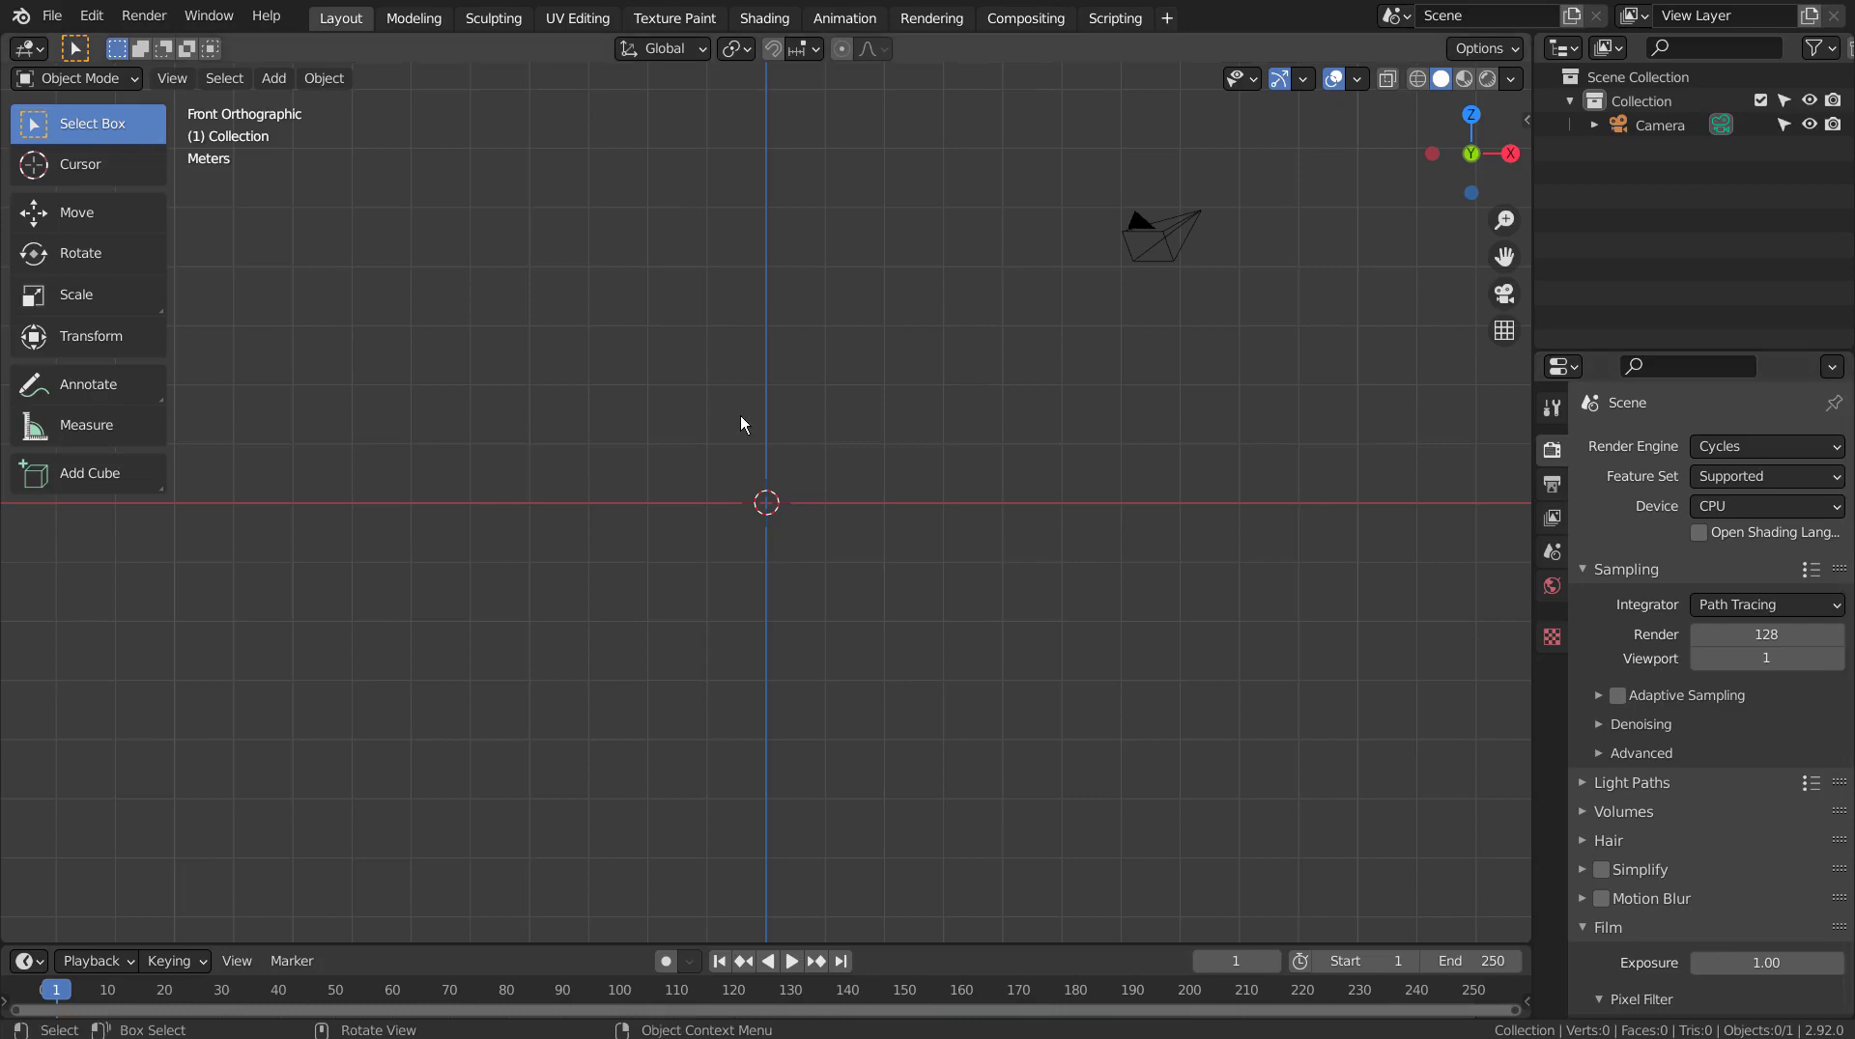
Add a text object at the origin and rotate it upright so it faces the front view.
click(740, 415)
key(shift+a)
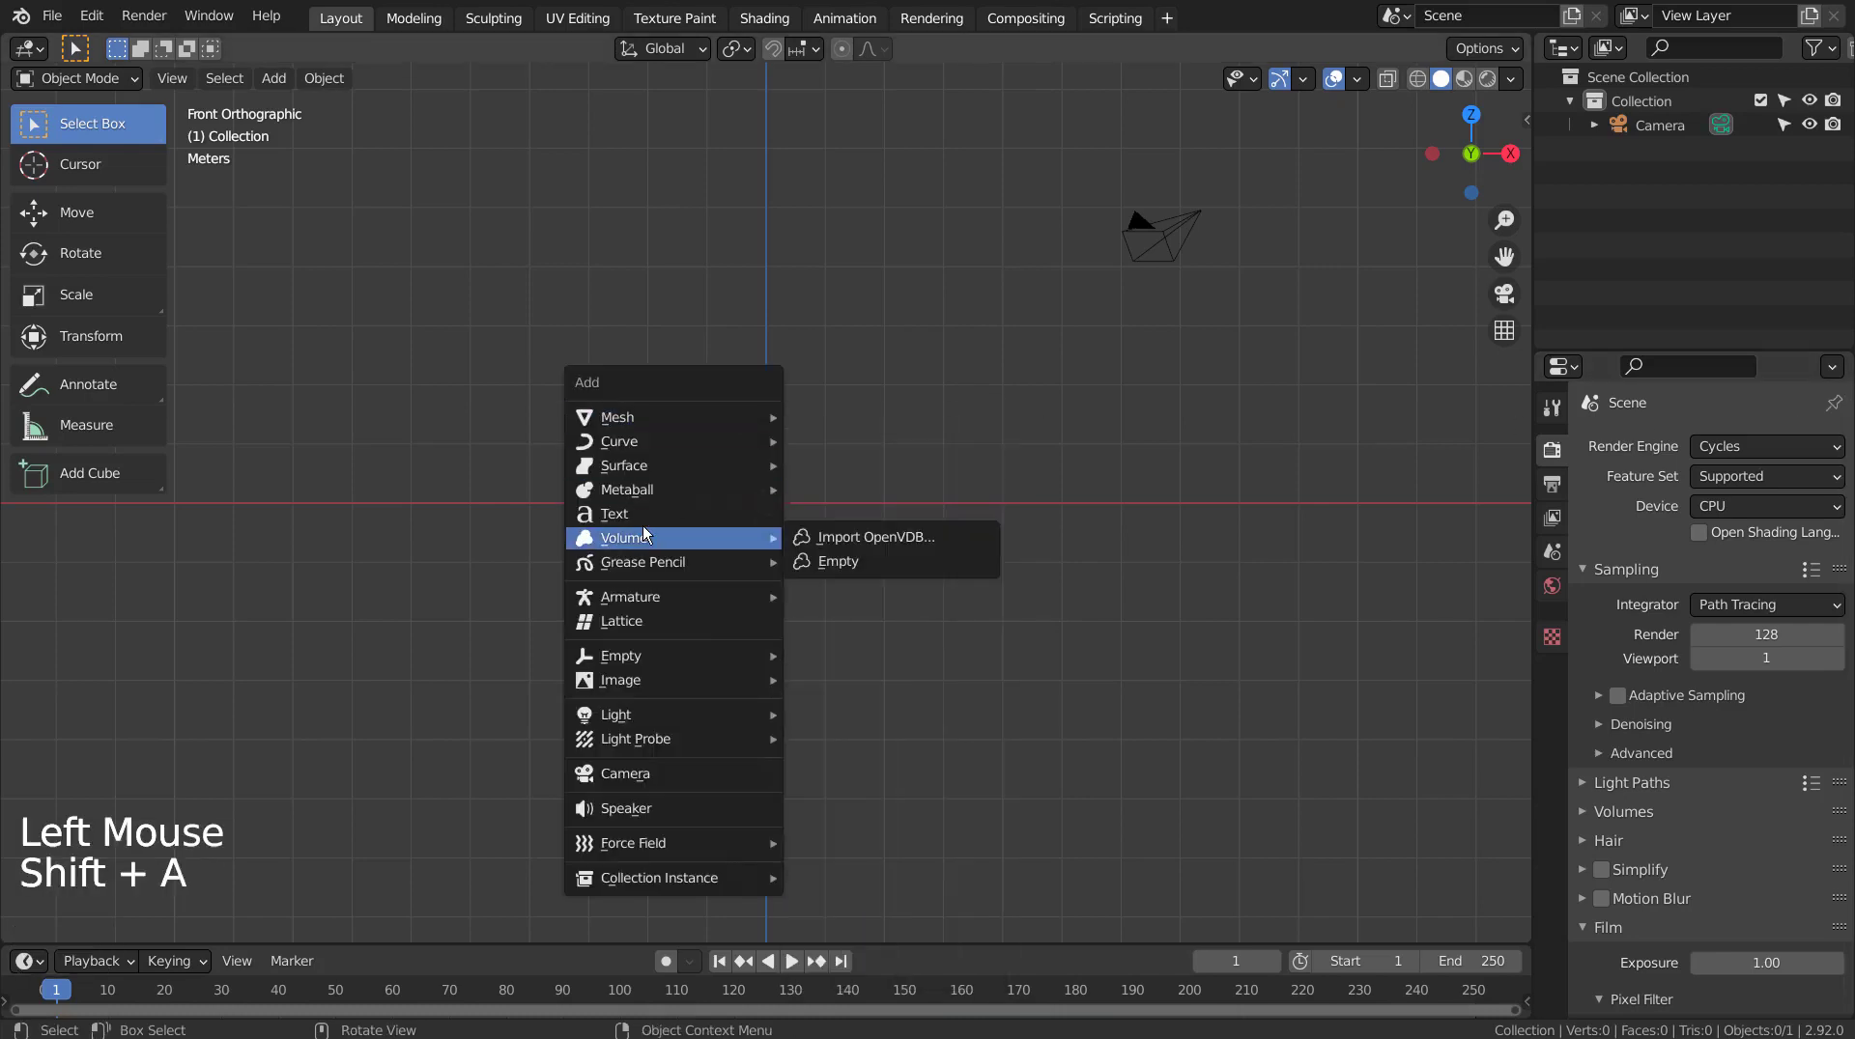
click(639, 515)
key(r)
right_click(983, 518)
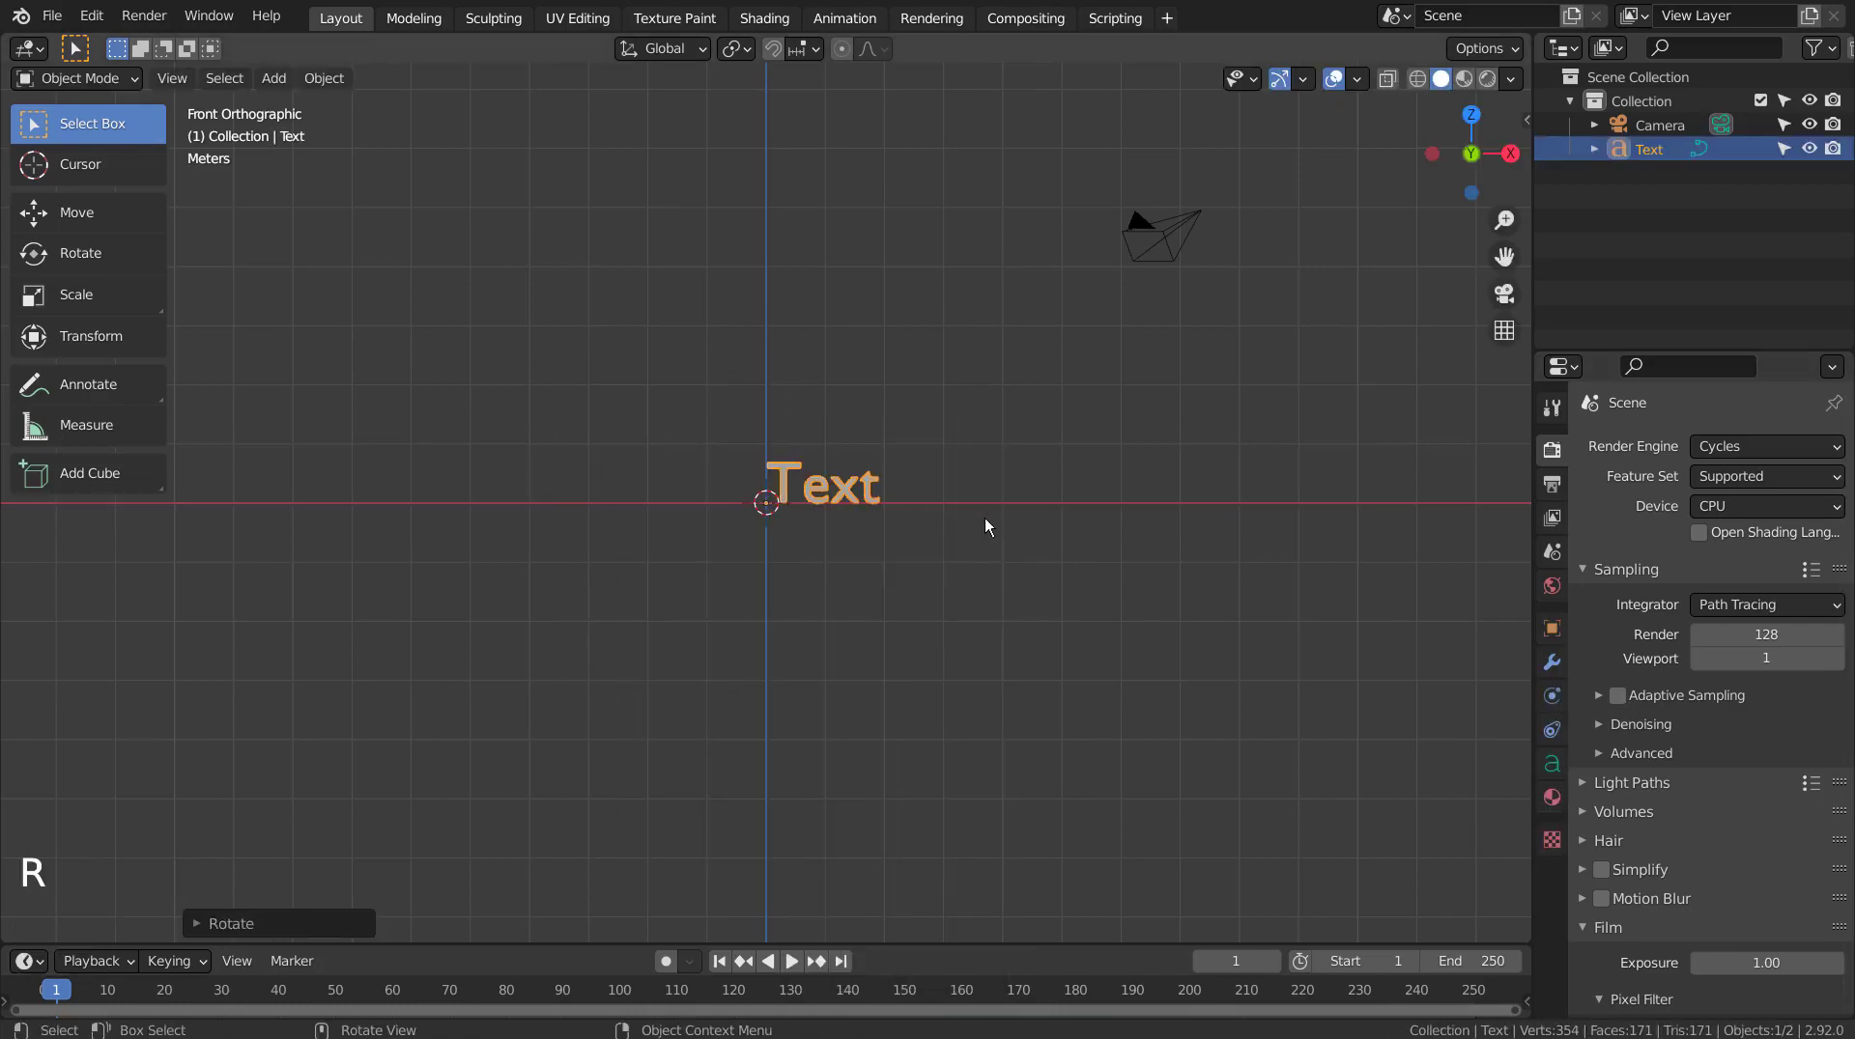
Replace the text object's default content with the single letter Y.
key(Tab)
key(BackSpace)
key(BackSpace)
key(BackSpace)
key(BackSpace)
key(BackSpace)
key(BackSpace)
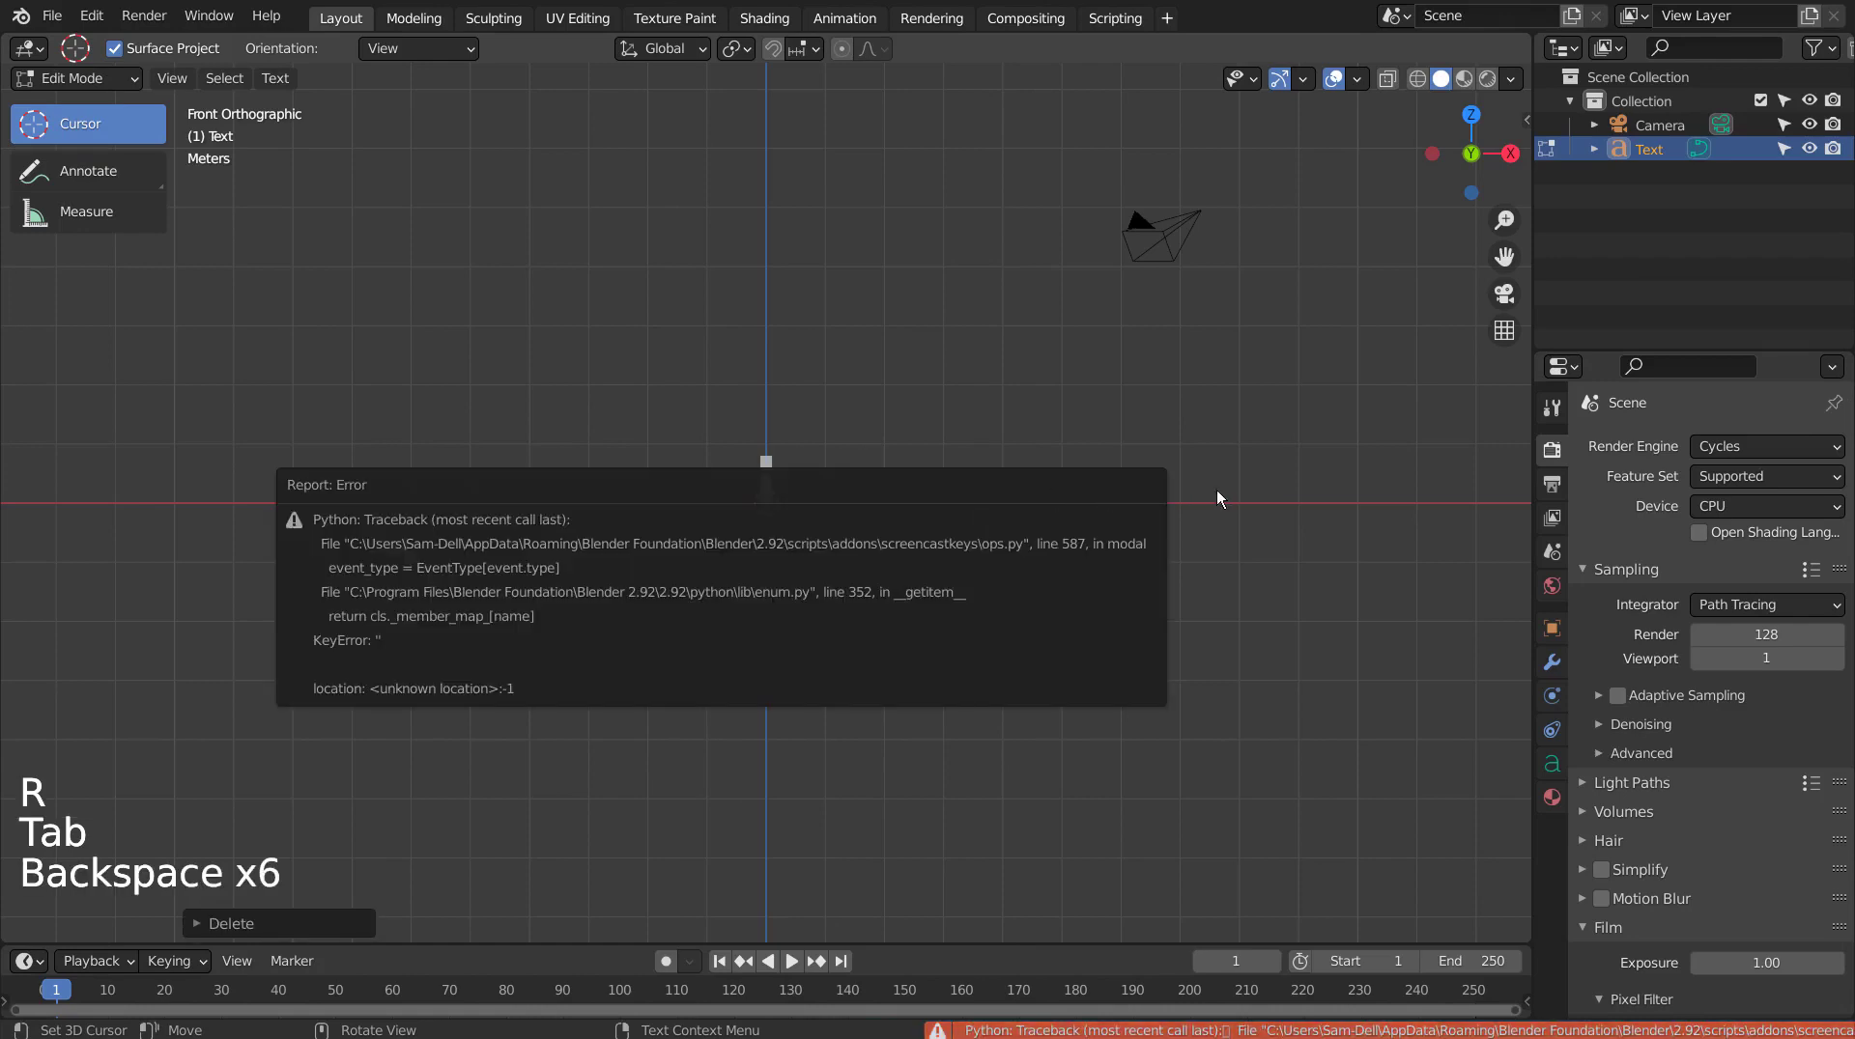
text(Y)
key(Tab)
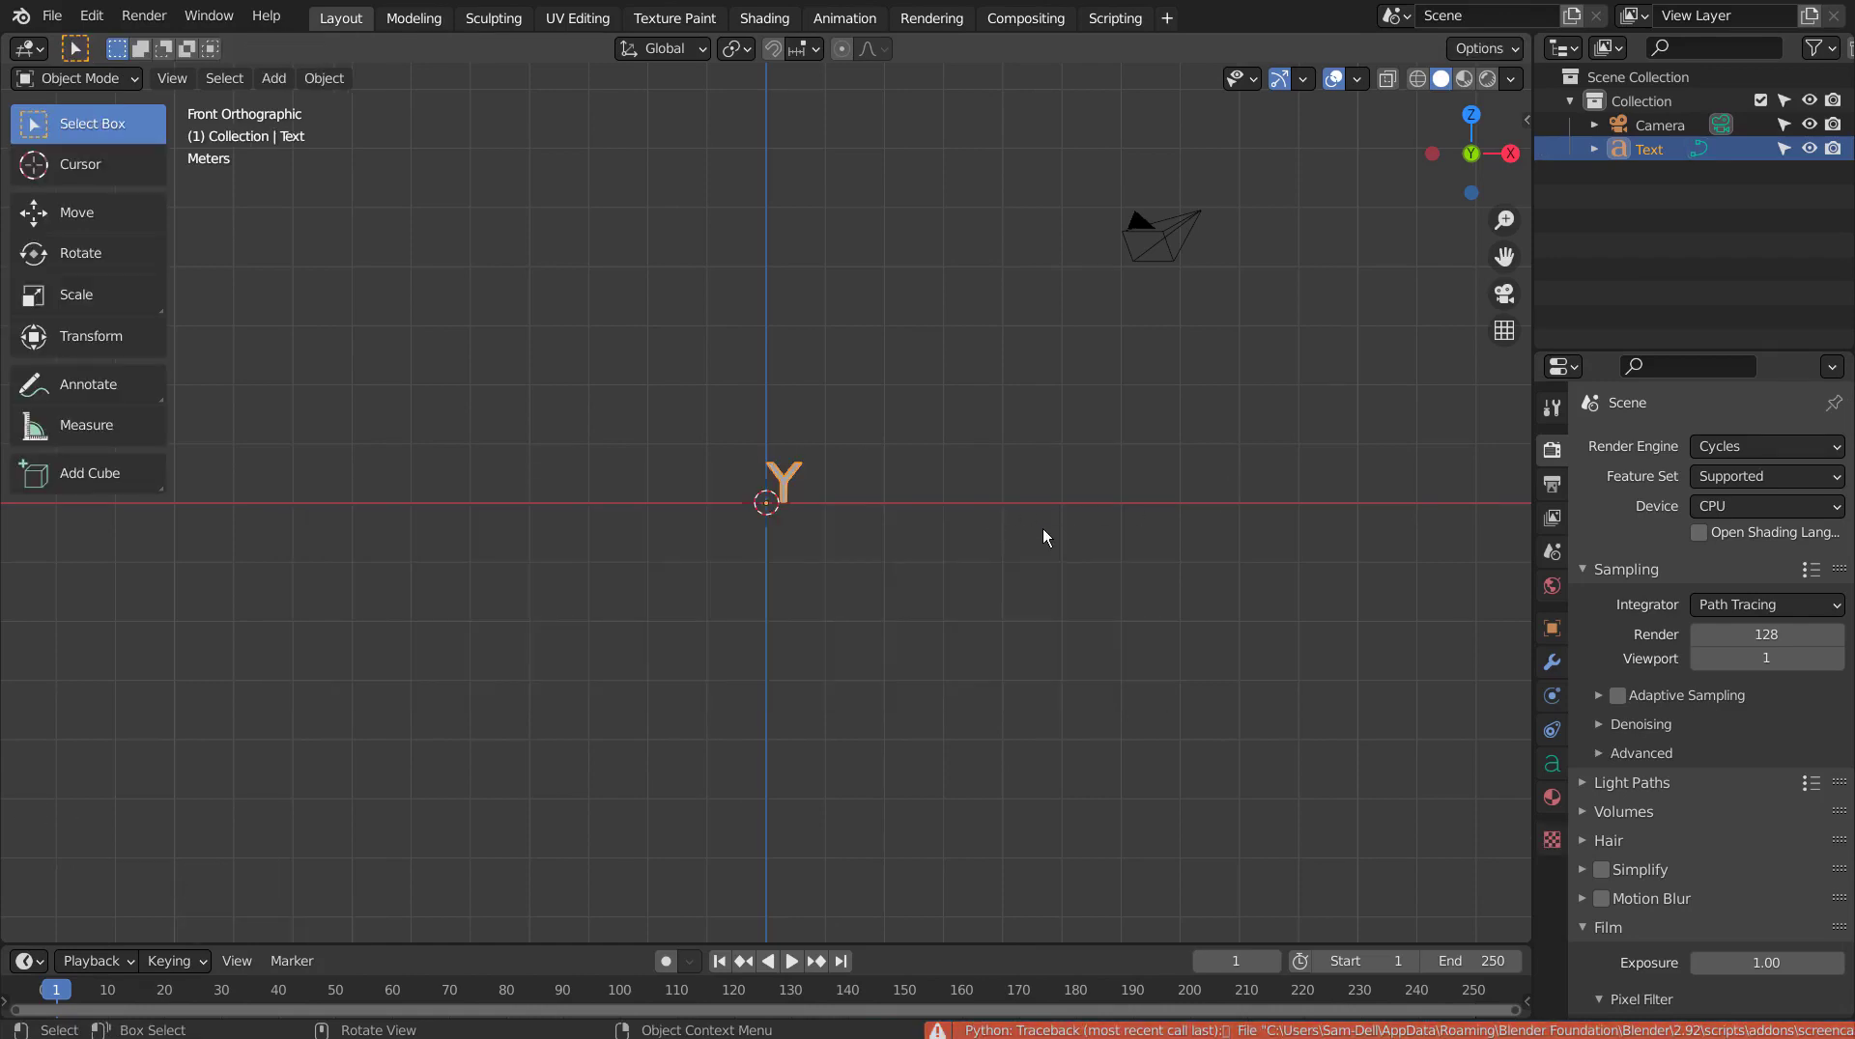
Duplicate the Y three times in a row along the X axis, spacing the copies about 0.65 to 0.7 m apart.
key(shift+d)
key(x)
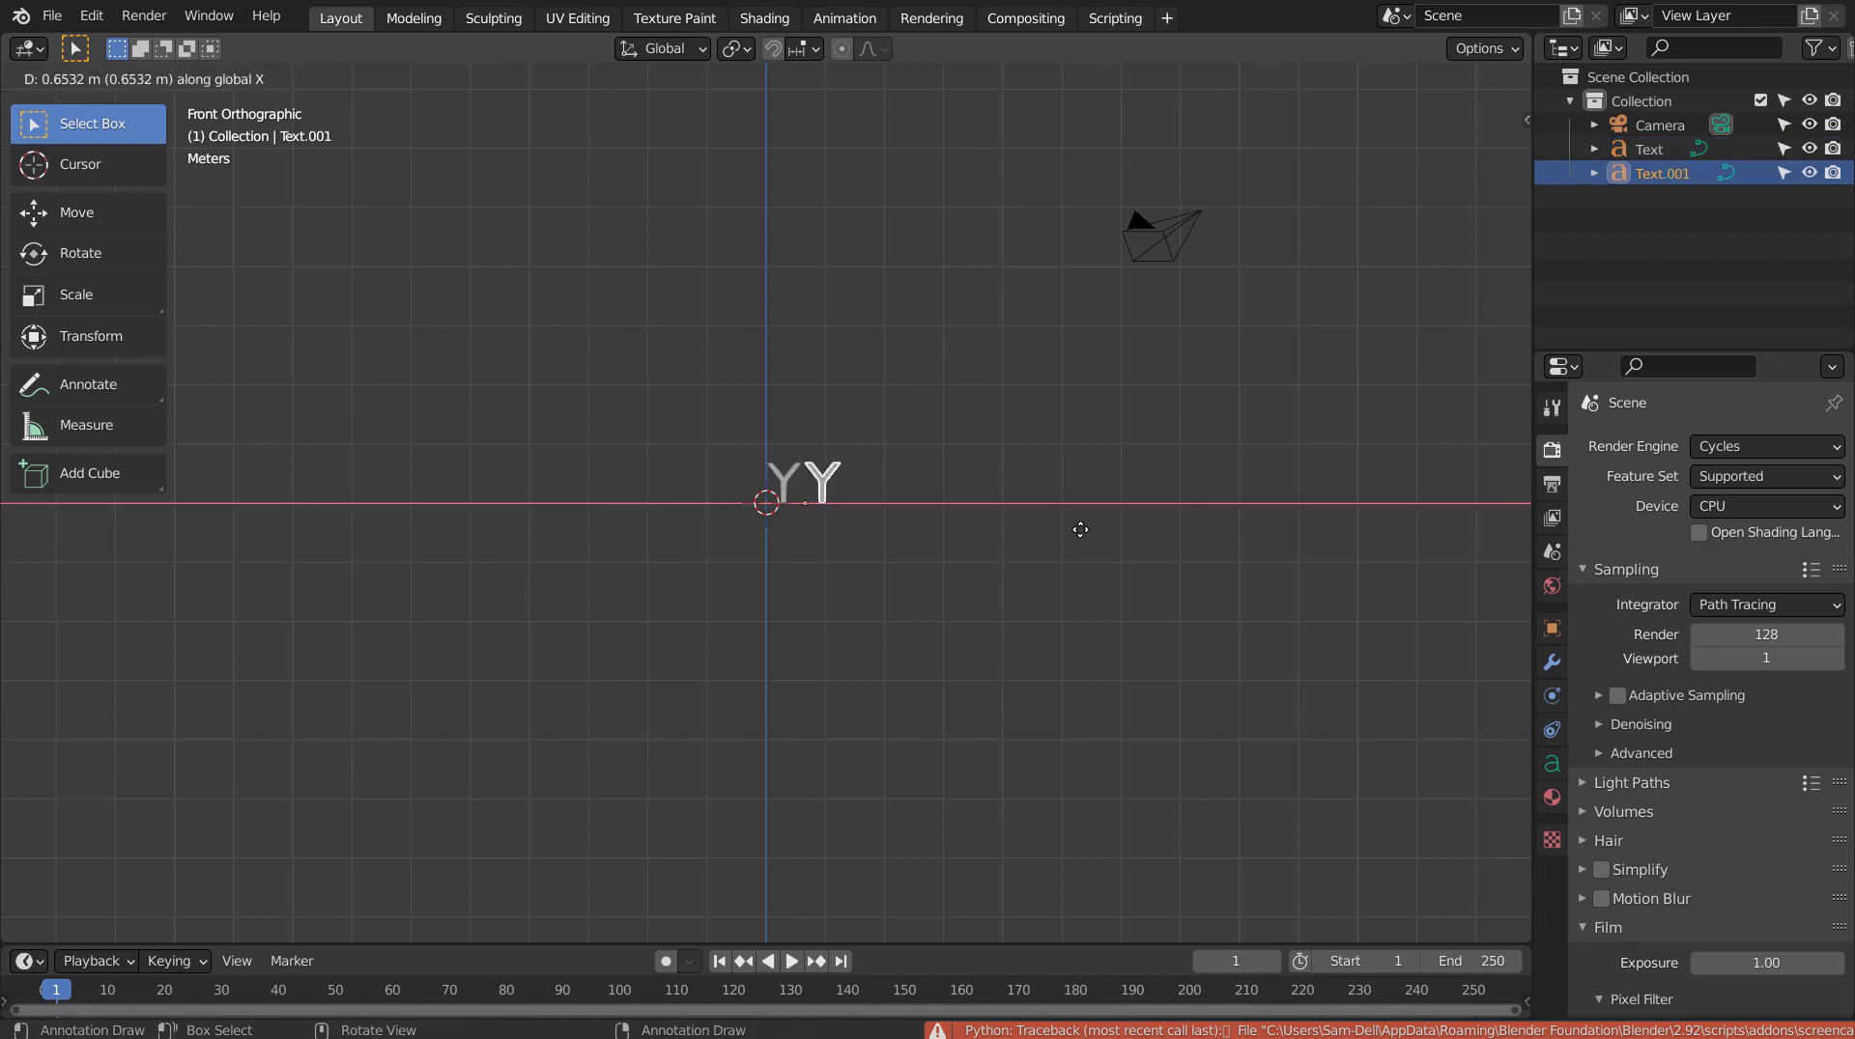
click(1080, 529)
key(shift+d)
key(x)
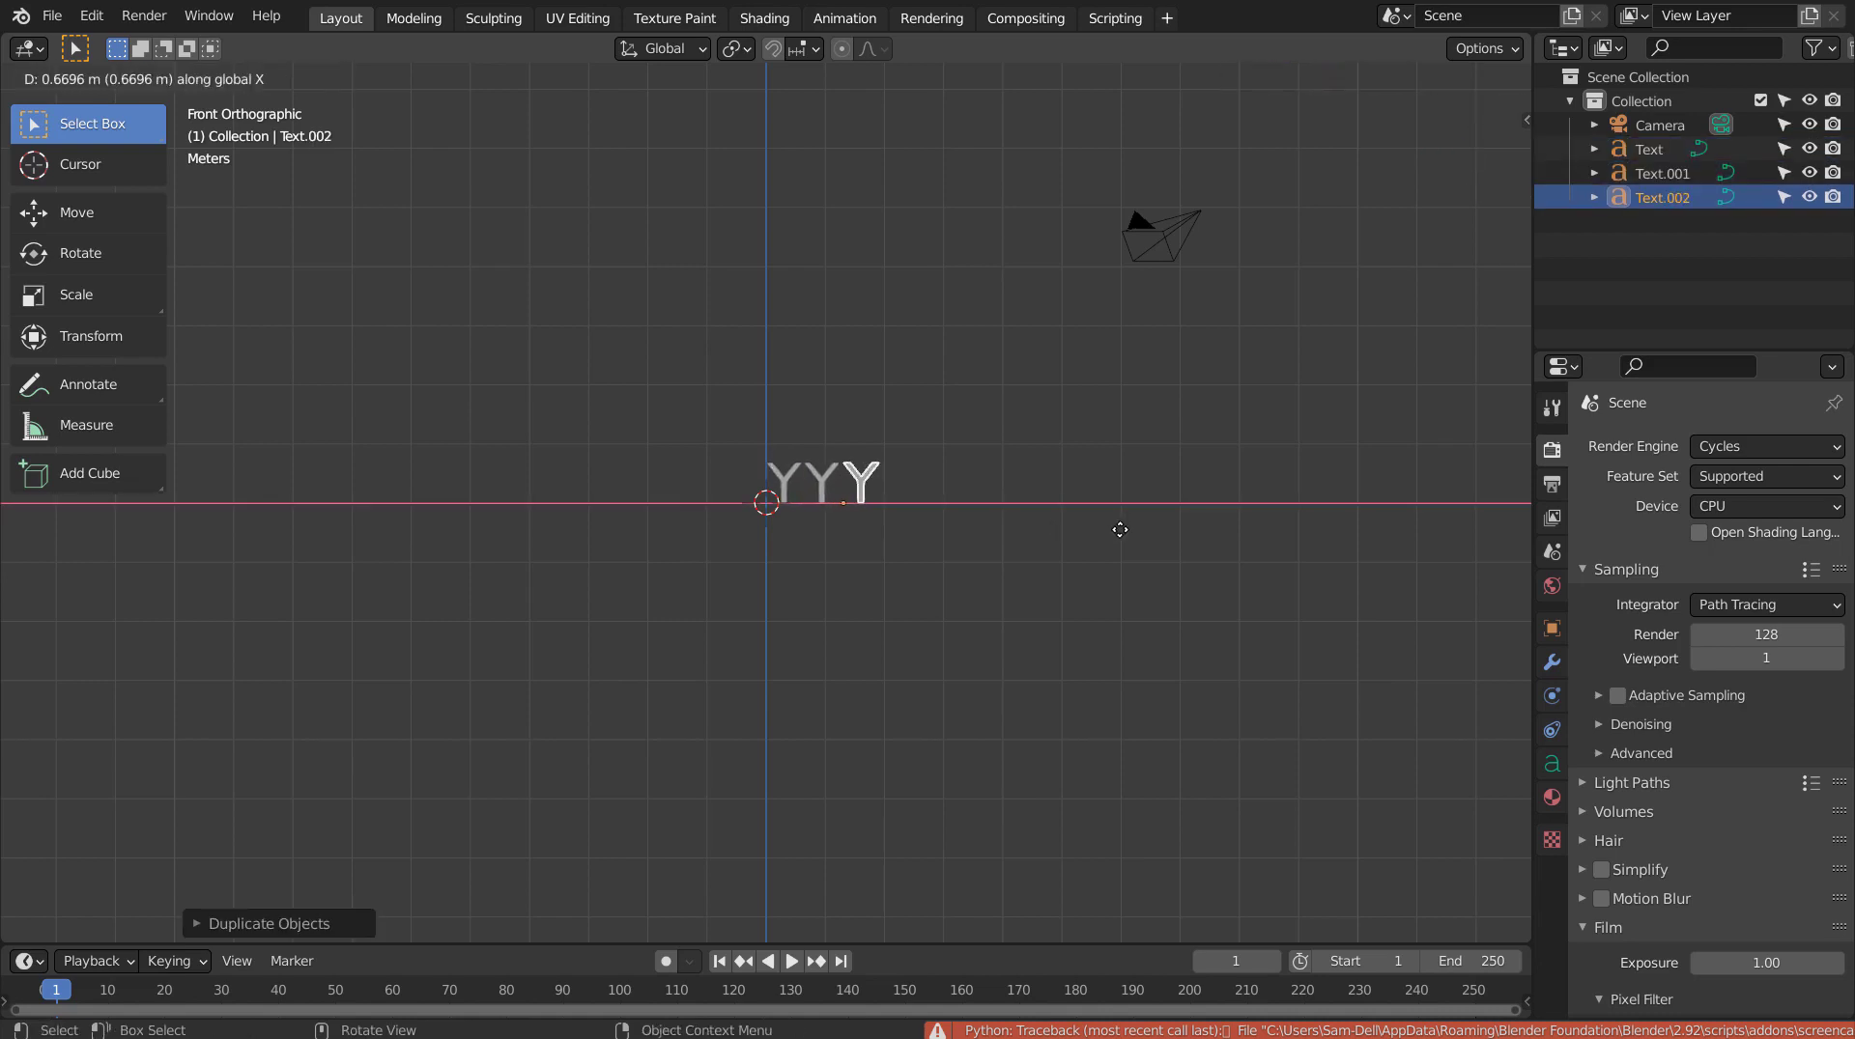
click(1117, 530)
key(shift+d)
key(x)
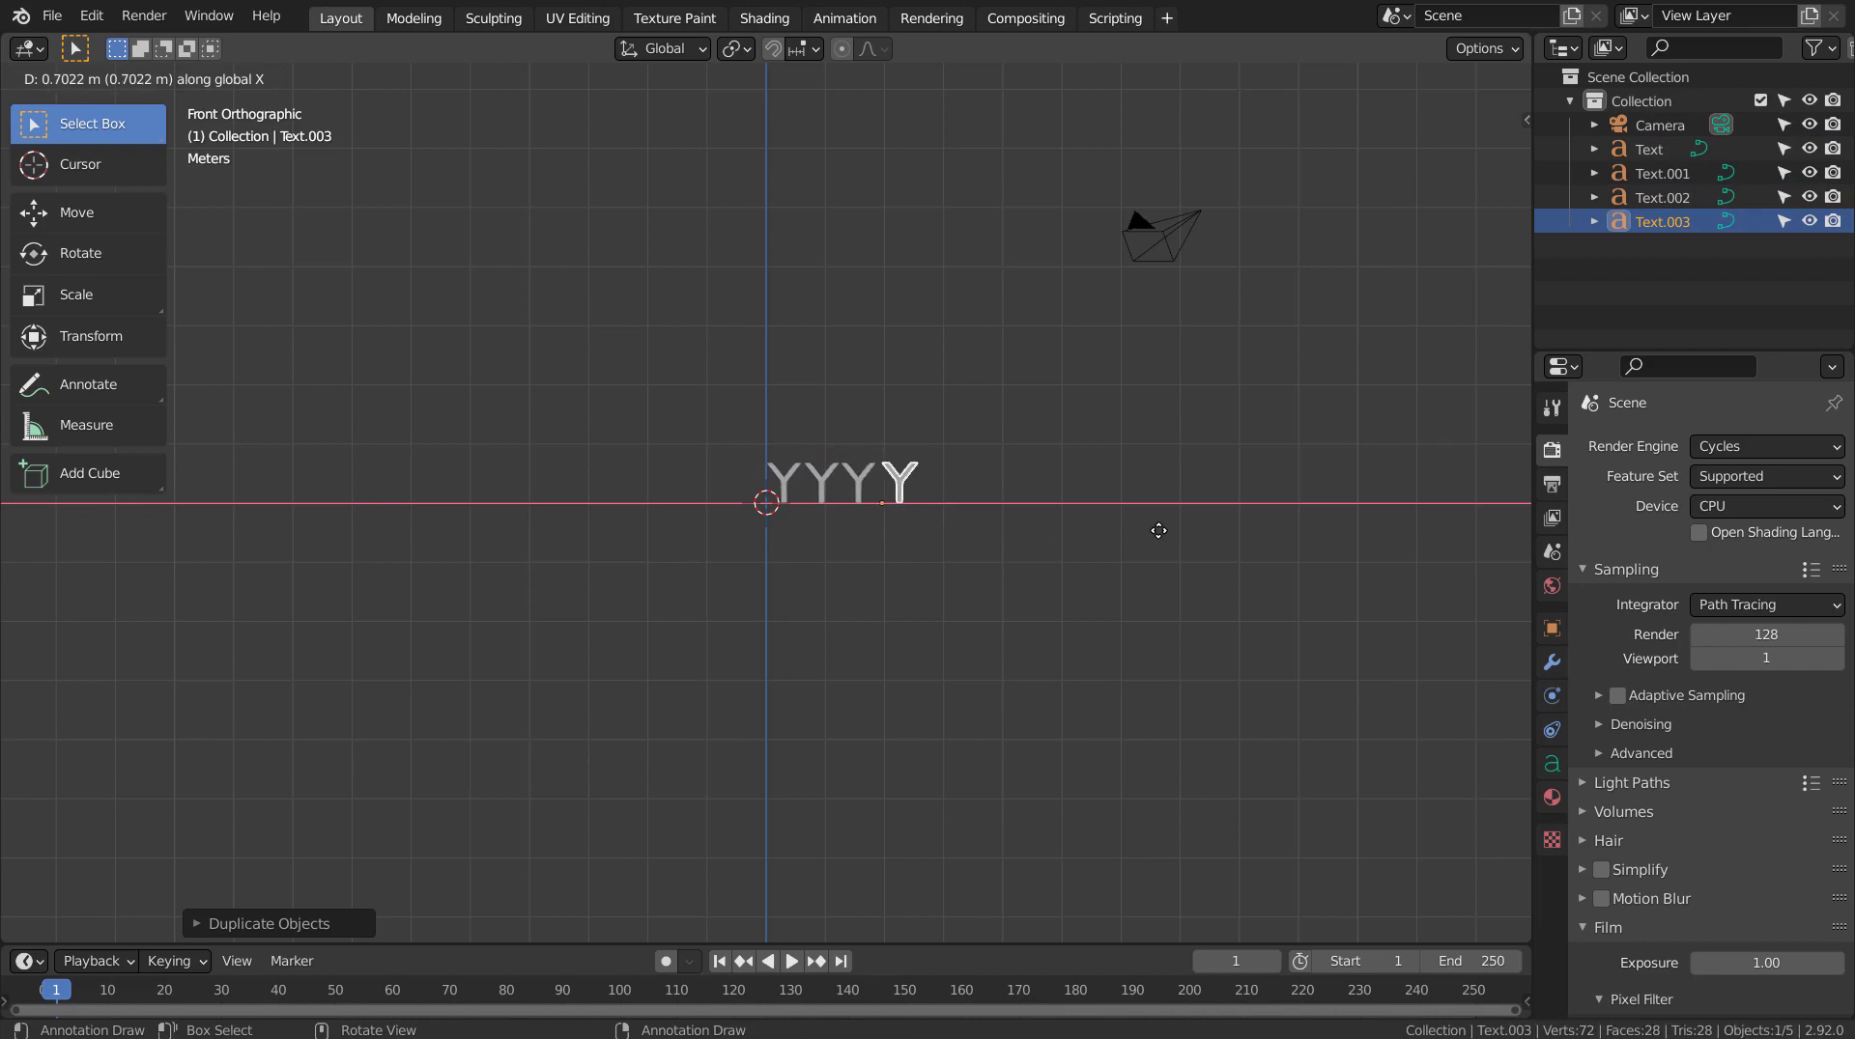
click(1154, 530)
Duplicate the last Y about 0.91 m along X as a word gap, then add three more copies about 0.7 m apart.
key(shift+d)
key(x)
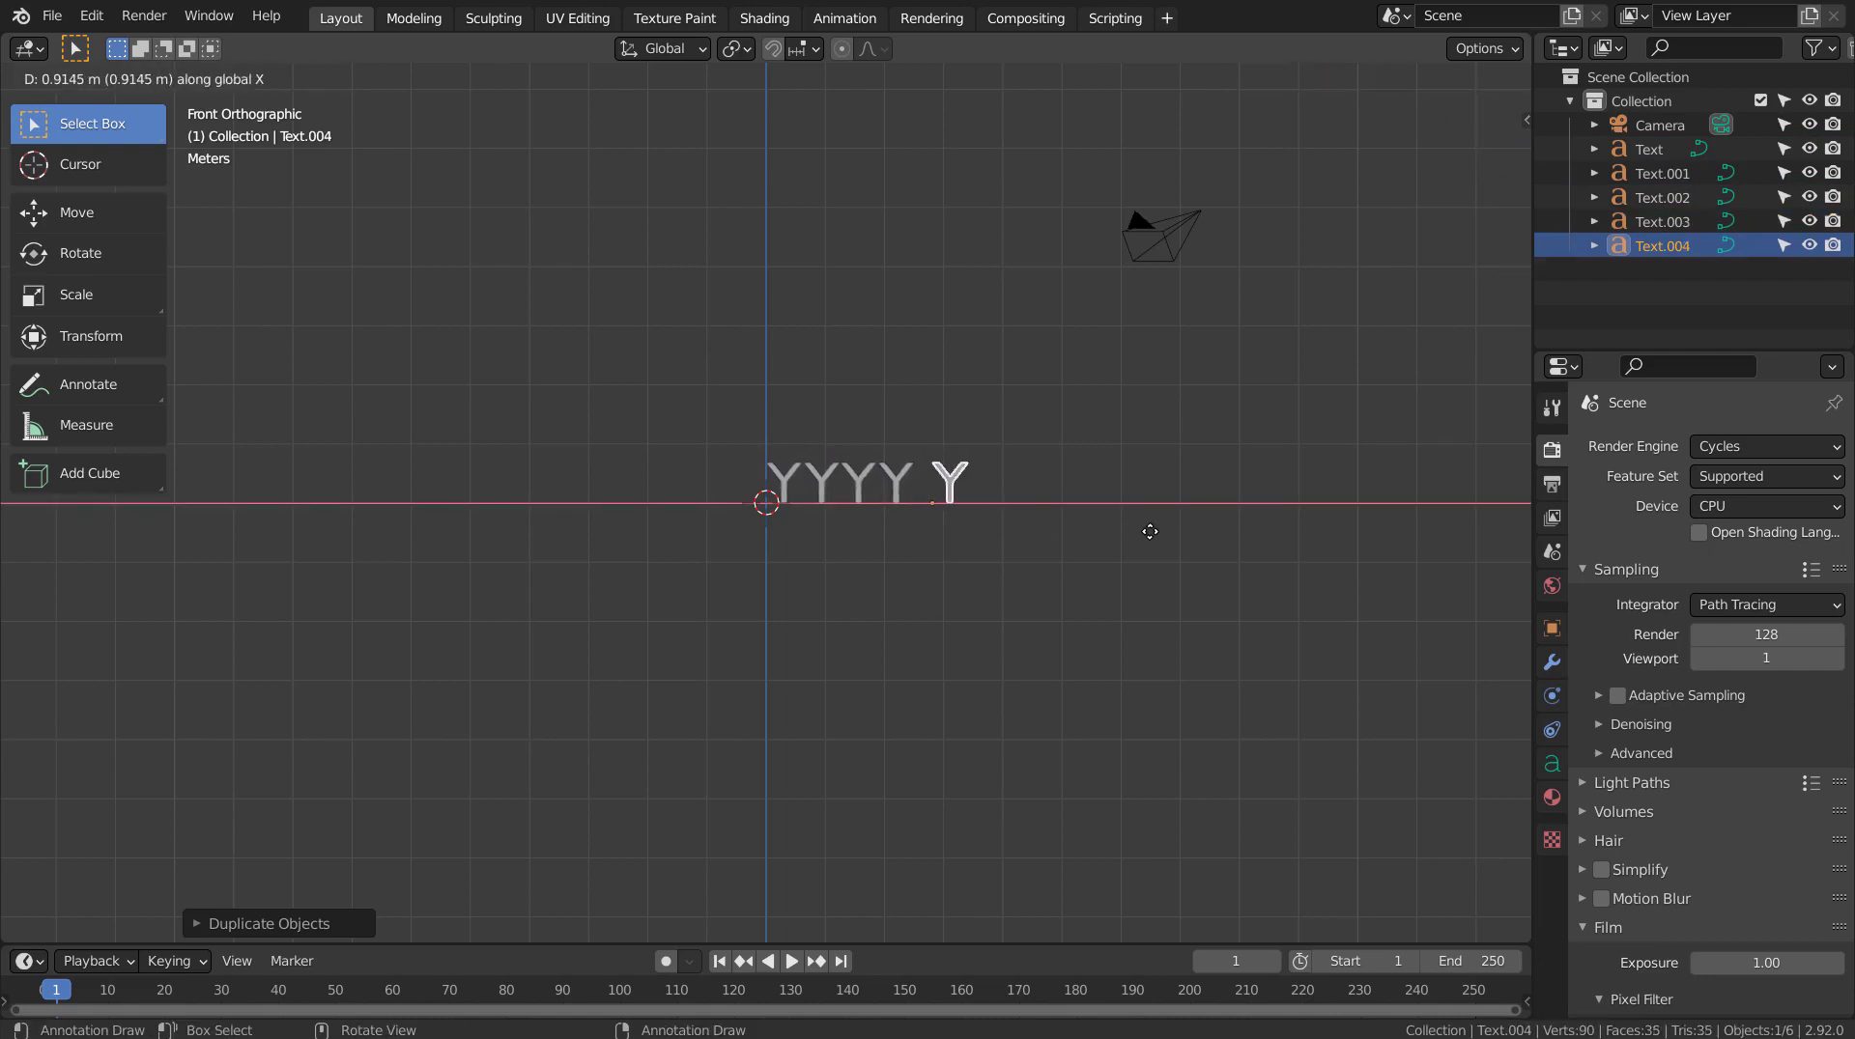
click(1150, 532)
key(shift+d)
key(x)
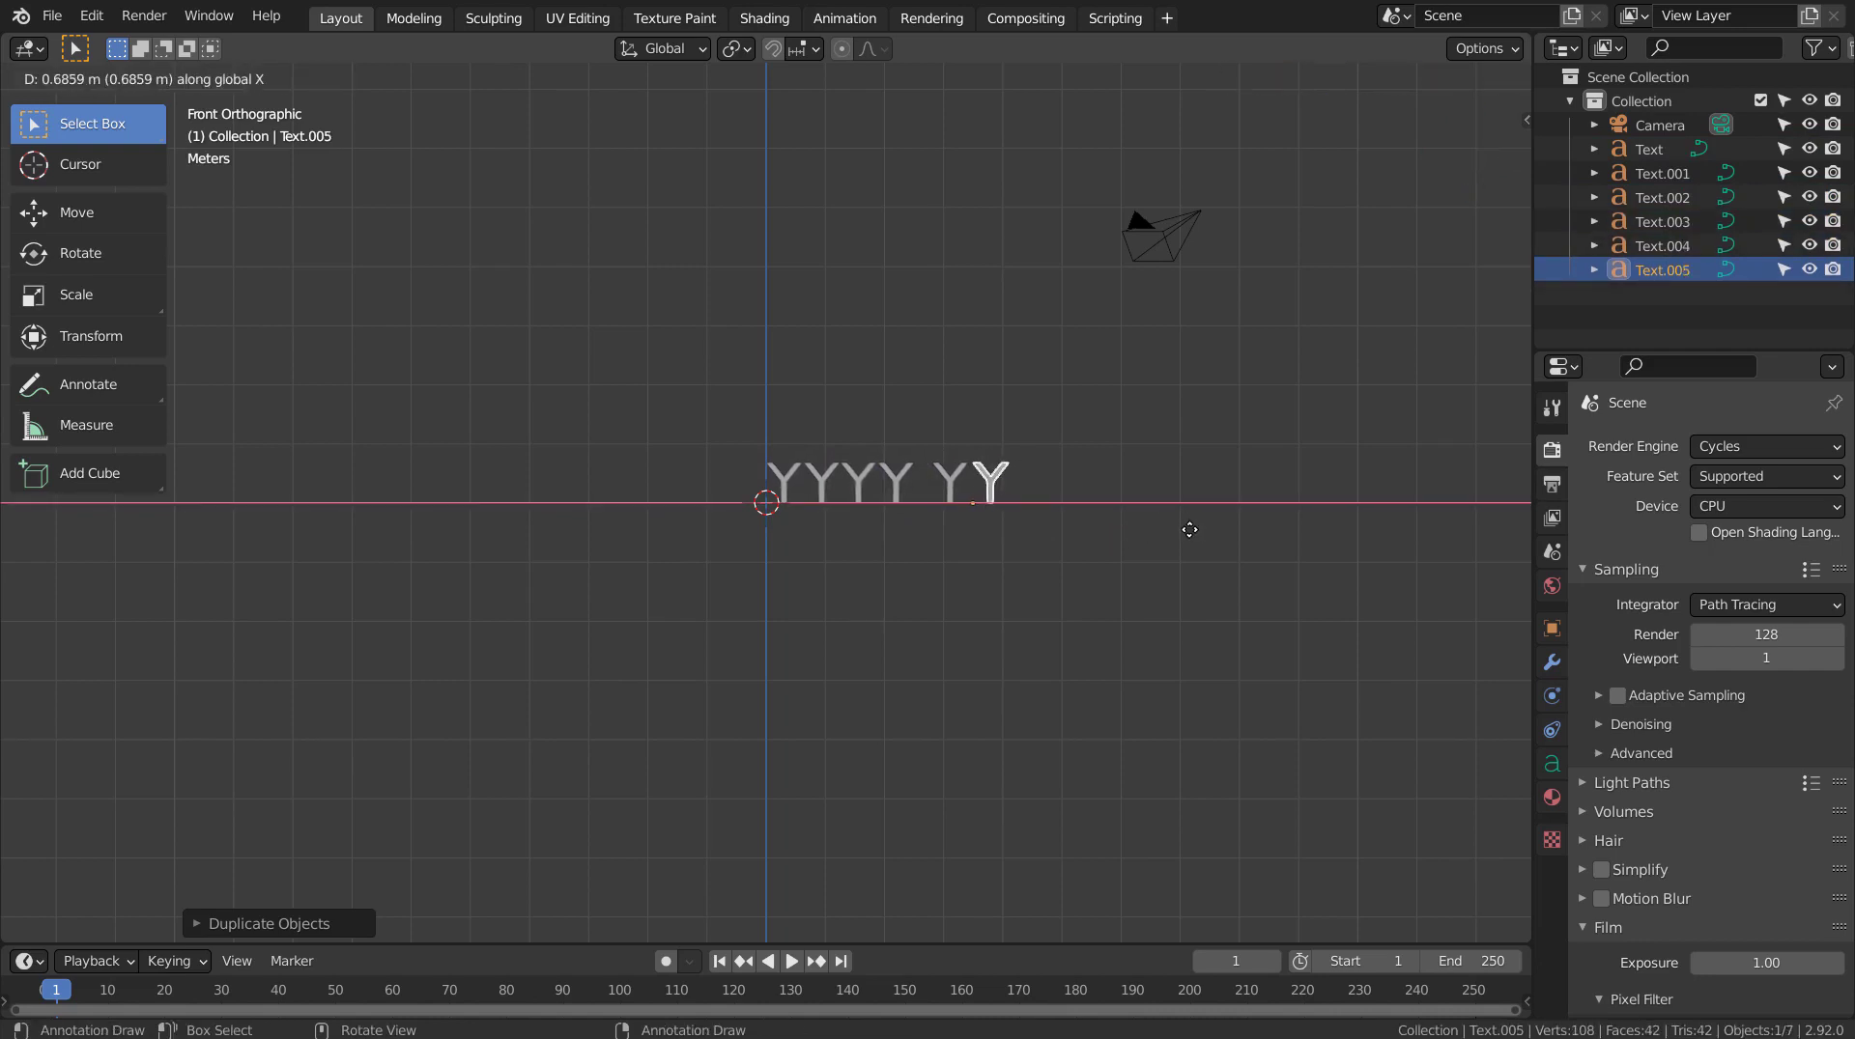
click(1190, 531)
key(shift+d)
key(x)
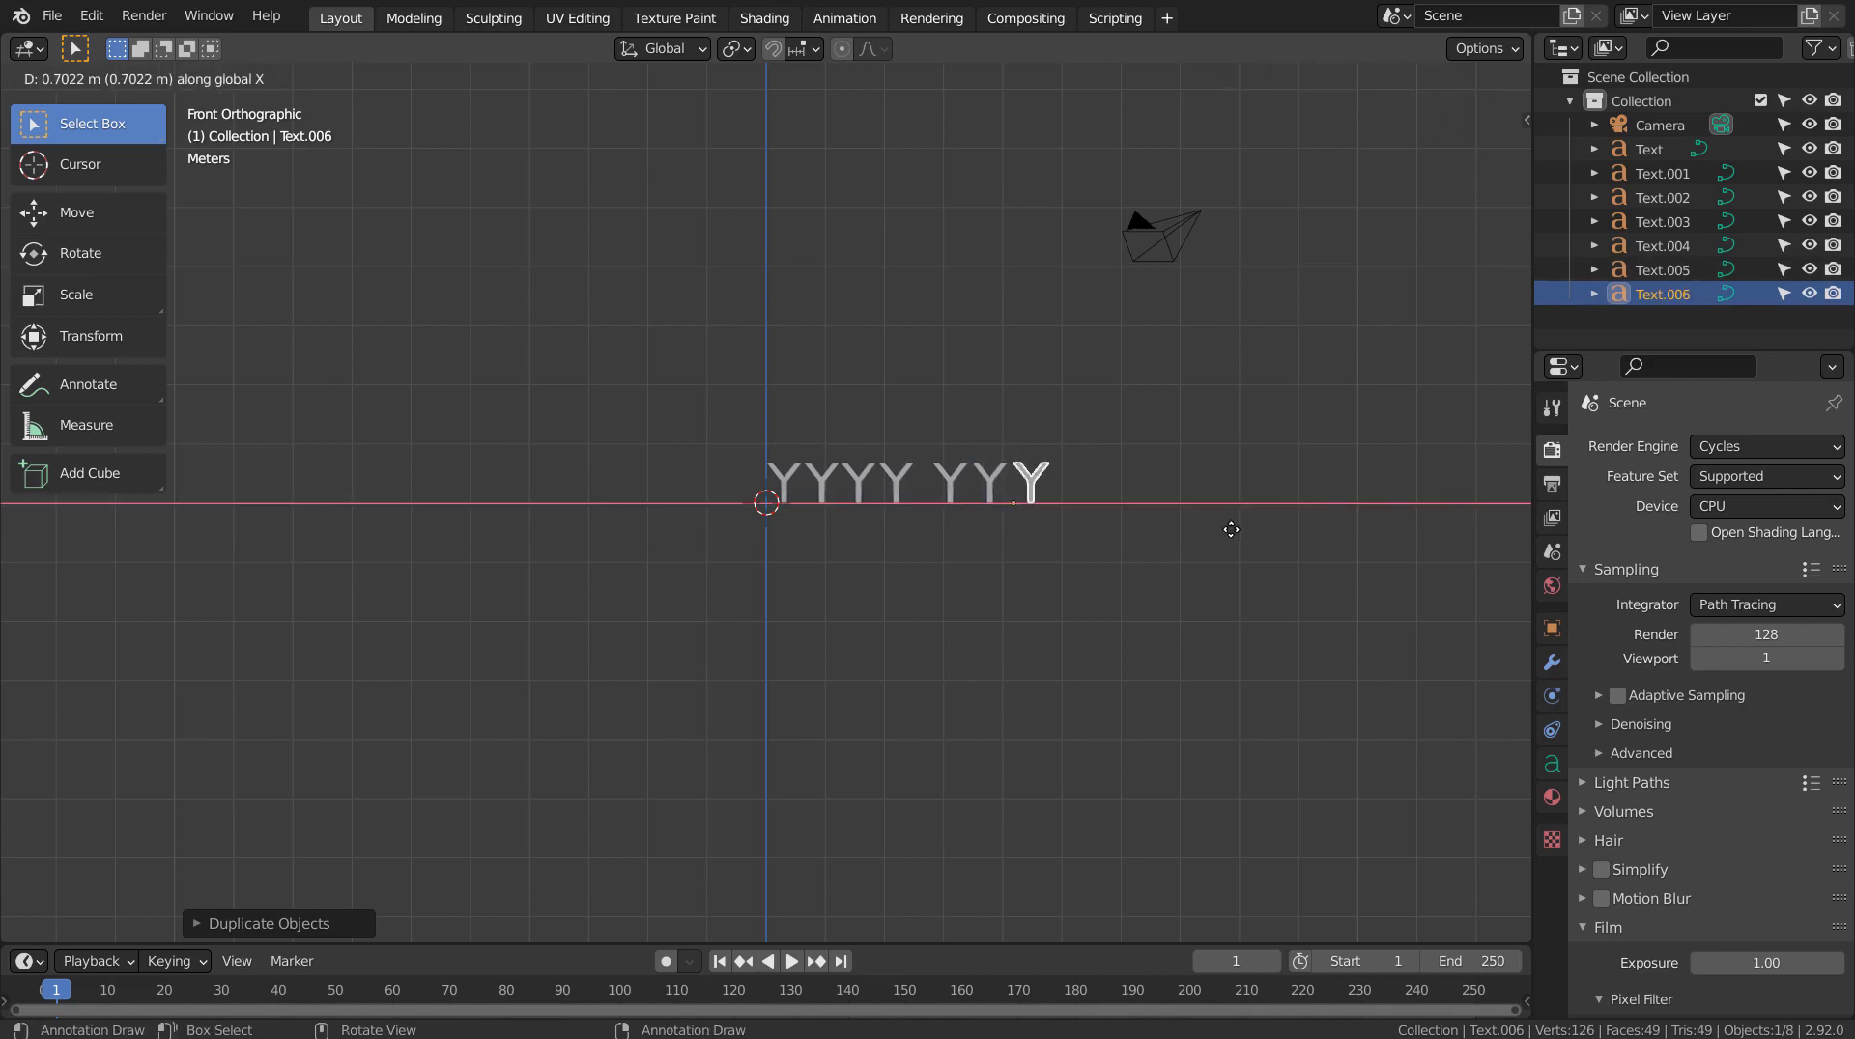
click(1227, 530)
key(shift+d)
key(x)
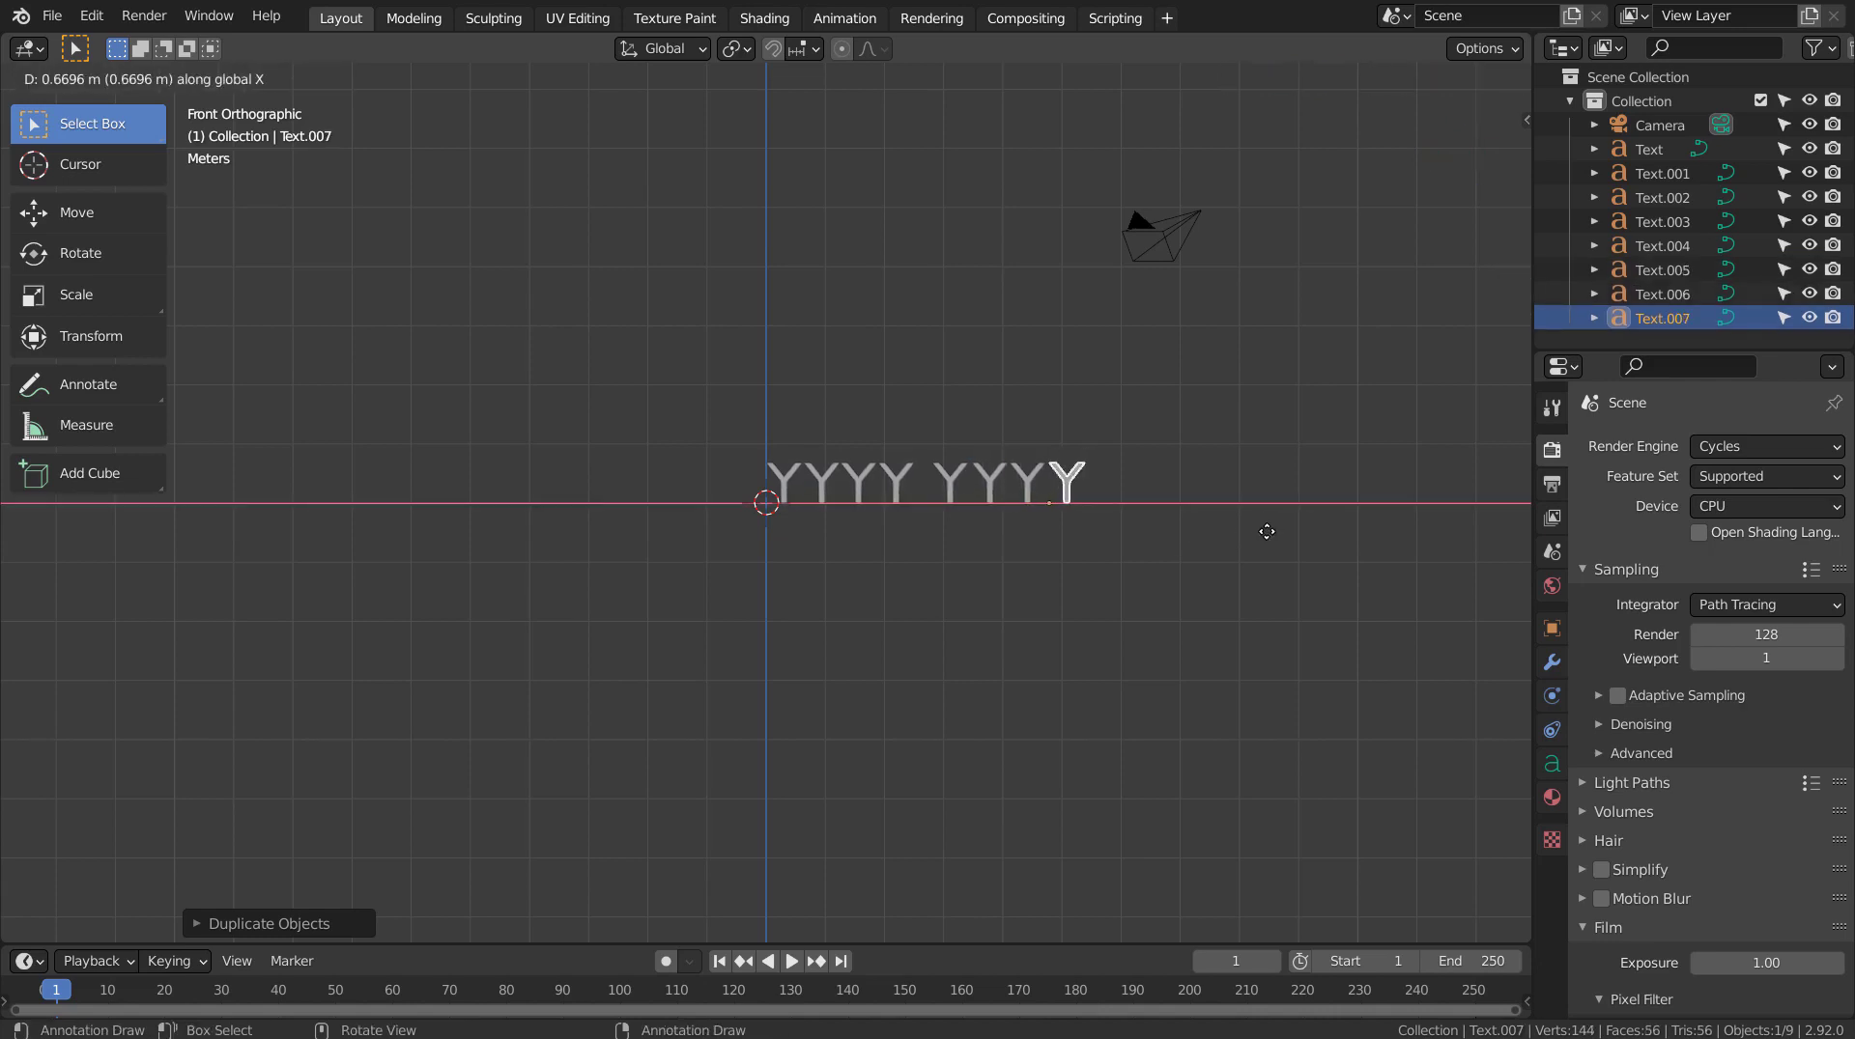
click(1262, 530)
Change the second letter in the row from Y to O.
click(831, 479)
key(Tab)
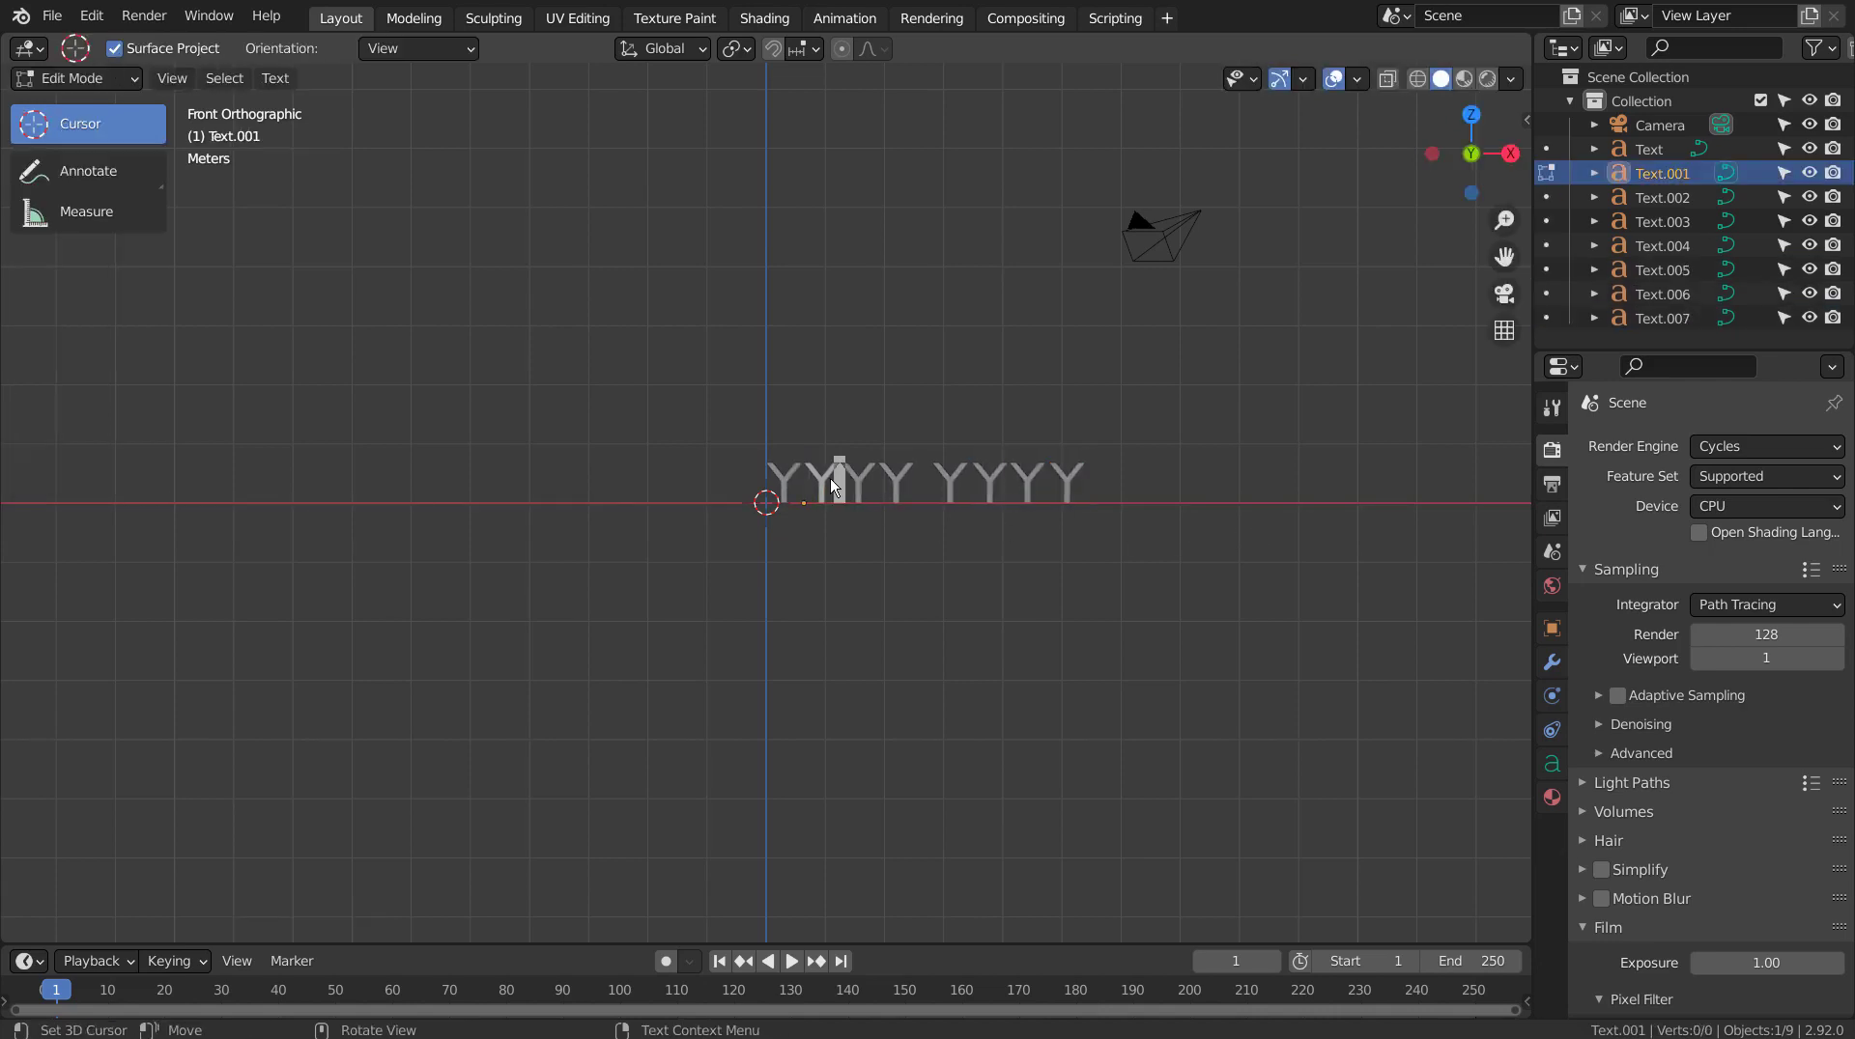
key(BackSpace)
key(Tab)
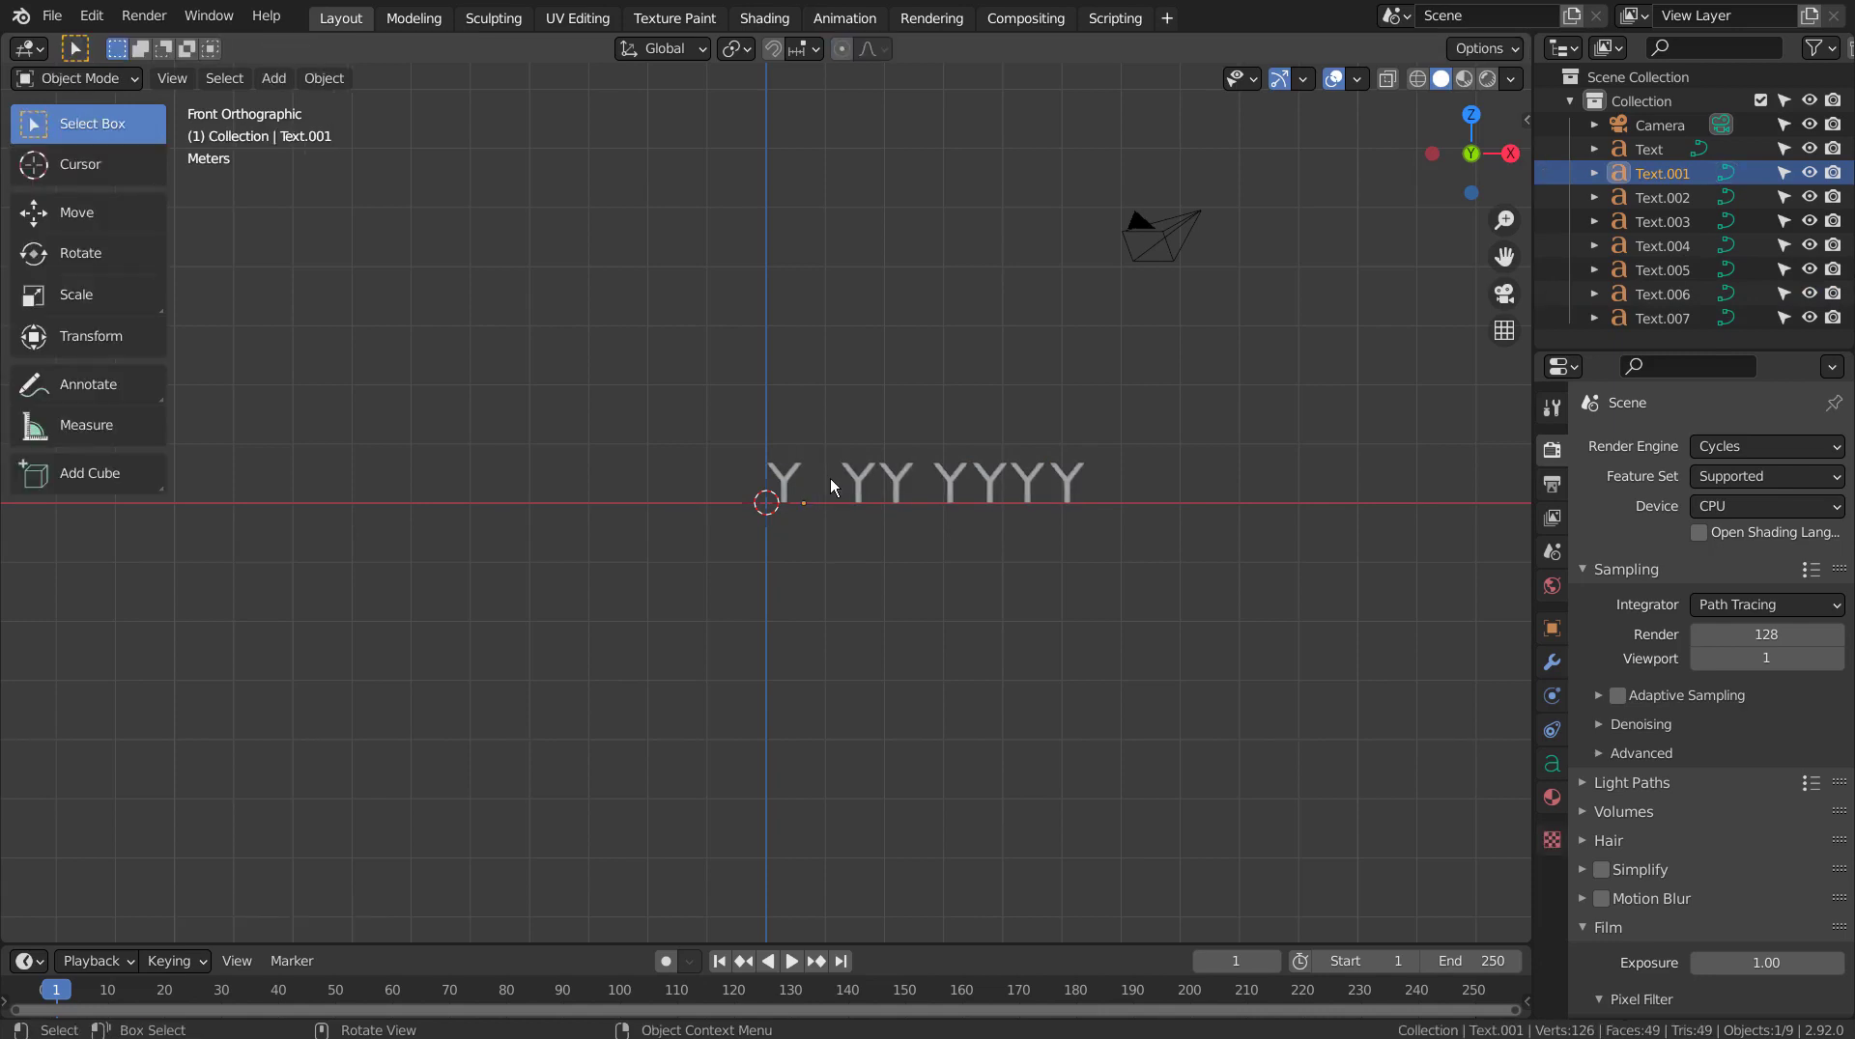
key(Tab)
key(BackSpace)
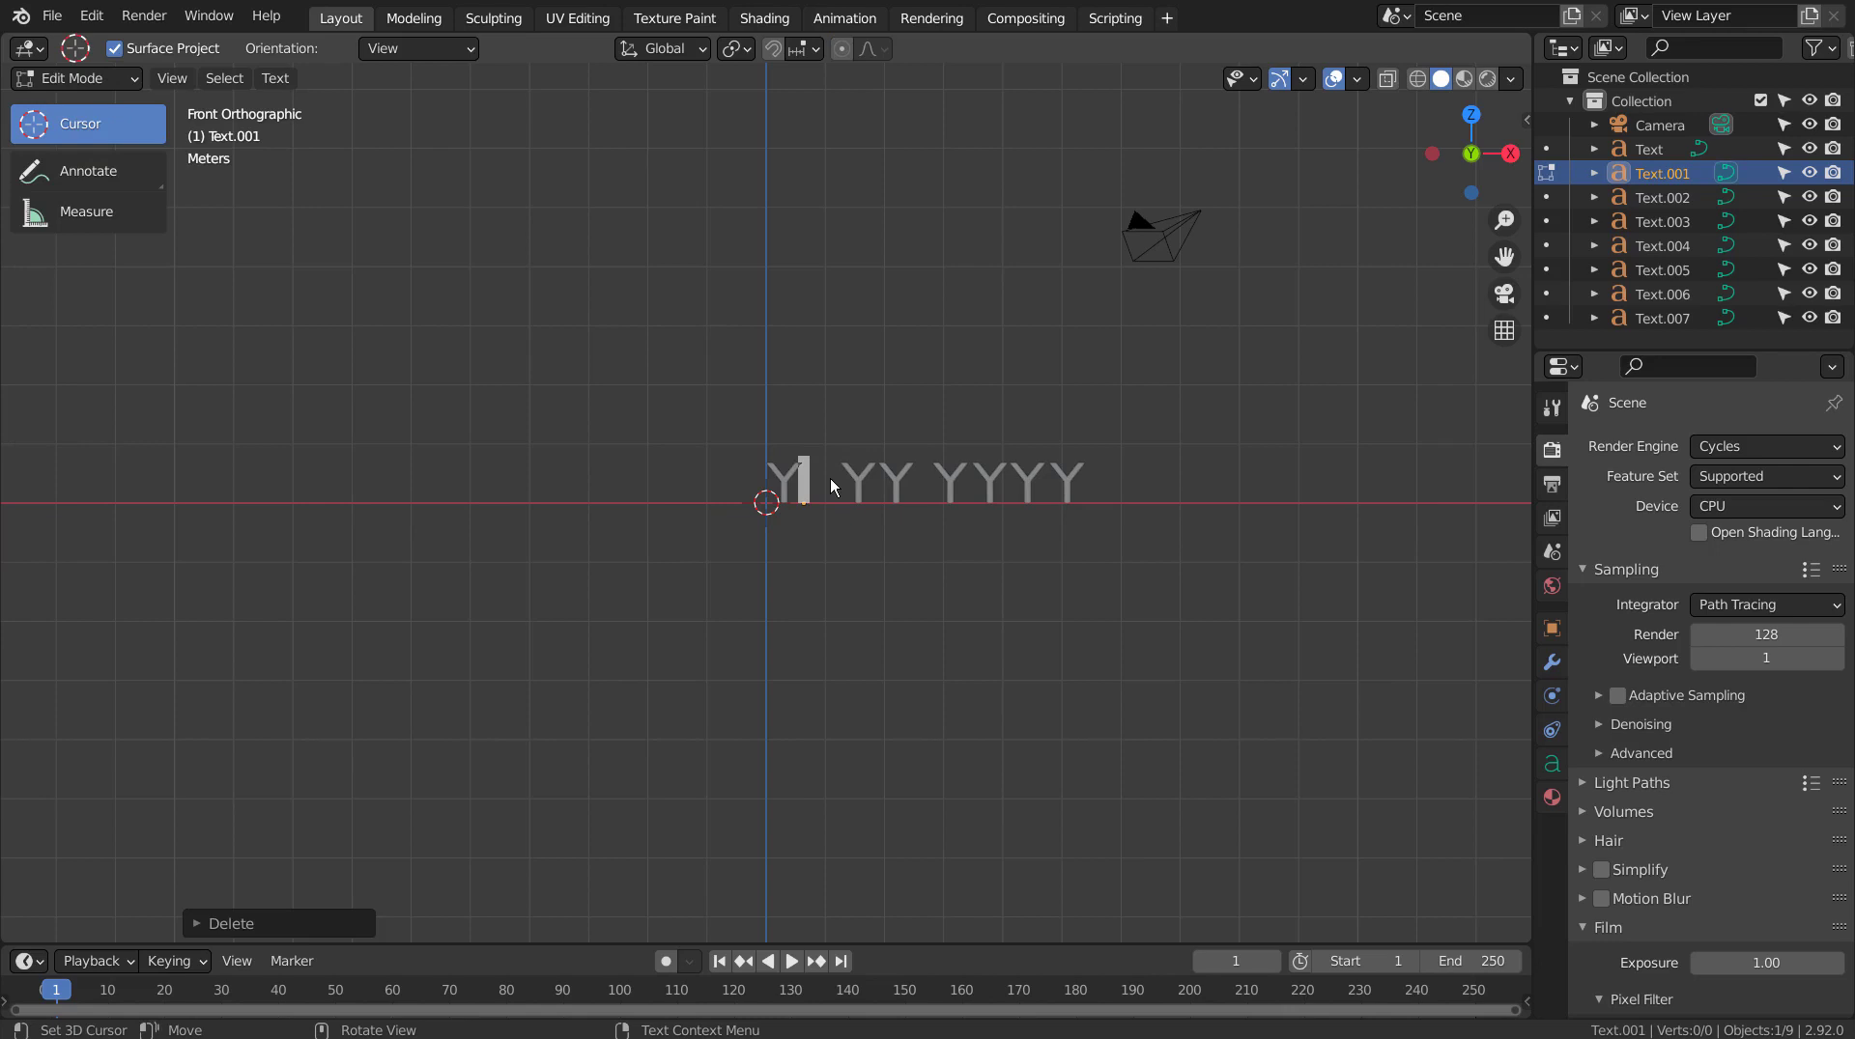
text(O)
key(Tab)
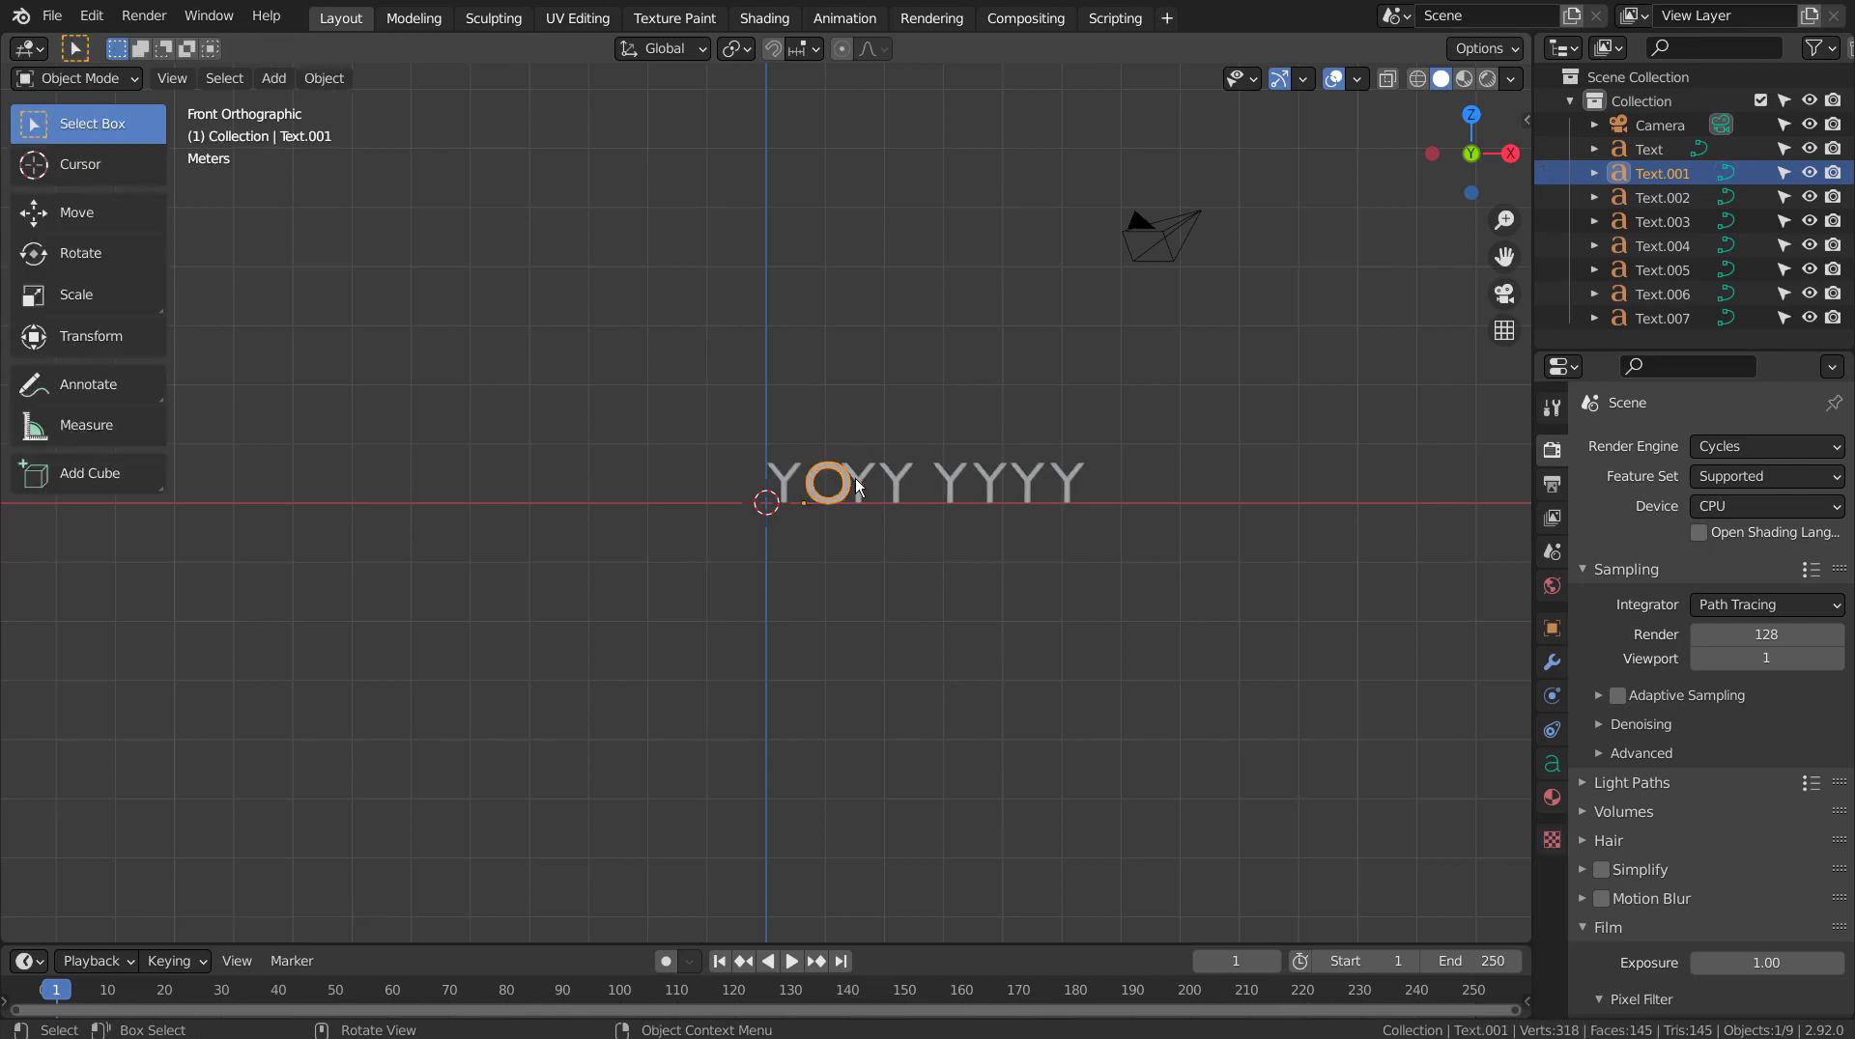
Change the third letter in the row to U and the fourth to R.
click(857, 483)
key(Tab)
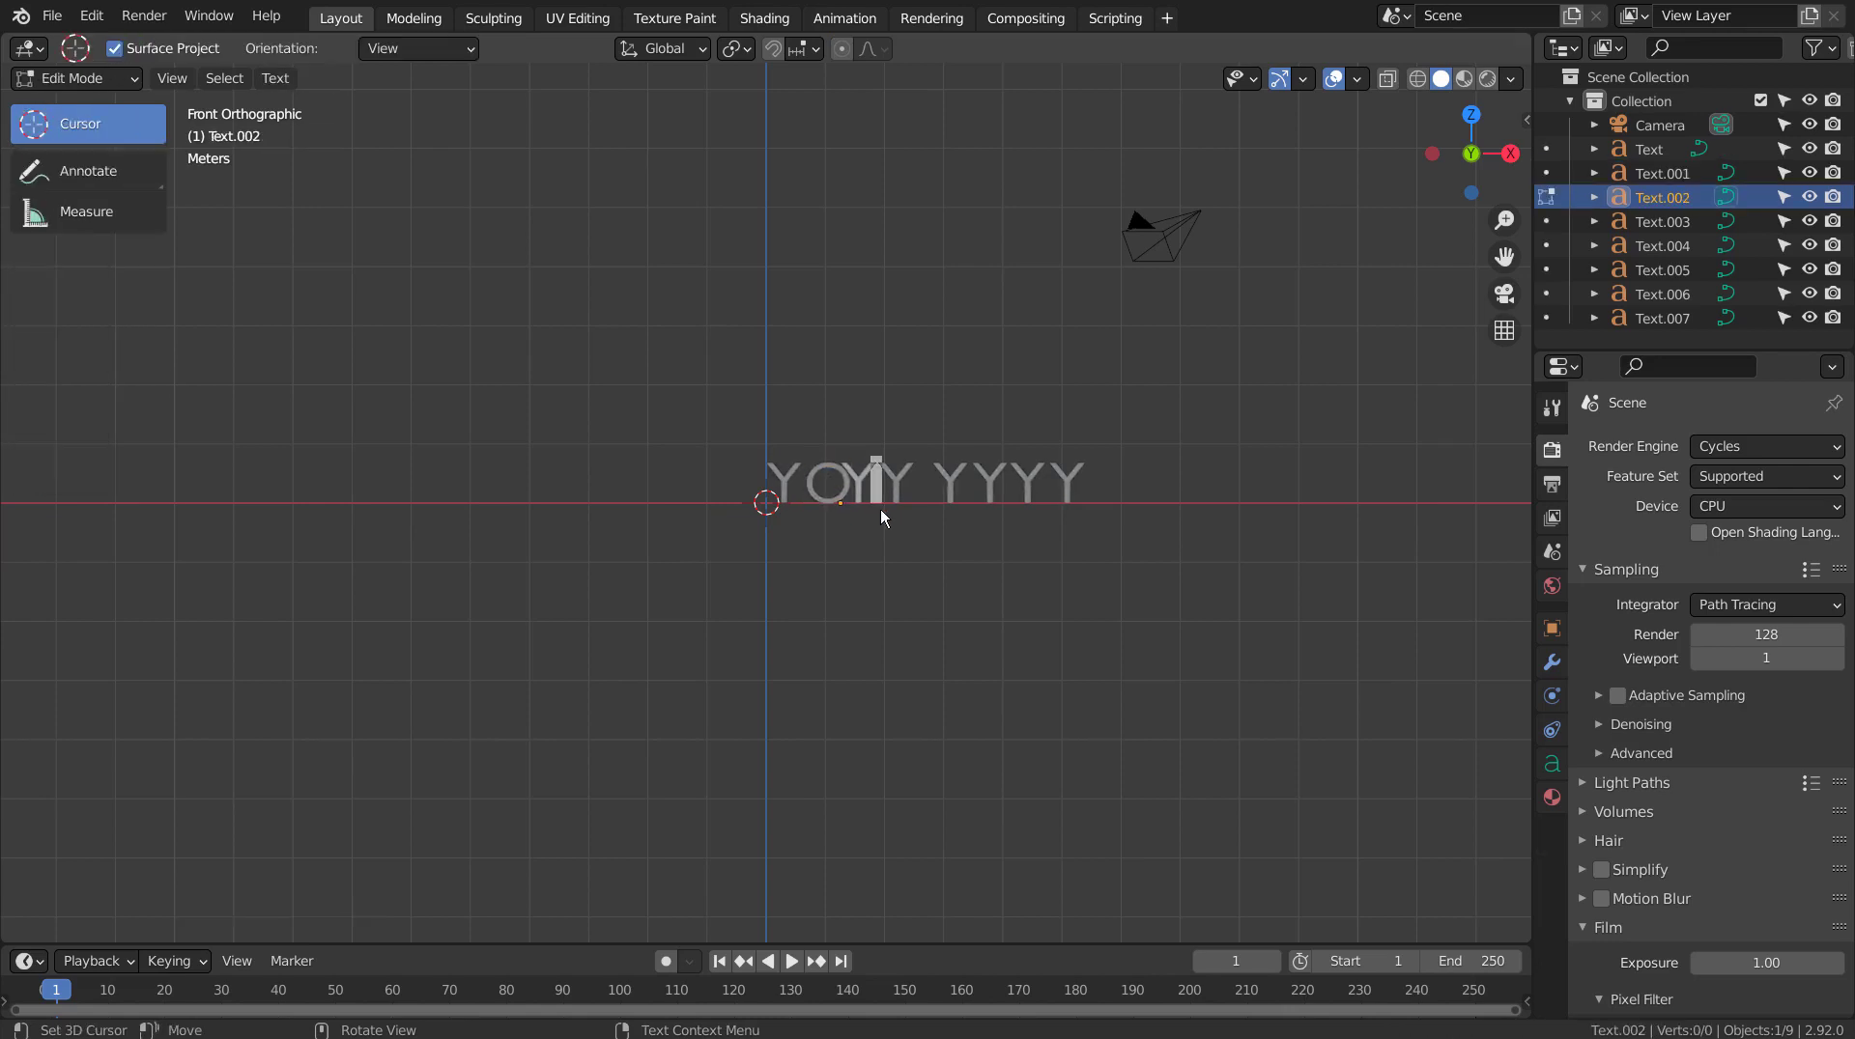
key(BackSpace)
text(U)
key(Tab)
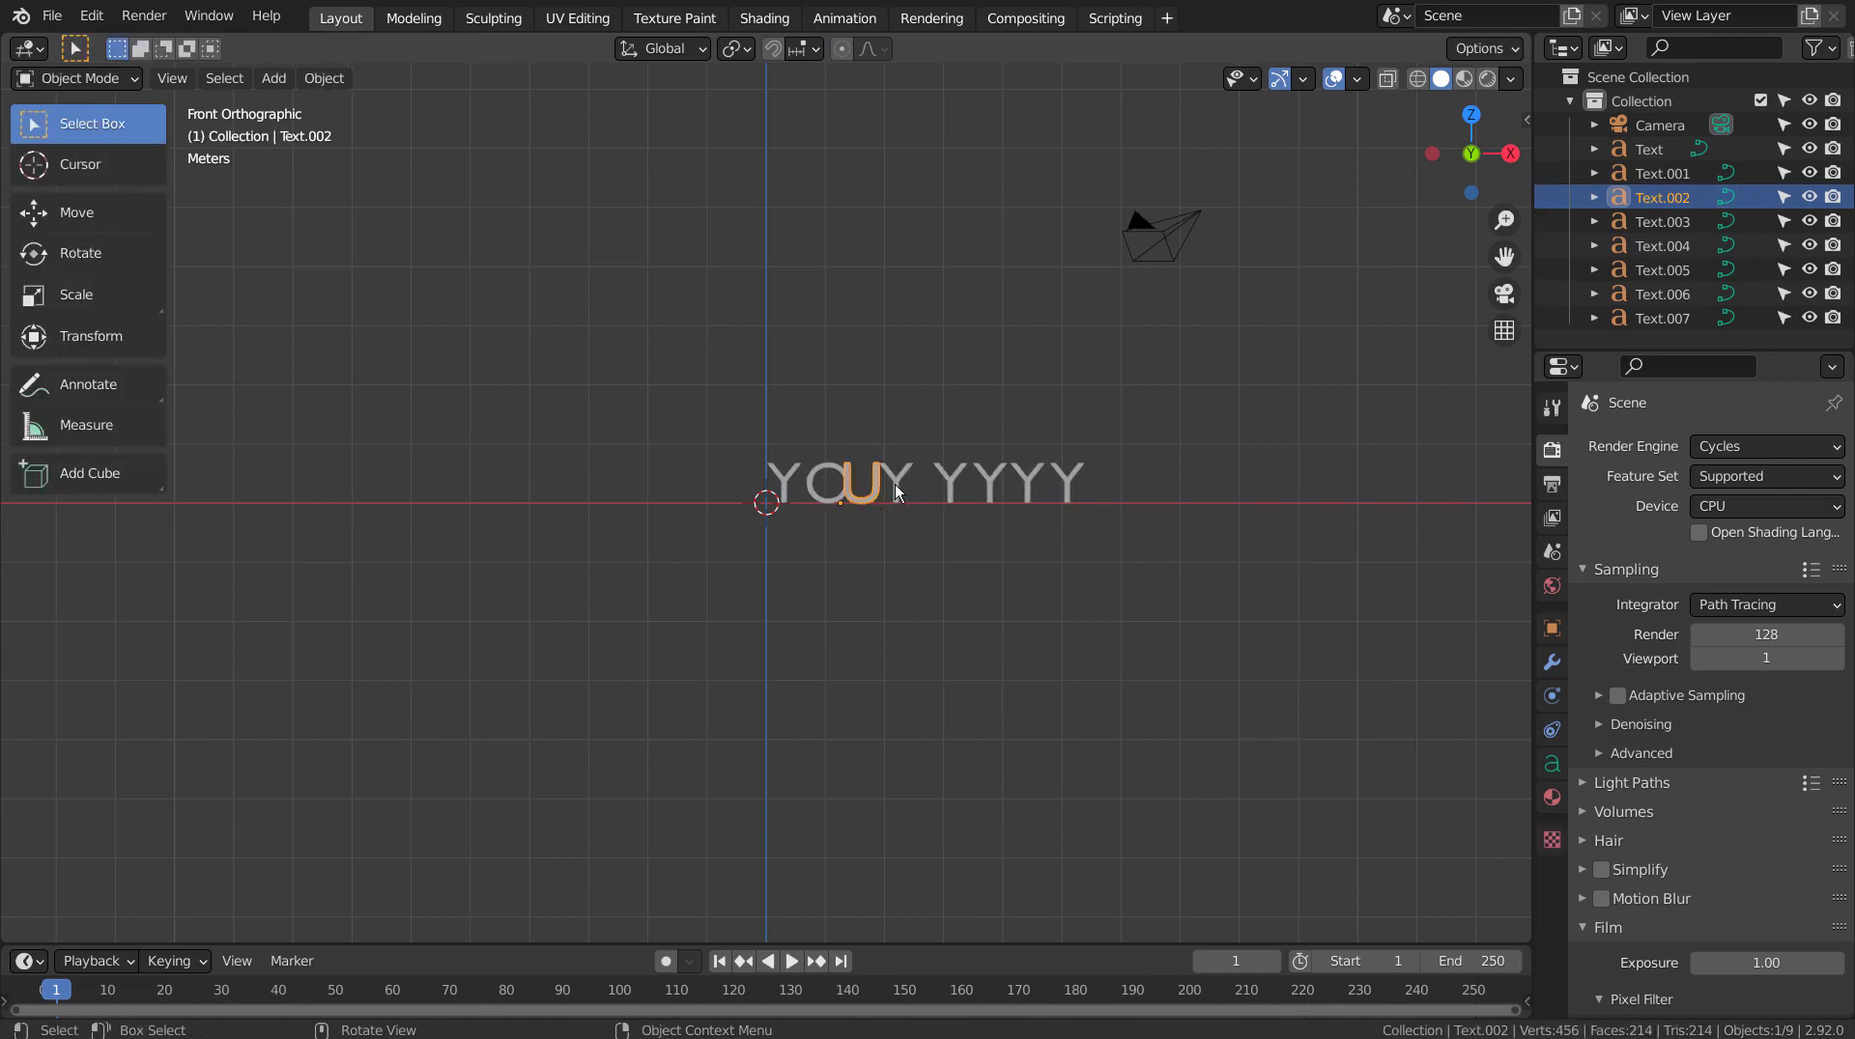
click(894, 484)
key(Tab)
key(BackSpace)
text(R)
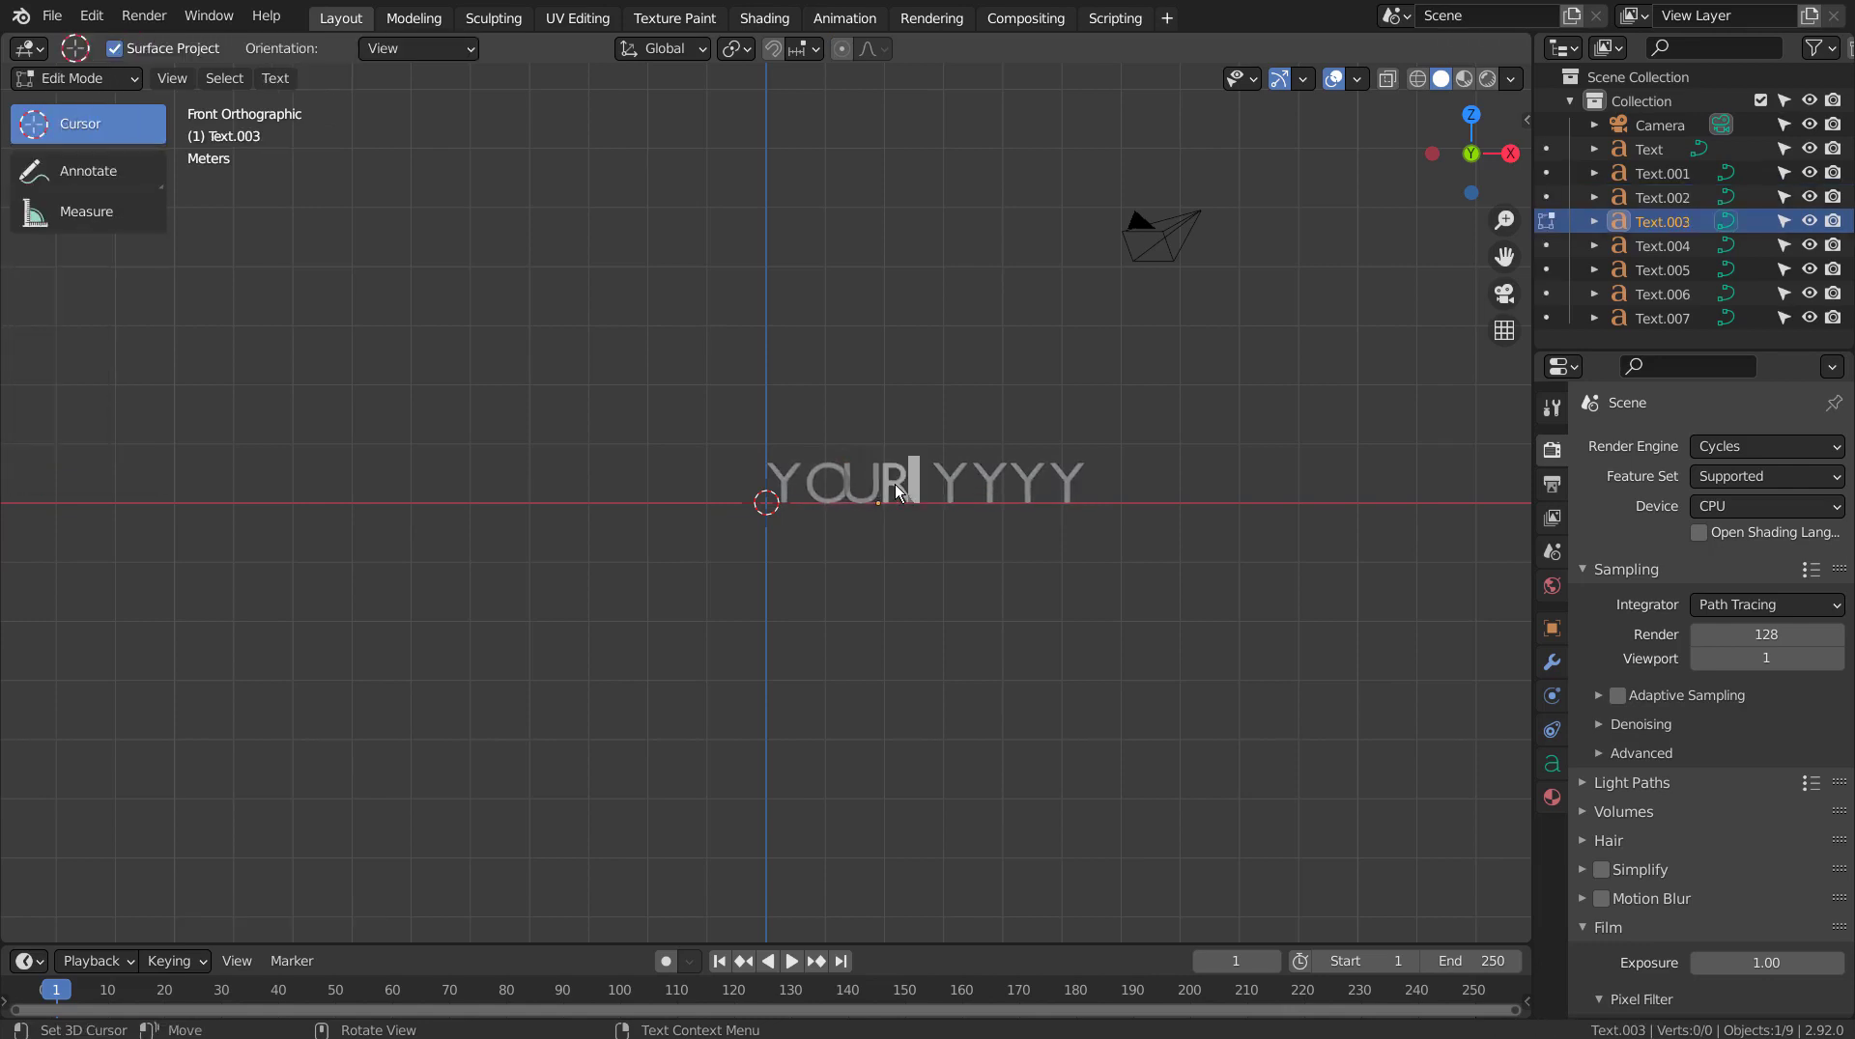
key(Tab)
Change the first letter of the second group to L and its second letter to O.
click(949, 477)
key(Tab)
text(L)
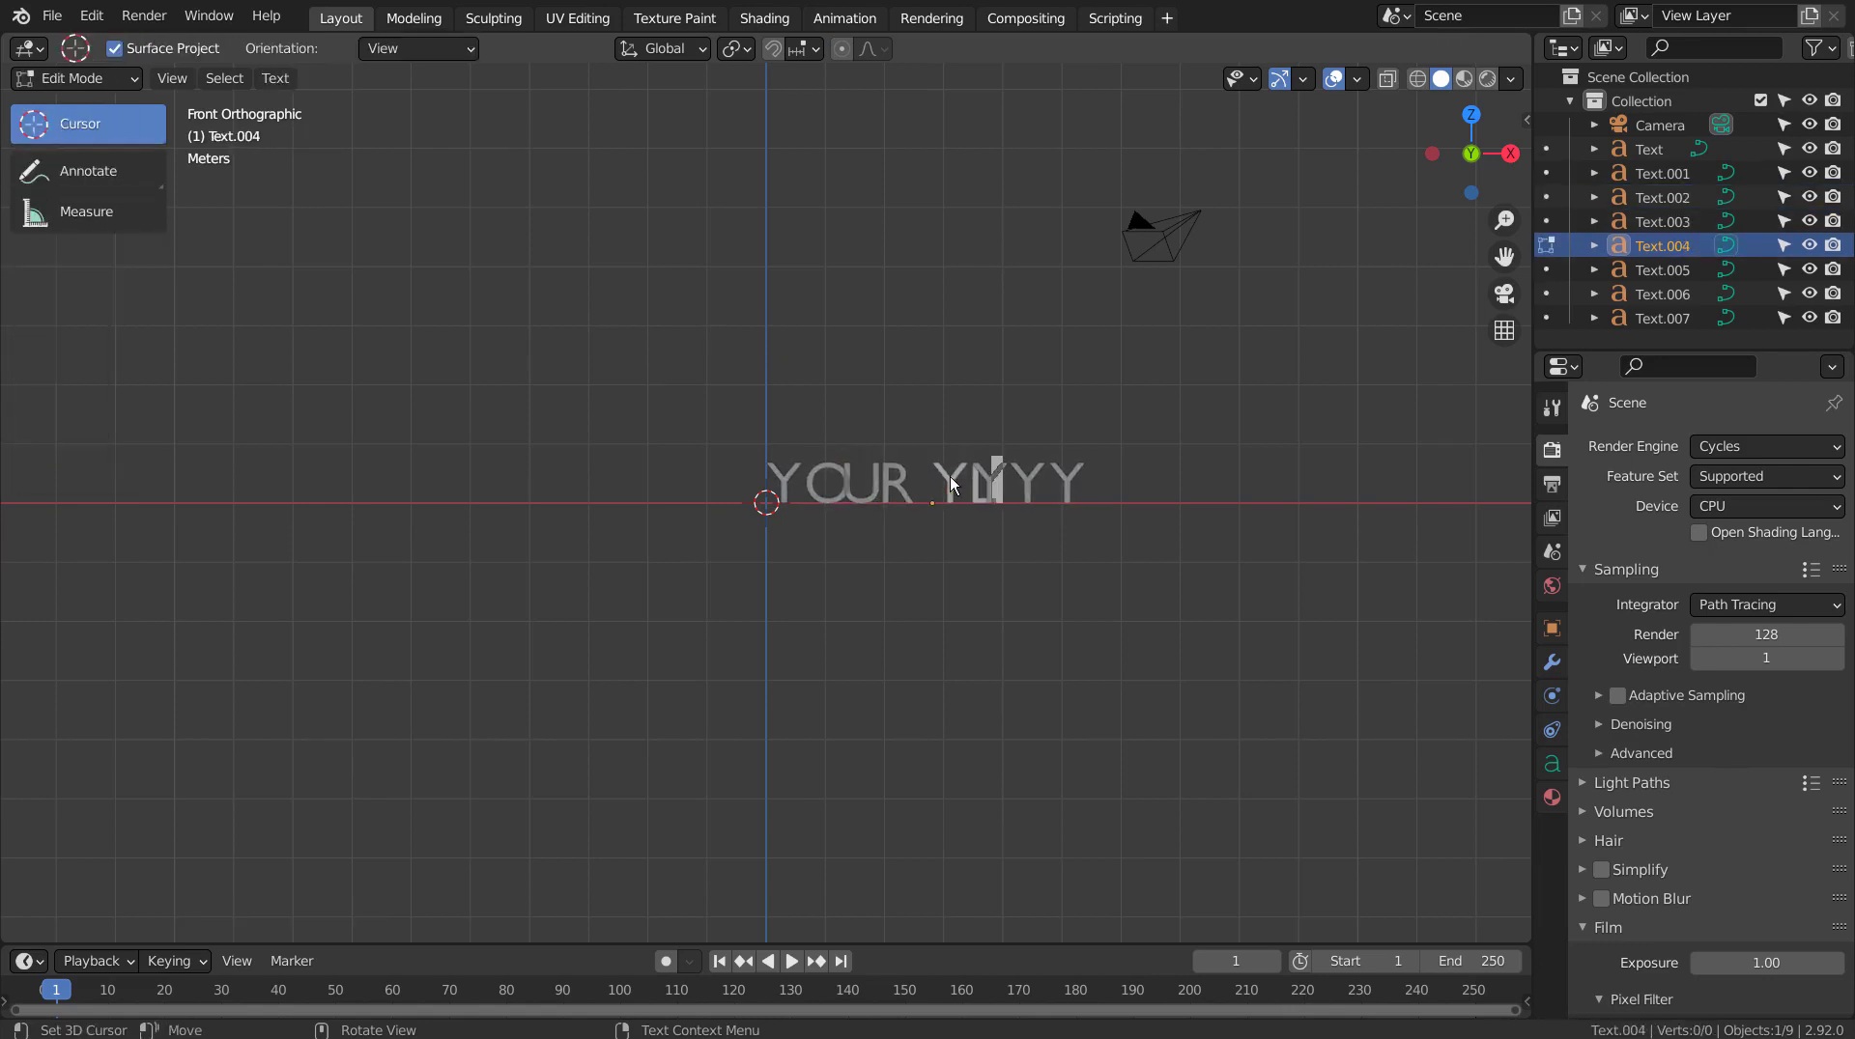
key(Left)
key(BackSpace)
key(Tab)
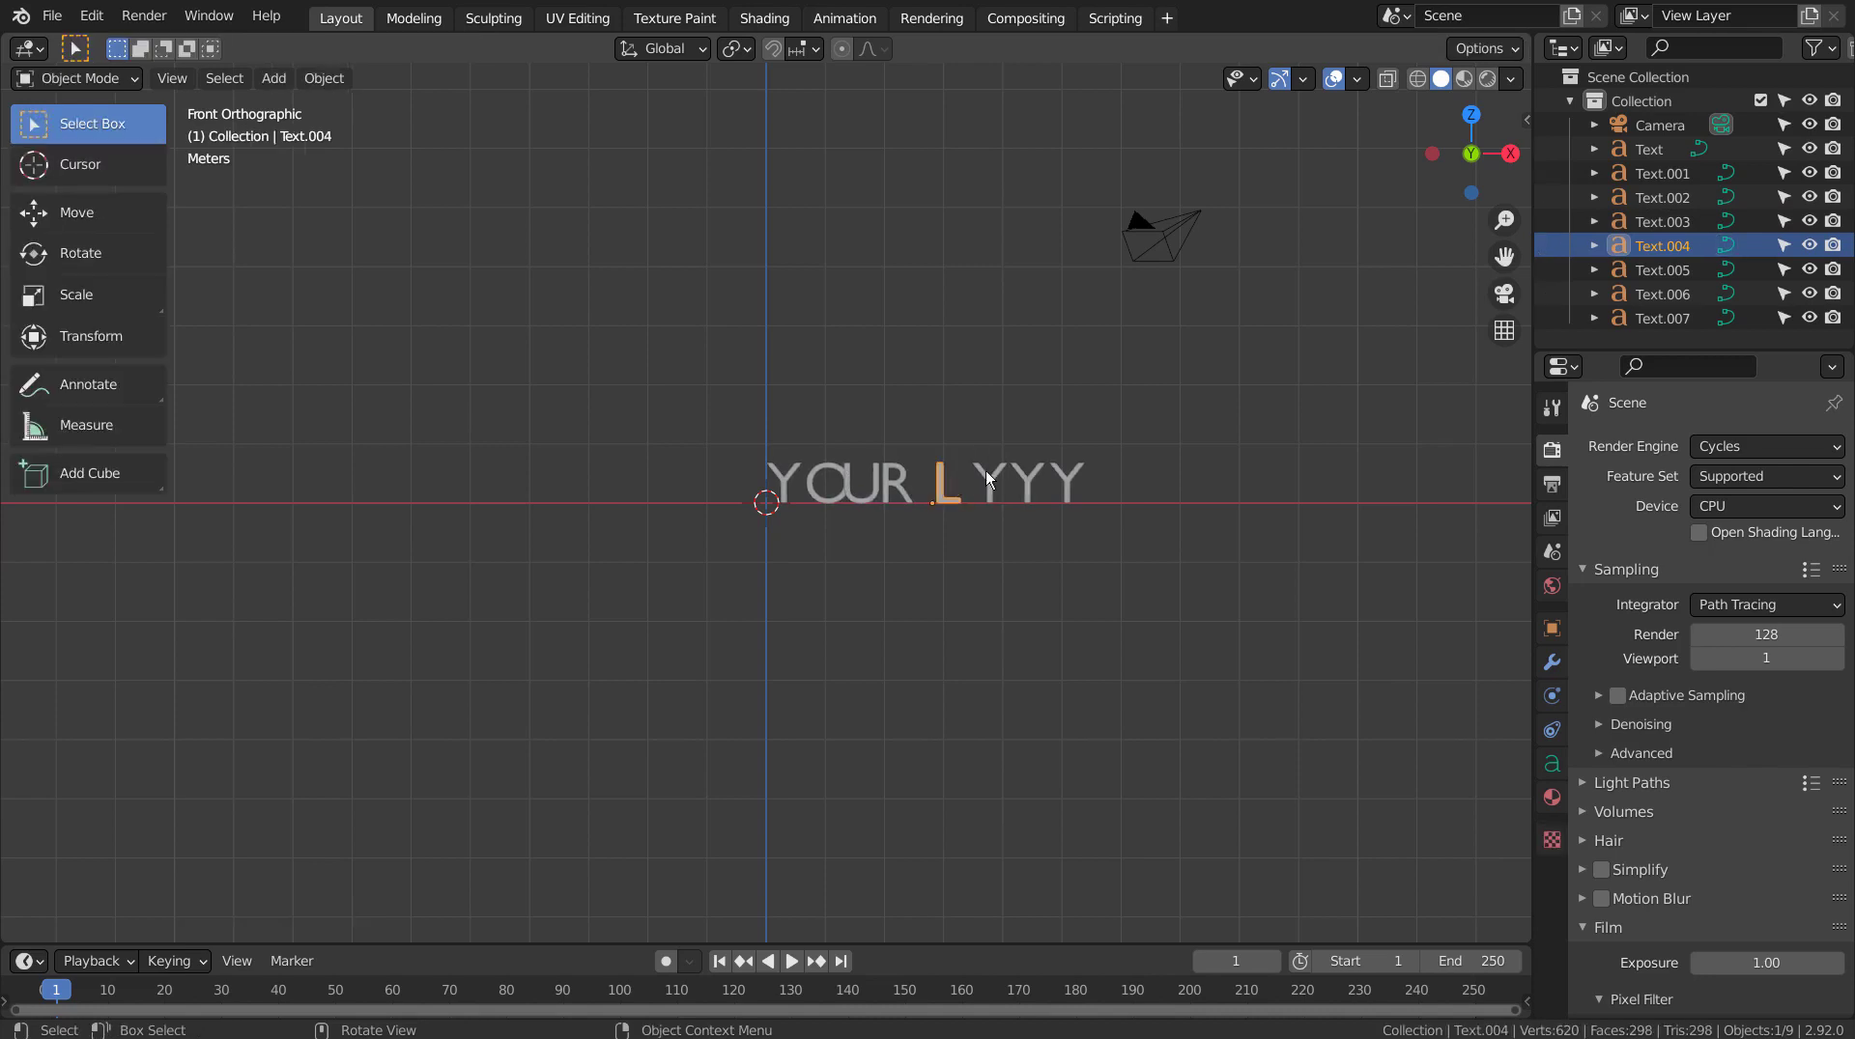
click(988, 477)
key(Tab)
key(BackSpace)
text(O)
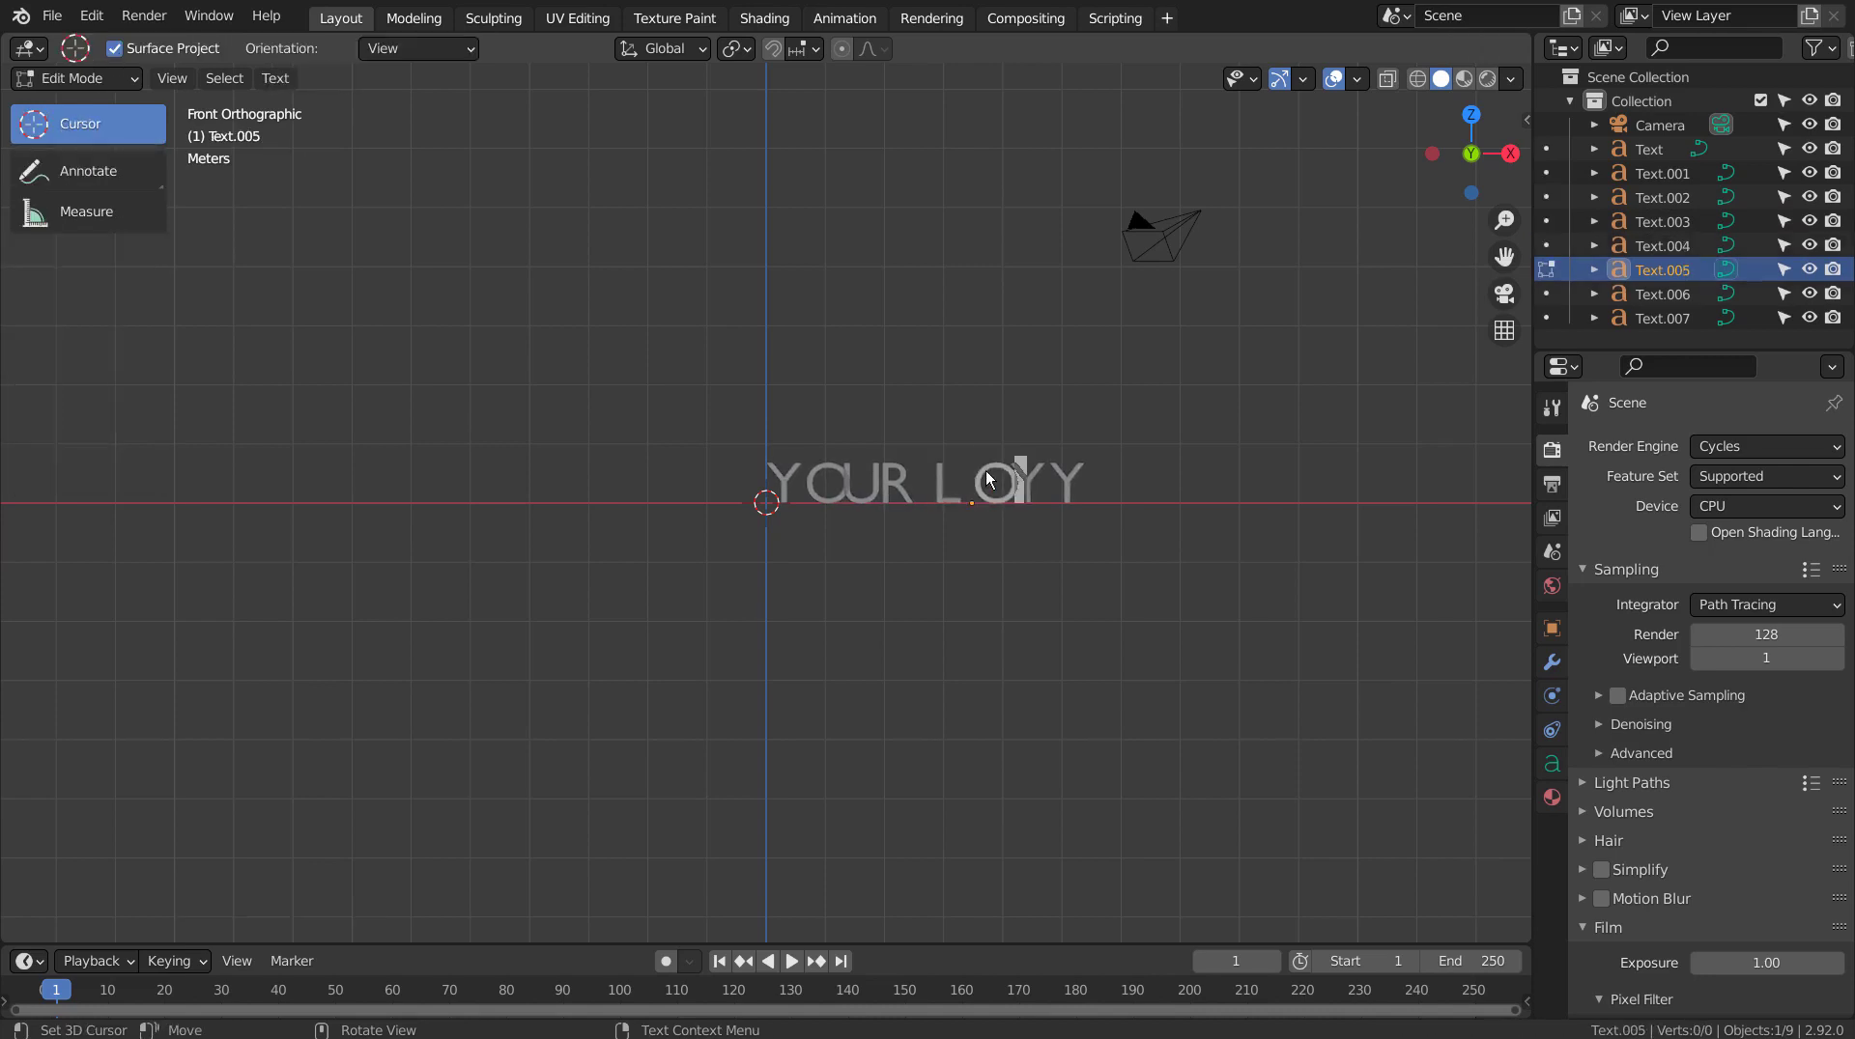
key(Tab)
Change the last two letters of the second group to G and O, completing YOUR LOGO.
click(1047, 484)
key(Tab)
key(BackSpace)
text(G)
key(Tab)
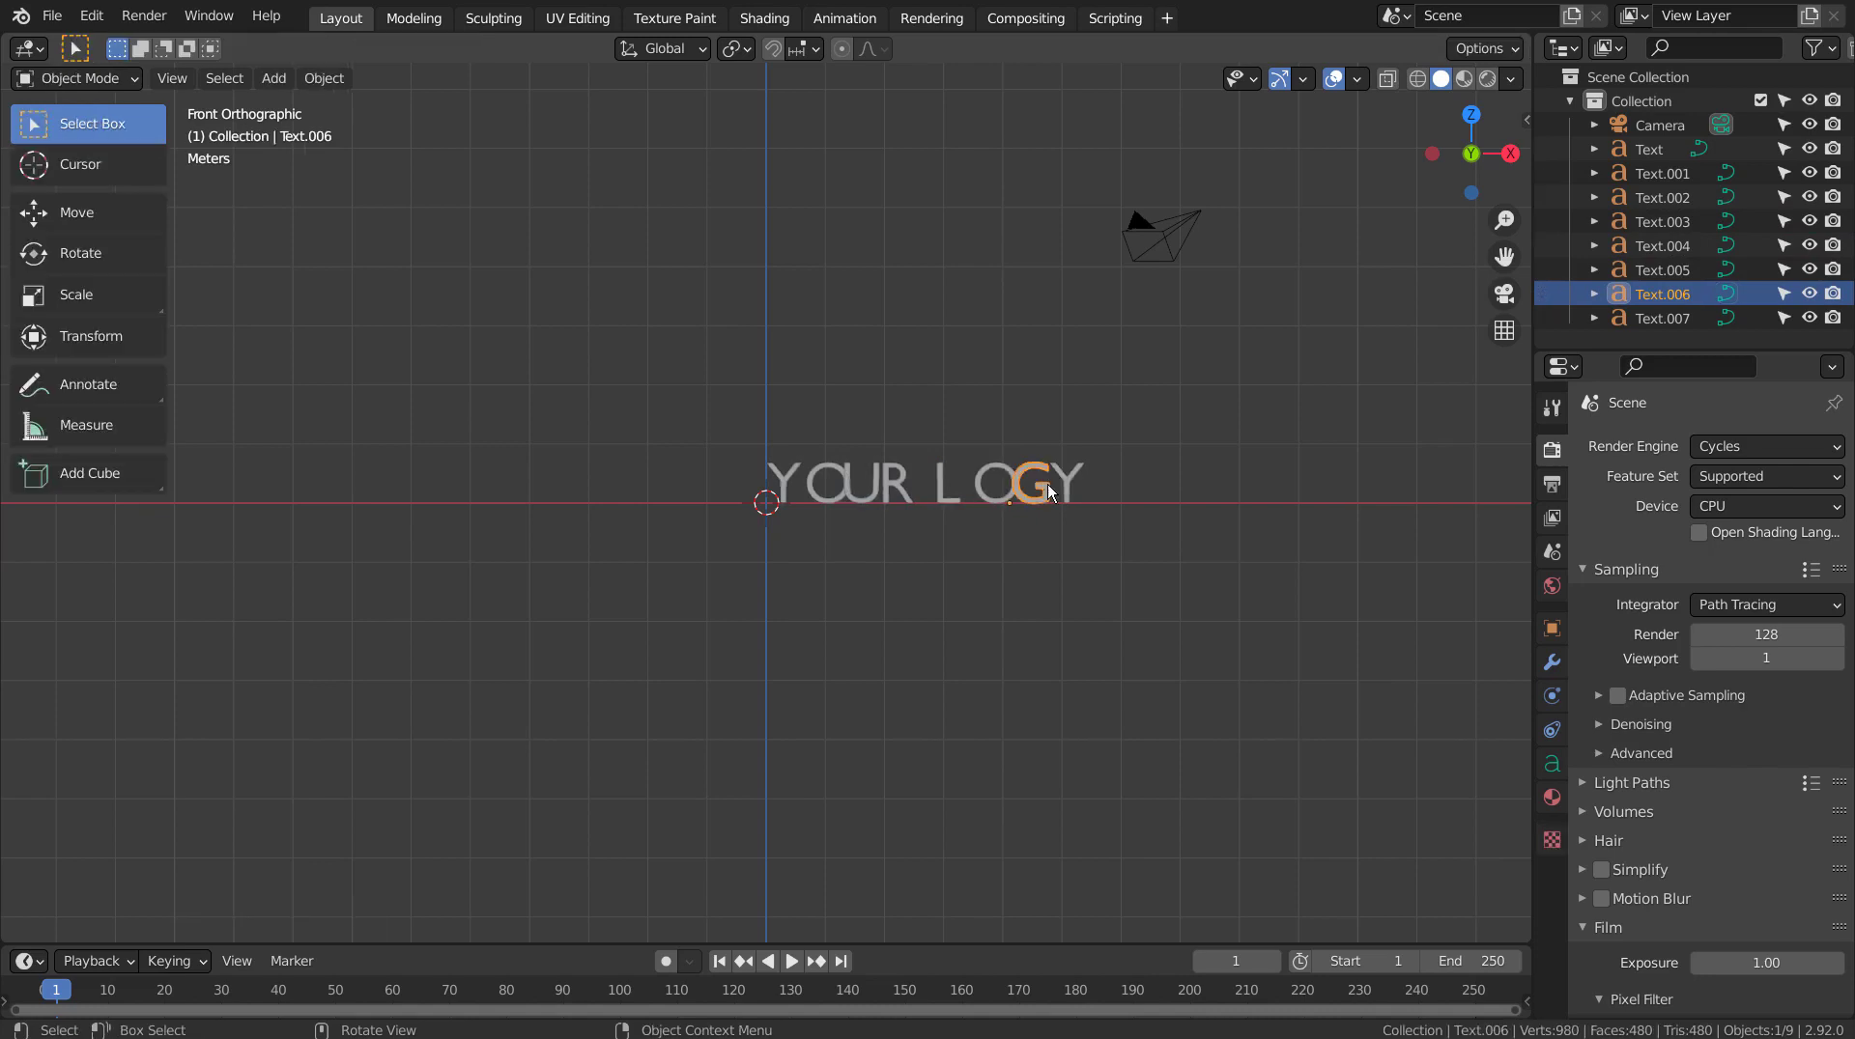
click(1069, 478)
key(Tab)
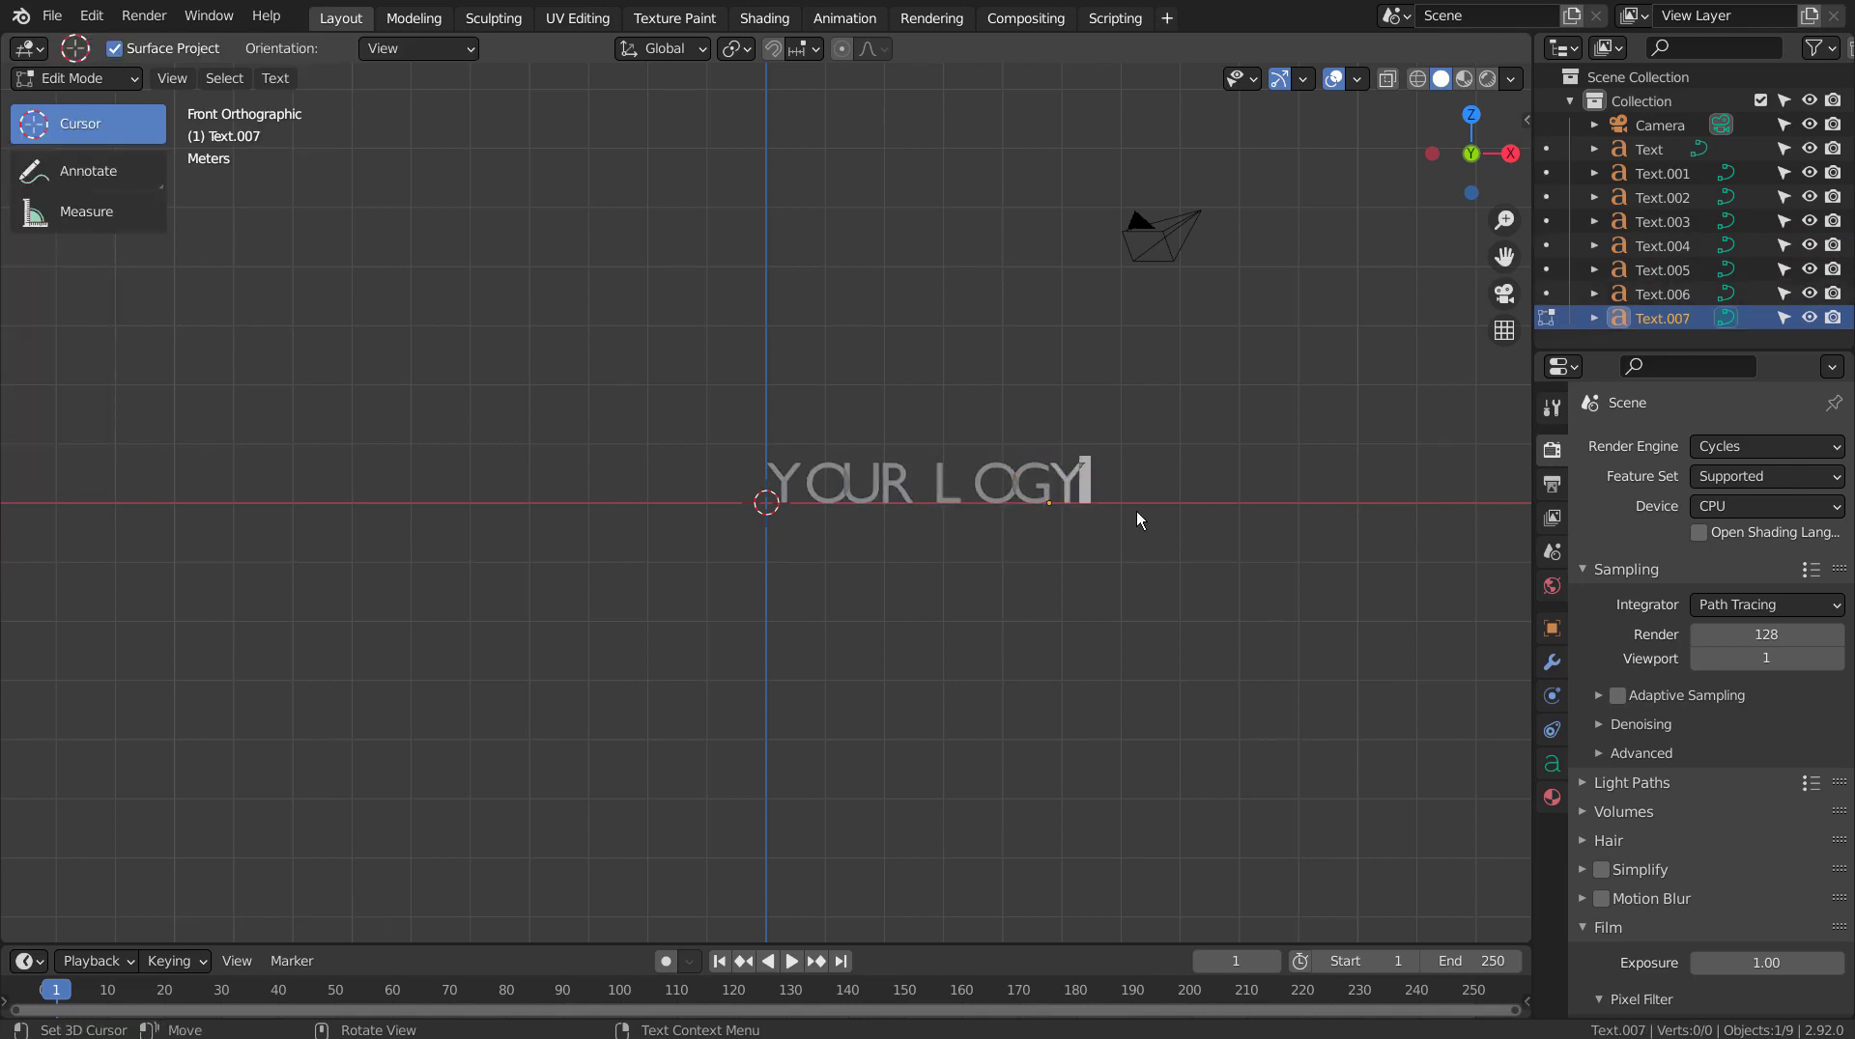
key(BackSpace)
text(O)
key(Tab)
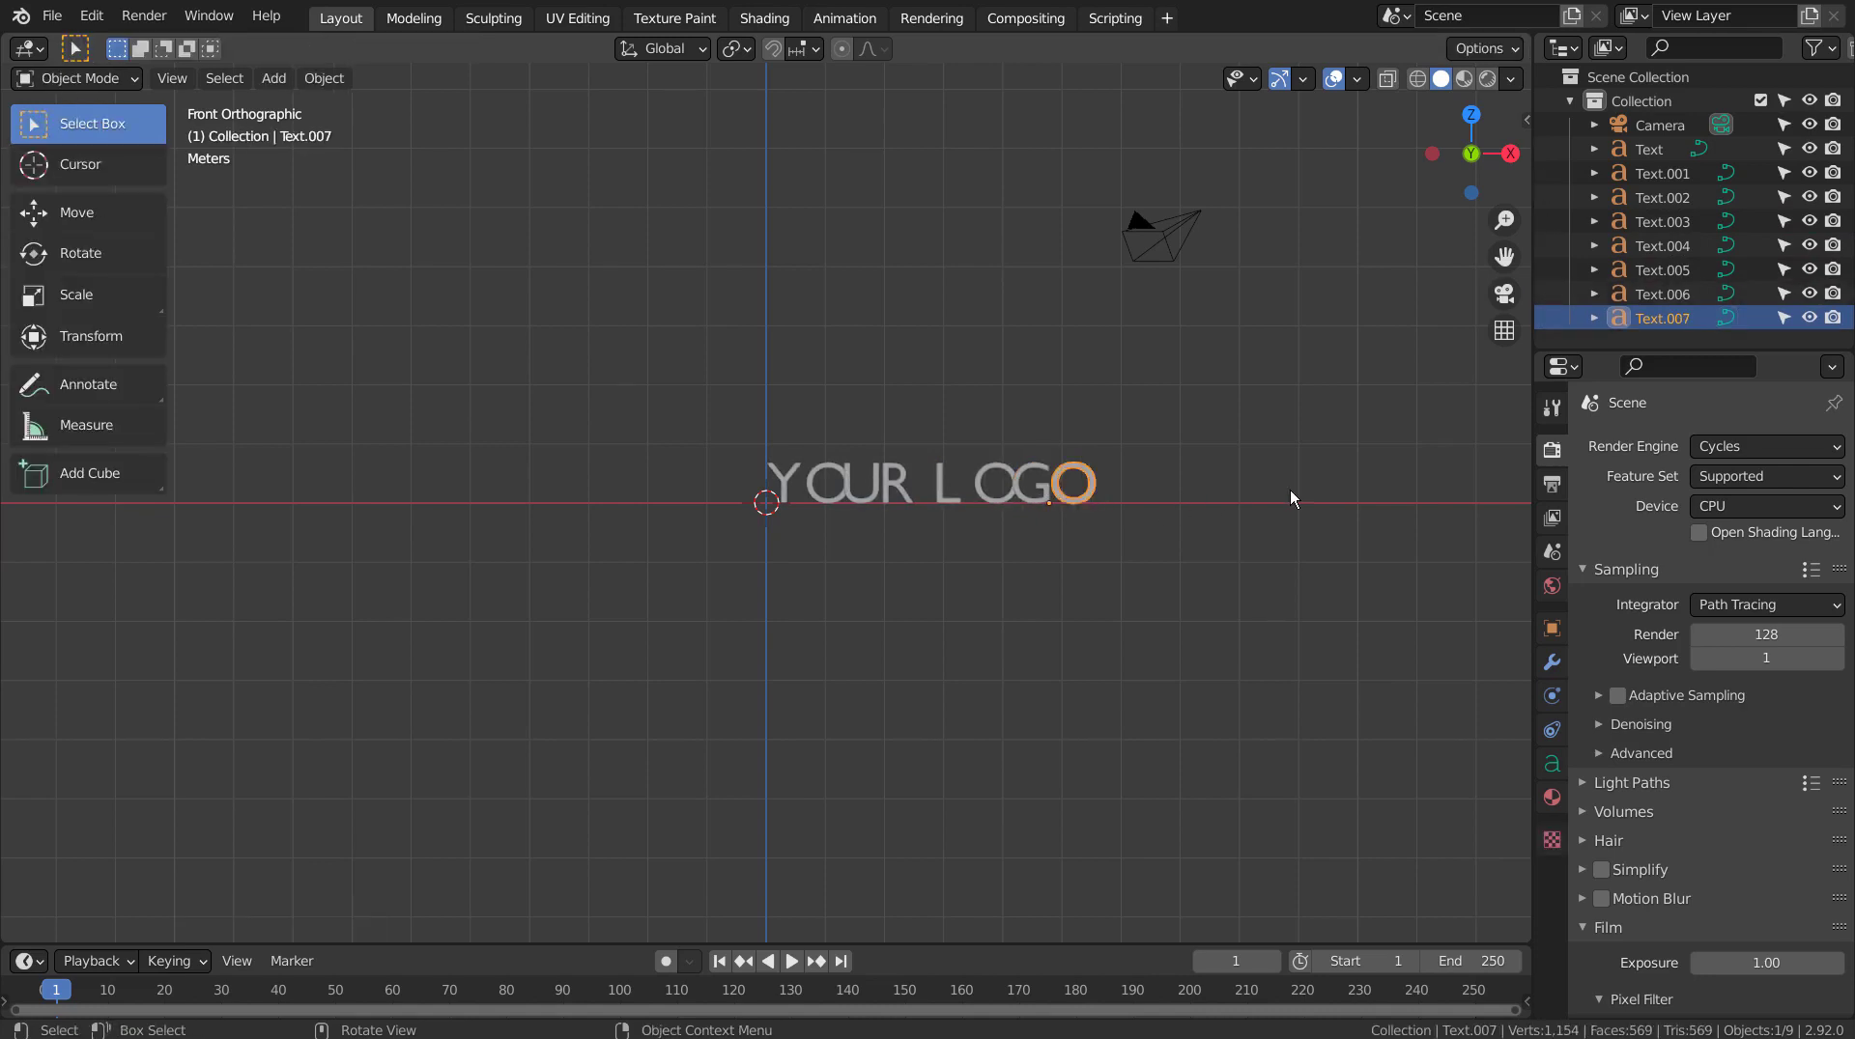
key(n)
click(1519, 378)
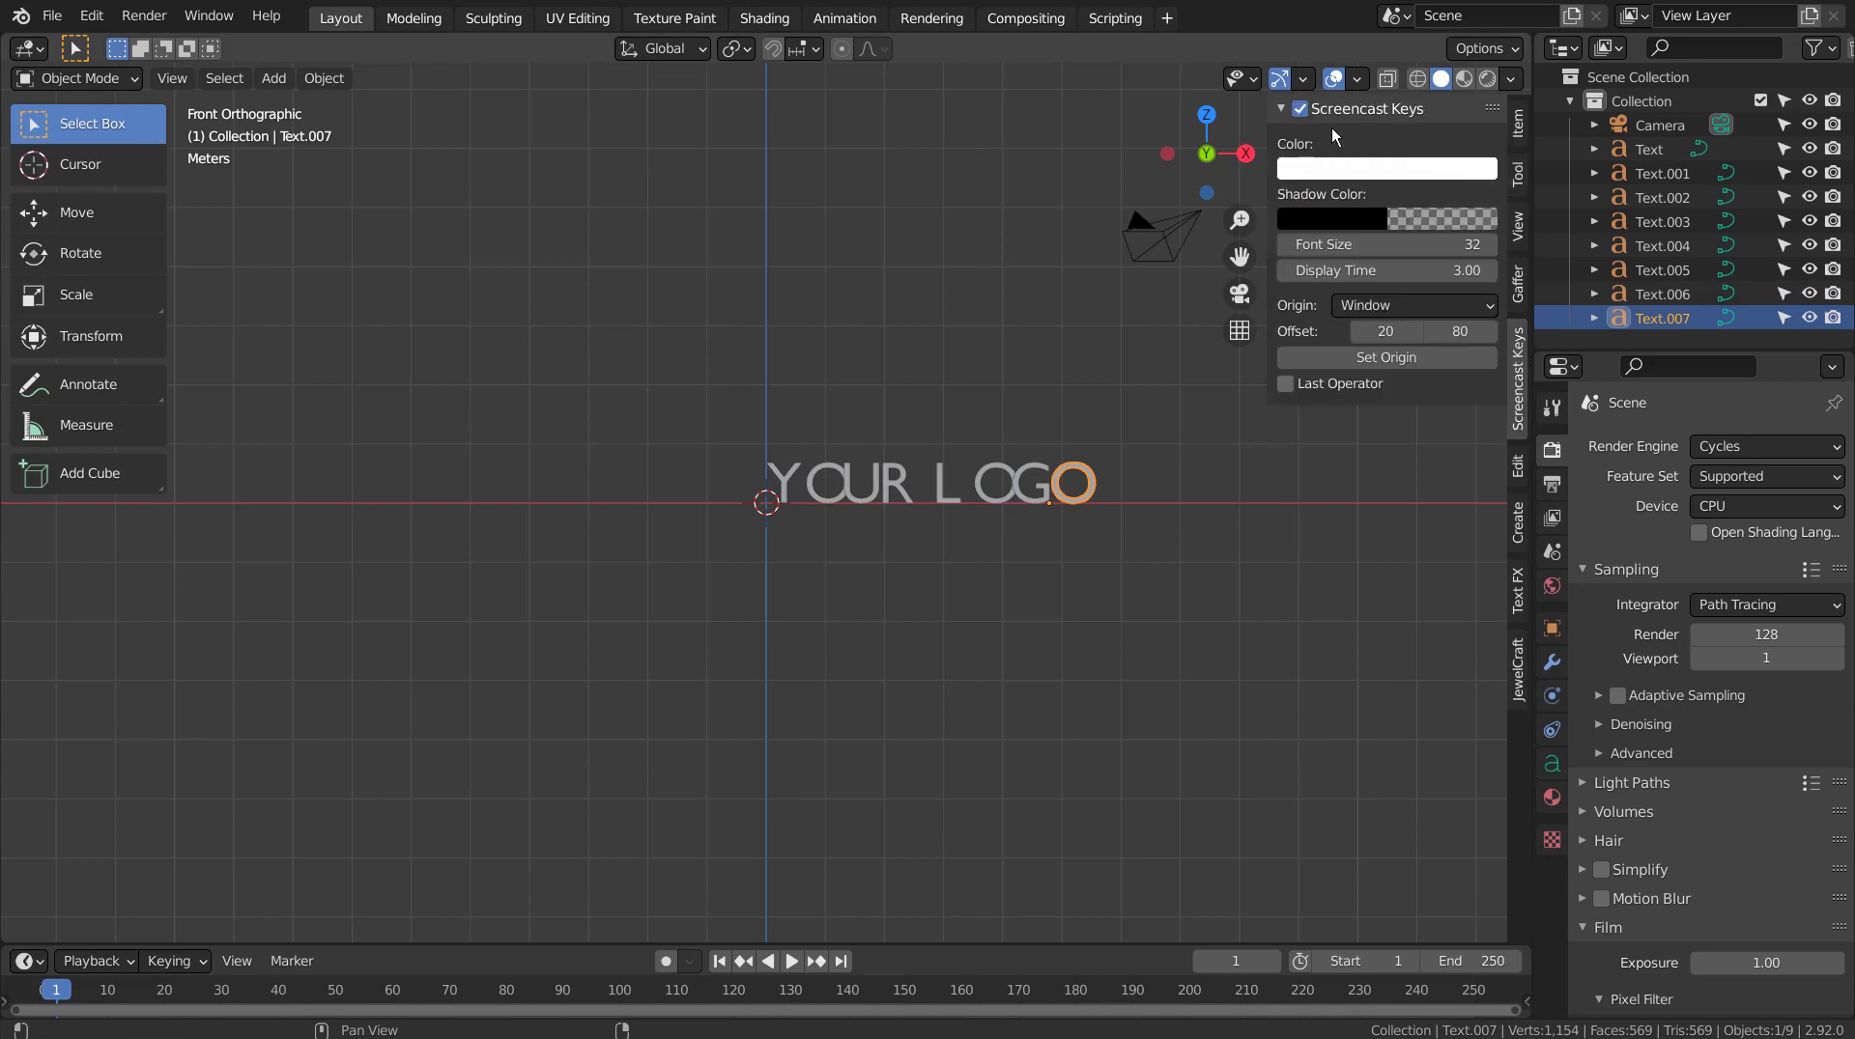
click(1517, 123)
key(n)
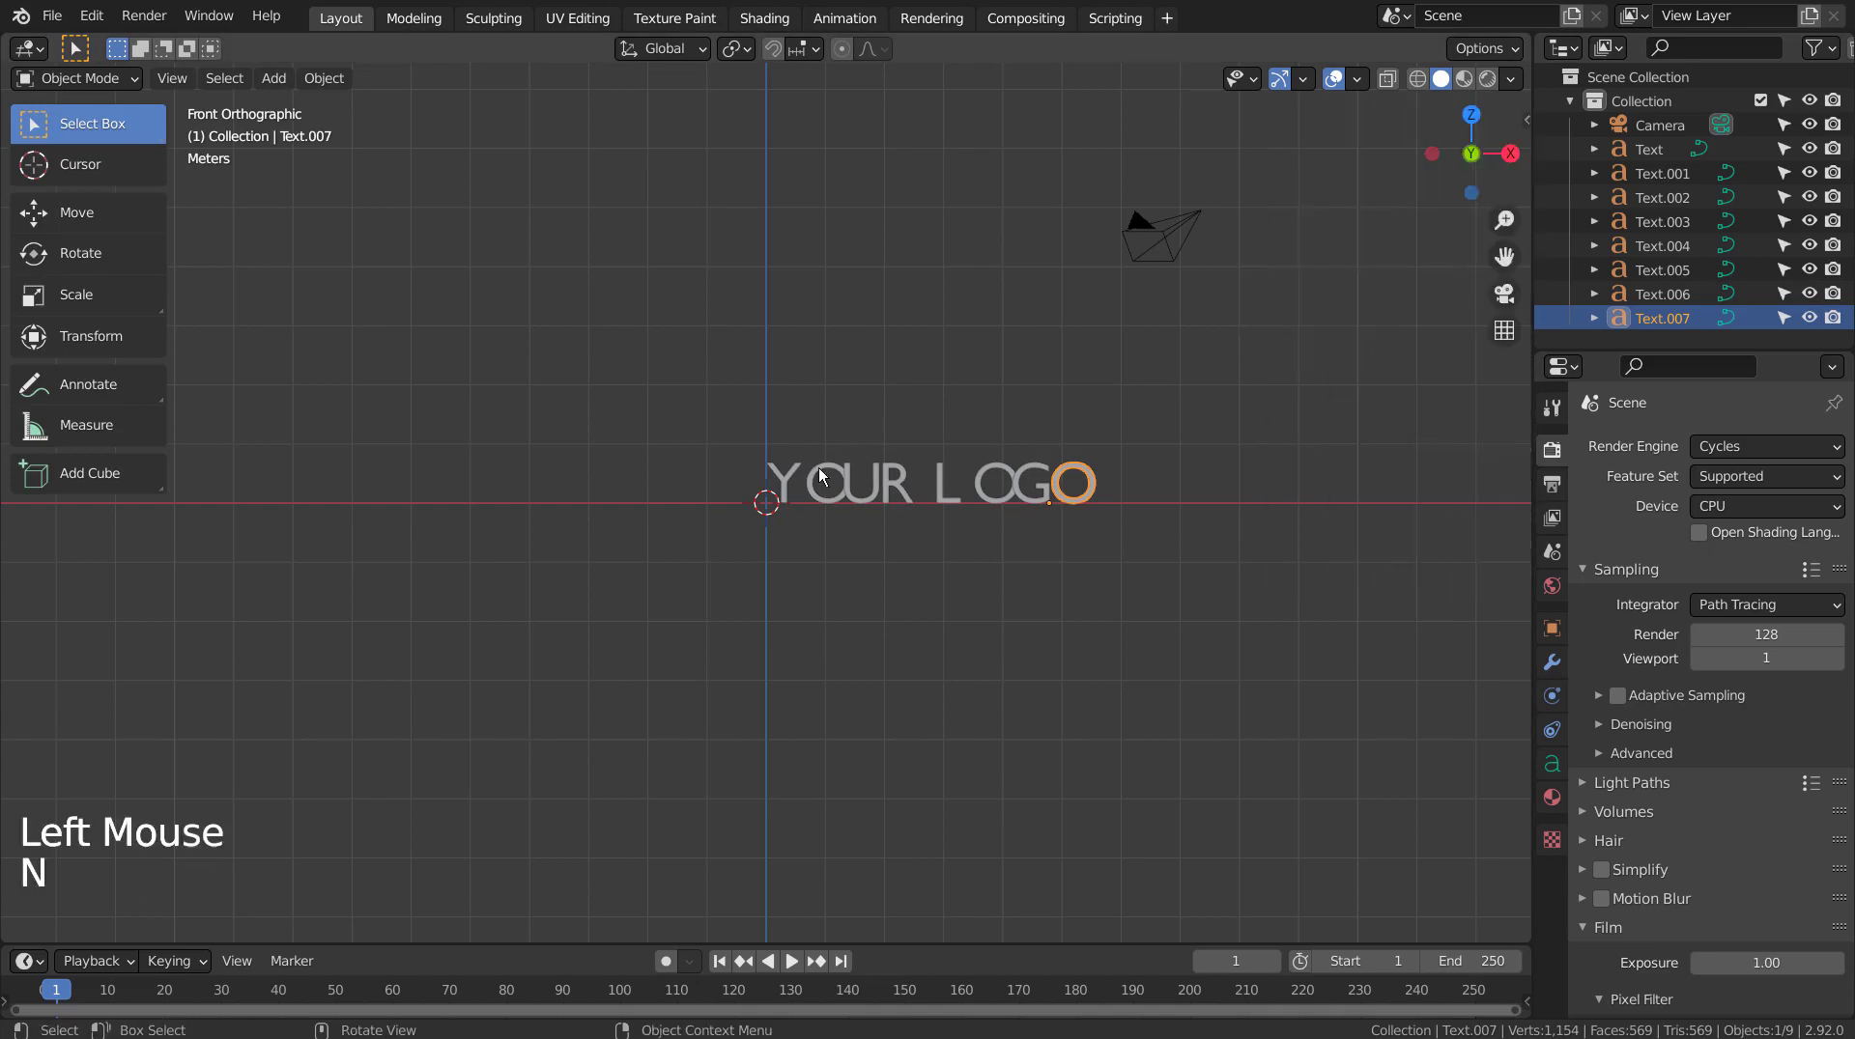
Move all letters from the U through the end of LOGO about 0.22 m along X, away from the first O.
click(819, 478)
scroll(982, 495, up, 3)
shift+middle_drag(981, 495, 722, 602)
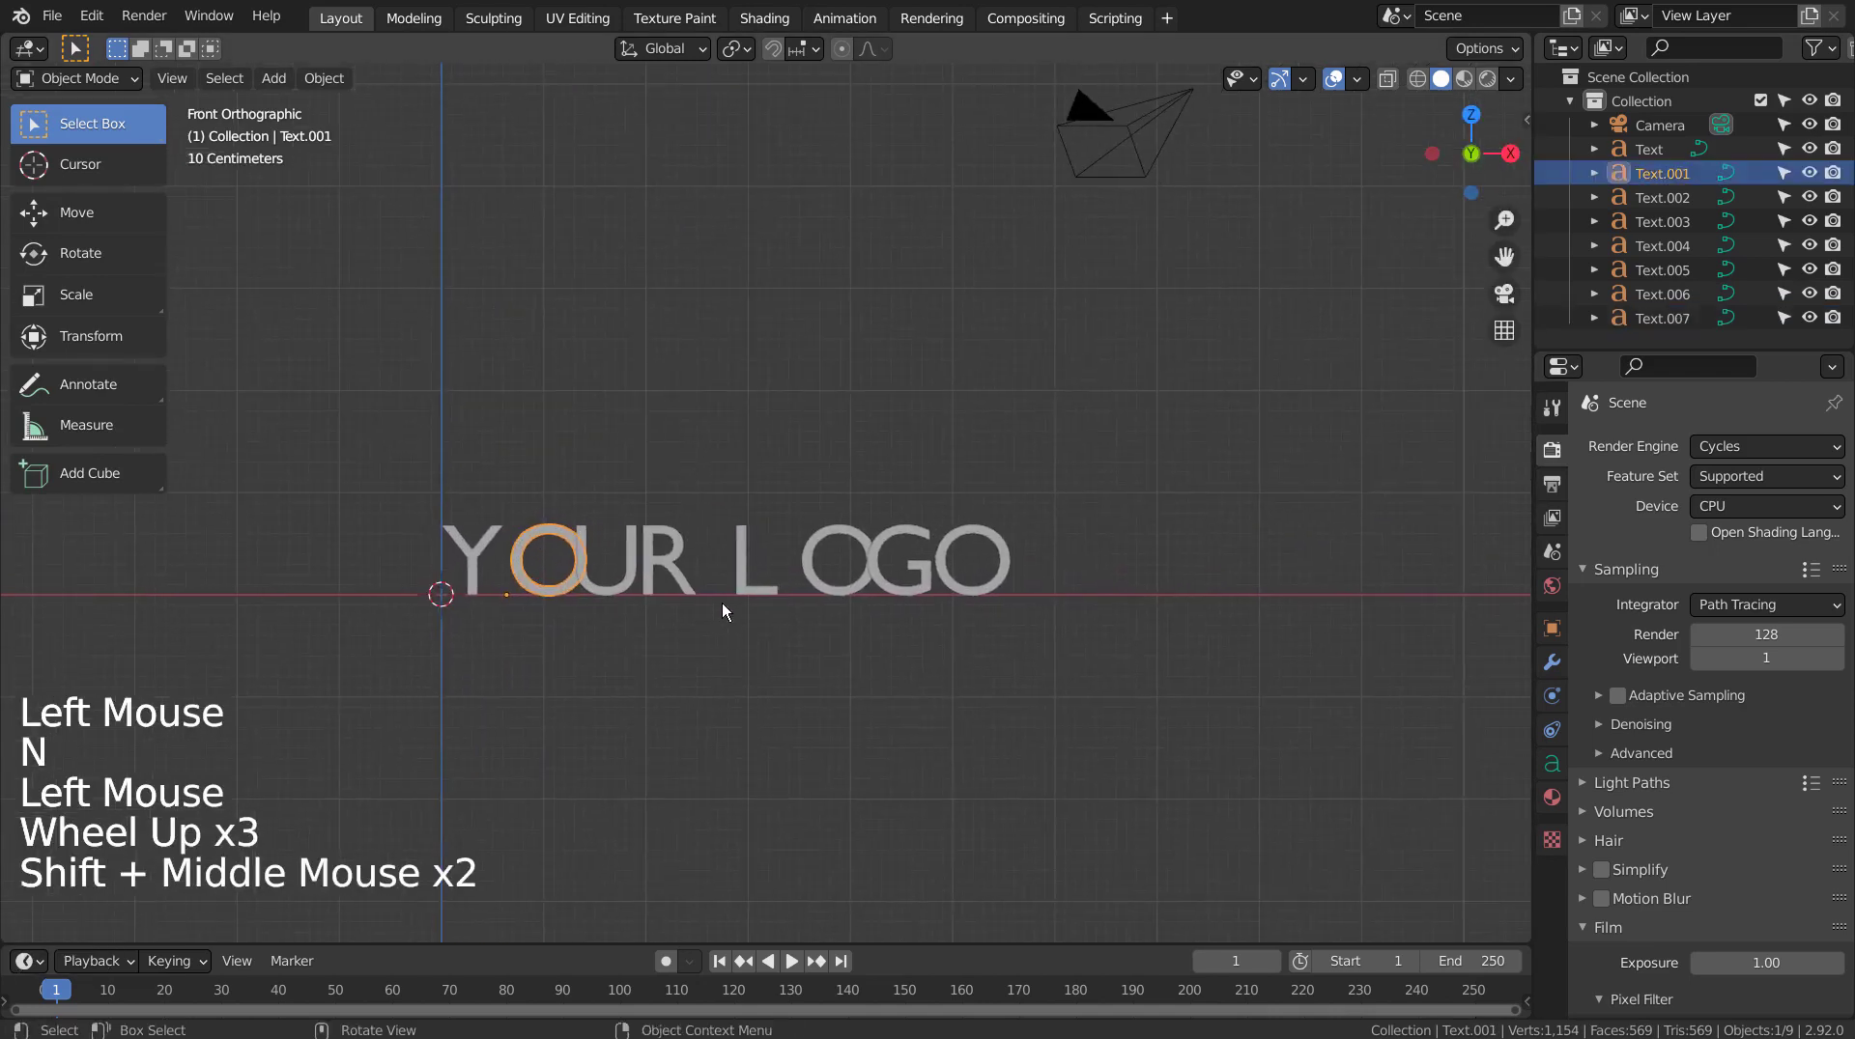
key(KP_1)
scroll(722, 603, up, 3)
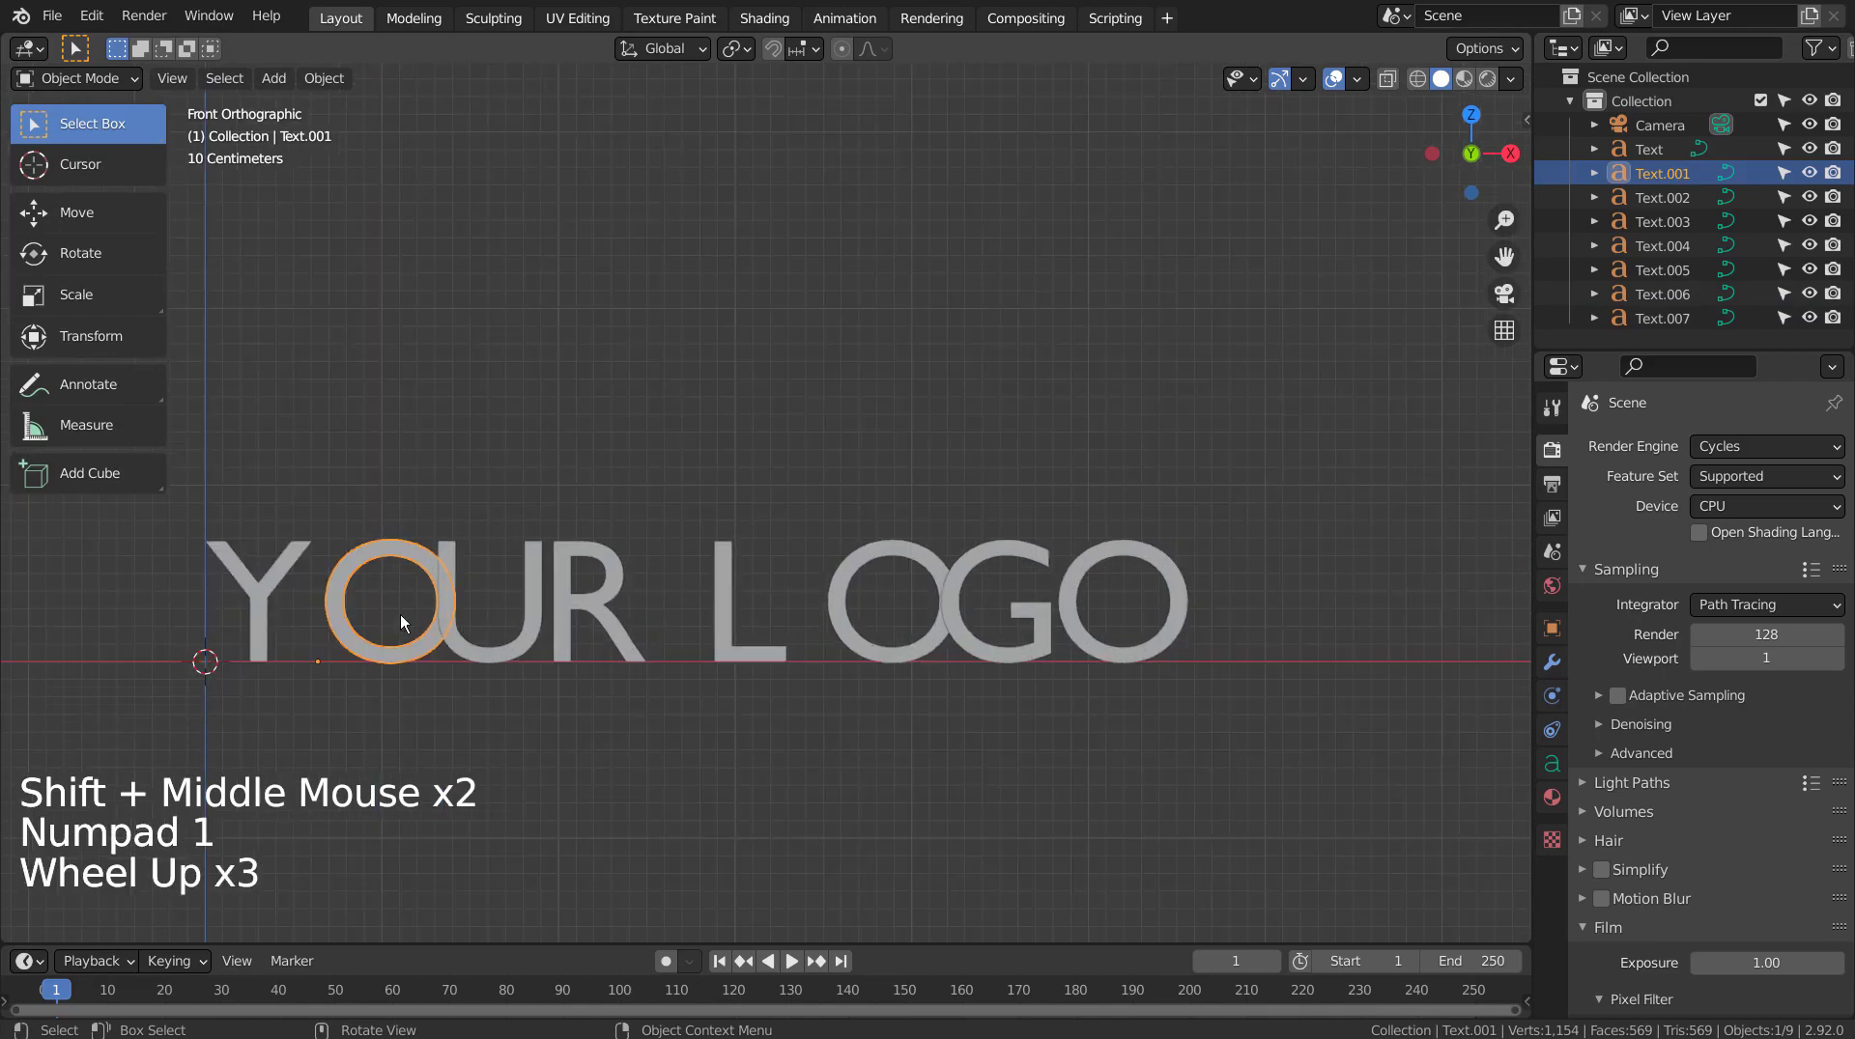
key(b)
drag(522, 478, 1269, 736)
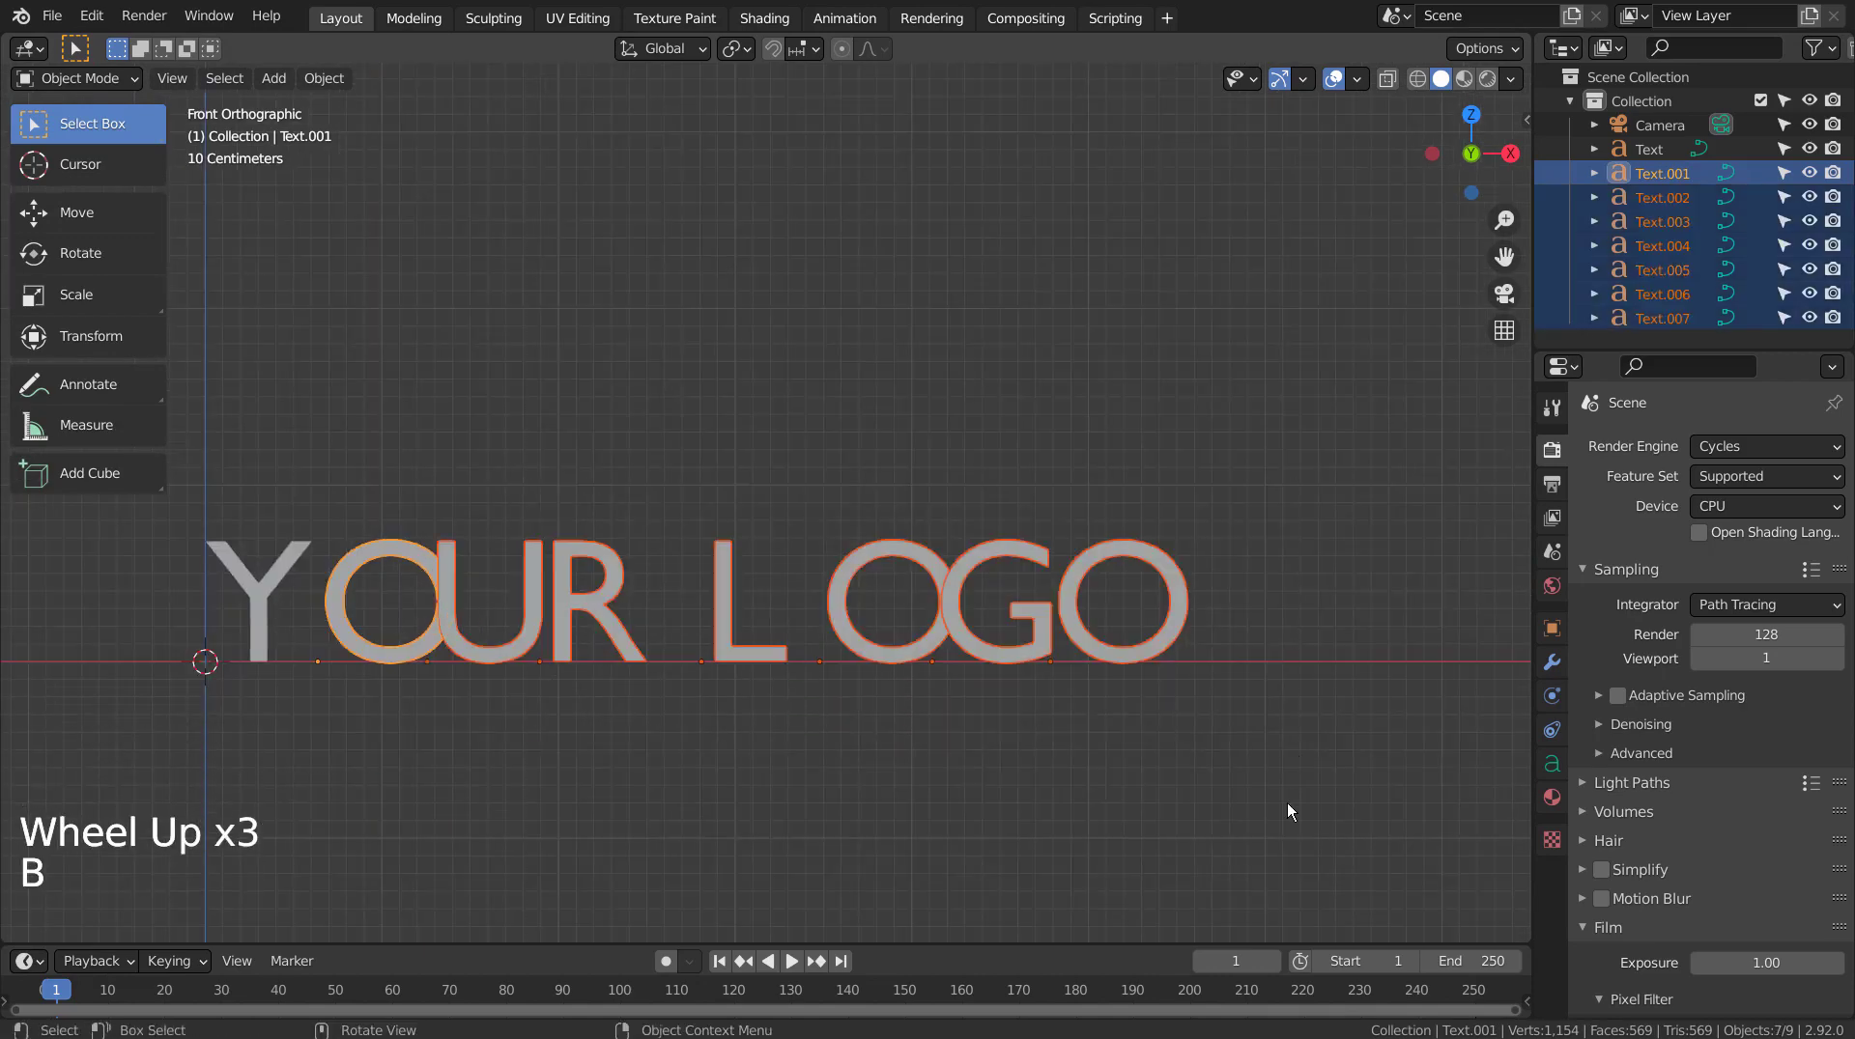
click(1286, 803)
key(b)
drag(501, 494, 1200, 782)
key(g)
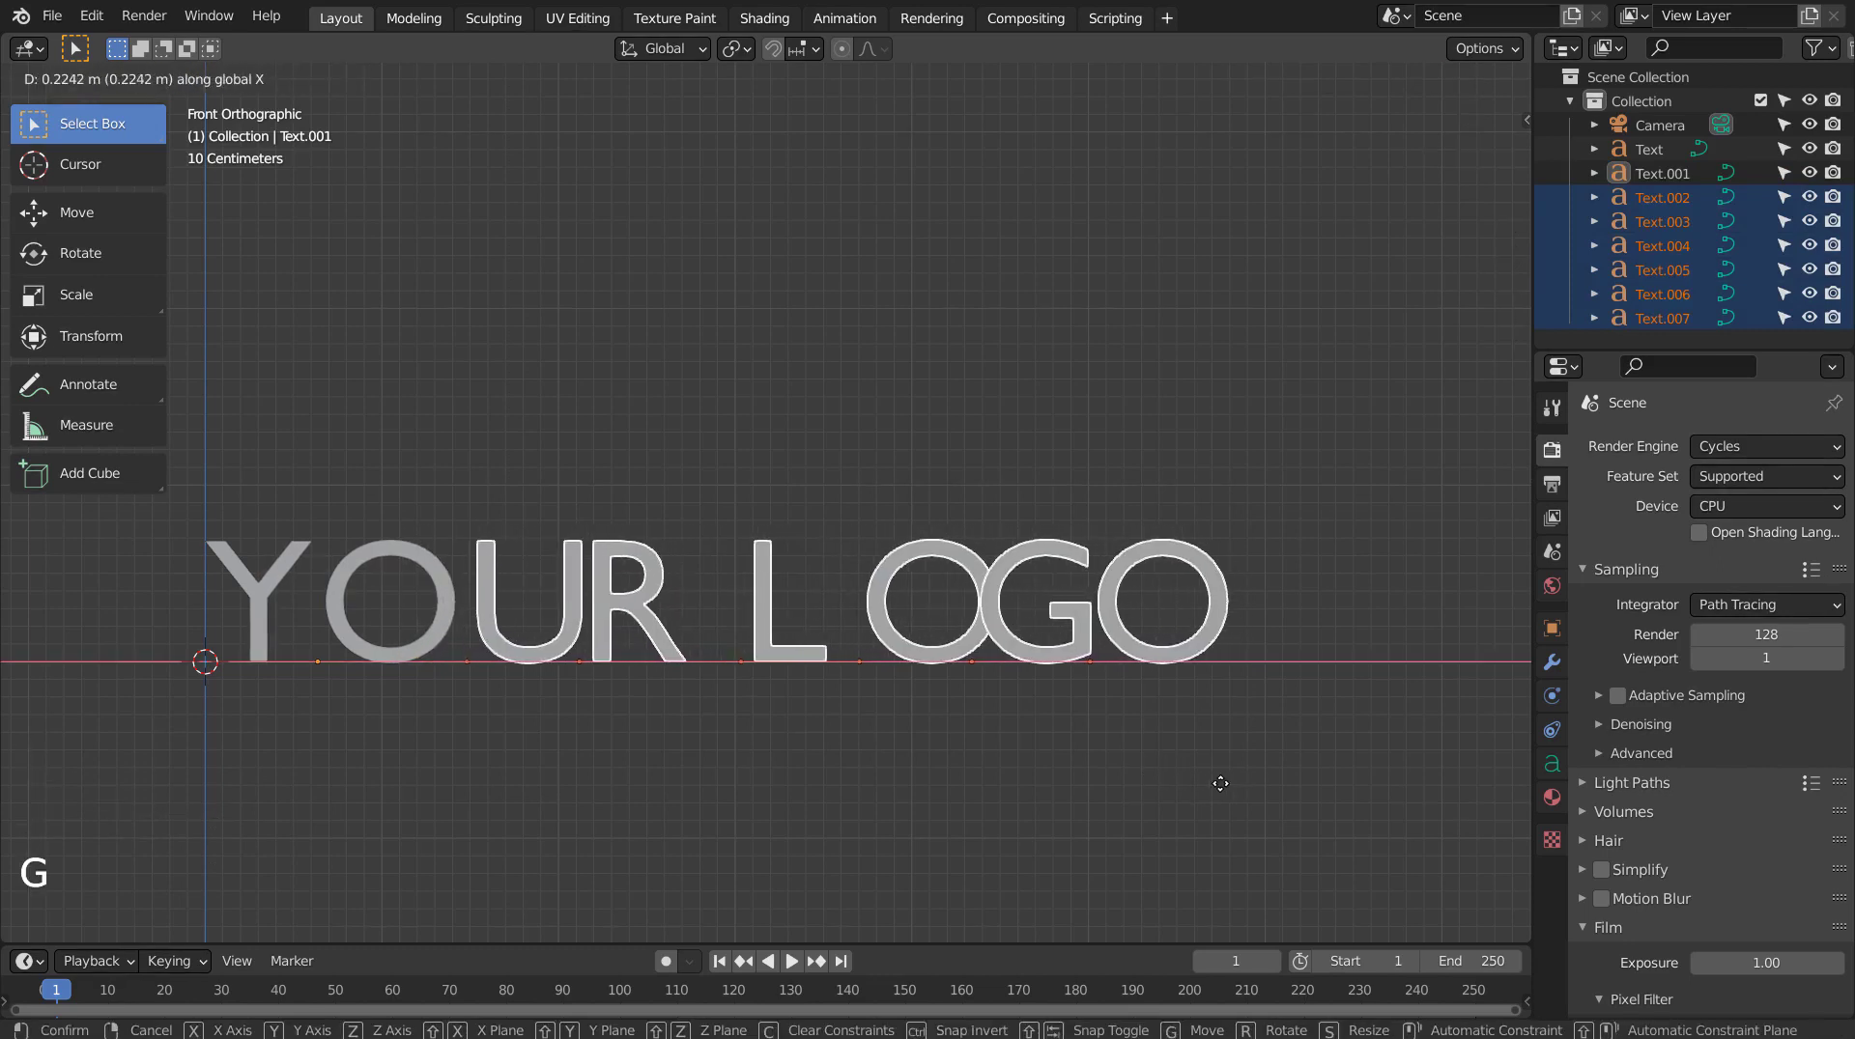
click(1220, 790)
Move the R along X slightly away from the U to open a gap between them.
click(645, 599)
key(g)
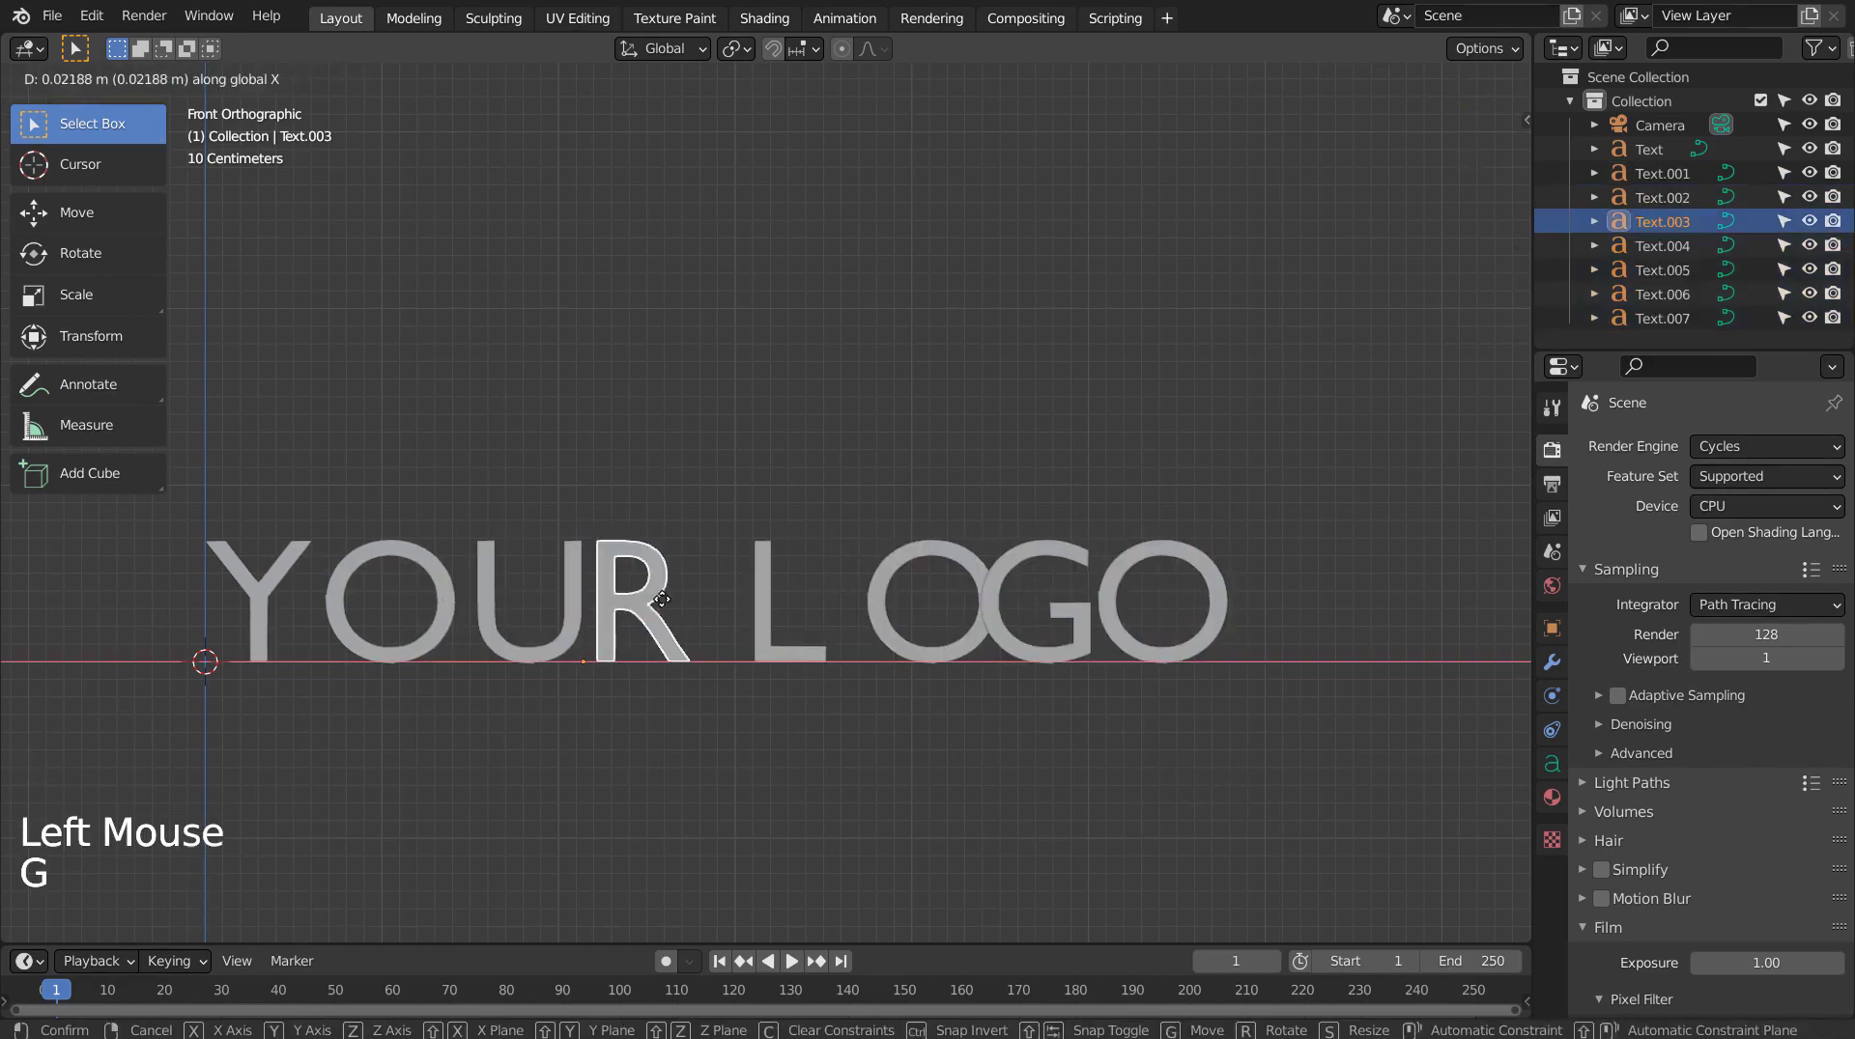
click(663, 599)
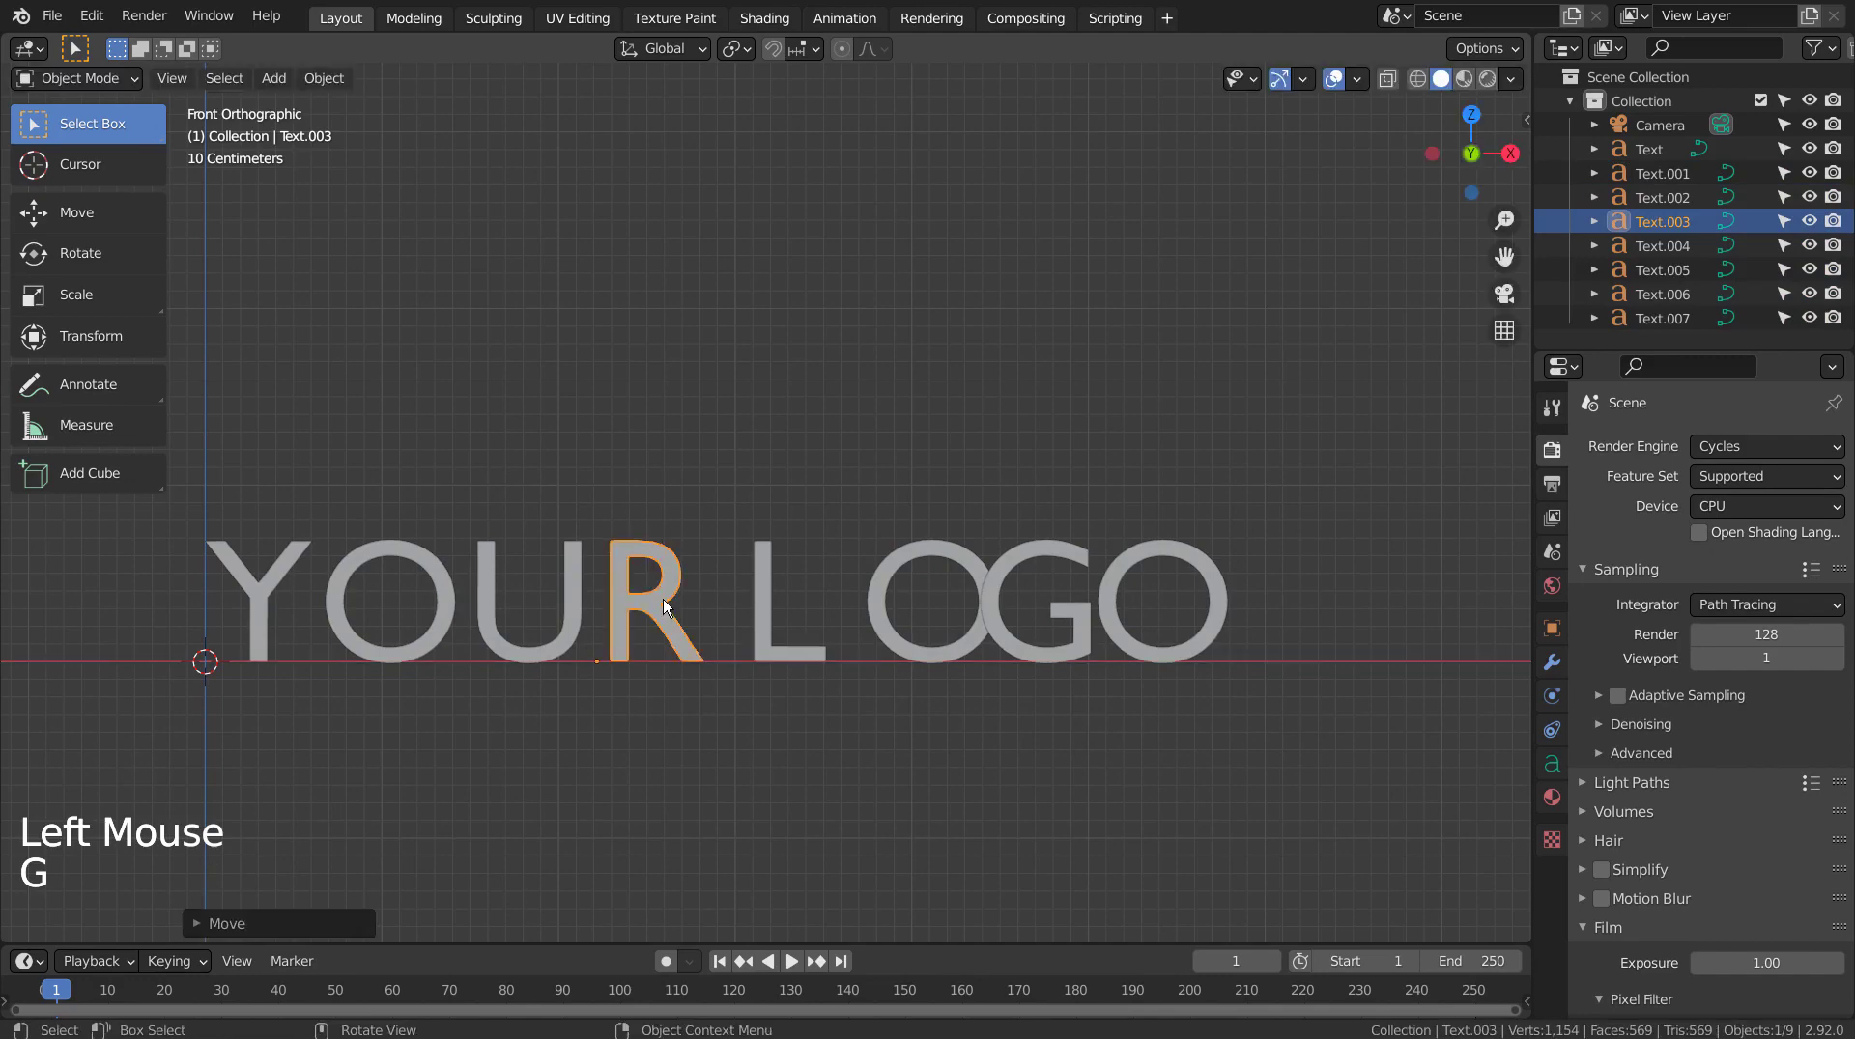
click(954, 749)
Move the first O of LOGO along X closer to the L, and the last O slightly away from the G.
click(902, 605)
key(g)
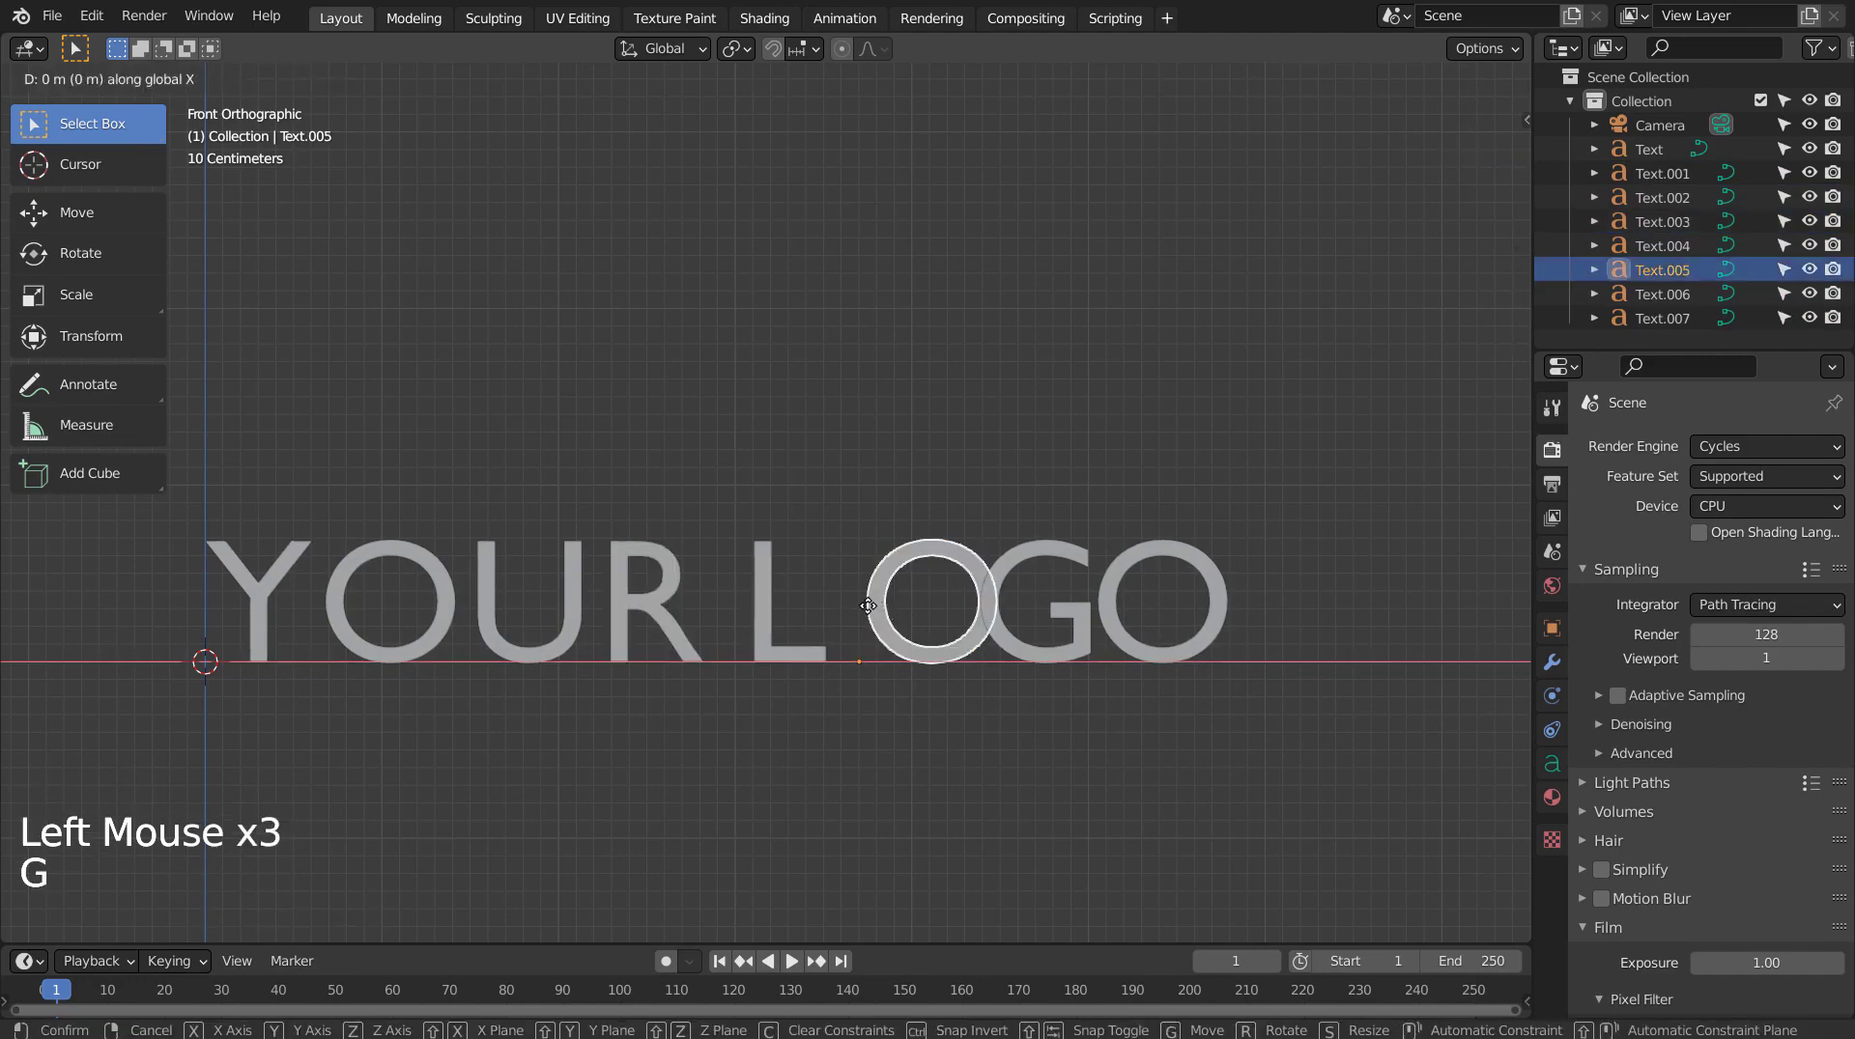
click(856, 605)
click(1136, 608)
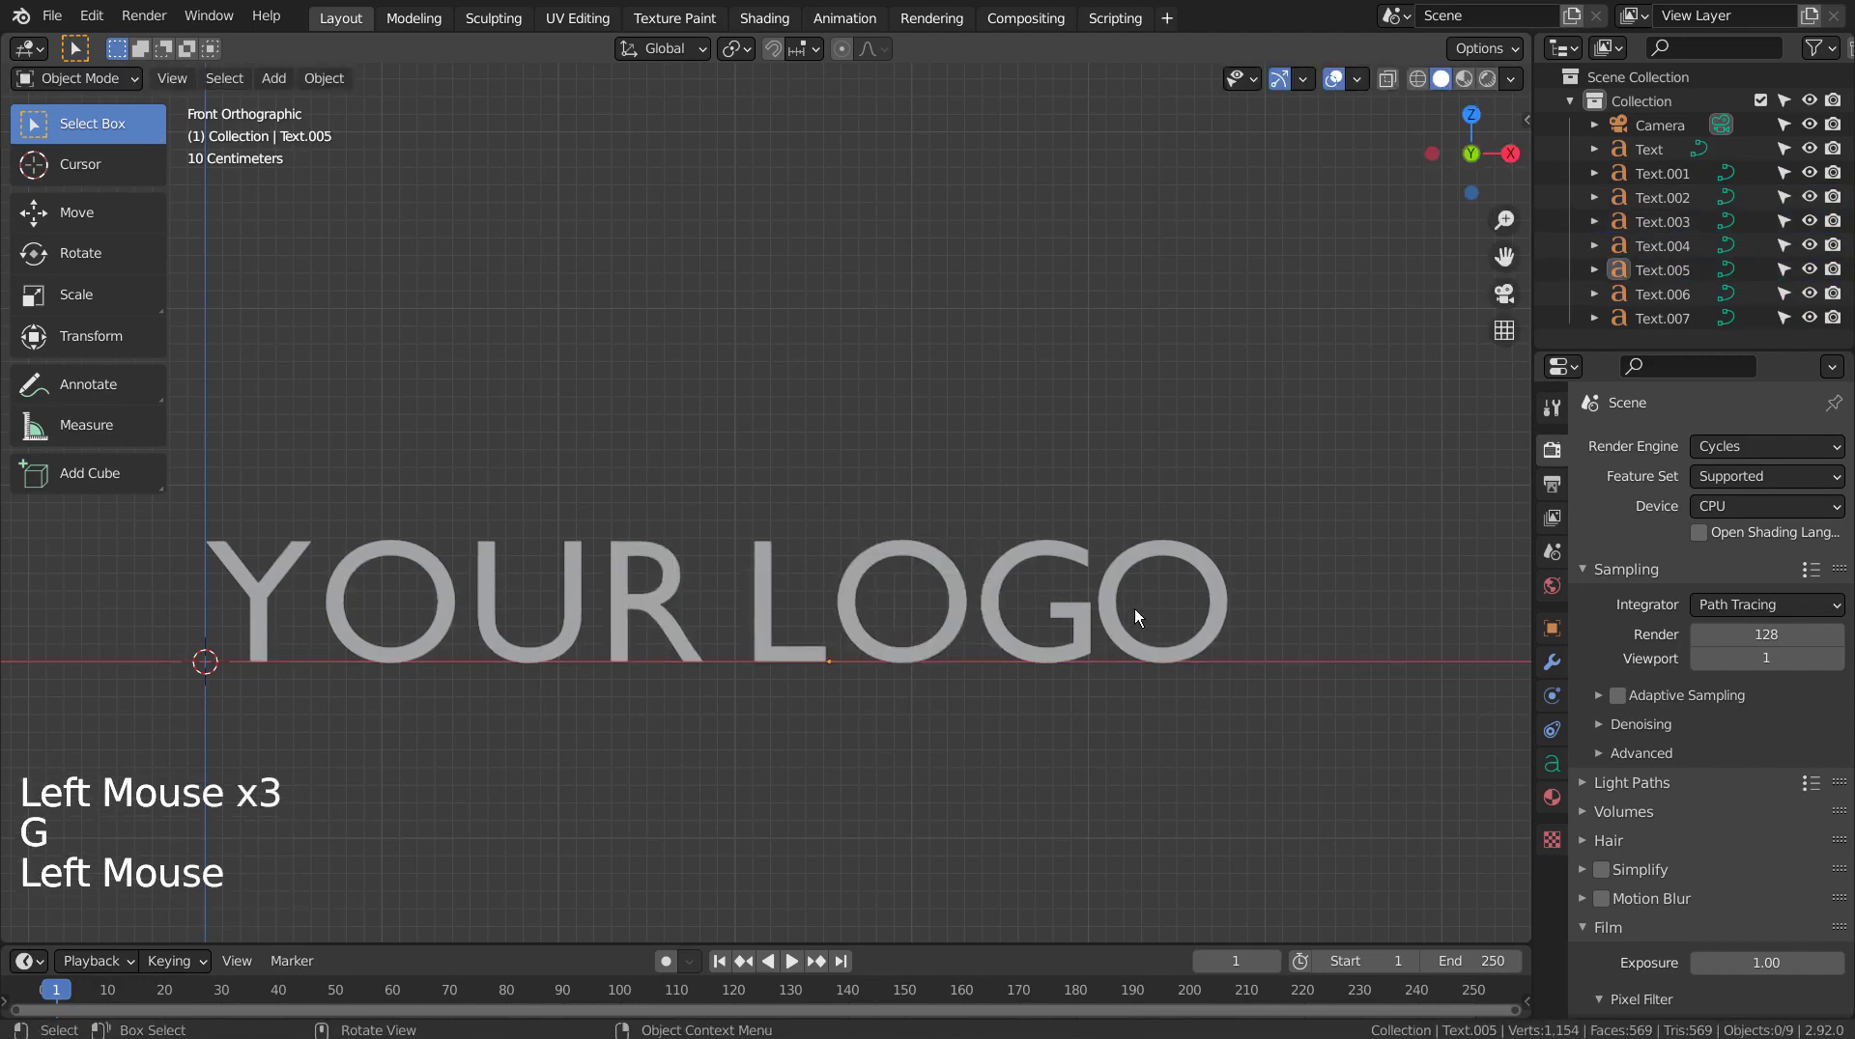
click(1118, 609)
key(g)
click(1131, 607)
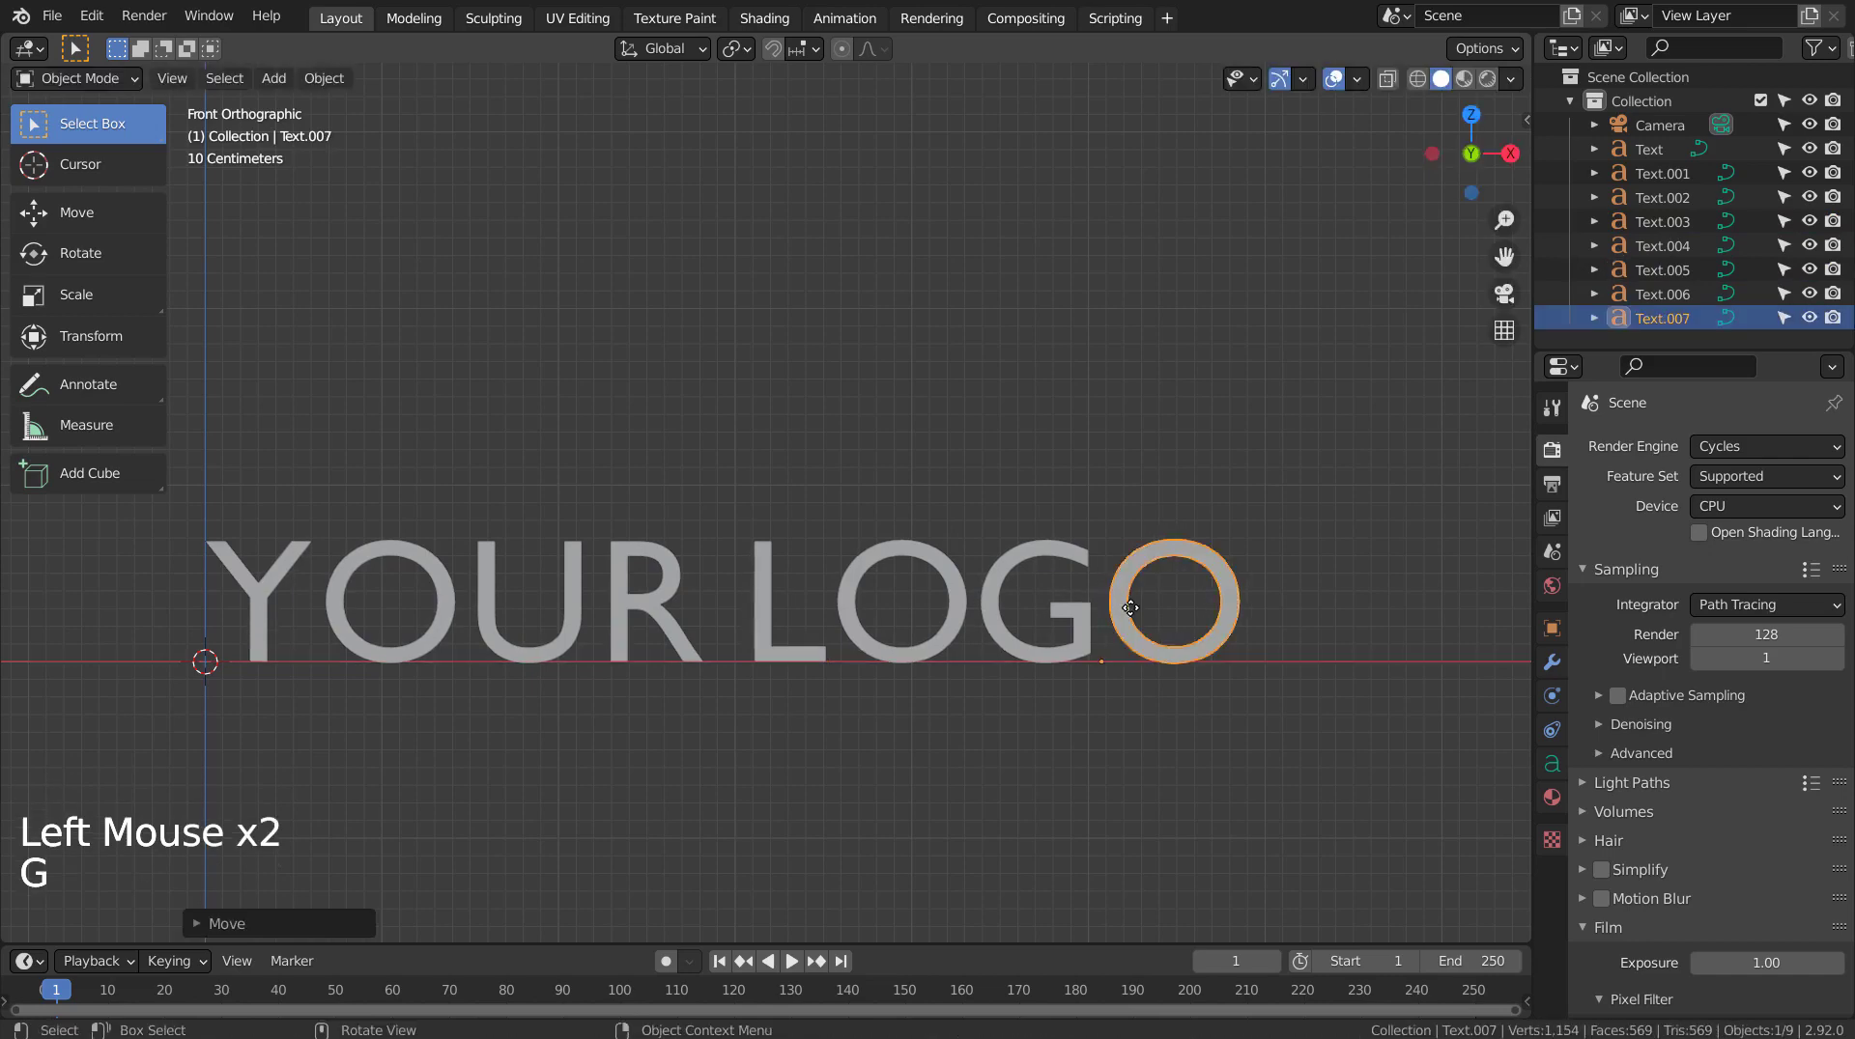
Move all the YOUR LOGO letters together along negative X so the text is centred on the world origin.
click(960, 757)
key(b)
drag(166, 504, 1393, 664)
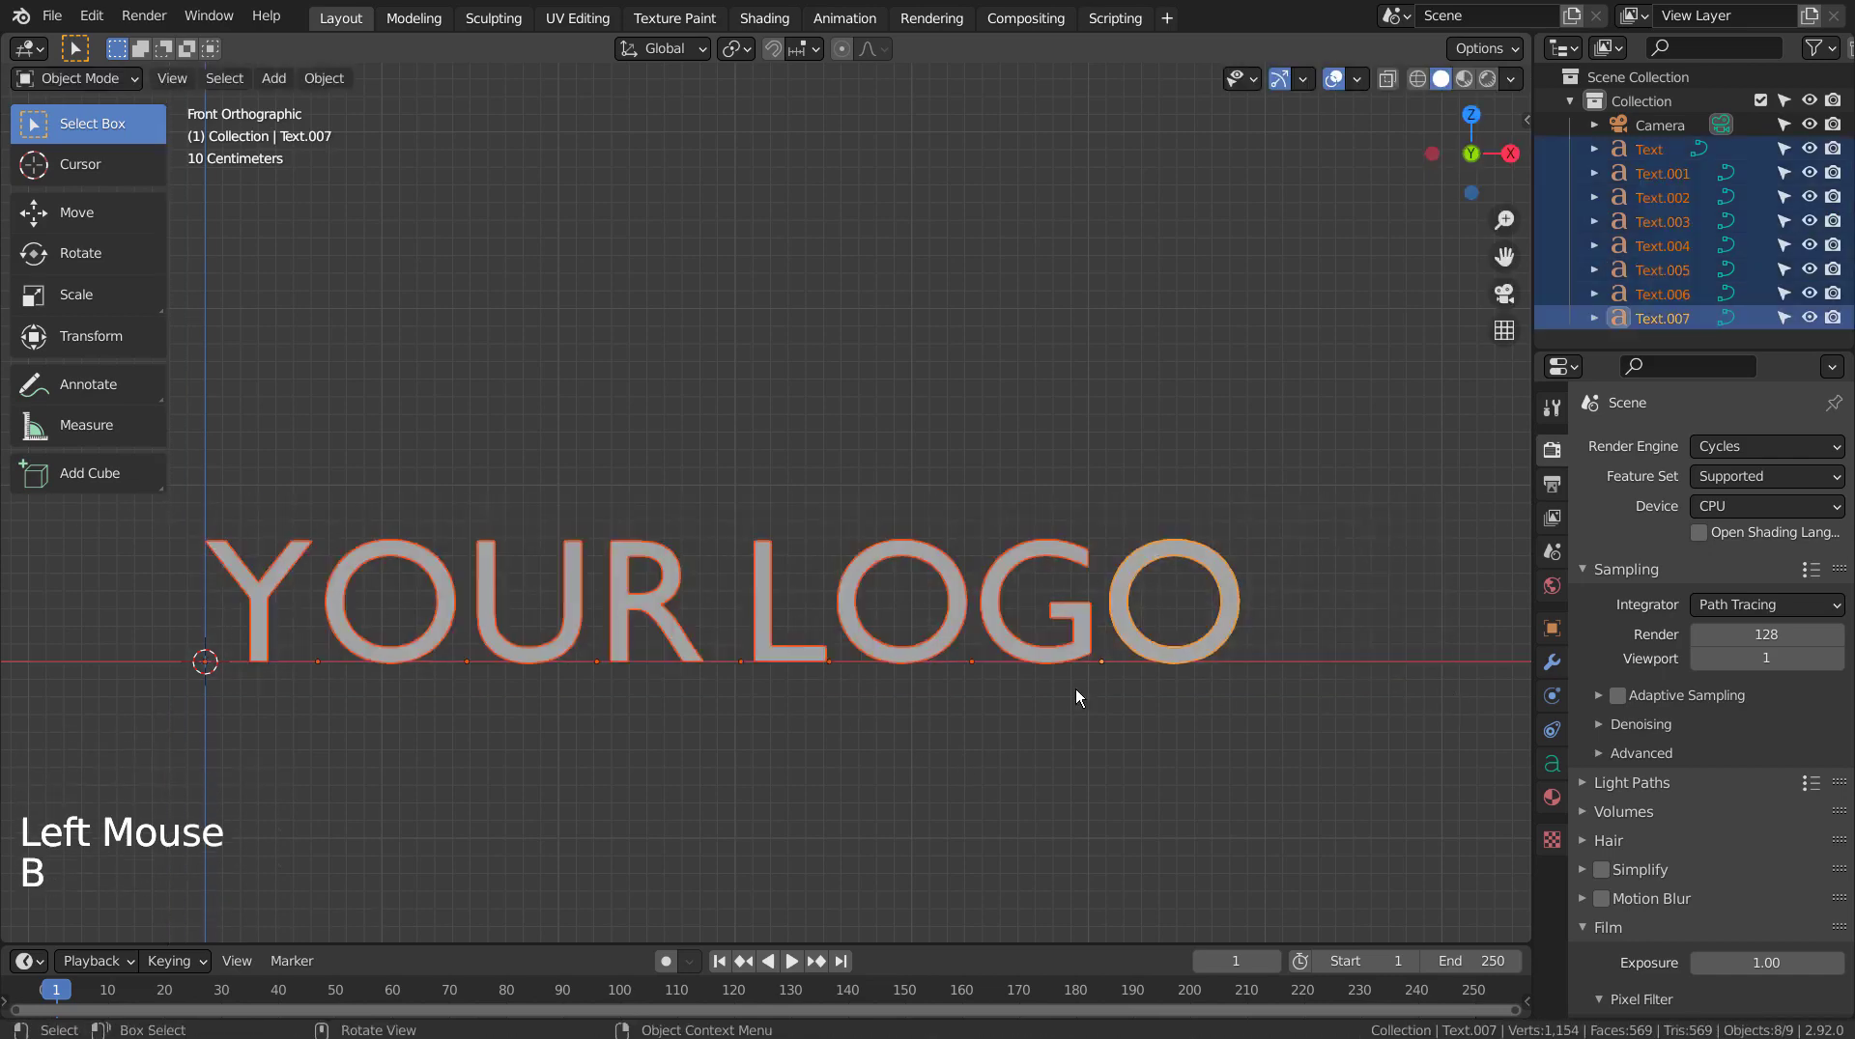
scroll(1077, 688, down, 2)
key(g)
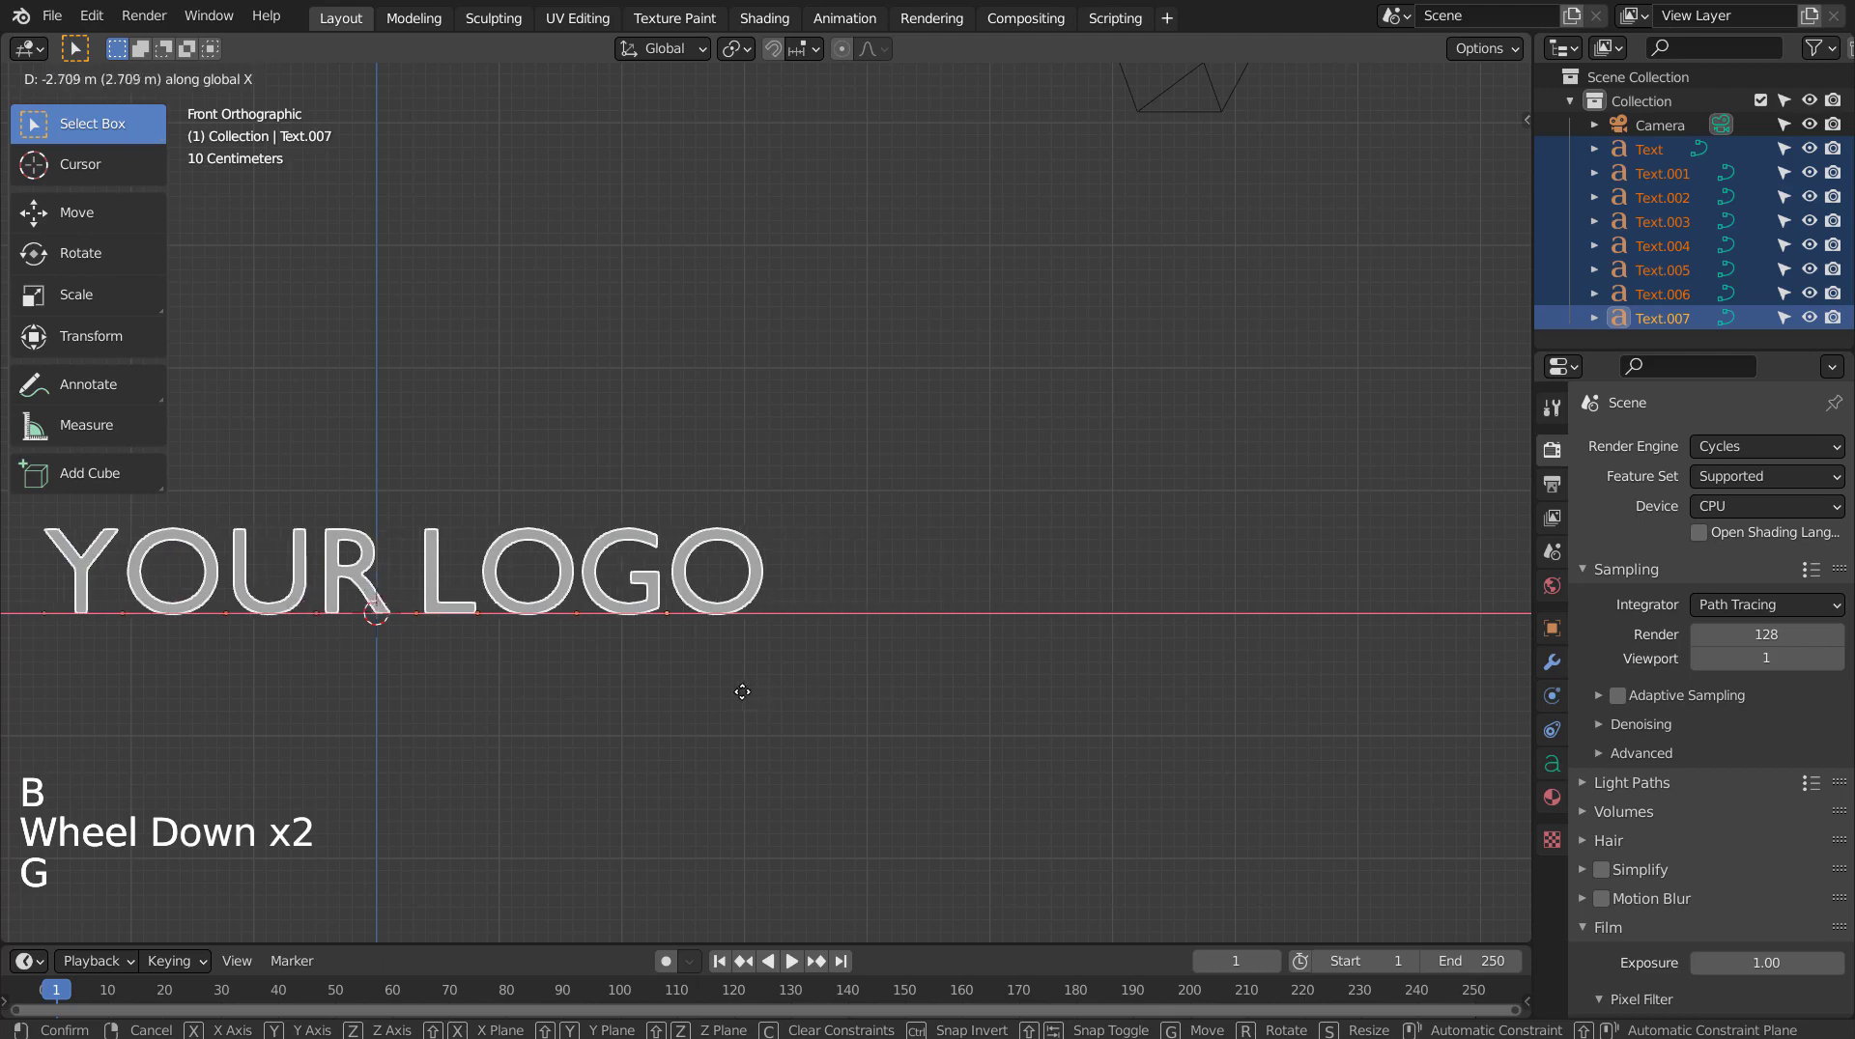
click(720, 692)
shift+middle_drag(719, 692, 980, 664)
click(980, 664)
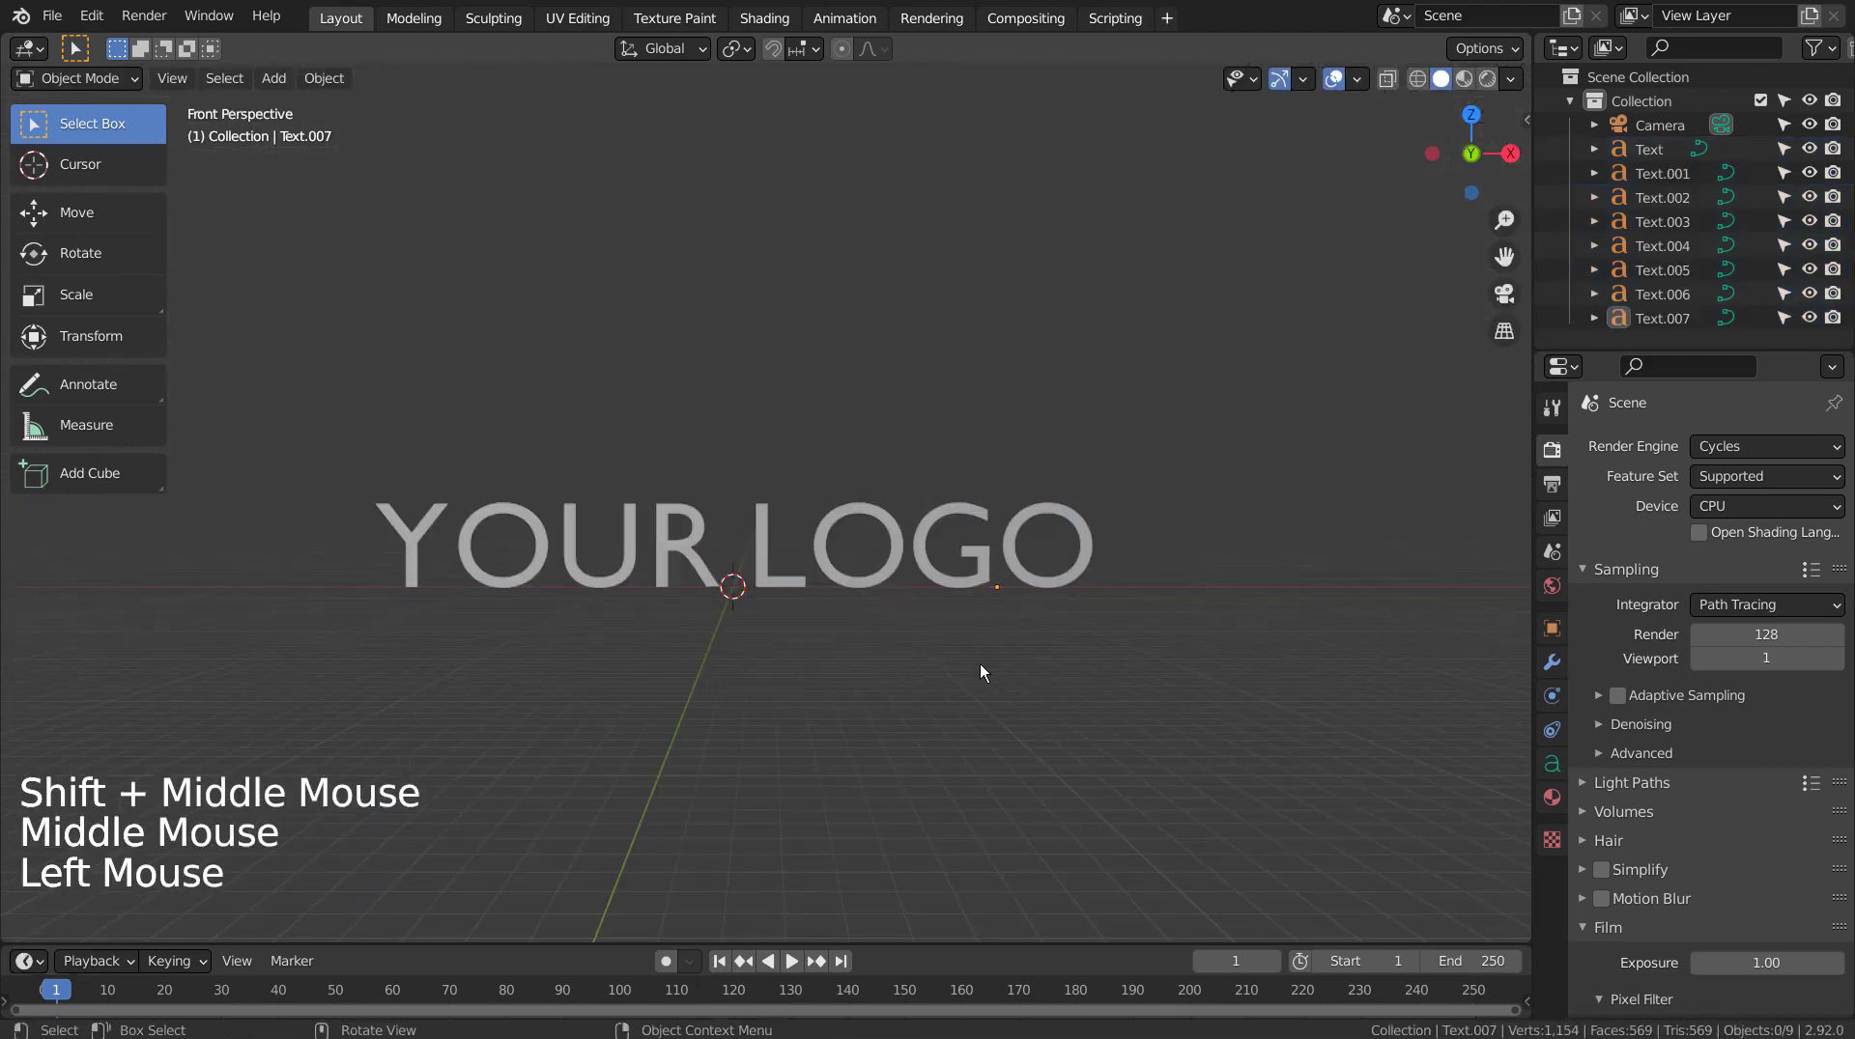
Turn the Screencast Keys overlay back on.
key(KP_1)
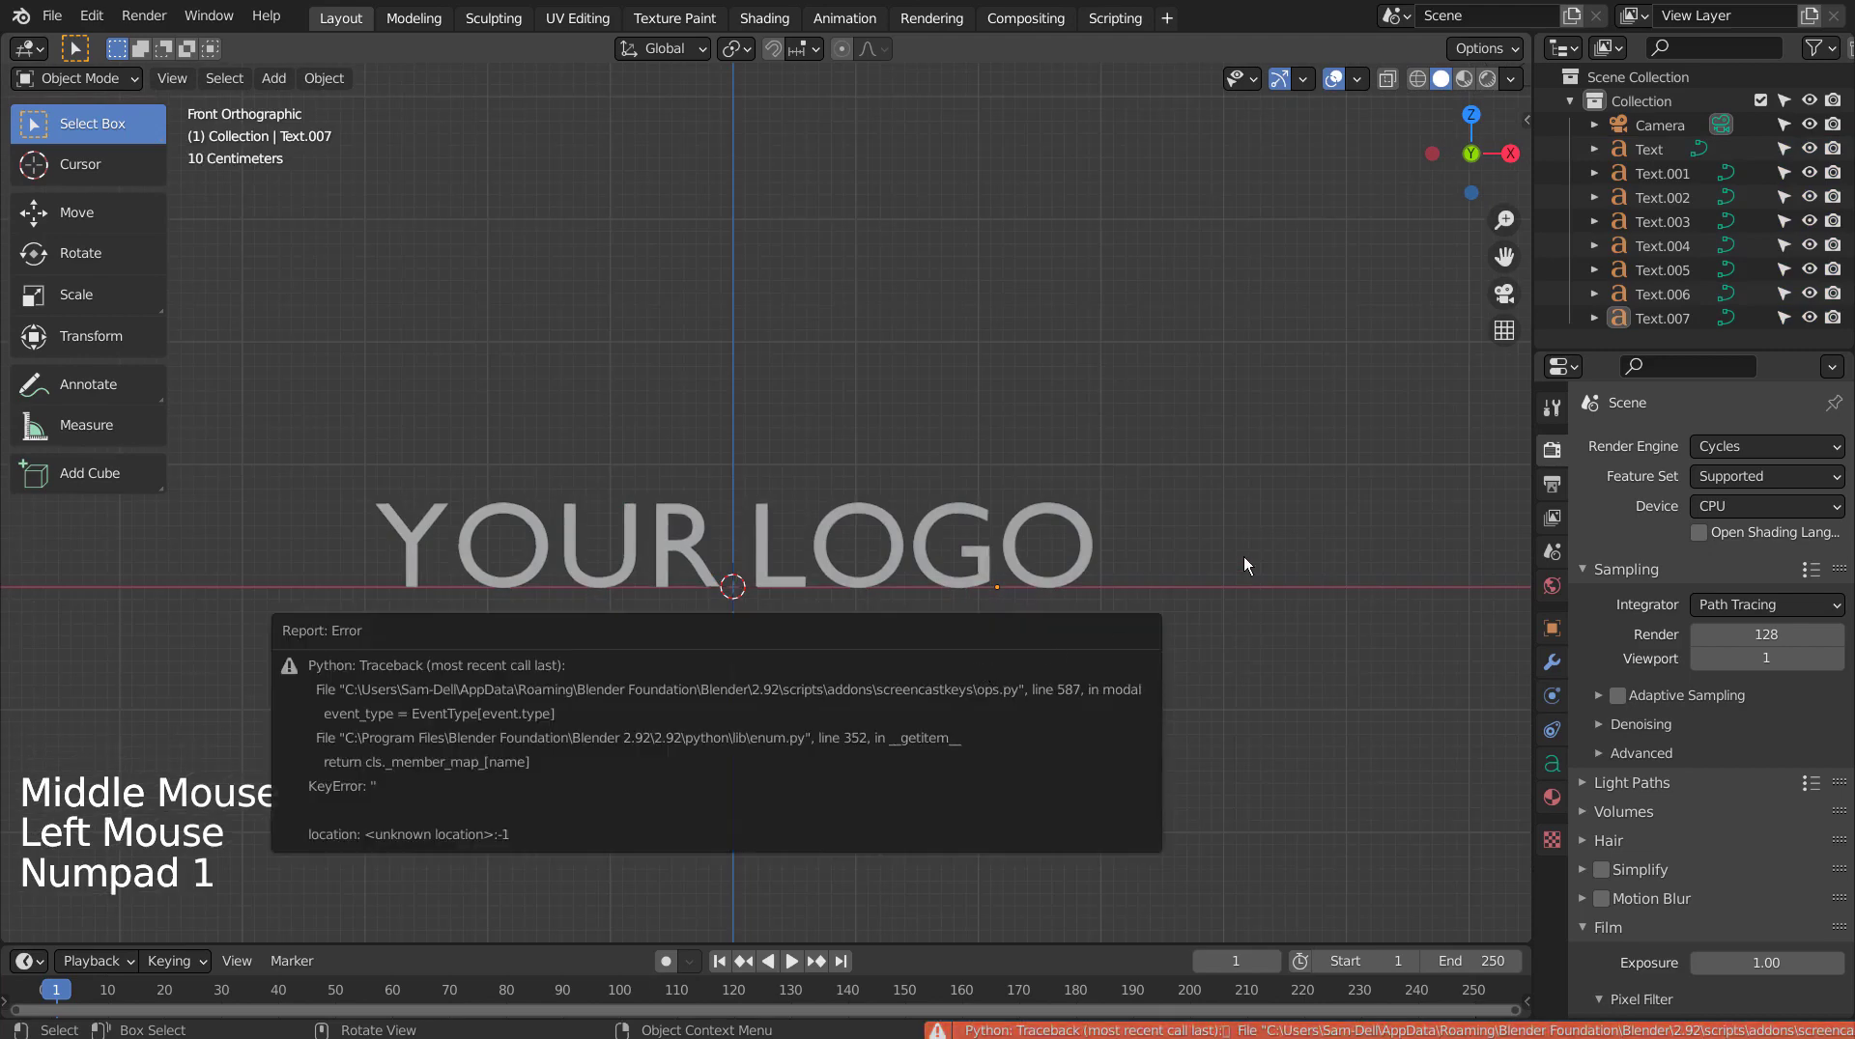
key(n)
click(1518, 378)
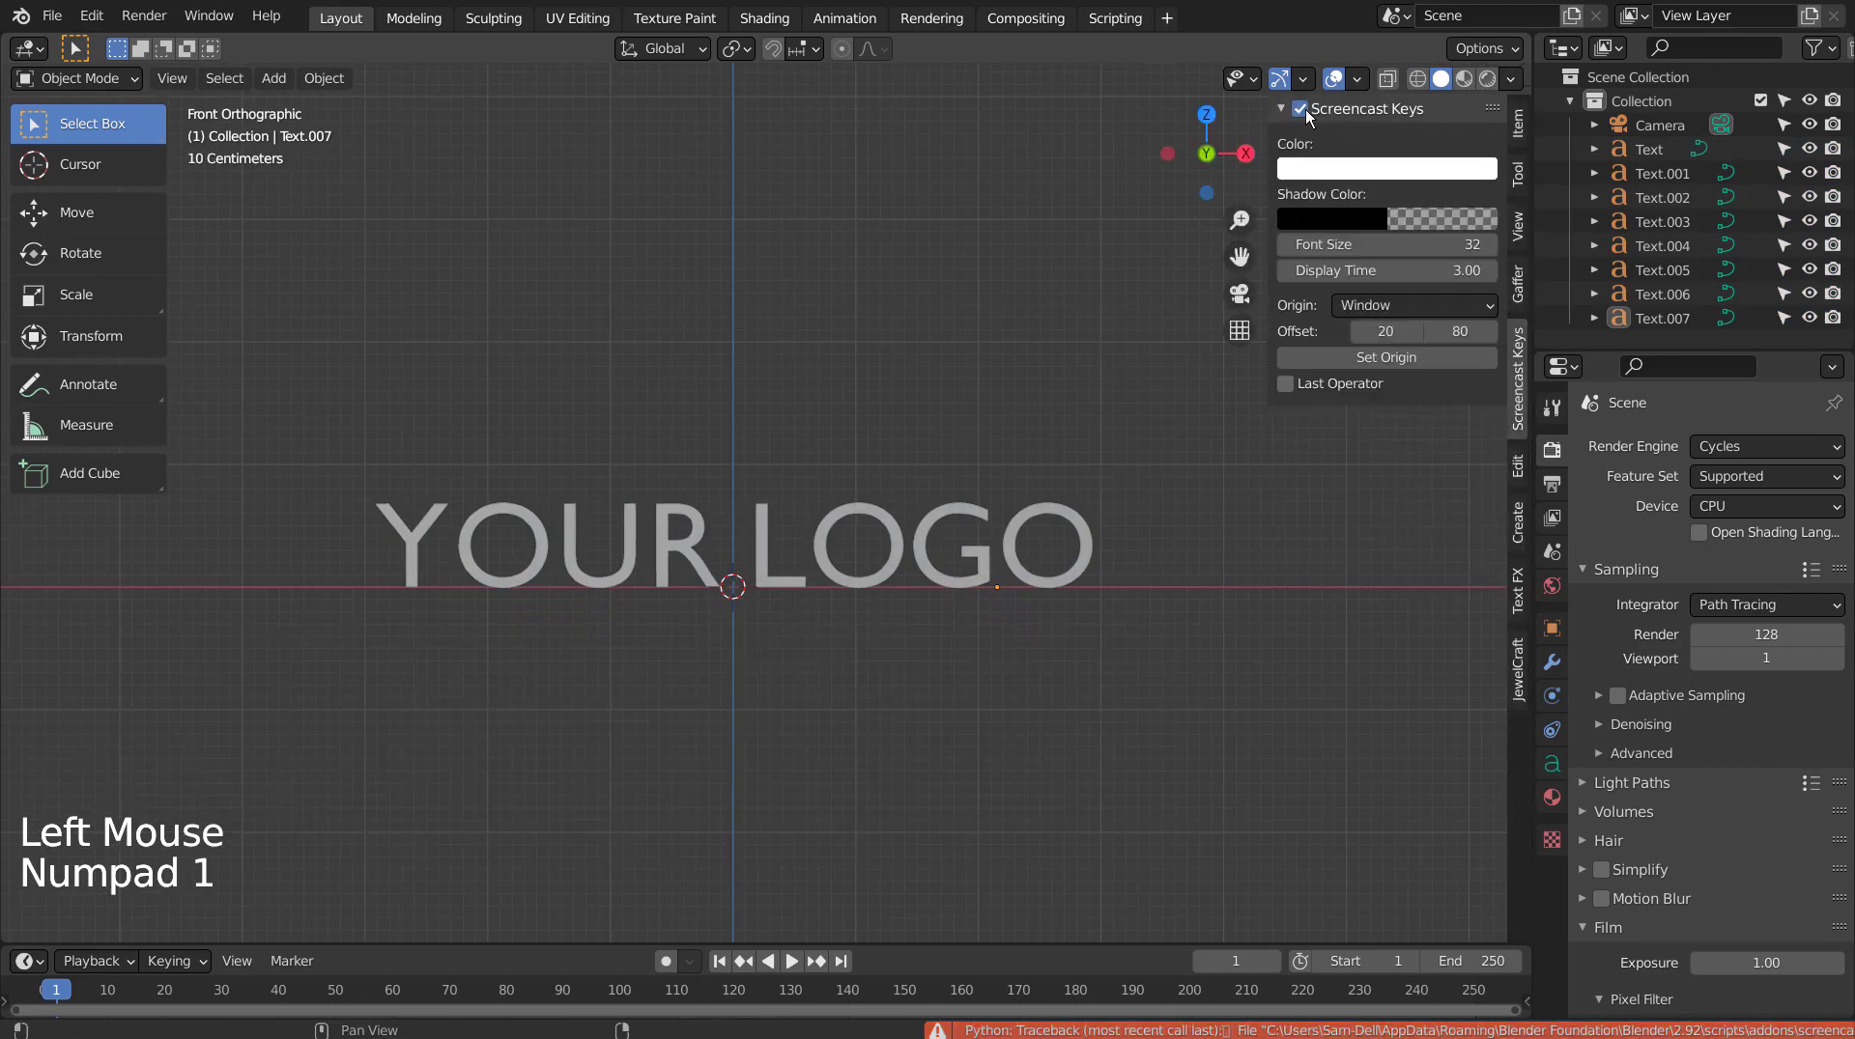
click(1518, 123)
key(n)
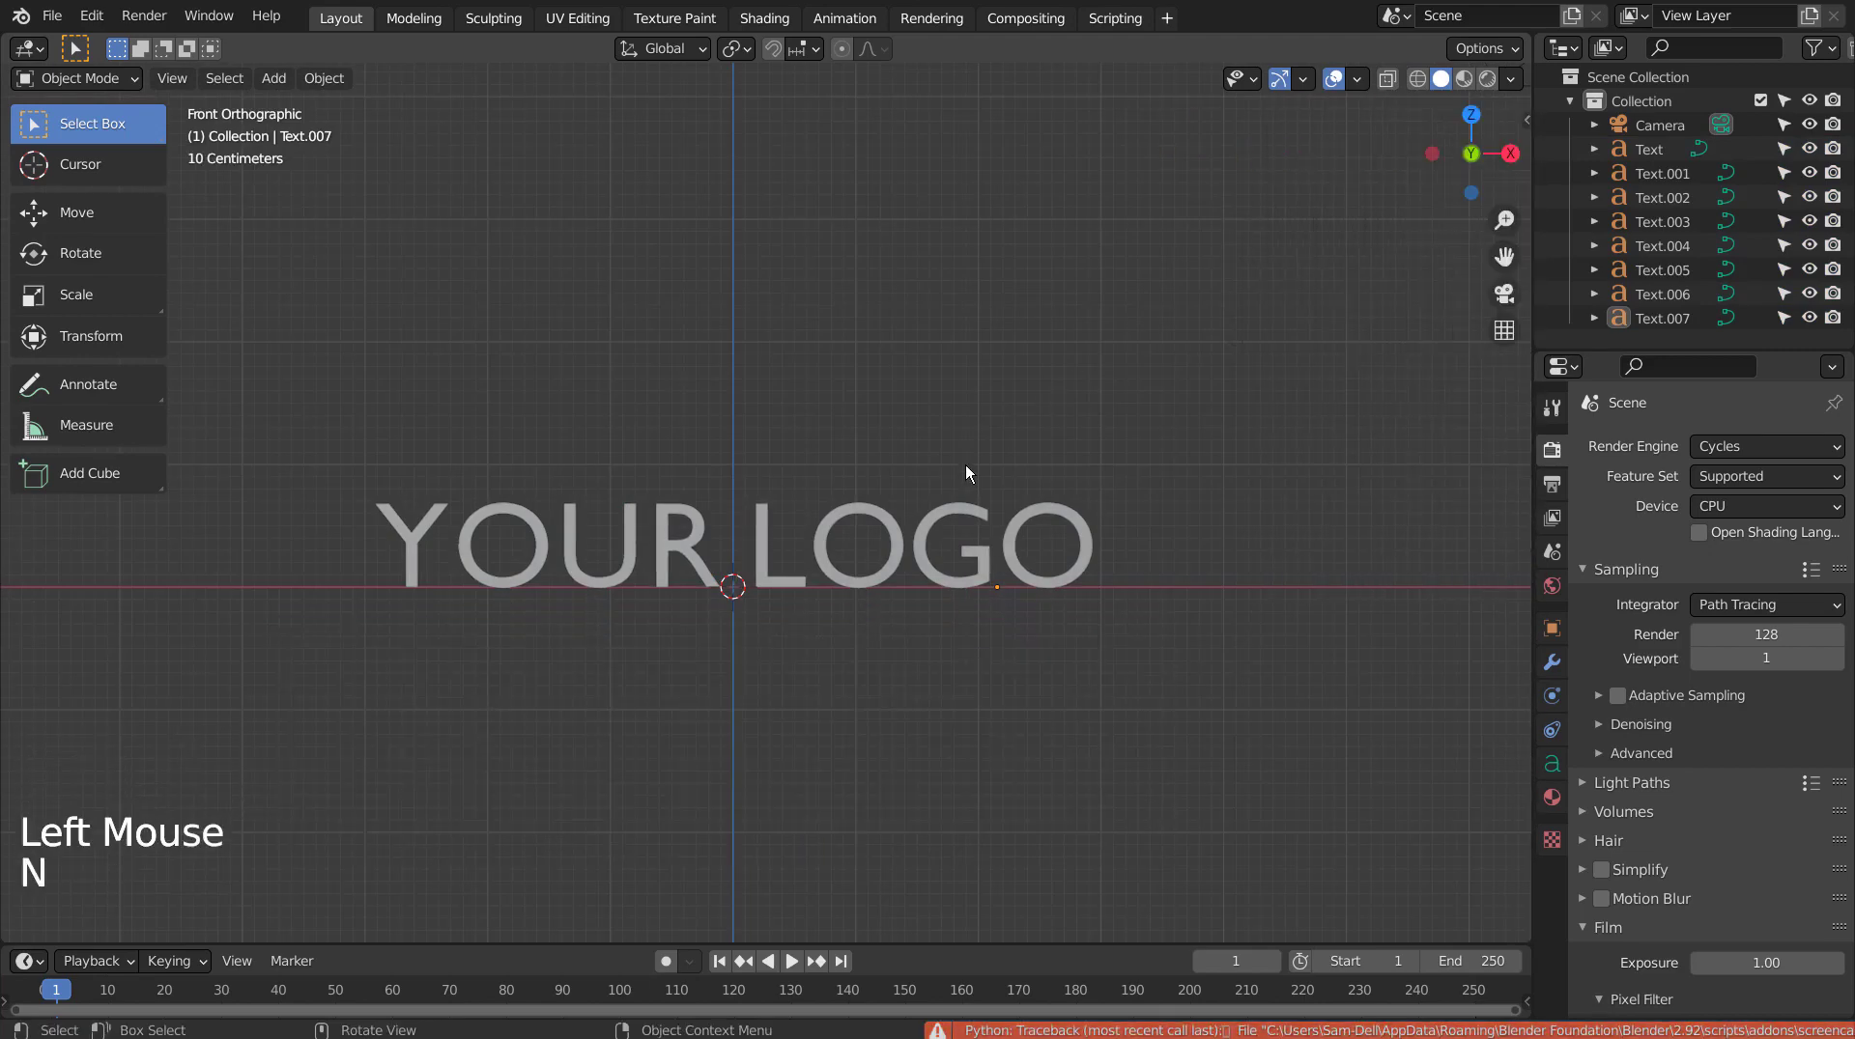
Add a mesh plane at the origin and rotate it 90 degrees around the X axis.
key(shift+a)
mouse_move(964, 379)
click(1045, 373)
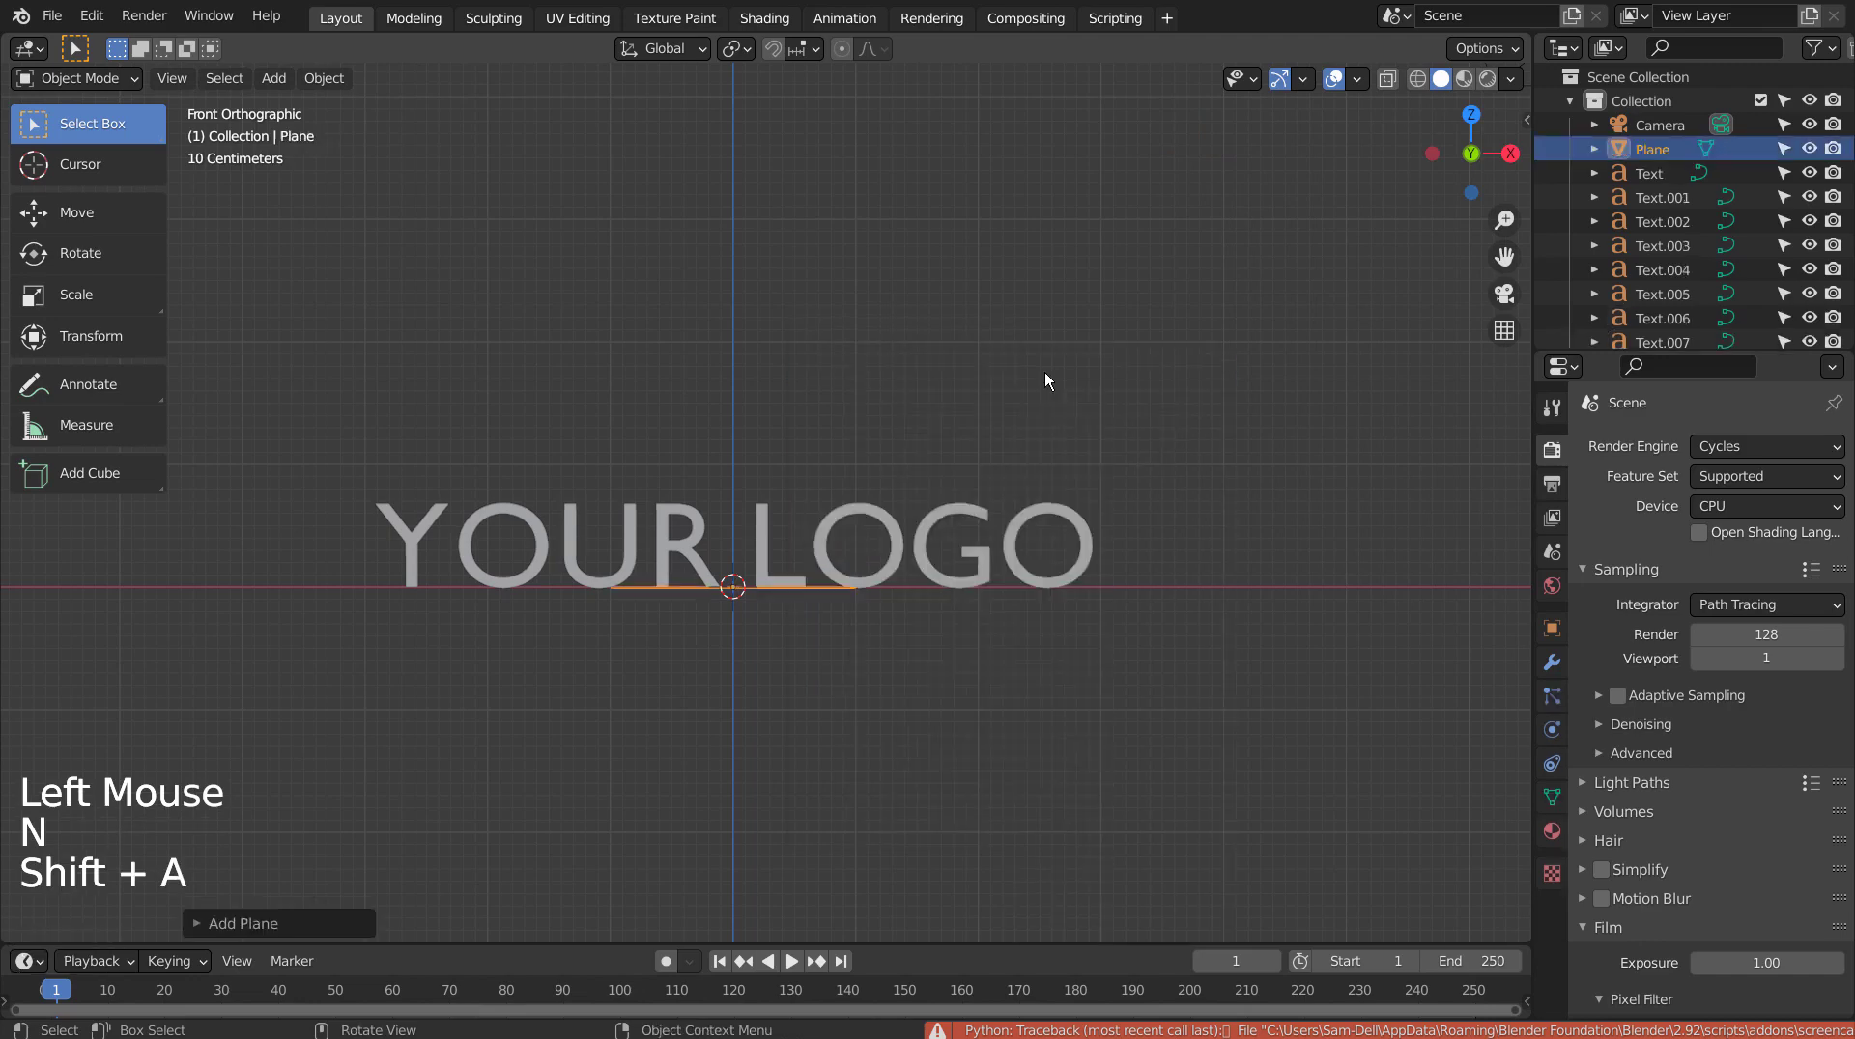
key(r)
key(x)
key(9)
key(0)
key(Return)
Scale the upright plane up by a factor of 10.
key(s)
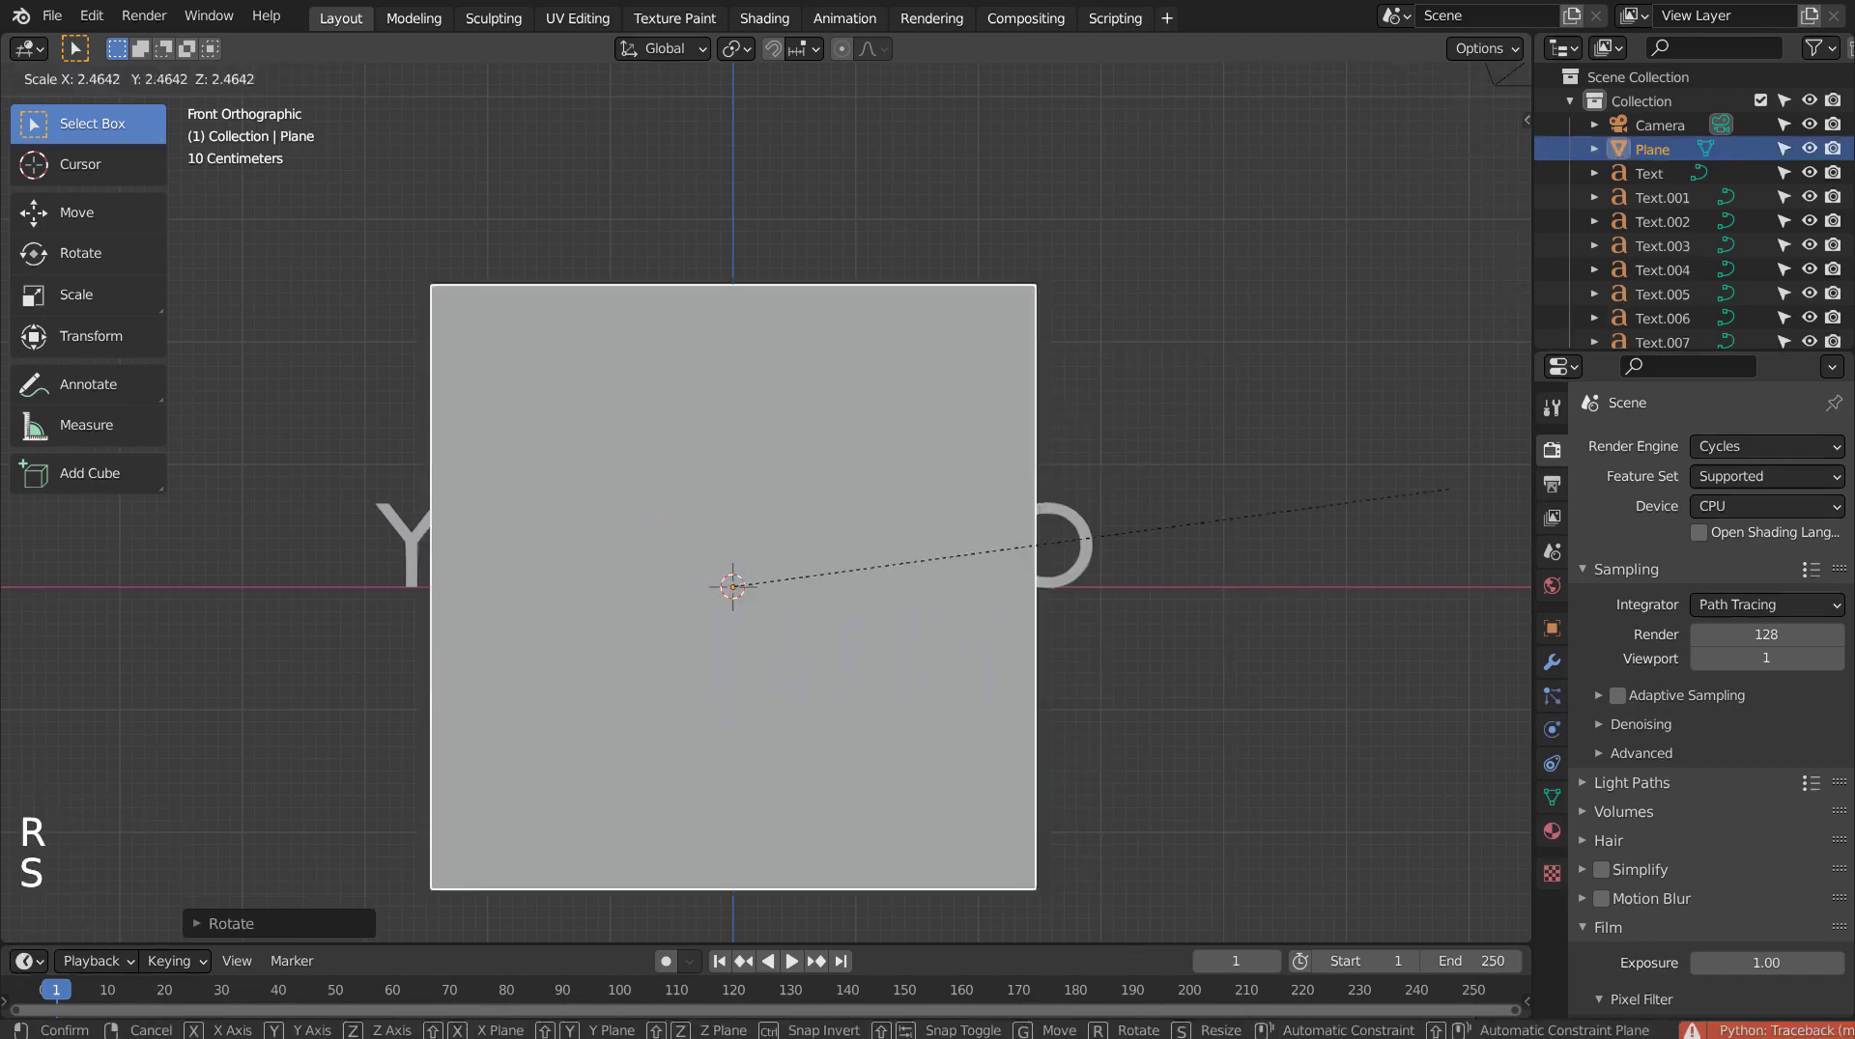
key(1)
key(0)
key(Return)
Move the large plane along Y to just behind the text as a backdrop.
scroll(408, 432, down, 10)
middle_drag(692, 514, 604, 634)
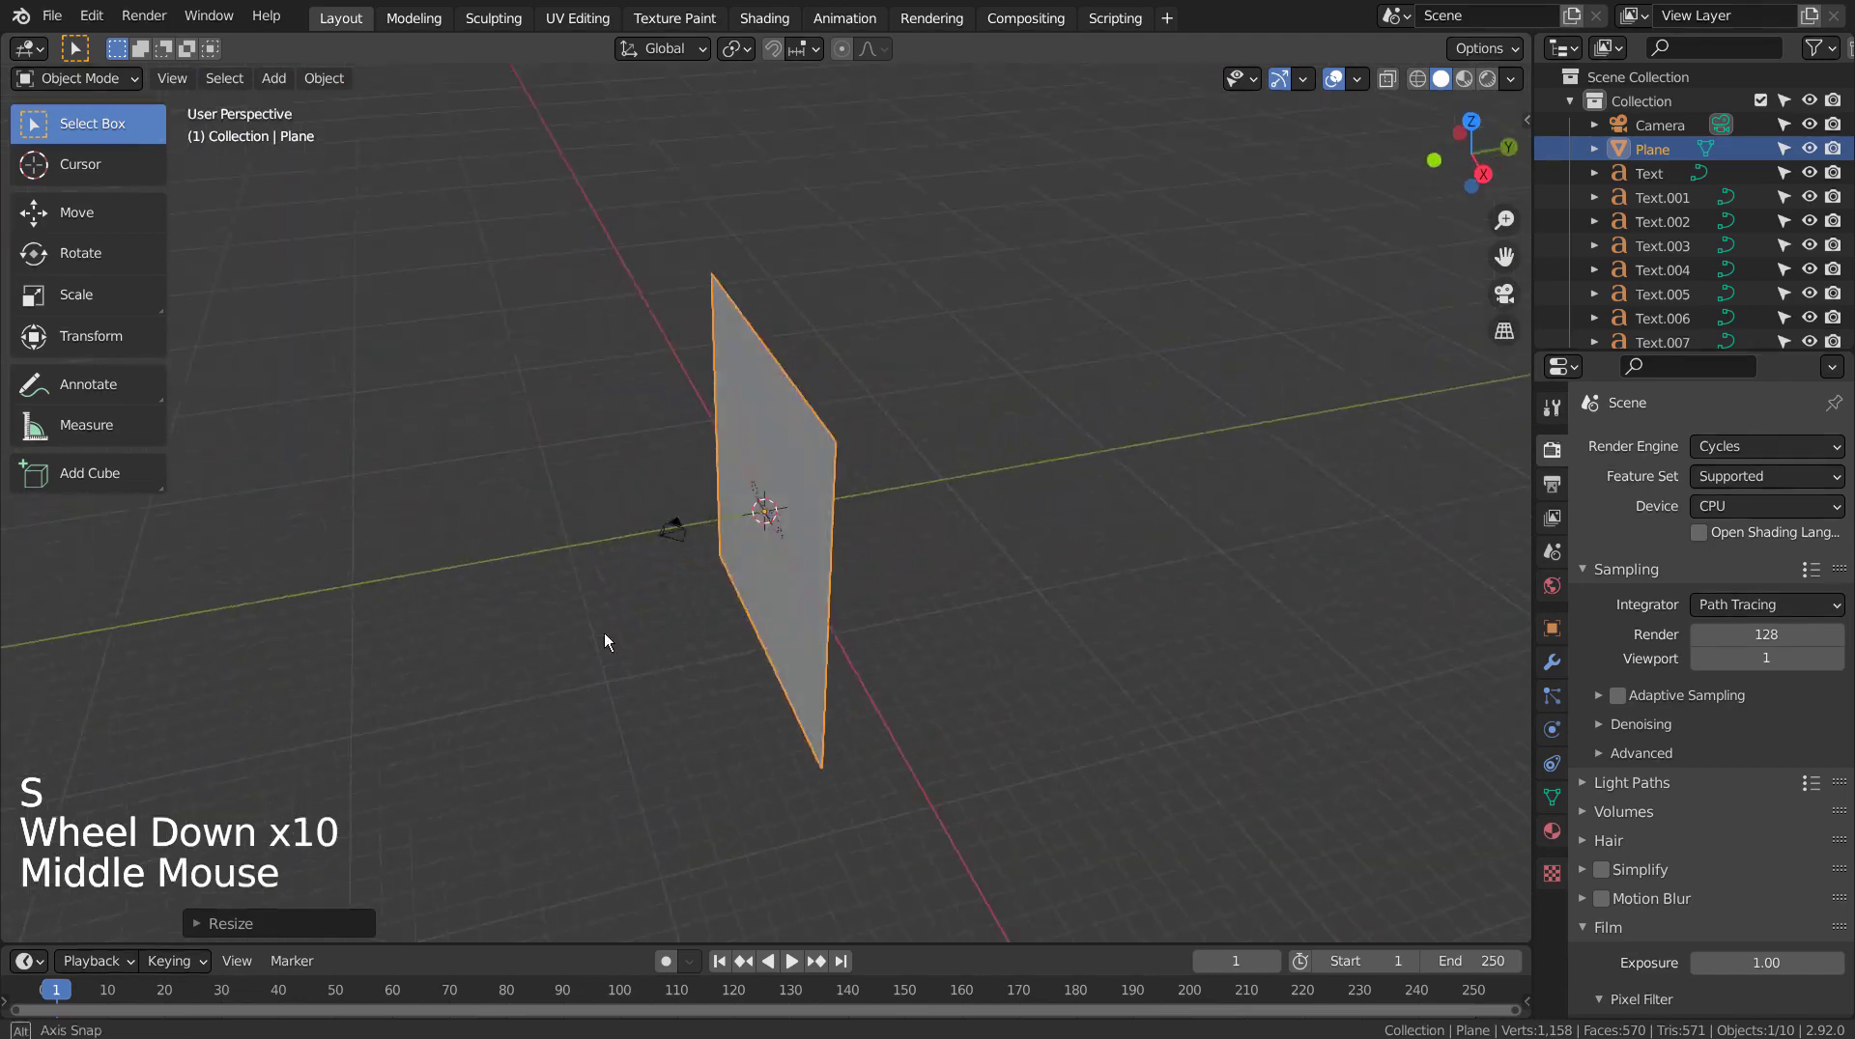
key(g)
click(643, 627)
Extrude the letter Y by 0.1 m in its text geometry settings.
key(KP_1)
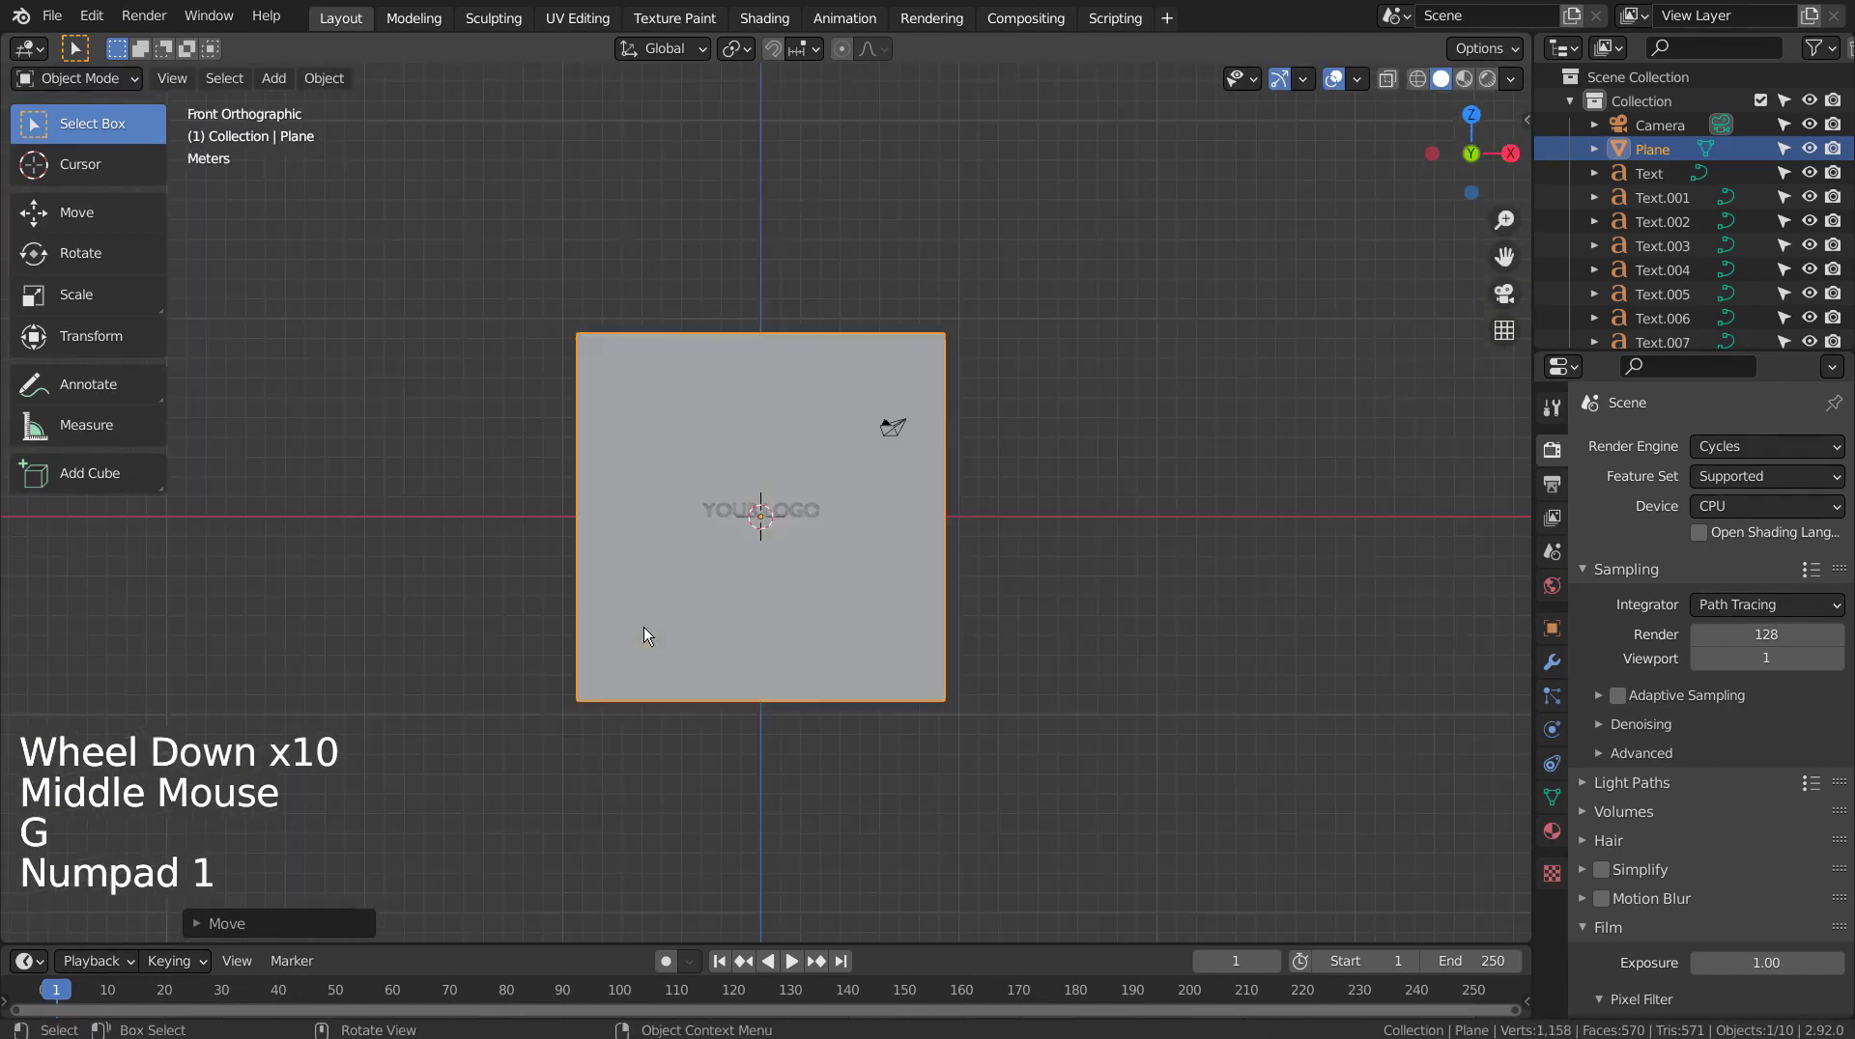
scroll(643, 627, up, 5)
scroll(643, 628, up, 3)
middle_drag(638, 671, 591, 554)
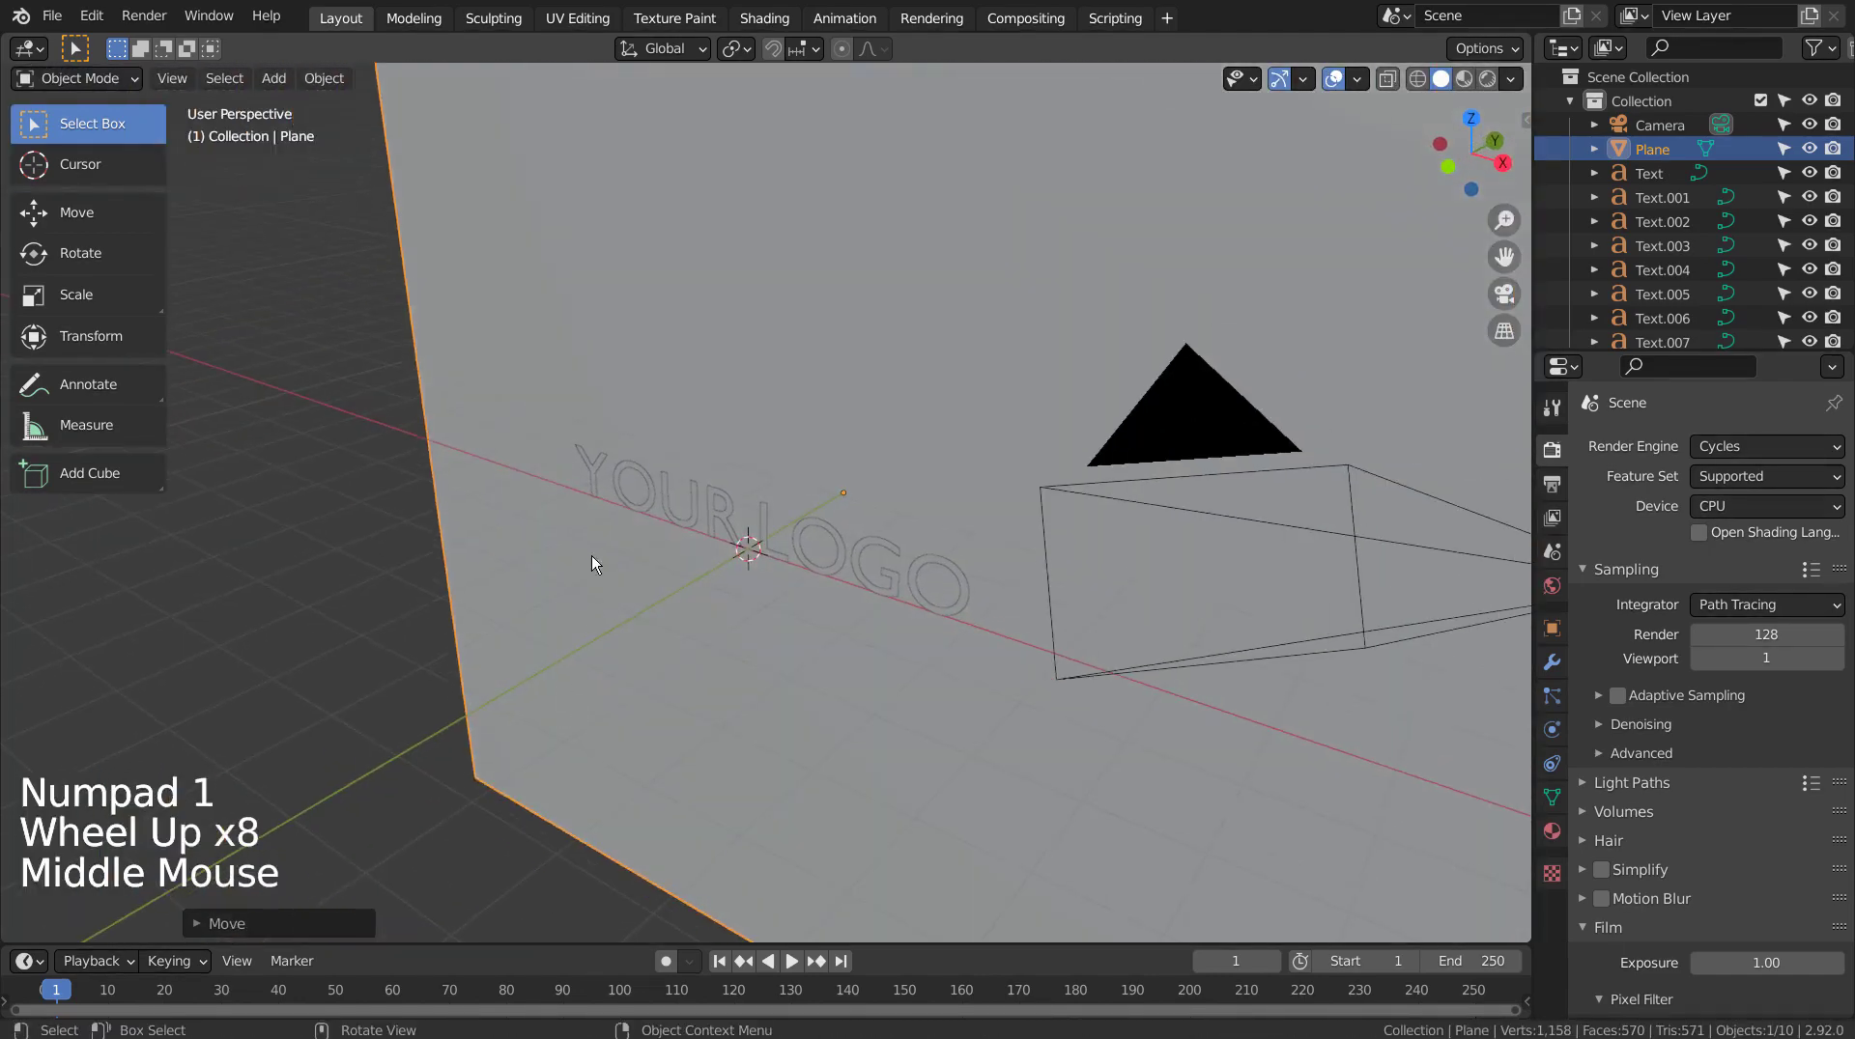
click(601, 466)
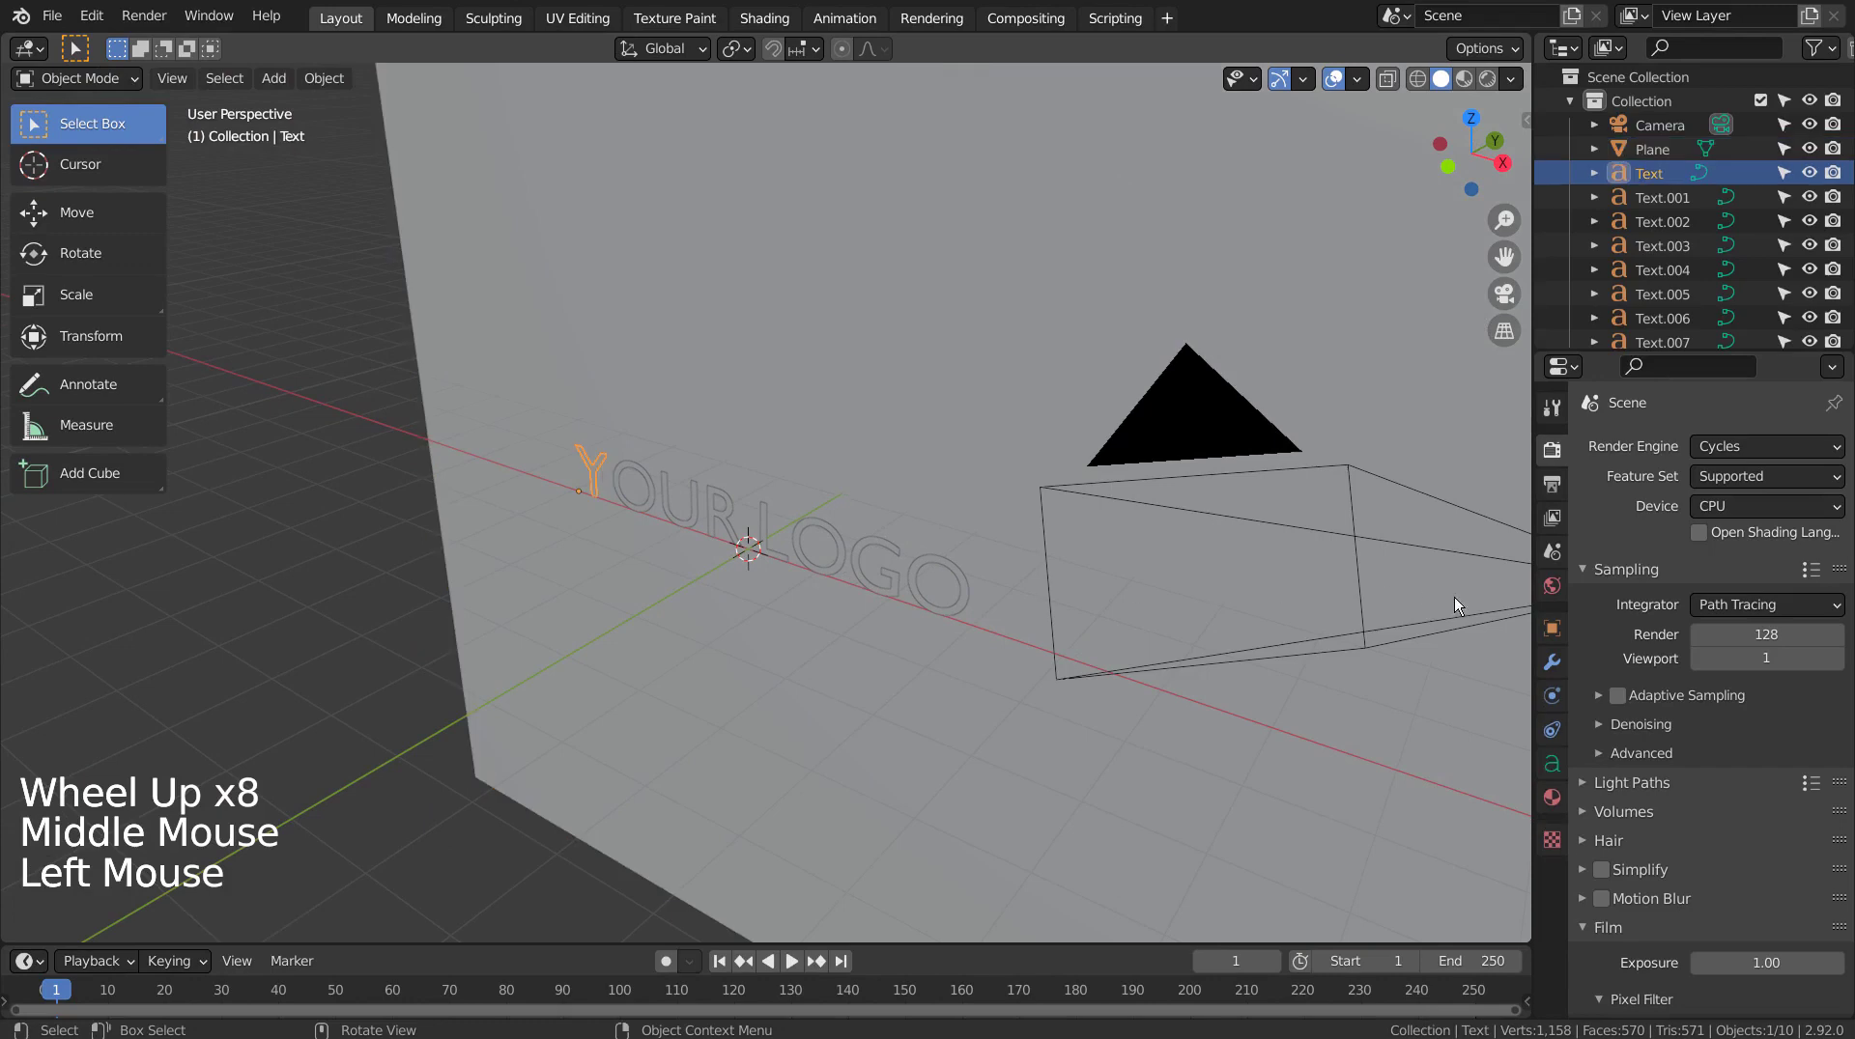
click(1552, 662)
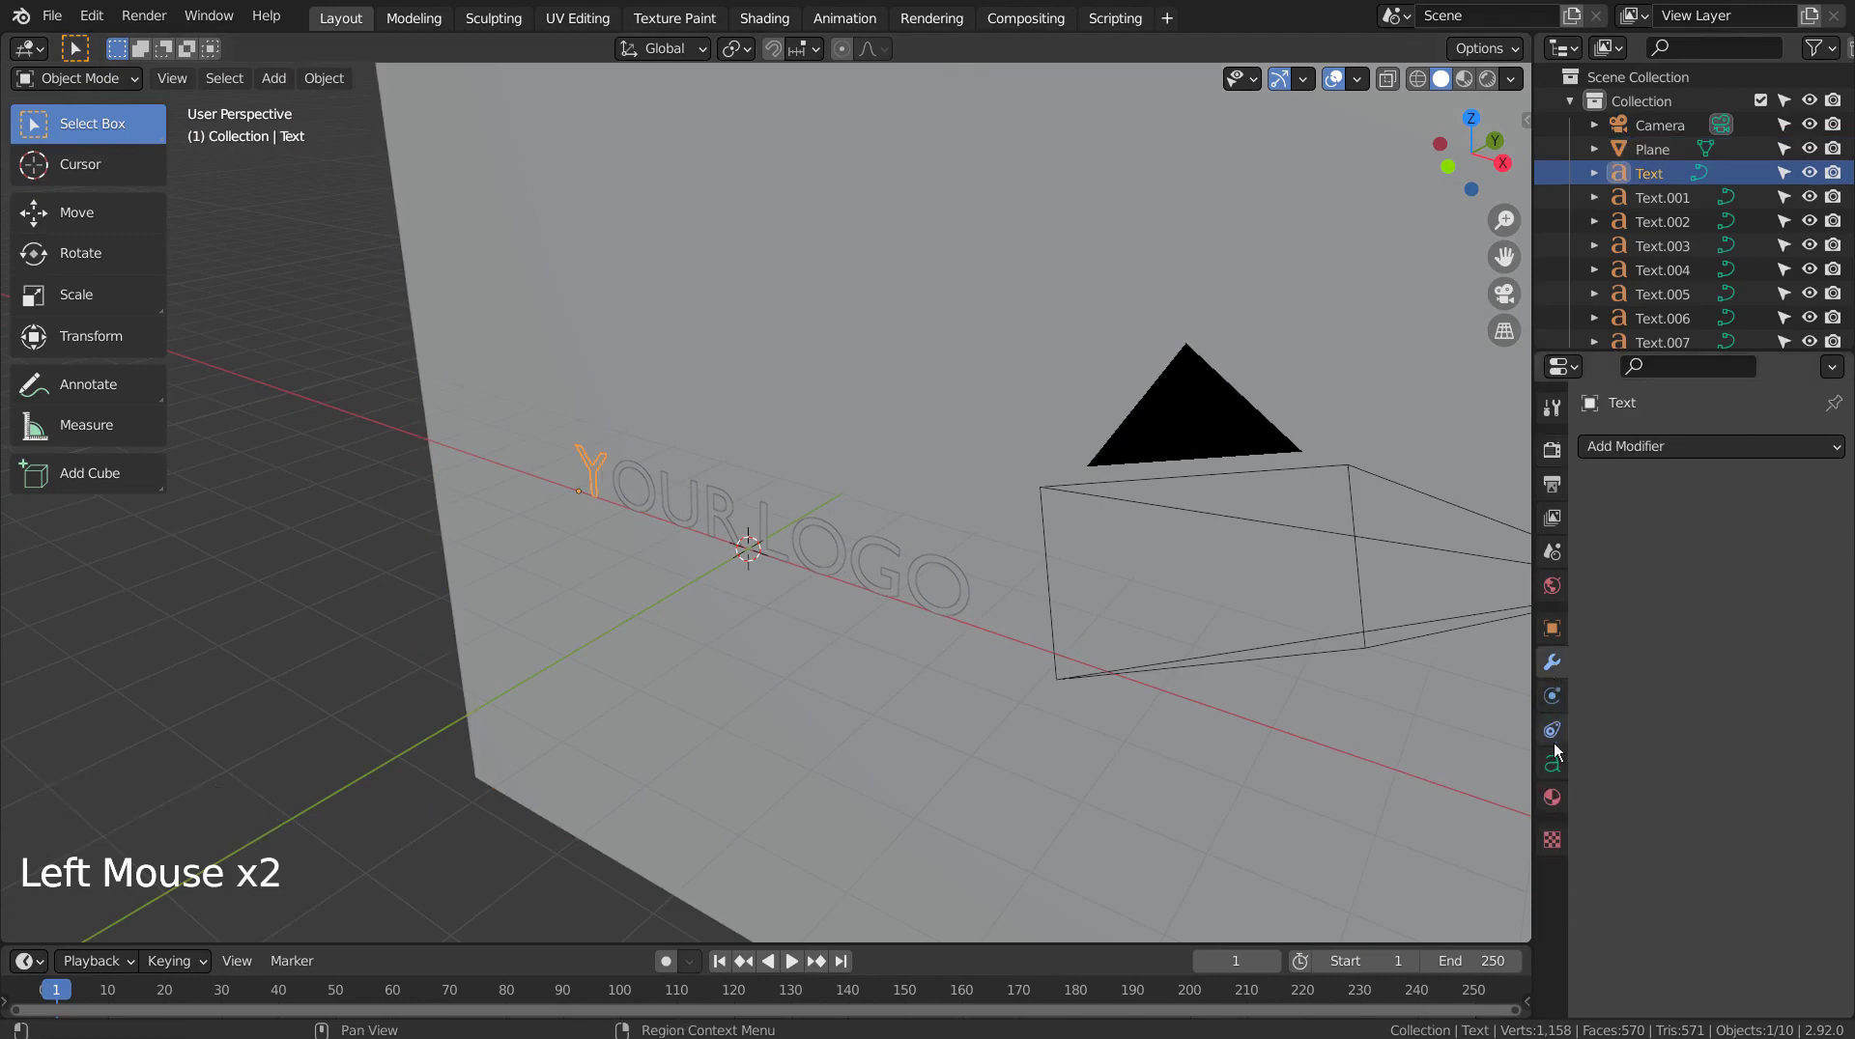
click(1553, 763)
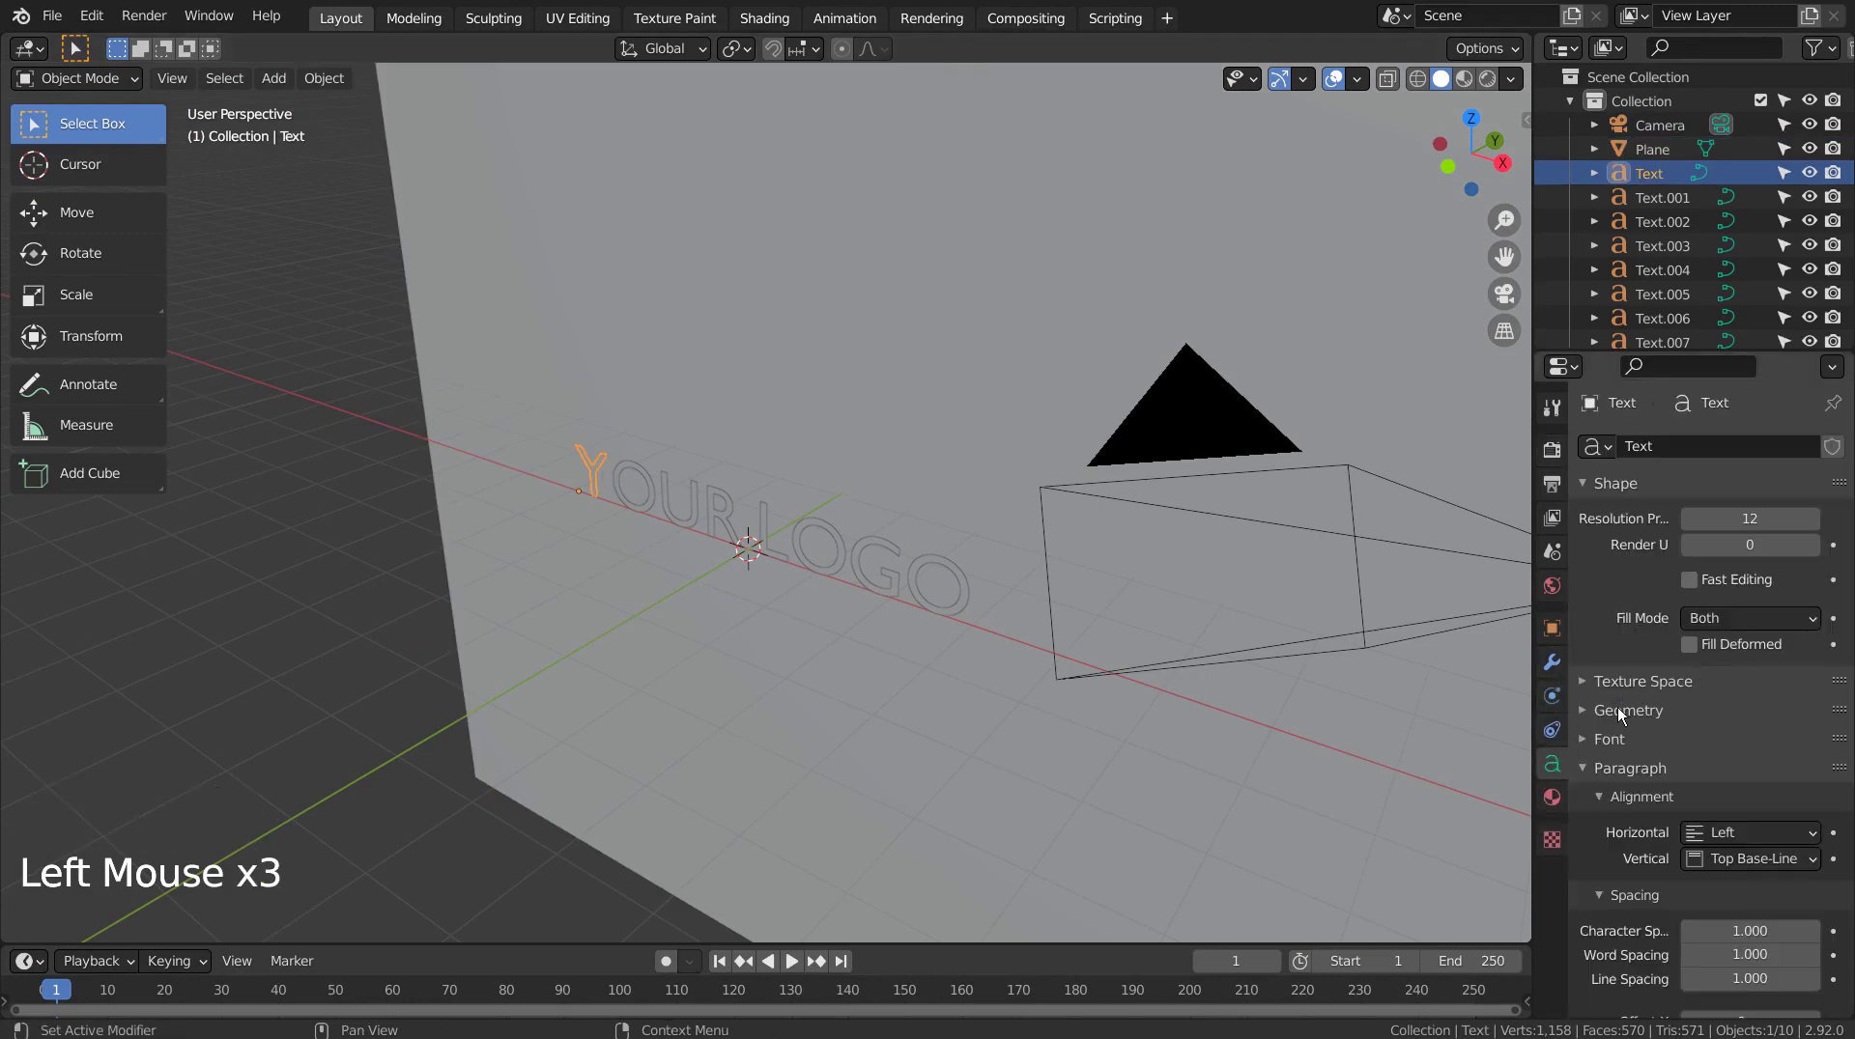
click(1592, 710)
click(1739, 771)
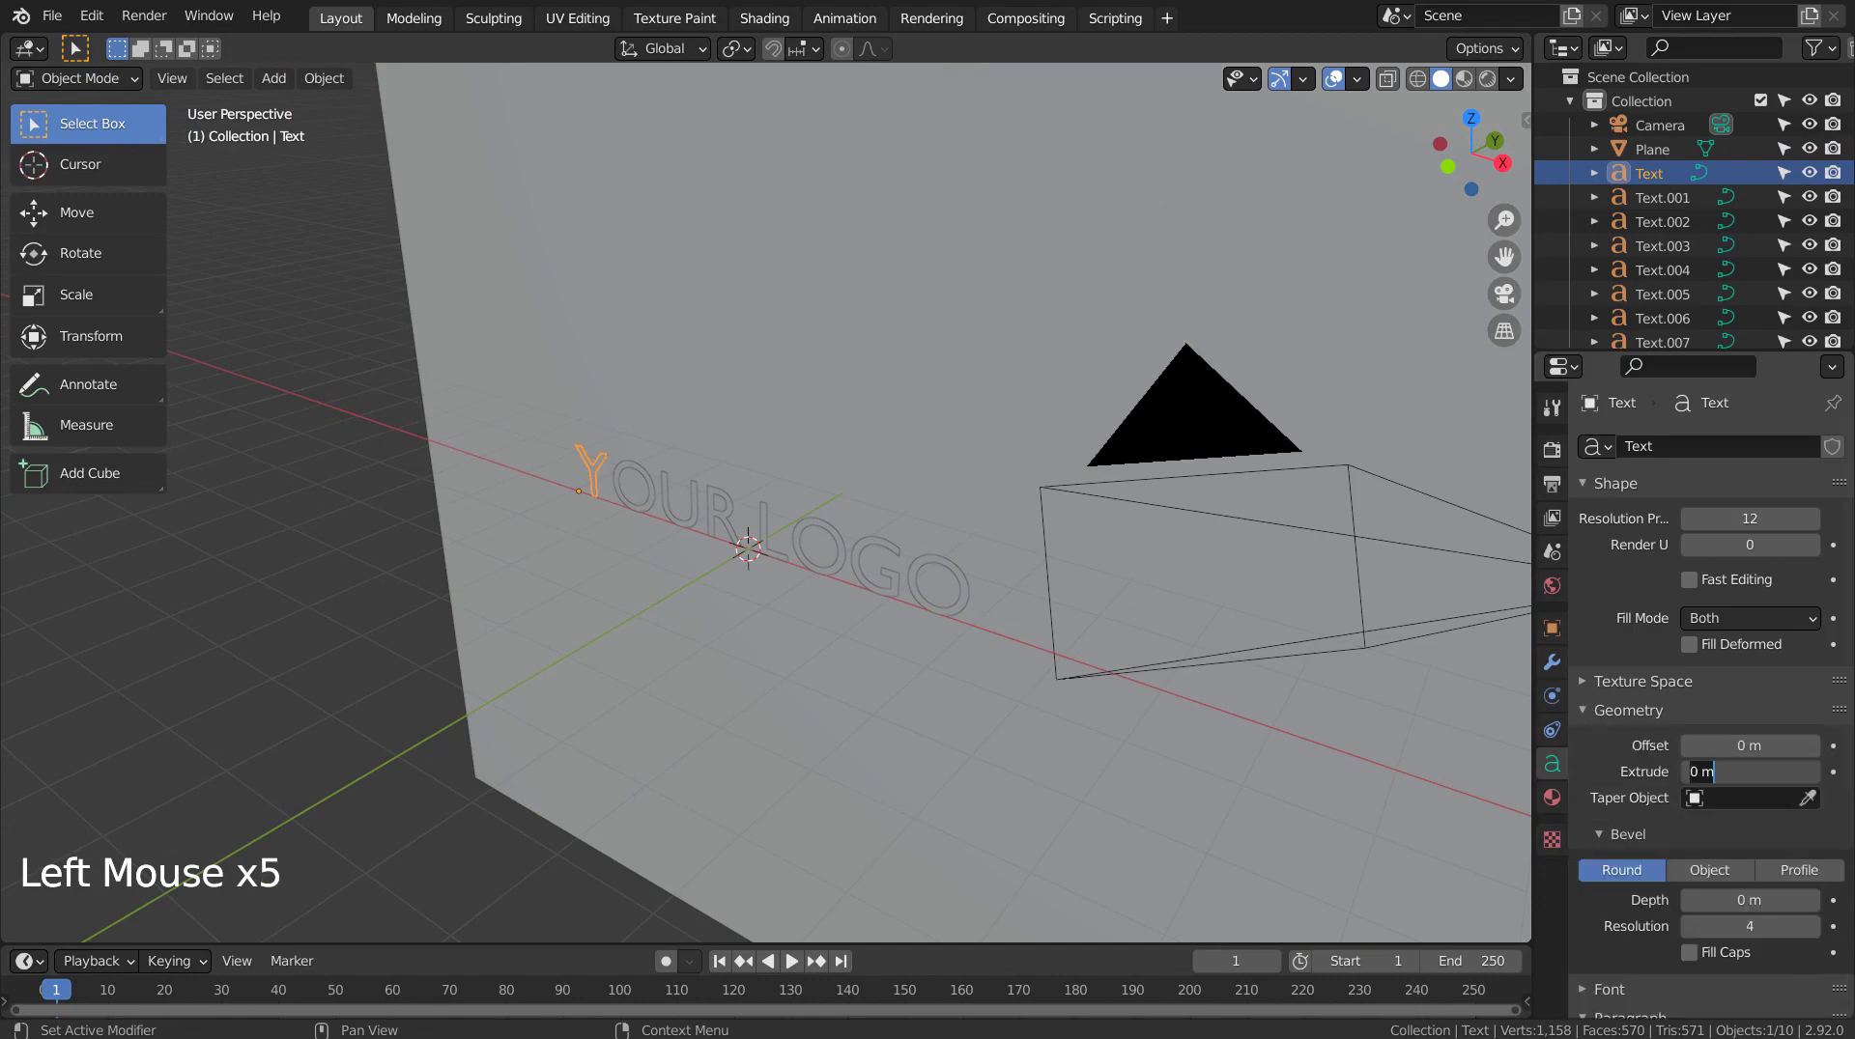
key(Return)
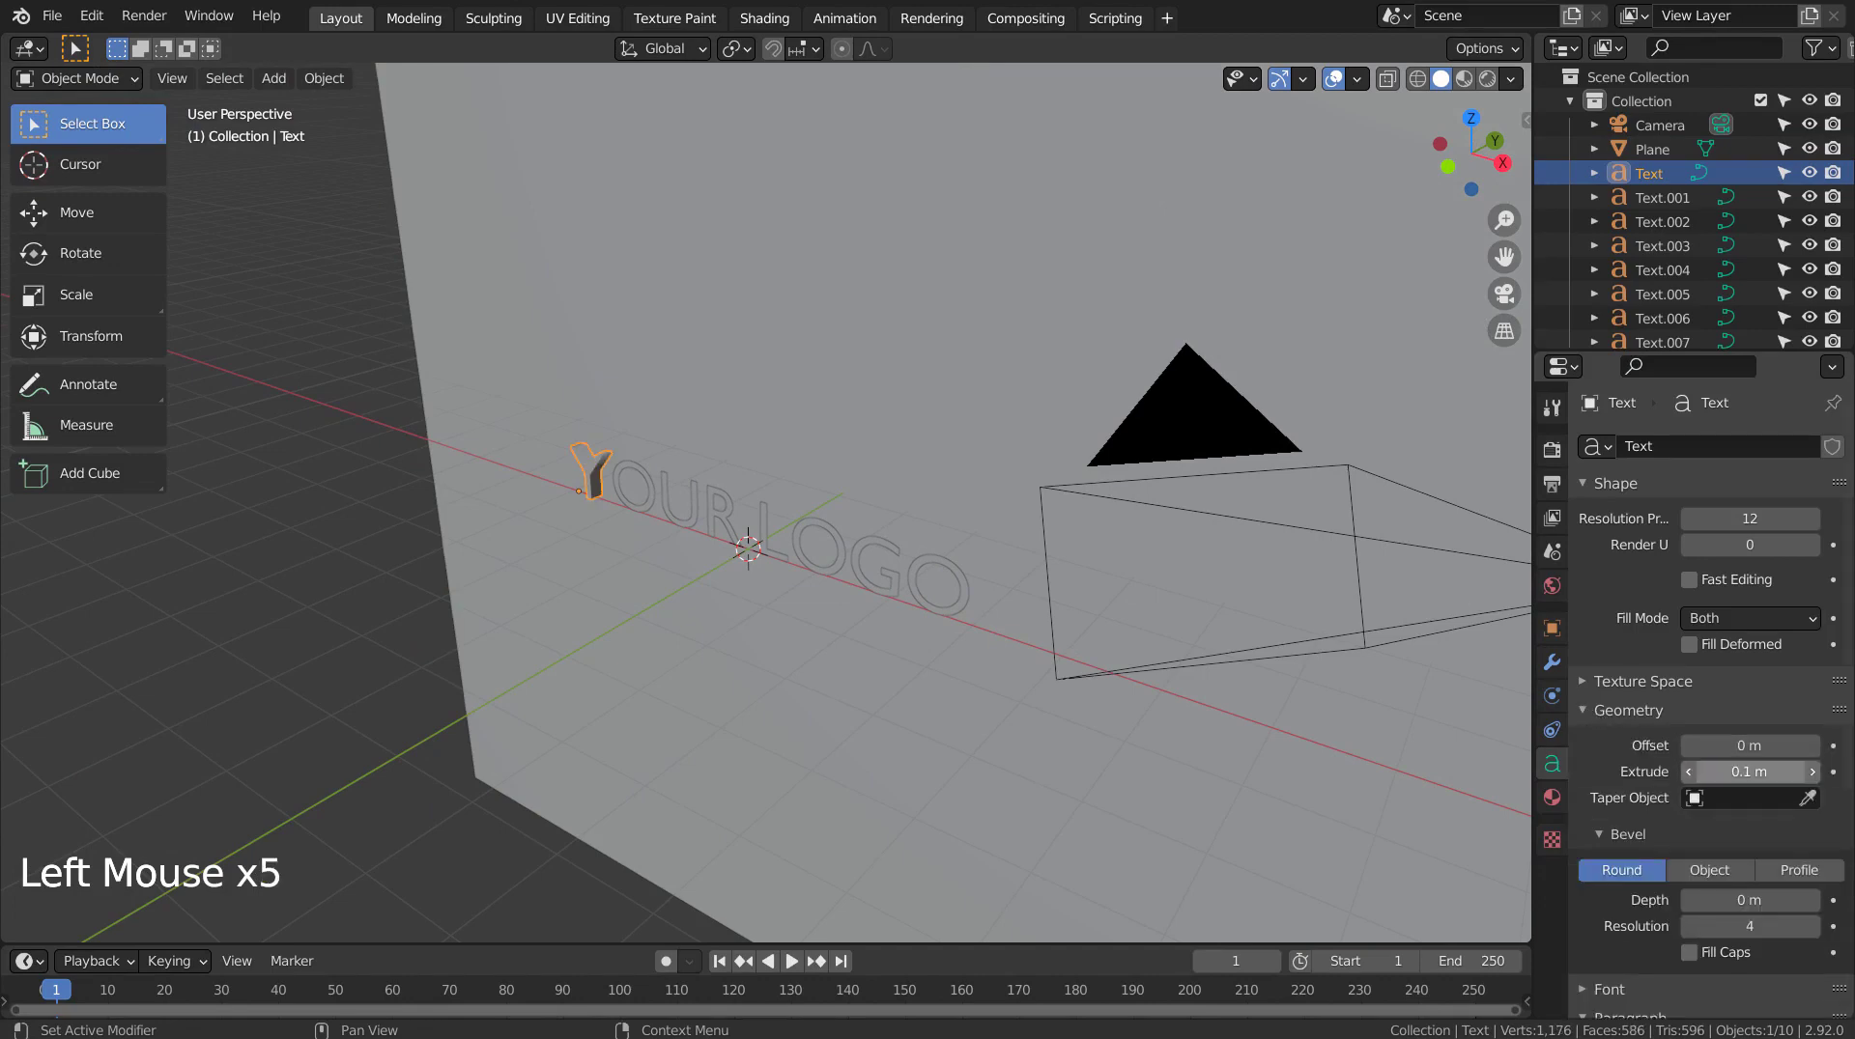
Hide the backdrop plane in the viewport.
middle_drag(1029, 611, 636, 524)
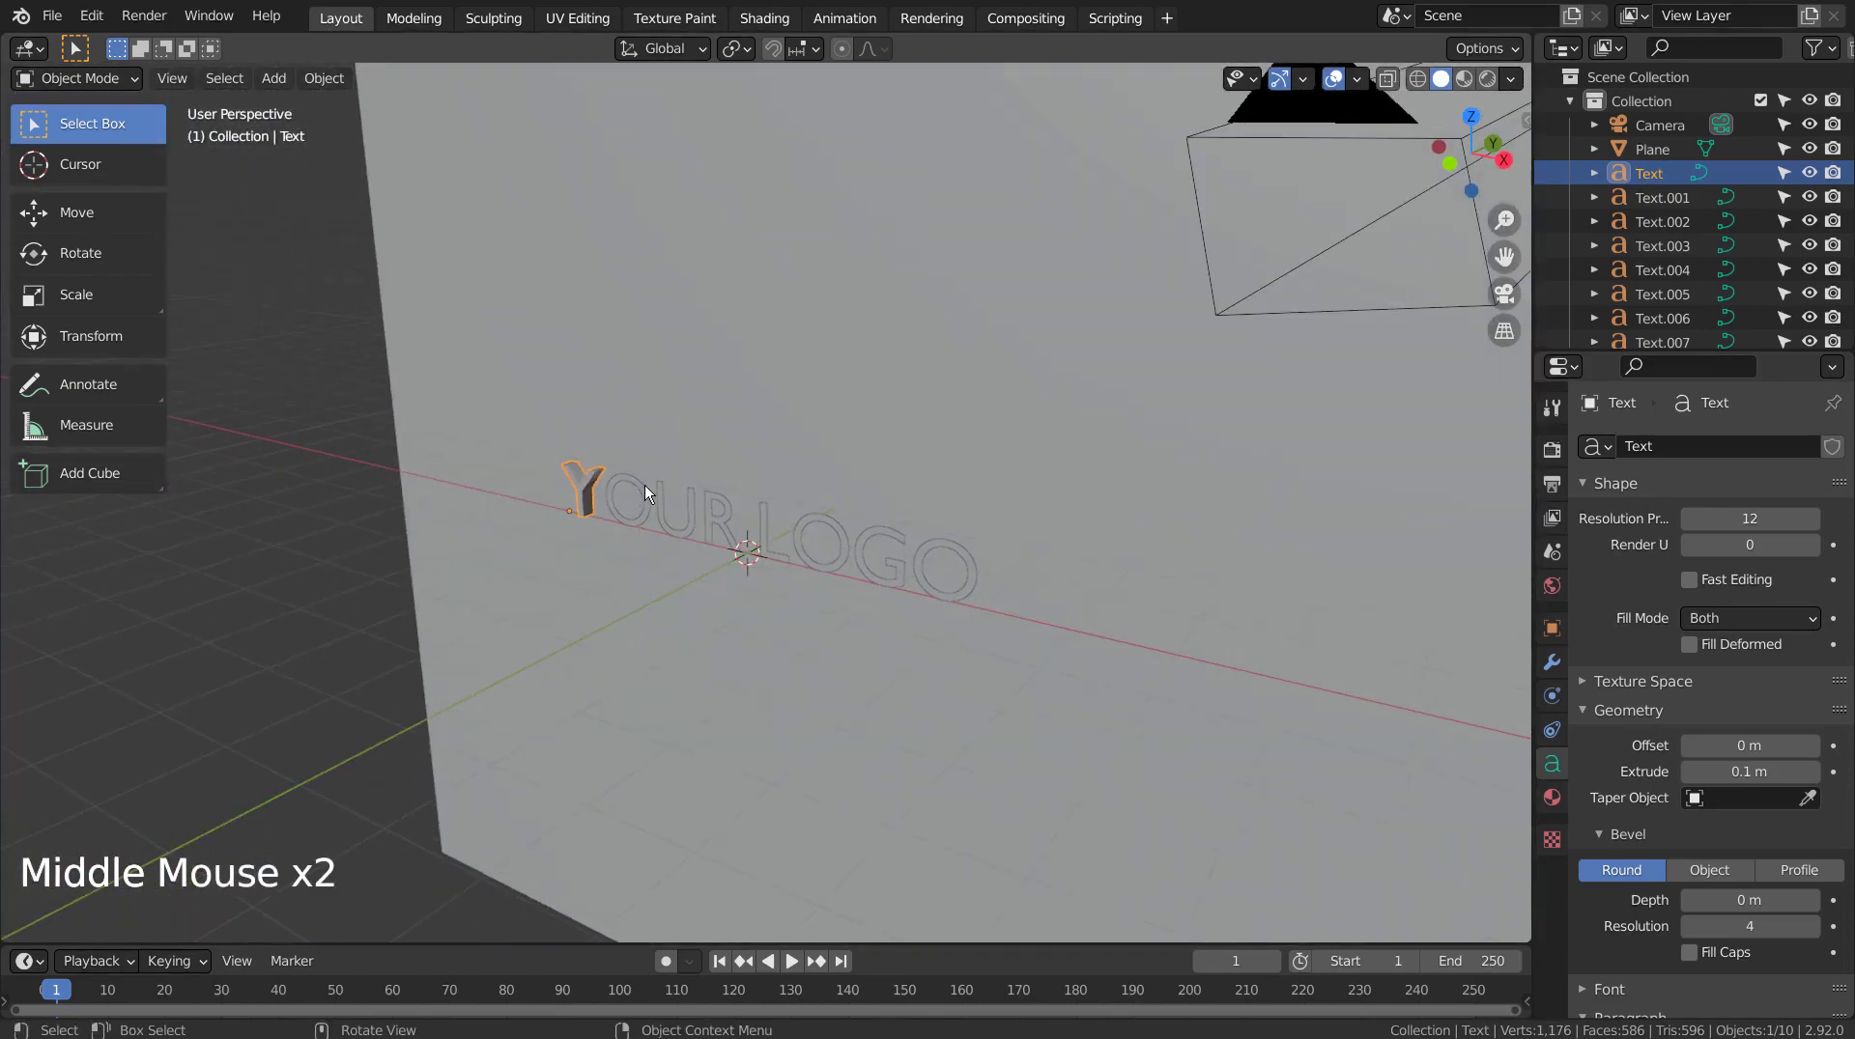
click(1181, 484)
key(h)
Set the text extrusion of the O and the U in YOUR to 0.1 m each.
click(580, 488)
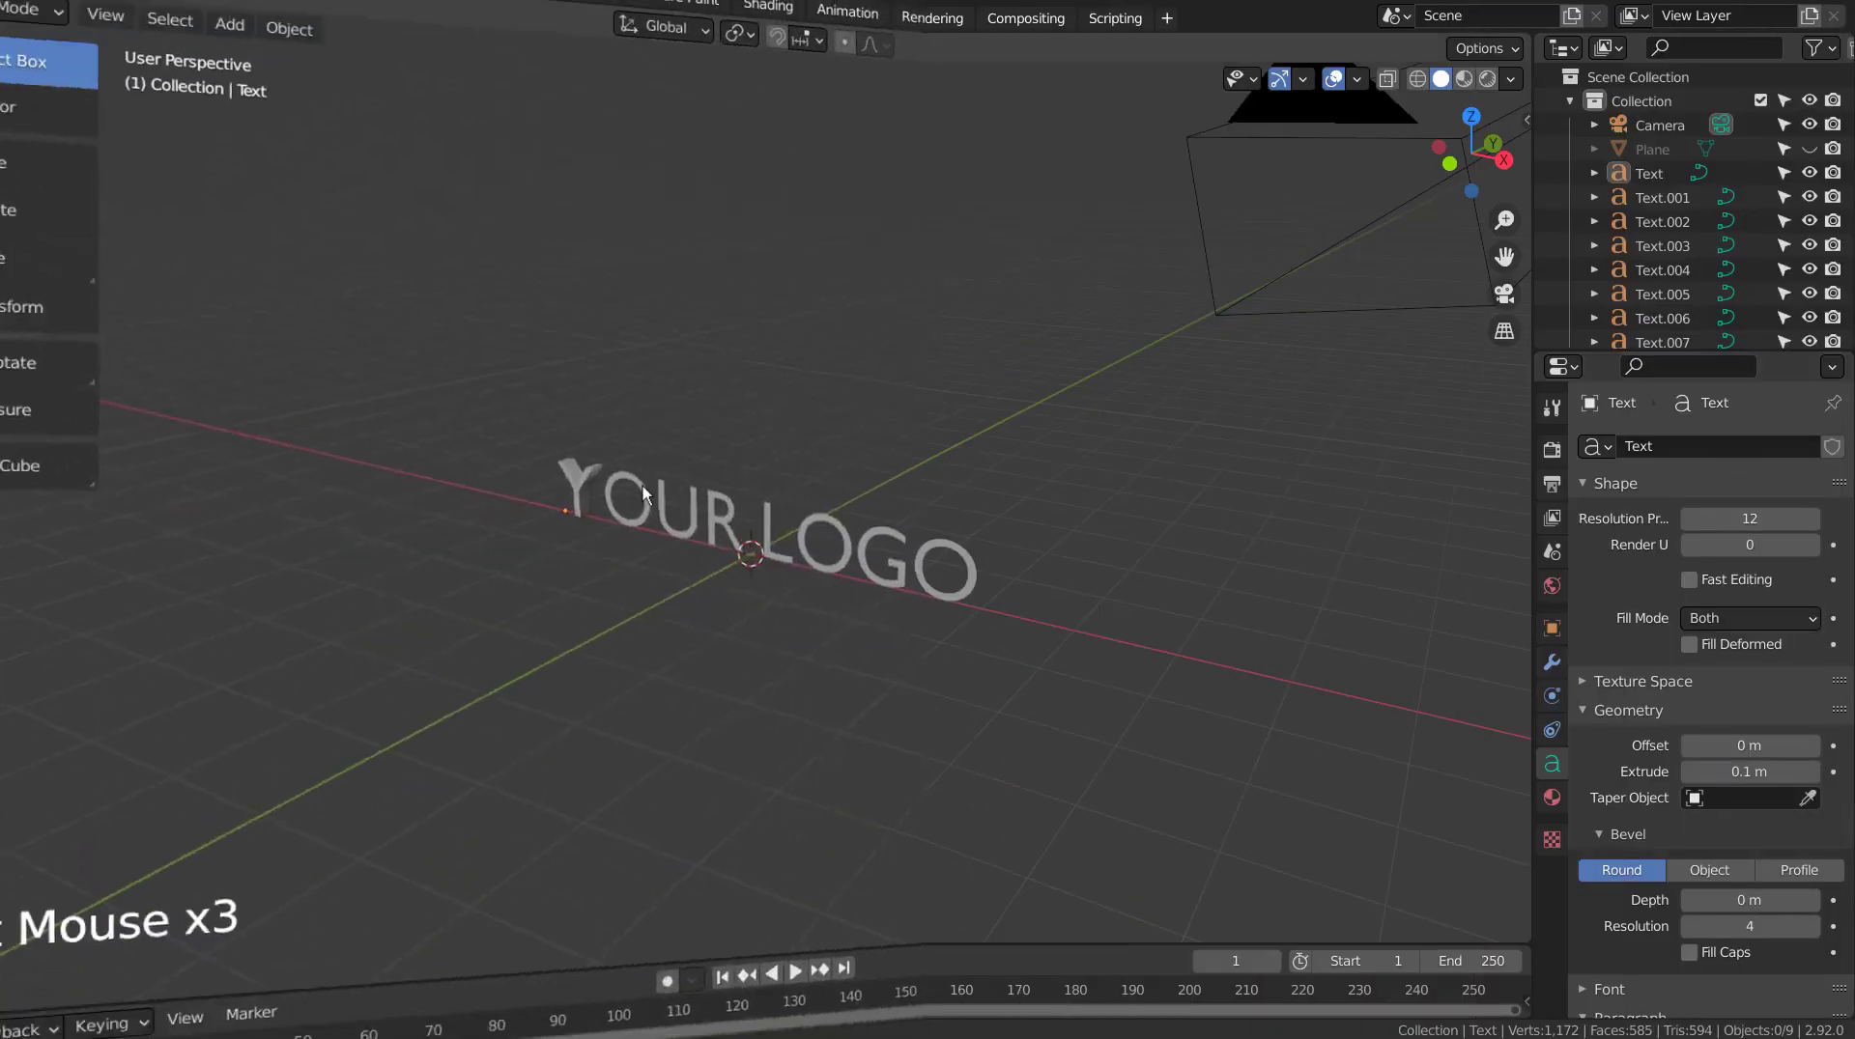
click(628, 501)
click(1812, 772)
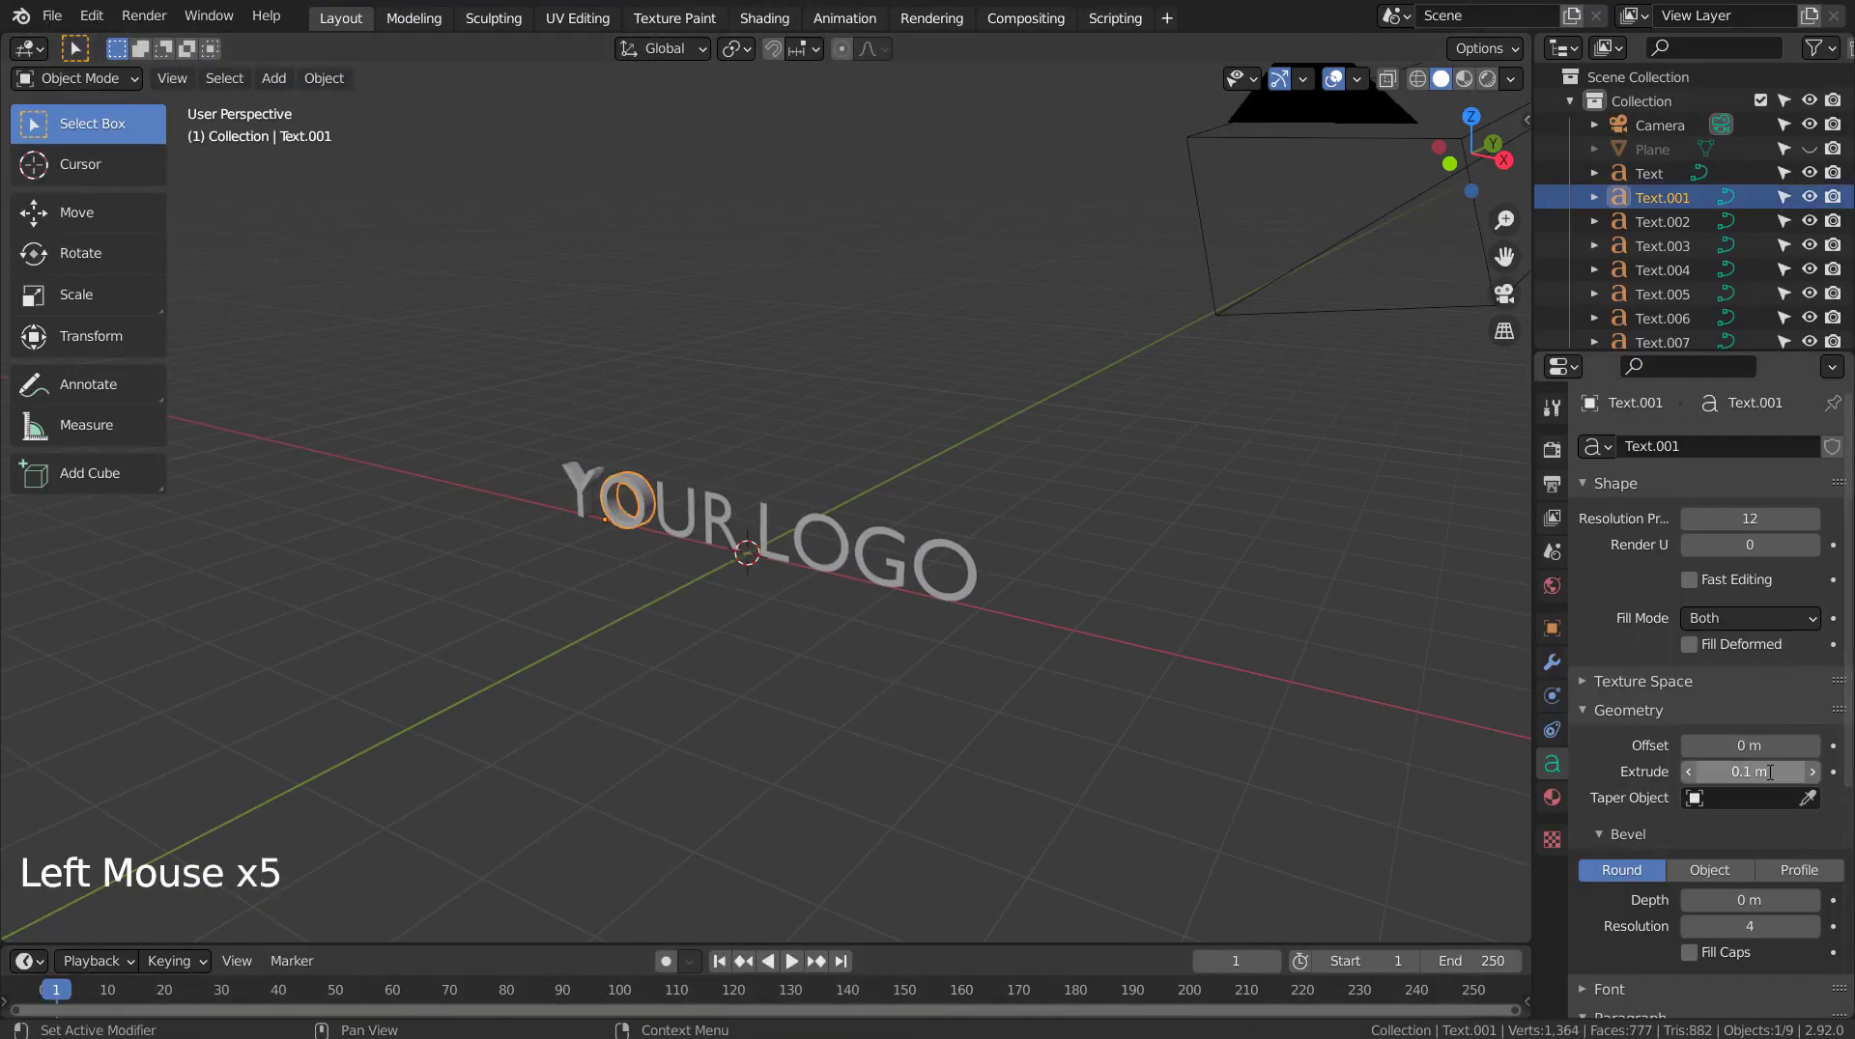
click(678, 512)
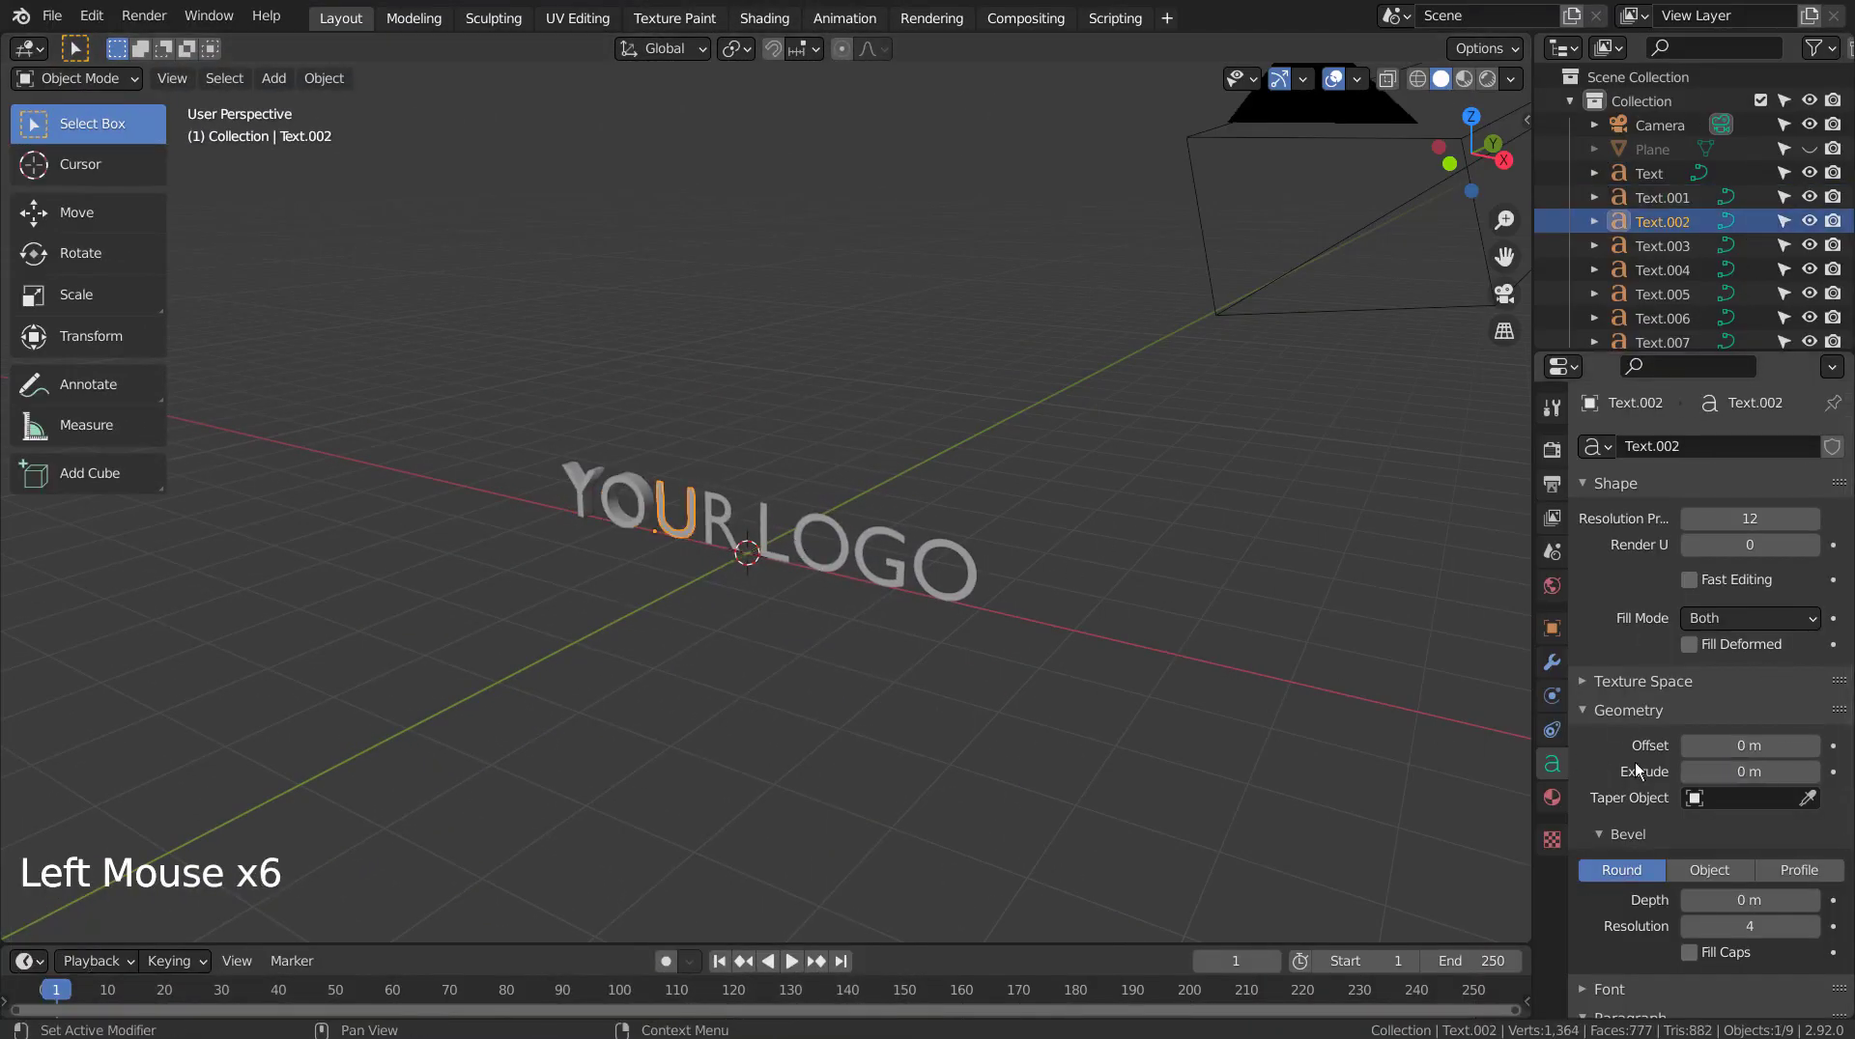
click(1750, 772)
text(0.1 m)
key(Return)
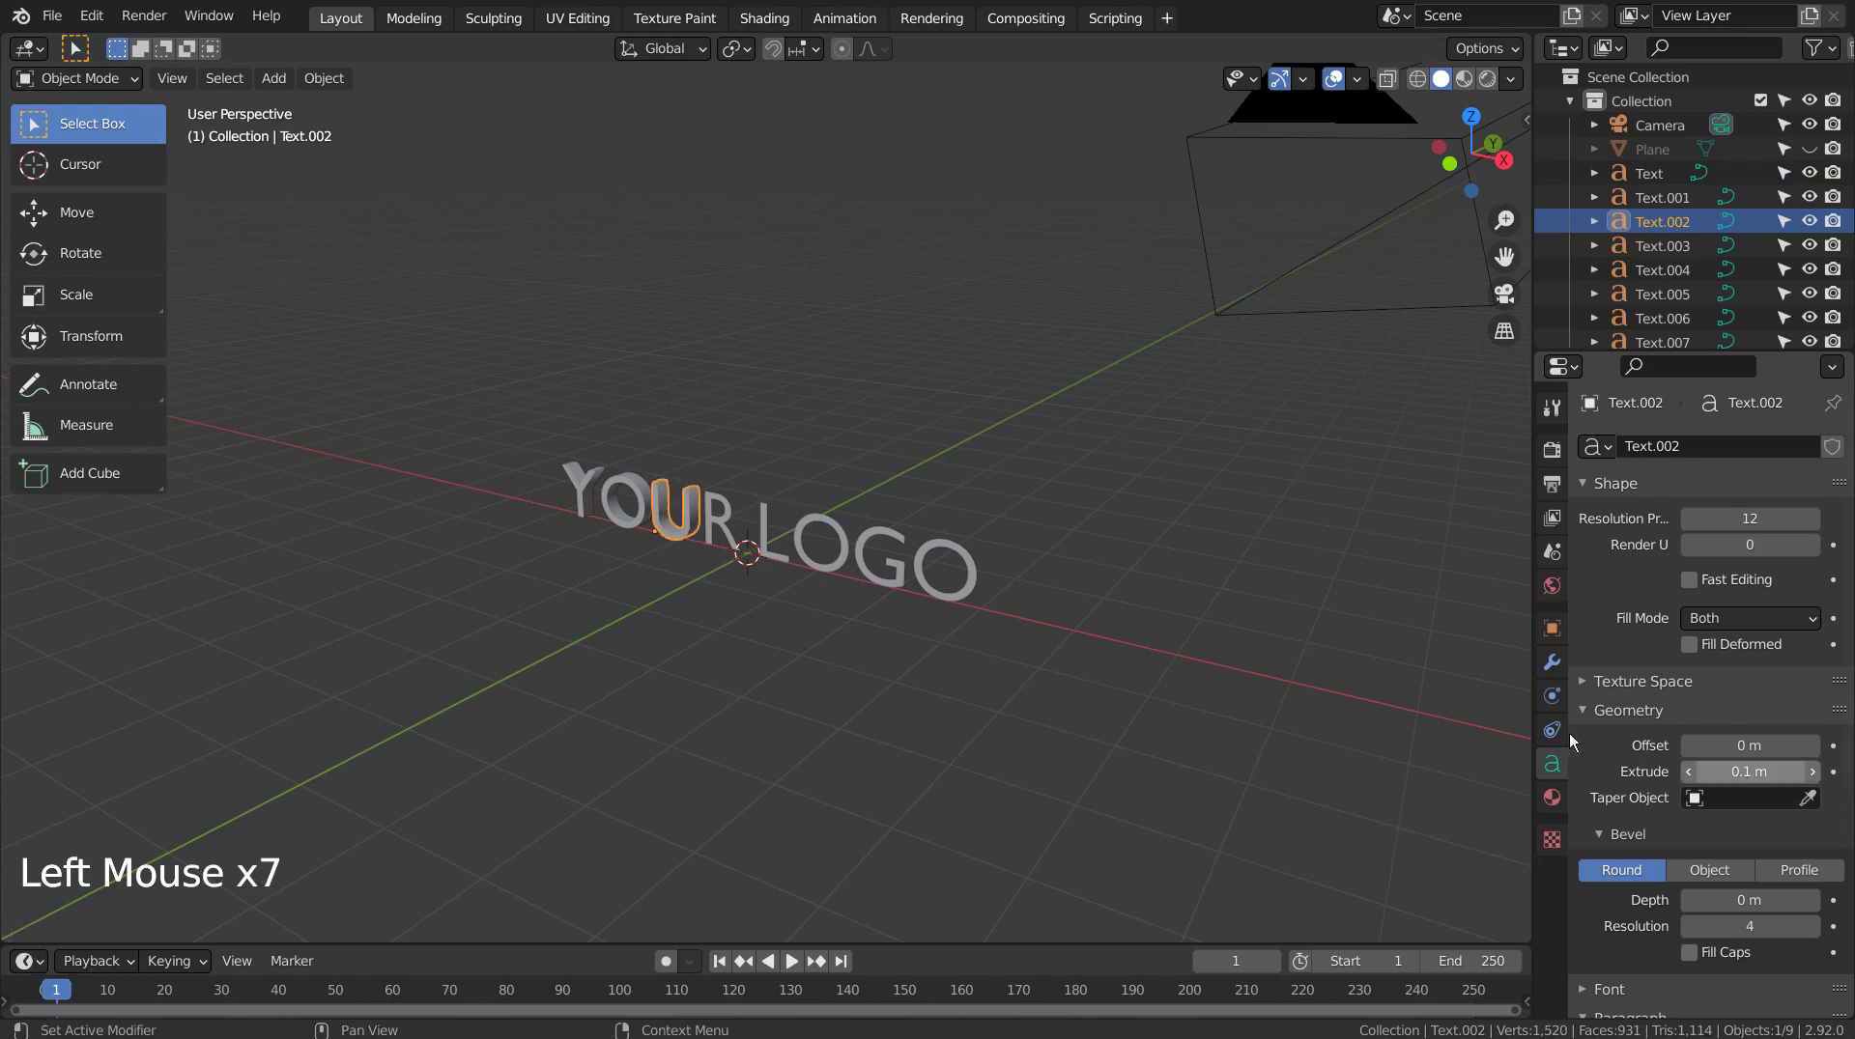
Set the text extrusion of the R in YOUR and the L in LOGO to 0.1 m each.
click(736, 521)
click(1765, 763)
text(0.1)
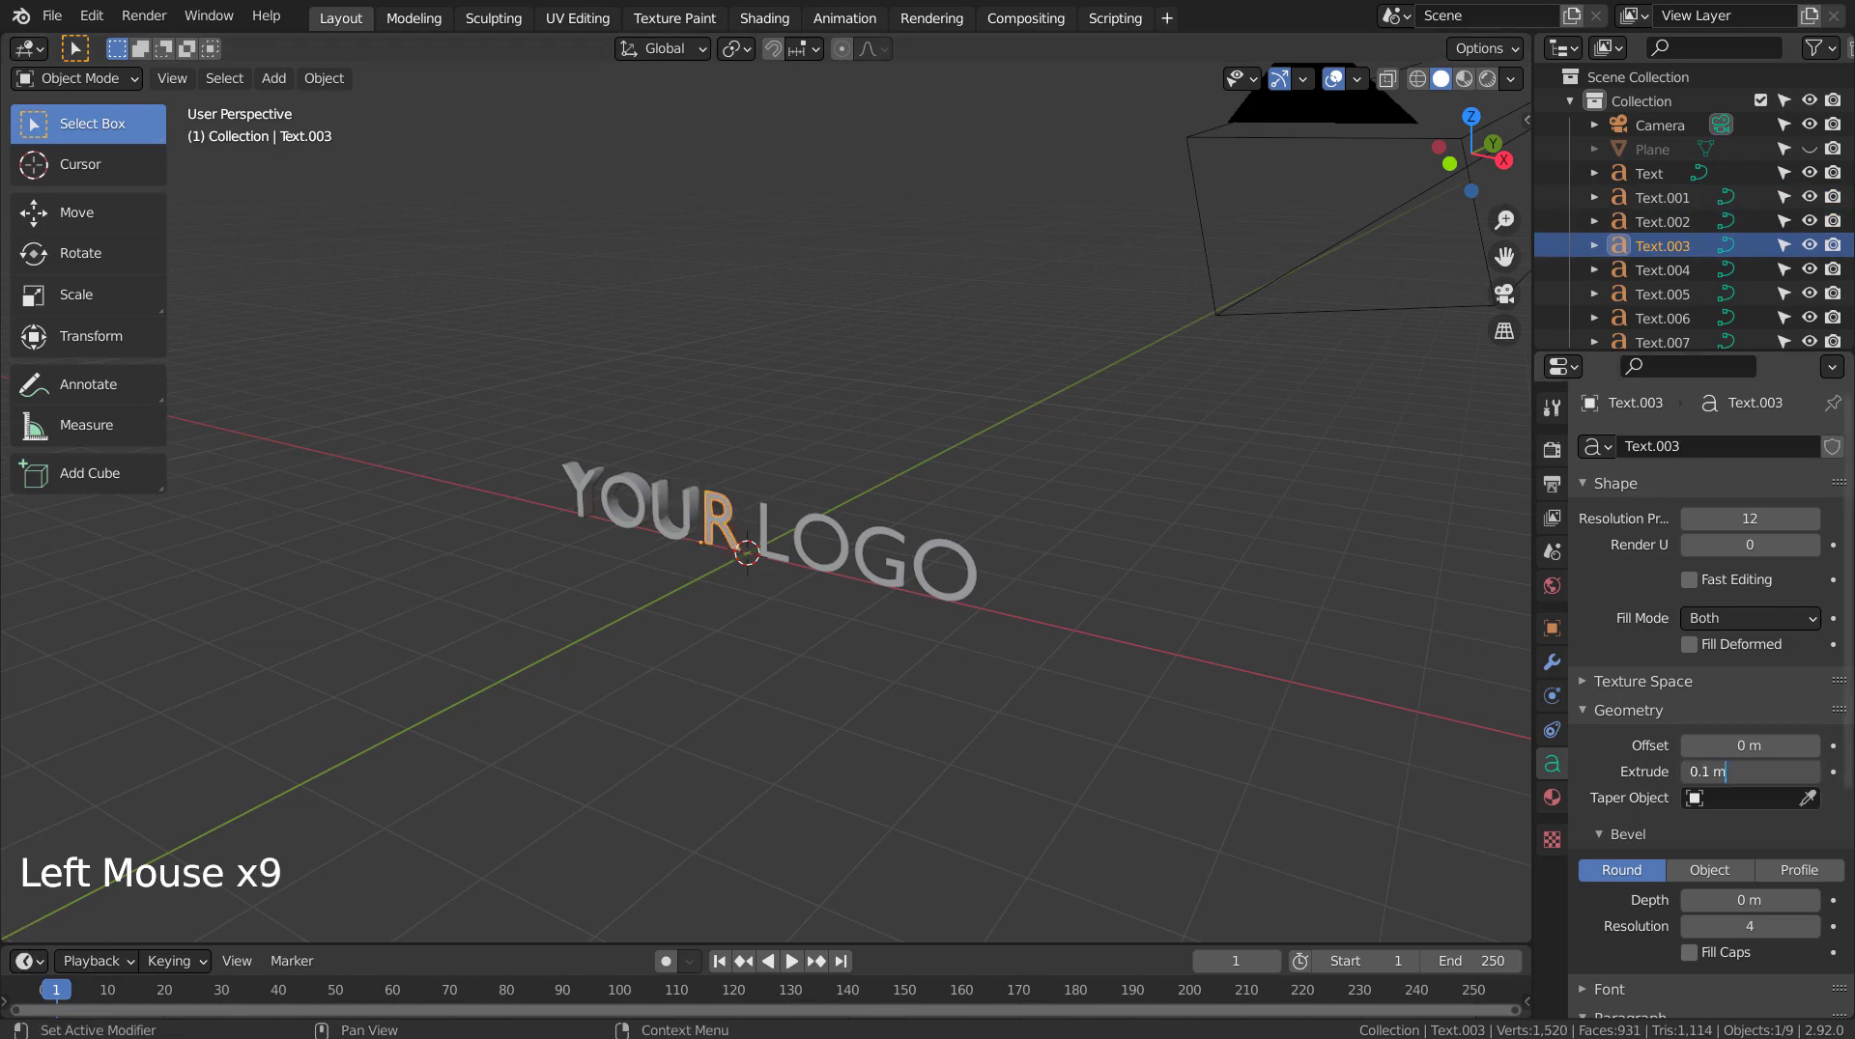
key(Return)
click(778, 553)
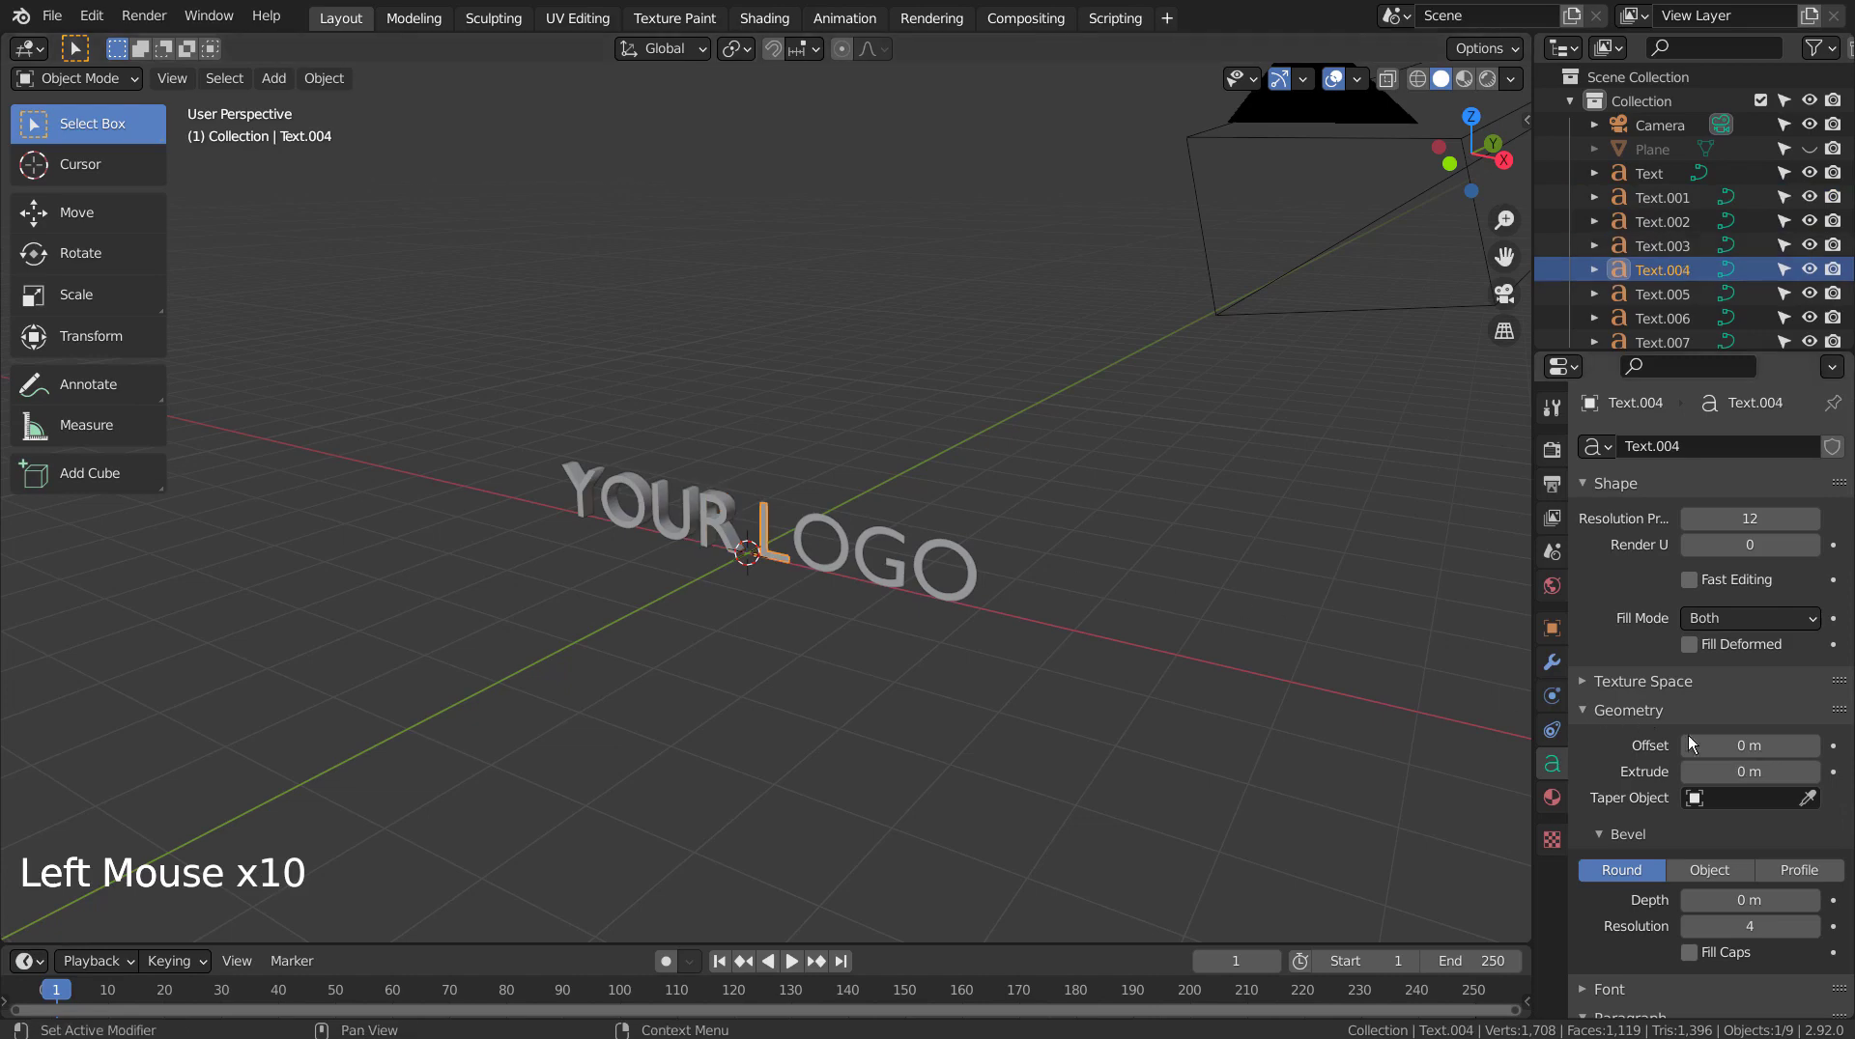
click(1750, 772)
text(0.1)
key(Return)
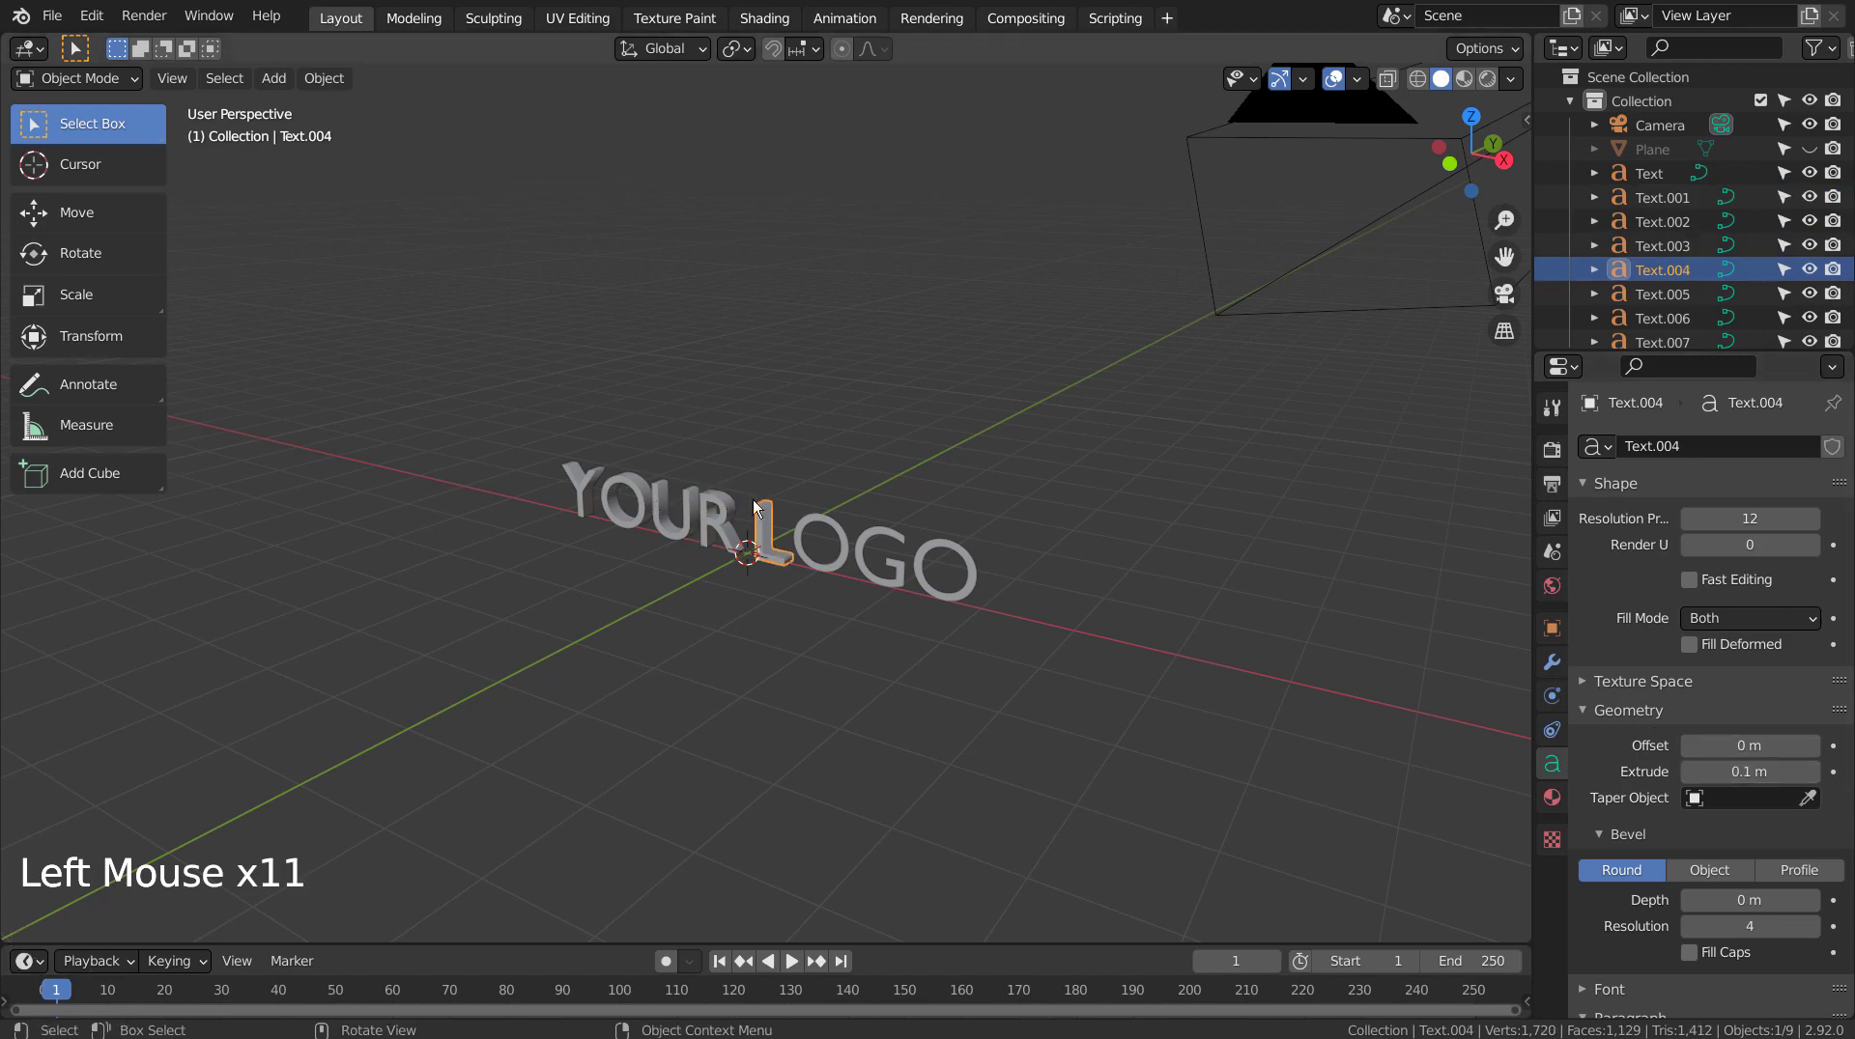
Set the text extrusion of the first O and the G in LOGO to 0.1 m each.
click(841, 529)
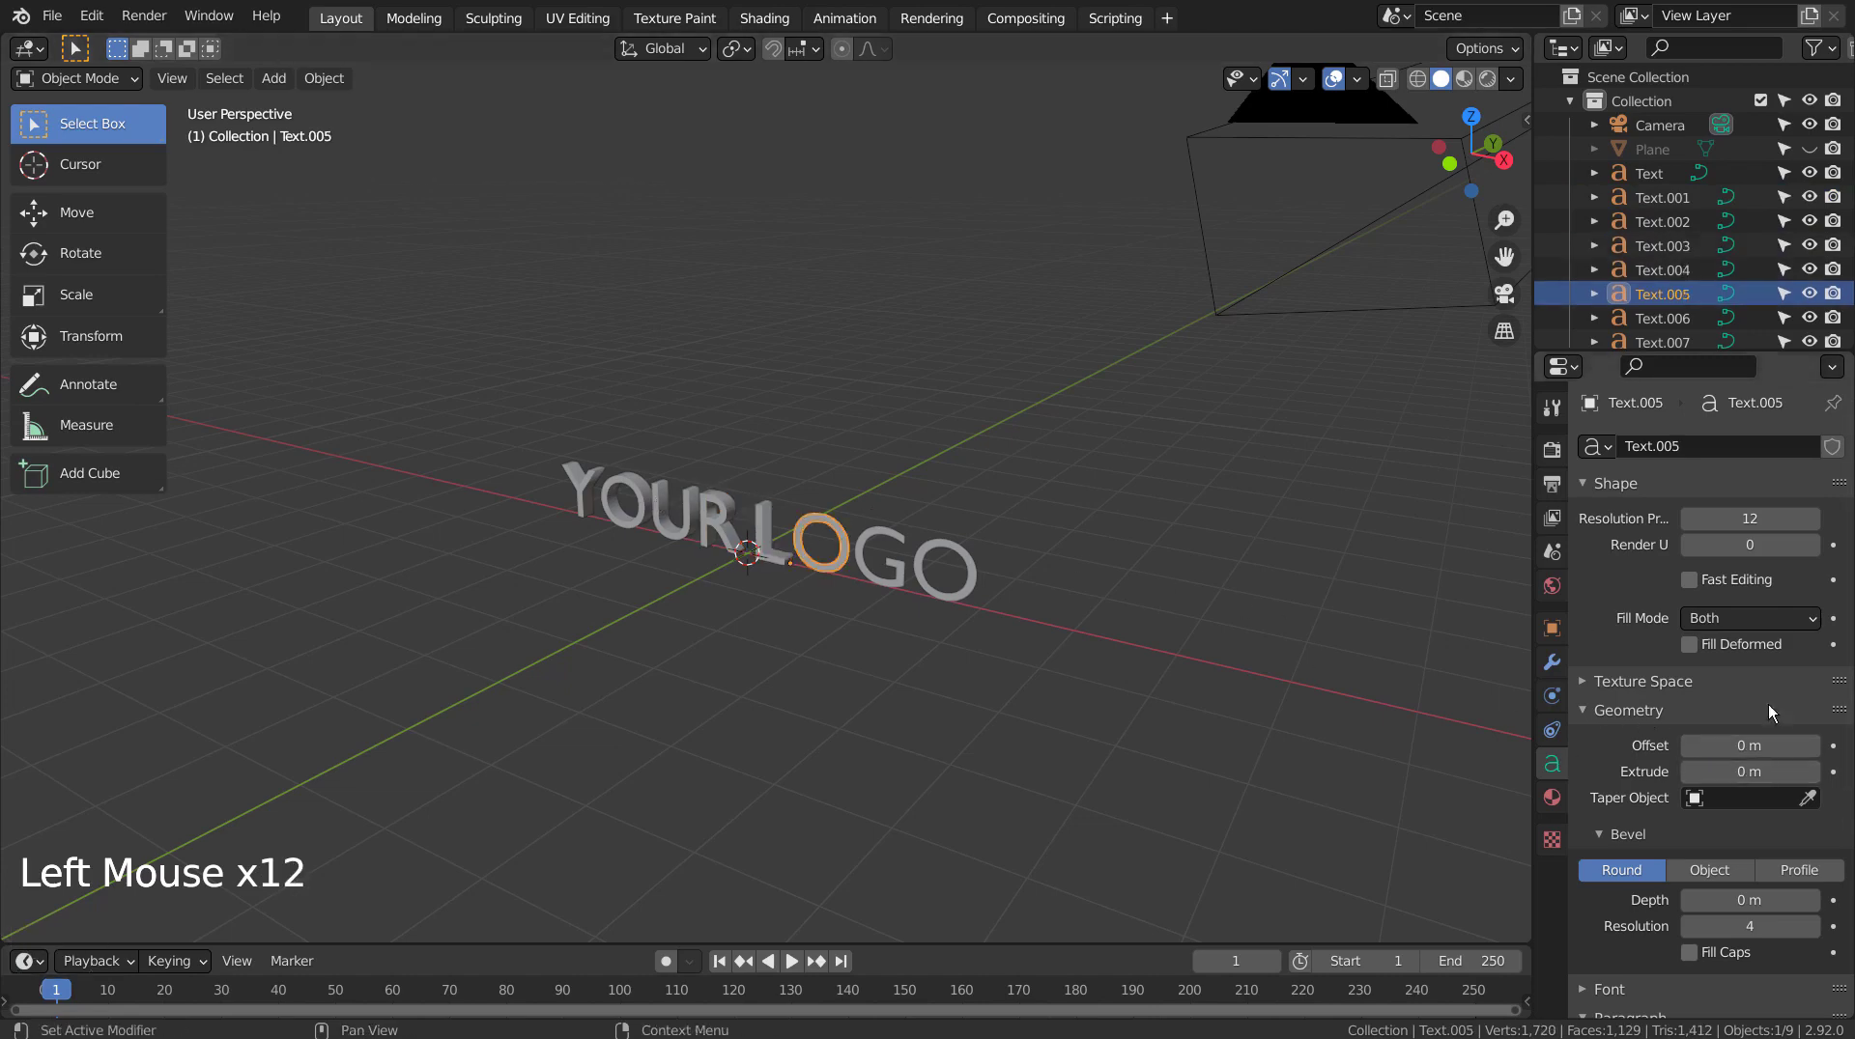
click(1724, 772)
text(0.1)
key(Return)
click(891, 546)
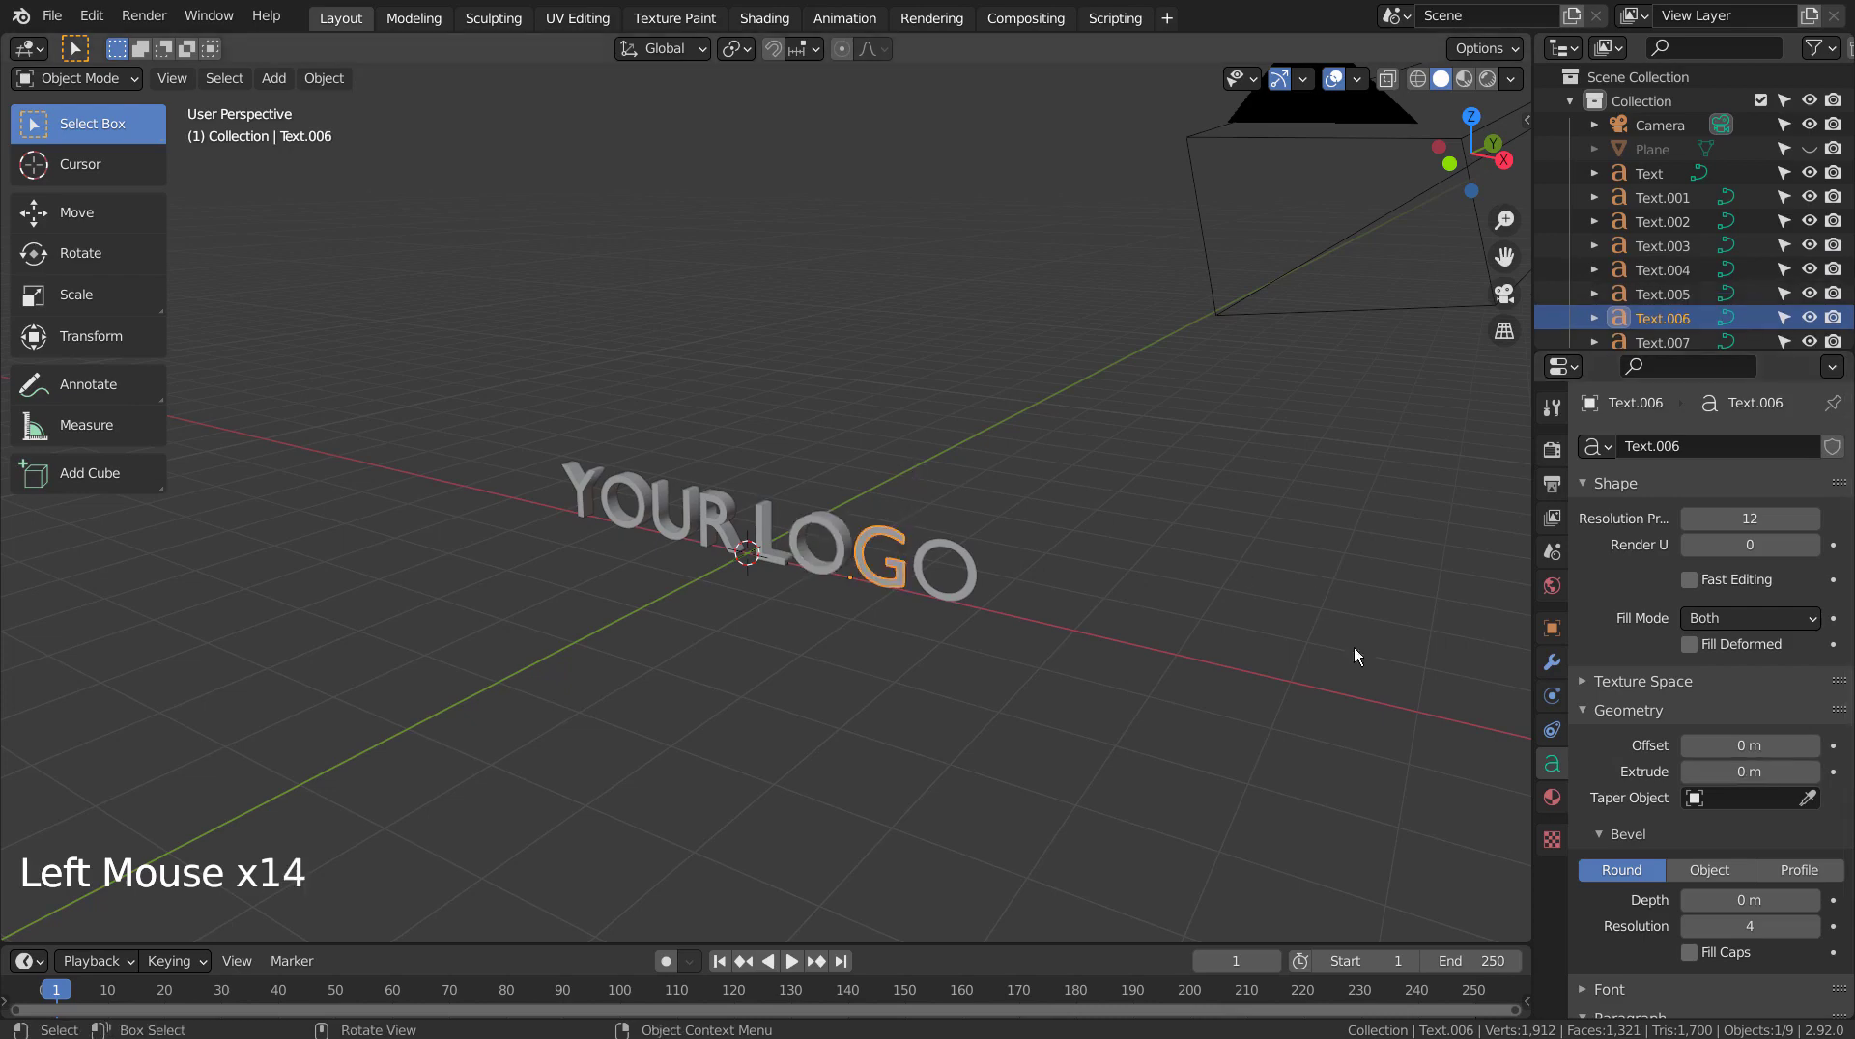
click(1749, 772)
text(0.1)
key(Return)
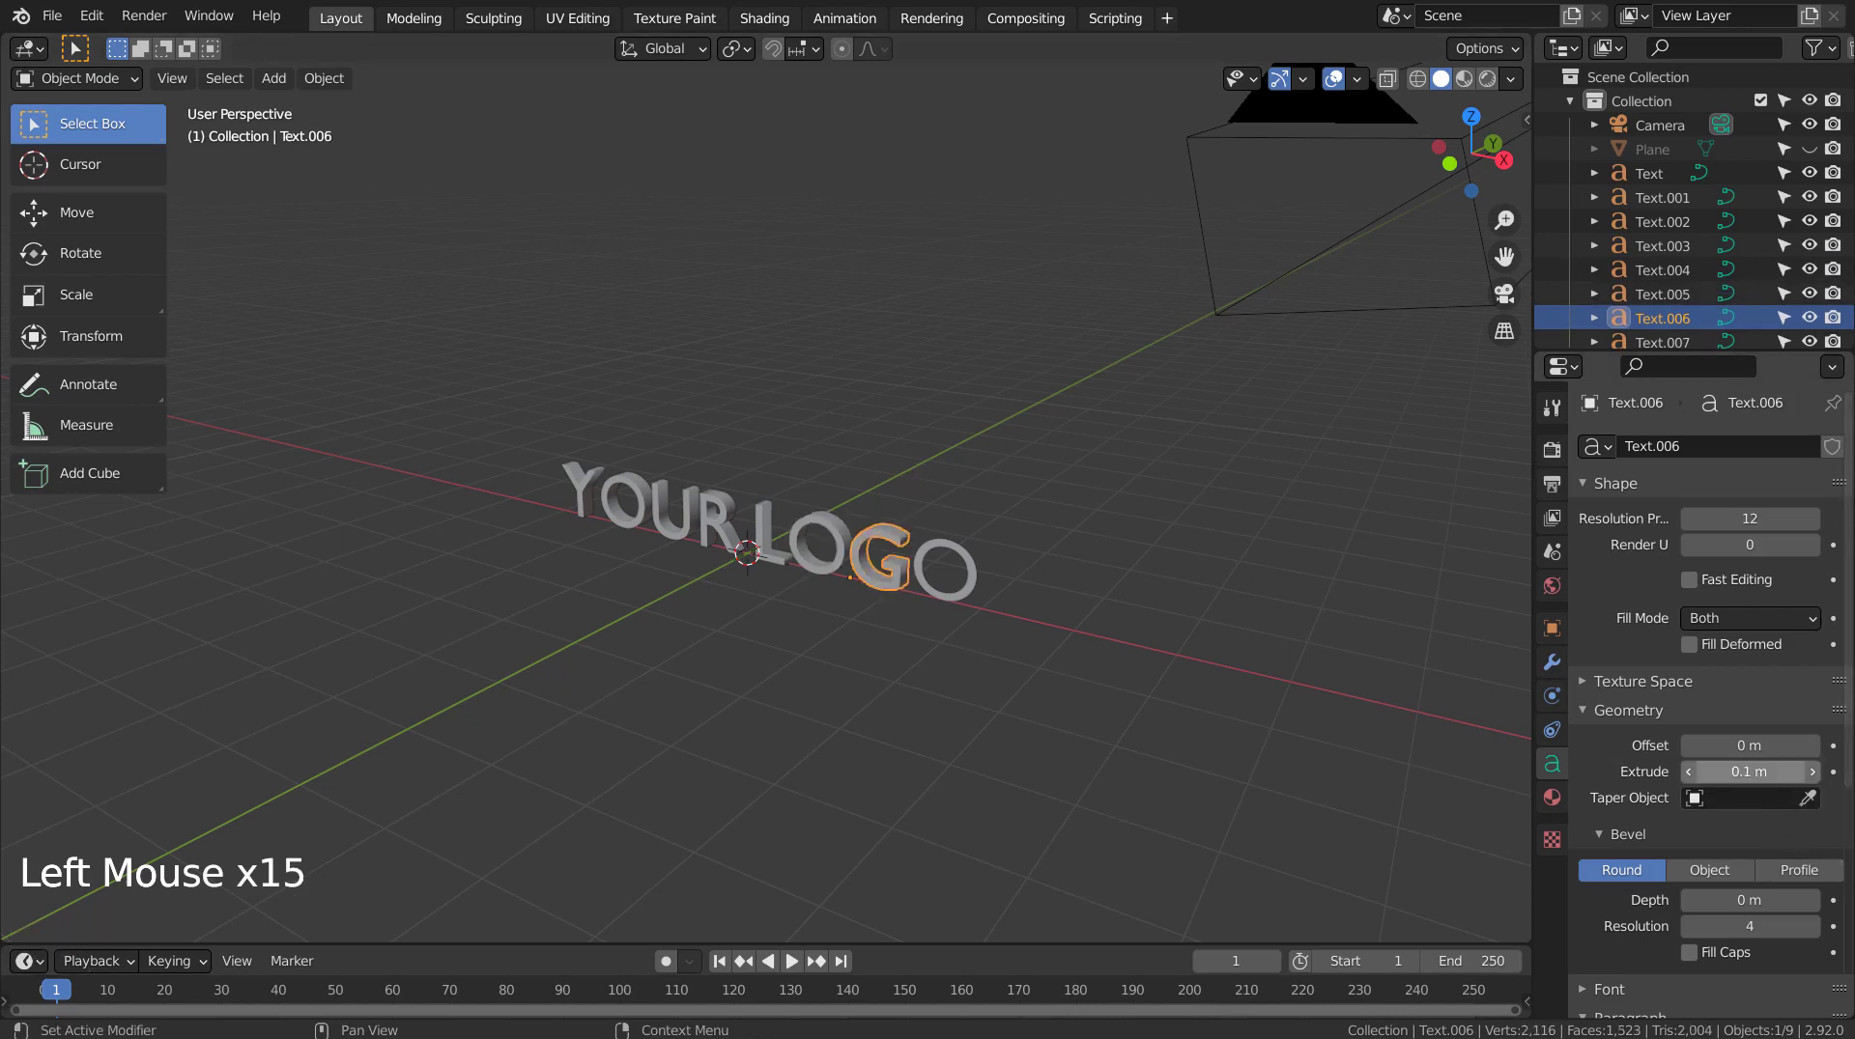
Set the text extrusion of the final O in LOGO to 0.1 m.
click(991, 558)
click(971, 570)
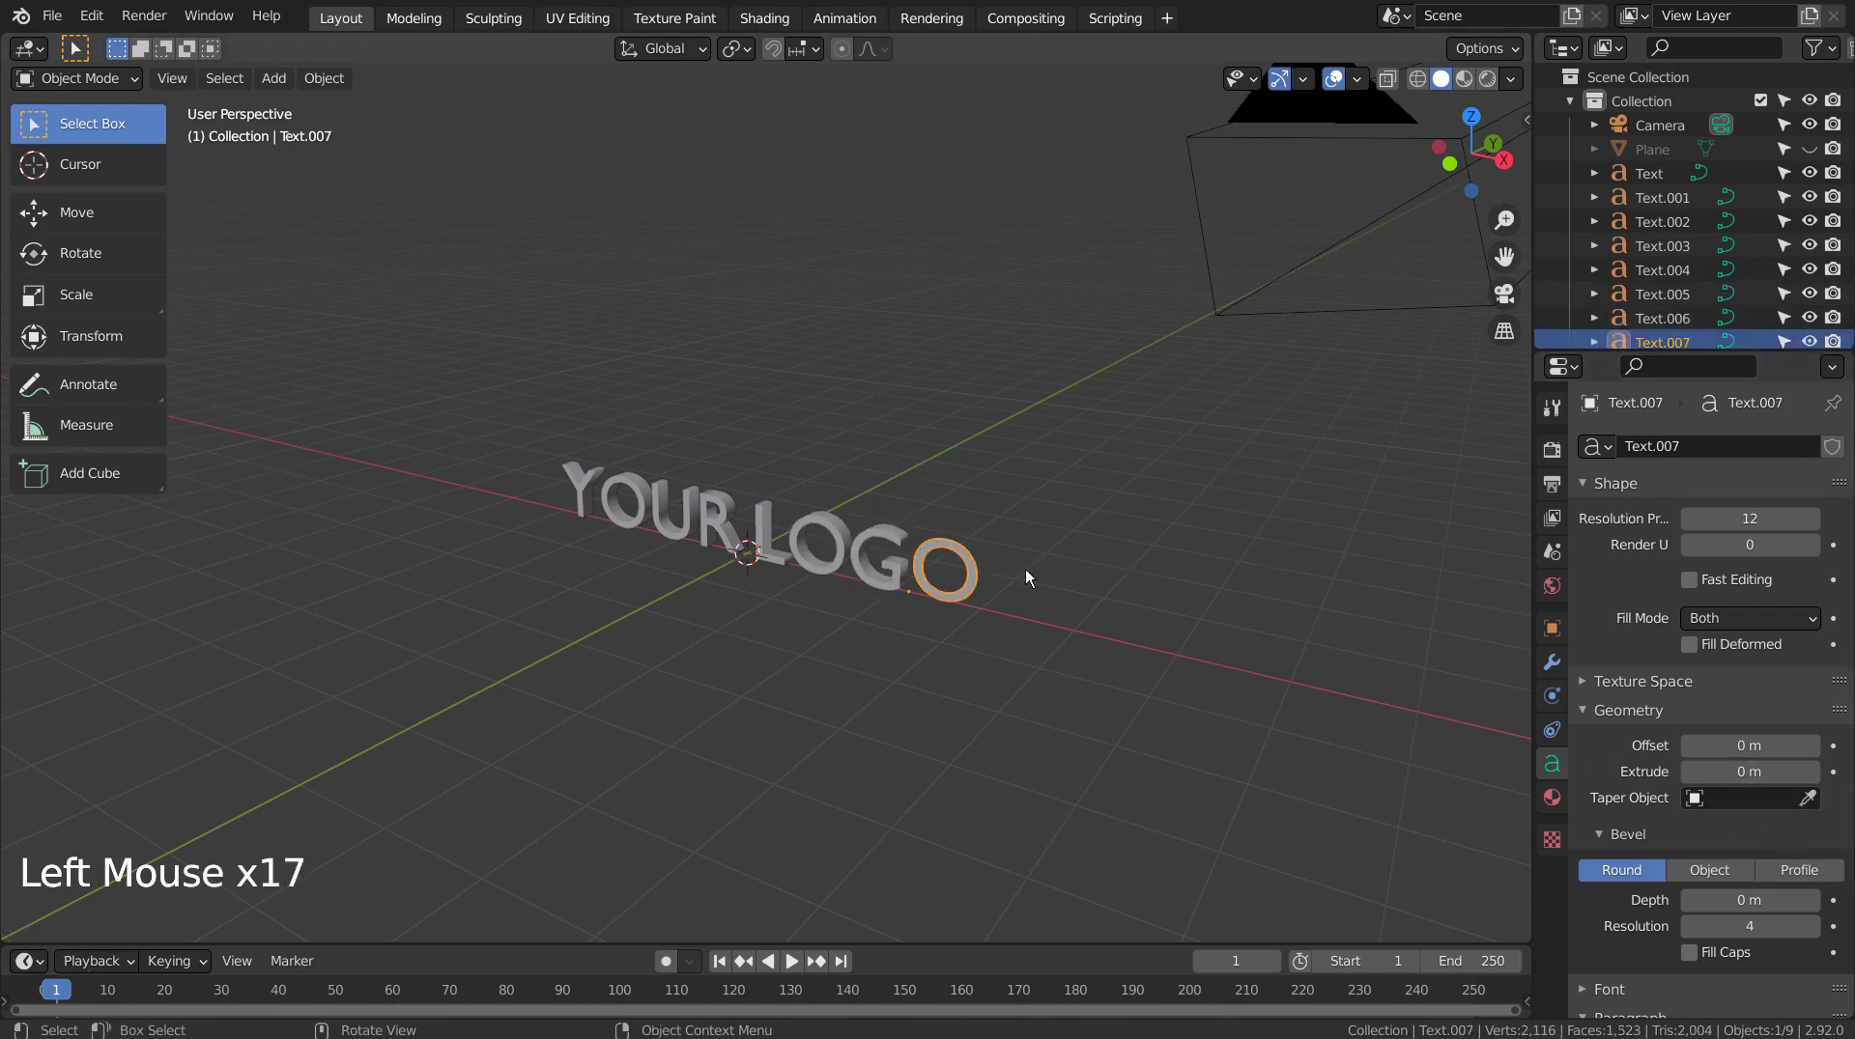
click(1748, 771)
text(0.1)
key(Return)
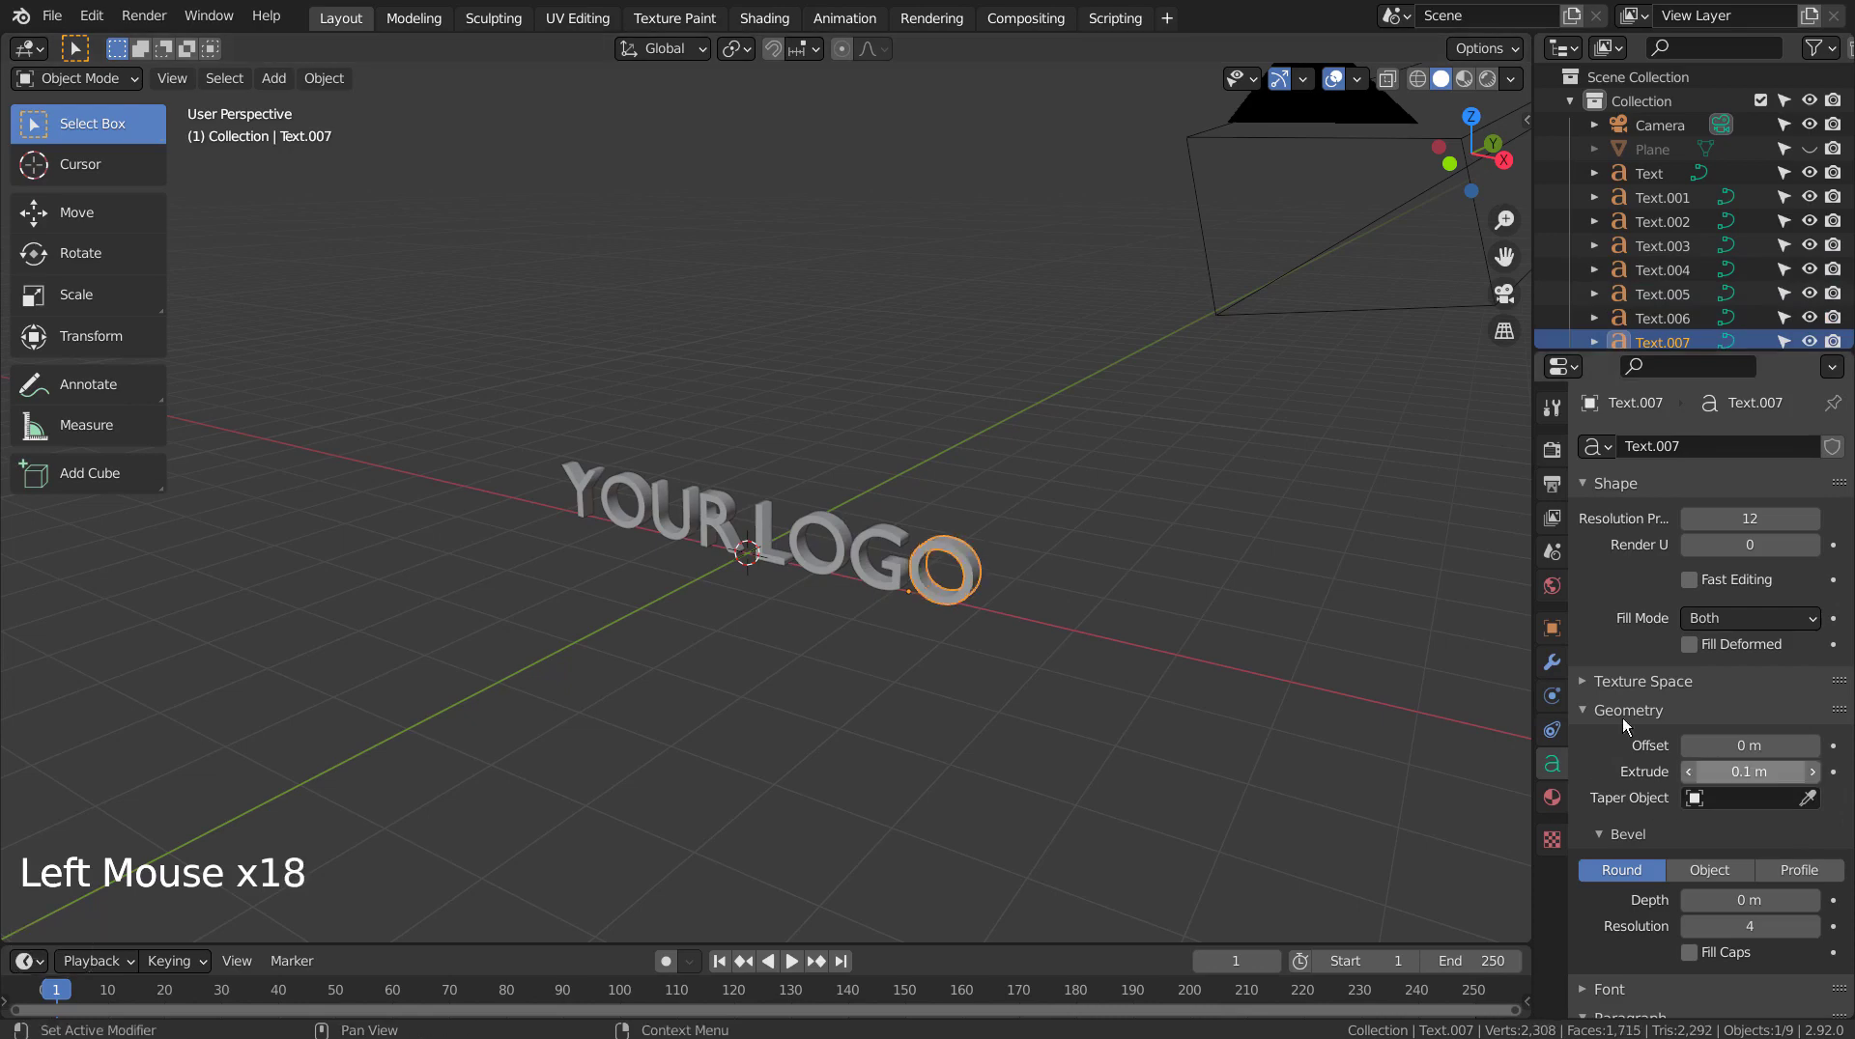
click(866, 655)
Check the transform values of the last O in LOGO.
middle_drag(702, 618, 856, 580)
click(958, 501)
key(n)
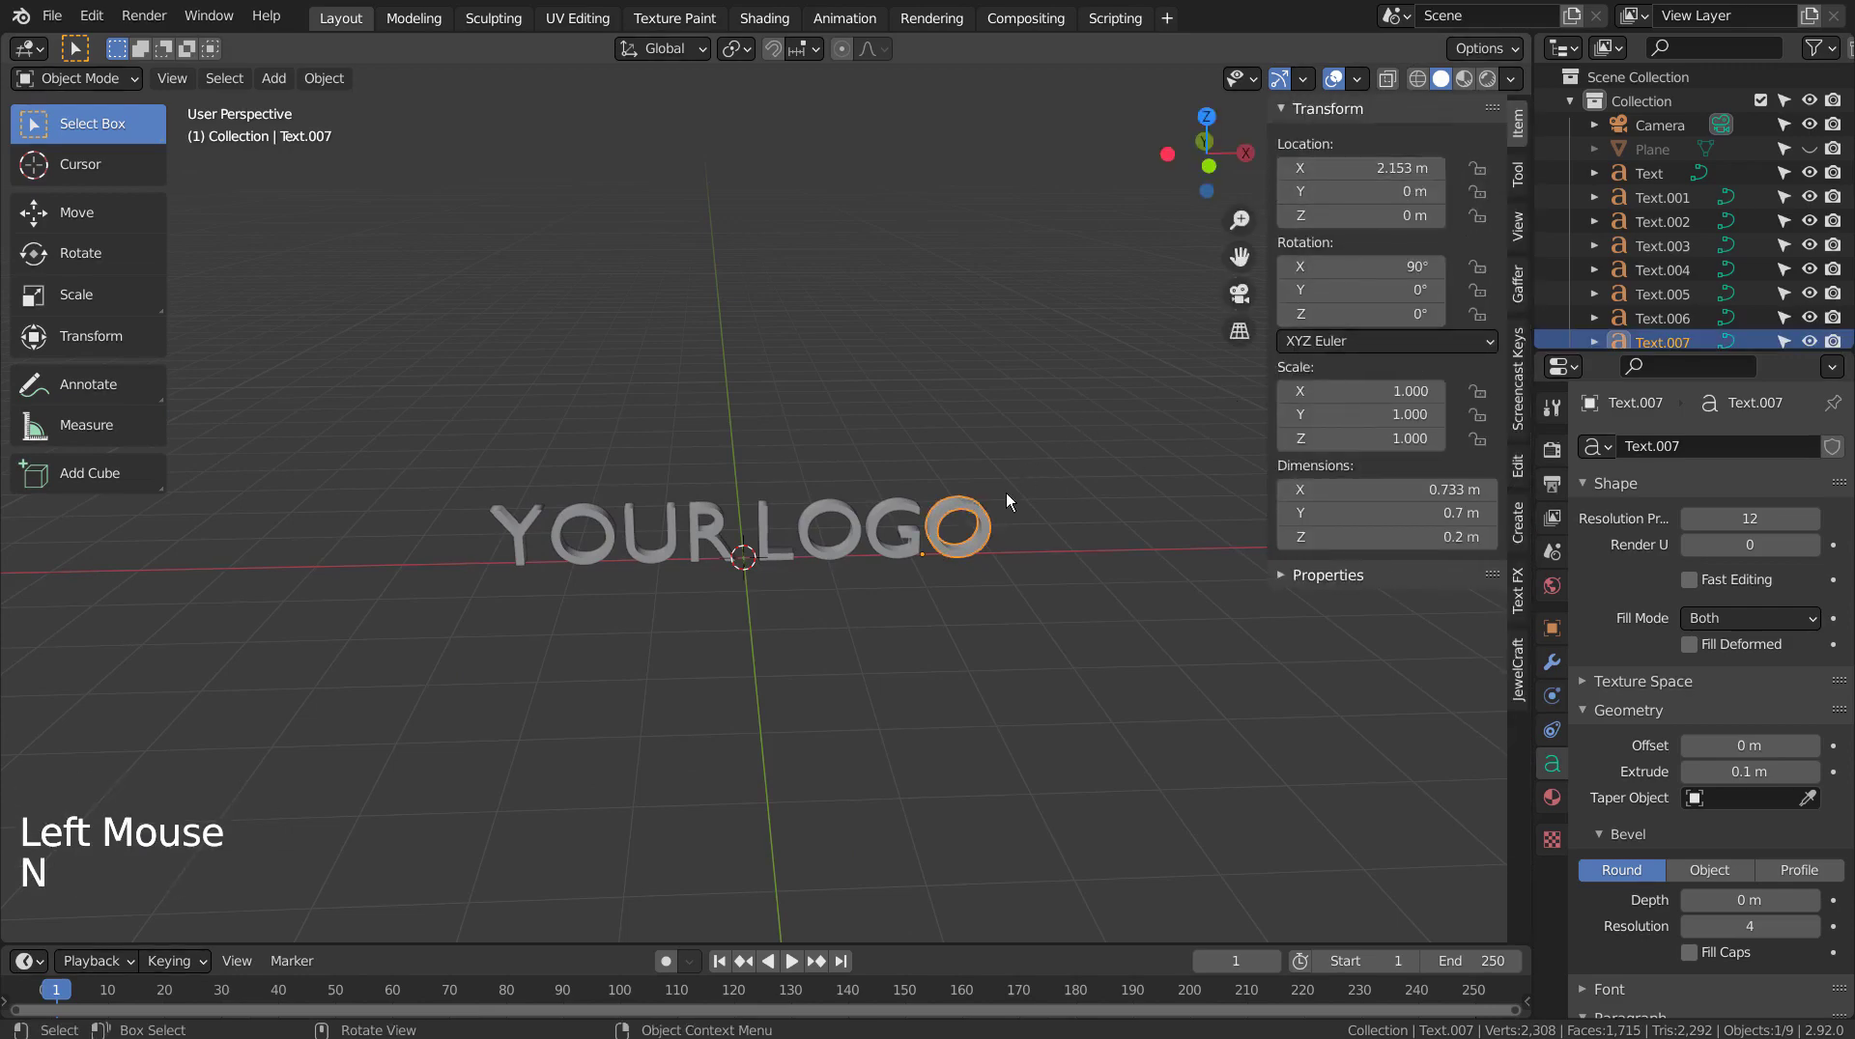
key(n)
Try to apply the location transform to the letter Y.
click(523, 525)
key(ctrl+a)
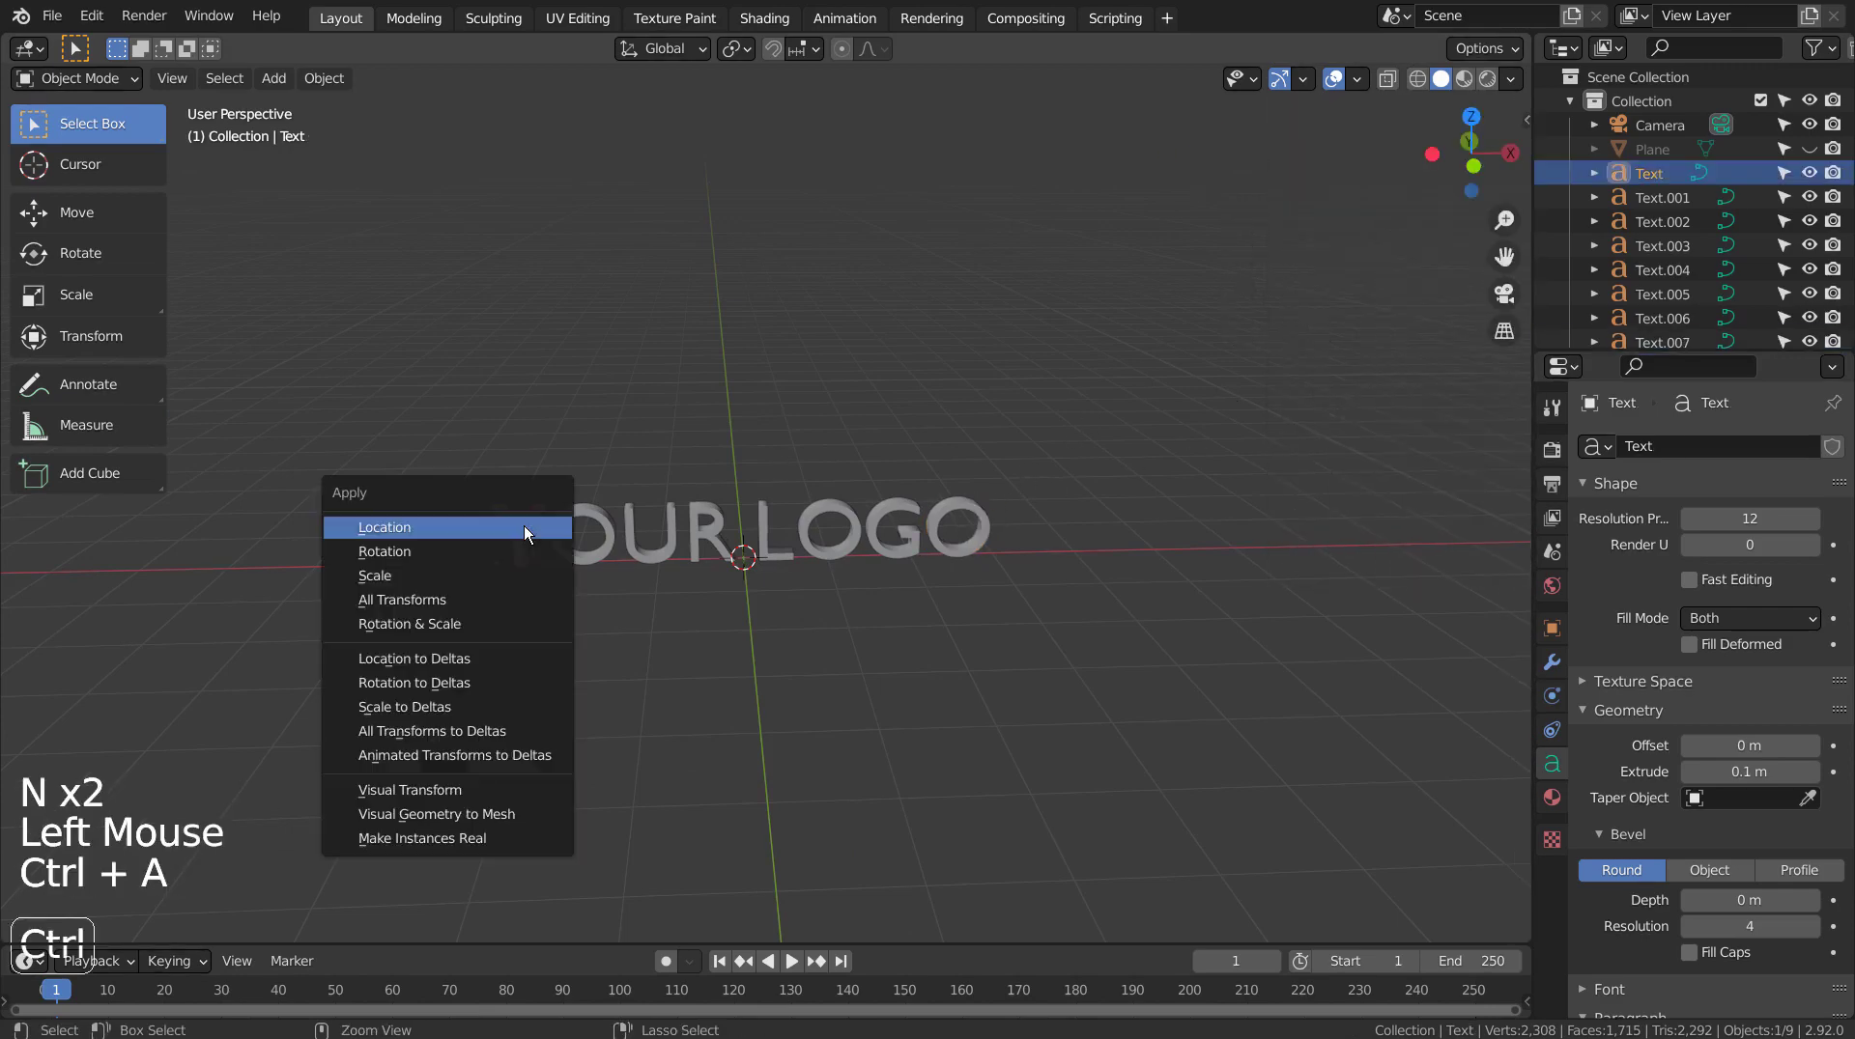
click(523, 525)
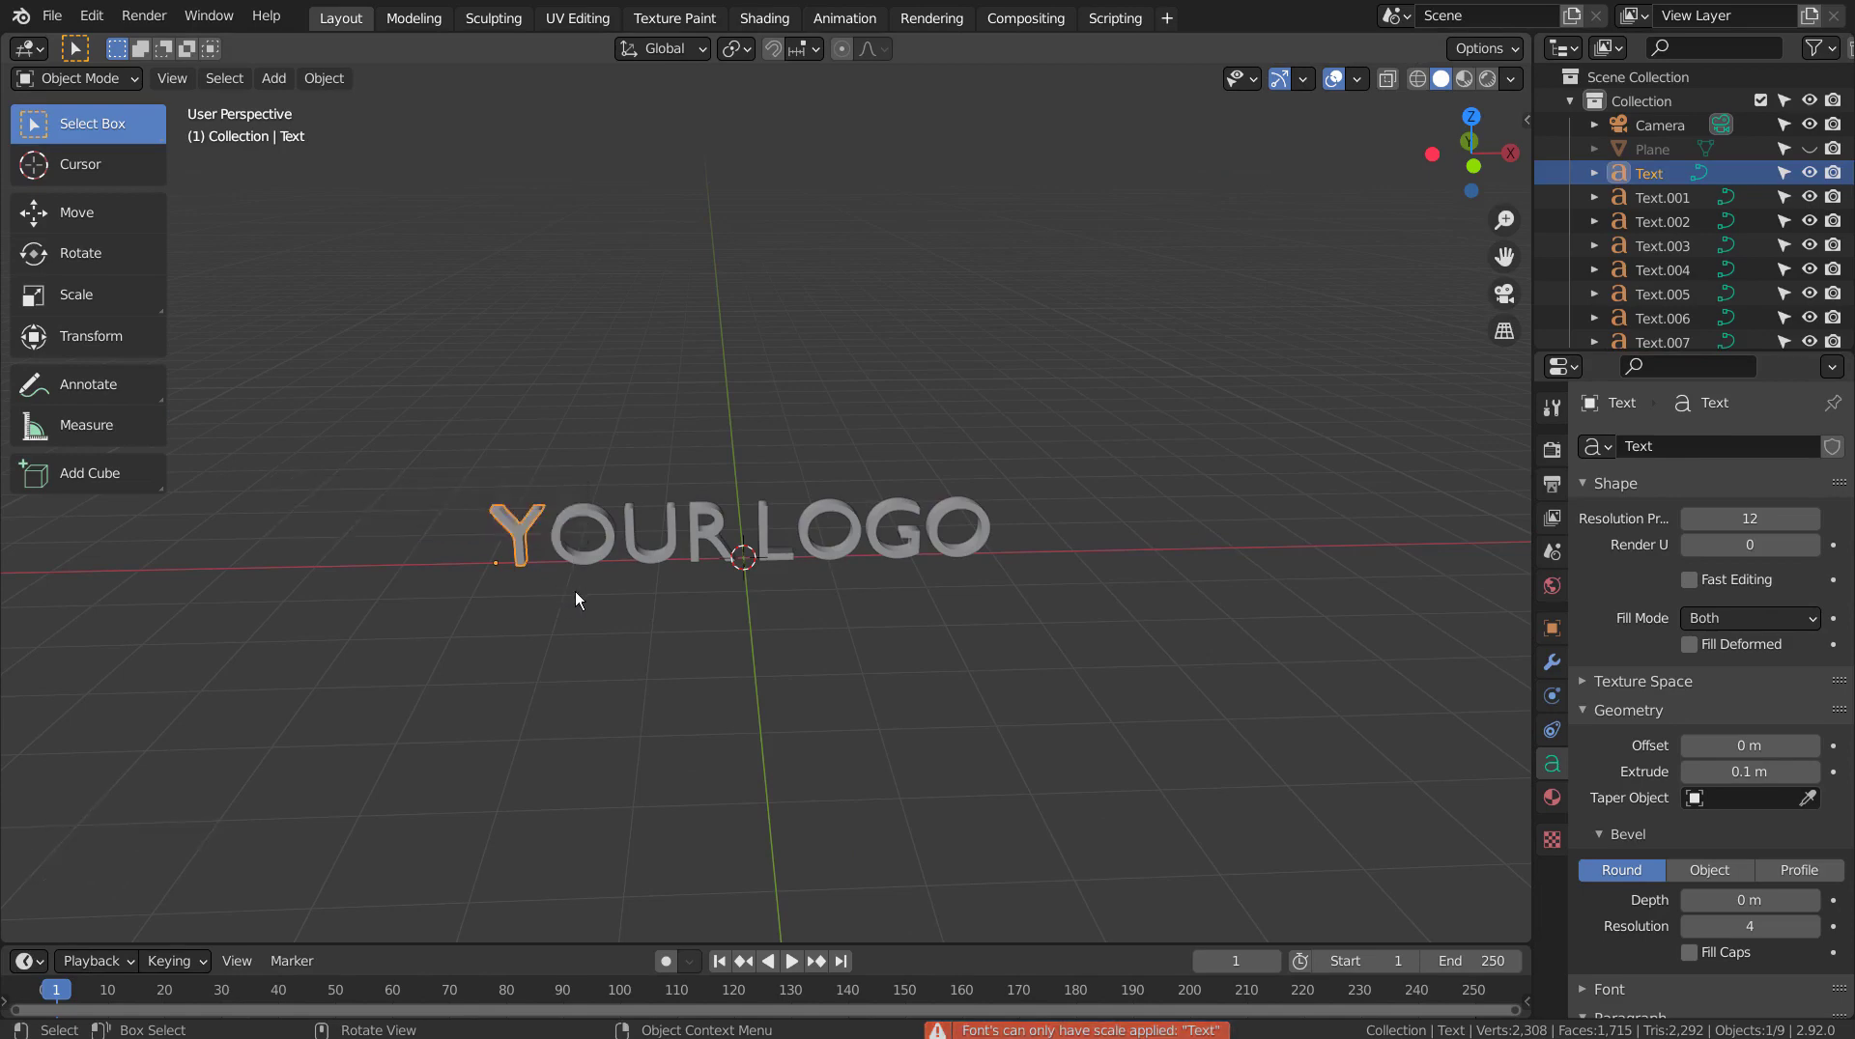
right_click(521, 537)
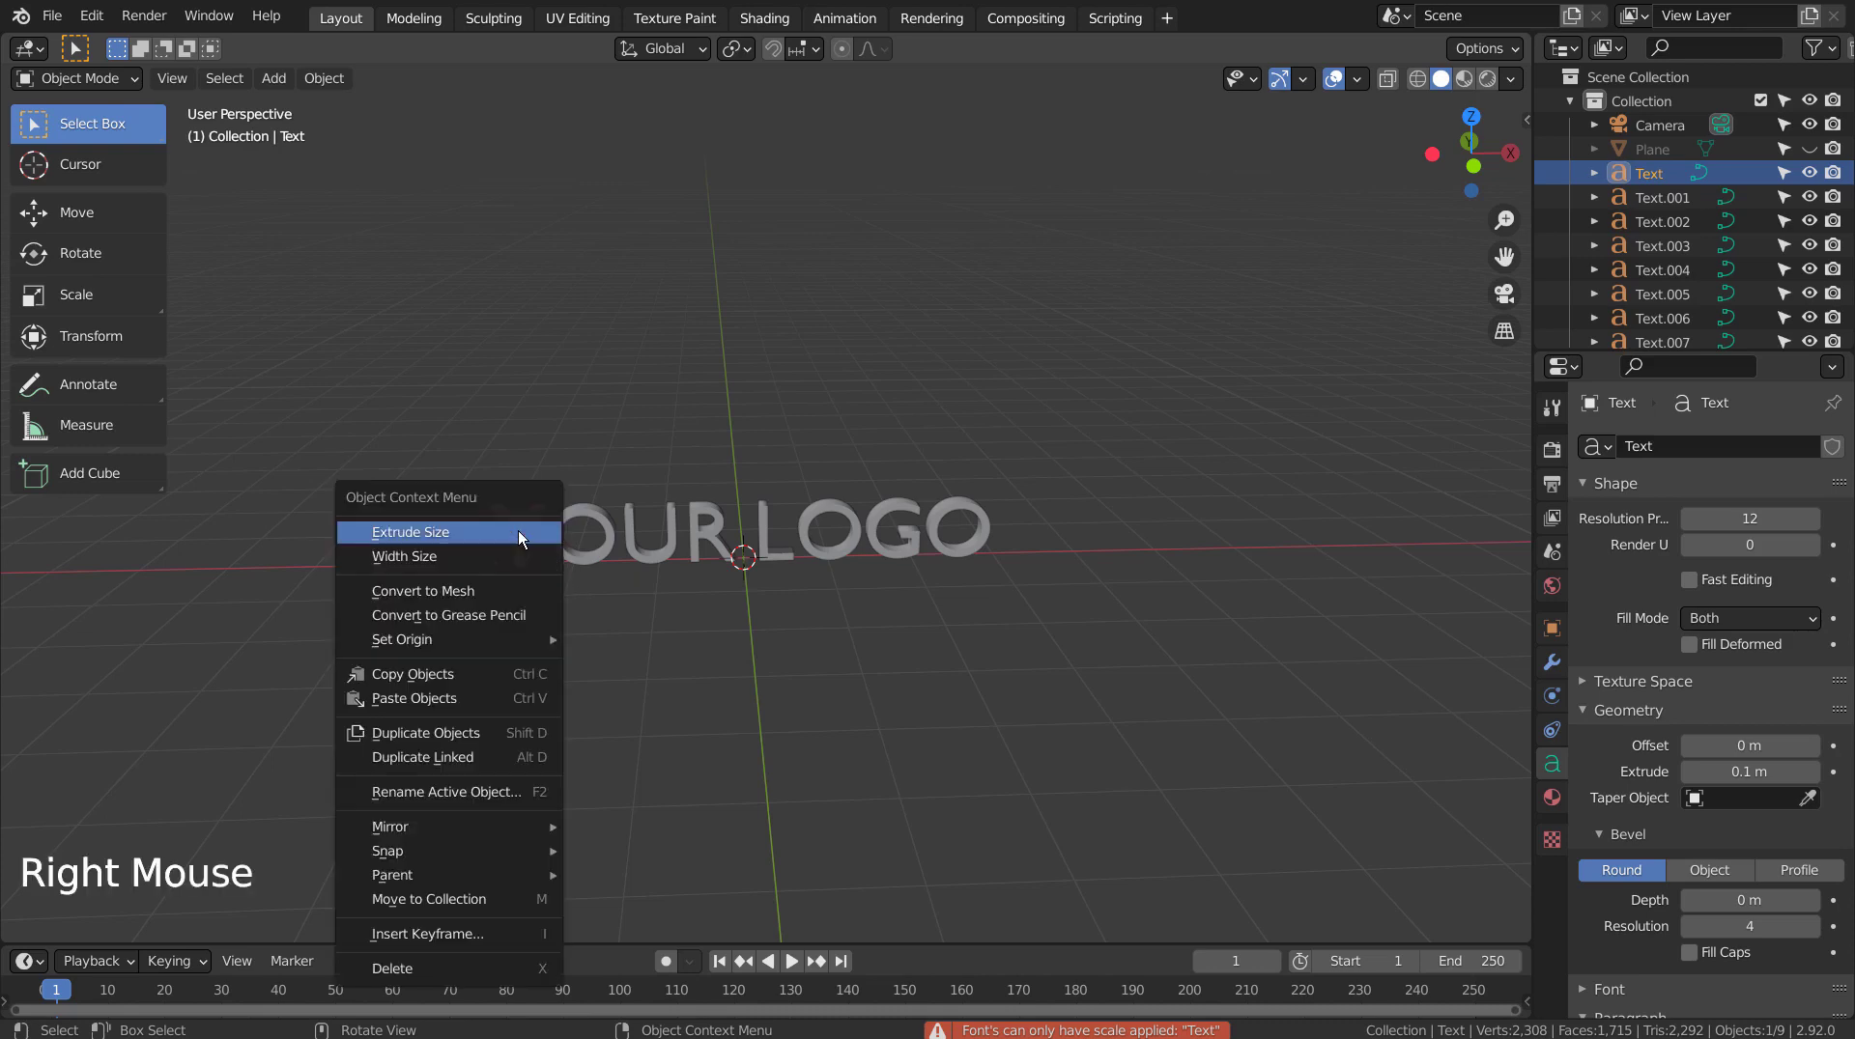
click(701, 619)
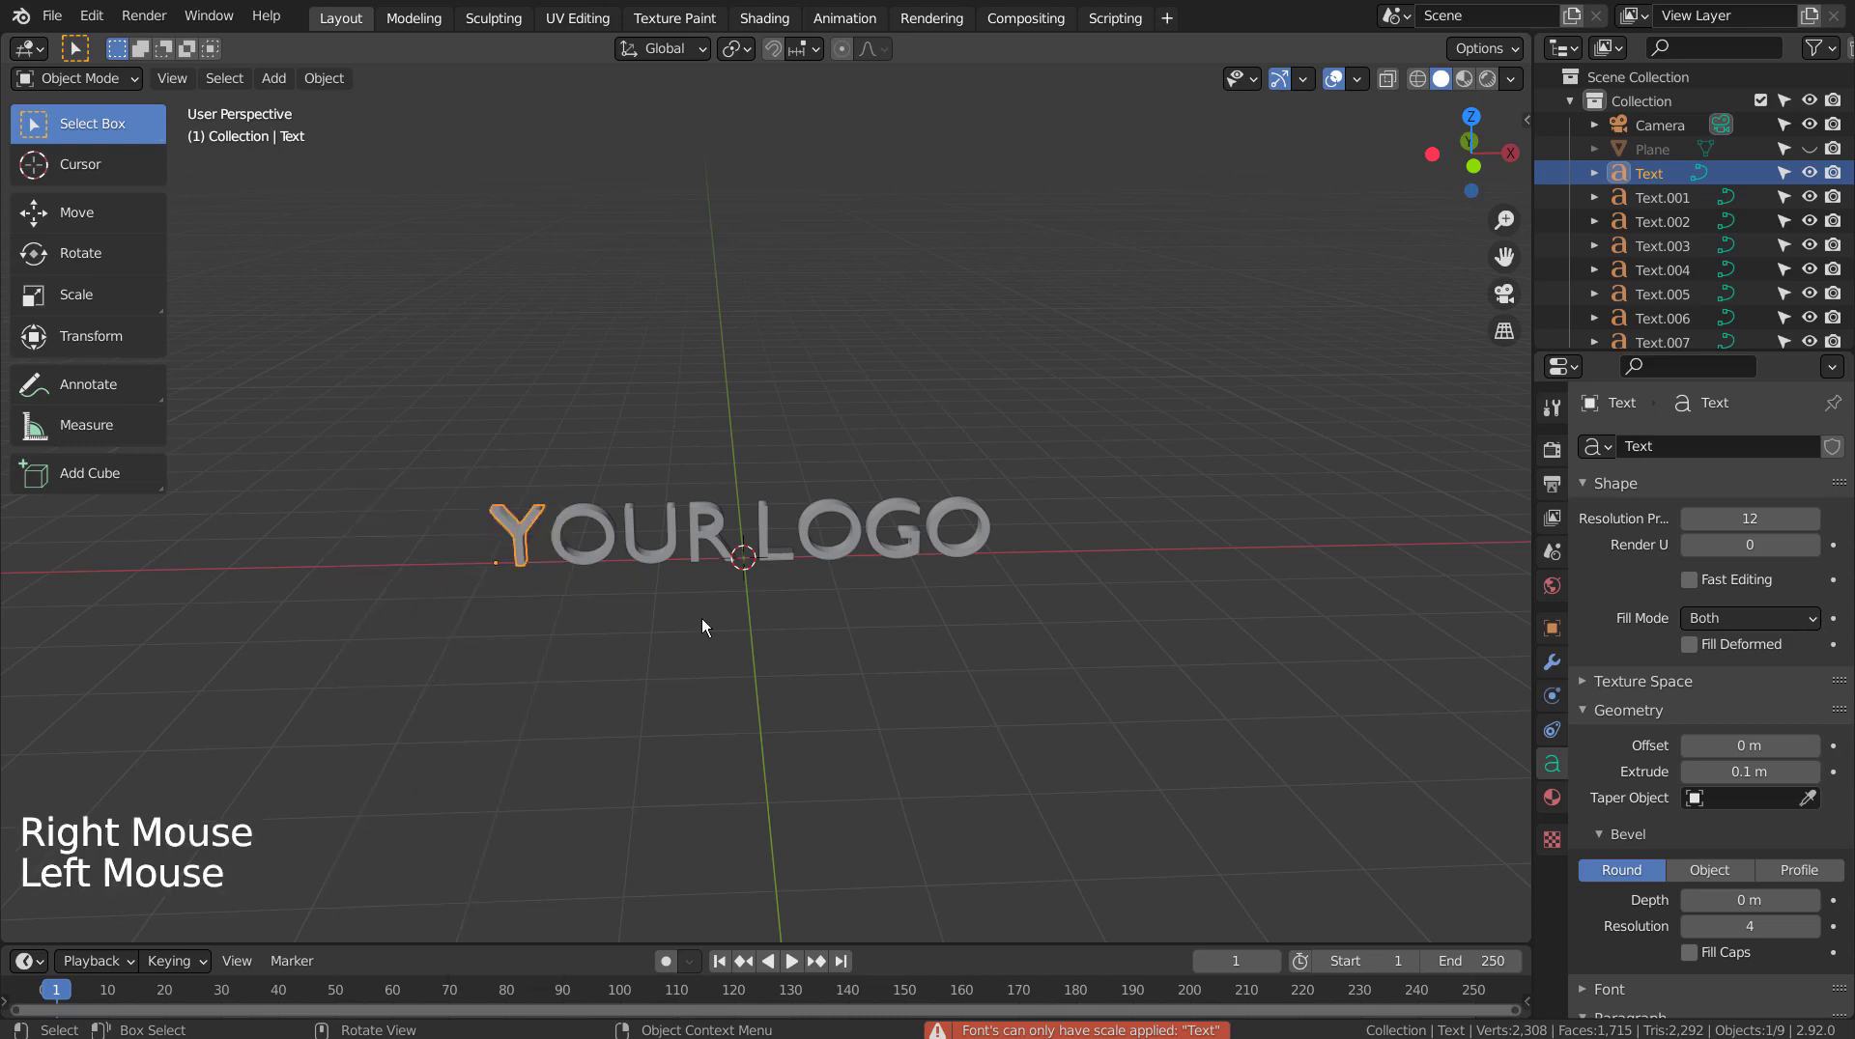
Convert the Y, O, U and R text objects of YOUR to meshes, one letter at a time.
click(524, 536)
right_click(524, 535)
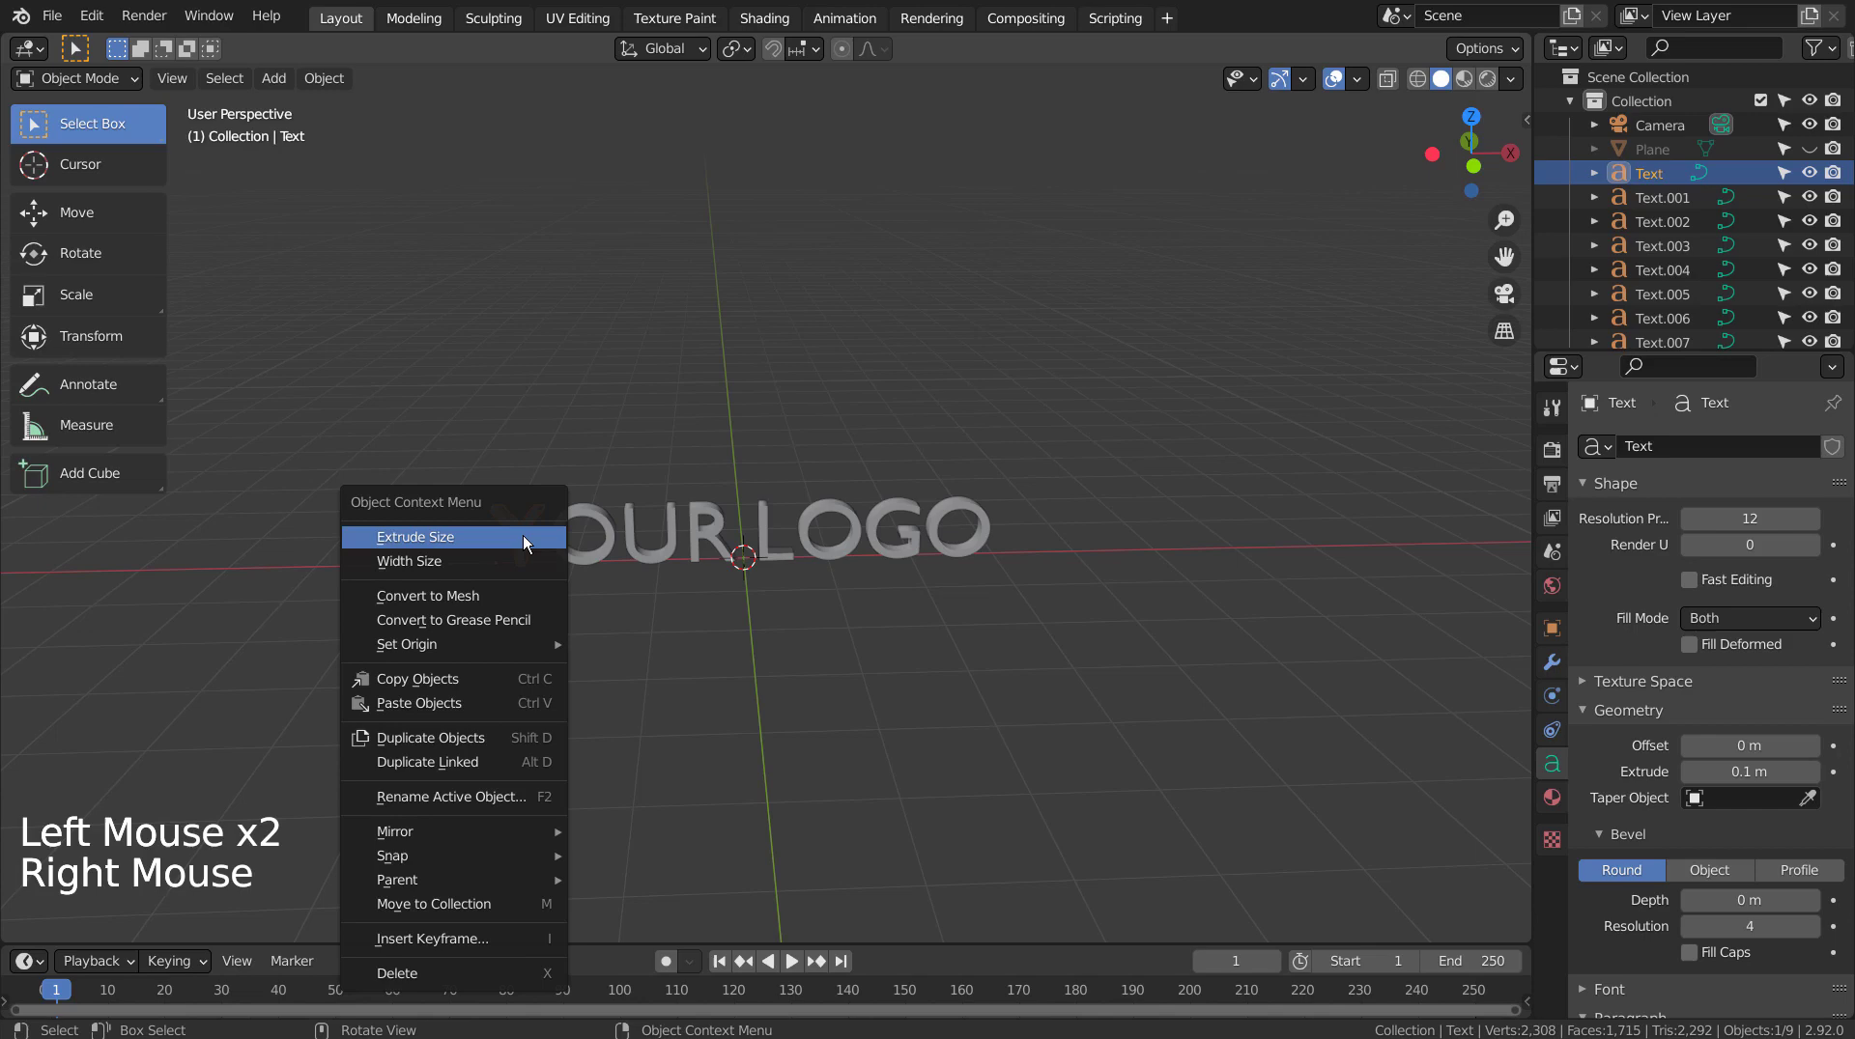
click(529, 596)
click(570, 509)
right_click(570, 510)
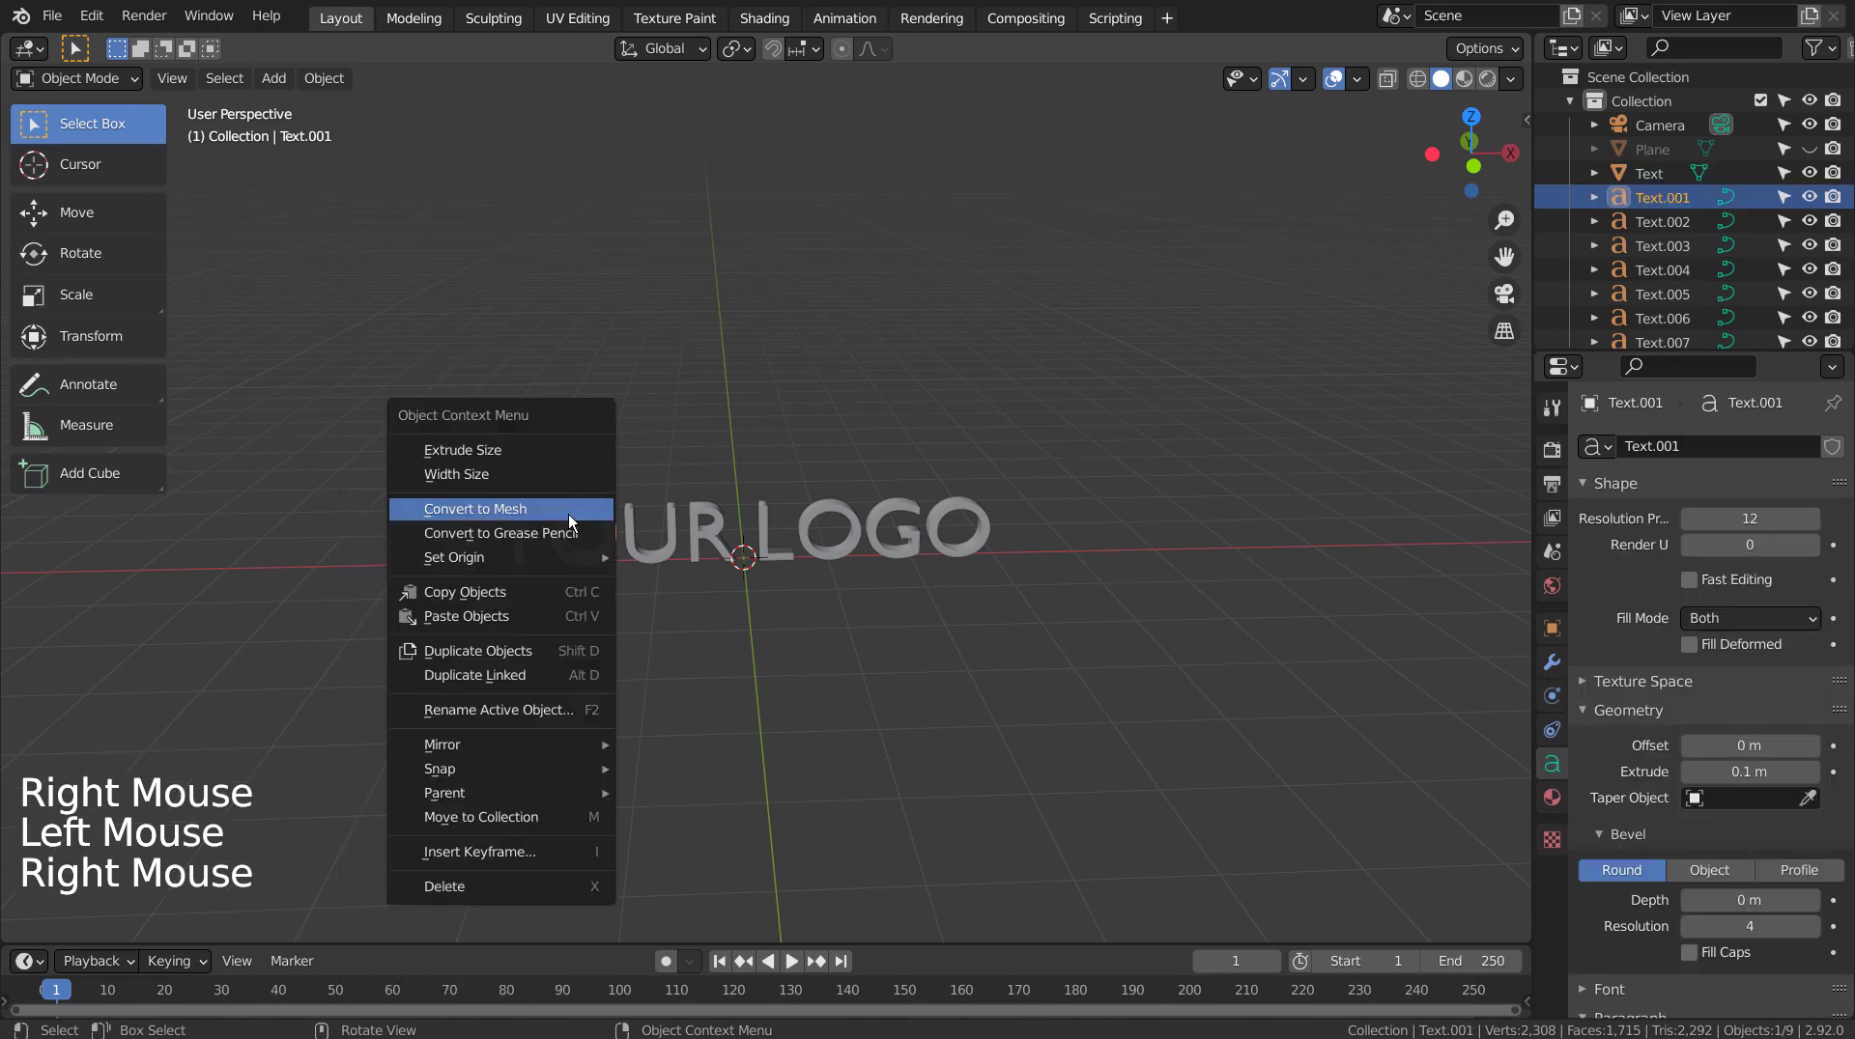
click(570, 509)
click(674, 512)
right_click(674, 512)
click(674, 512)
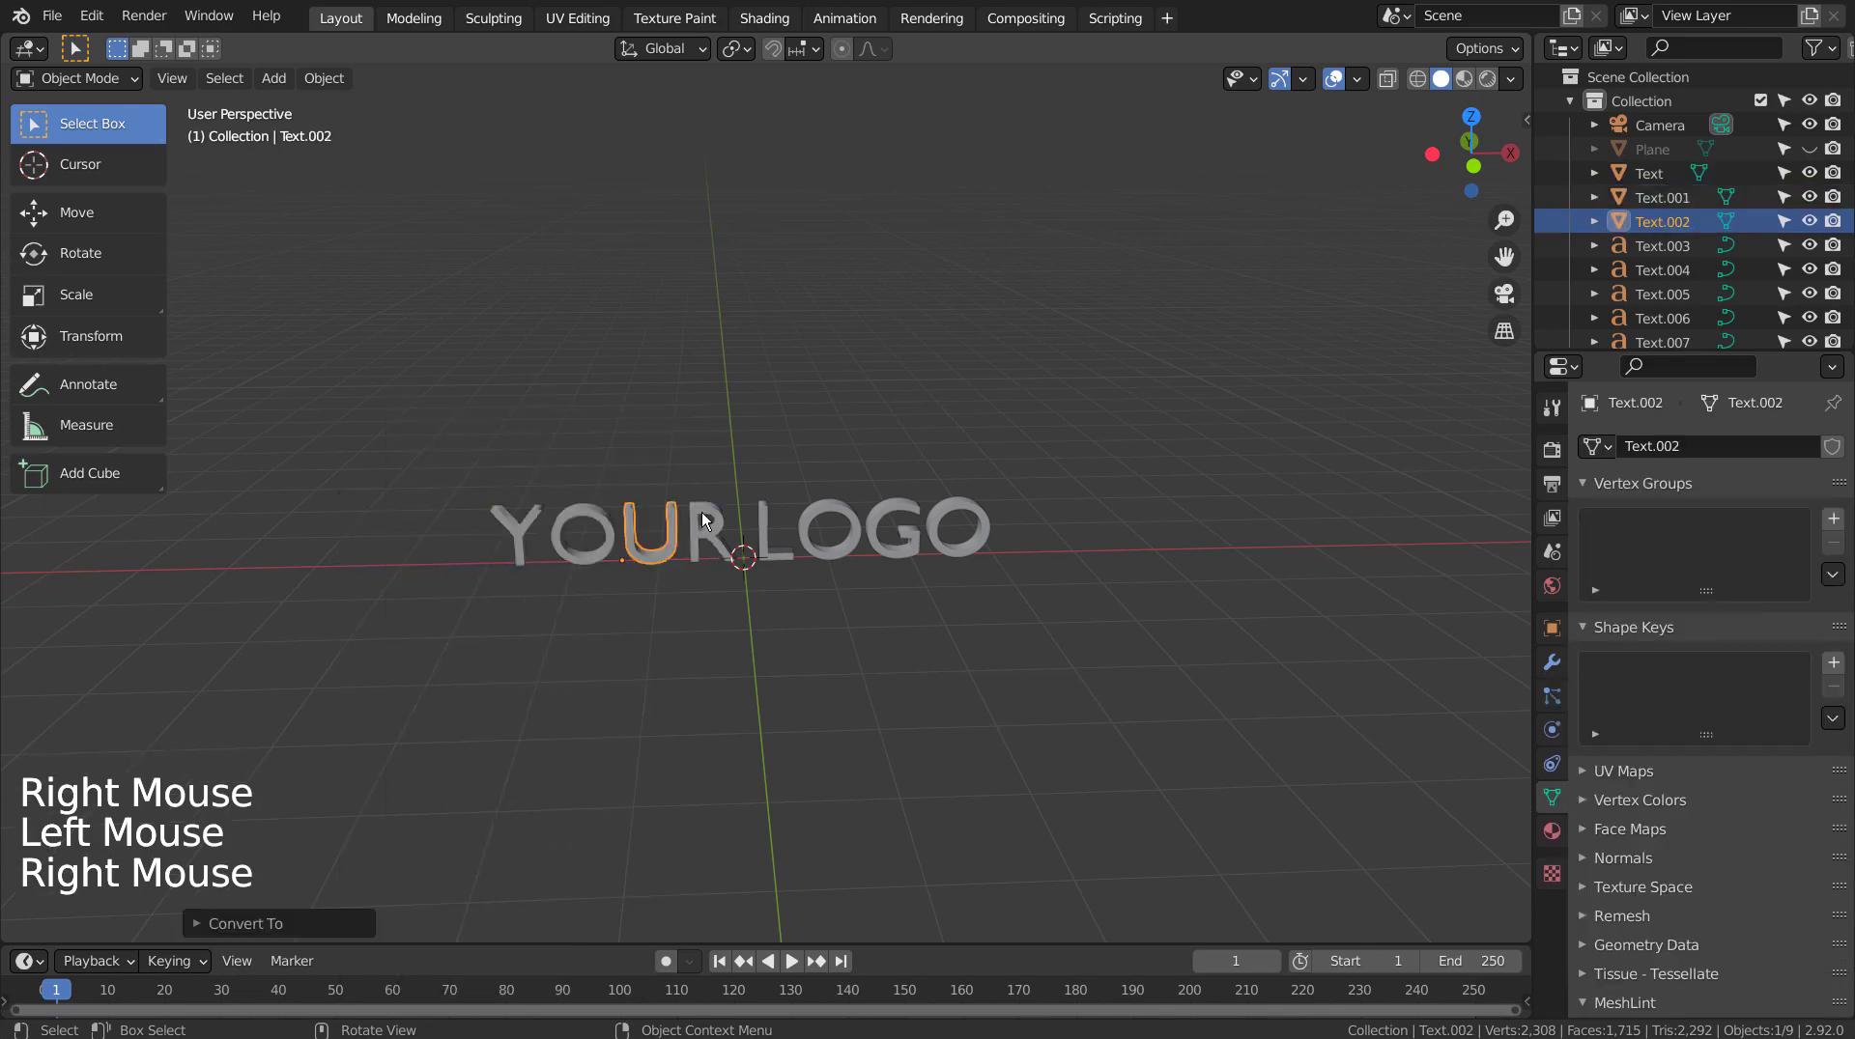
click(702, 512)
right_click(701, 512)
click(701, 512)
Convert the L, O, G and O text objects of LOGO to meshes, one letter at a time.
click(763, 512)
right_click(763, 512)
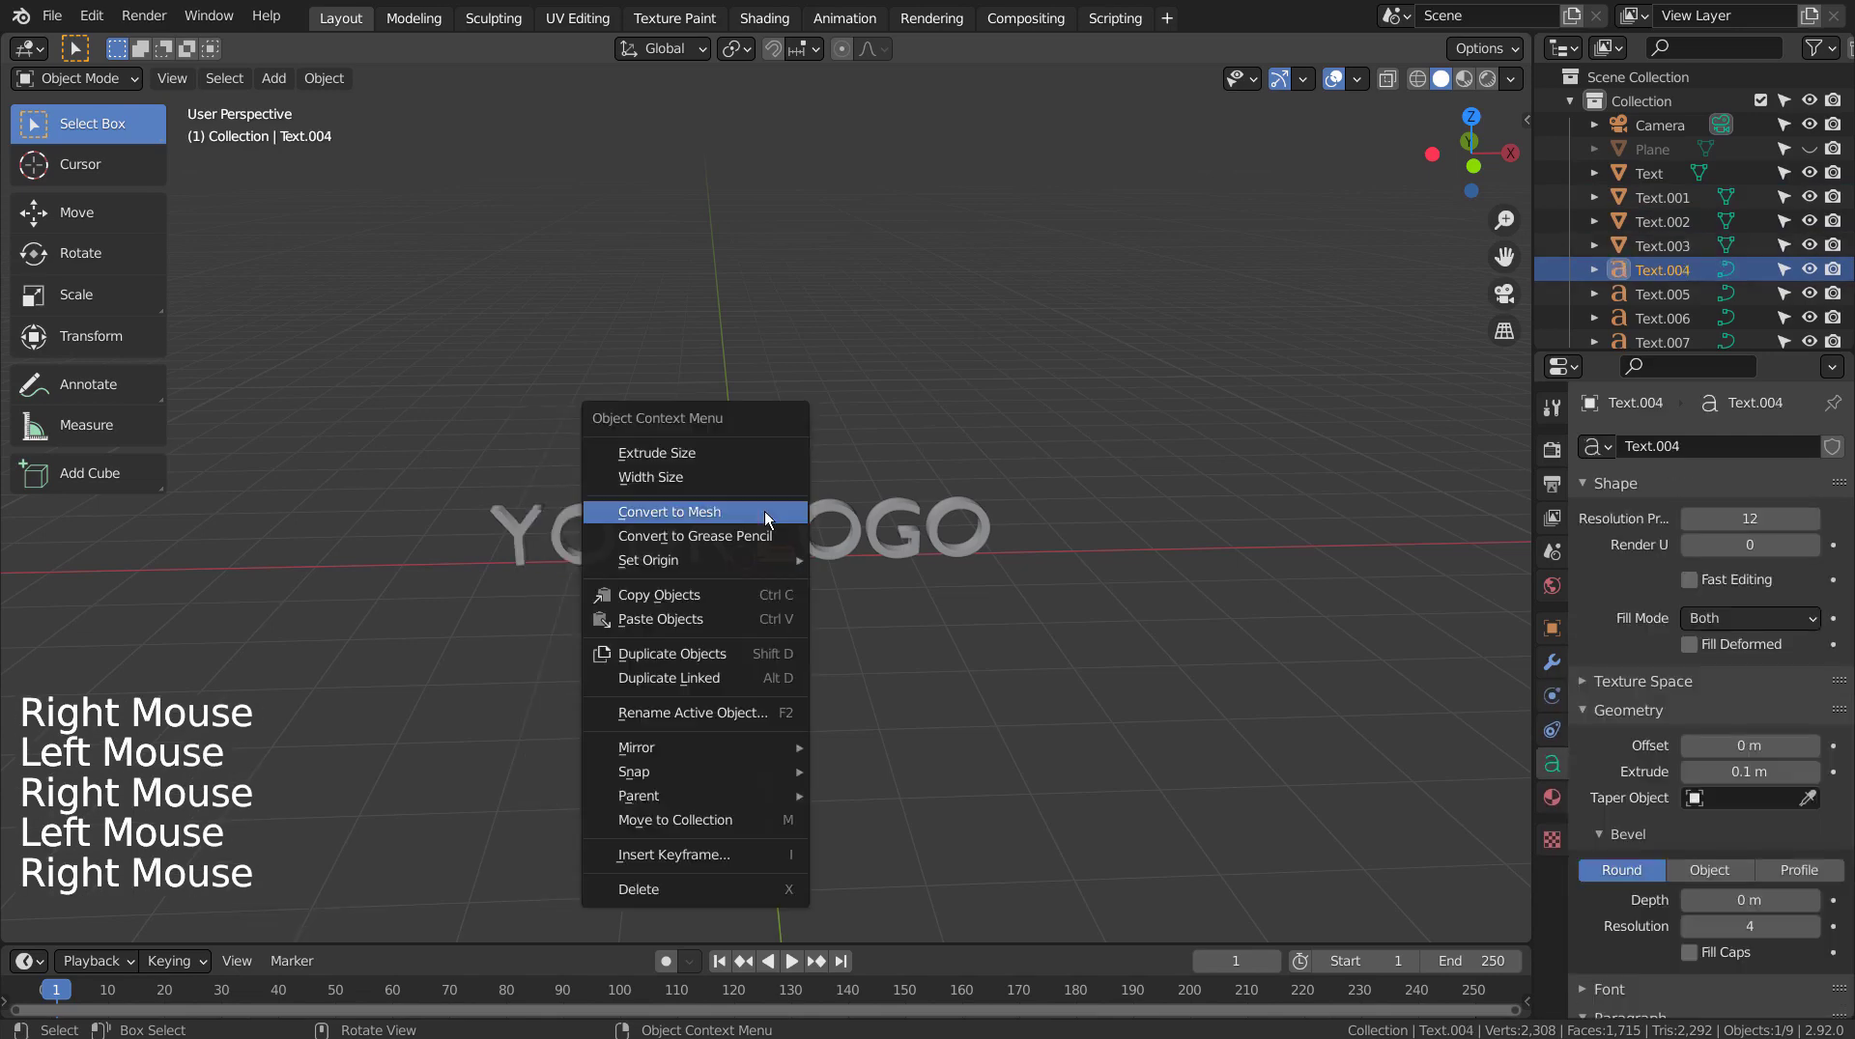
click(756, 508)
click(846, 516)
right_click(846, 516)
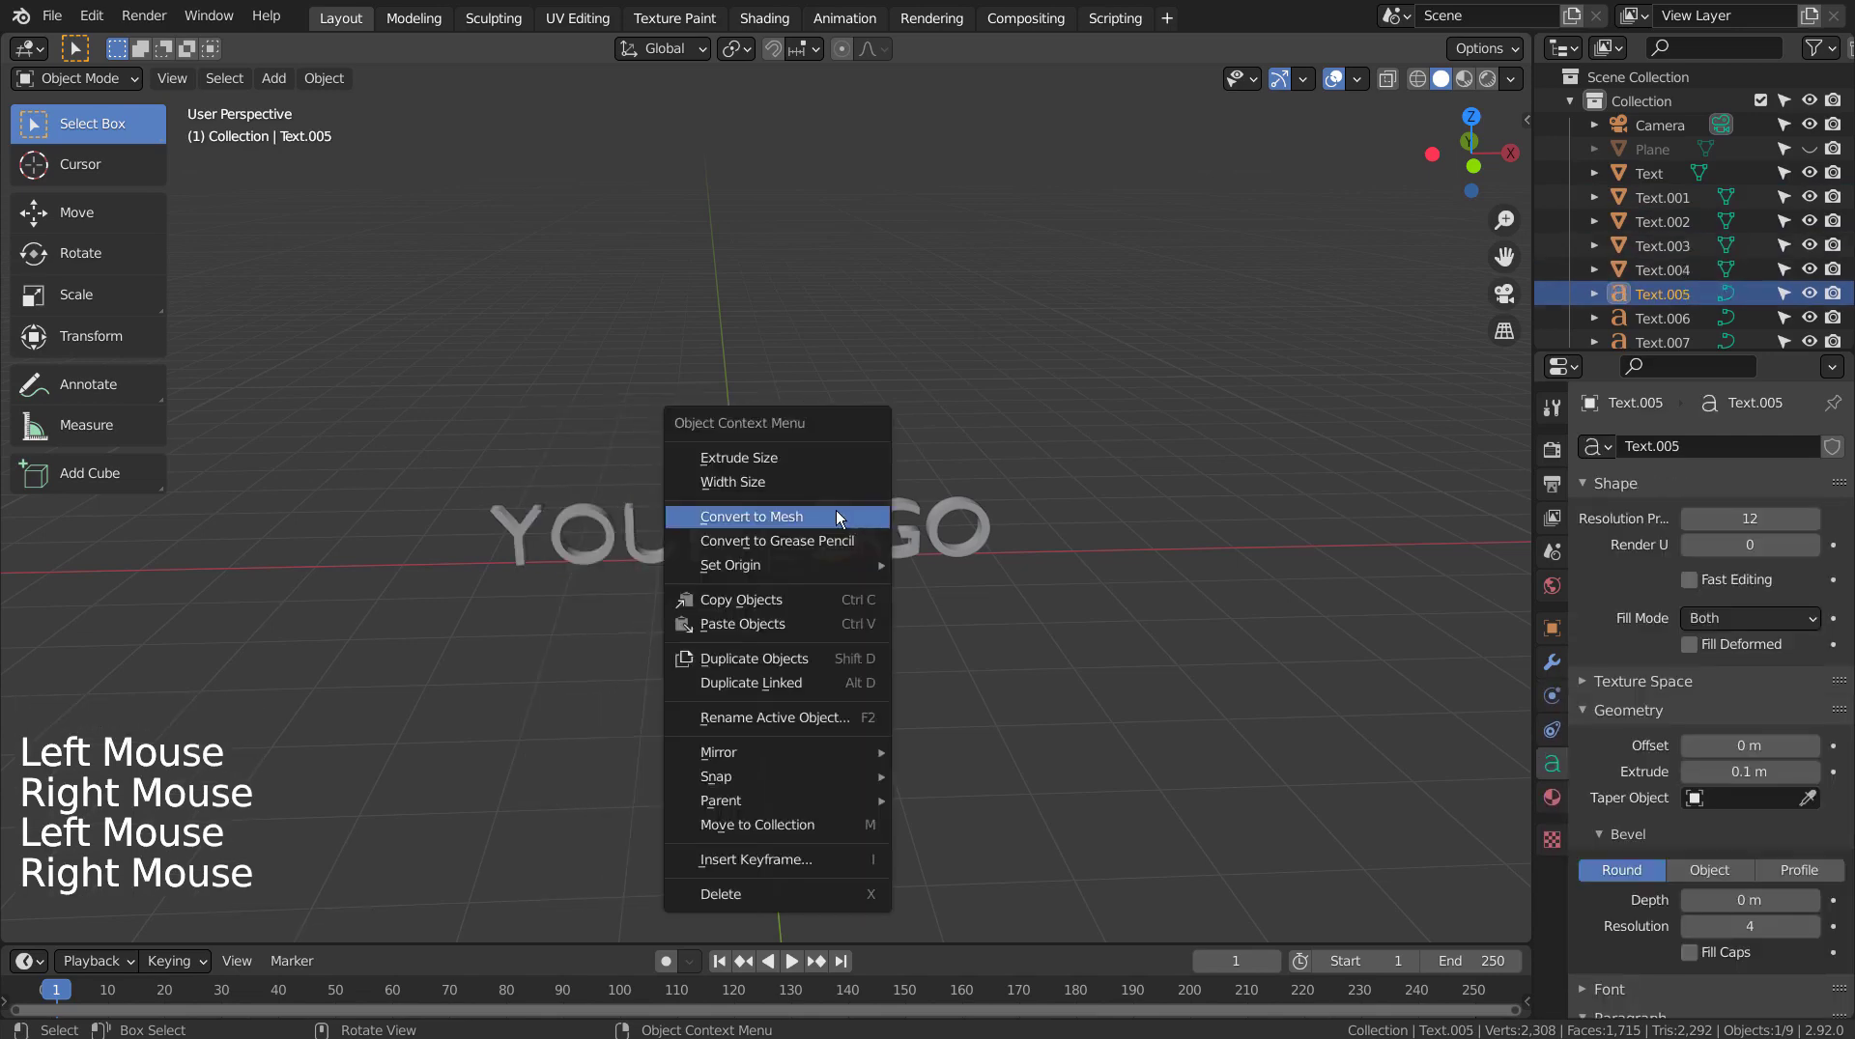
click(837, 510)
click(911, 510)
right_click(912, 510)
click(912, 513)
click(966, 507)
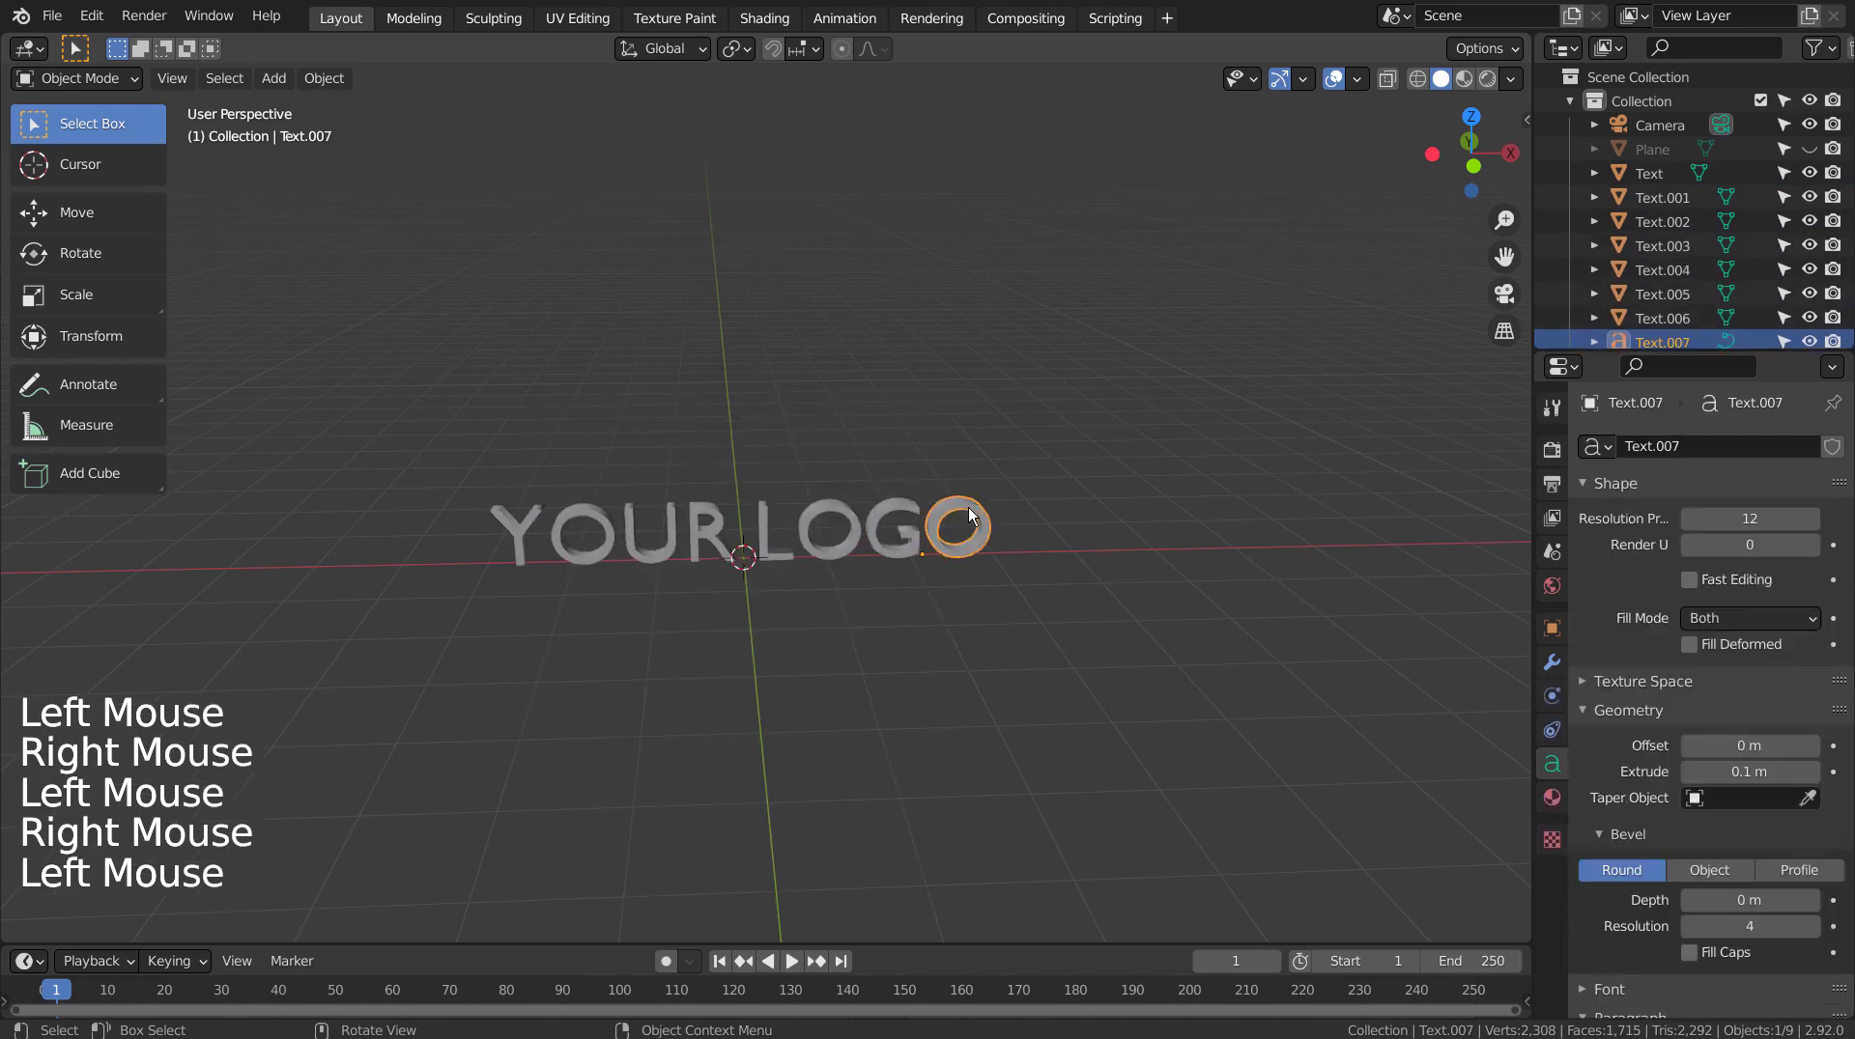
right_click(954, 506)
click(954, 506)
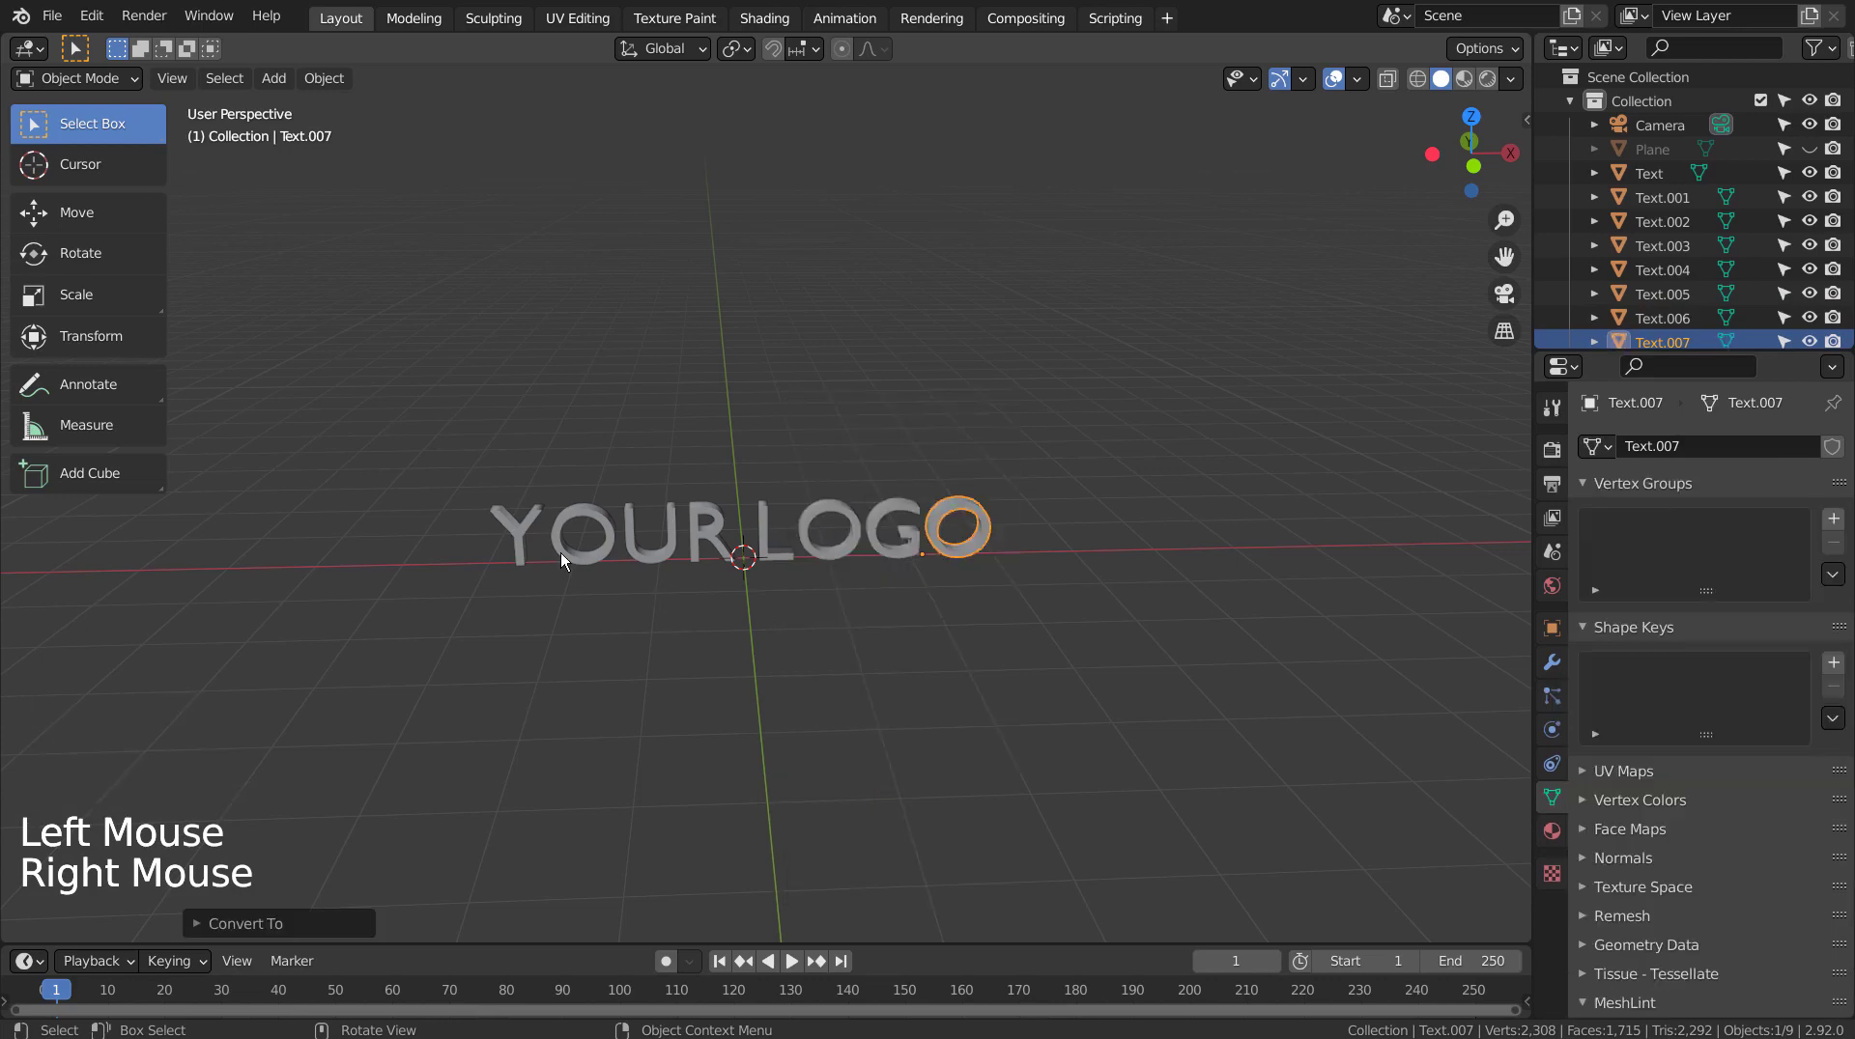
Apply all transforms to each of the four letter meshes in YOUR.
click(527, 549)
key(ctrl+a)
click(517, 624)
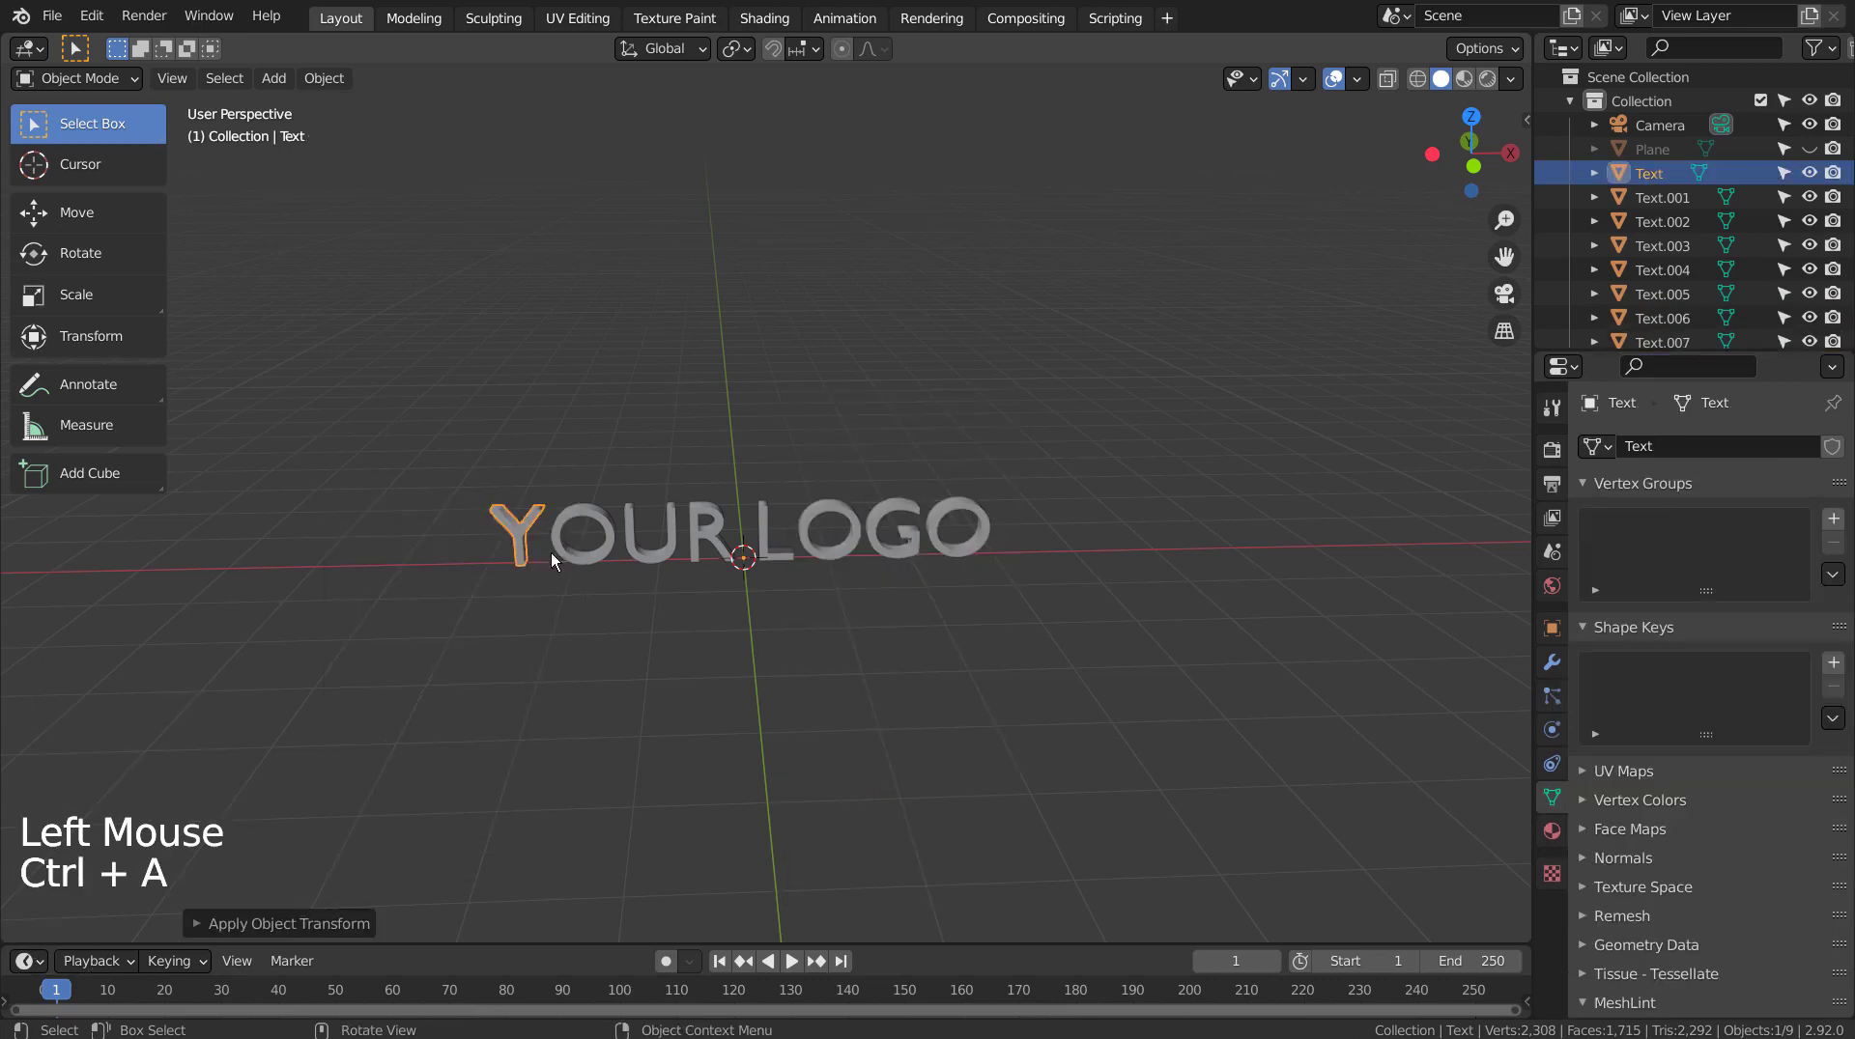
click(593, 504)
key(ctrl+a)
click(599, 505)
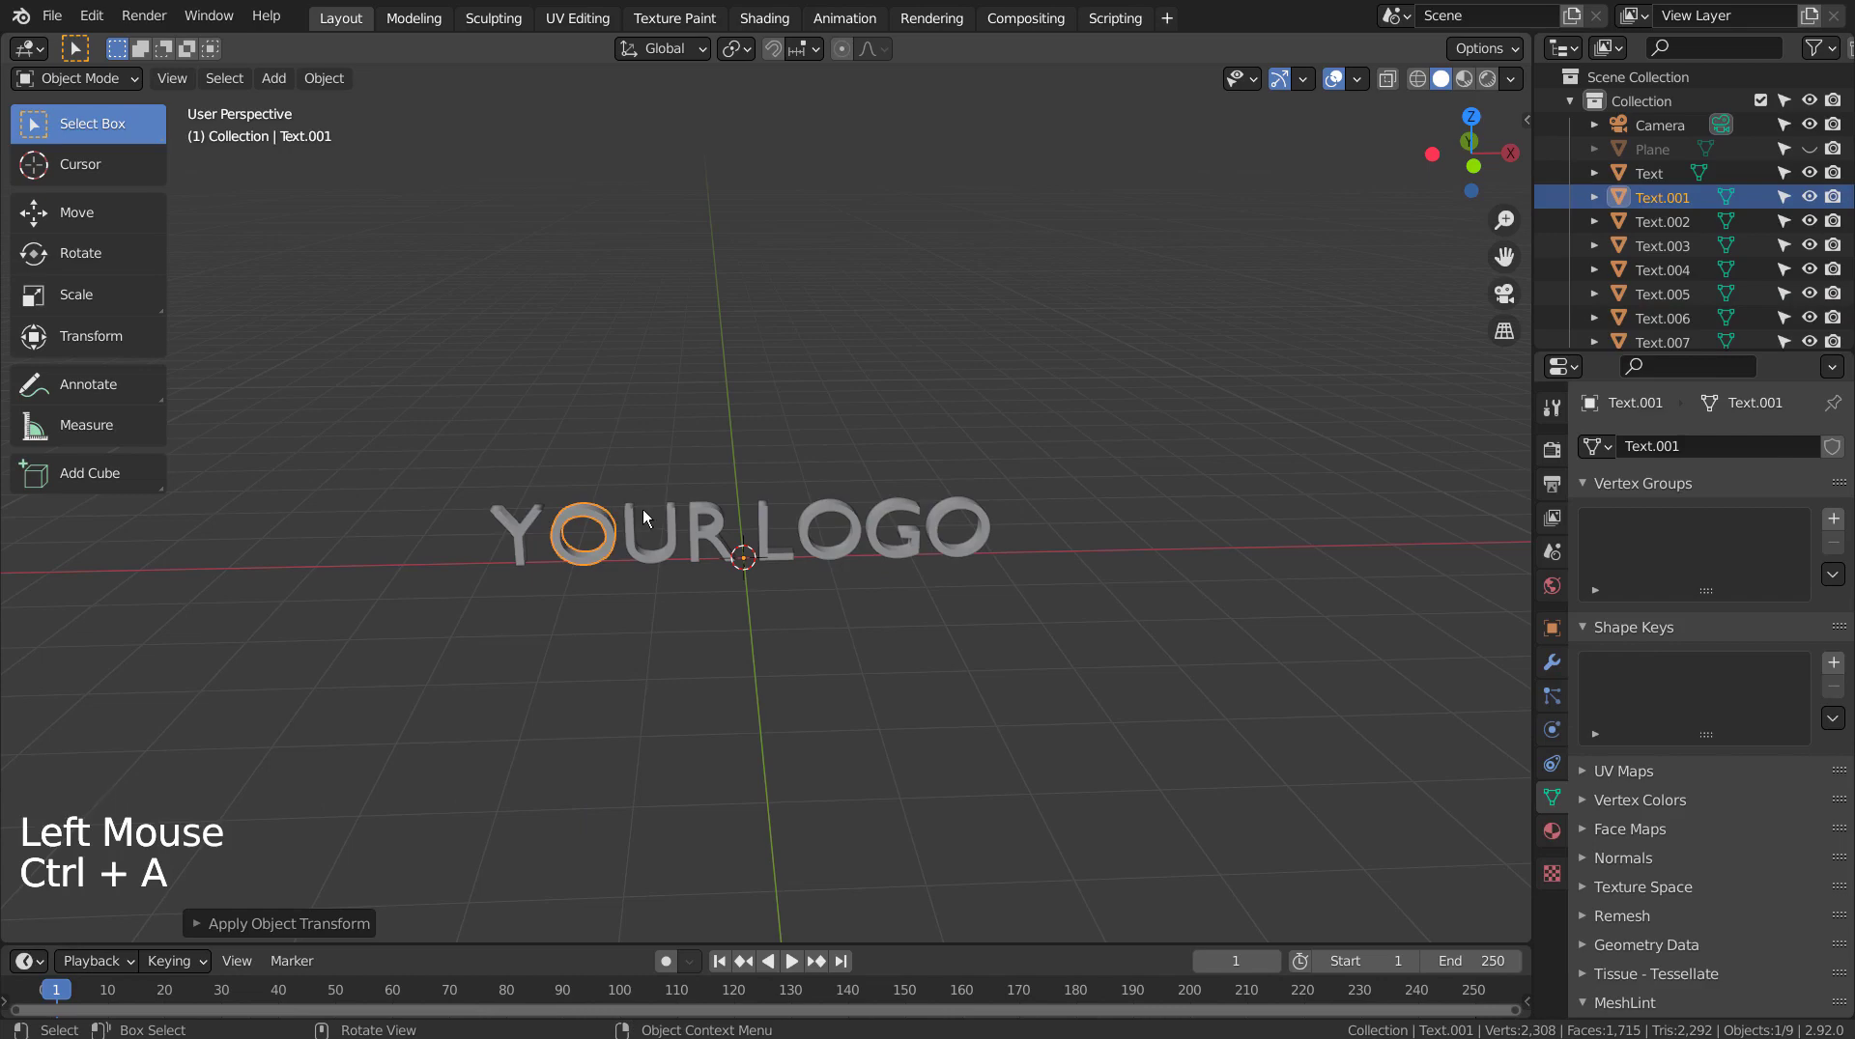
click(630, 531)
click(630, 531)
key(ctrl+a)
click(632, 531)
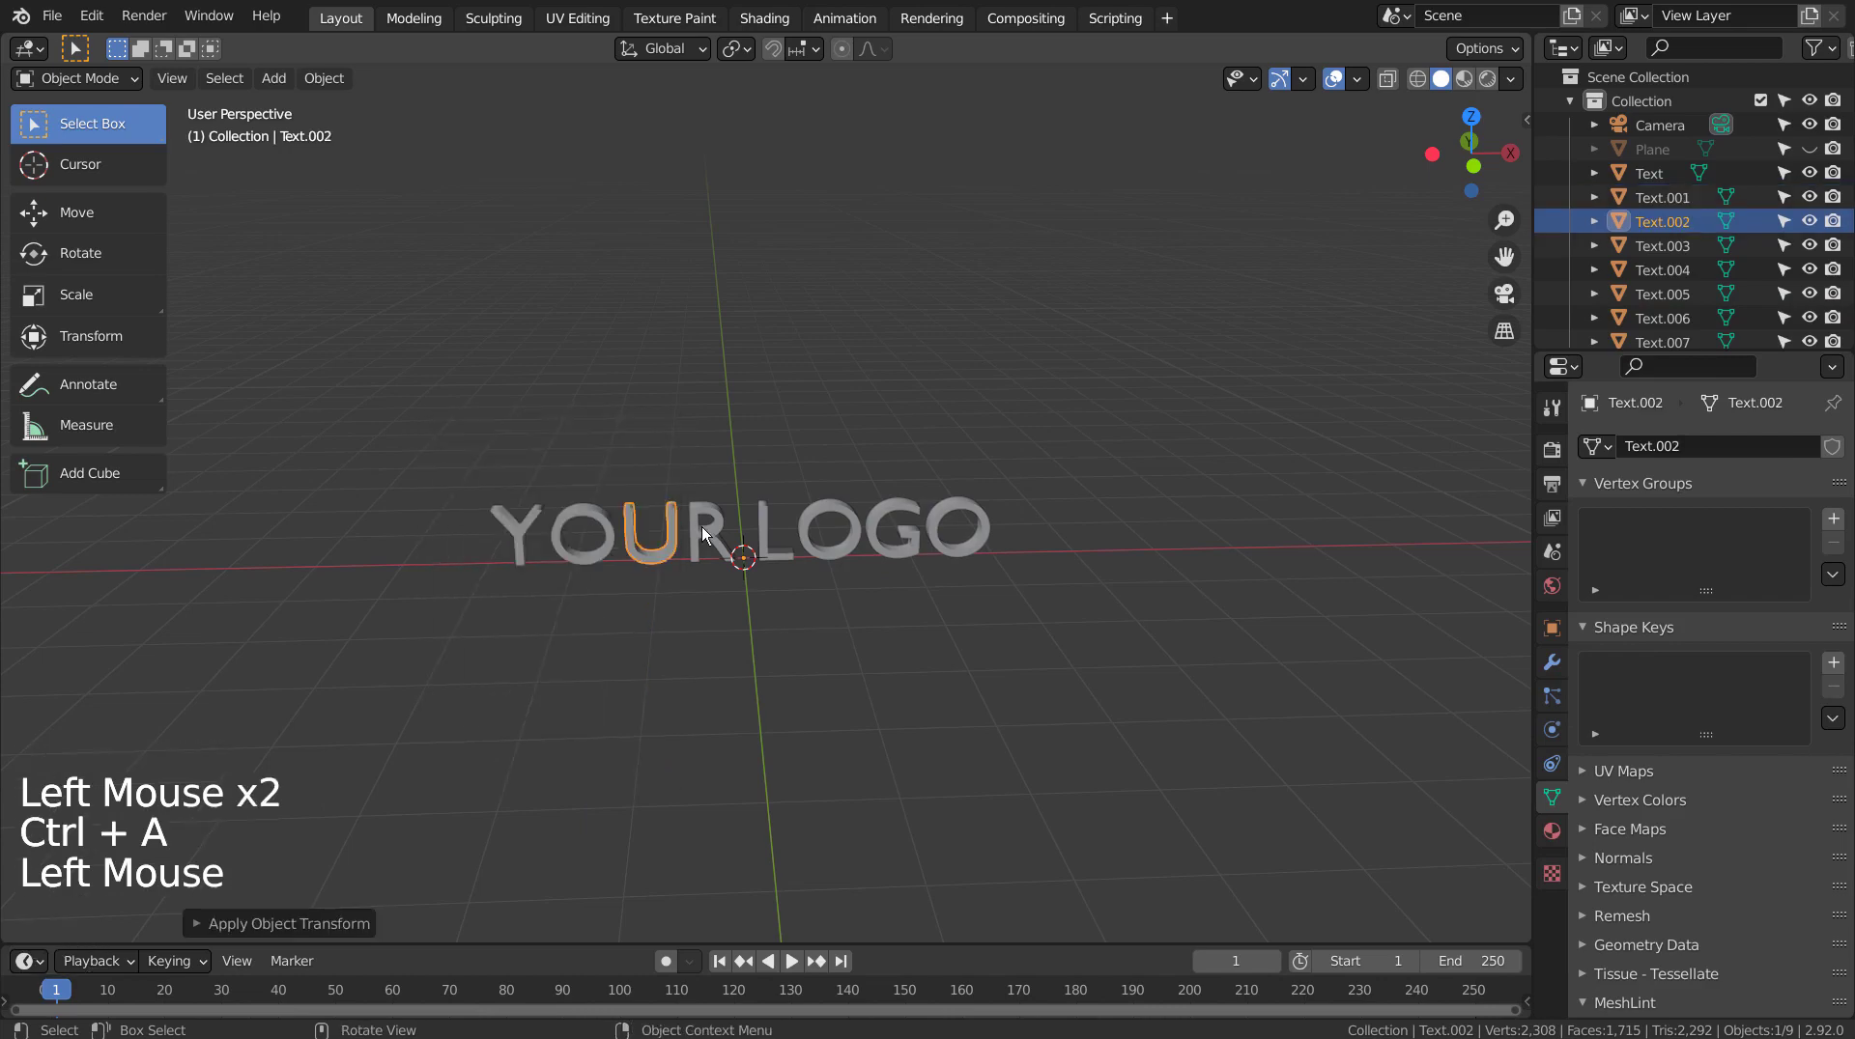
click(702, 526)
key(ctrl+a)
click(701, 526)
Apply all transforms to each of the four letter meshes in LOGO.
click(765, 518)
key(ctrl+a)
click(765, 518)
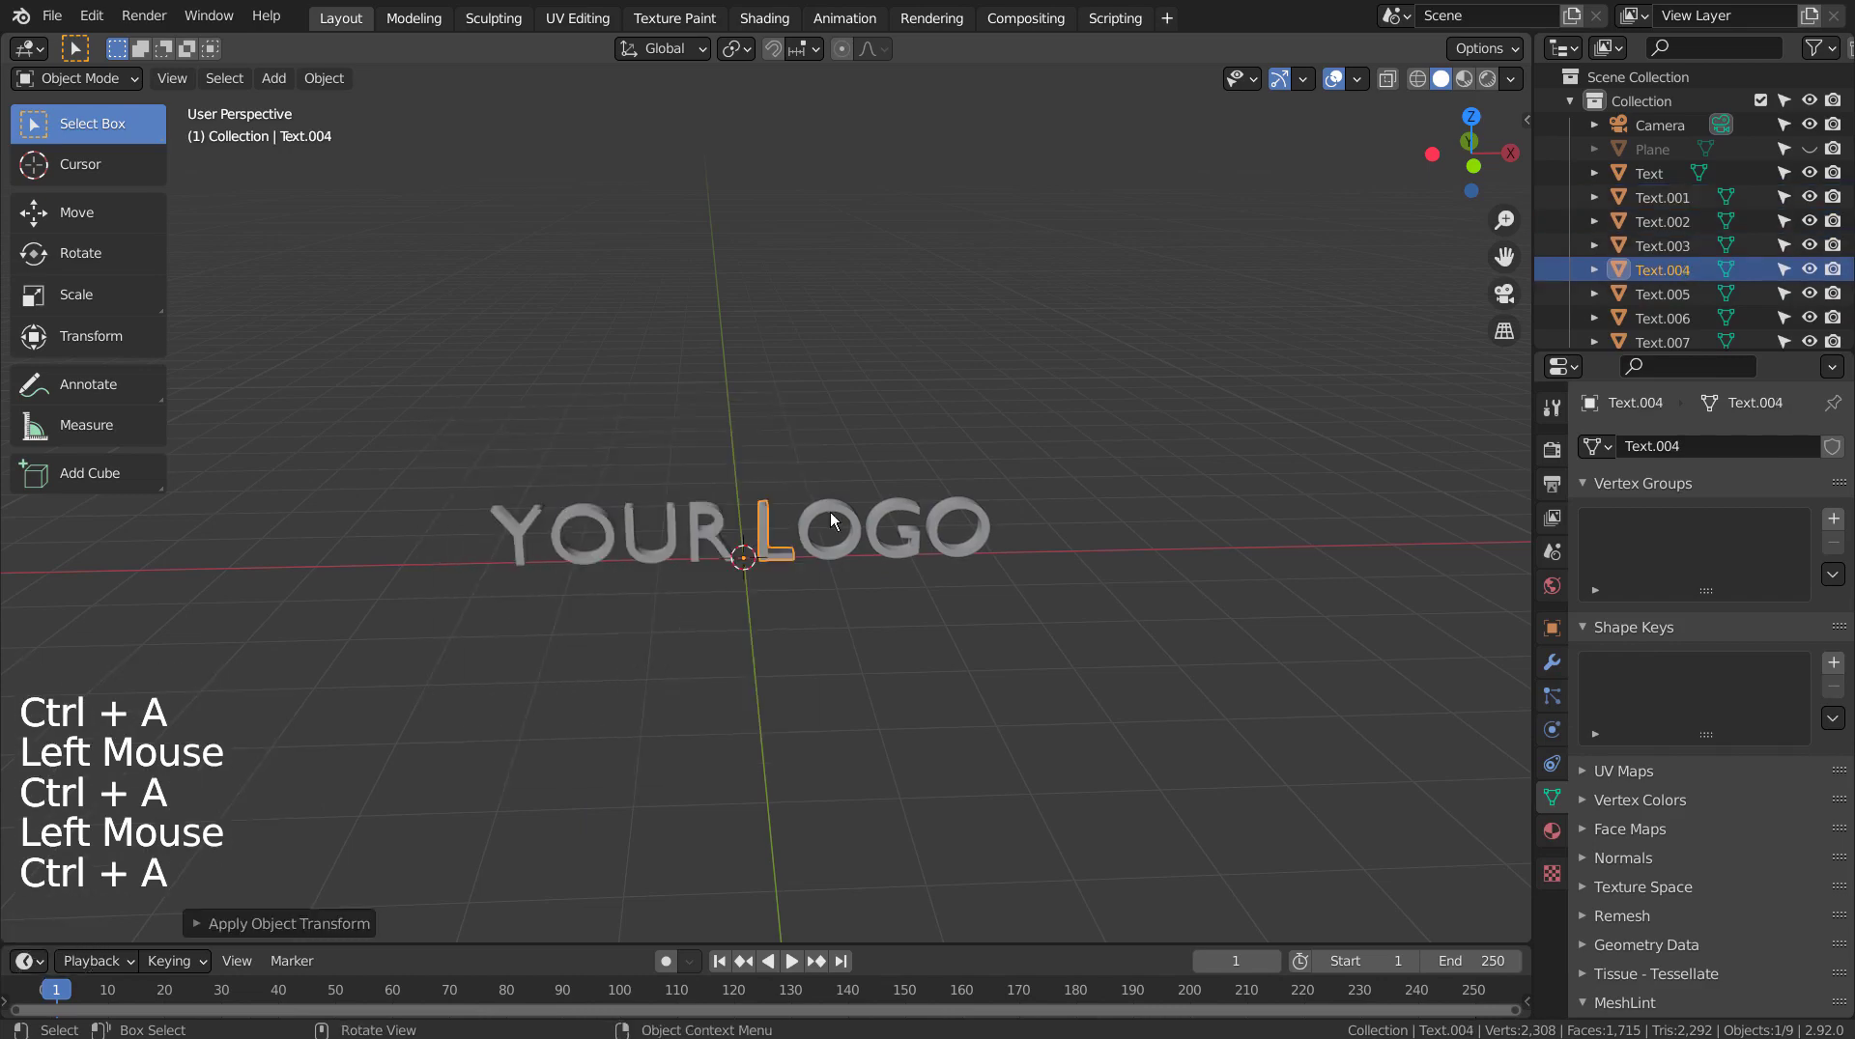
click(831, 512)
key(ctrl+a)
click(840, 519)
click(918, 505)
key(ctrl+a)
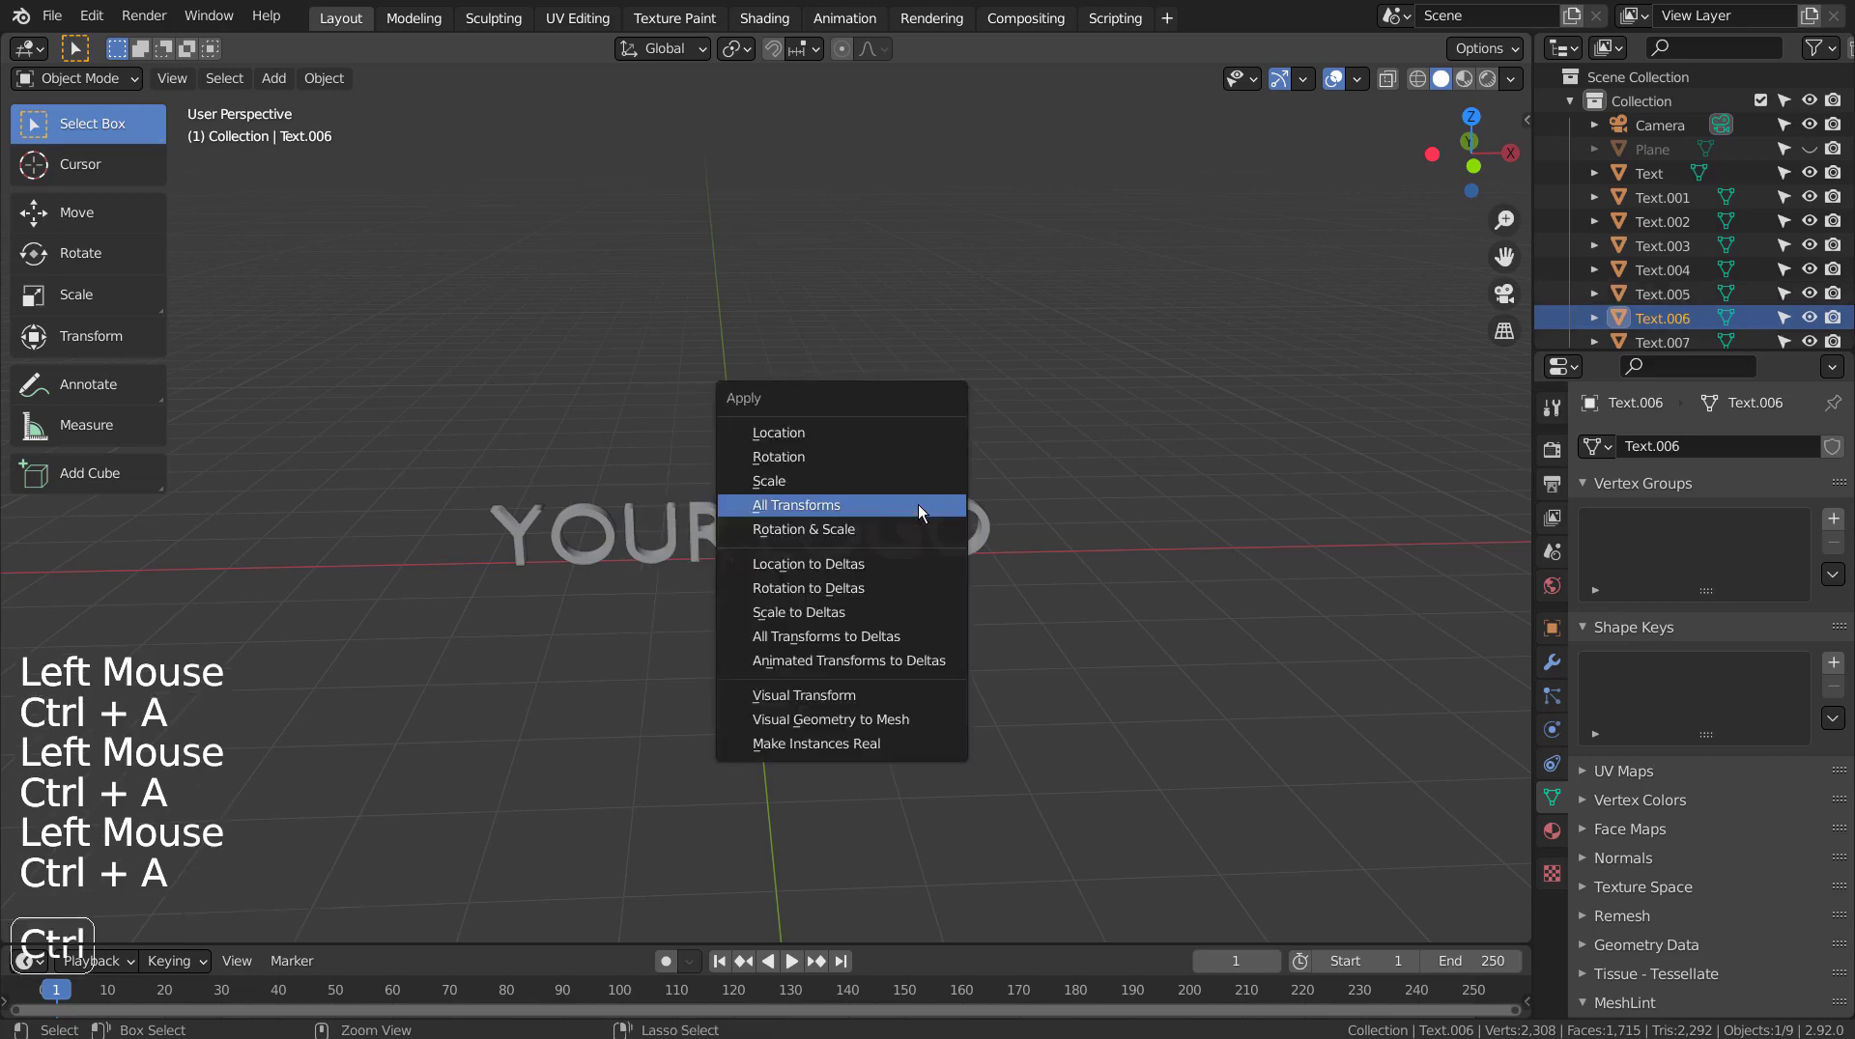
click(918, 504)
click(947, 504)
key(ctrl+a)
click(949, 504)
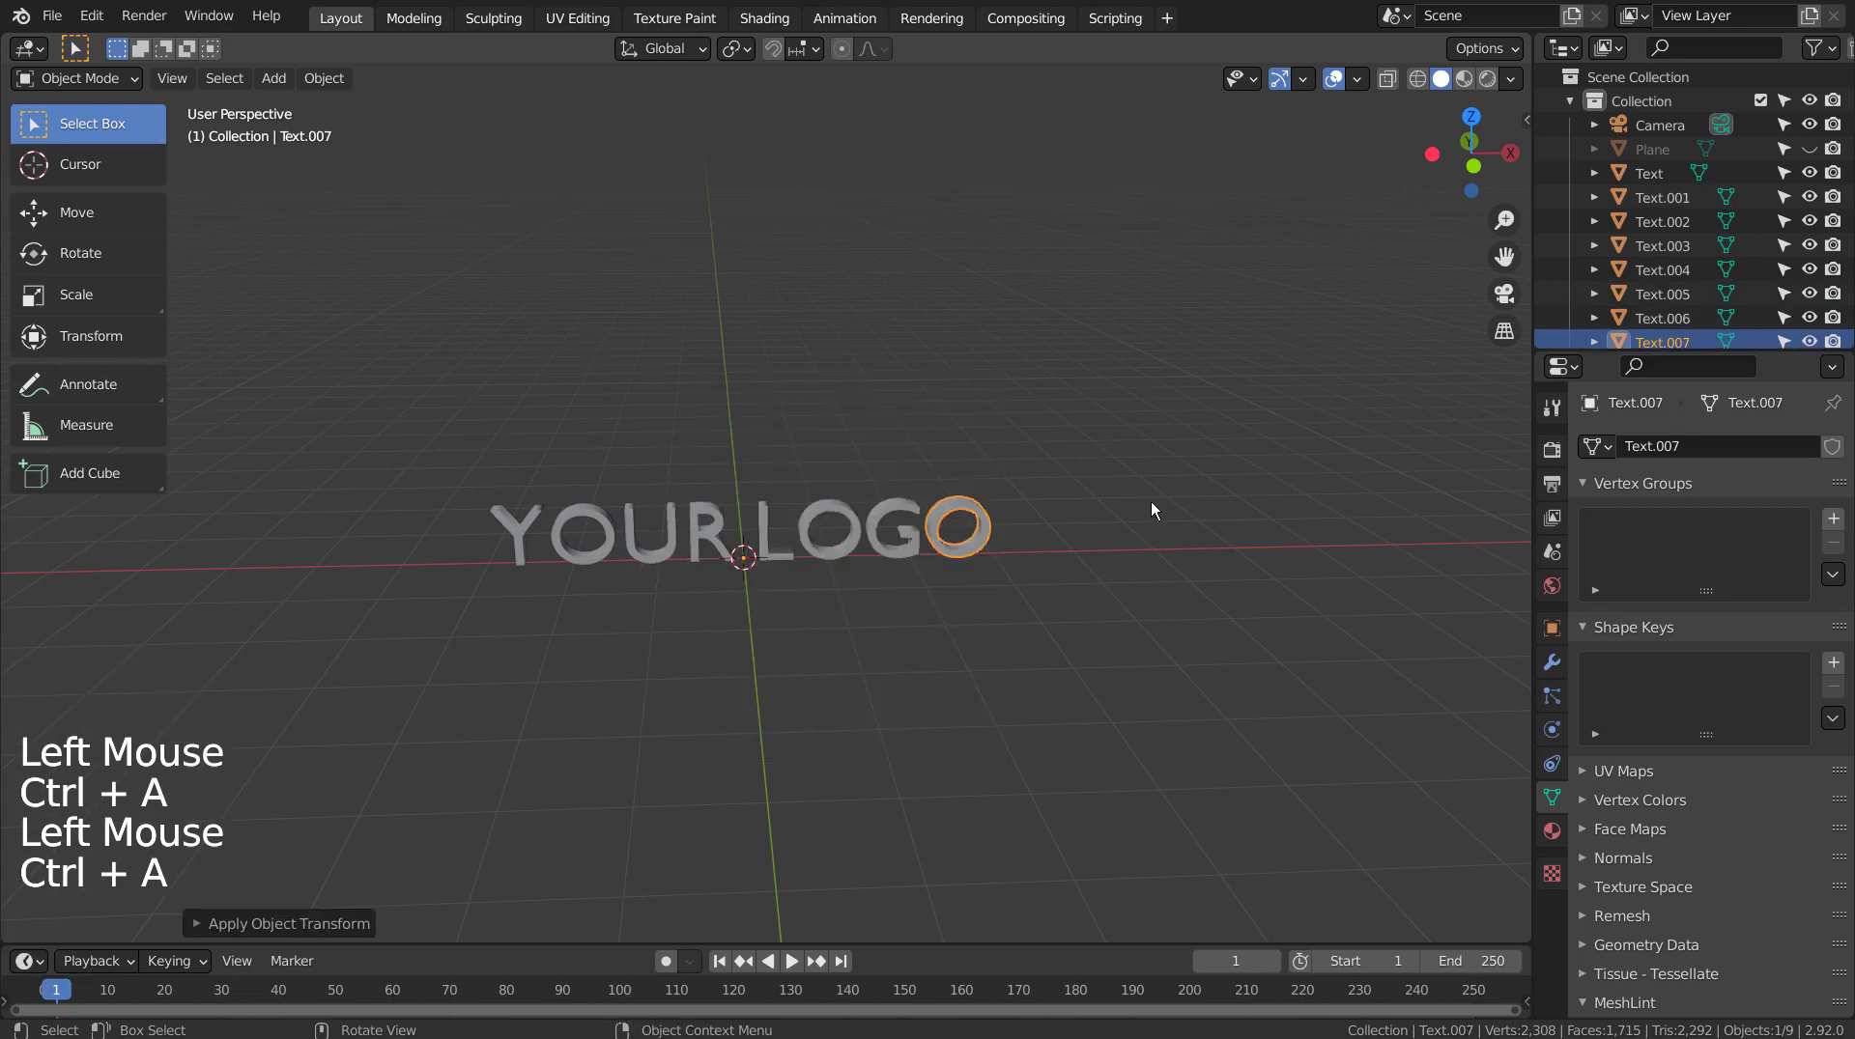
Check the transform values of the last O and the L in LOGO.
click(1150, 502)
key(n)
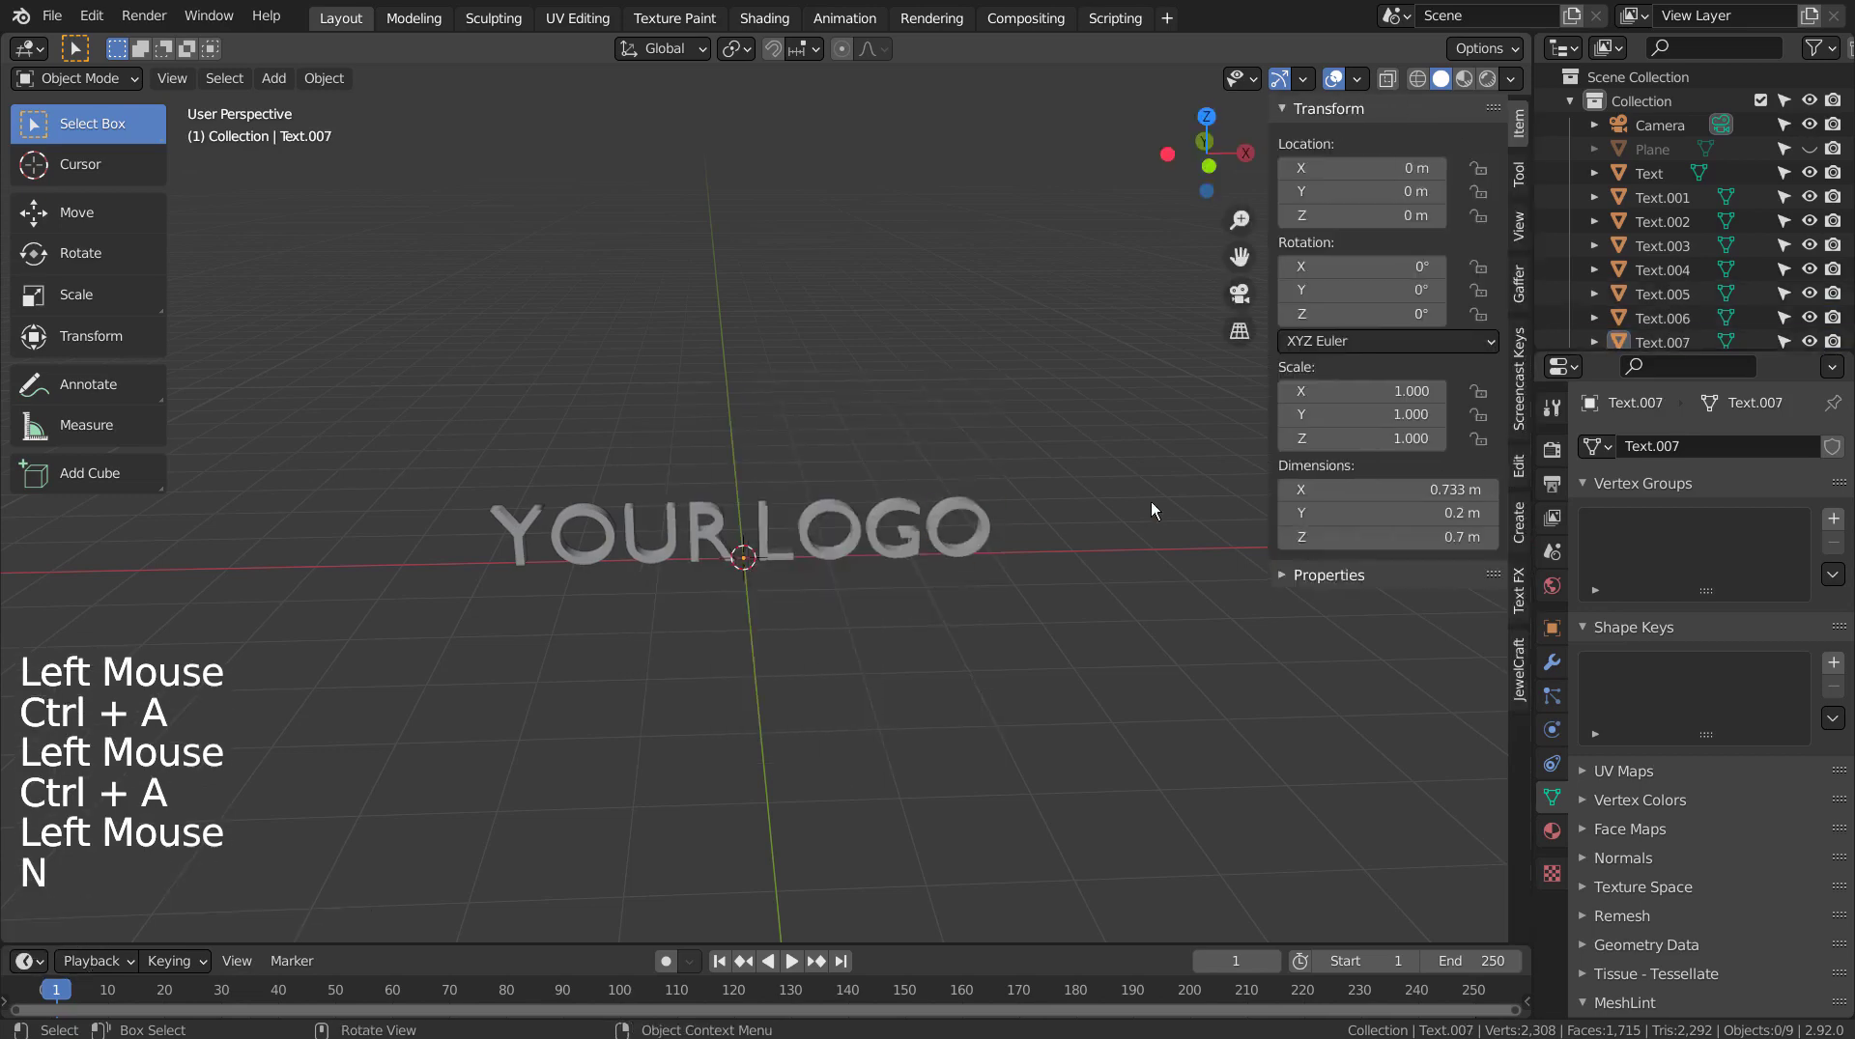
click(759, 520)
click(916, 442)
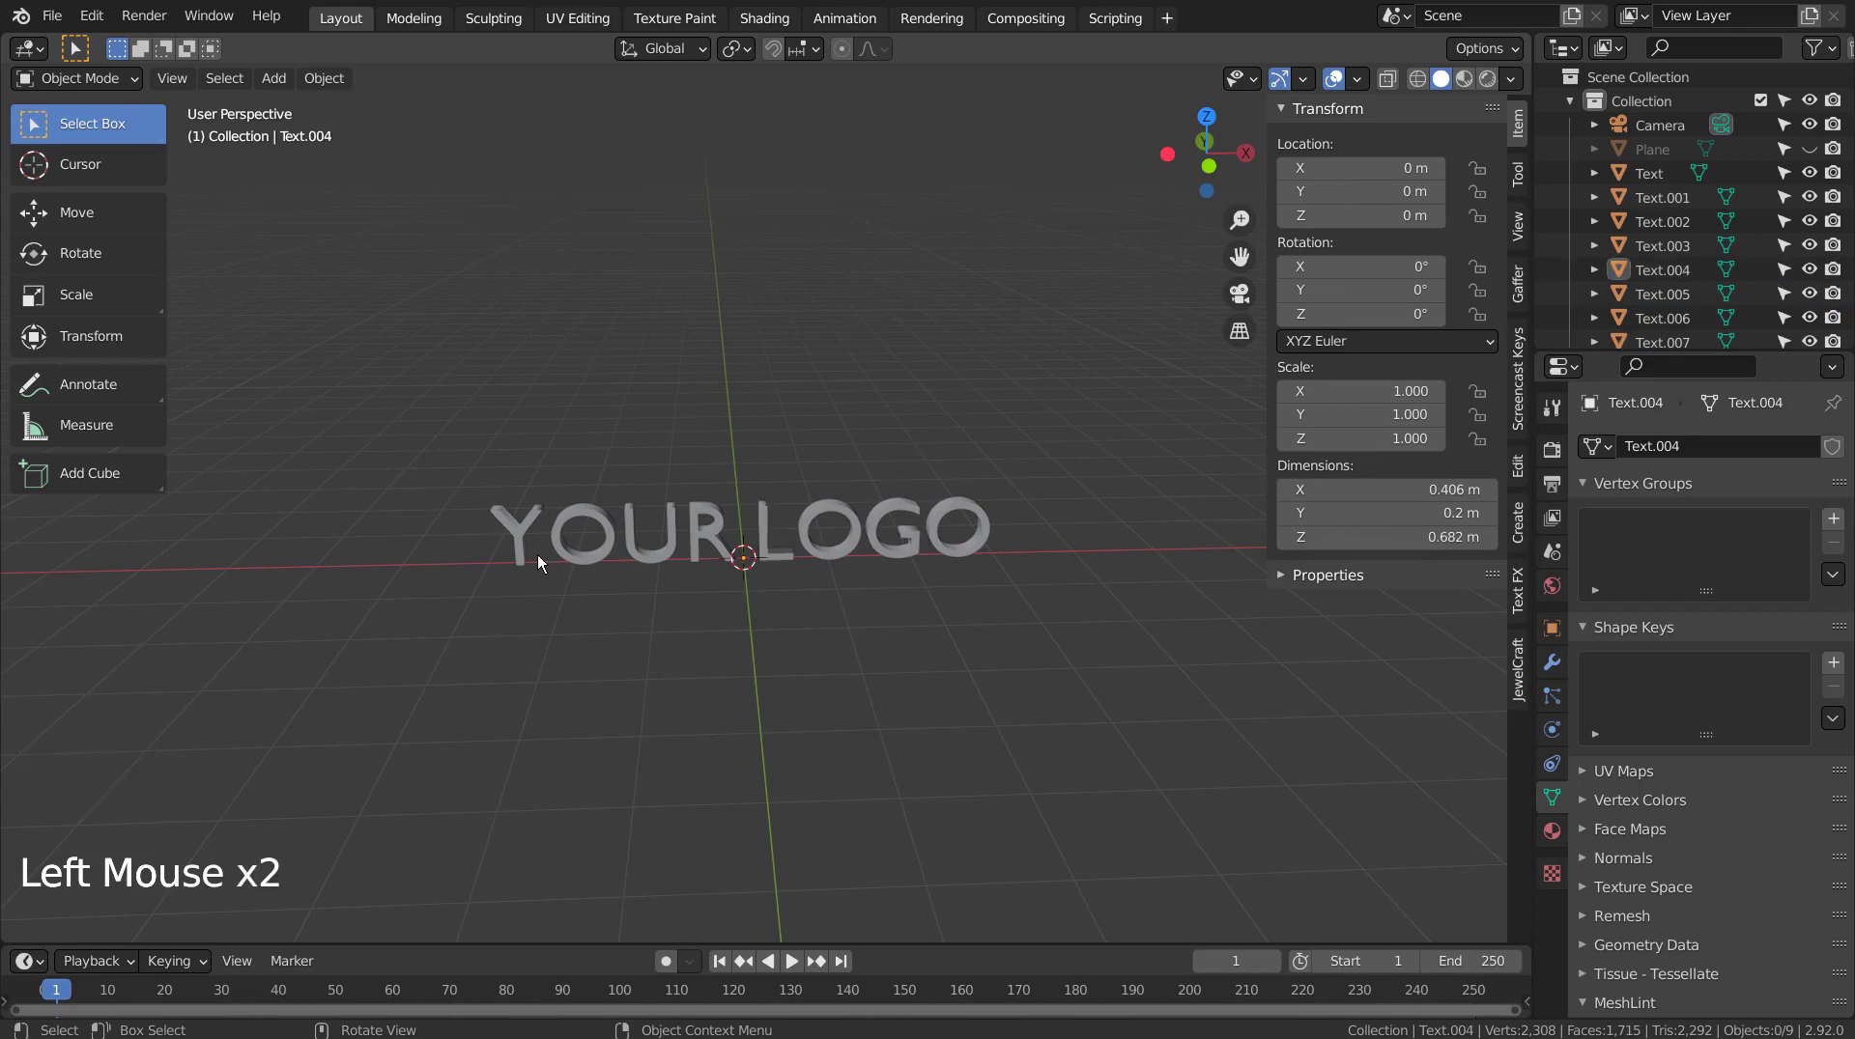
Align the camera to a front view of the YOUR LOGO letters.
key(KP_7)
click(524, 504)
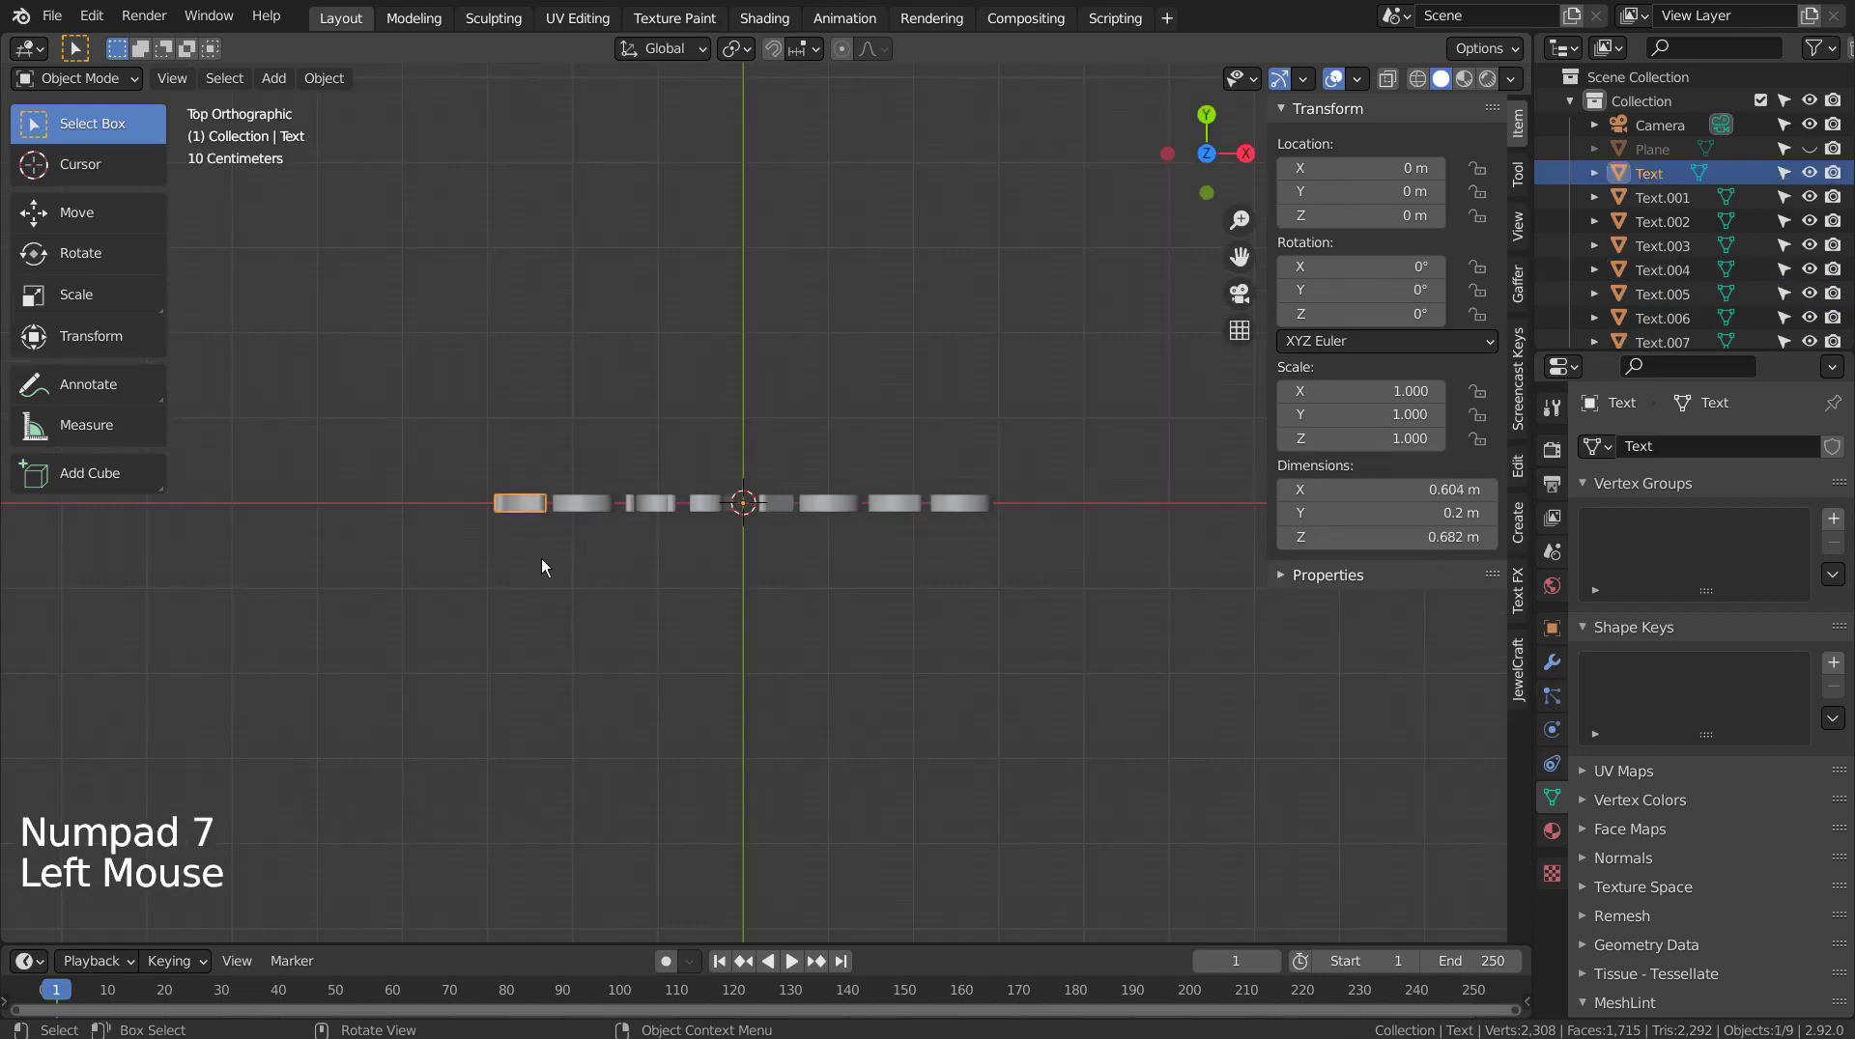
scroll(541, 559, down, 6)
key(KP_0)
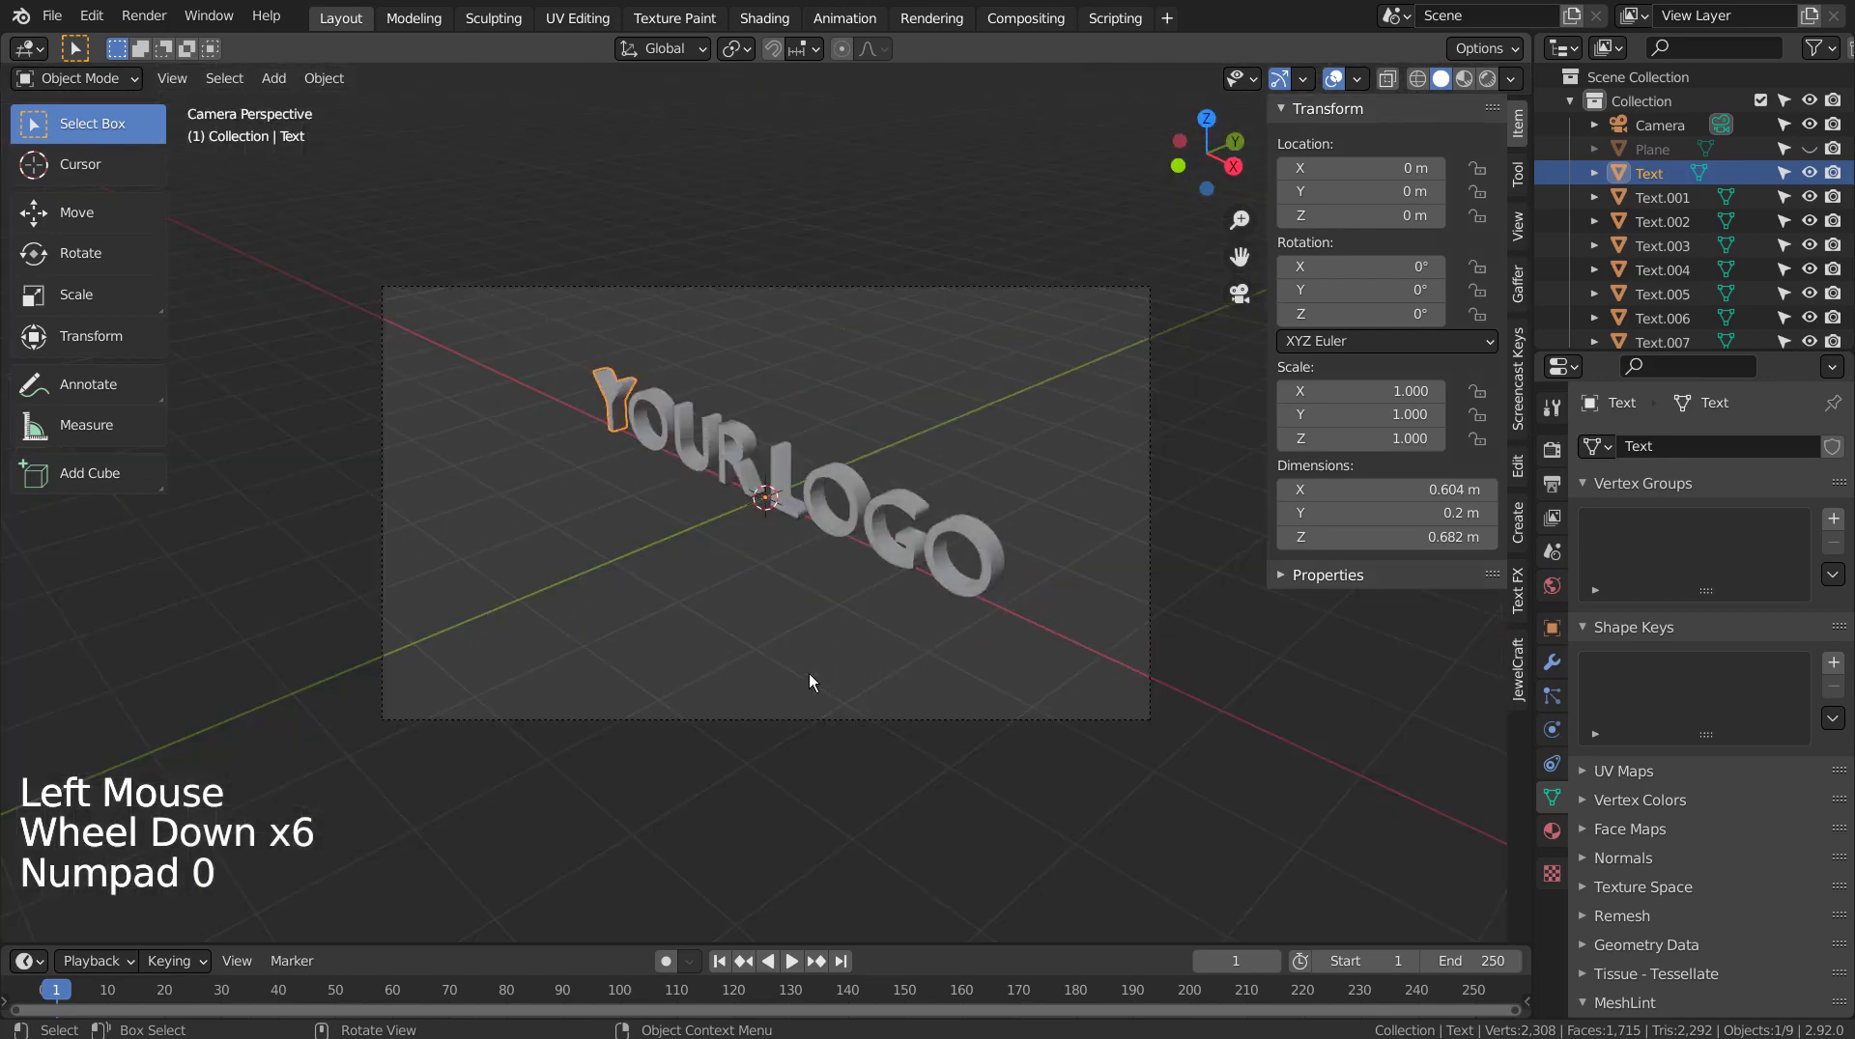
key(KP_1)
scroll(810, 677, up, 8)
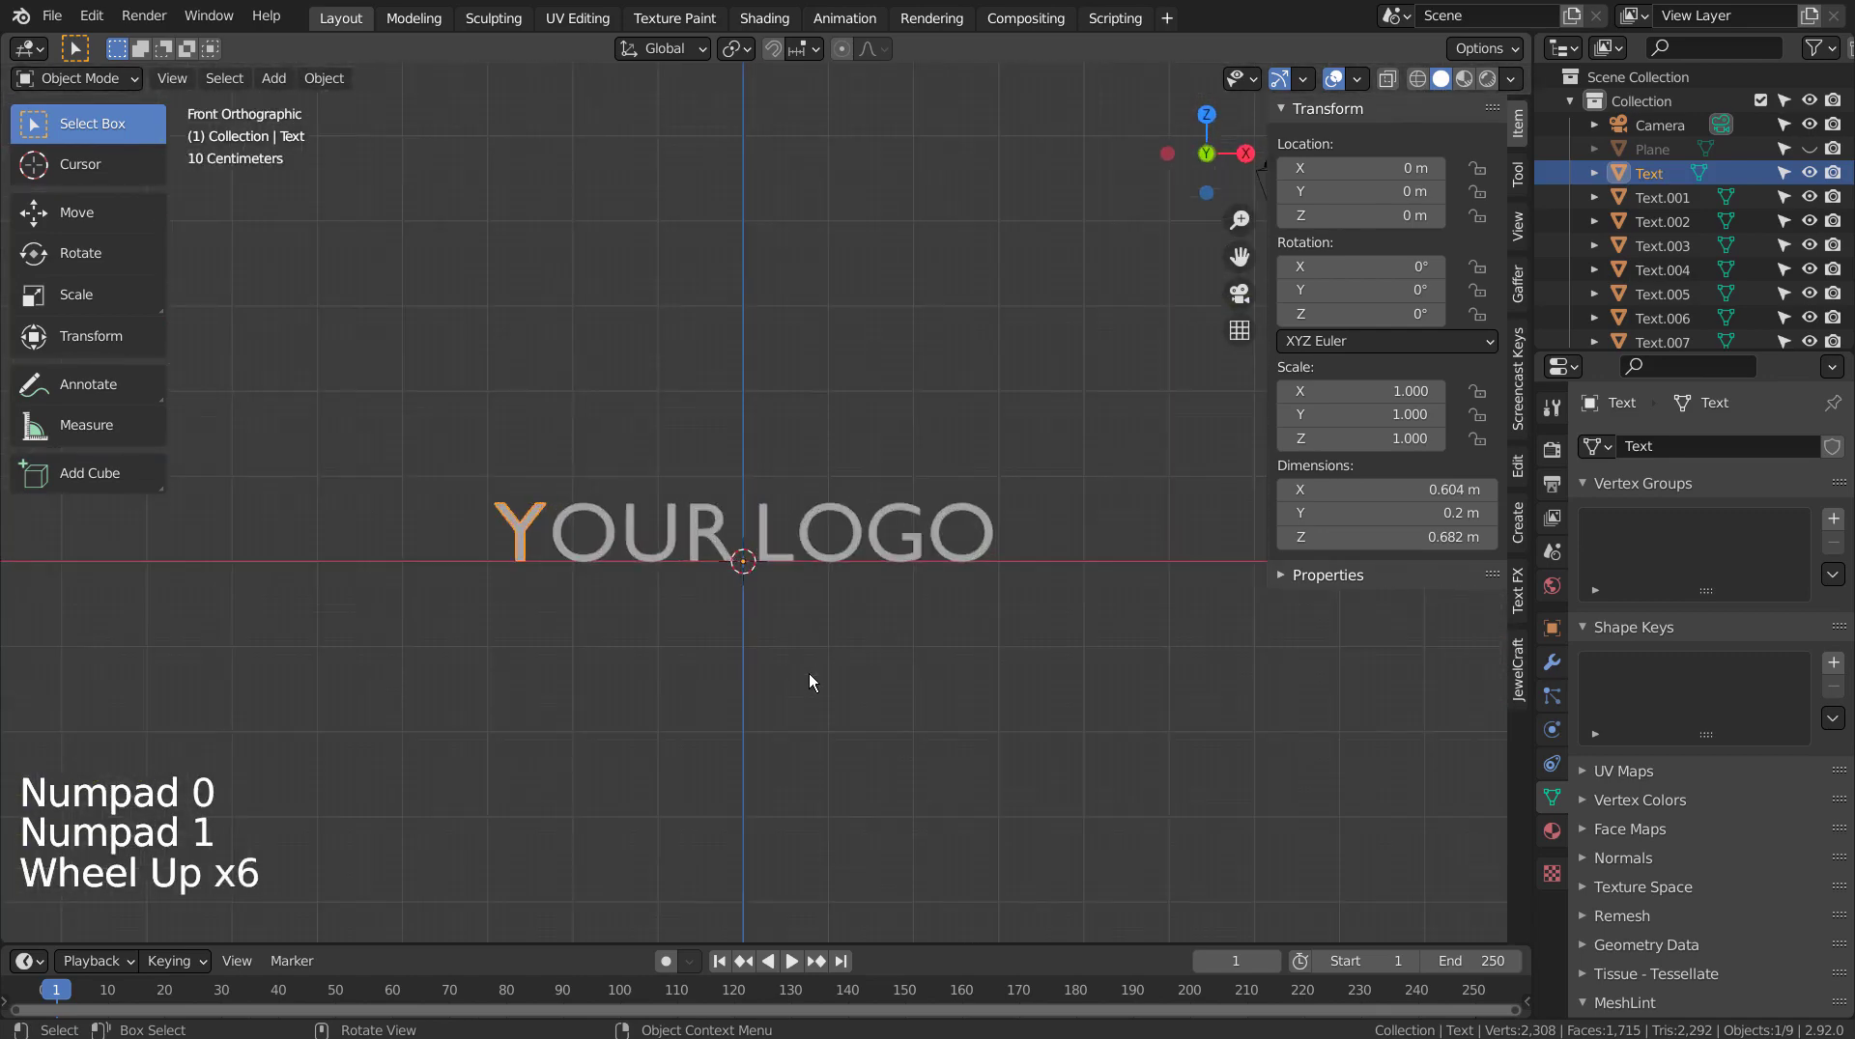
scroll(809, 677, up, 1)
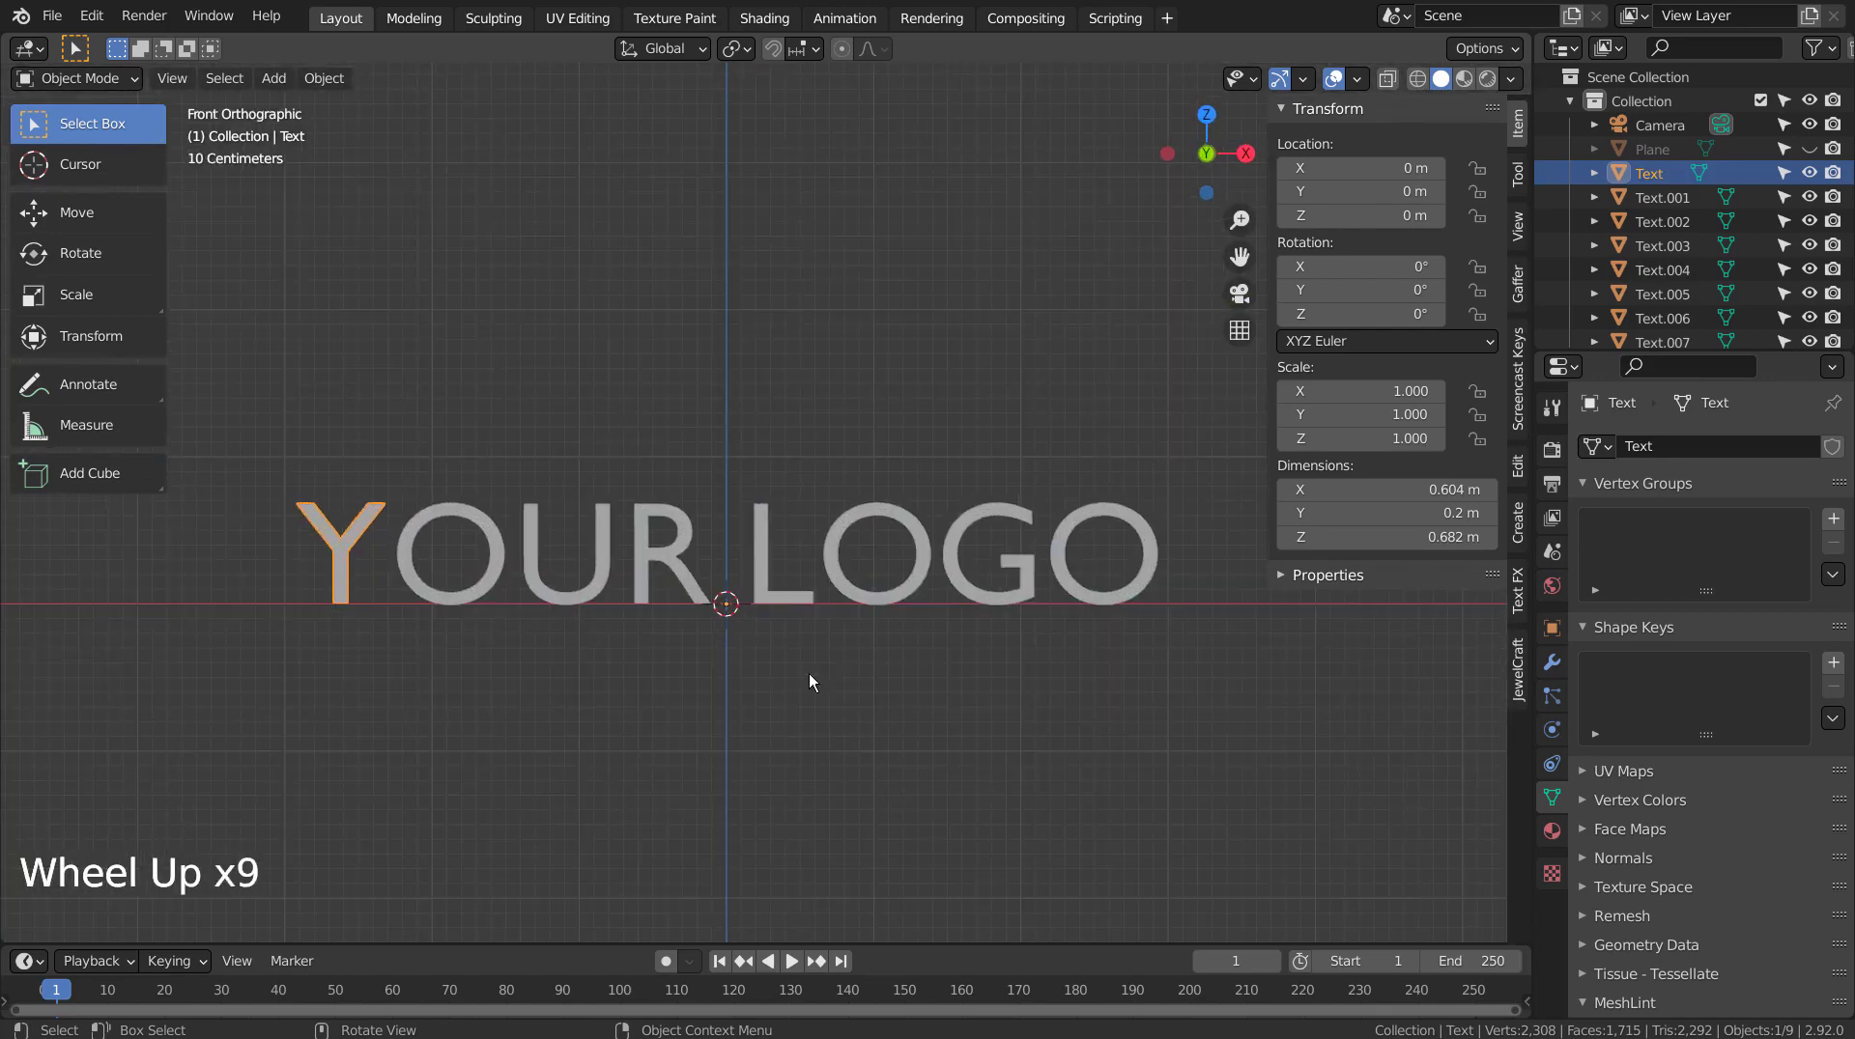
scroll(809, 676, down, 1)
key(ctrl+alt+KP_0)
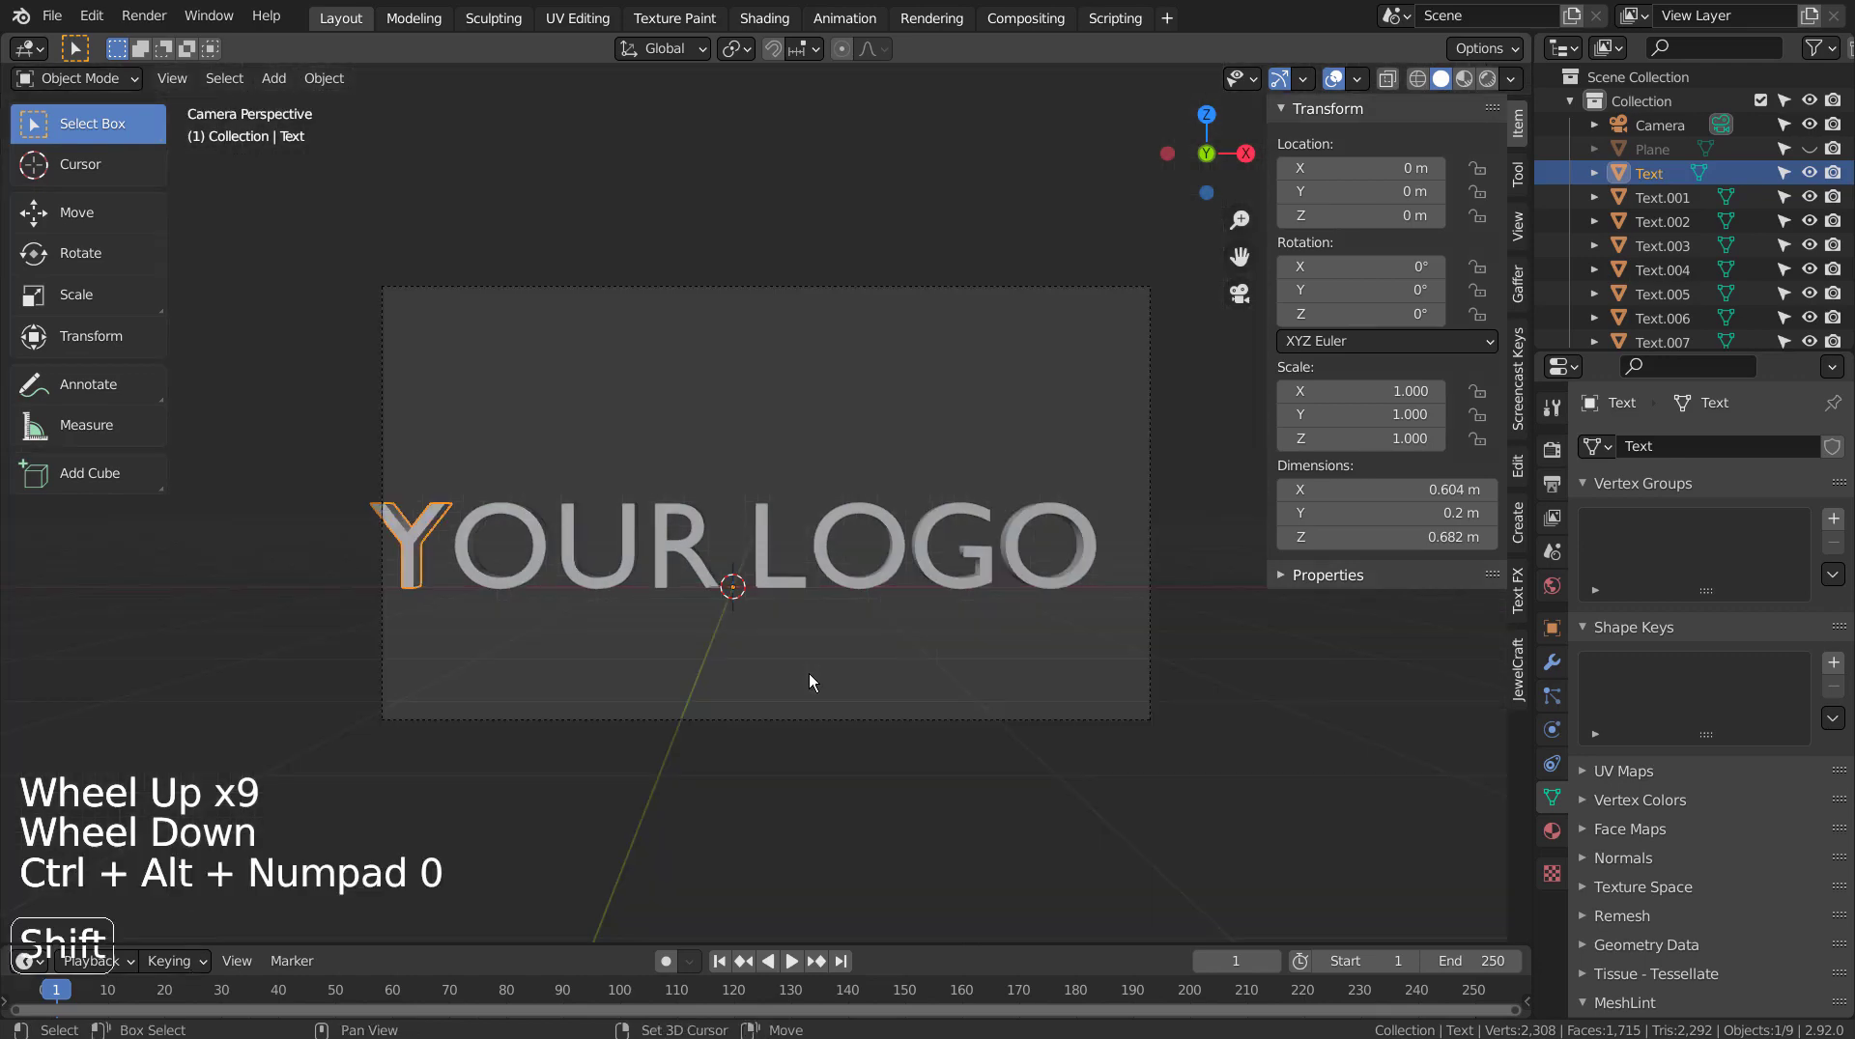
Adjust the camera with fly navigation so all the YOUR LOGO letters fit roughly centred inside the frame.
key(shift+grave)
key(w)
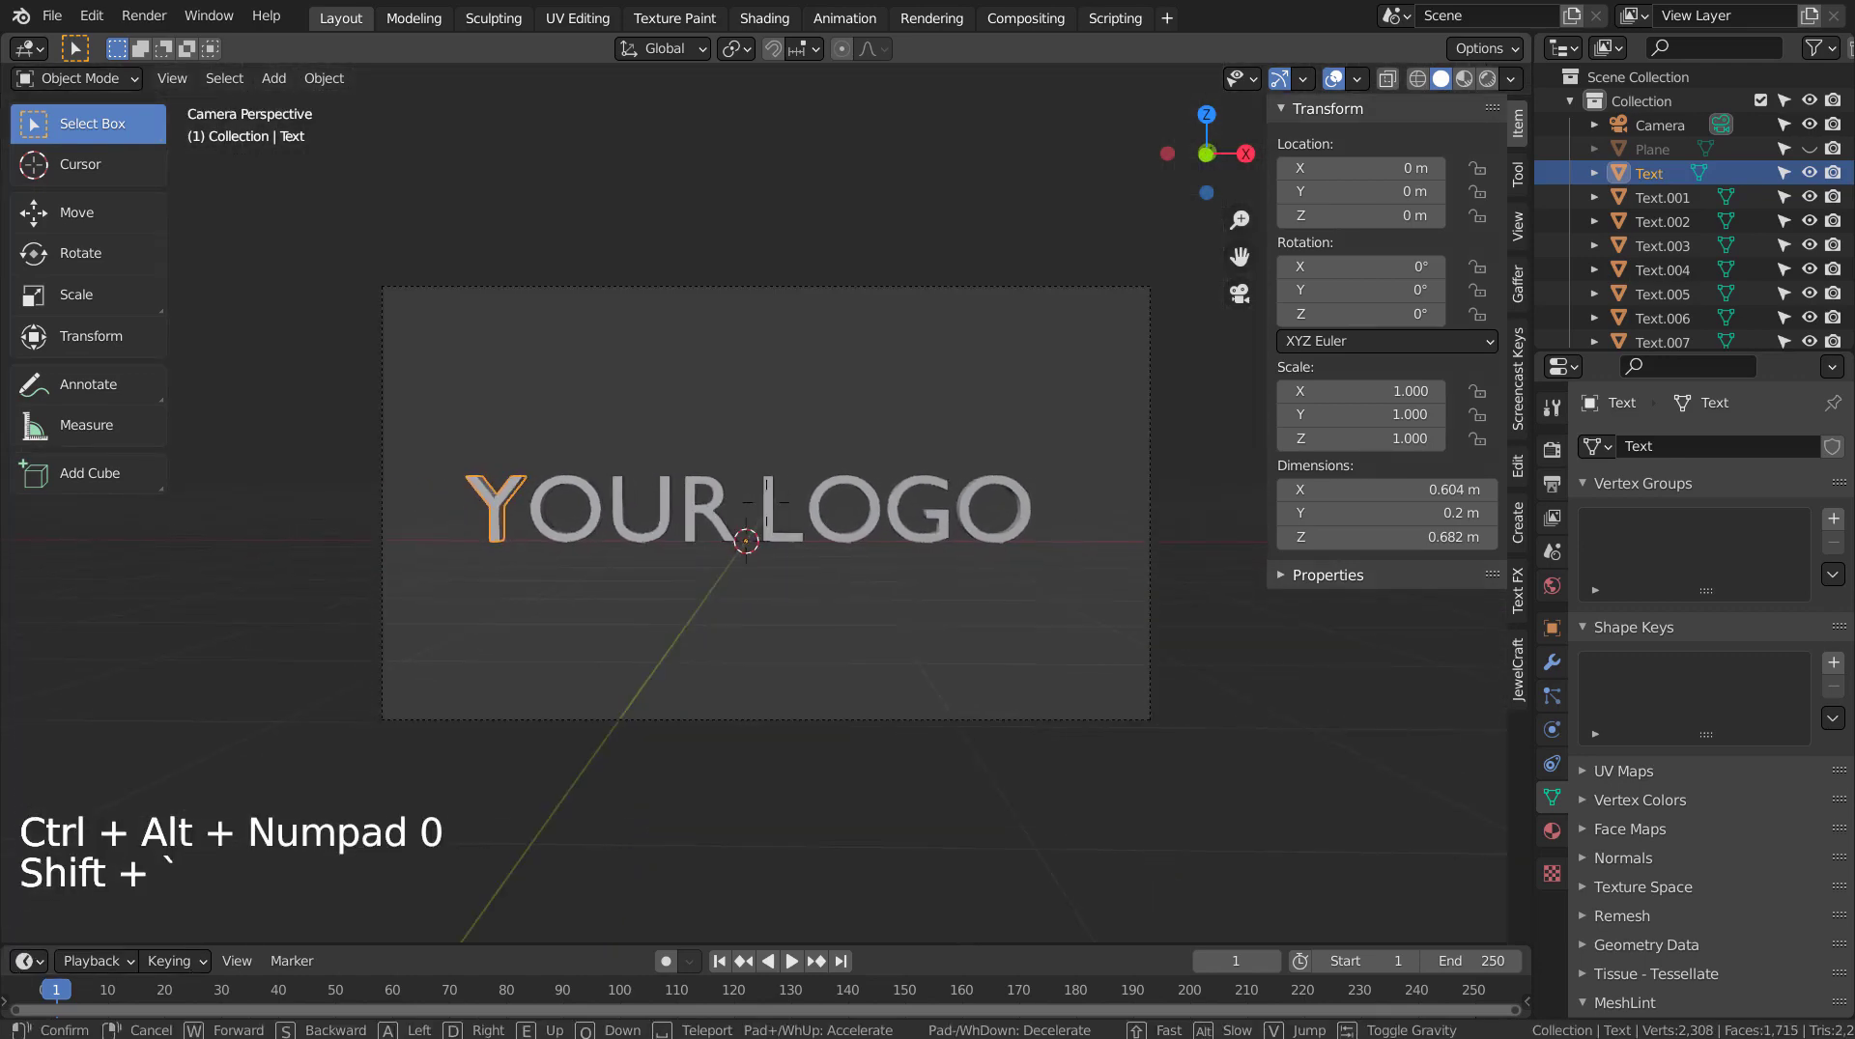
key(a)
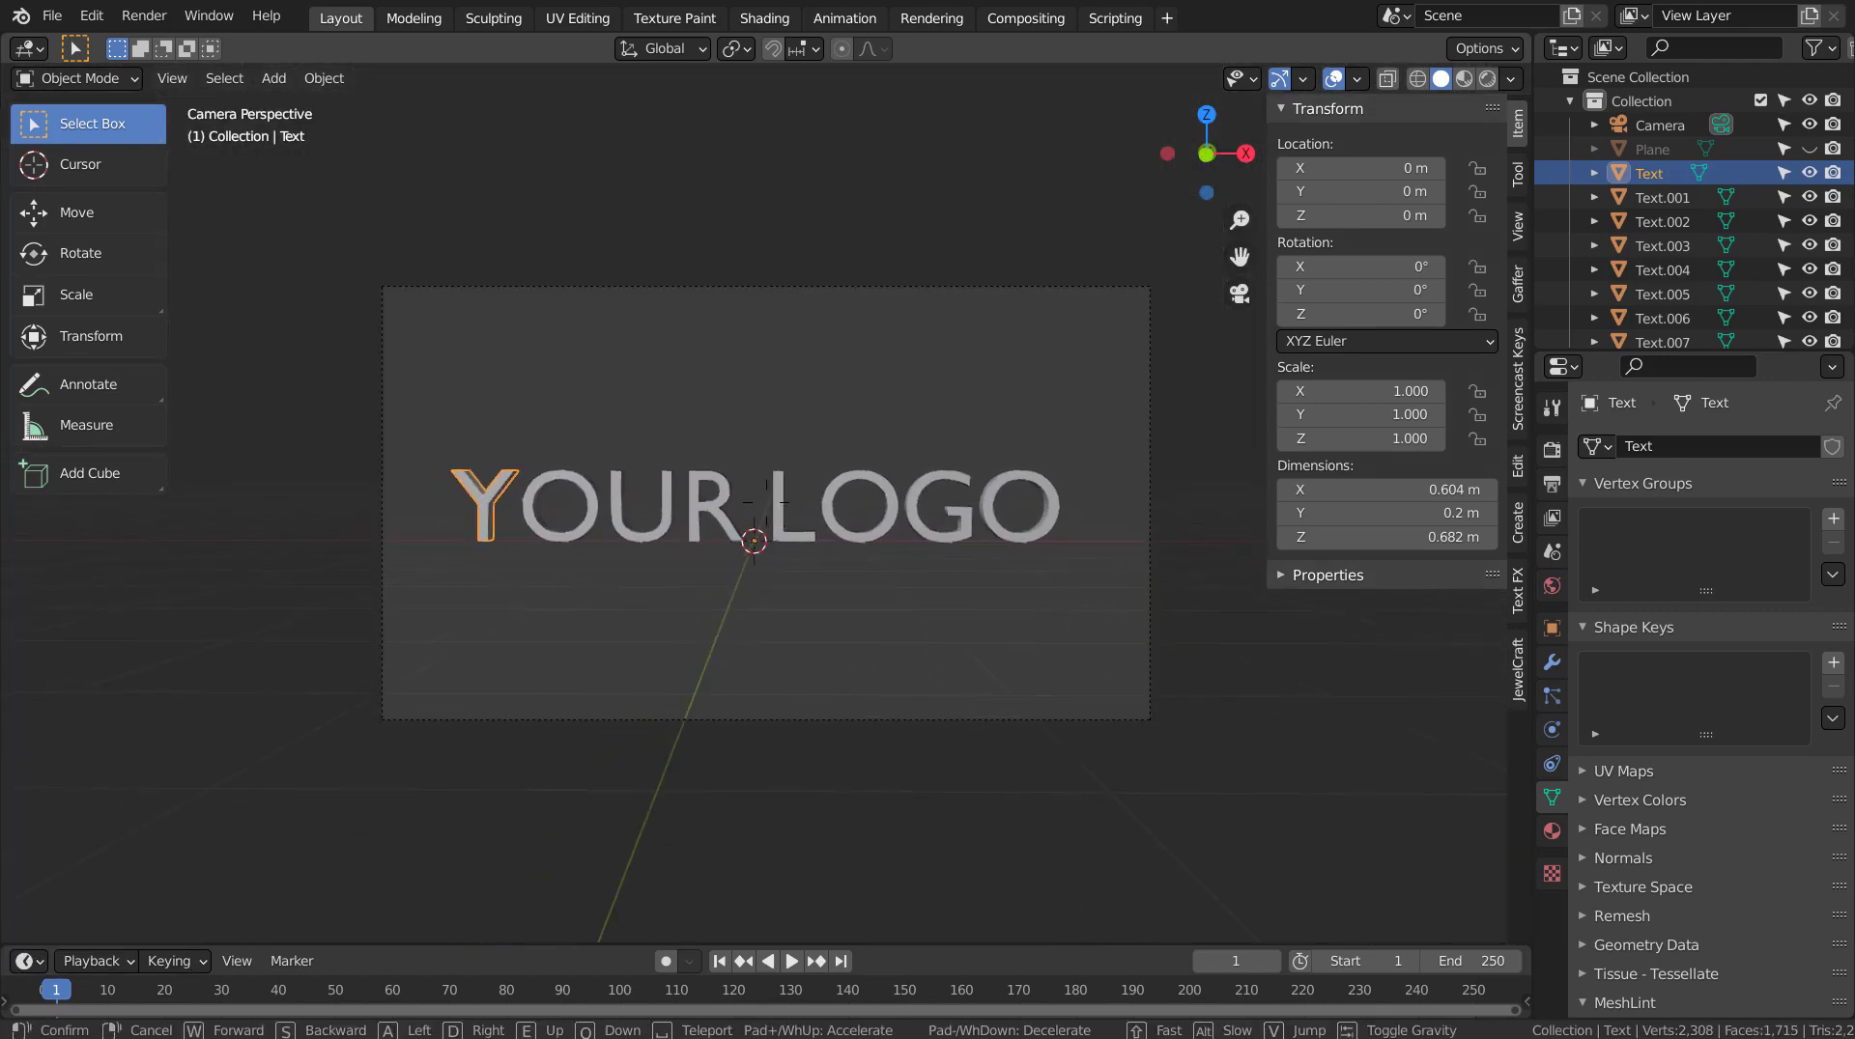
click(825, 502)
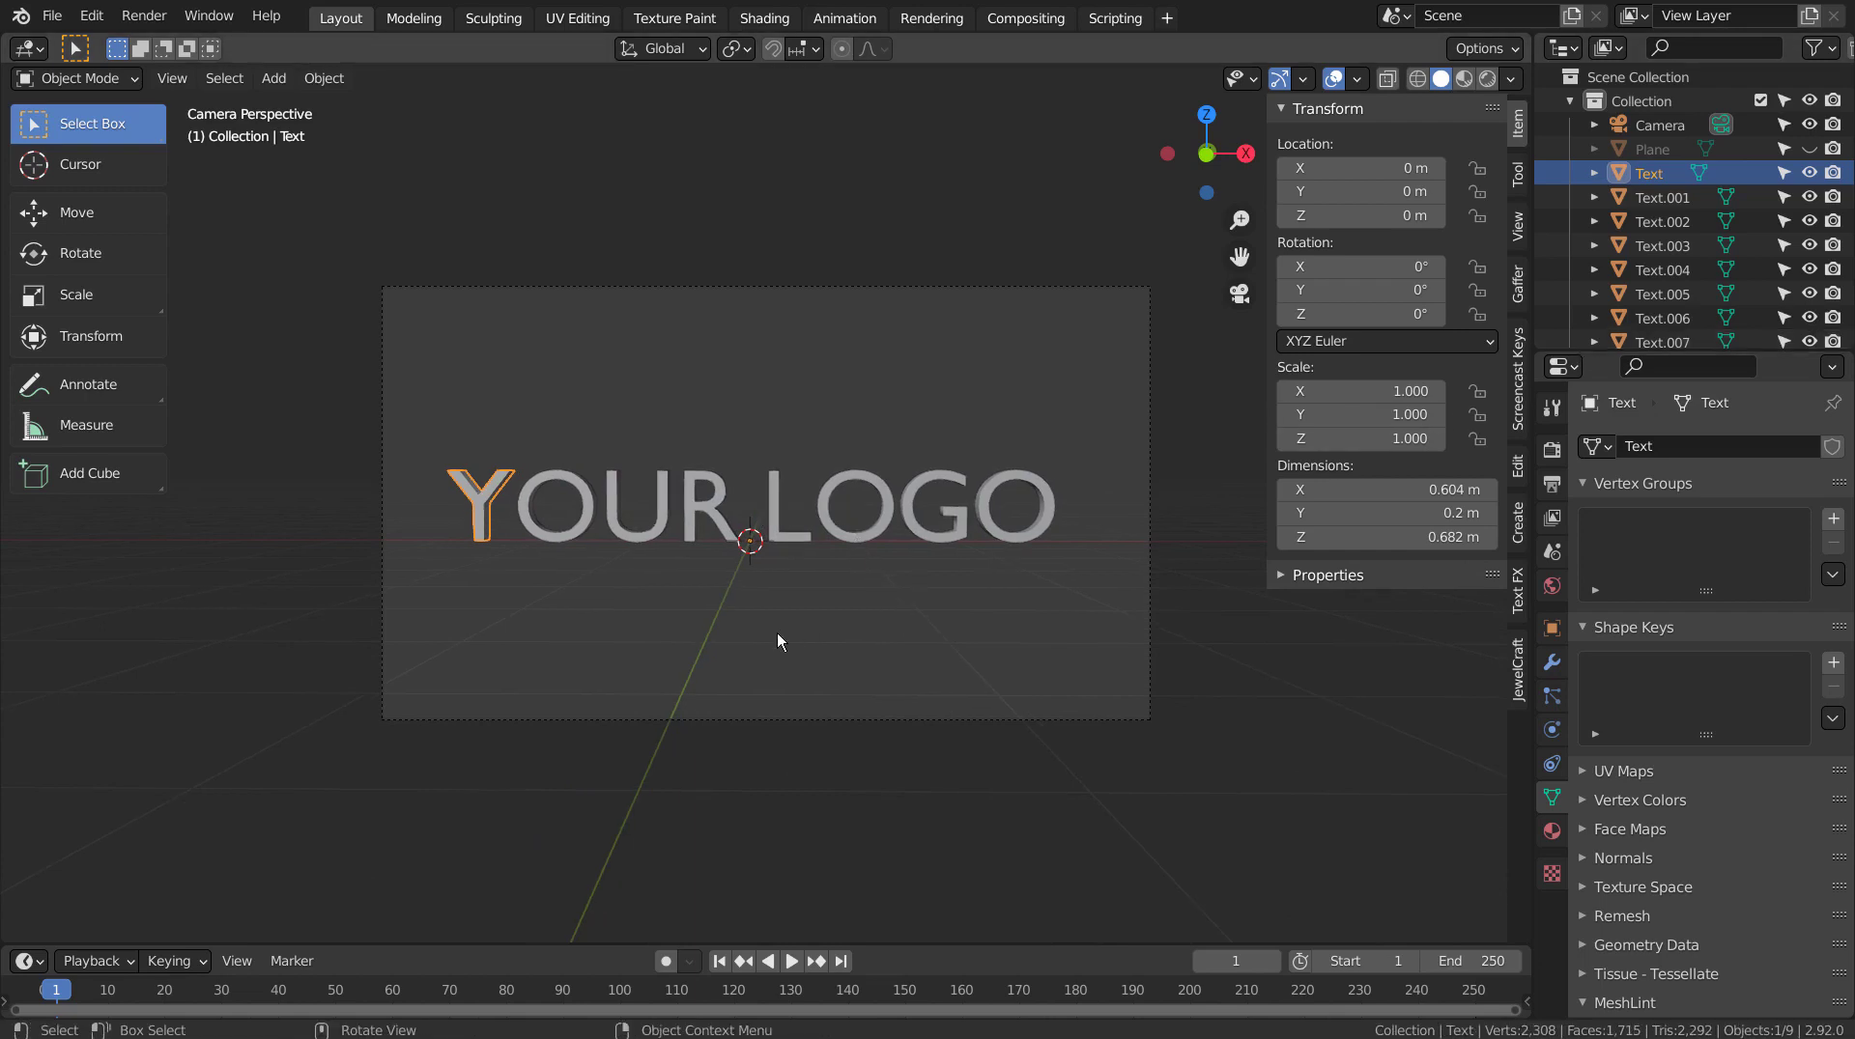
Unhide the backdrop plane behind the letters.
key(alt+h)
click(936, 652)
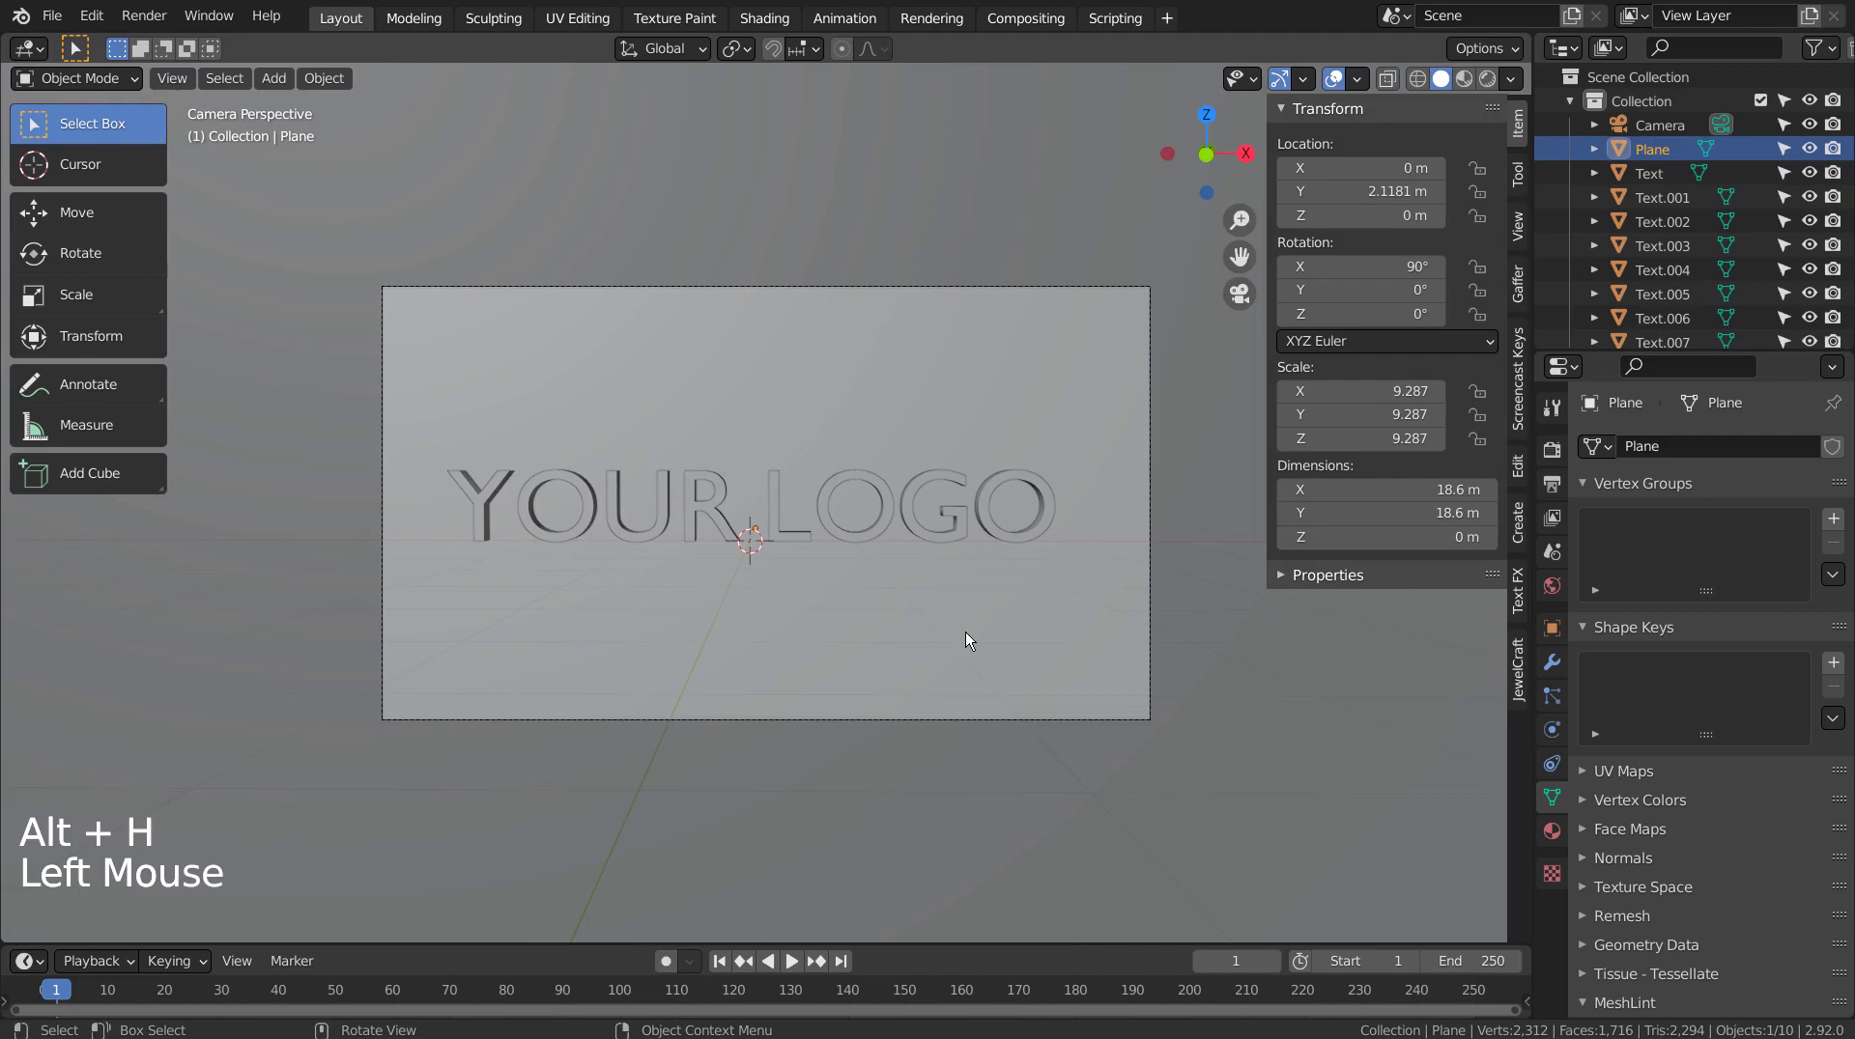
In the top view, move the Y behind the camera to about X -3.76 m, Y -11.45 m.
click(484, 495)
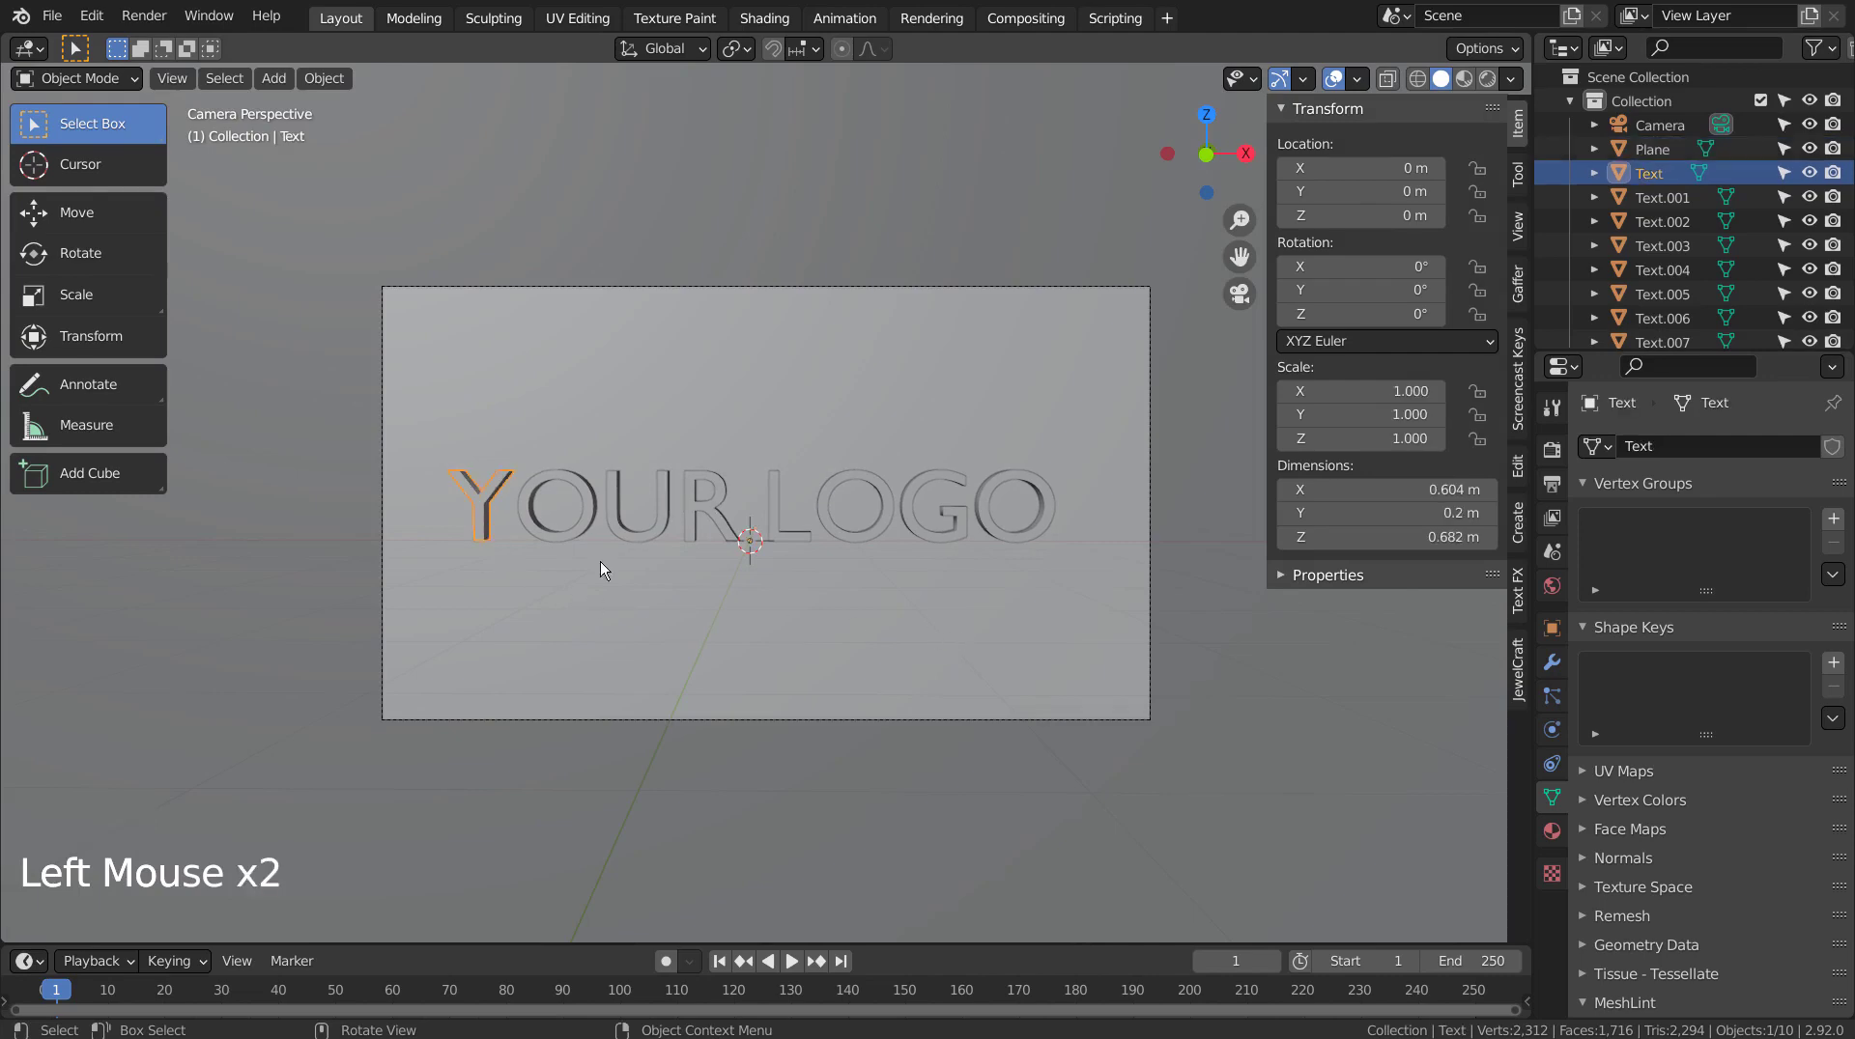
key(KP_7)
scroll(709, 619, down, 8)
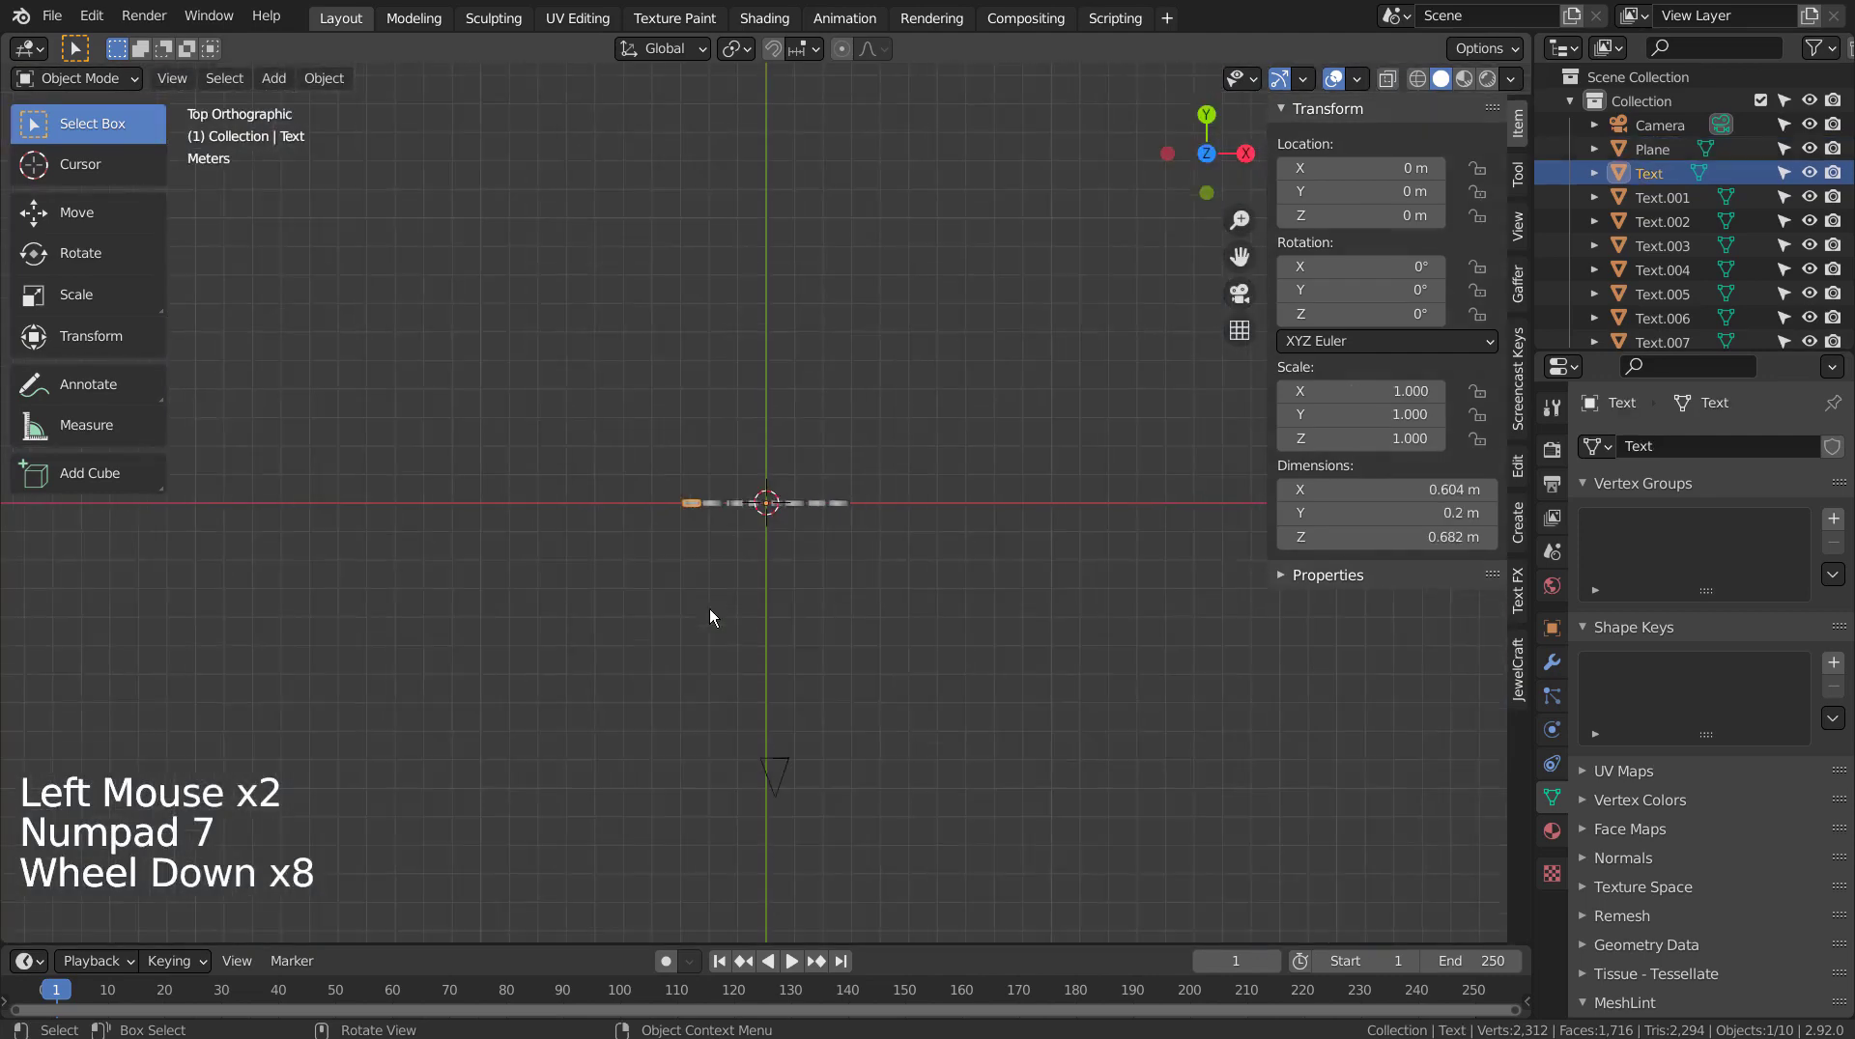
shift+middle_drag(822, 733, 815, 622)
key(g)
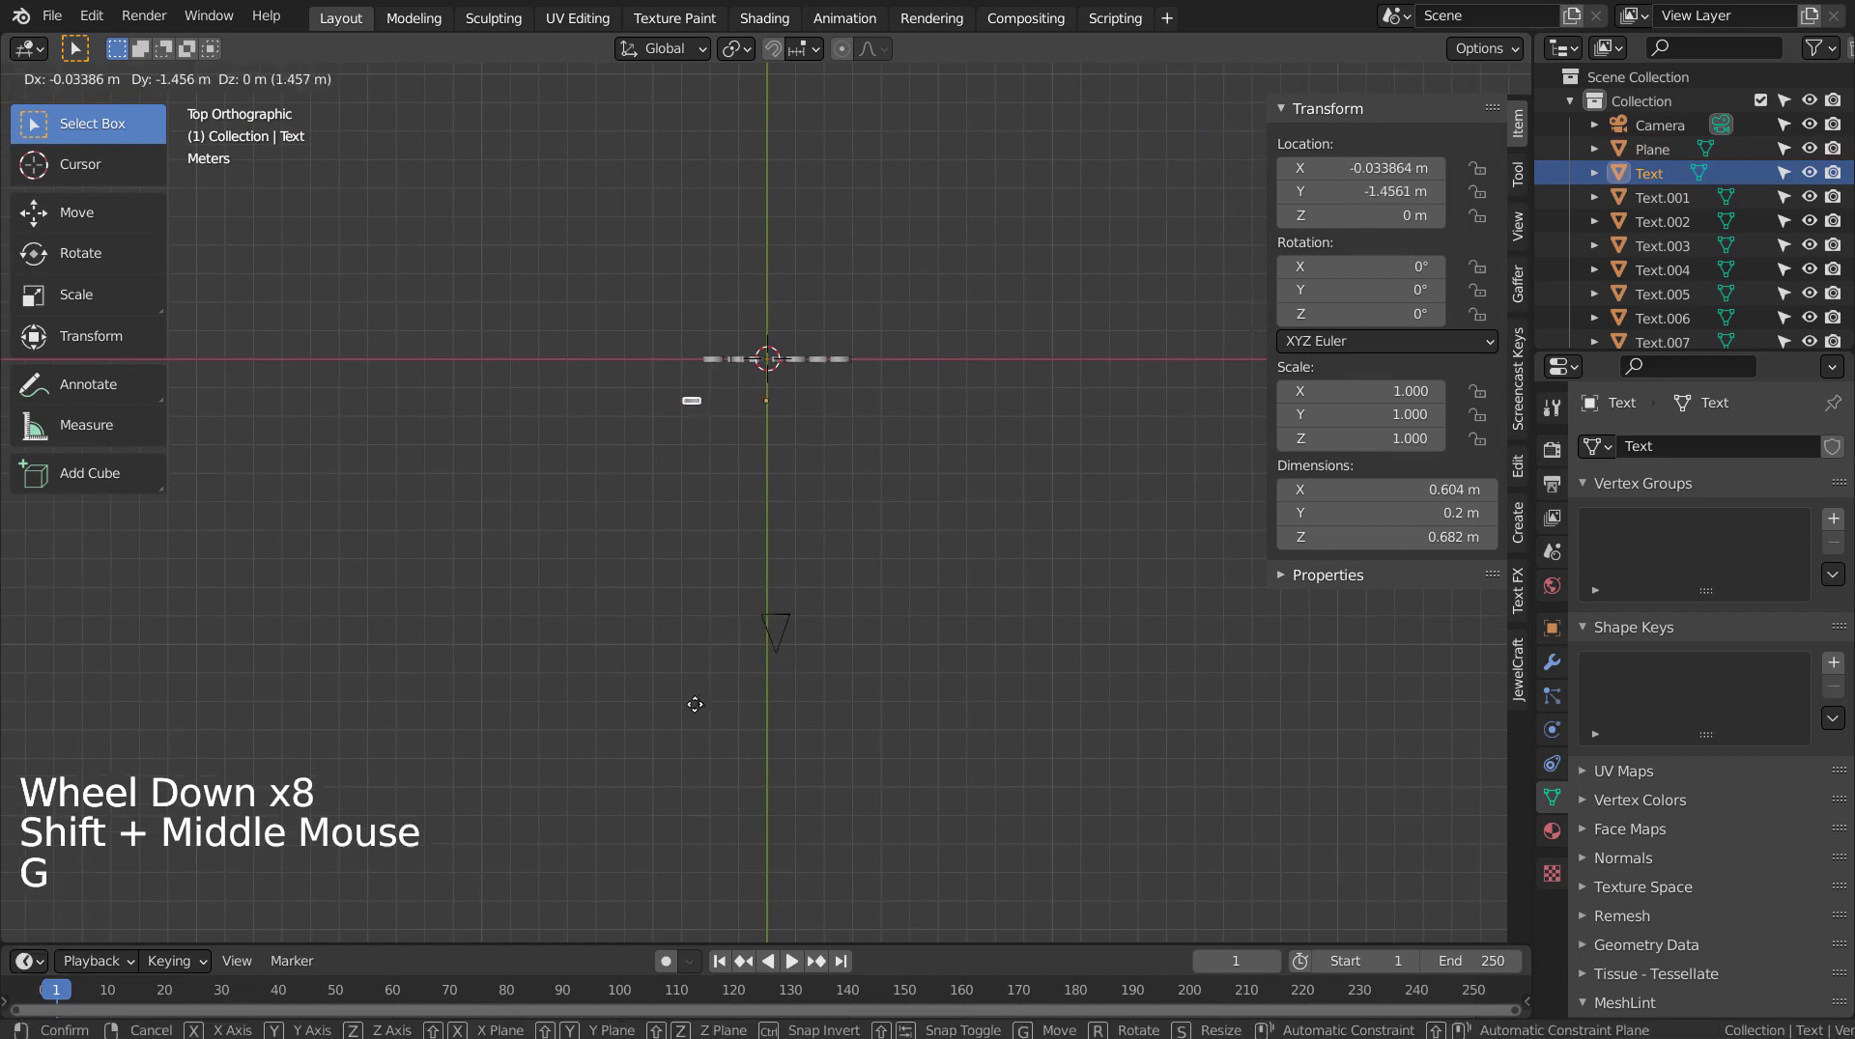
click(607, 70)
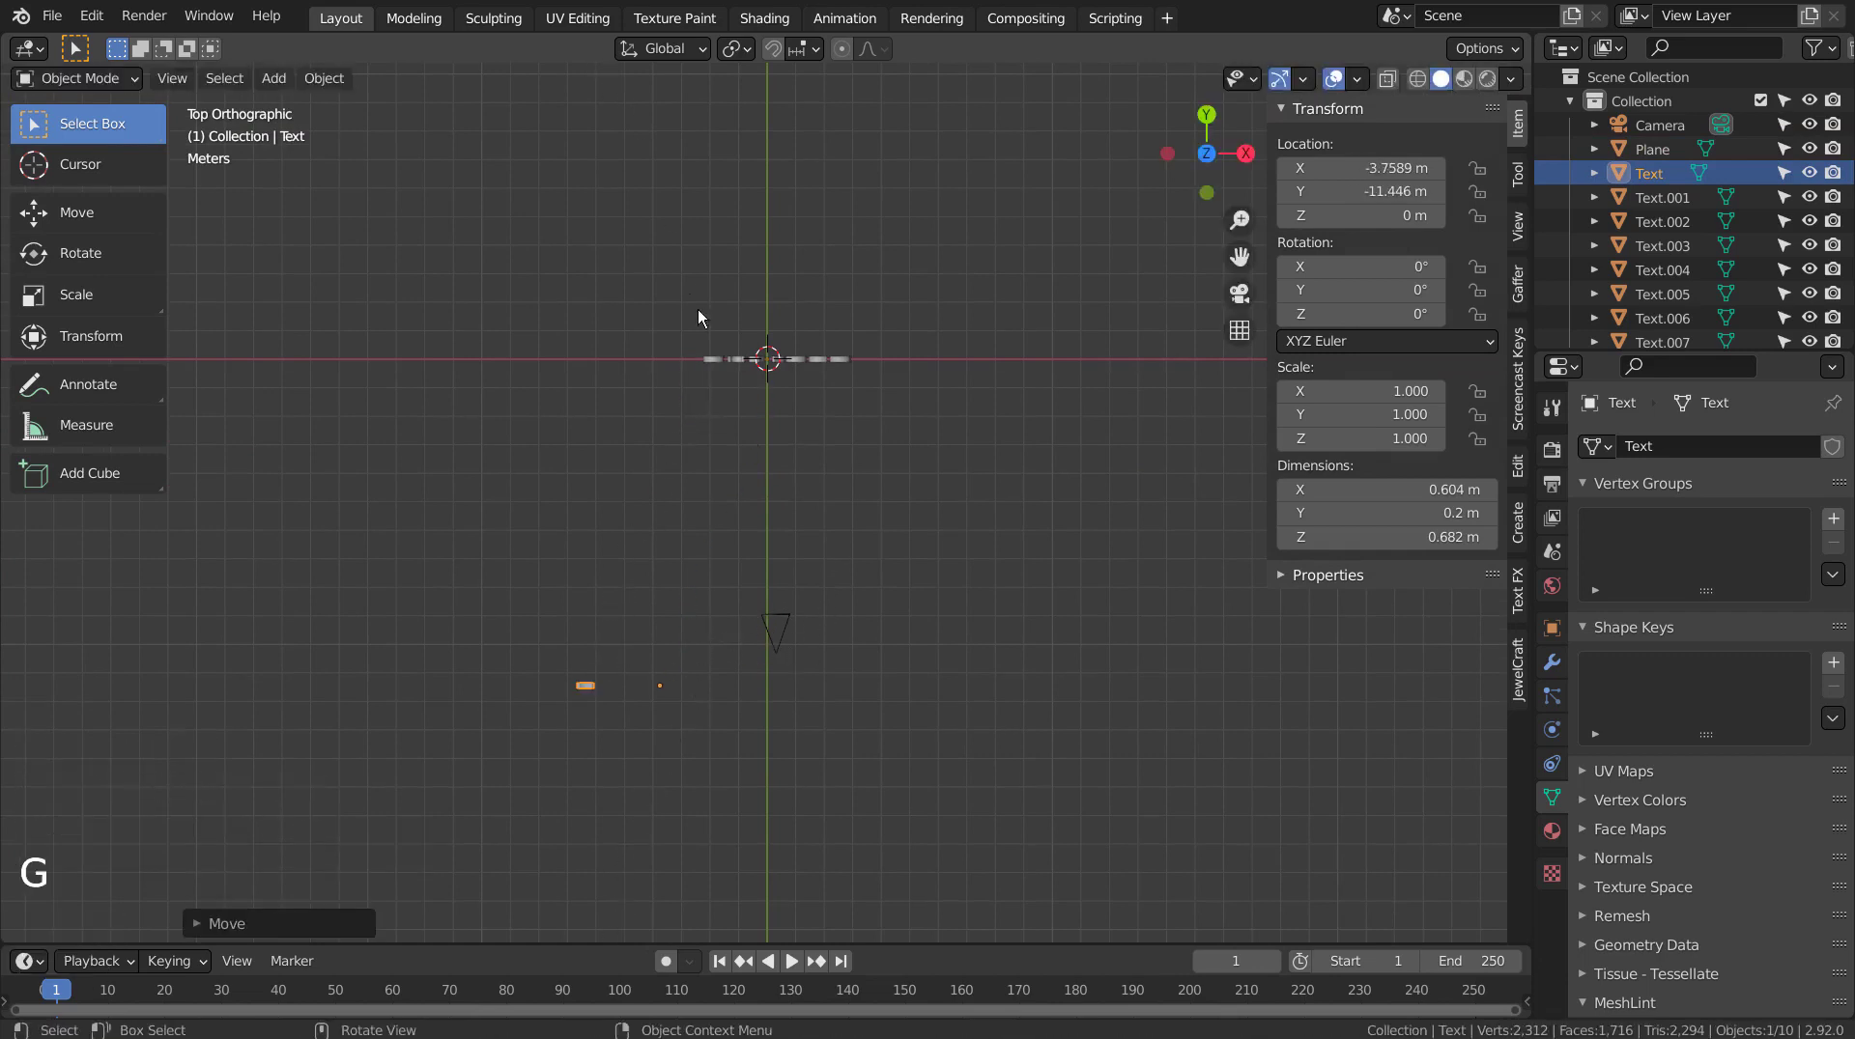
Move the O, U and R of YOUR behind the camera, spread out in a row beside the Y.
click(711, 359)
key(g)
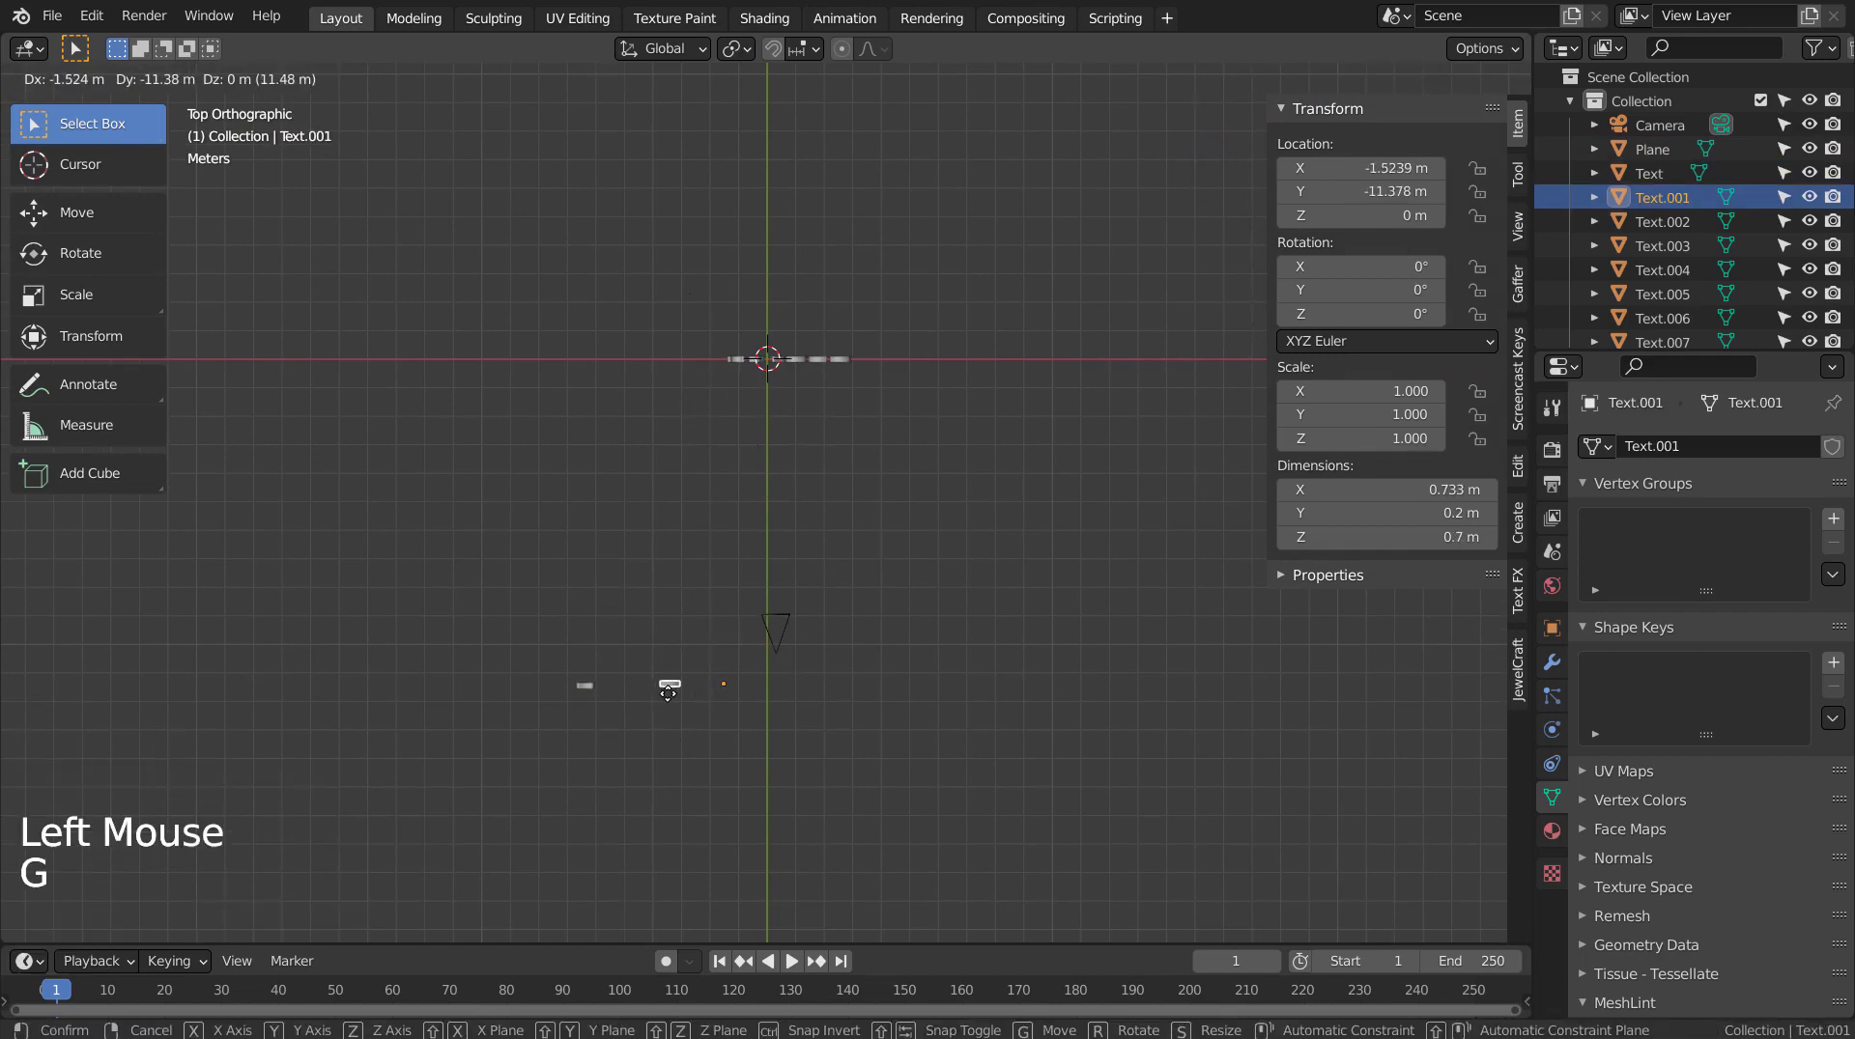
click(738, 570)
click(753, 362)
key(g)
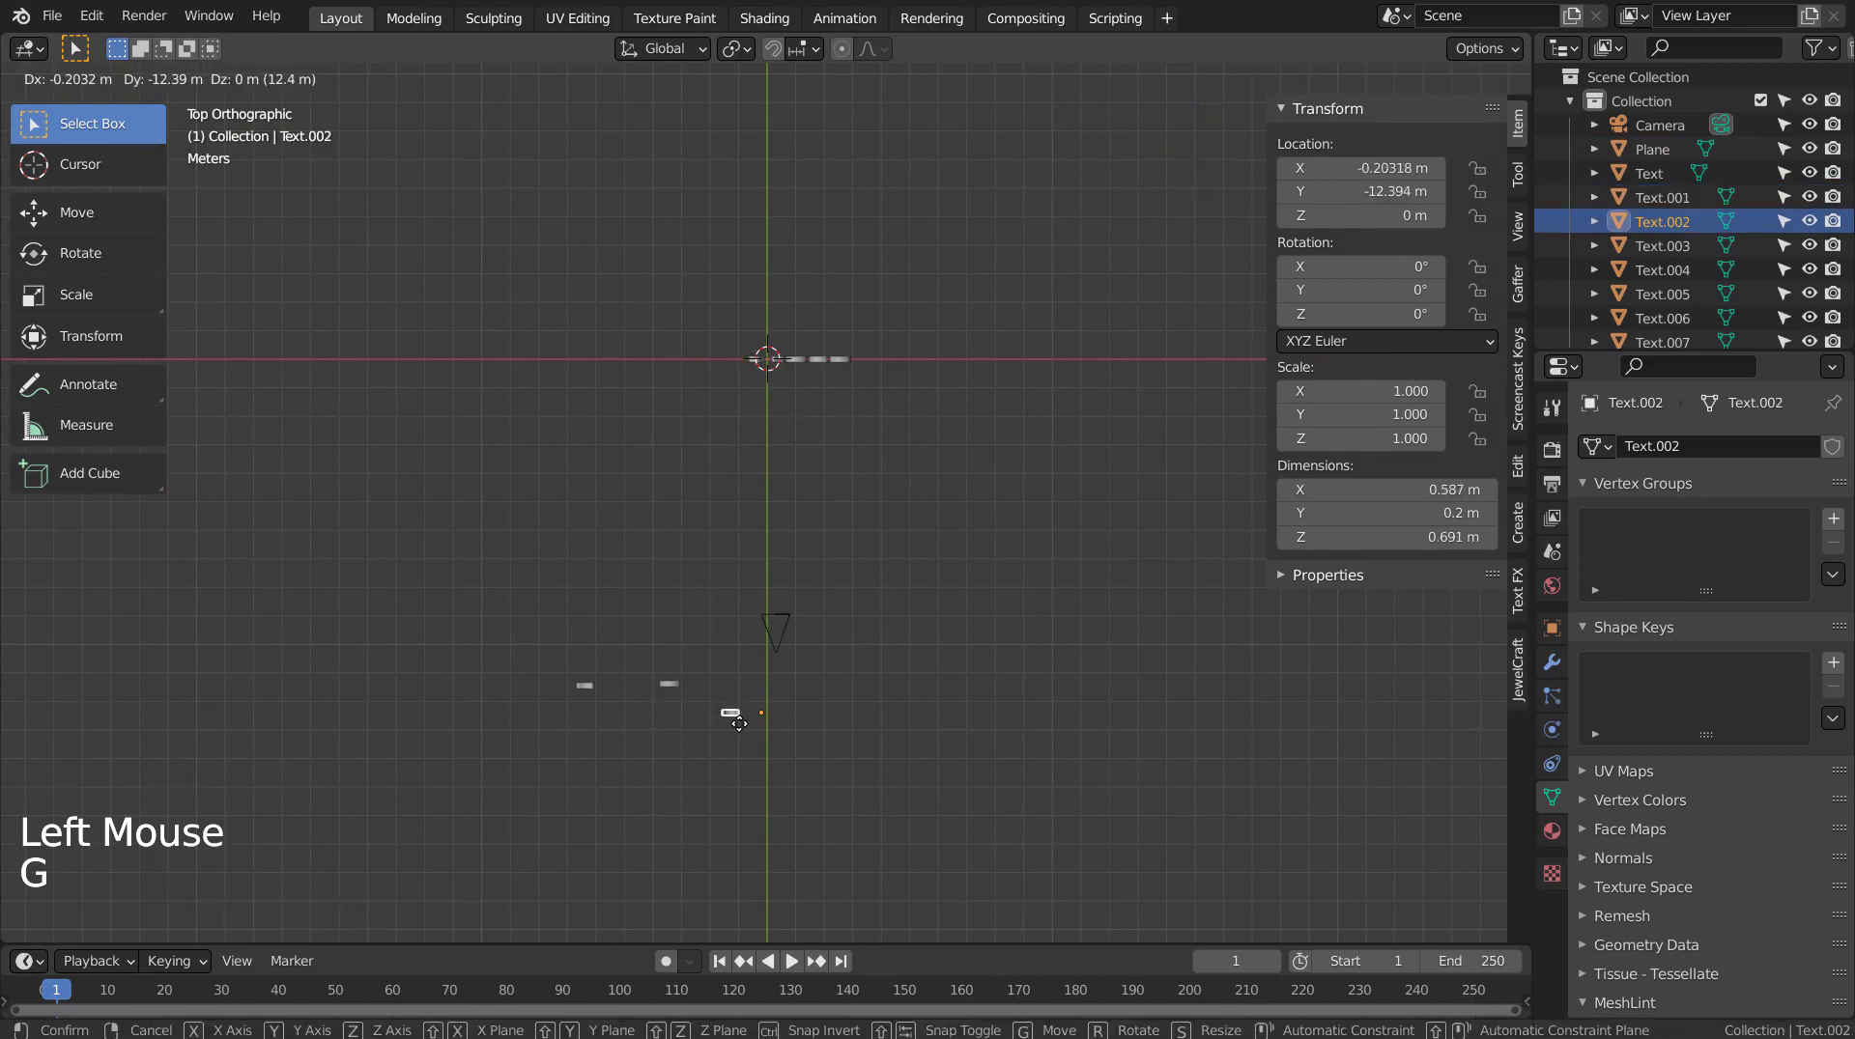
click(776, 380)
click(760, 359)
key(g)
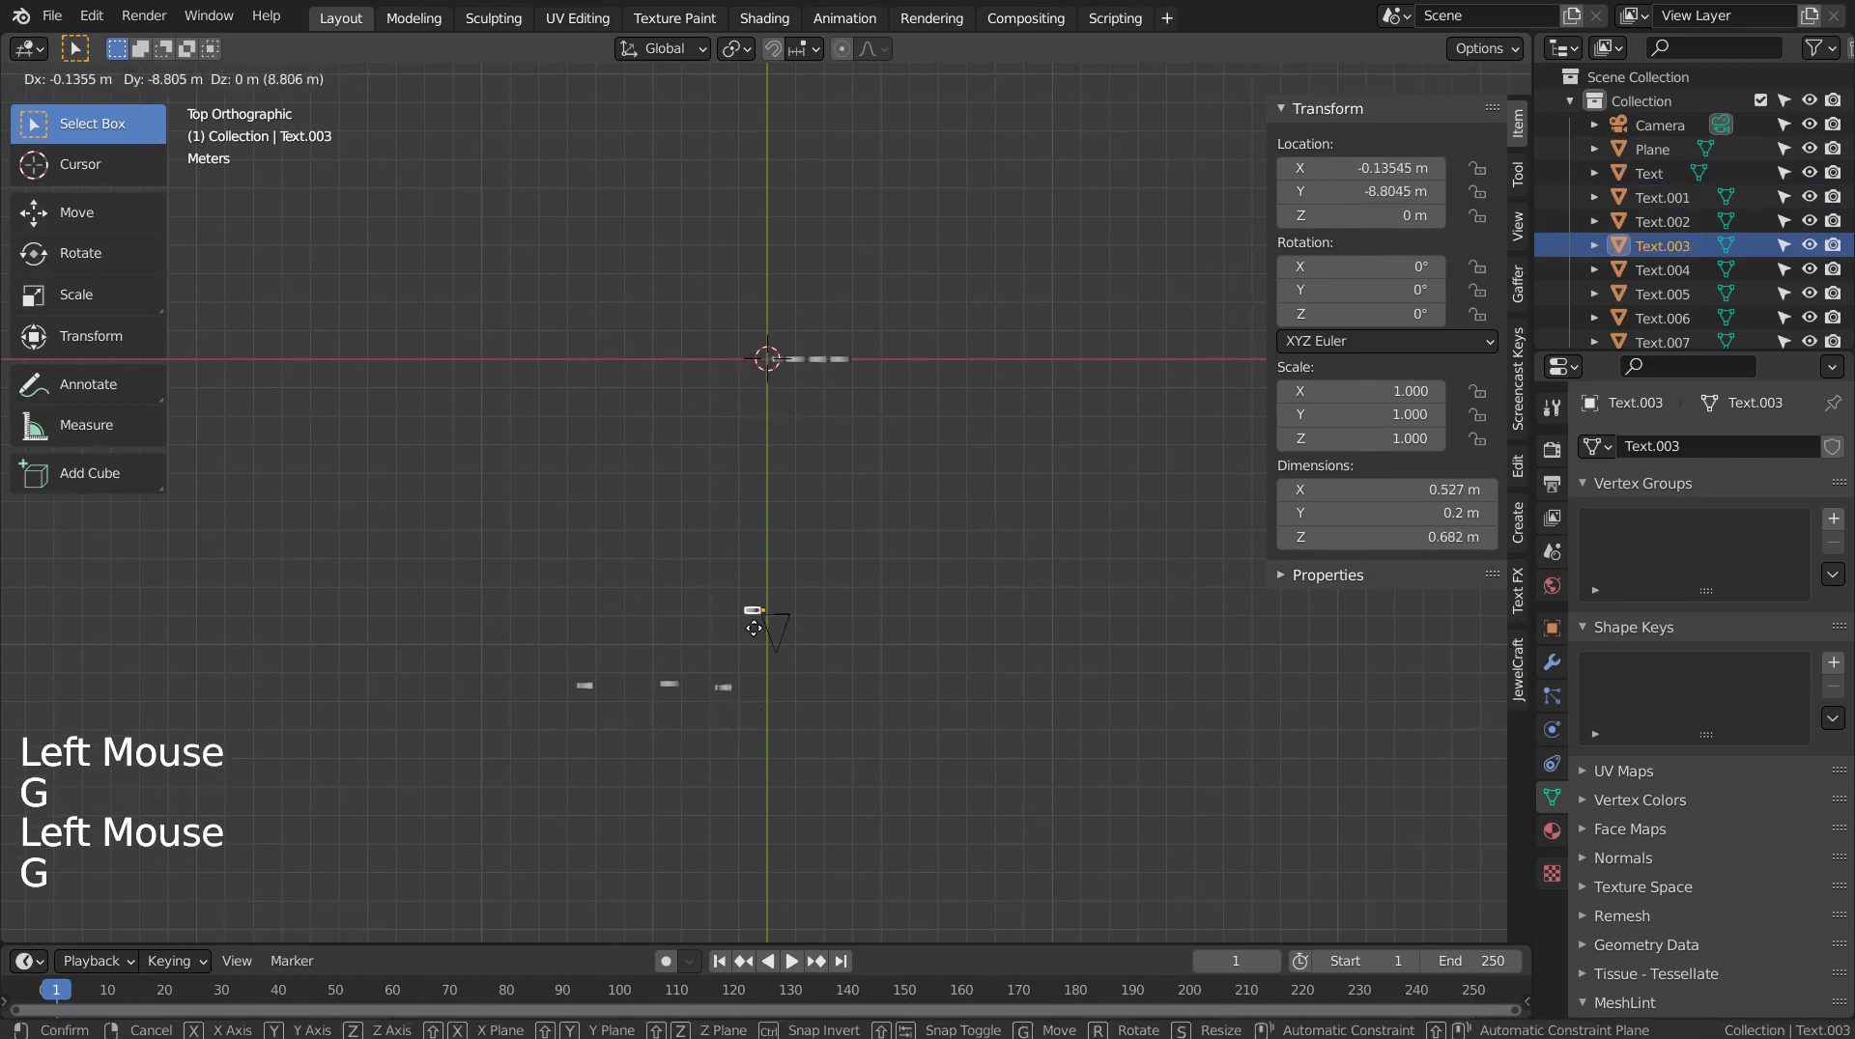
click(787, 549)
Move the O, G and last O of LOGO behind the camera to about X 2.37, 2.95 and 3.89 m, near Y -11.5 m.
click(786, 363)
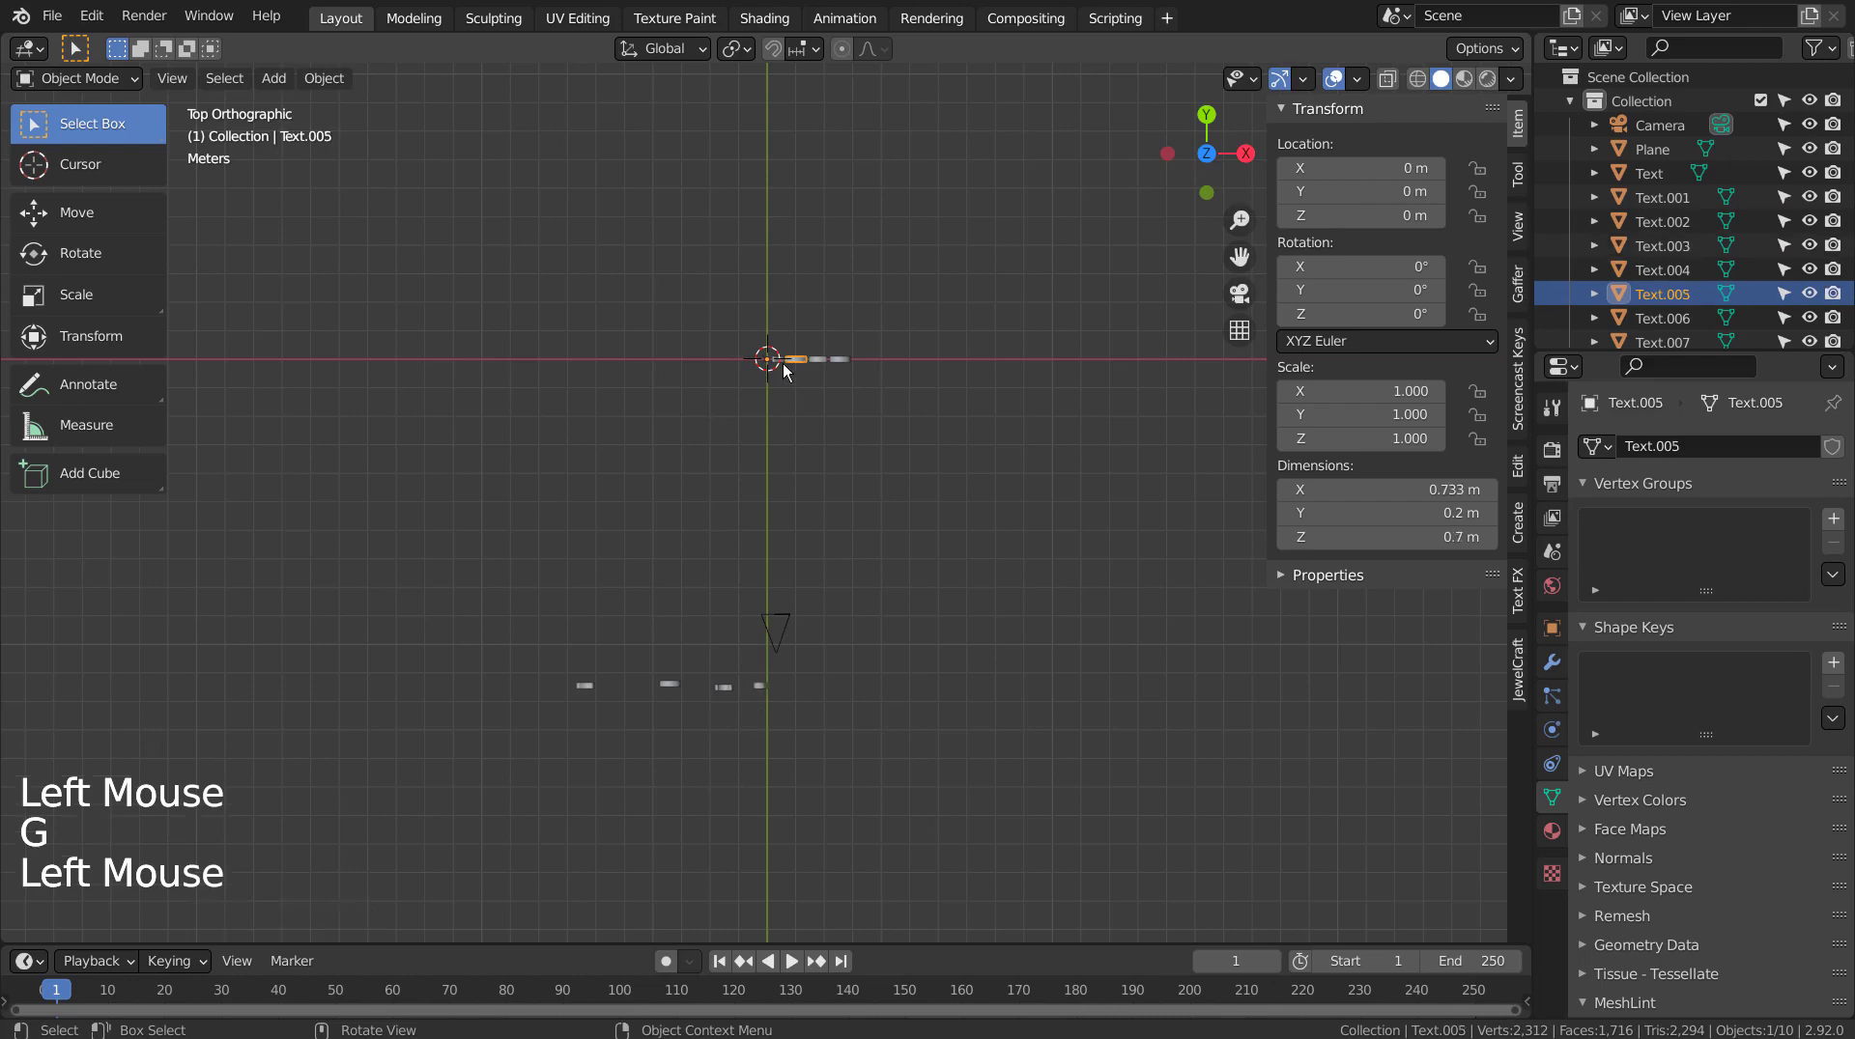
key(g)
click(850, 689)
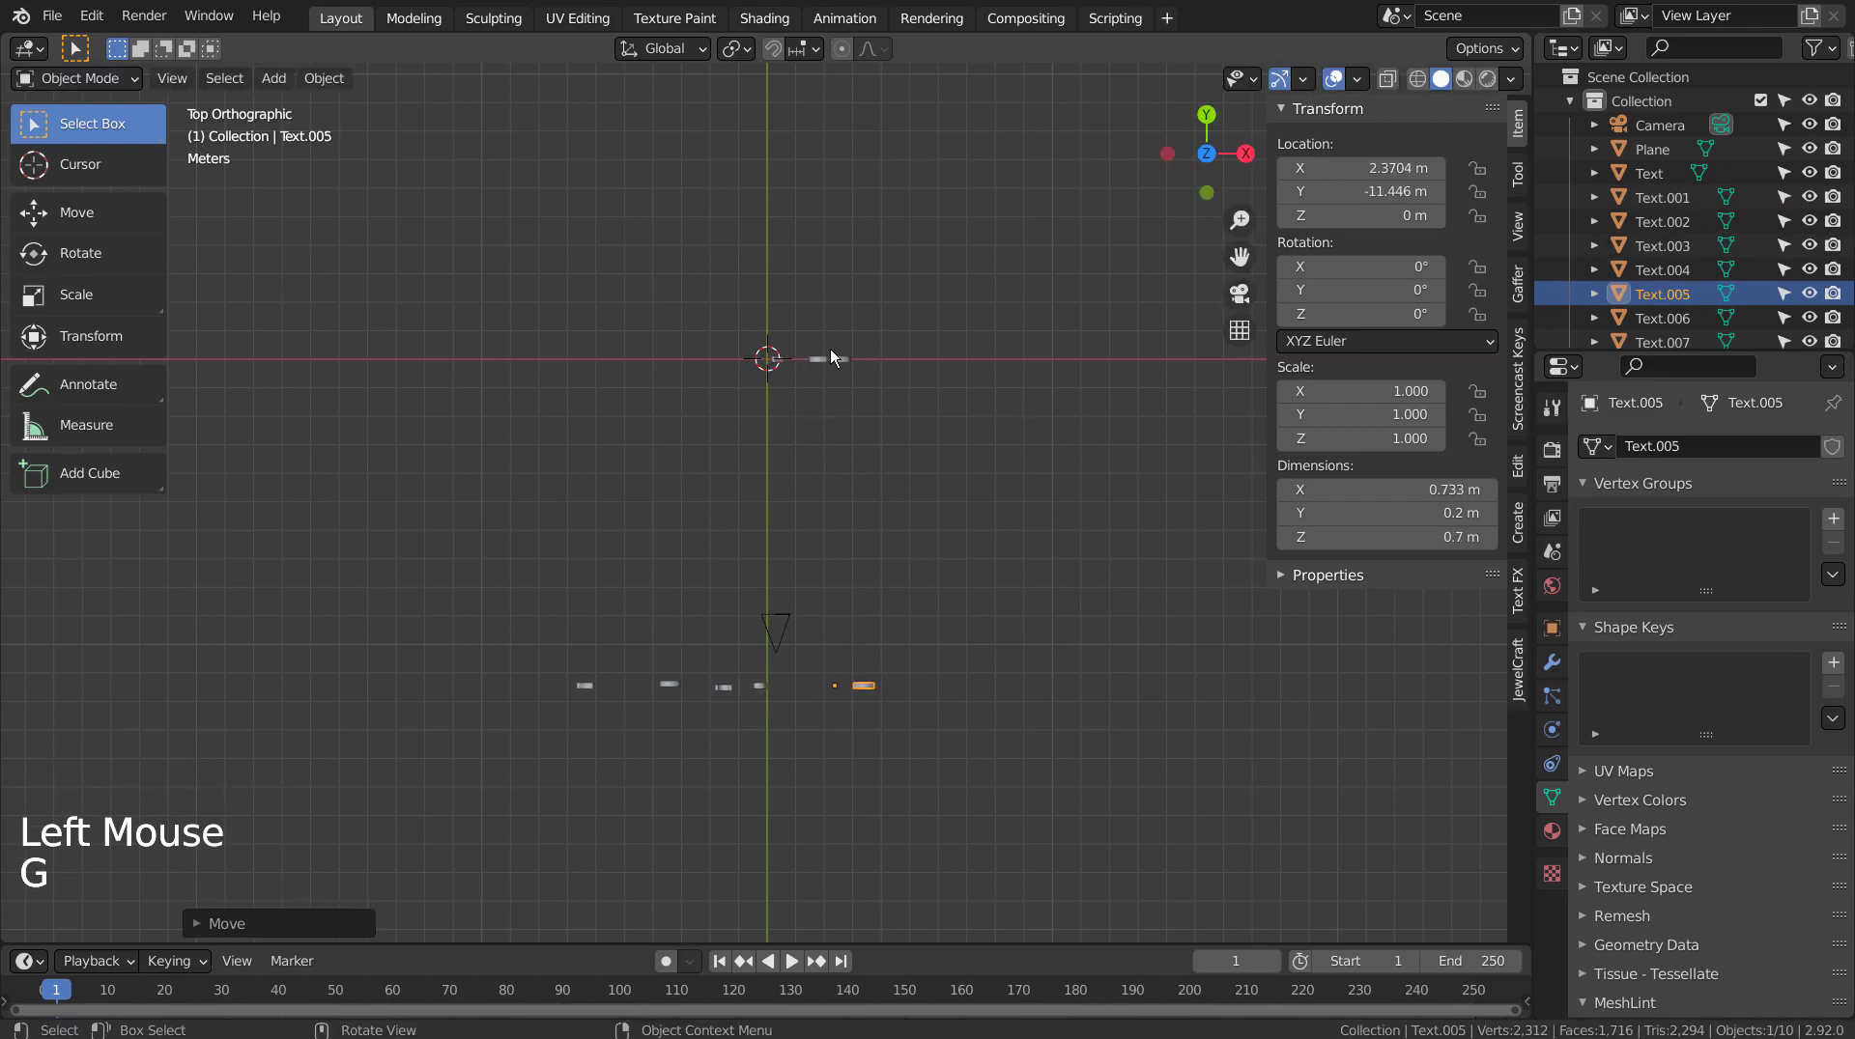
click(821, 356)
key(g)
click(908, 688)
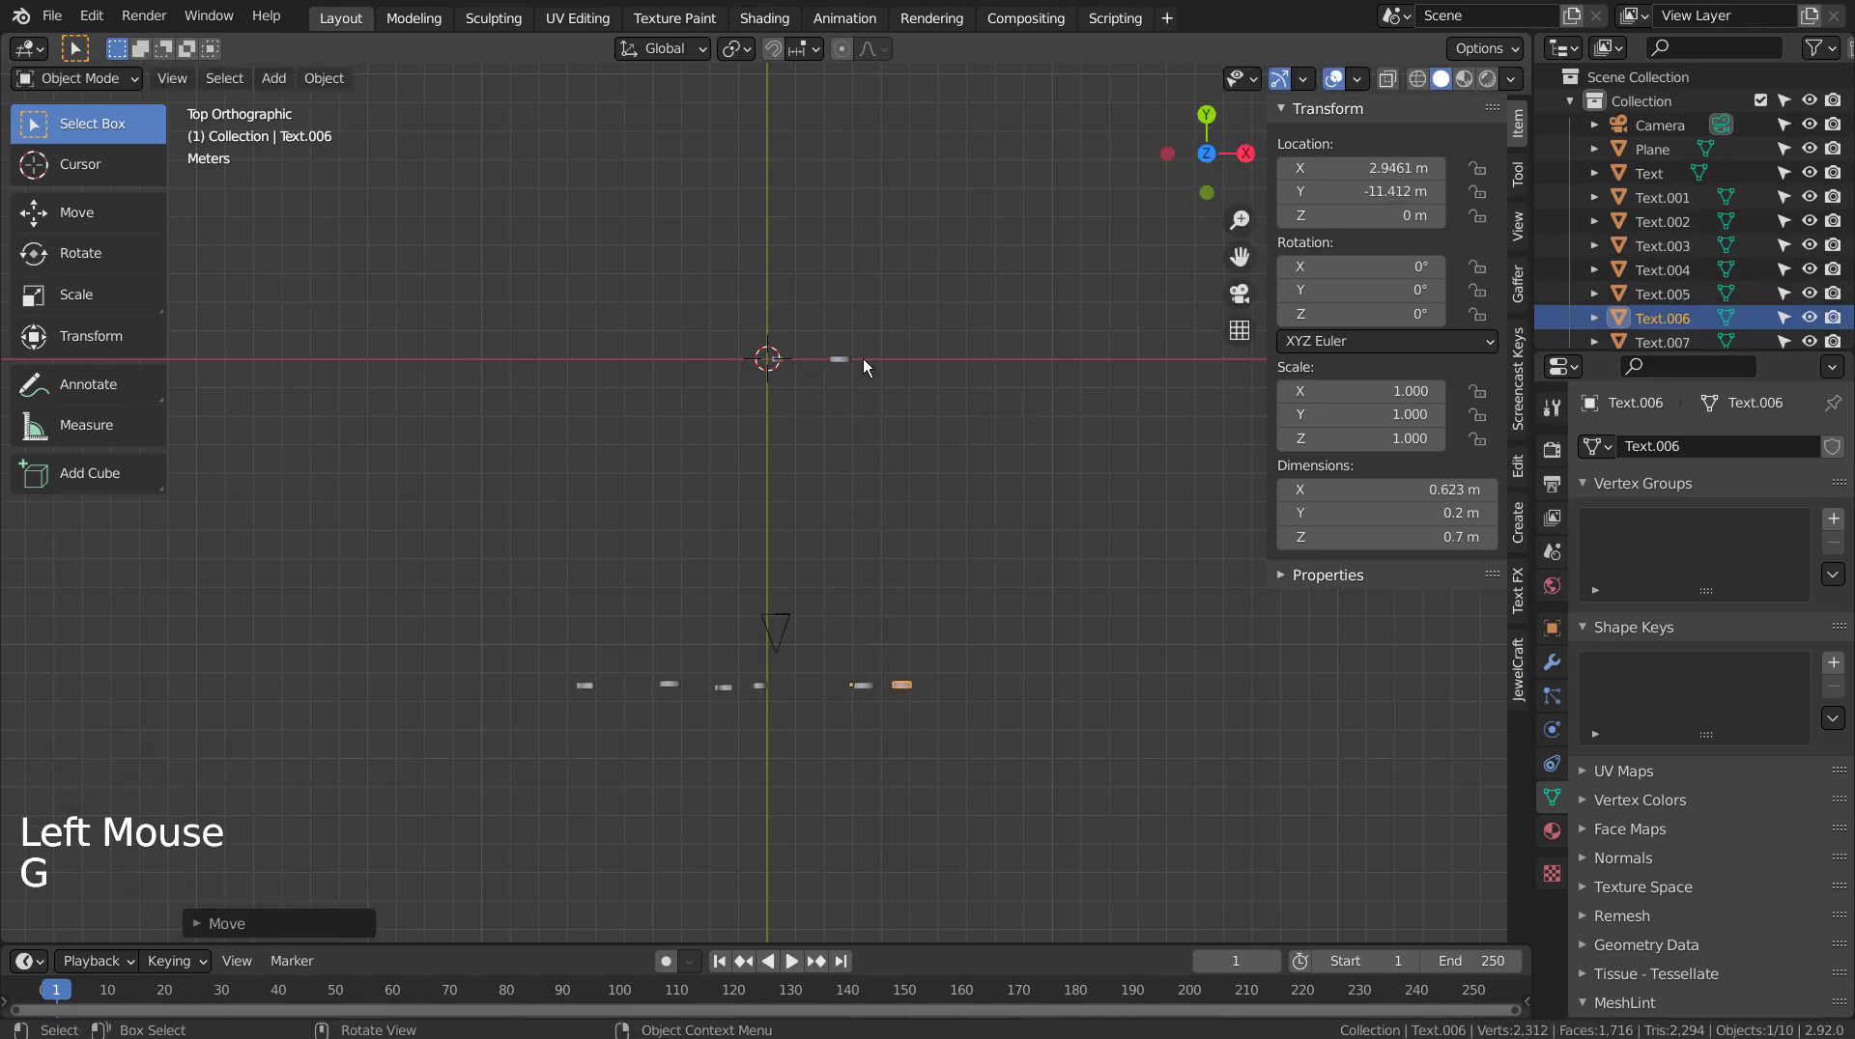
click(840, 360)
key(g)
click(968, 713)
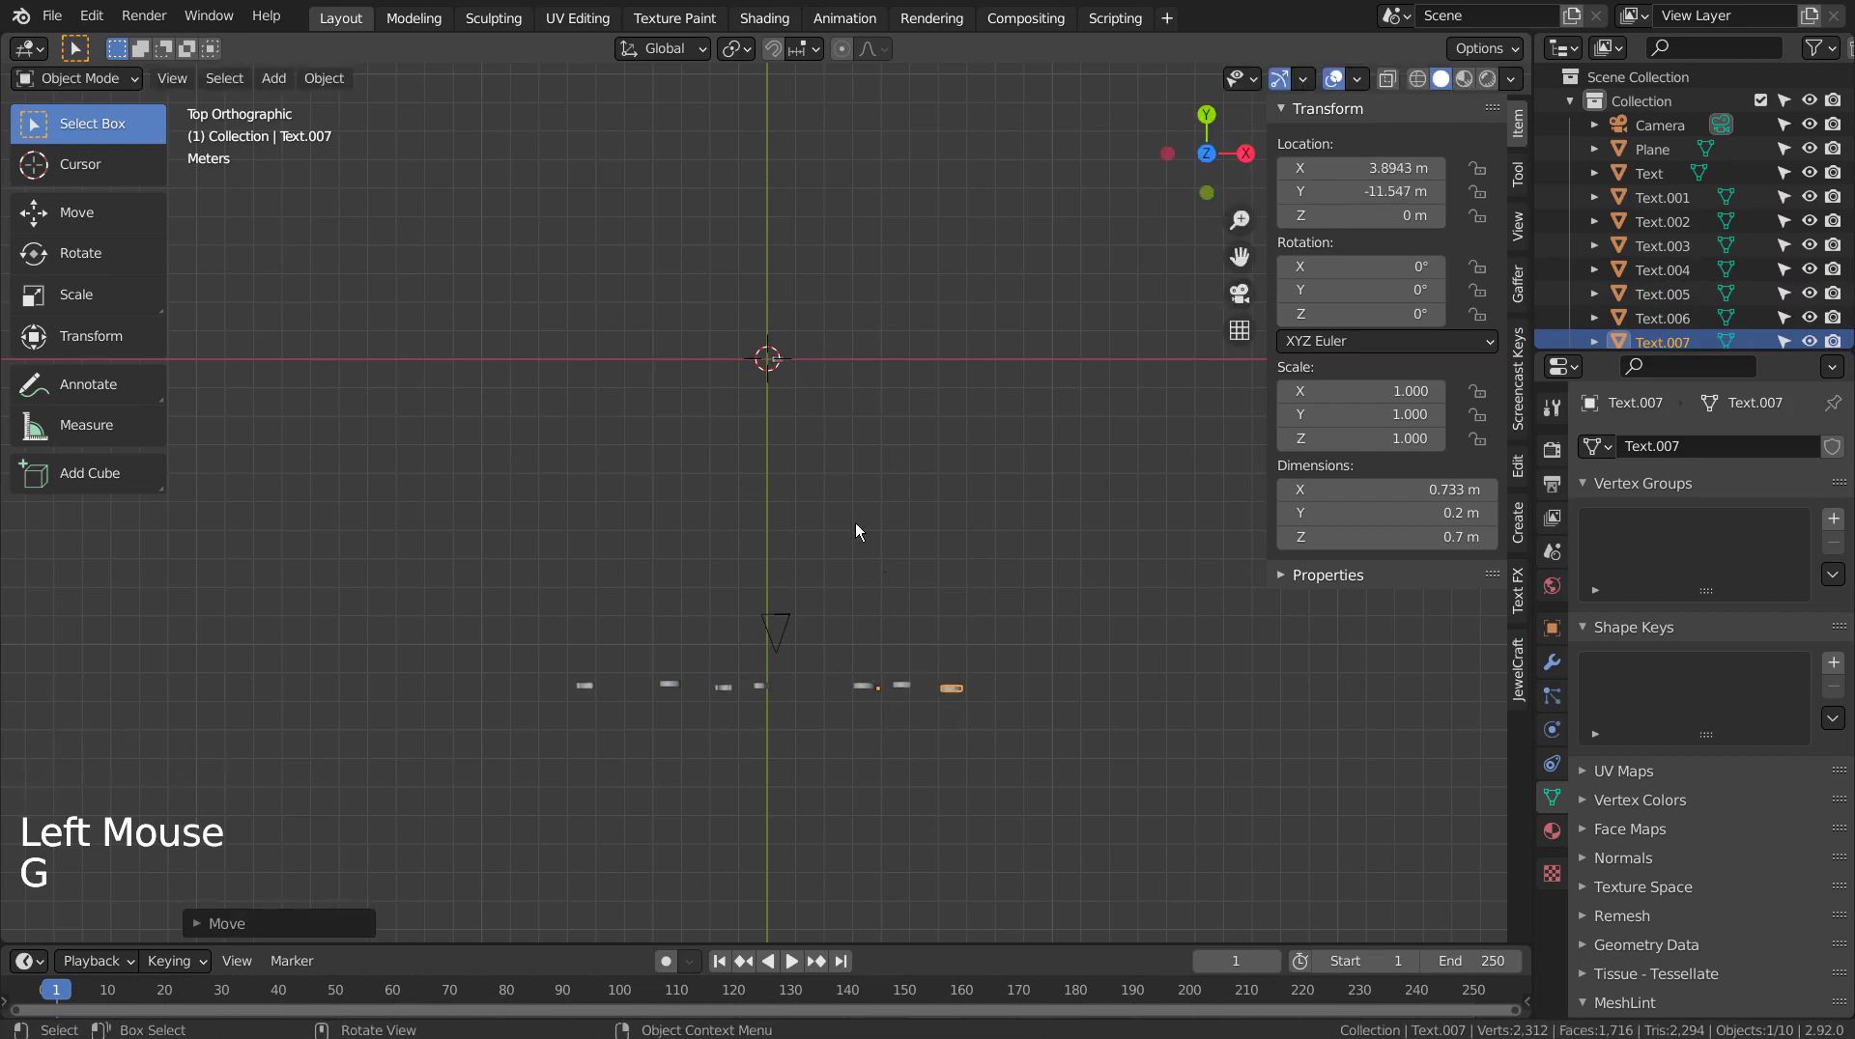
Move the L of LOGO behind the camera to about X 1.15 m, Y -11.6 m.
click(773, 365)
key(g)
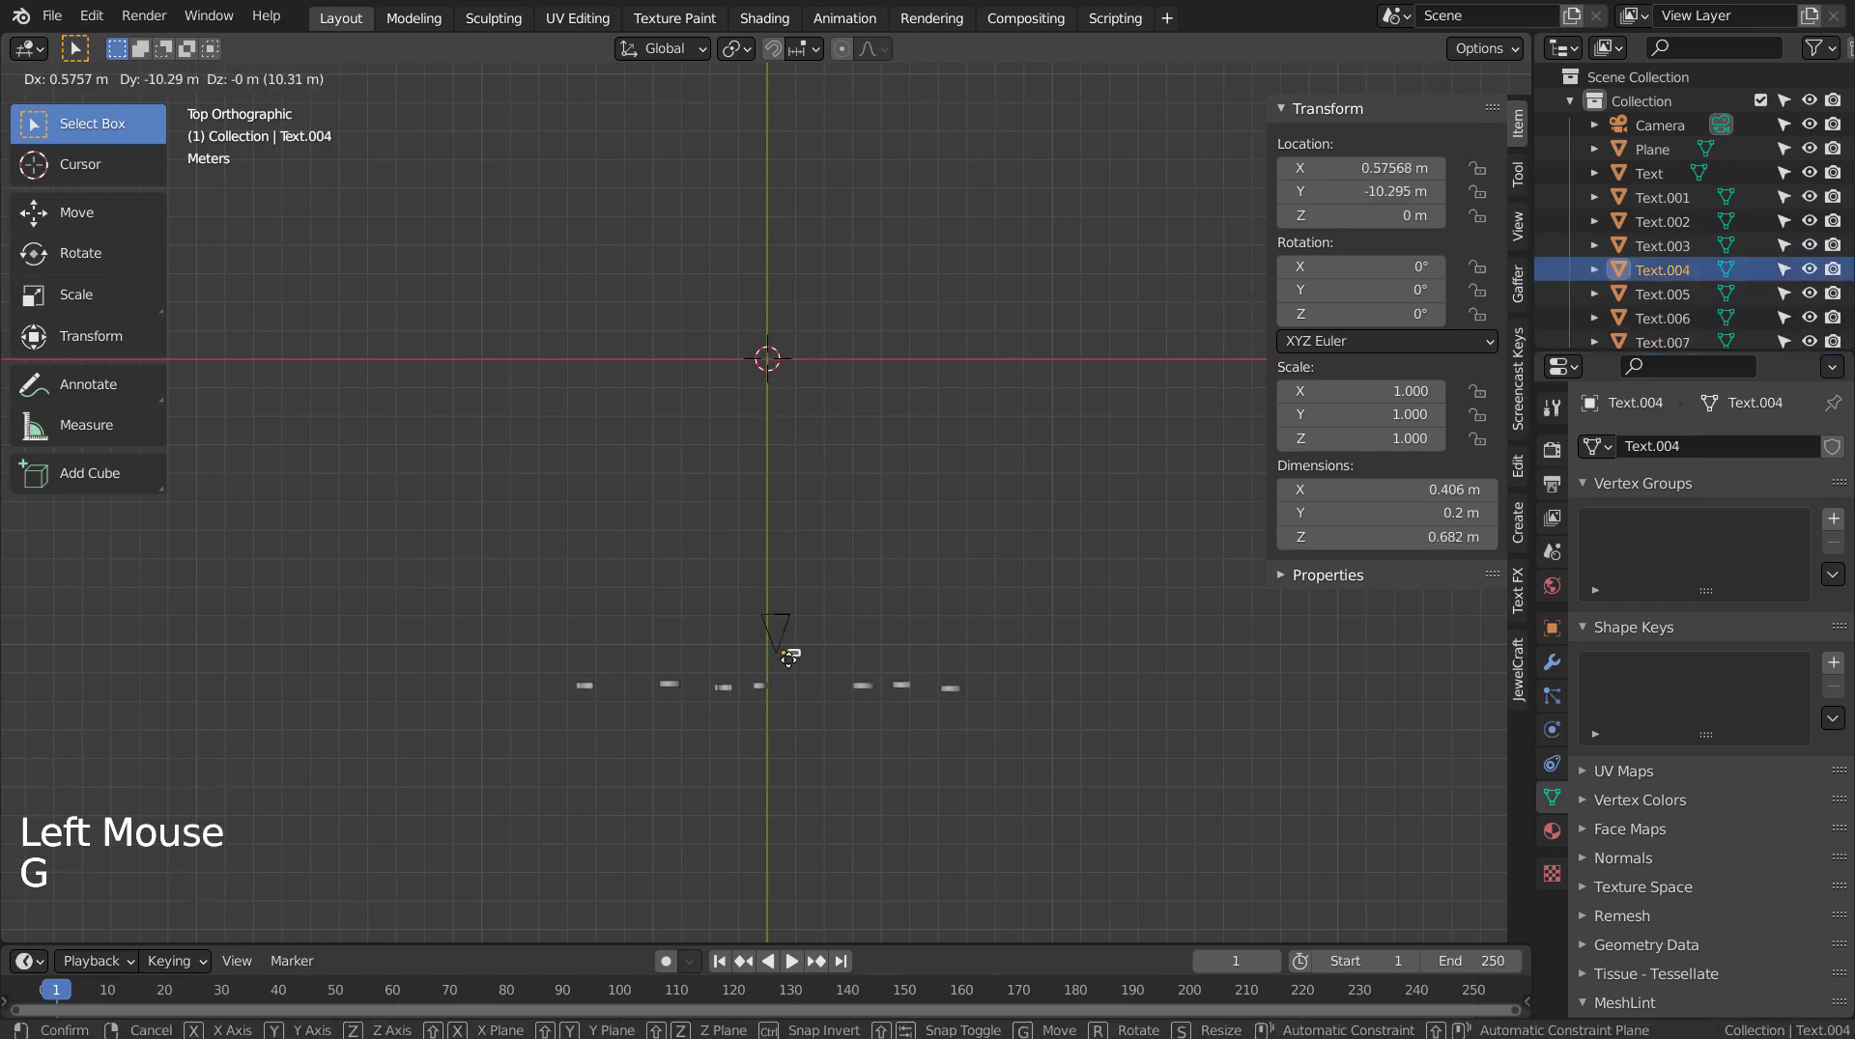
click(815, 688)
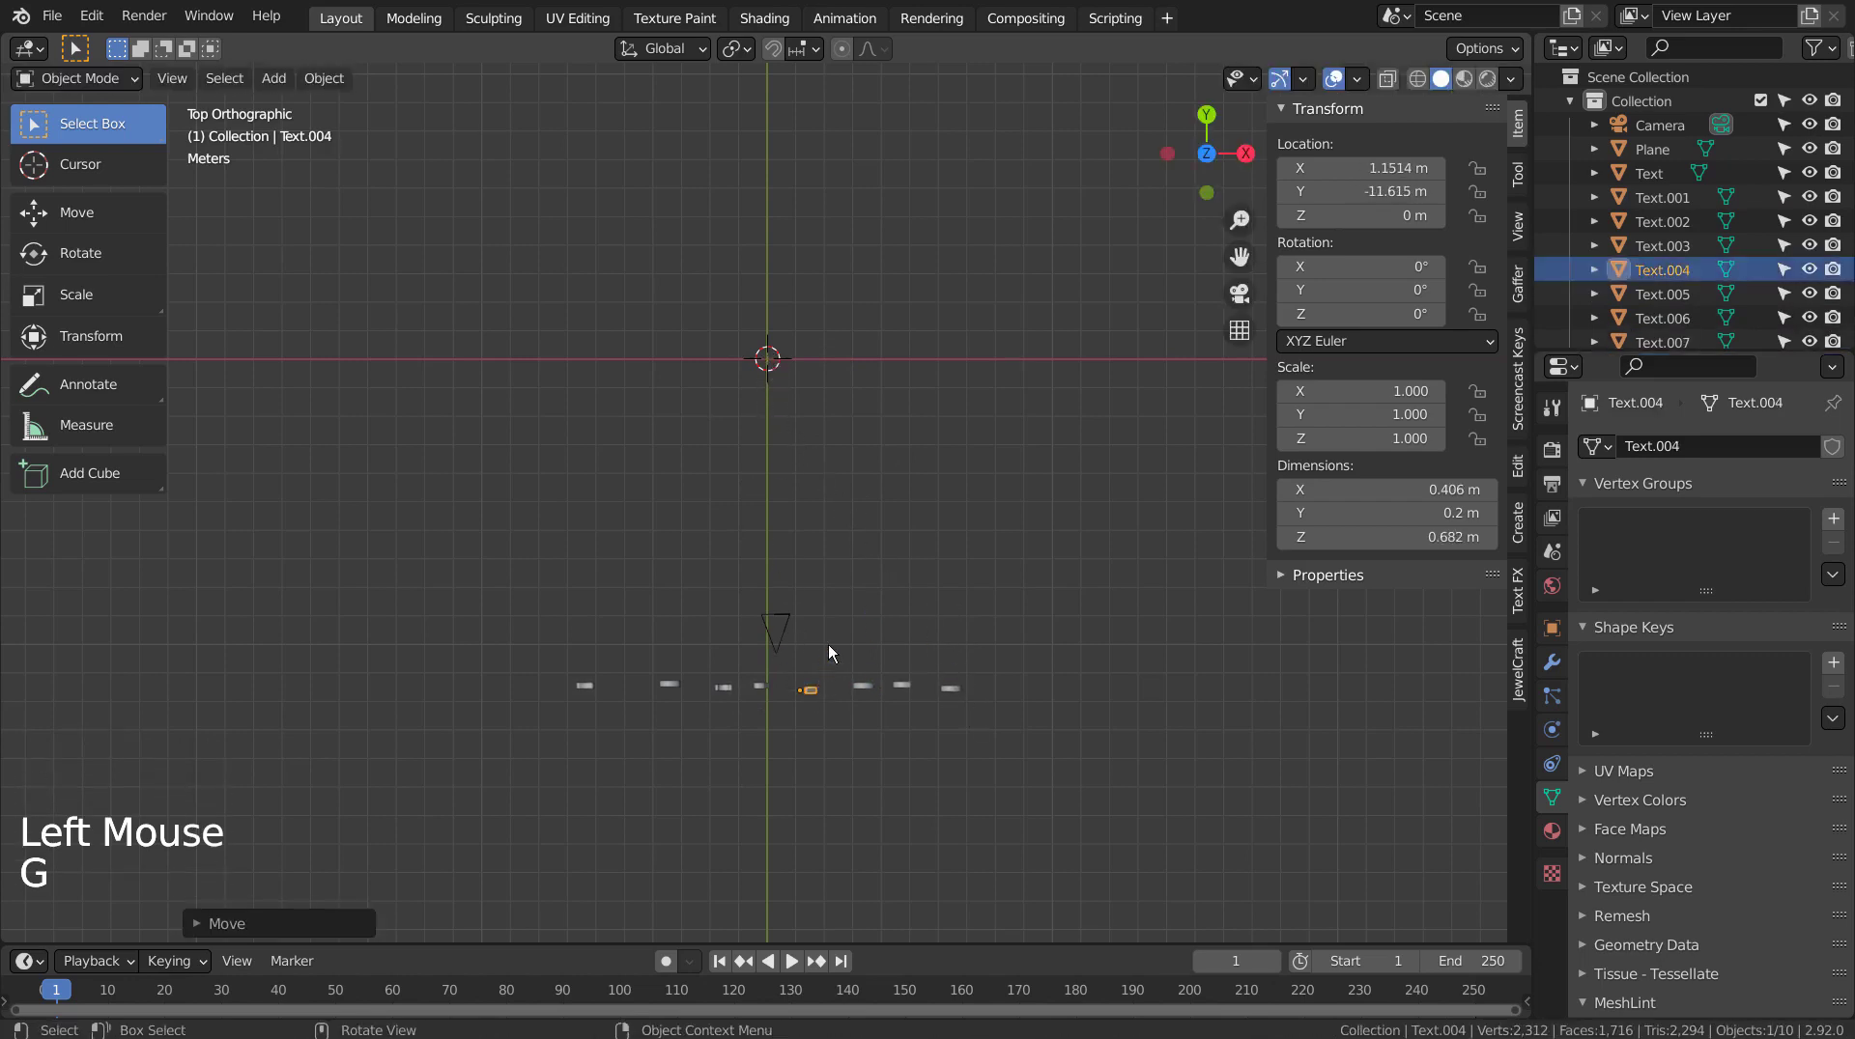
Insert location keyframes at frame 1 for the Y, O, U and R of YOUR.
click(586, 687)
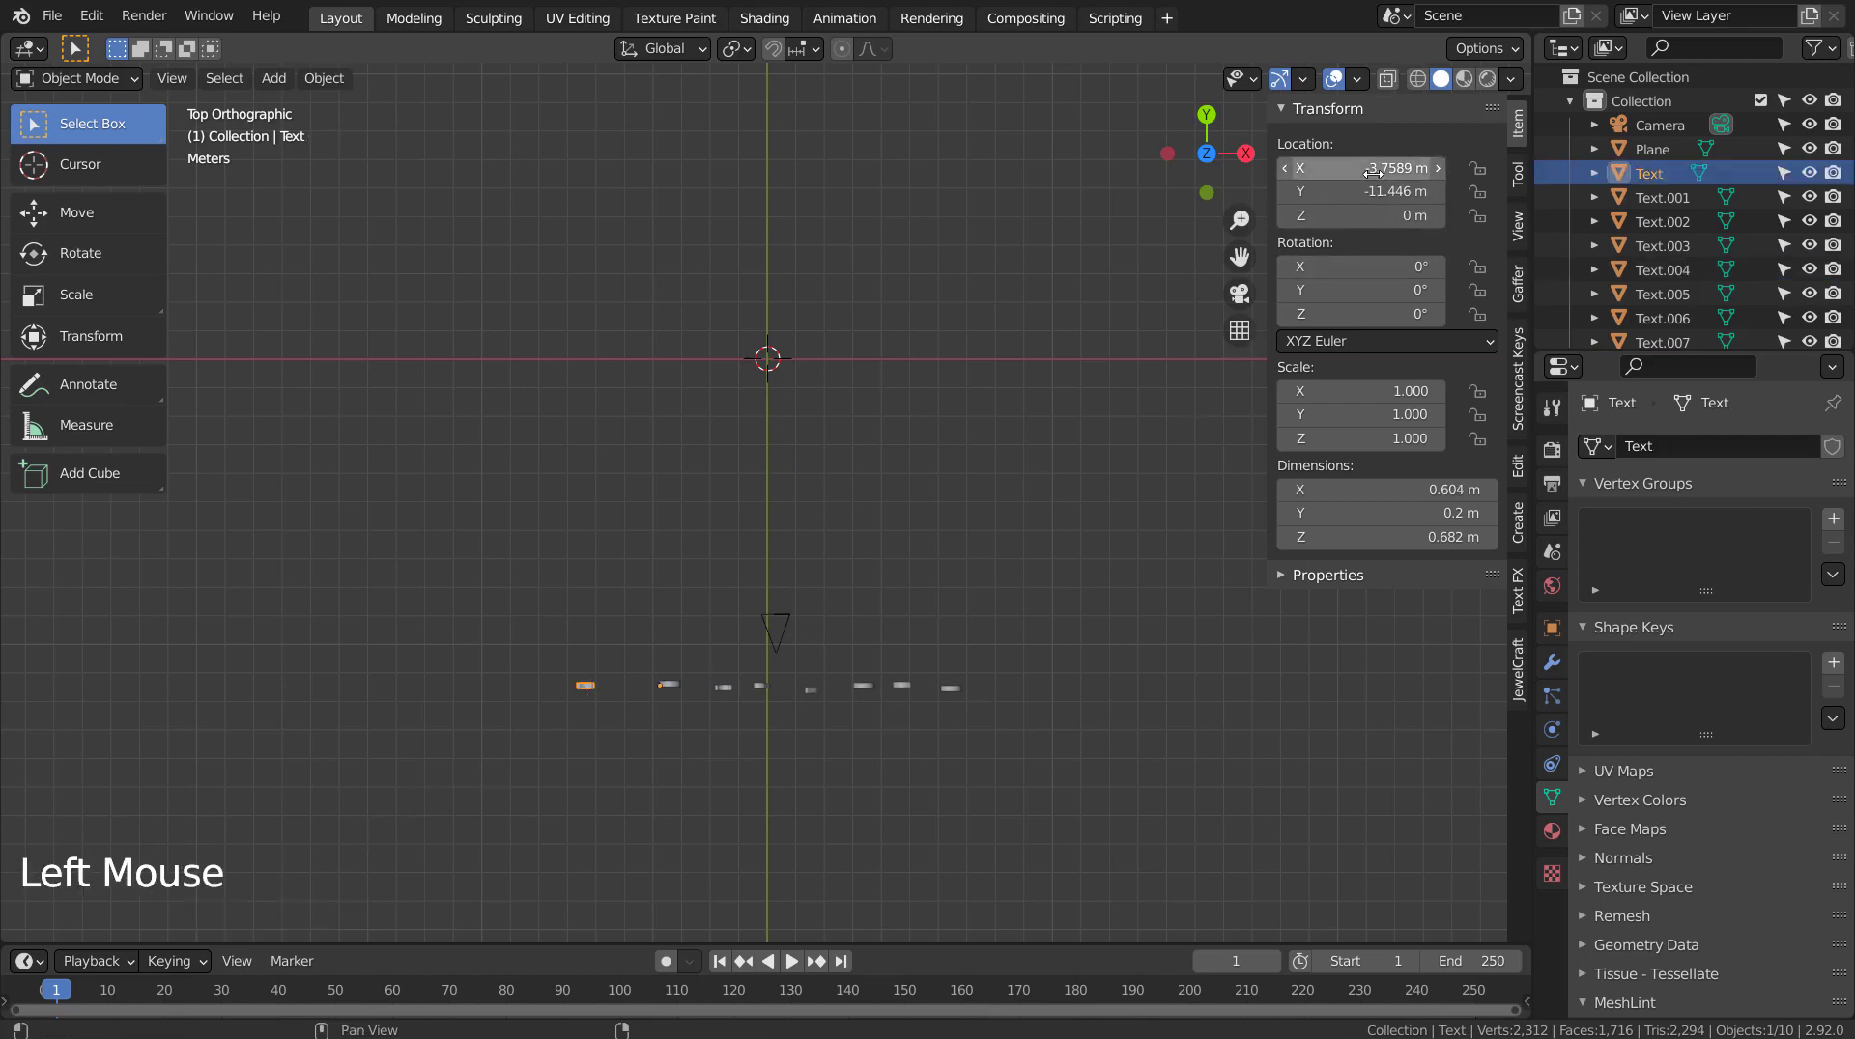
key(i)
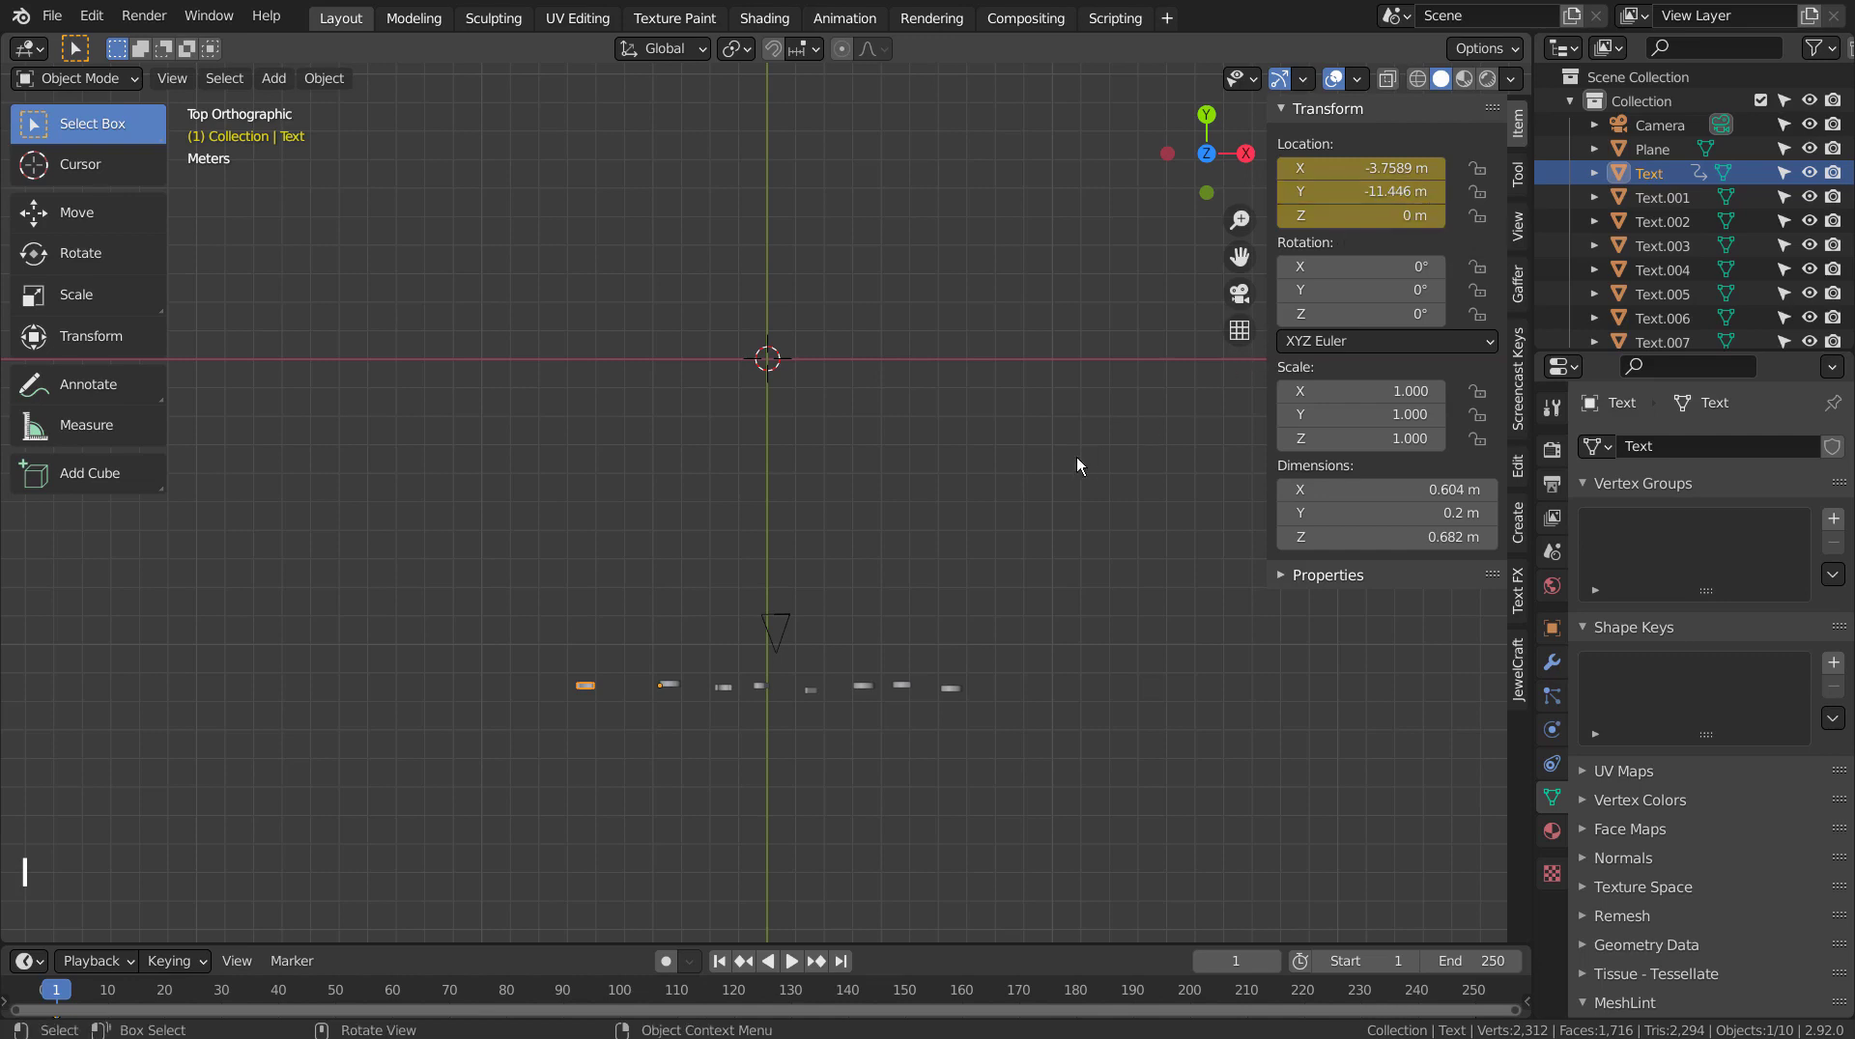
click(664, 684)
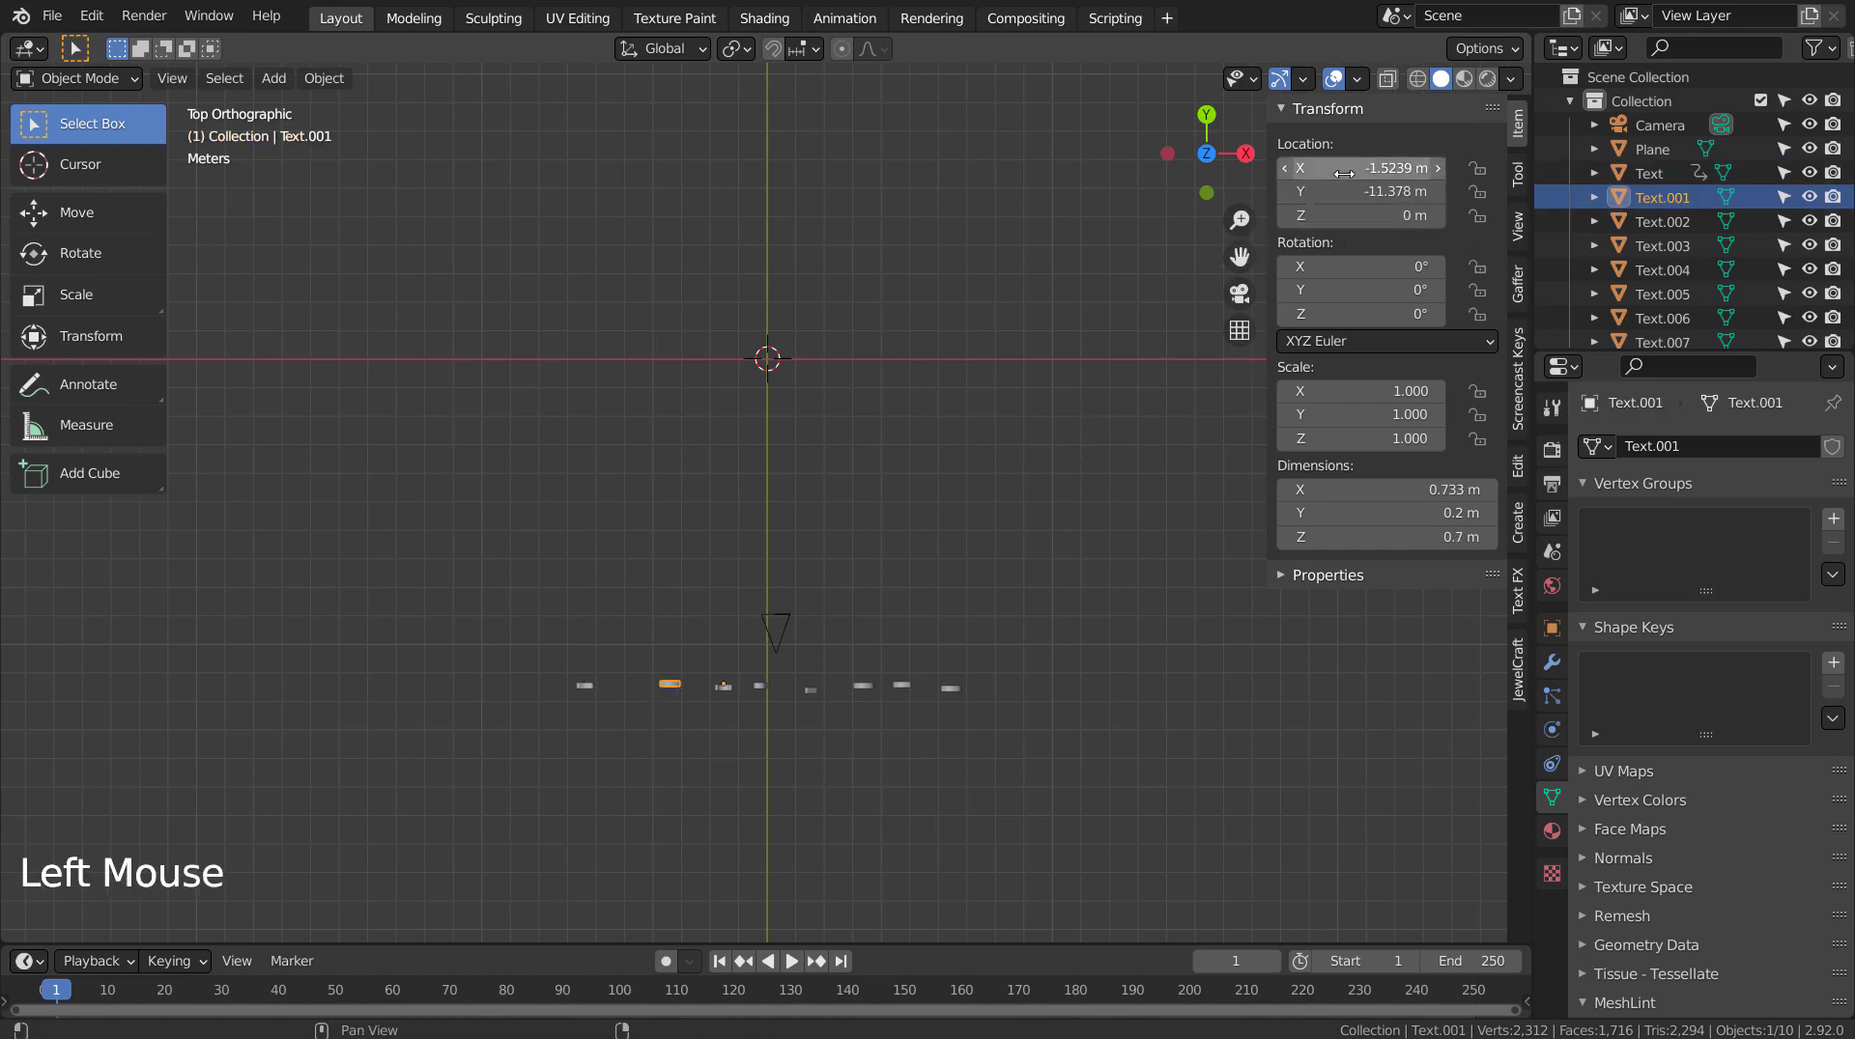
click(723, 687)
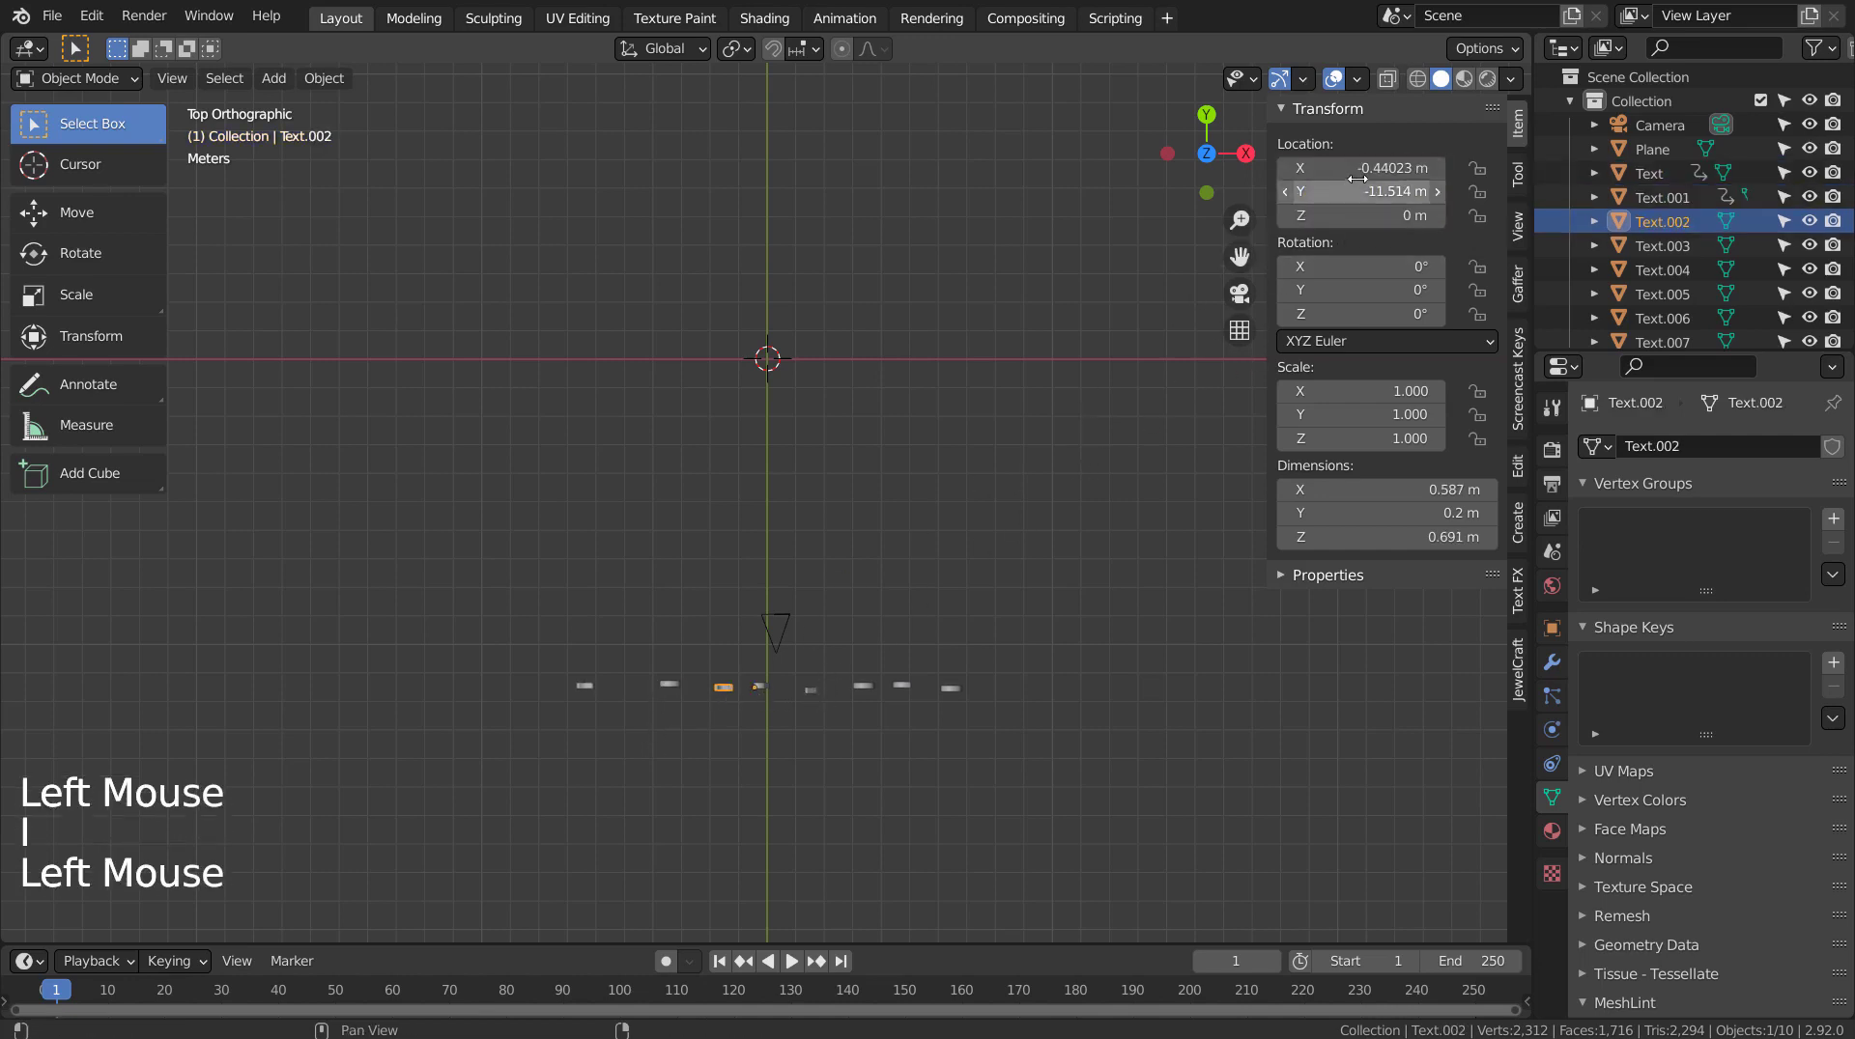
key(i)
click(780, 685)
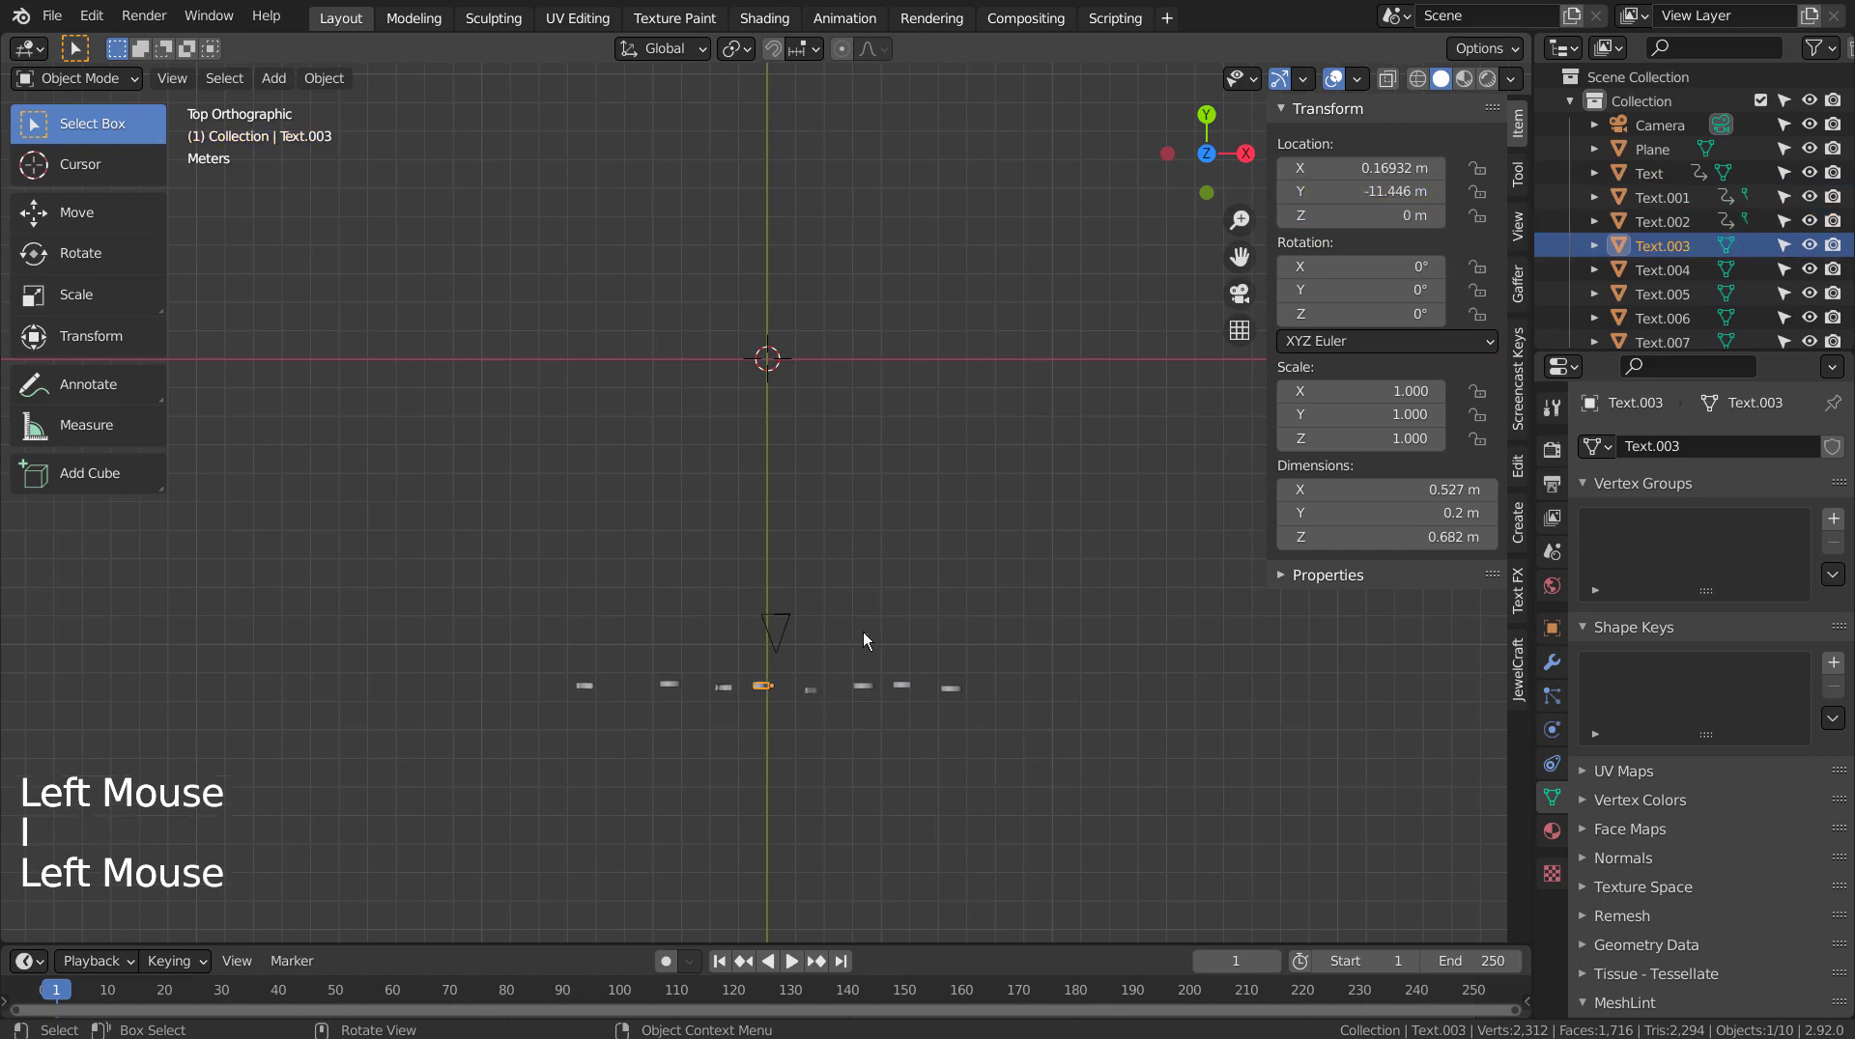
key(i)
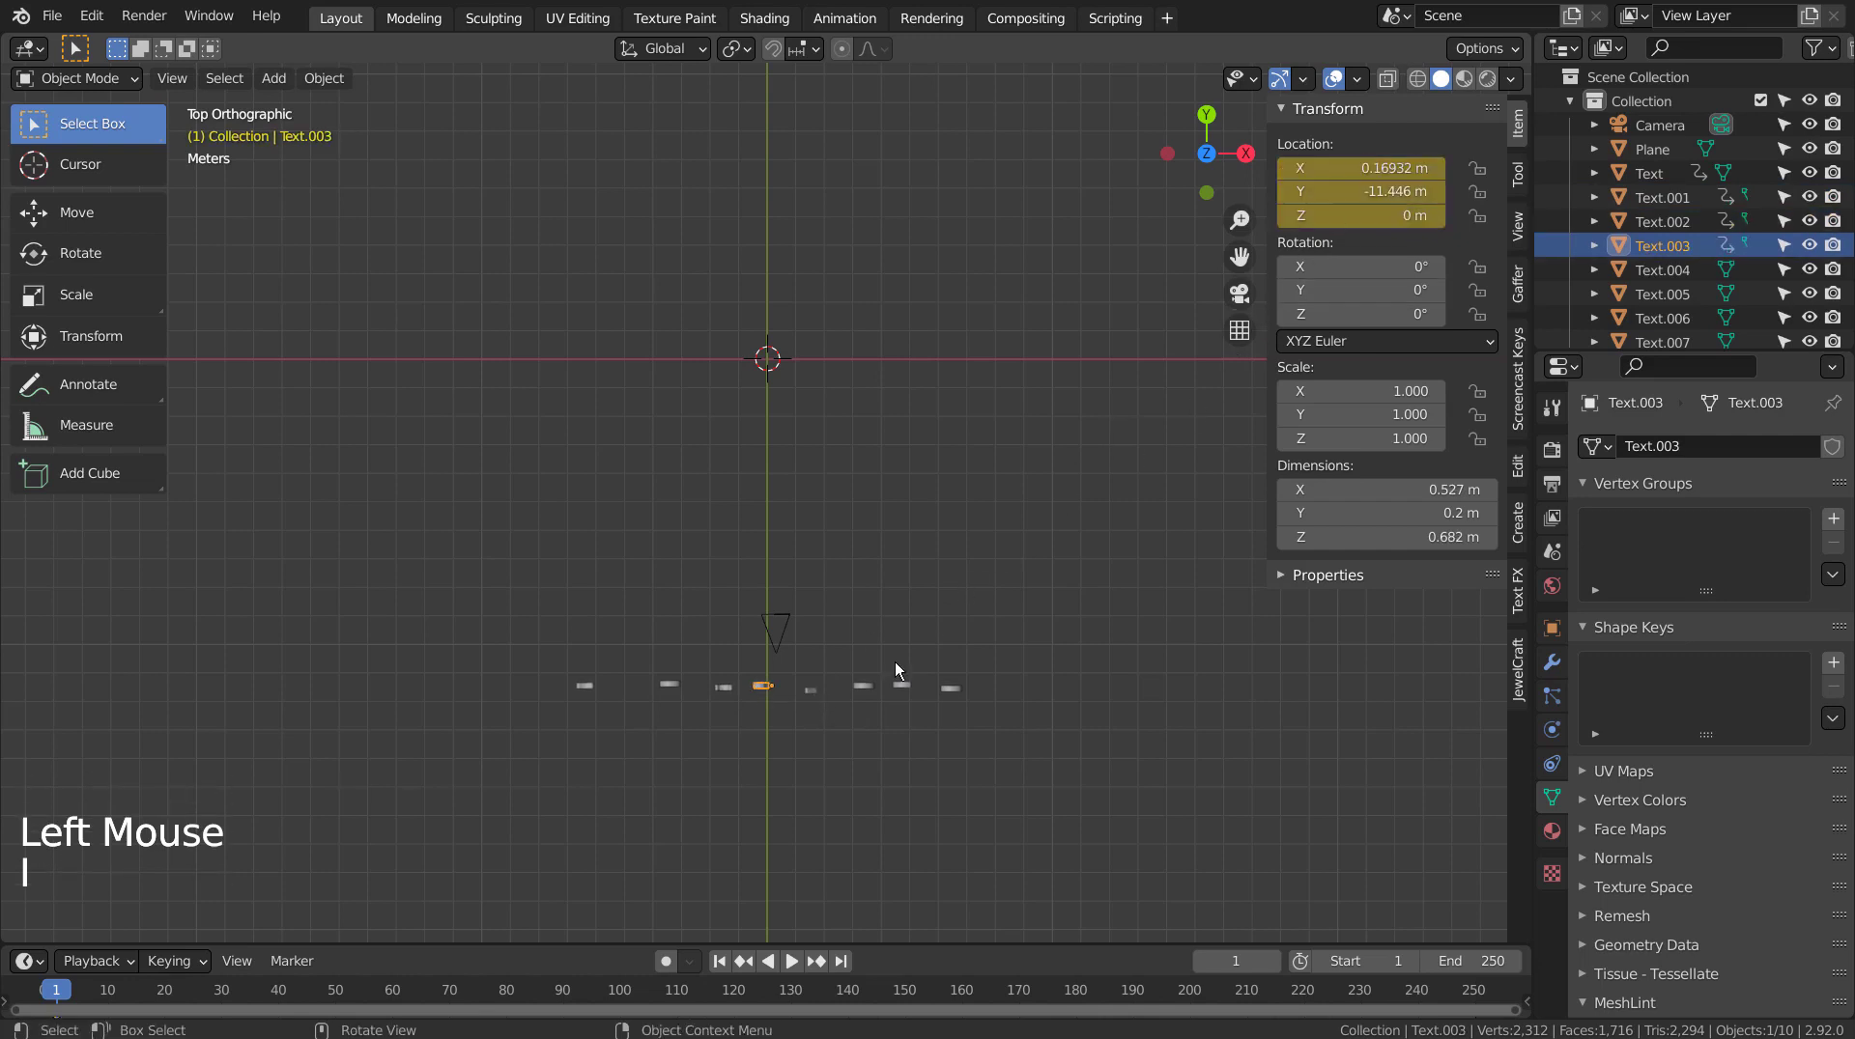
Insert location keyframes at frame 1 for the L, O, G and last O of LOGO, and clear the selection.
click(810, 690)
key(i)
click(1343, 178)
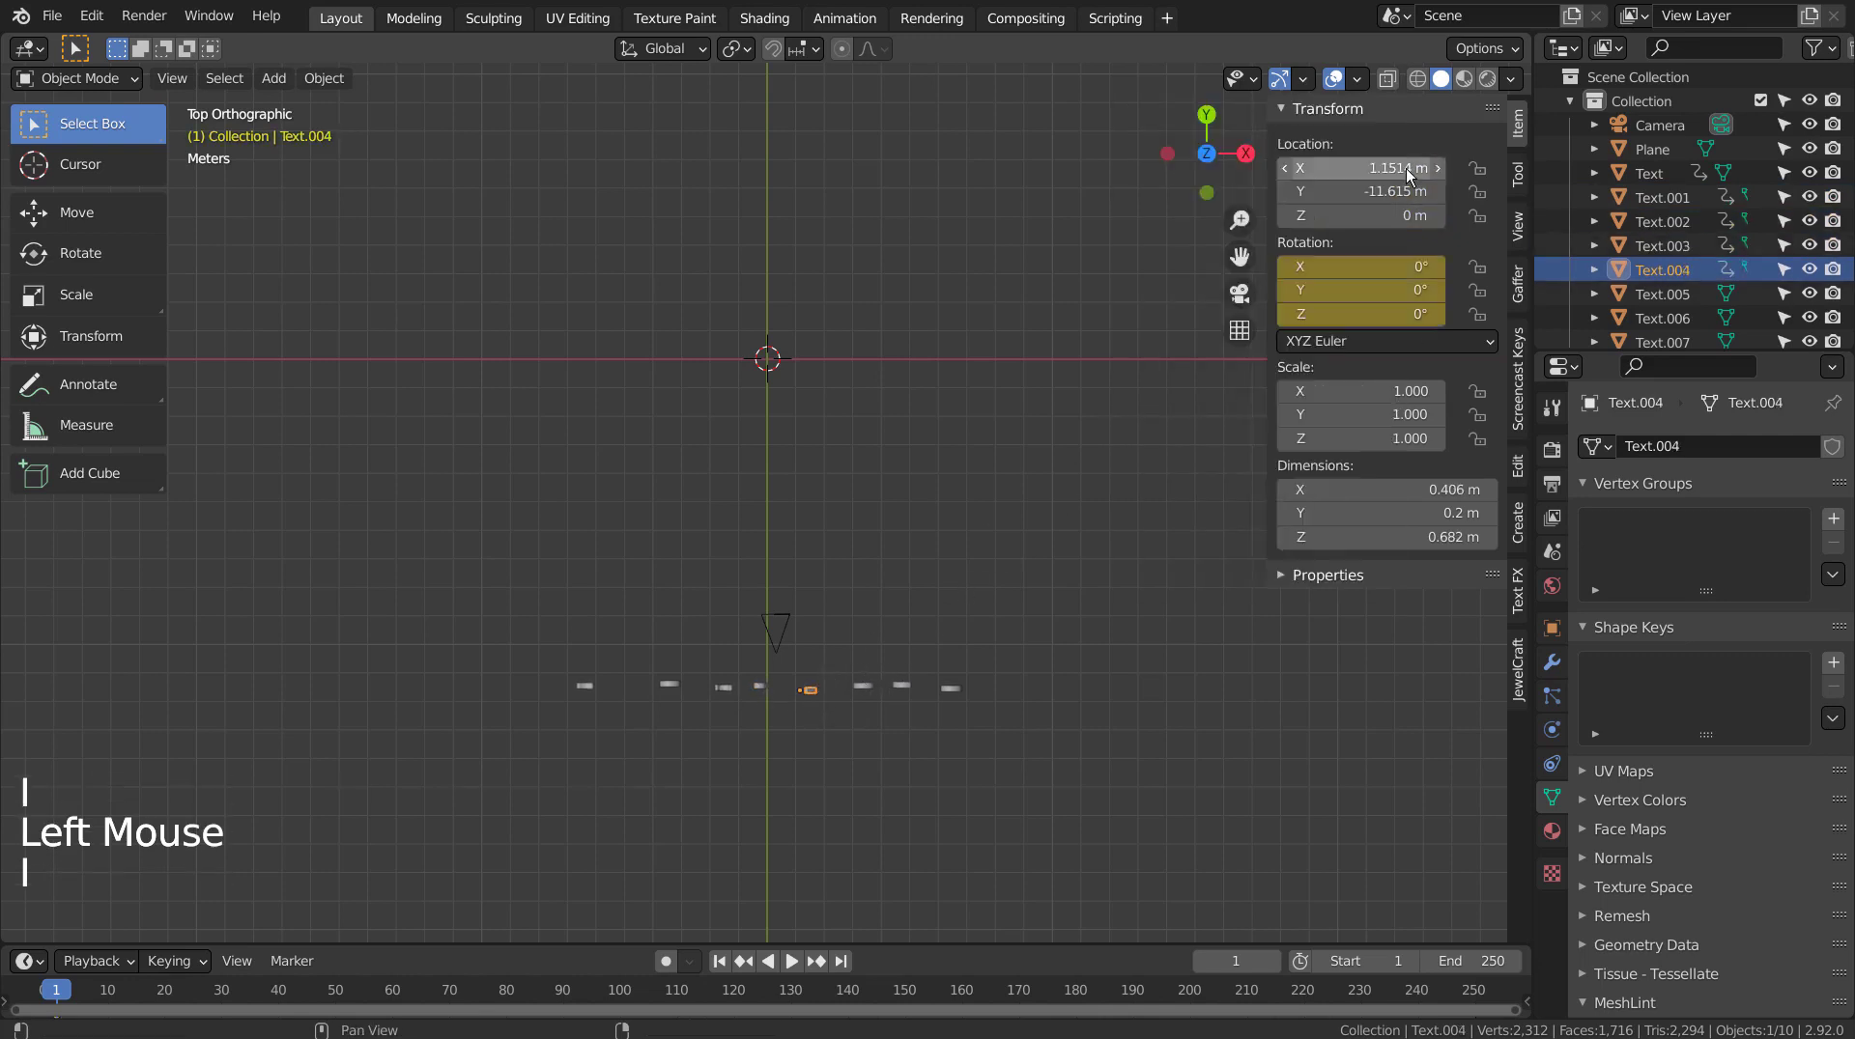
key(ctrl+z)
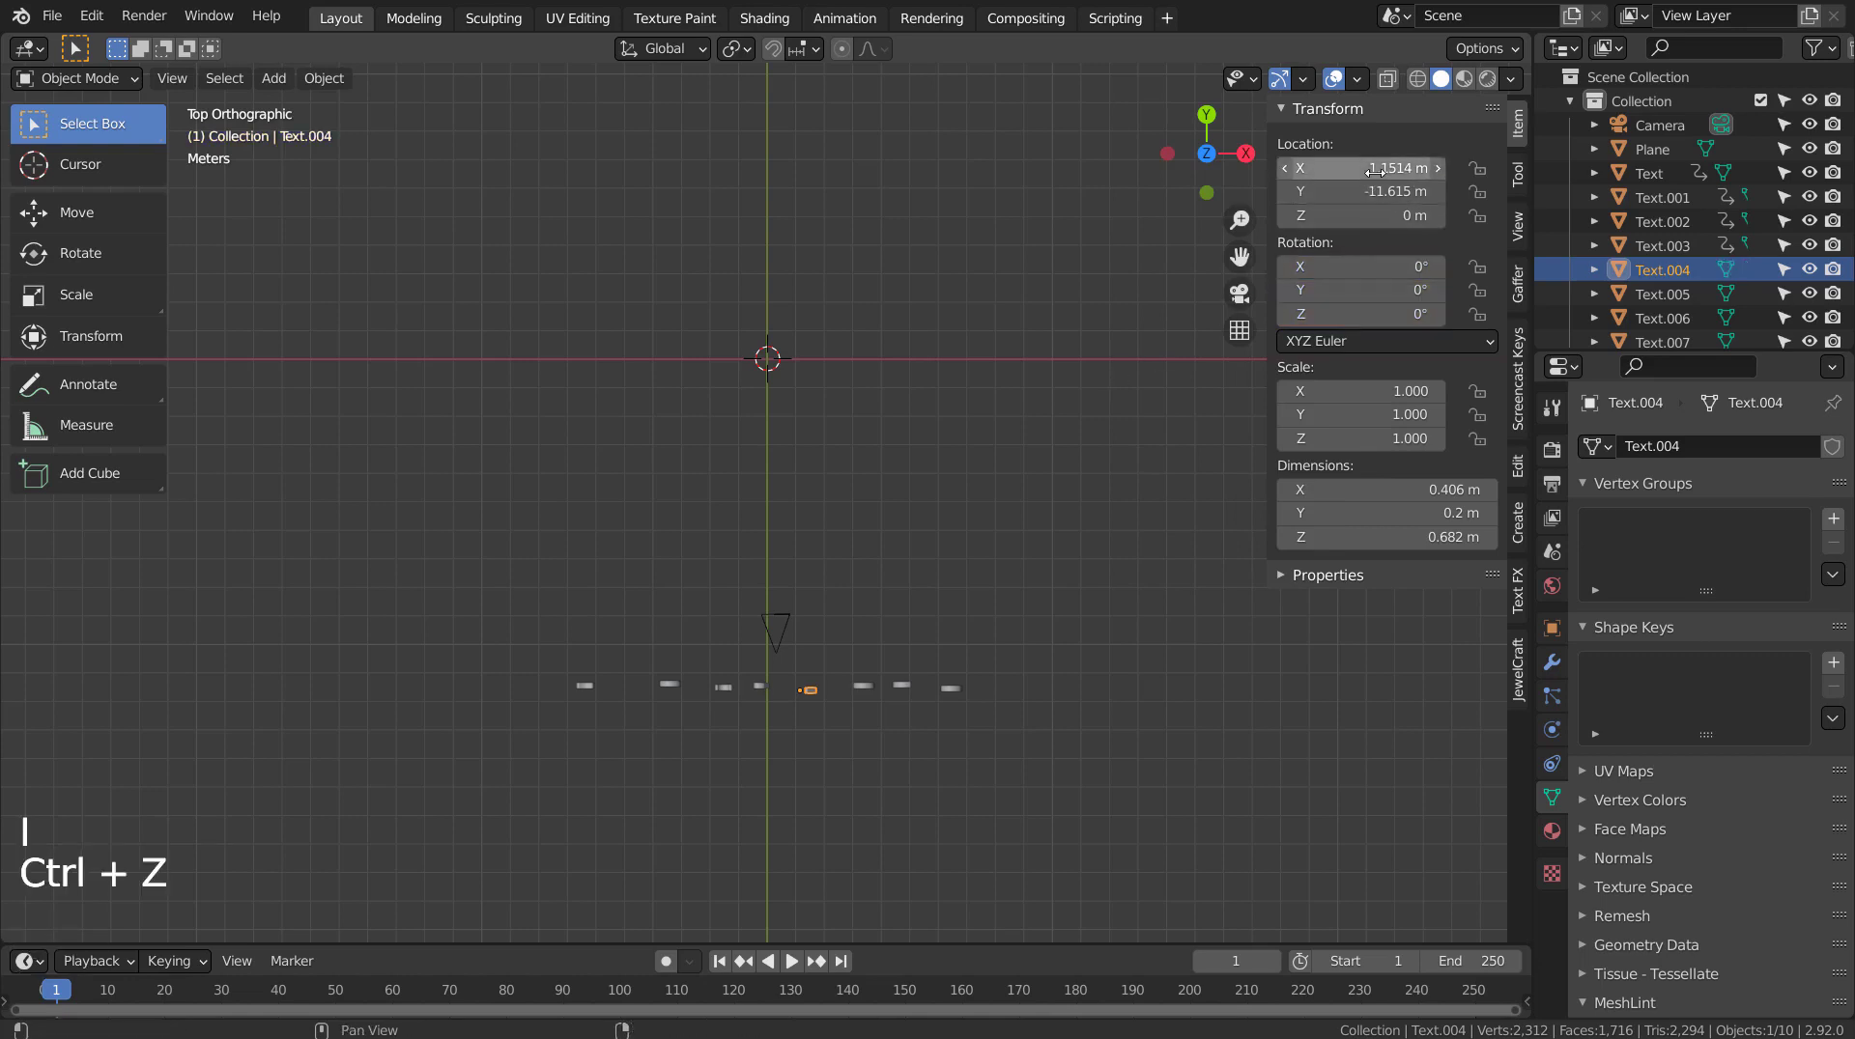
key(i)
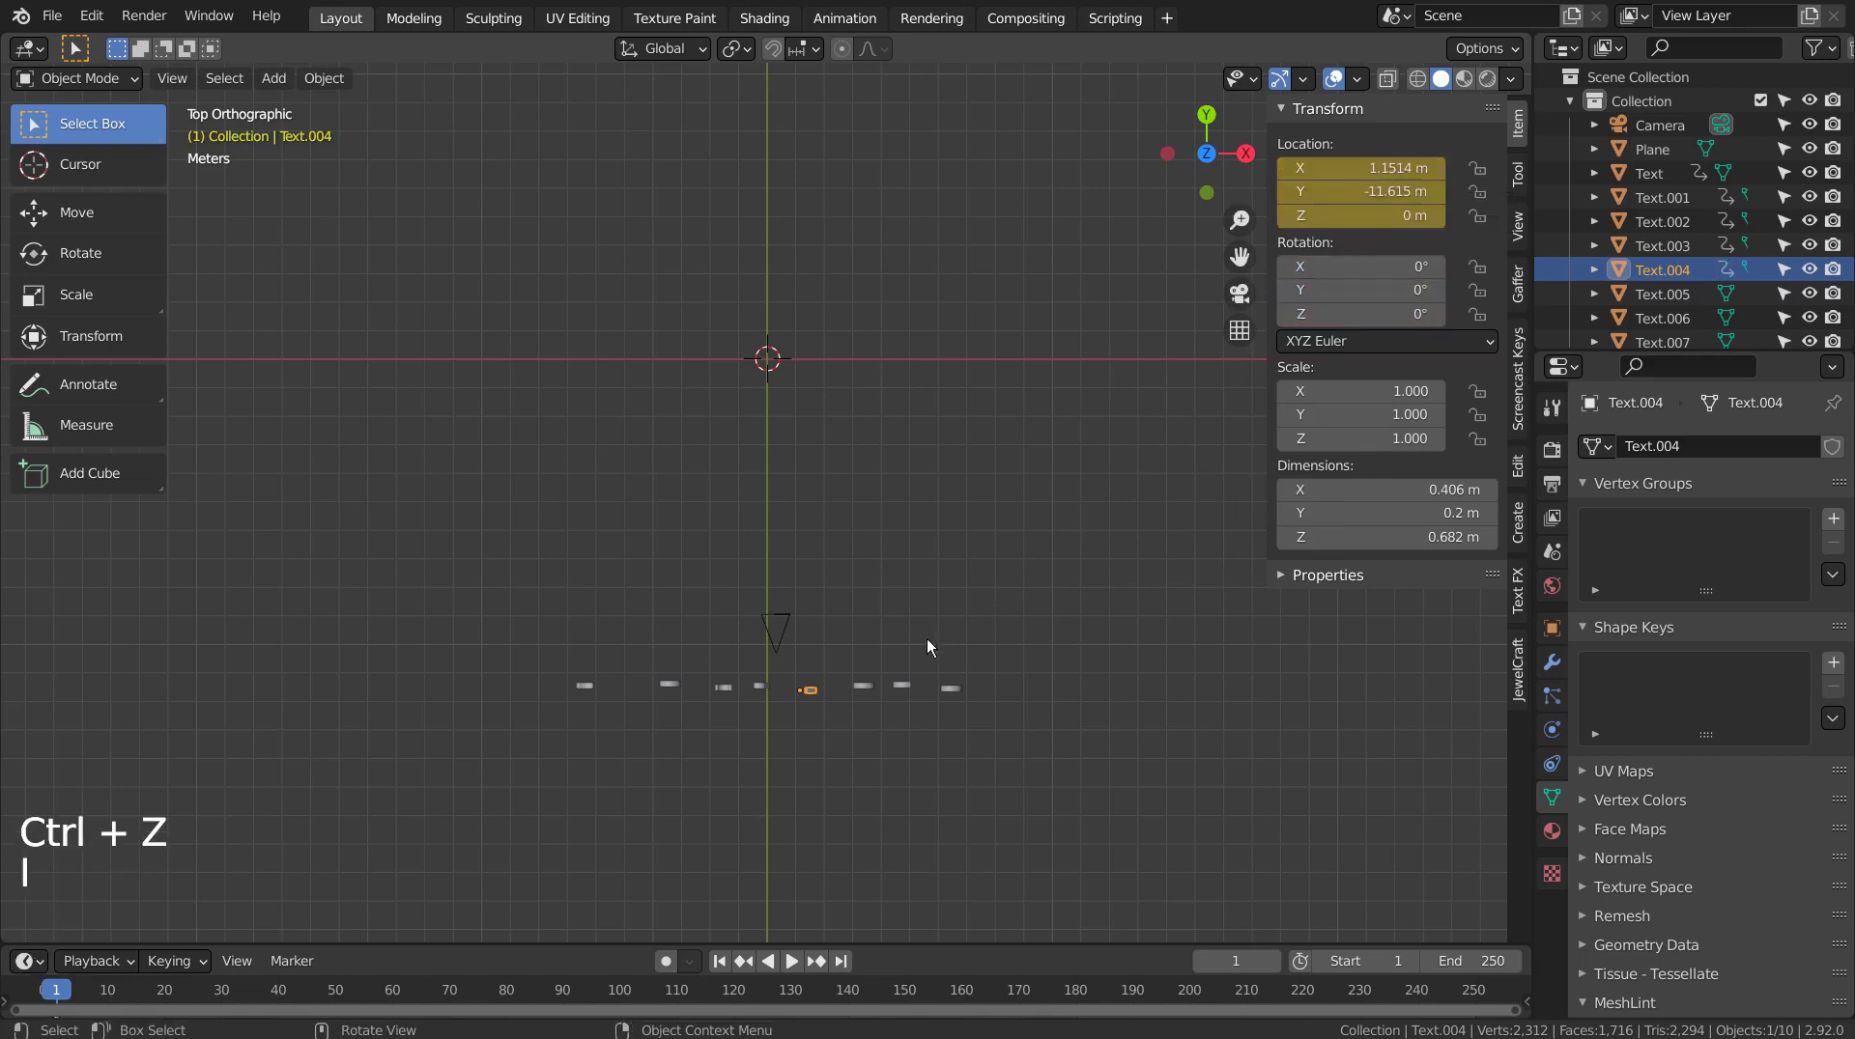
click(860, 690)
key(i)
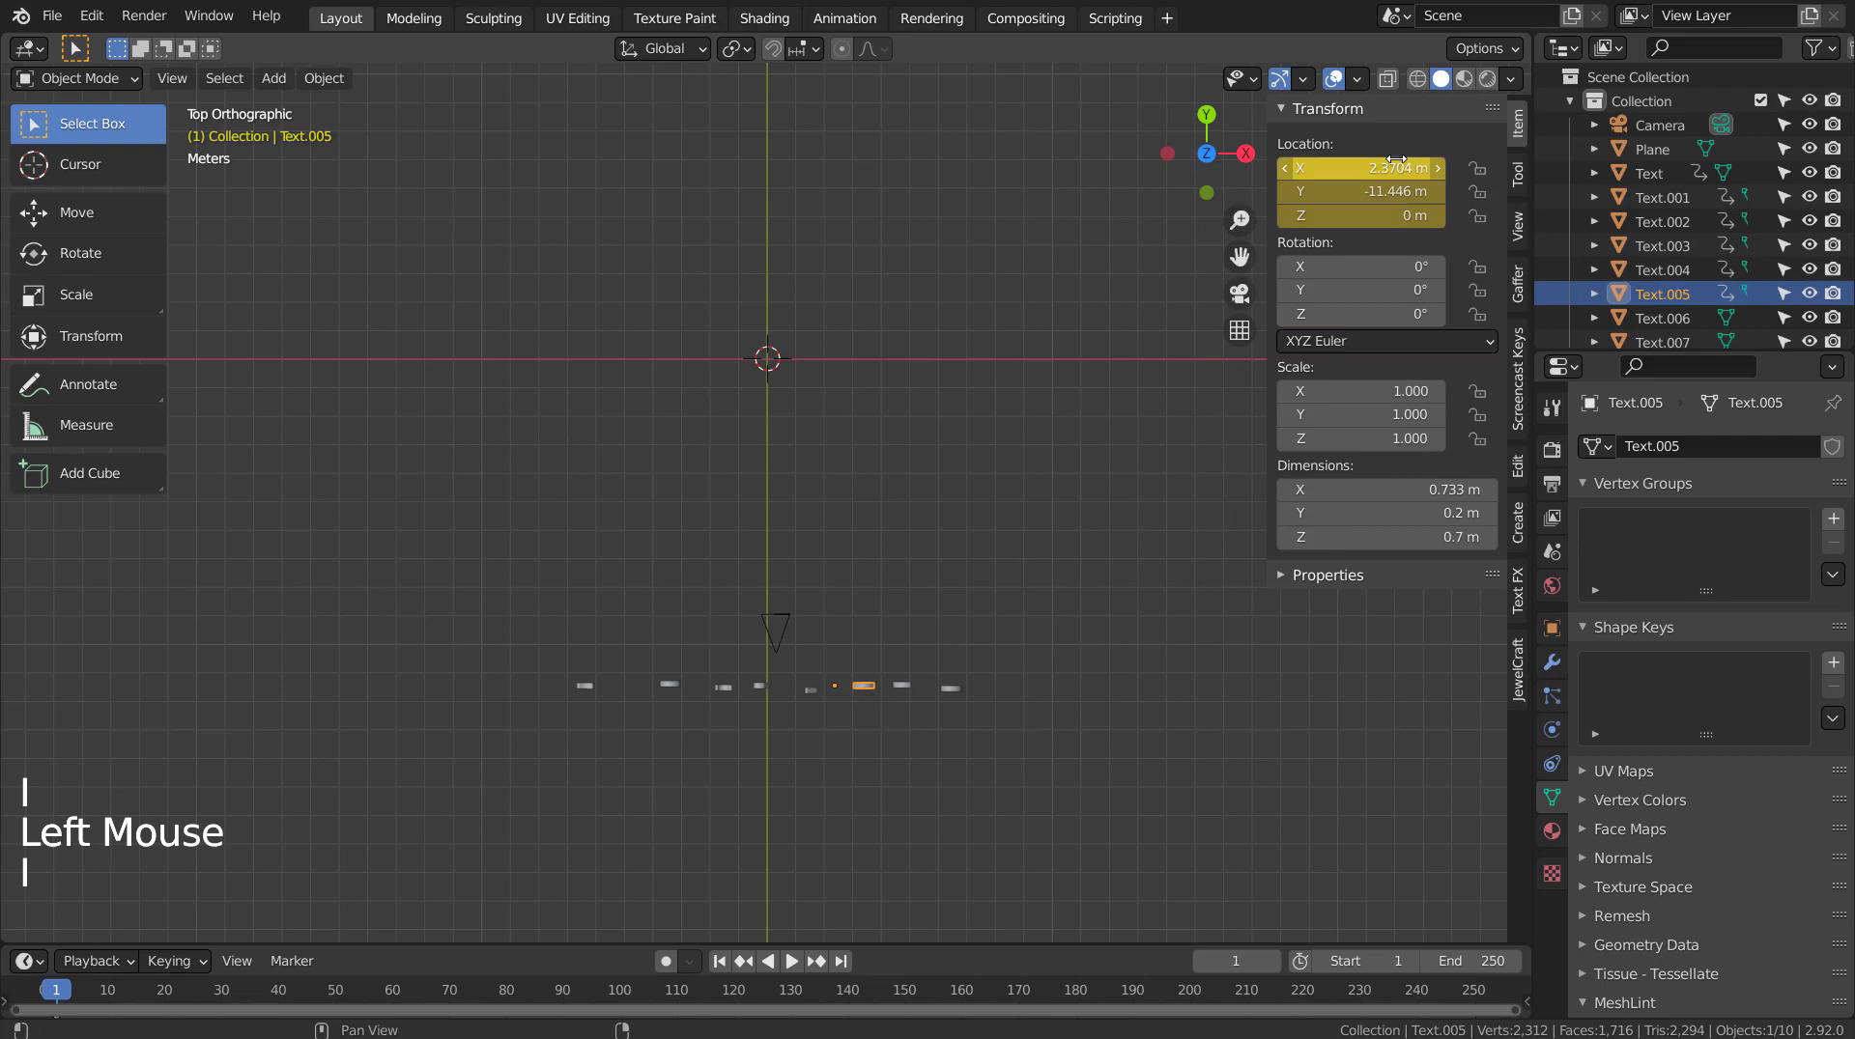
click(904, 684)
key(i)
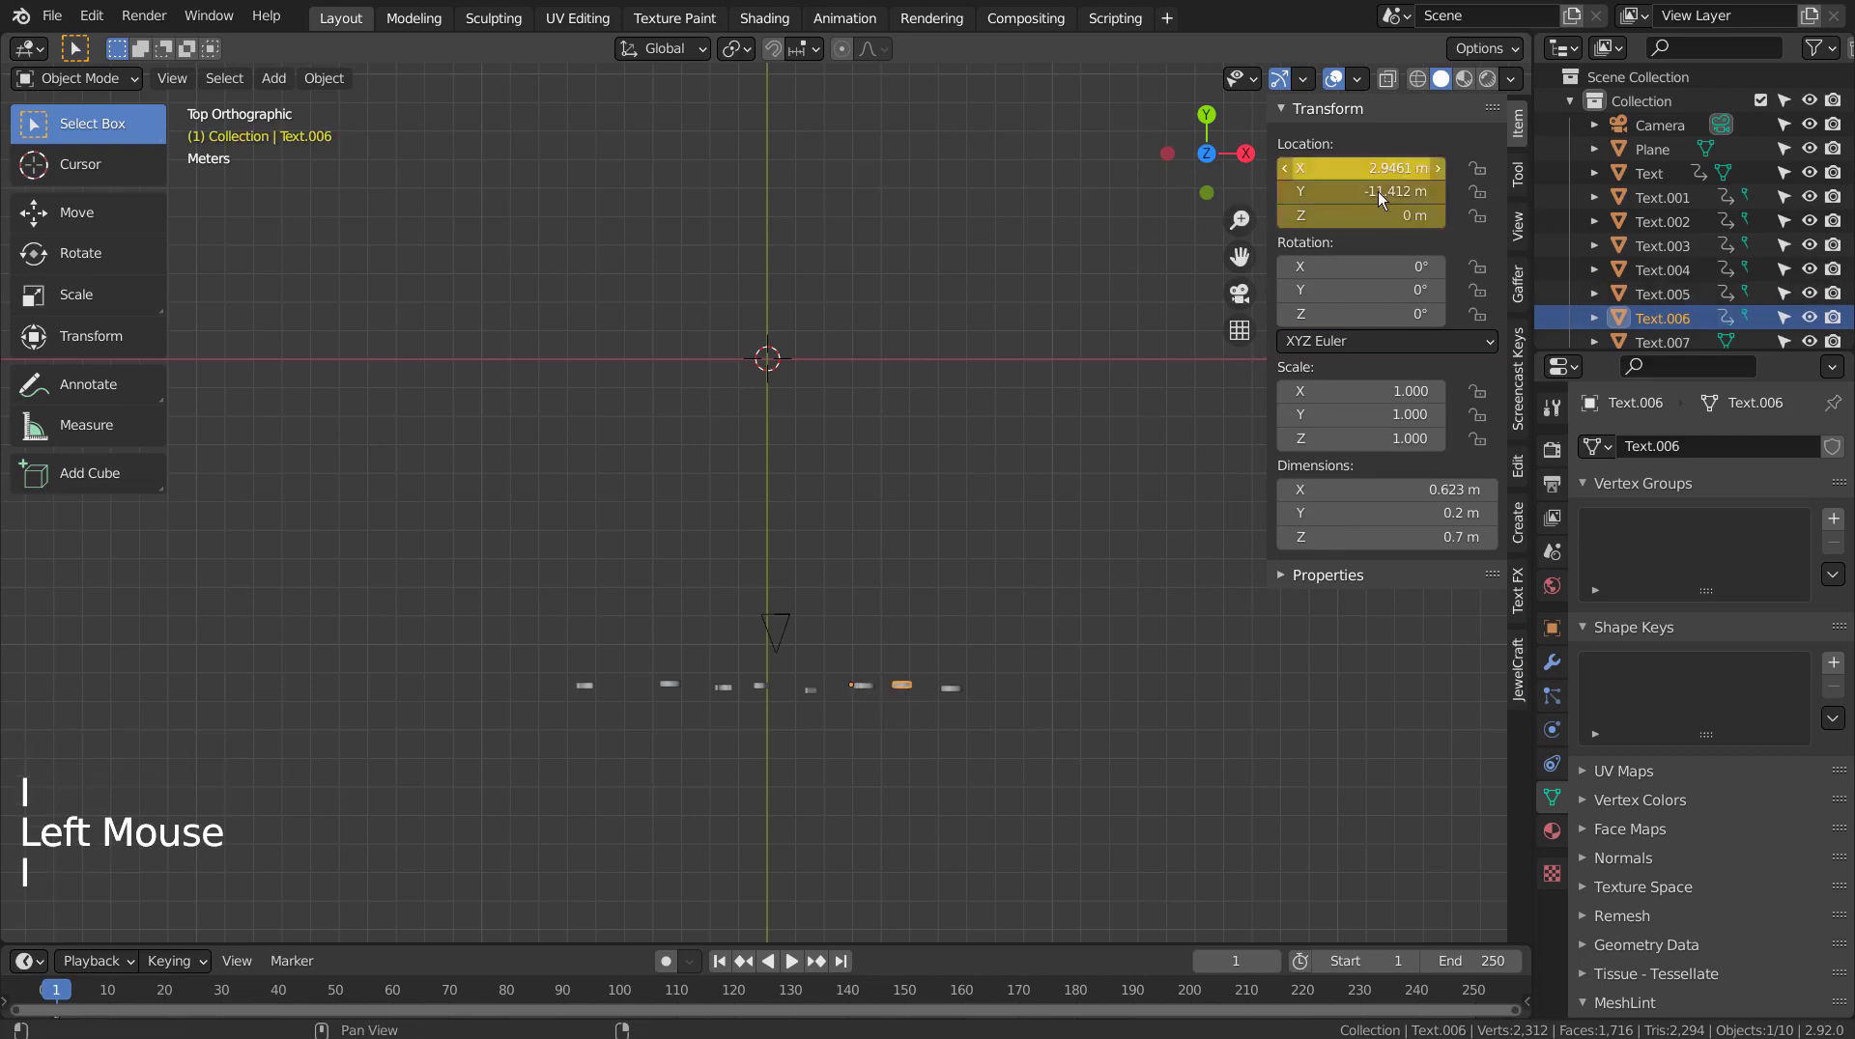
click(949, 687)
key(i)
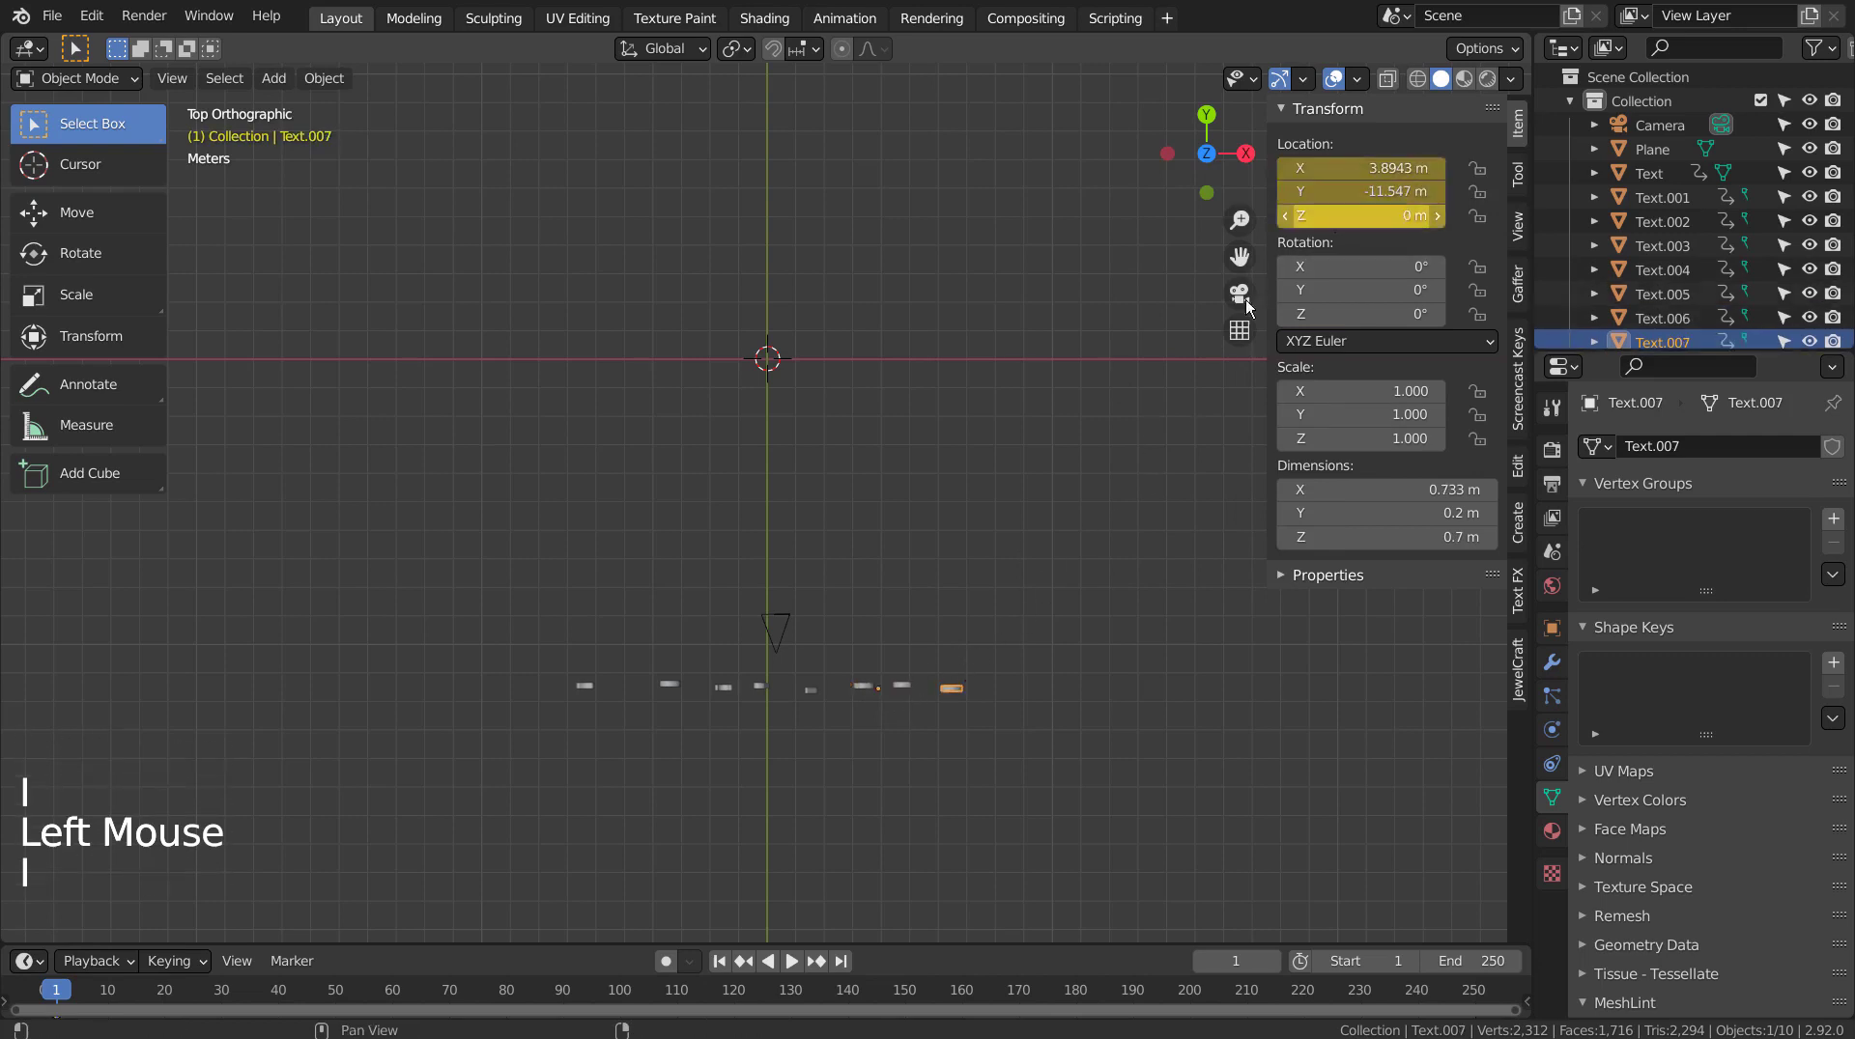
click(1058, 442)
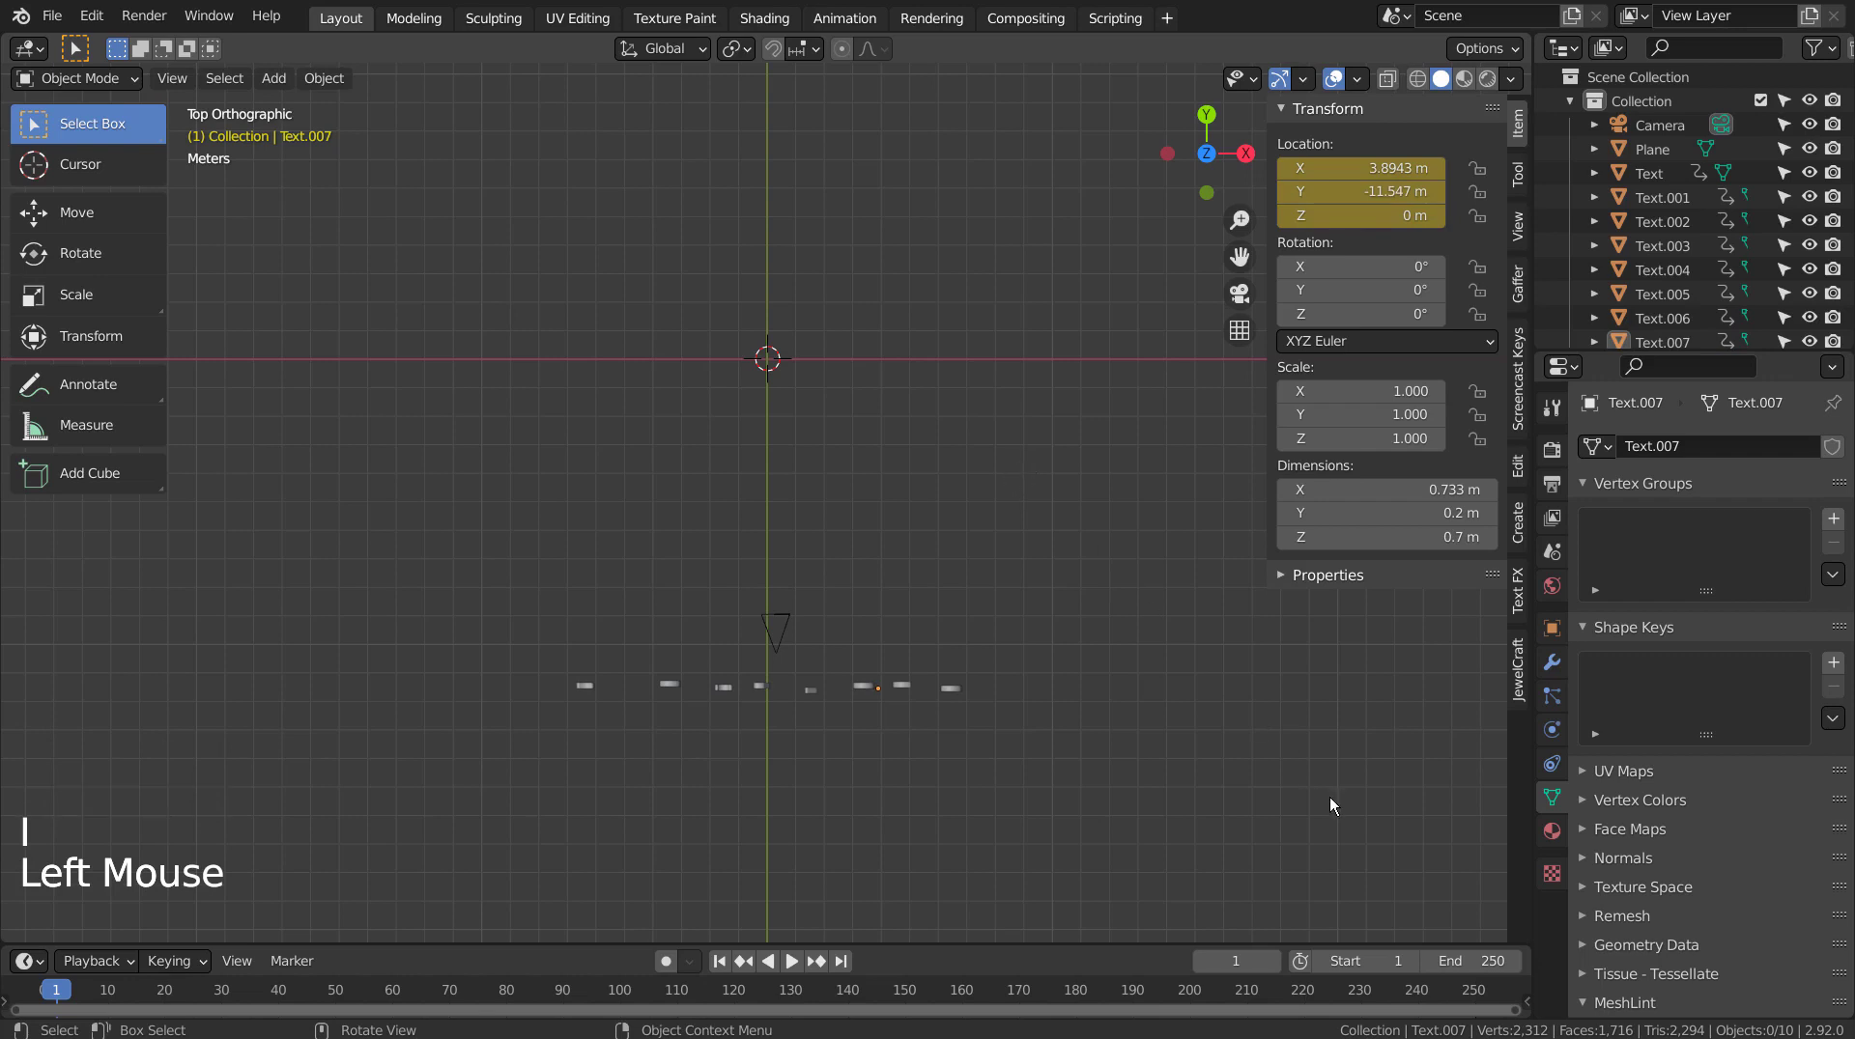
Check the animation length by going to frame 250 and playing the timeline briefly.
click(1470, 993)
click(1478, 992)
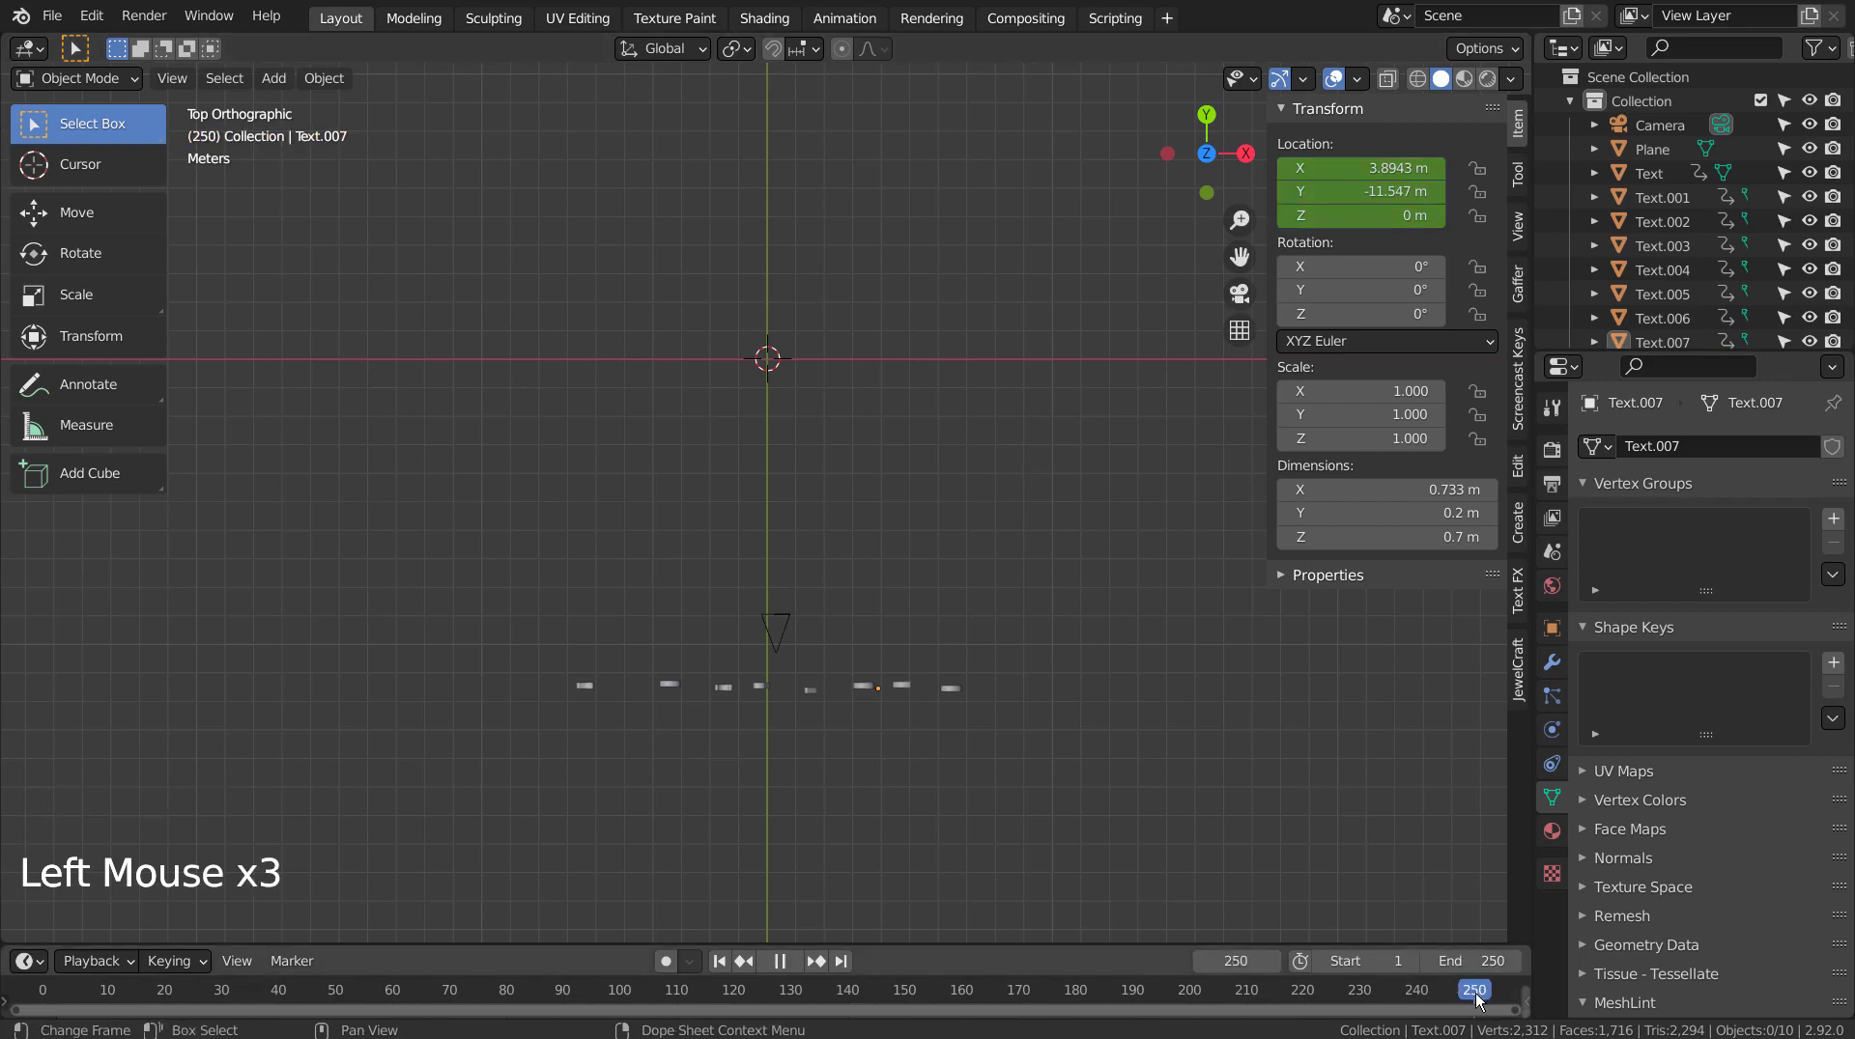
drag(1475, 993, 1475, 993)
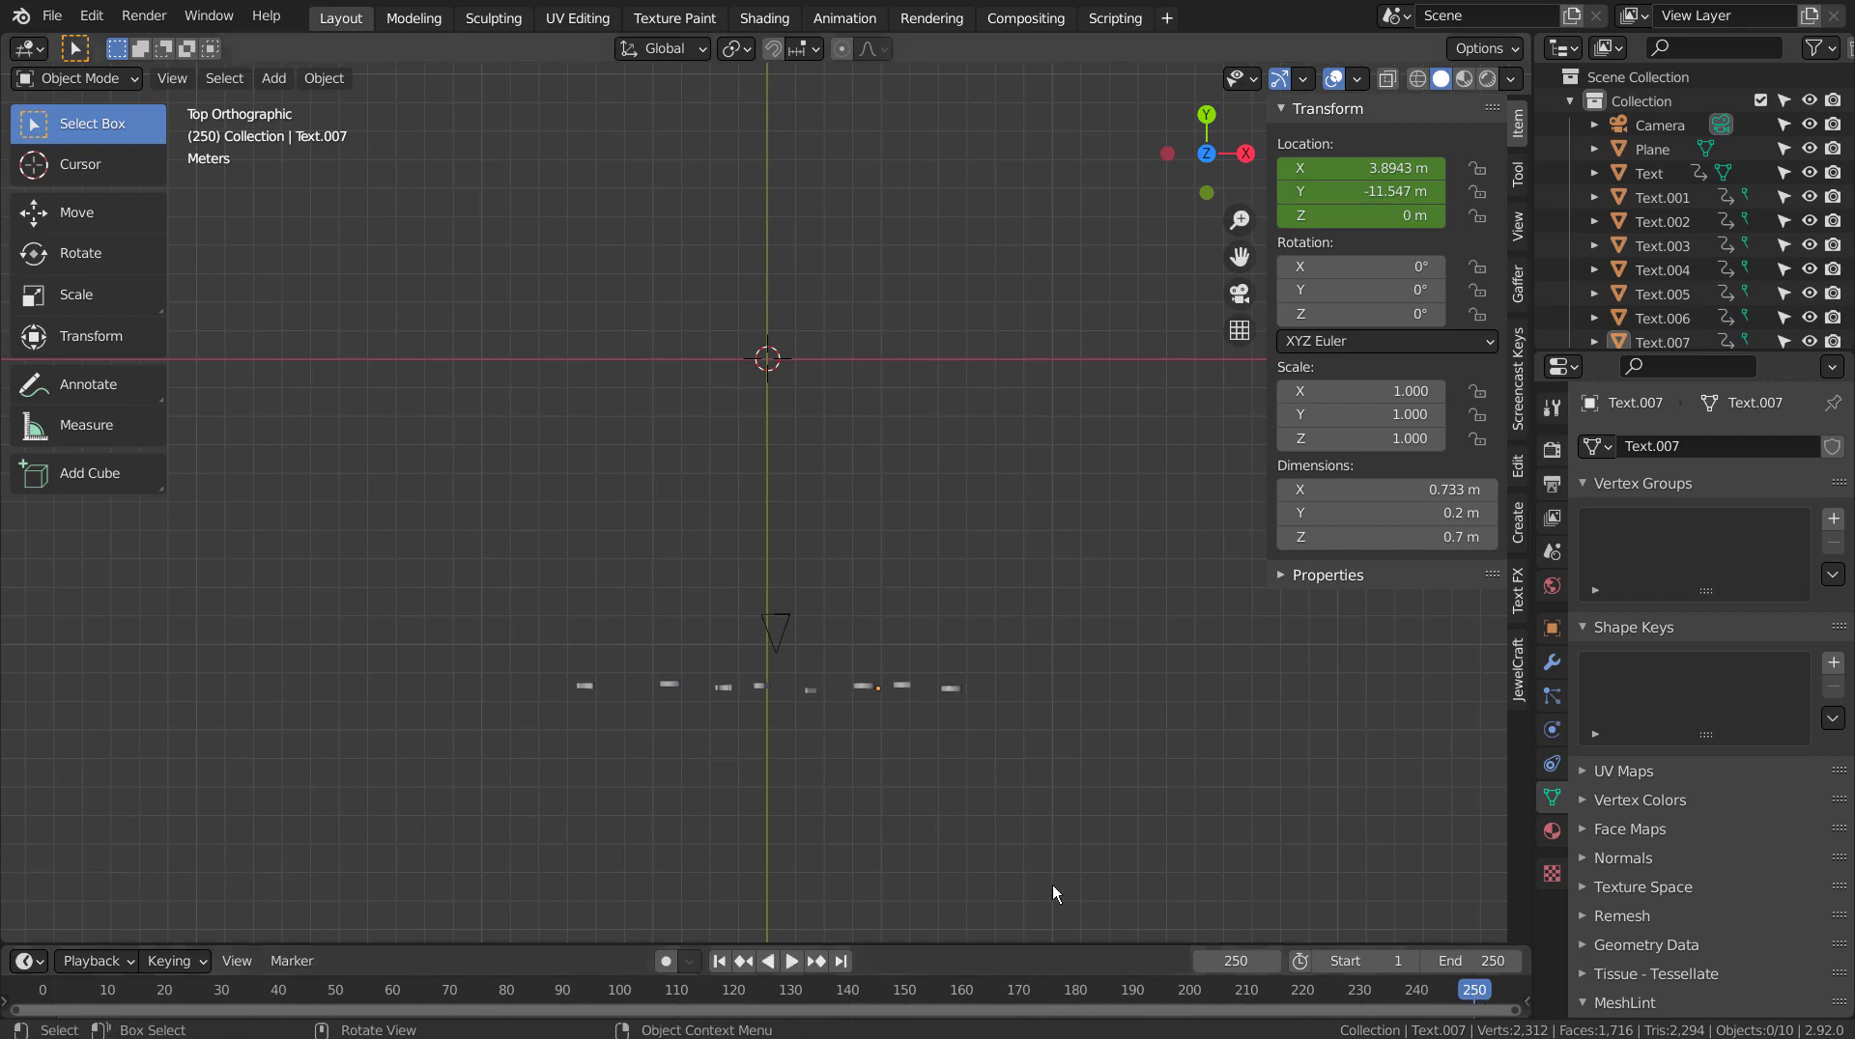
click(794, 960)
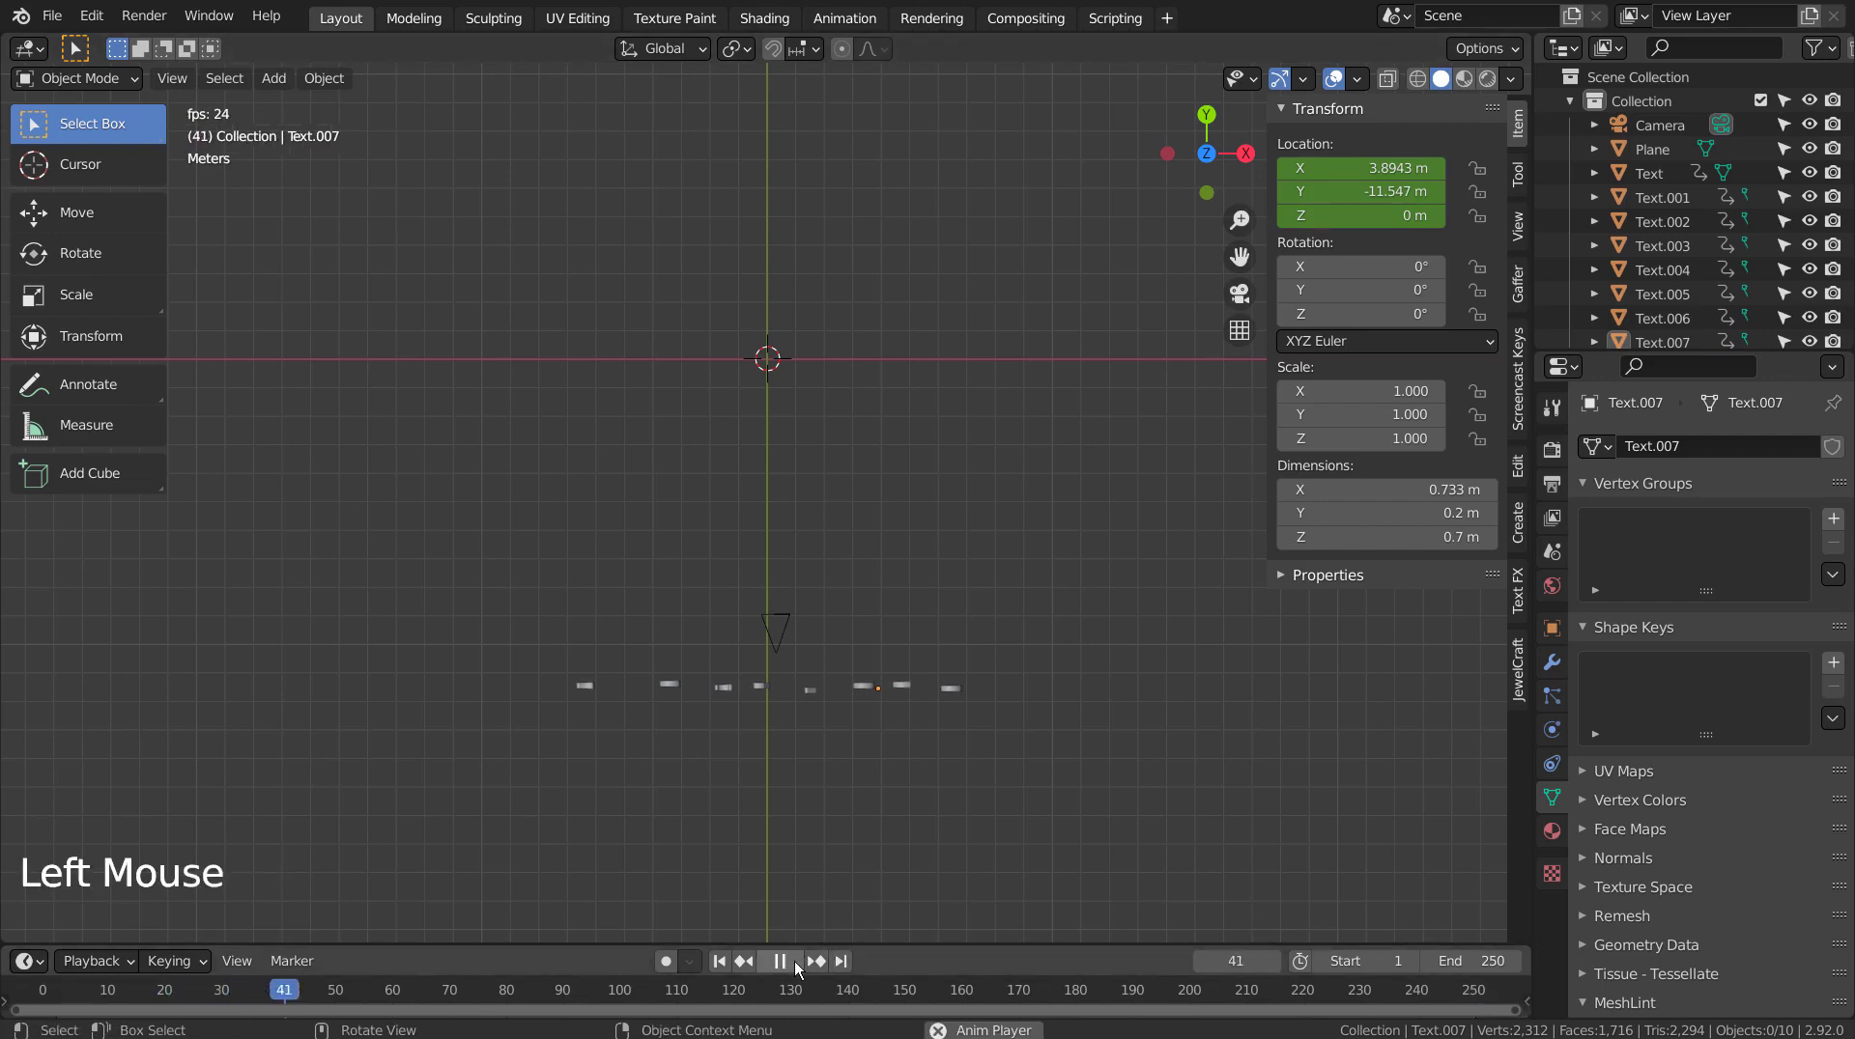
click(779, 960)
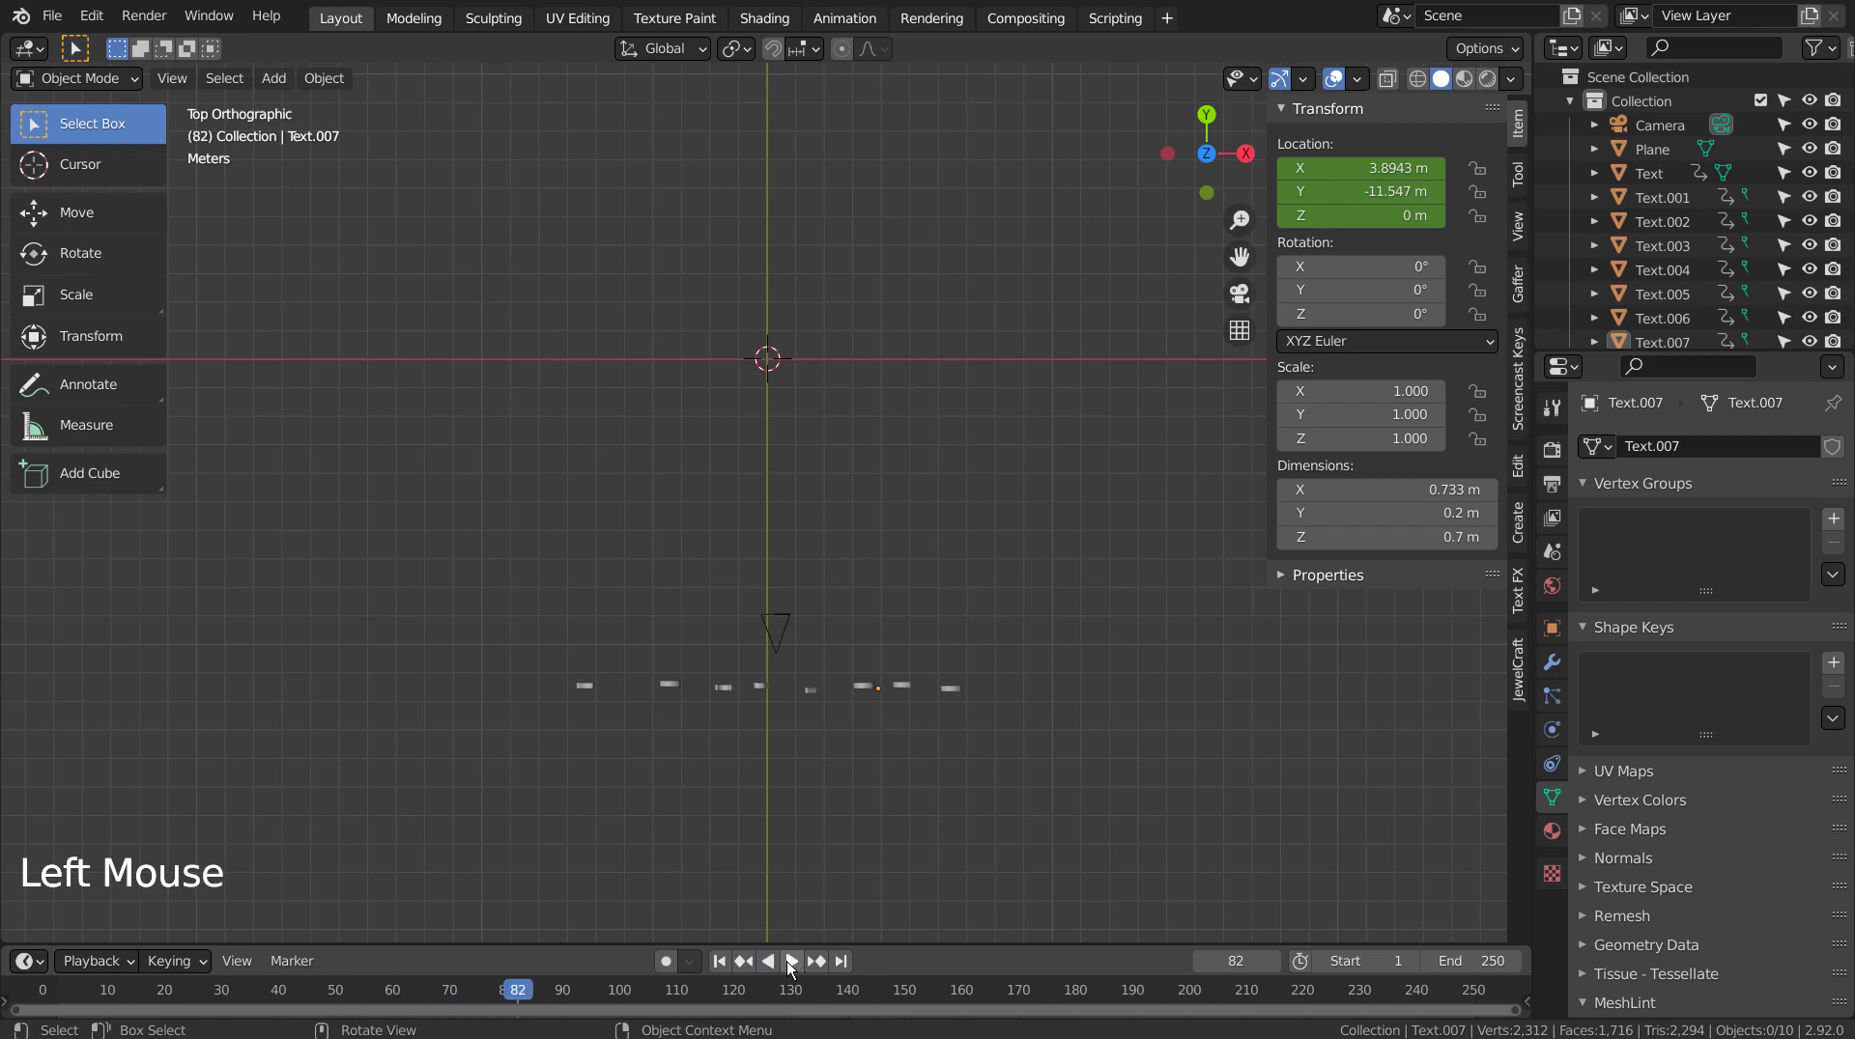
Go to frame 50 and set the animation's end frame to 50.
drag(524, 985, 335, 987)
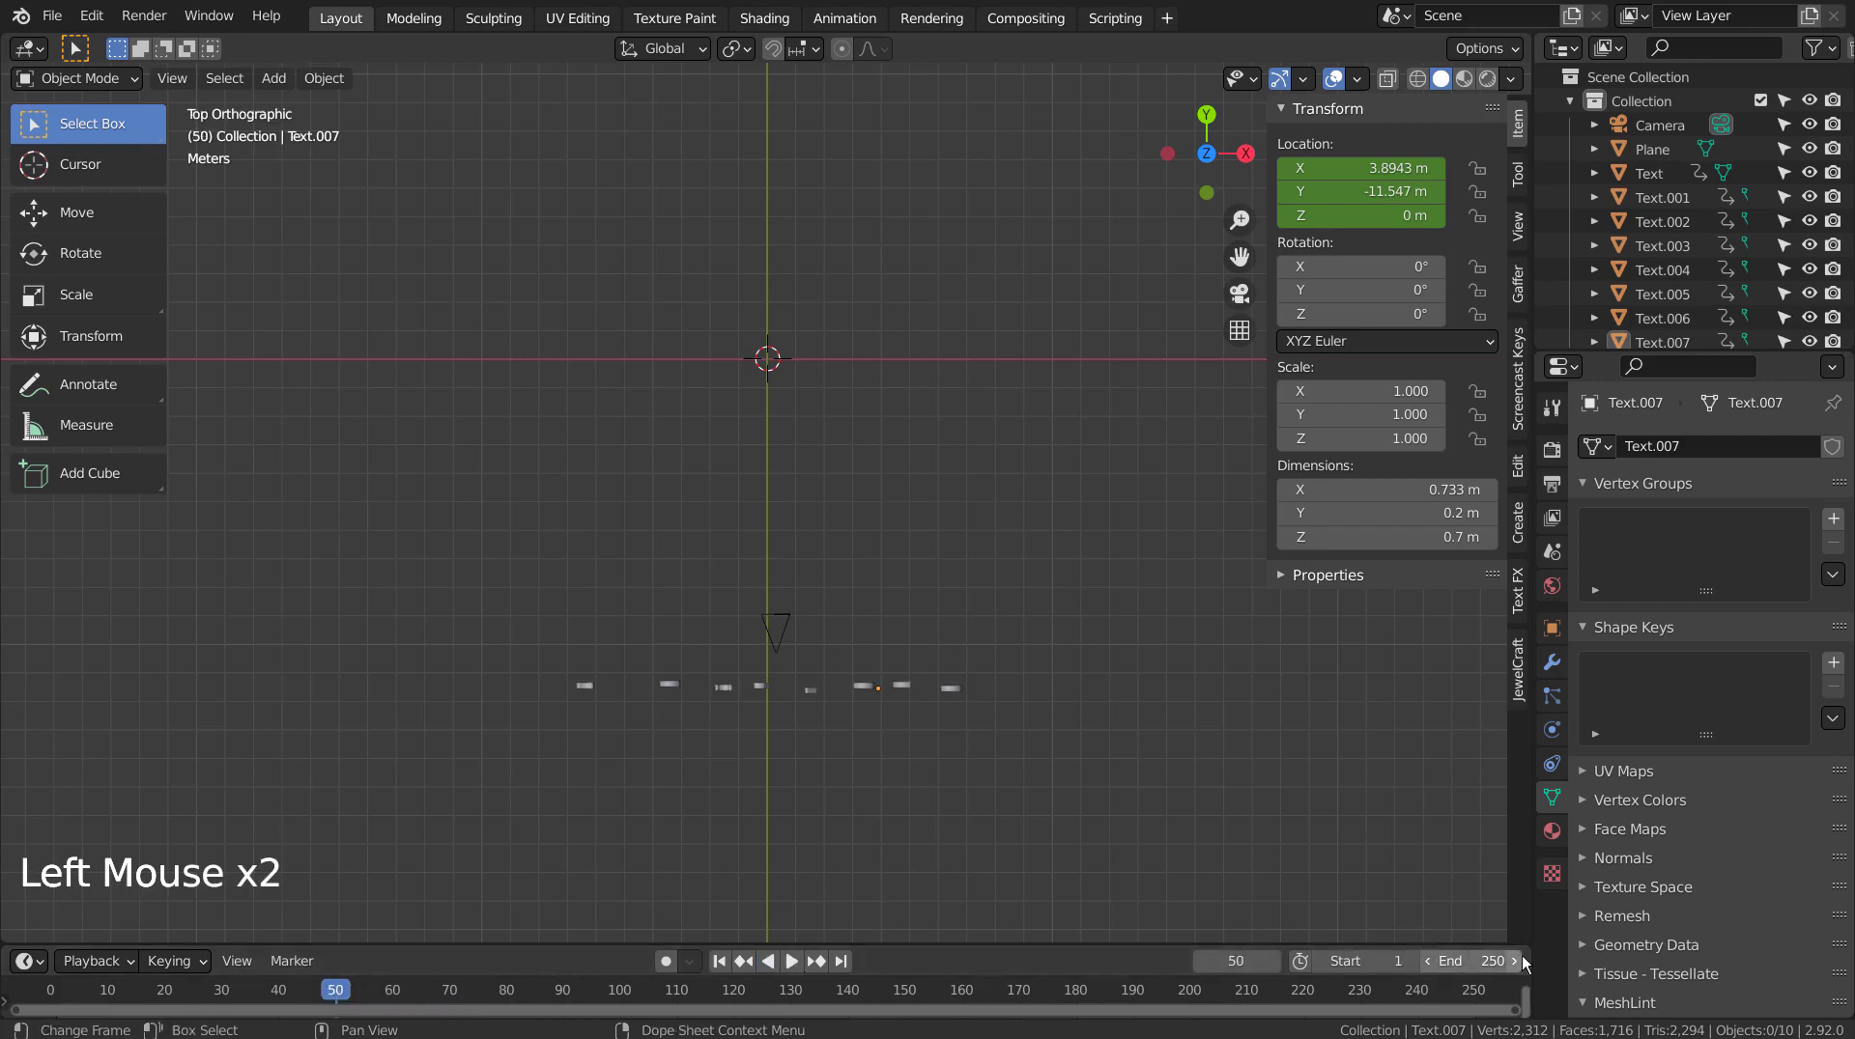
click(1459, 961)
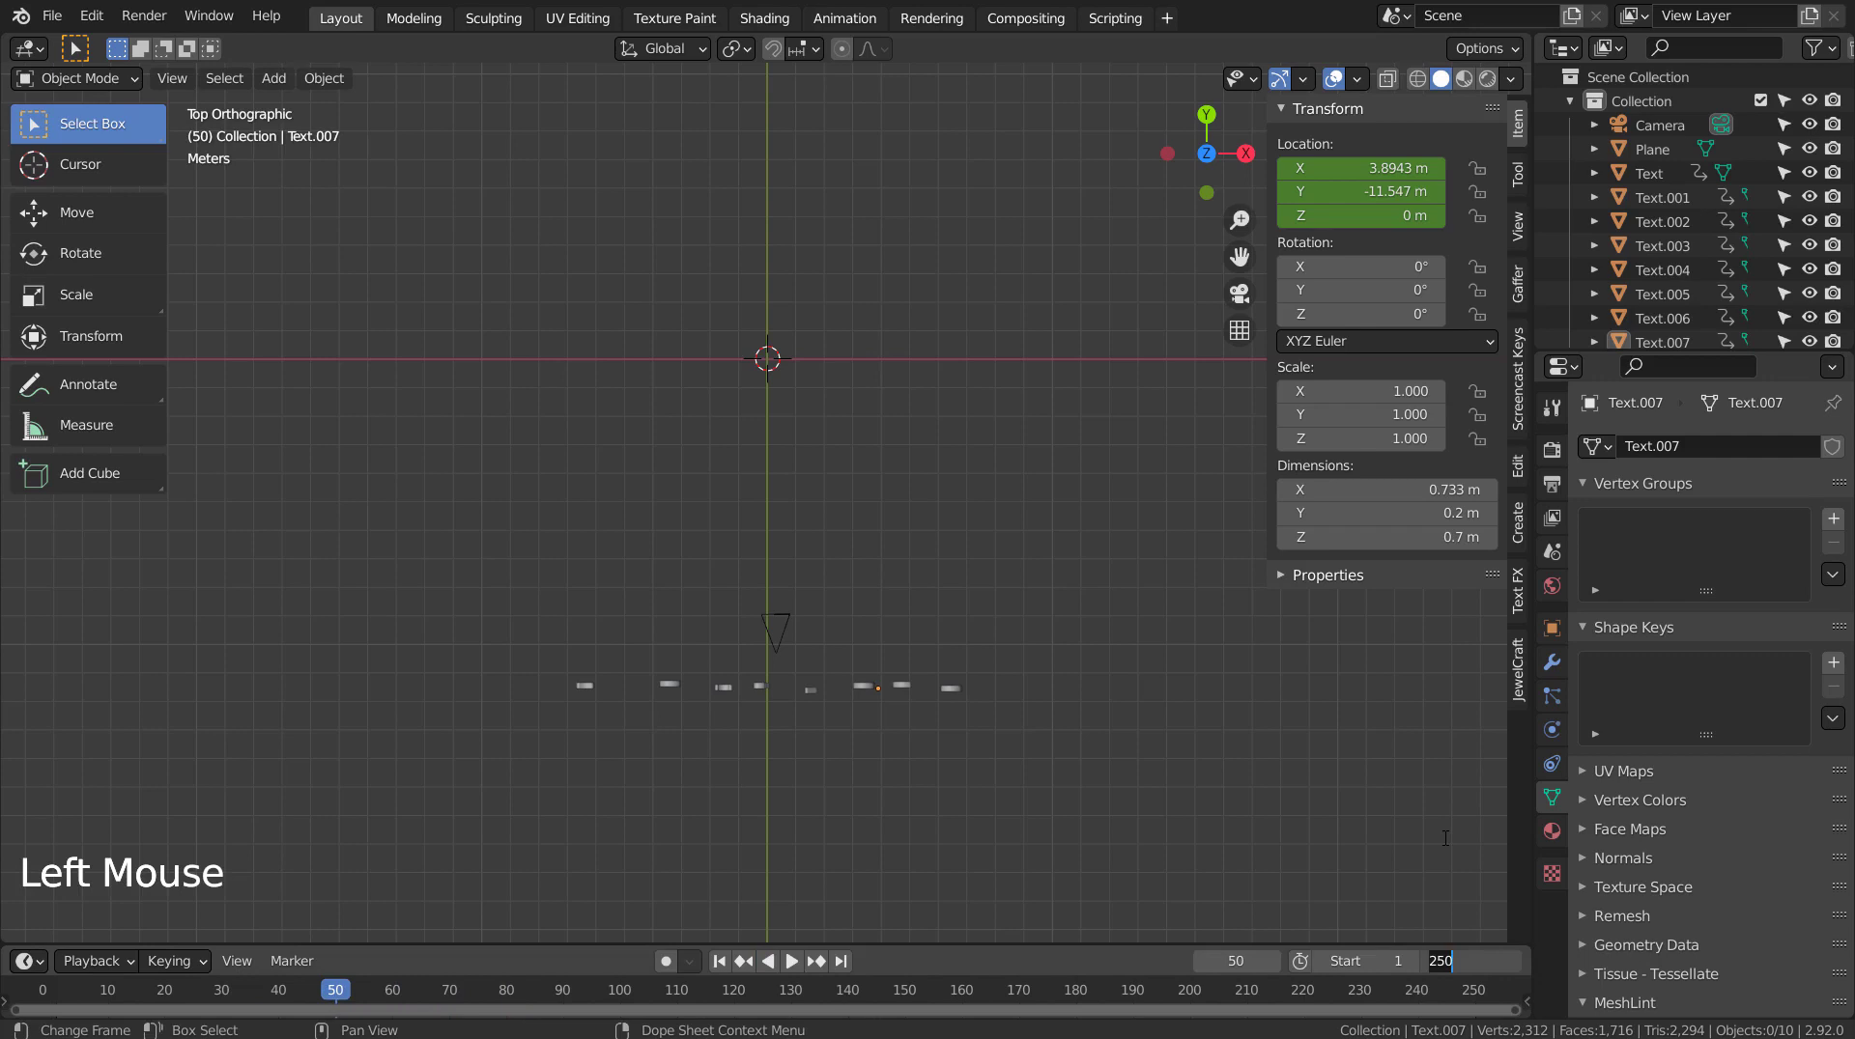
text(50)
key(Return)
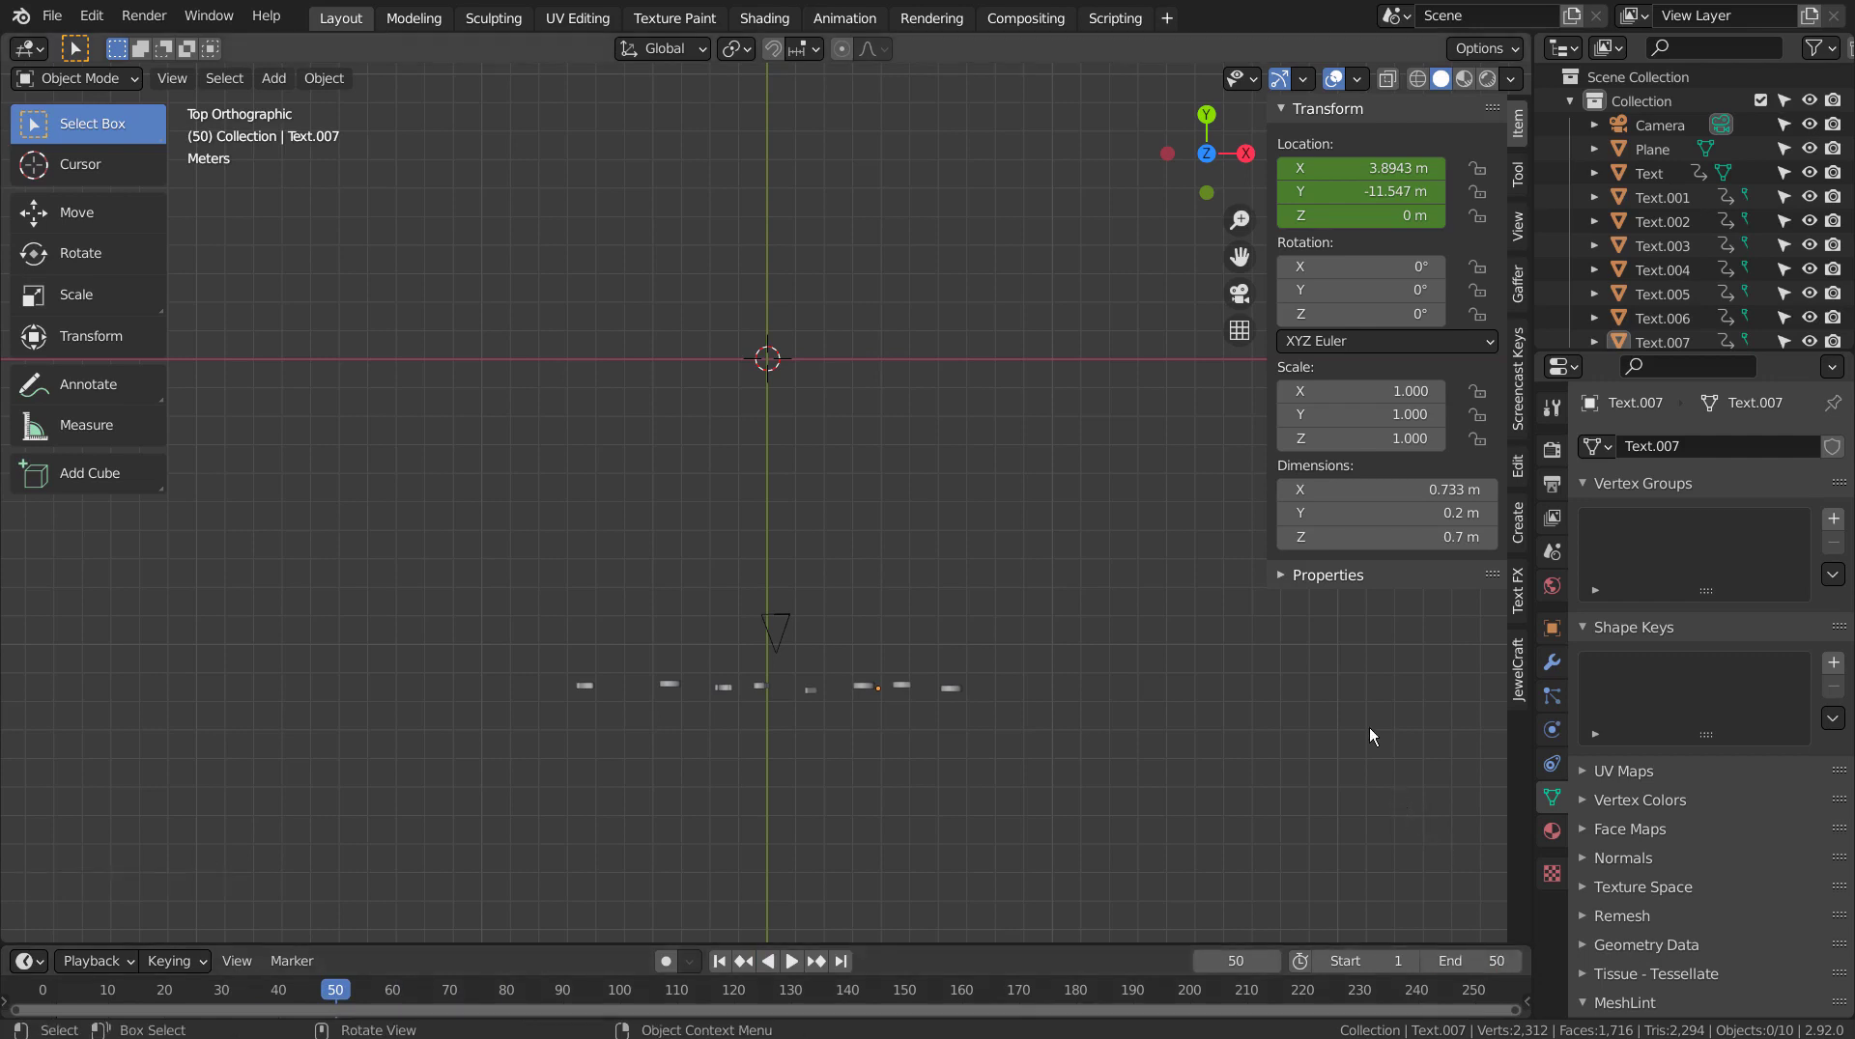
Set the Y letter's X and Y location to 0 m and keyframe its location at frame 50.
click(584, 685)
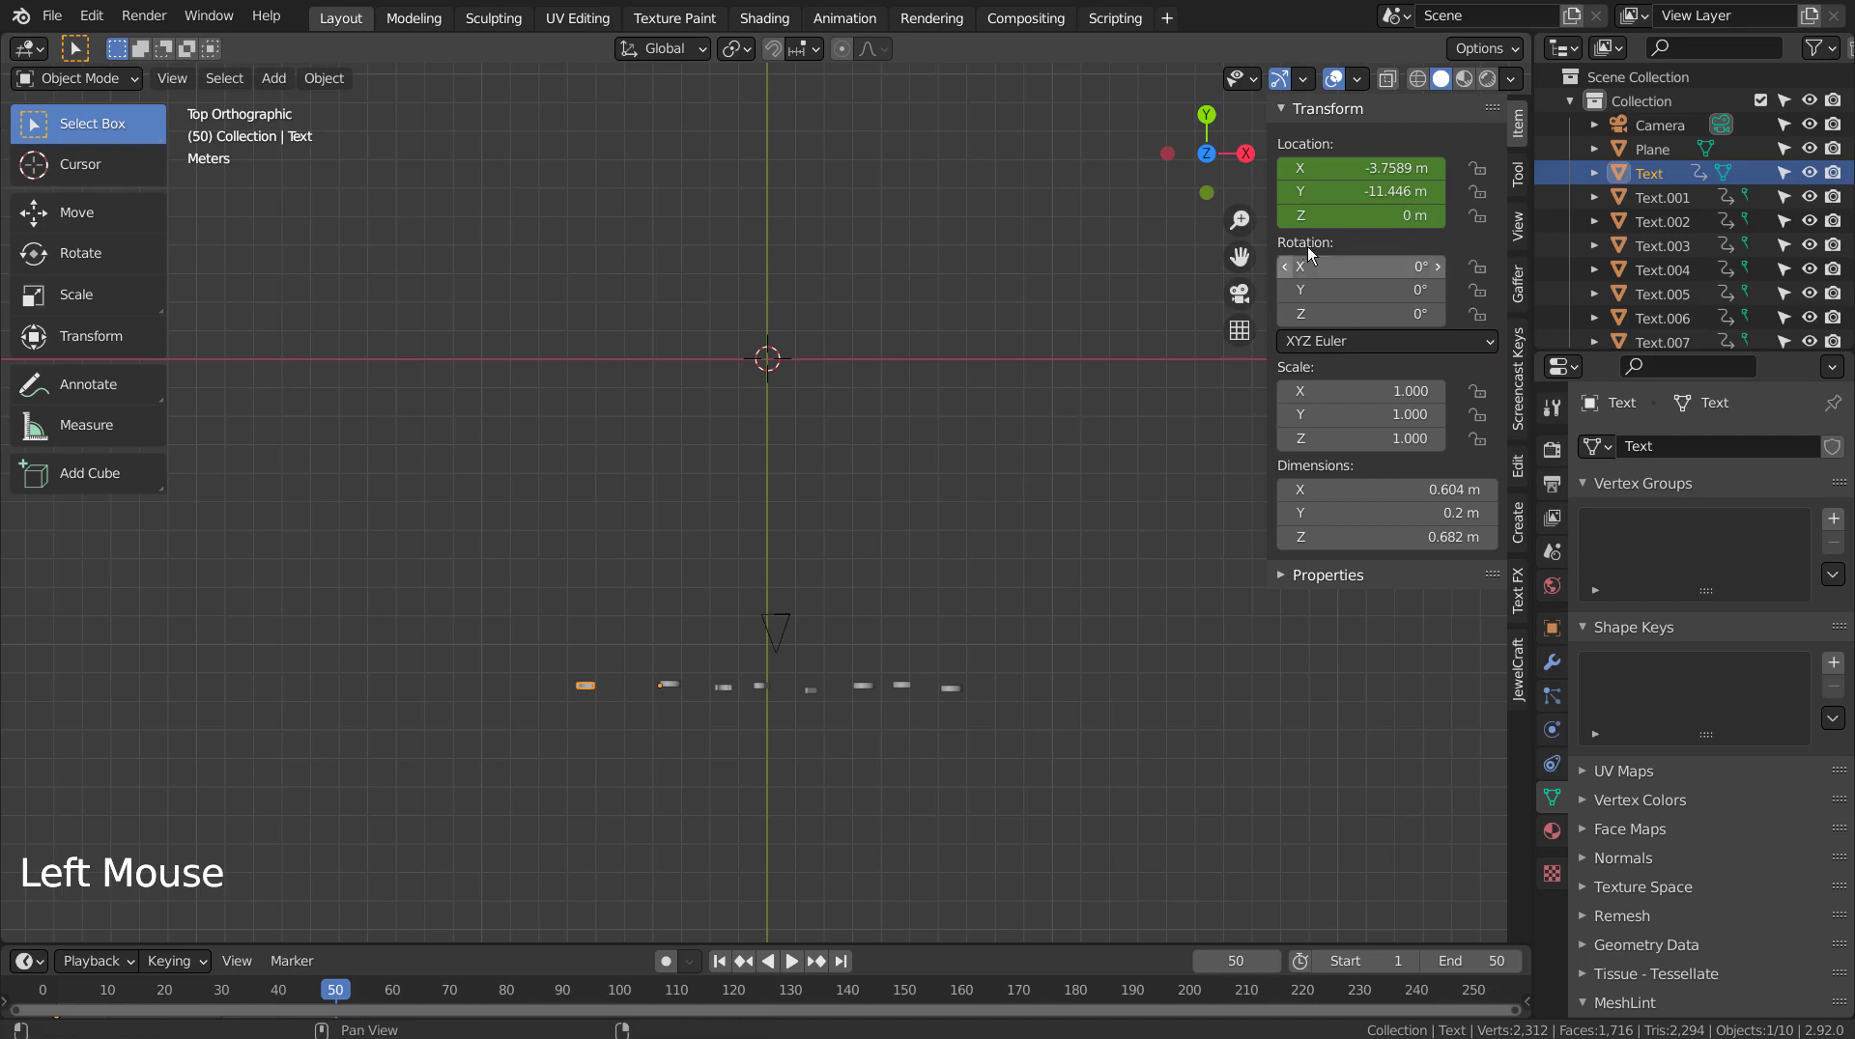
click(1362, 168)
text(0)
key(Tab)
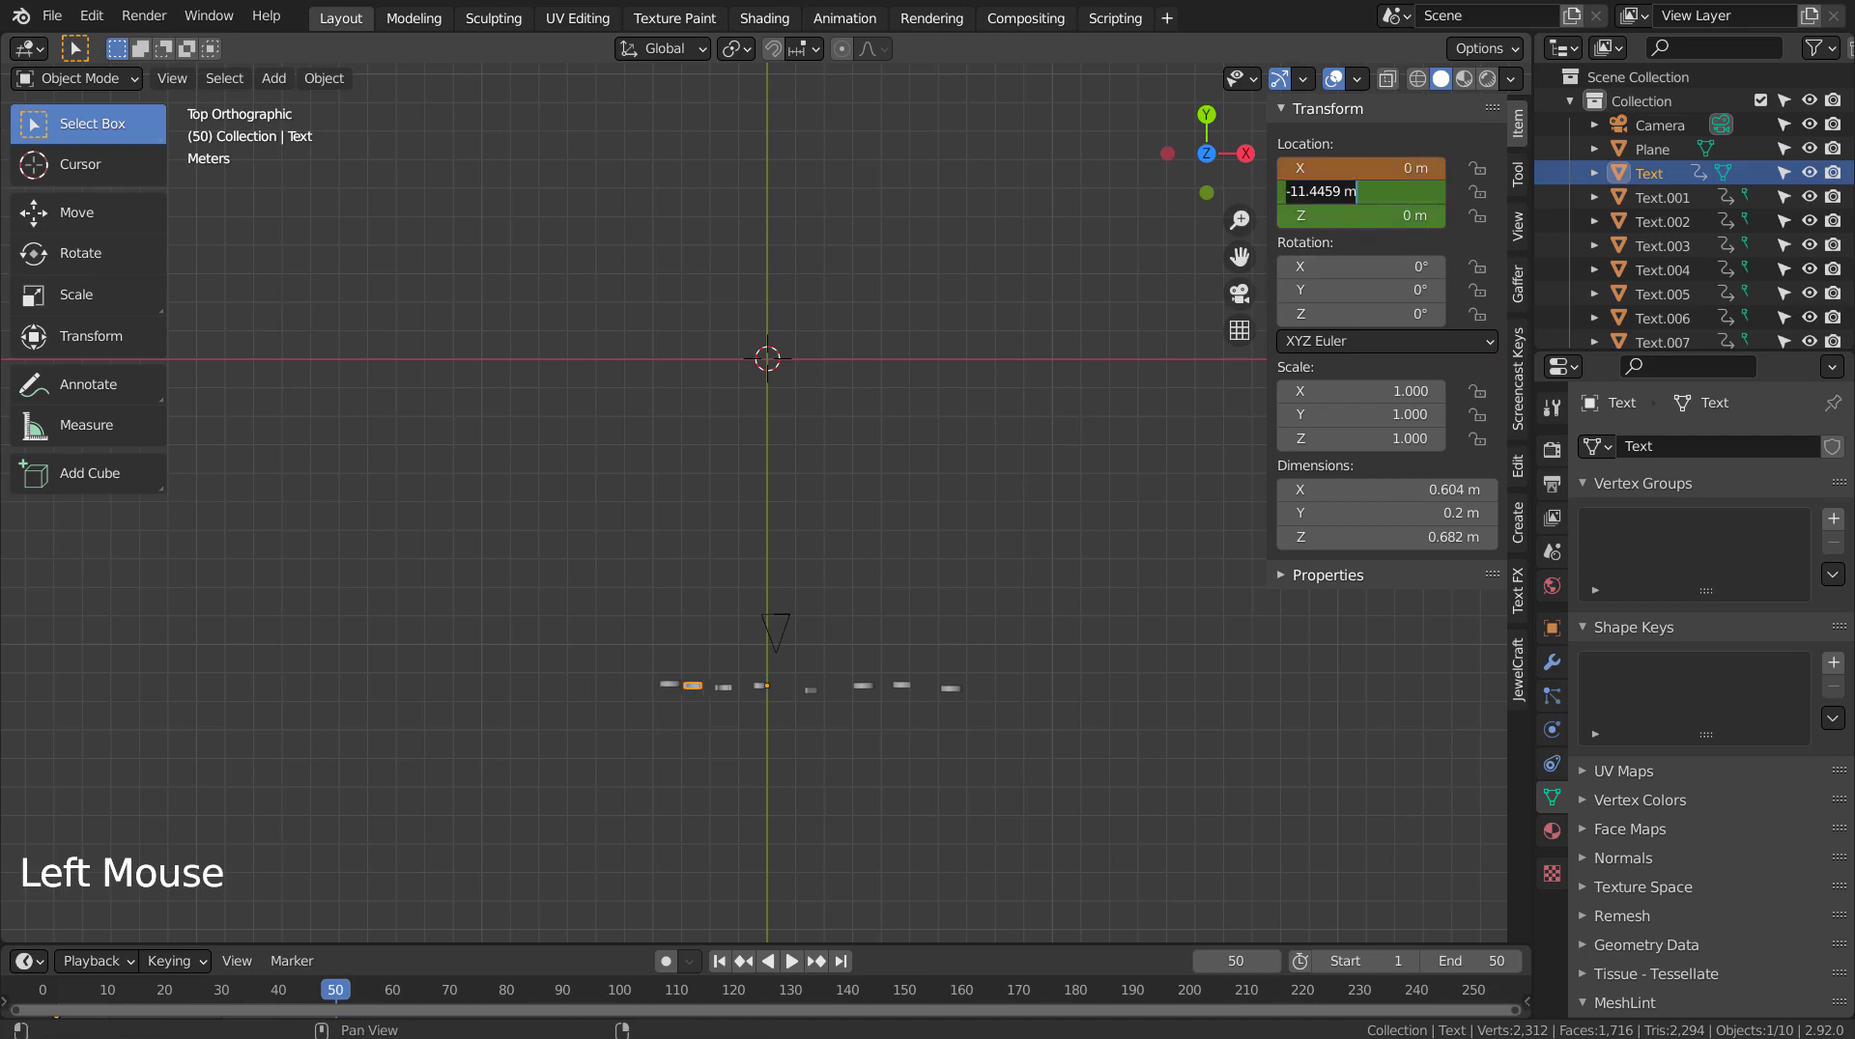
text(0)
key(Return)
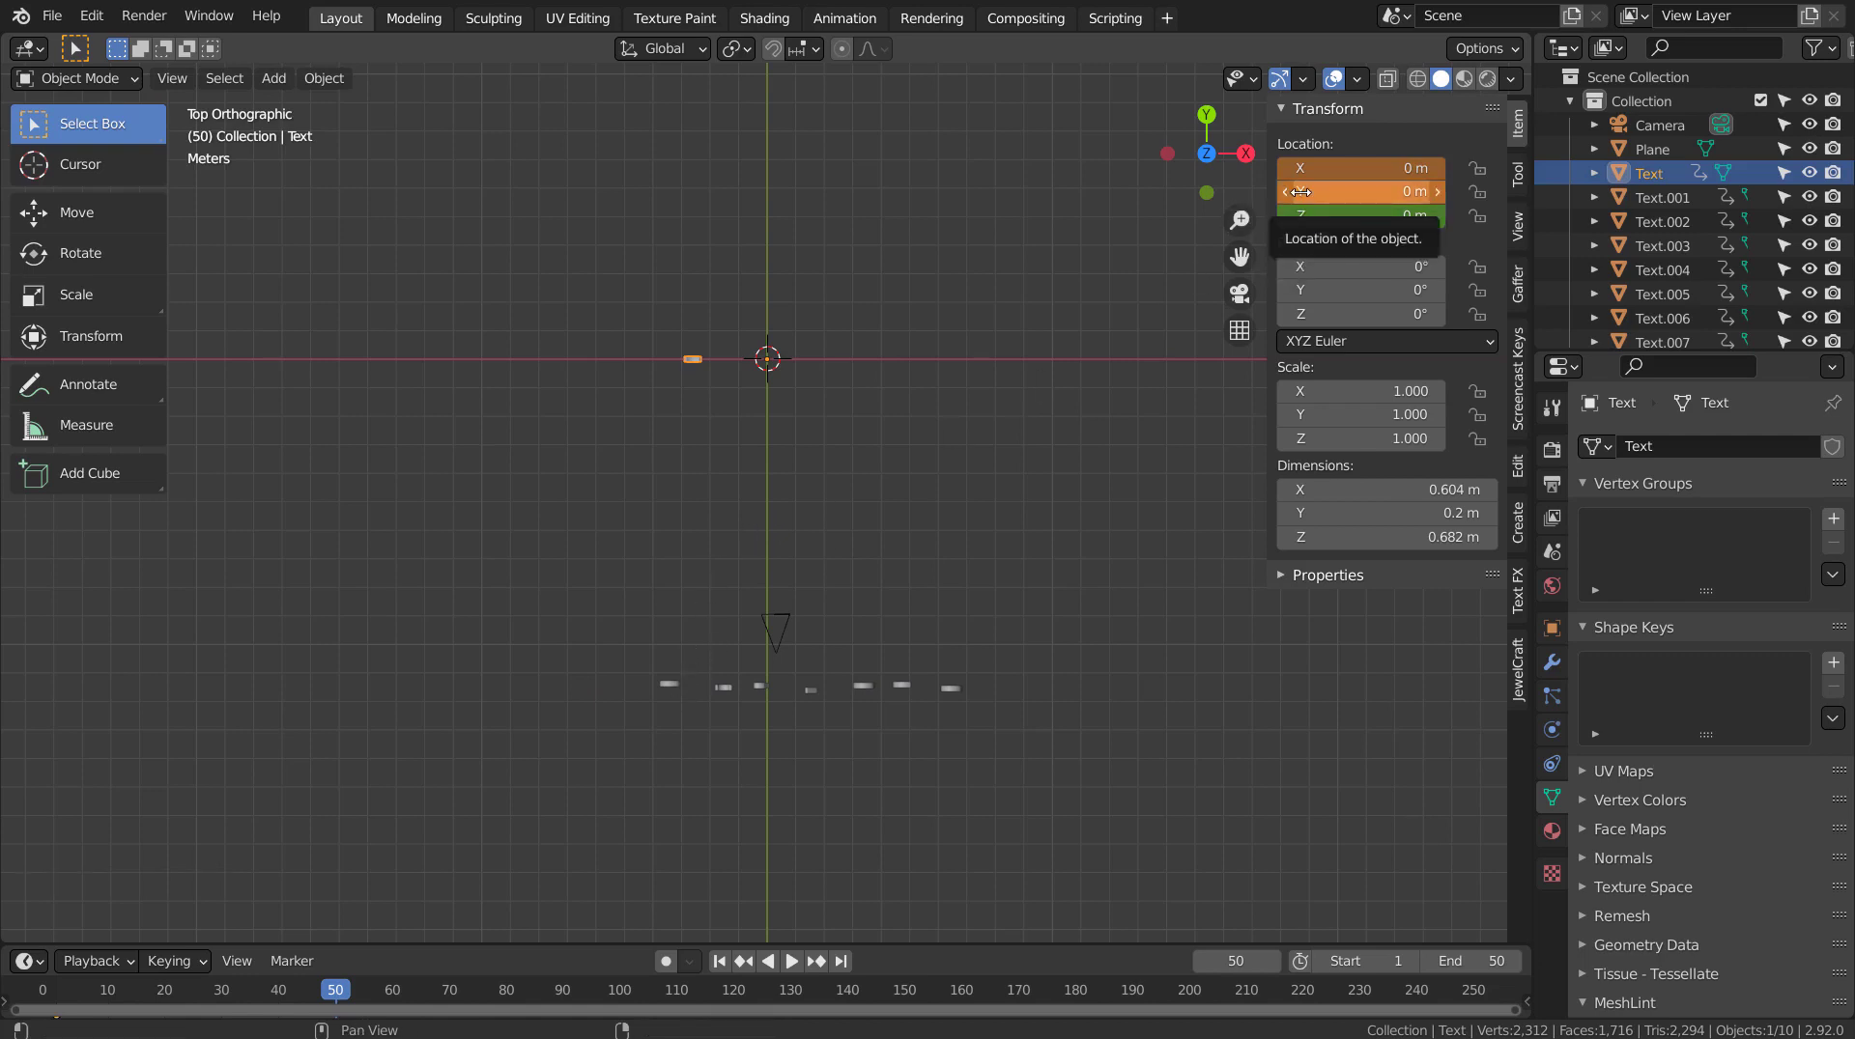
key(i)
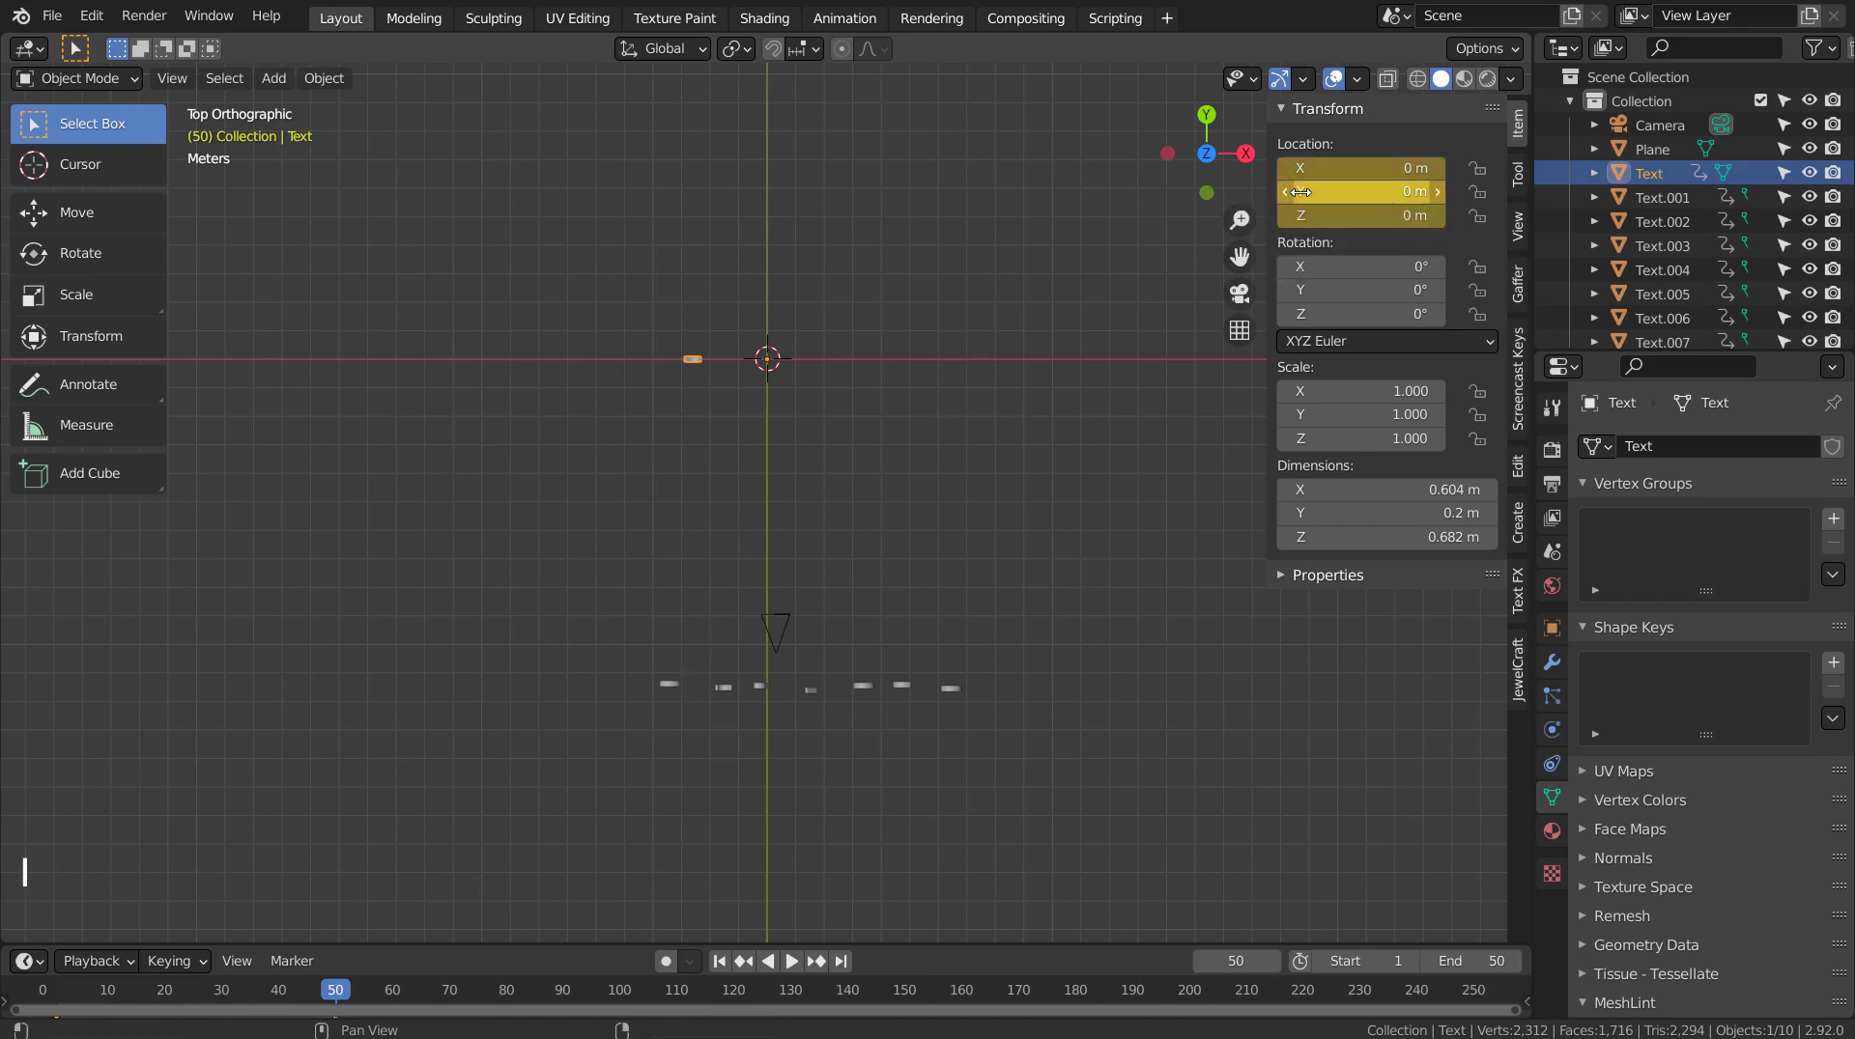
Set the X and Y location of the O in YOUR to 0 m and keyframe its location at frame 50.
click(668, 685)
click(1363, 168)
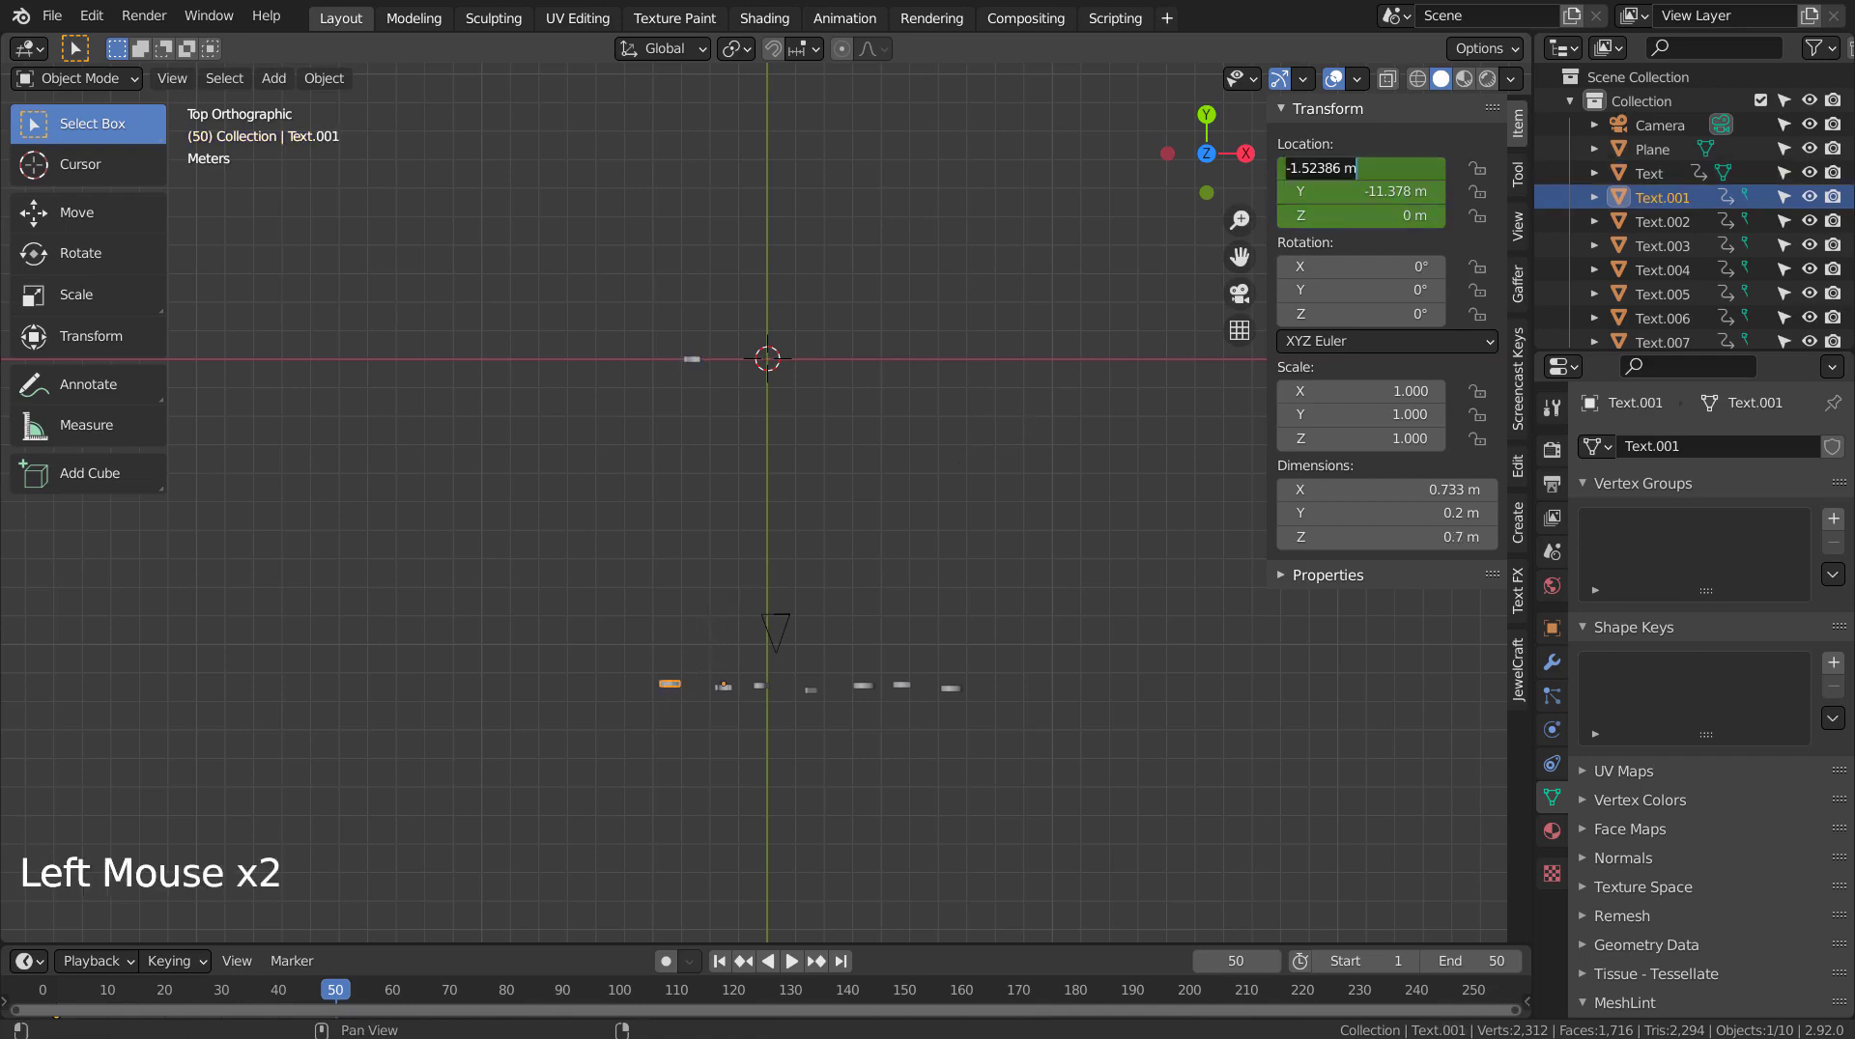
text(0)
key(Return)
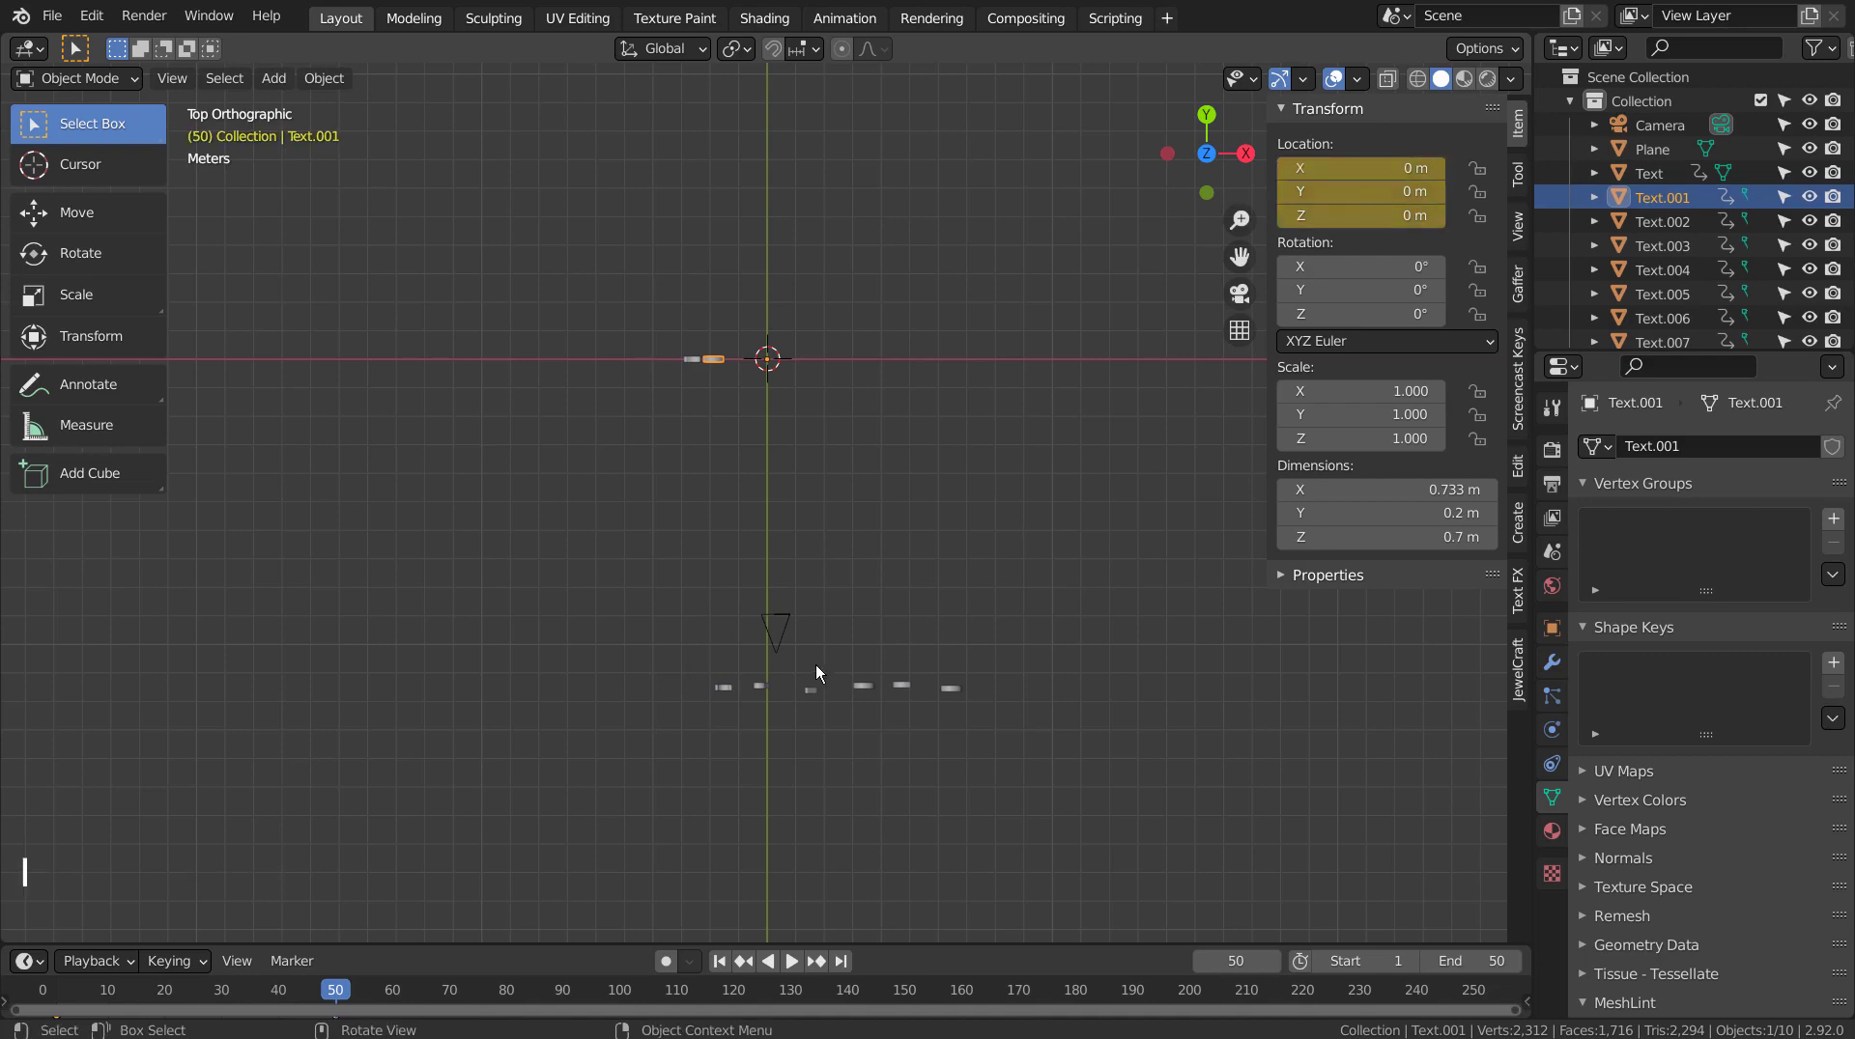
Set the U letter's X and Y location to 0 m and keyframe its location at frame 50.
click(722, 685)
double_click(1391, 168)
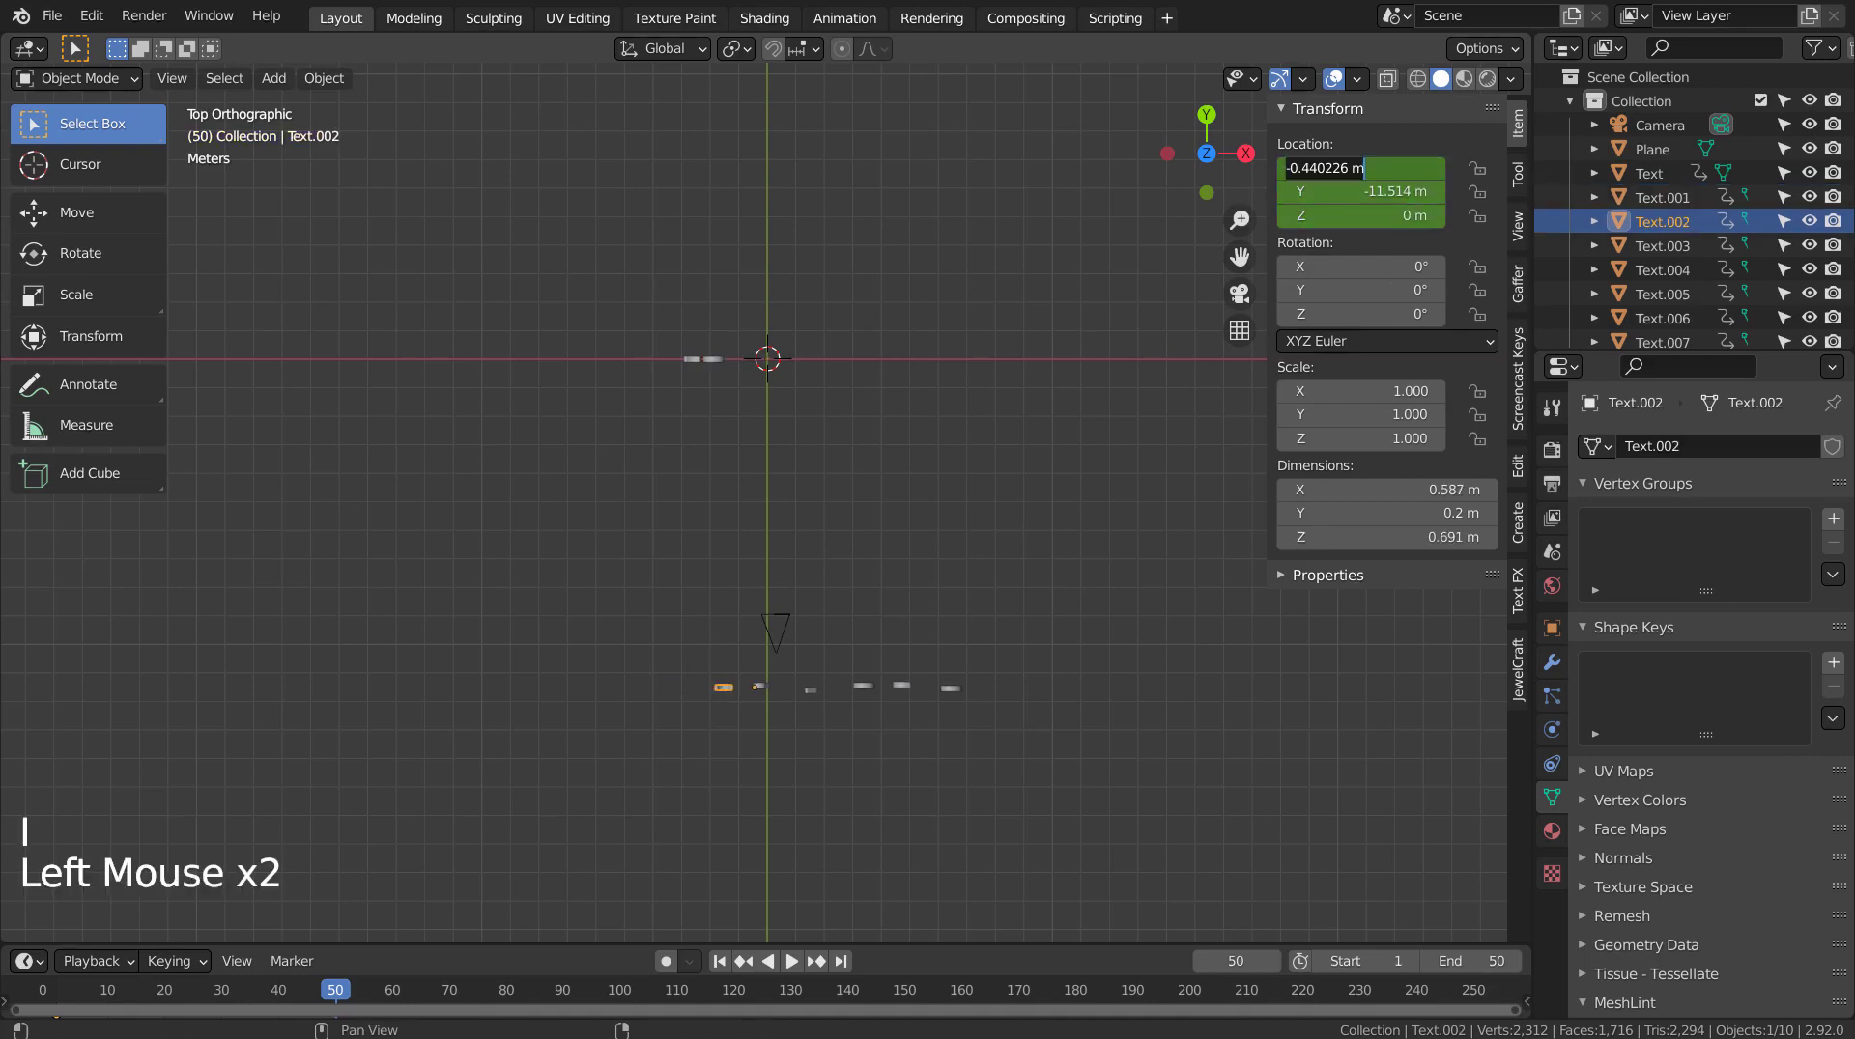
text(0)
key(Tab)
text(0)
key(Return)
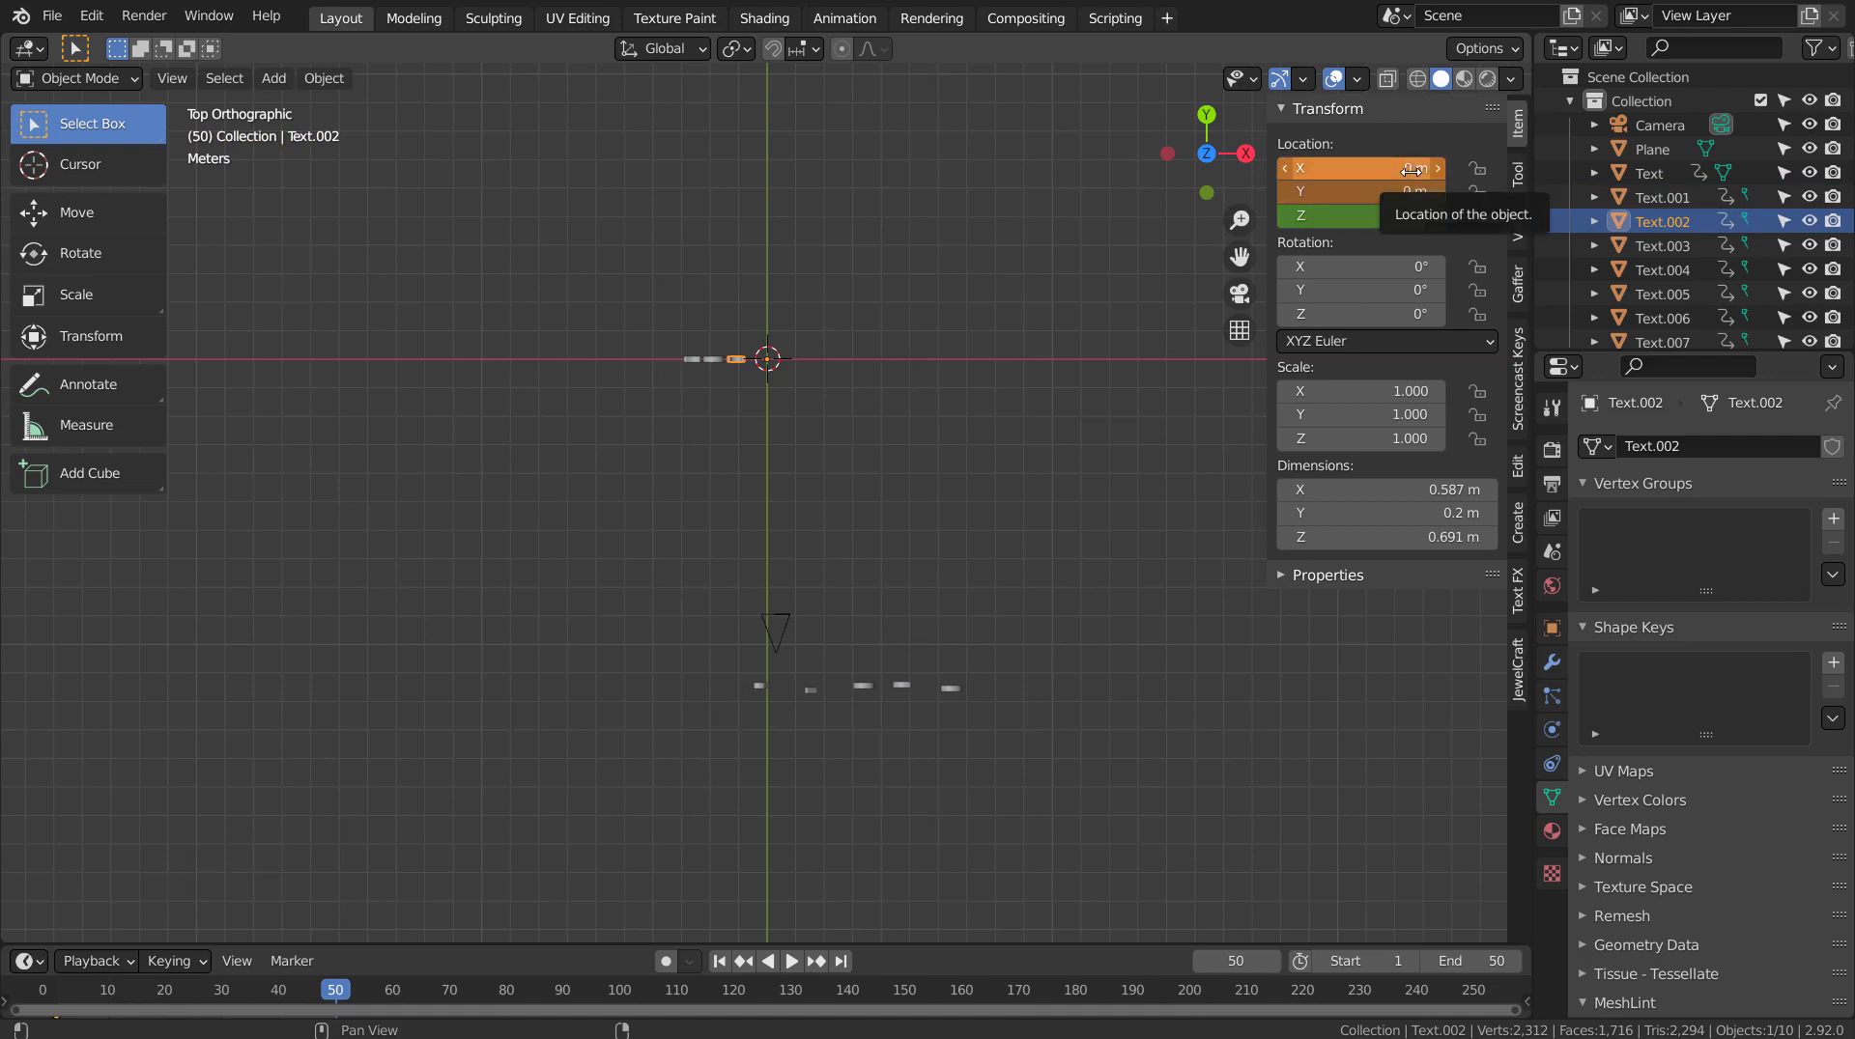
key(i)
Set the R letter's X and Y location to 0 m and keyframe its location at frame 50.
click(792, 678)
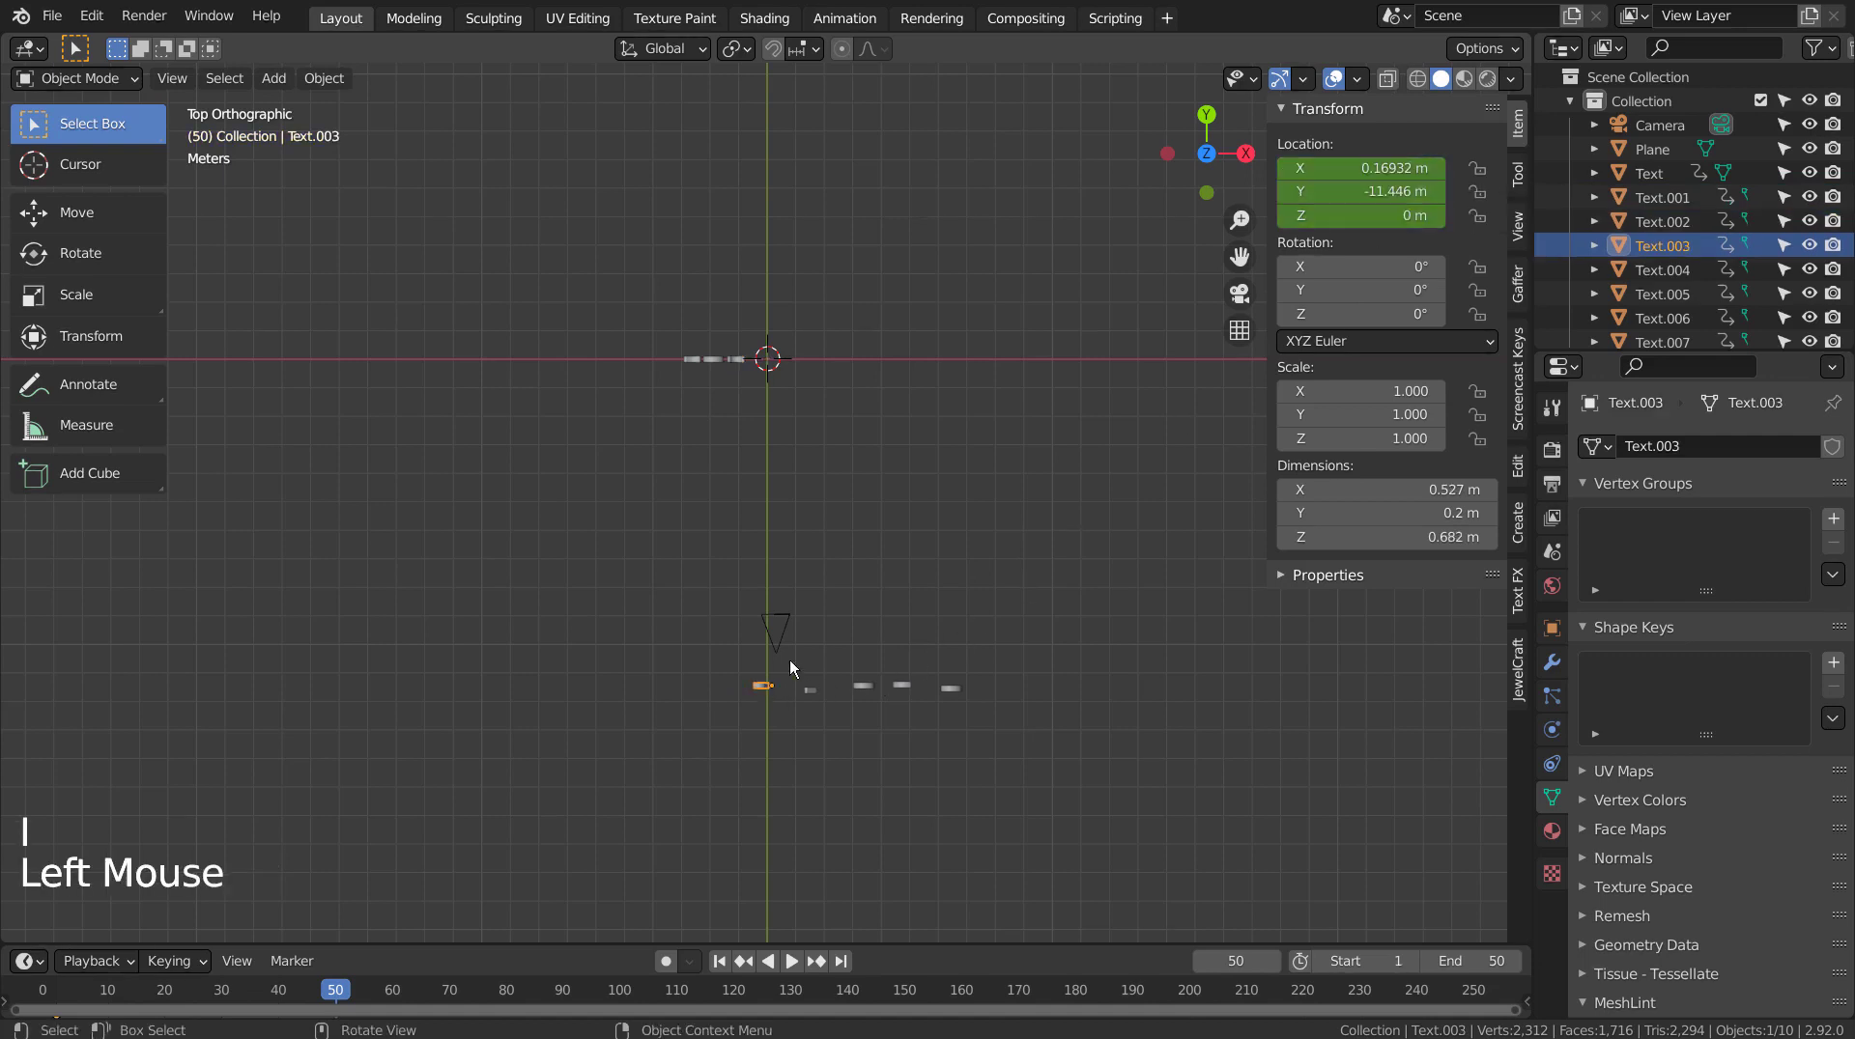
double_click(1353, 192)
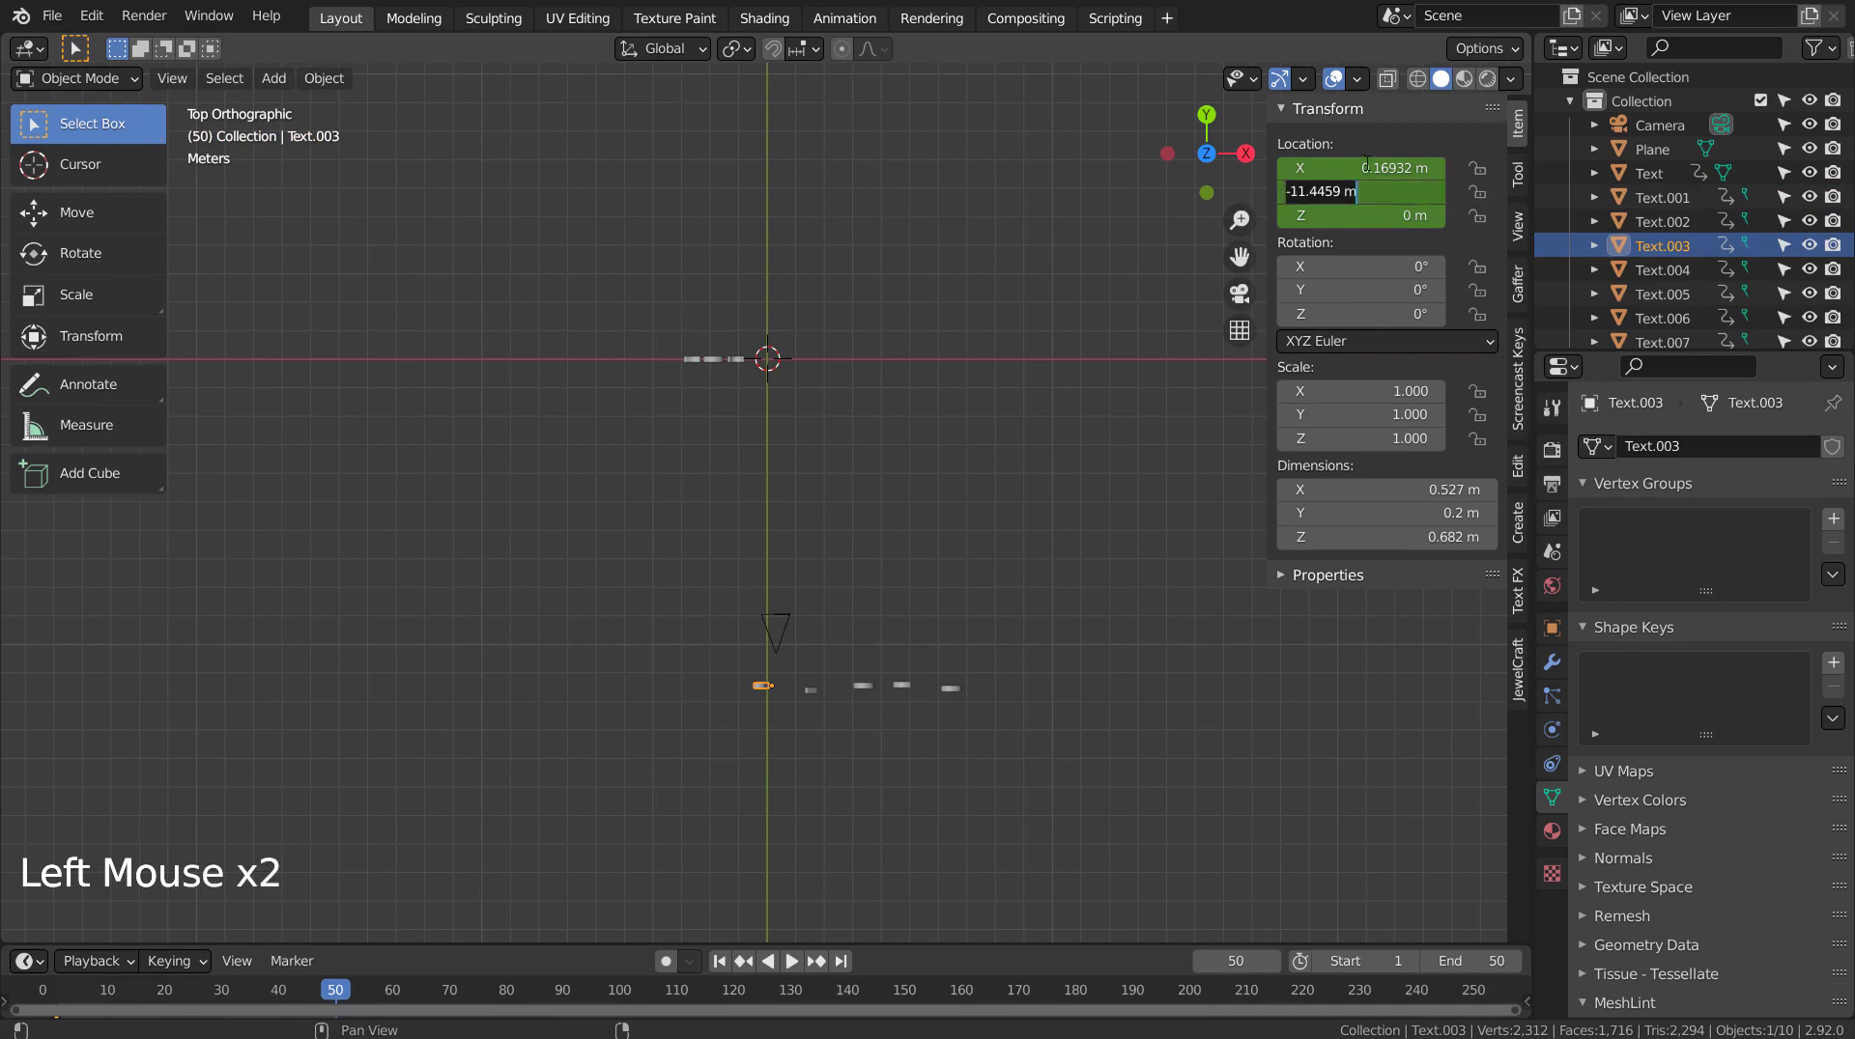
key(Return)
click(1365, 166)
text(0)
key(Return)
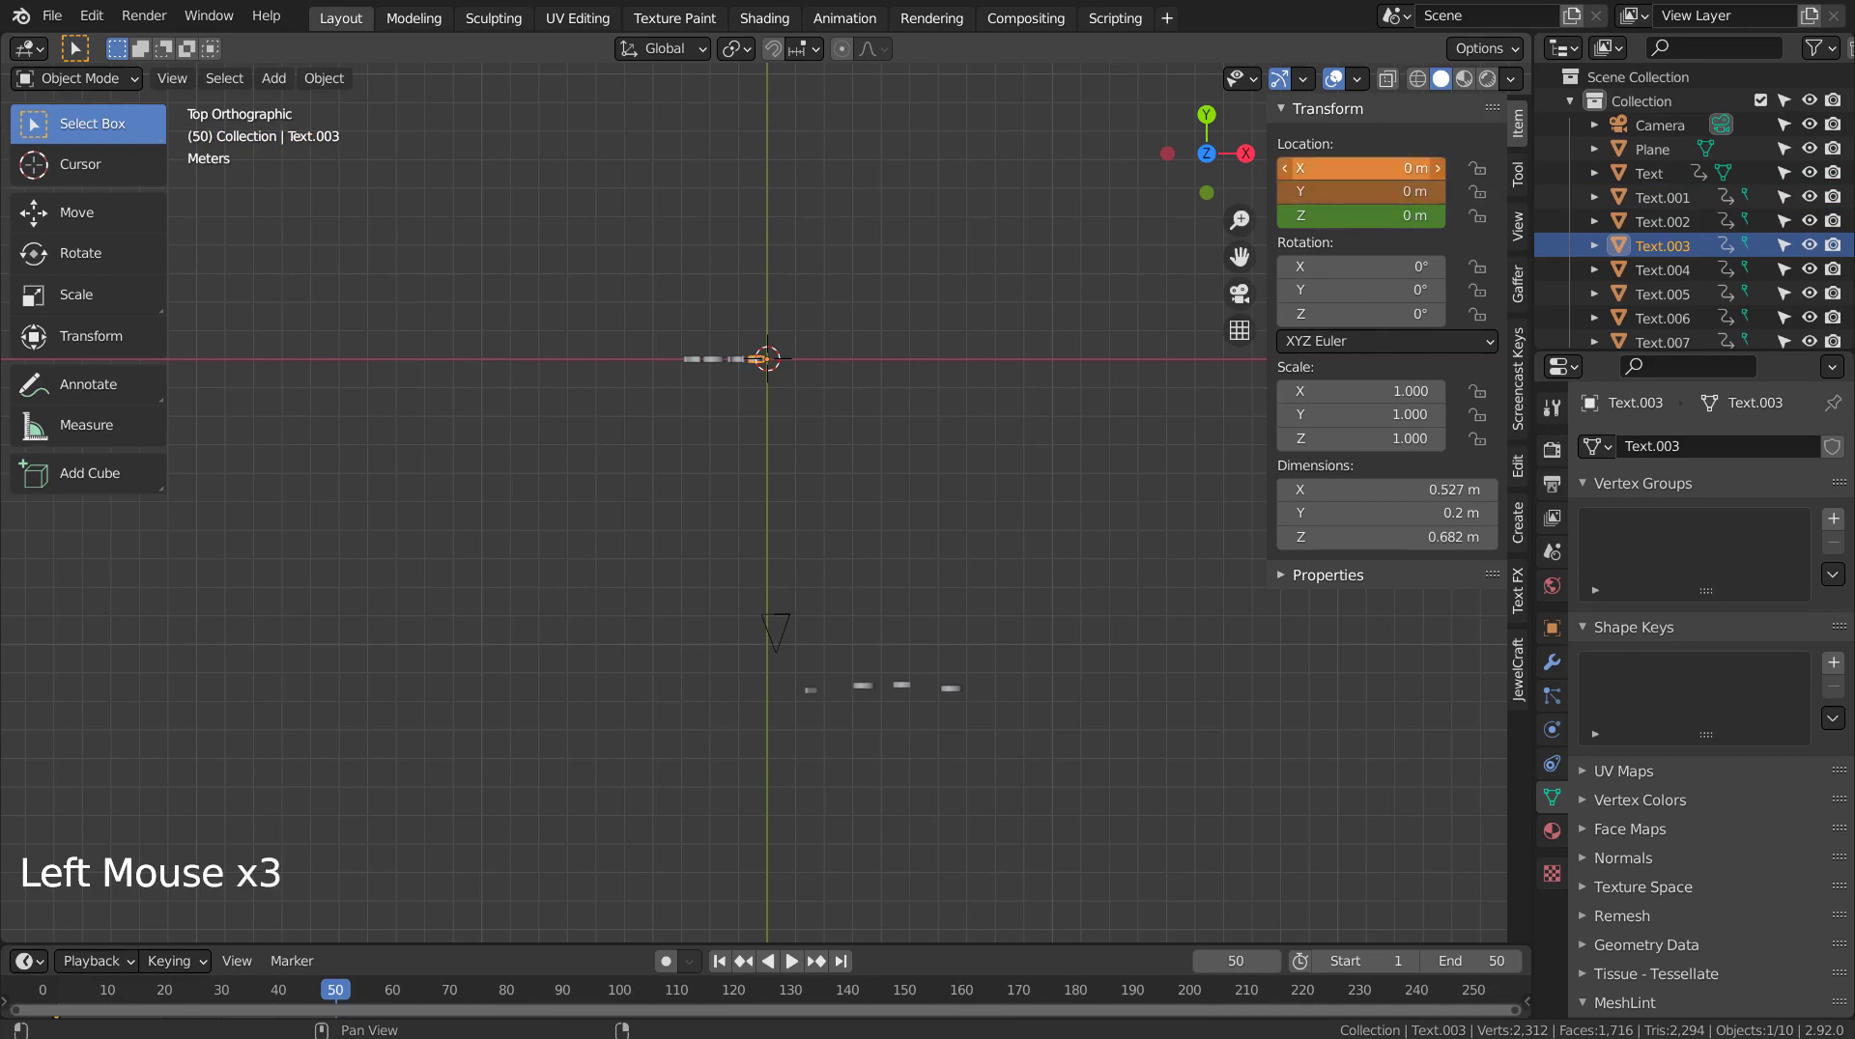
key(i)
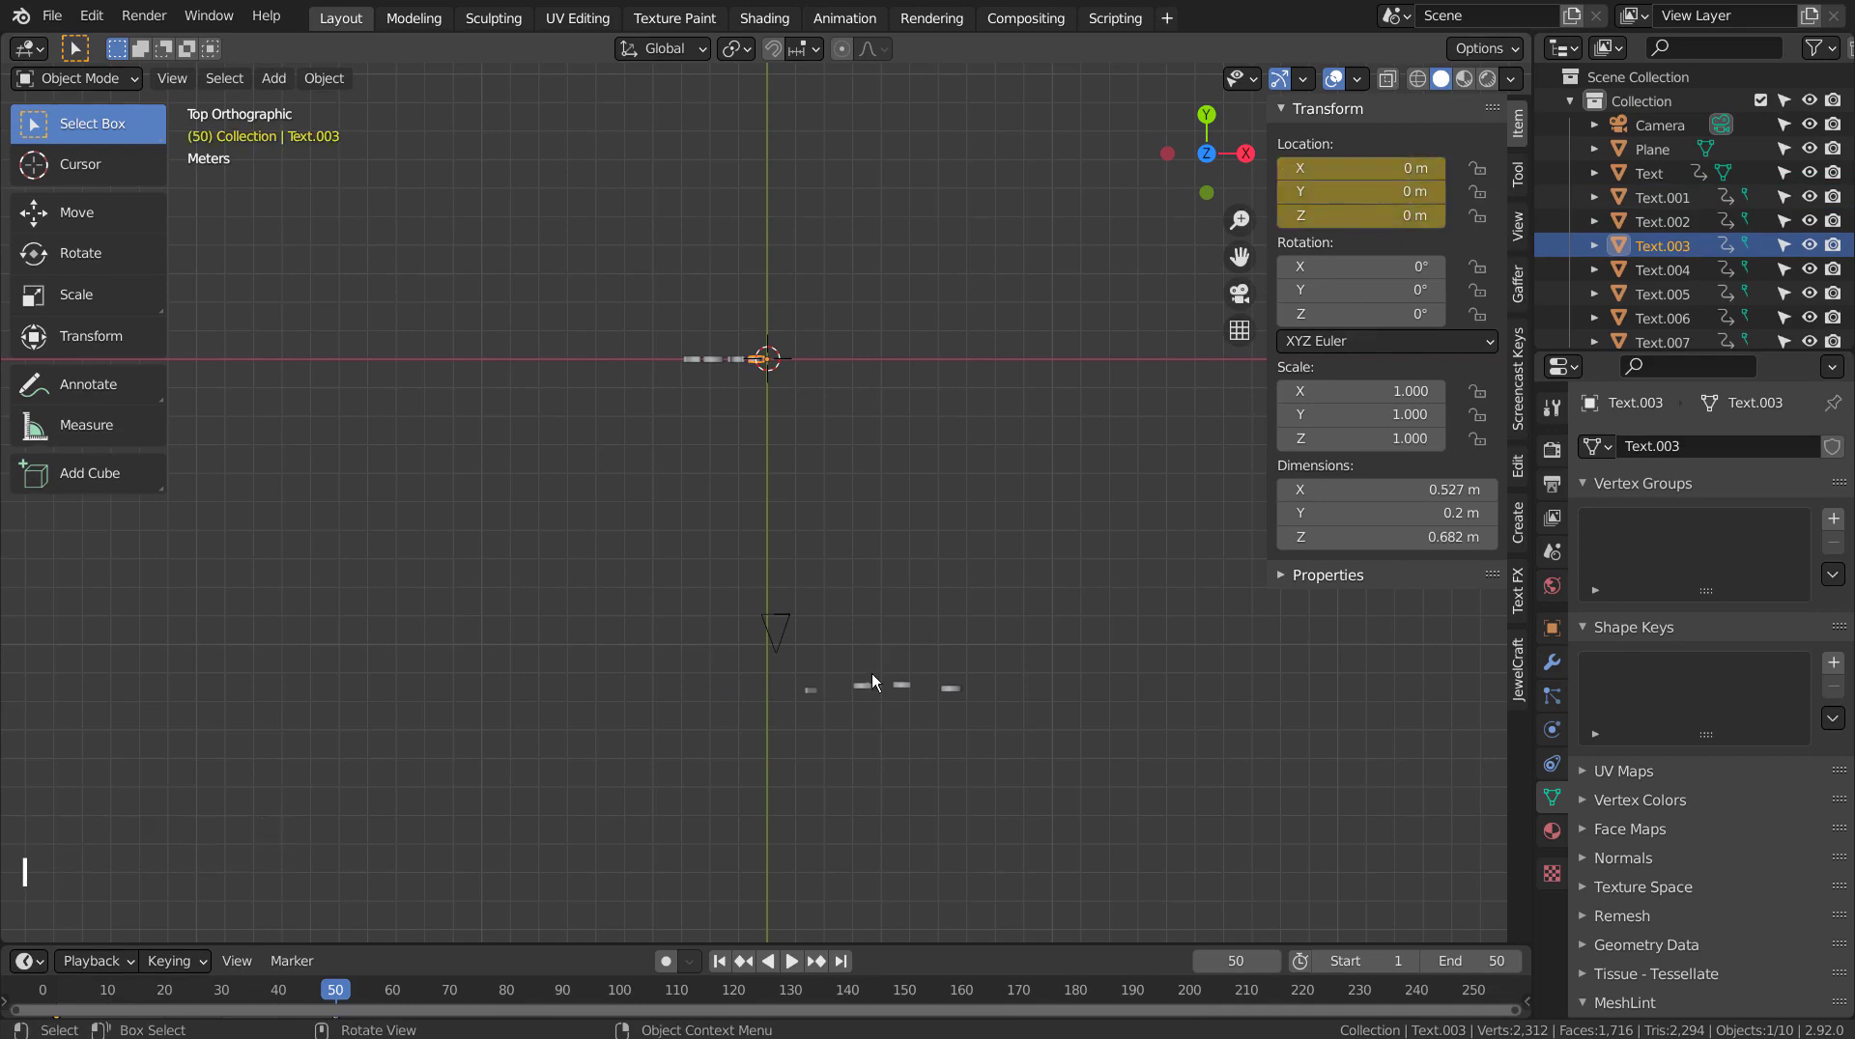
Set the L letter's X and Y location to 0 m and keyframe its location at frame 50.
click(840, 680)
double_click(1353, 168)
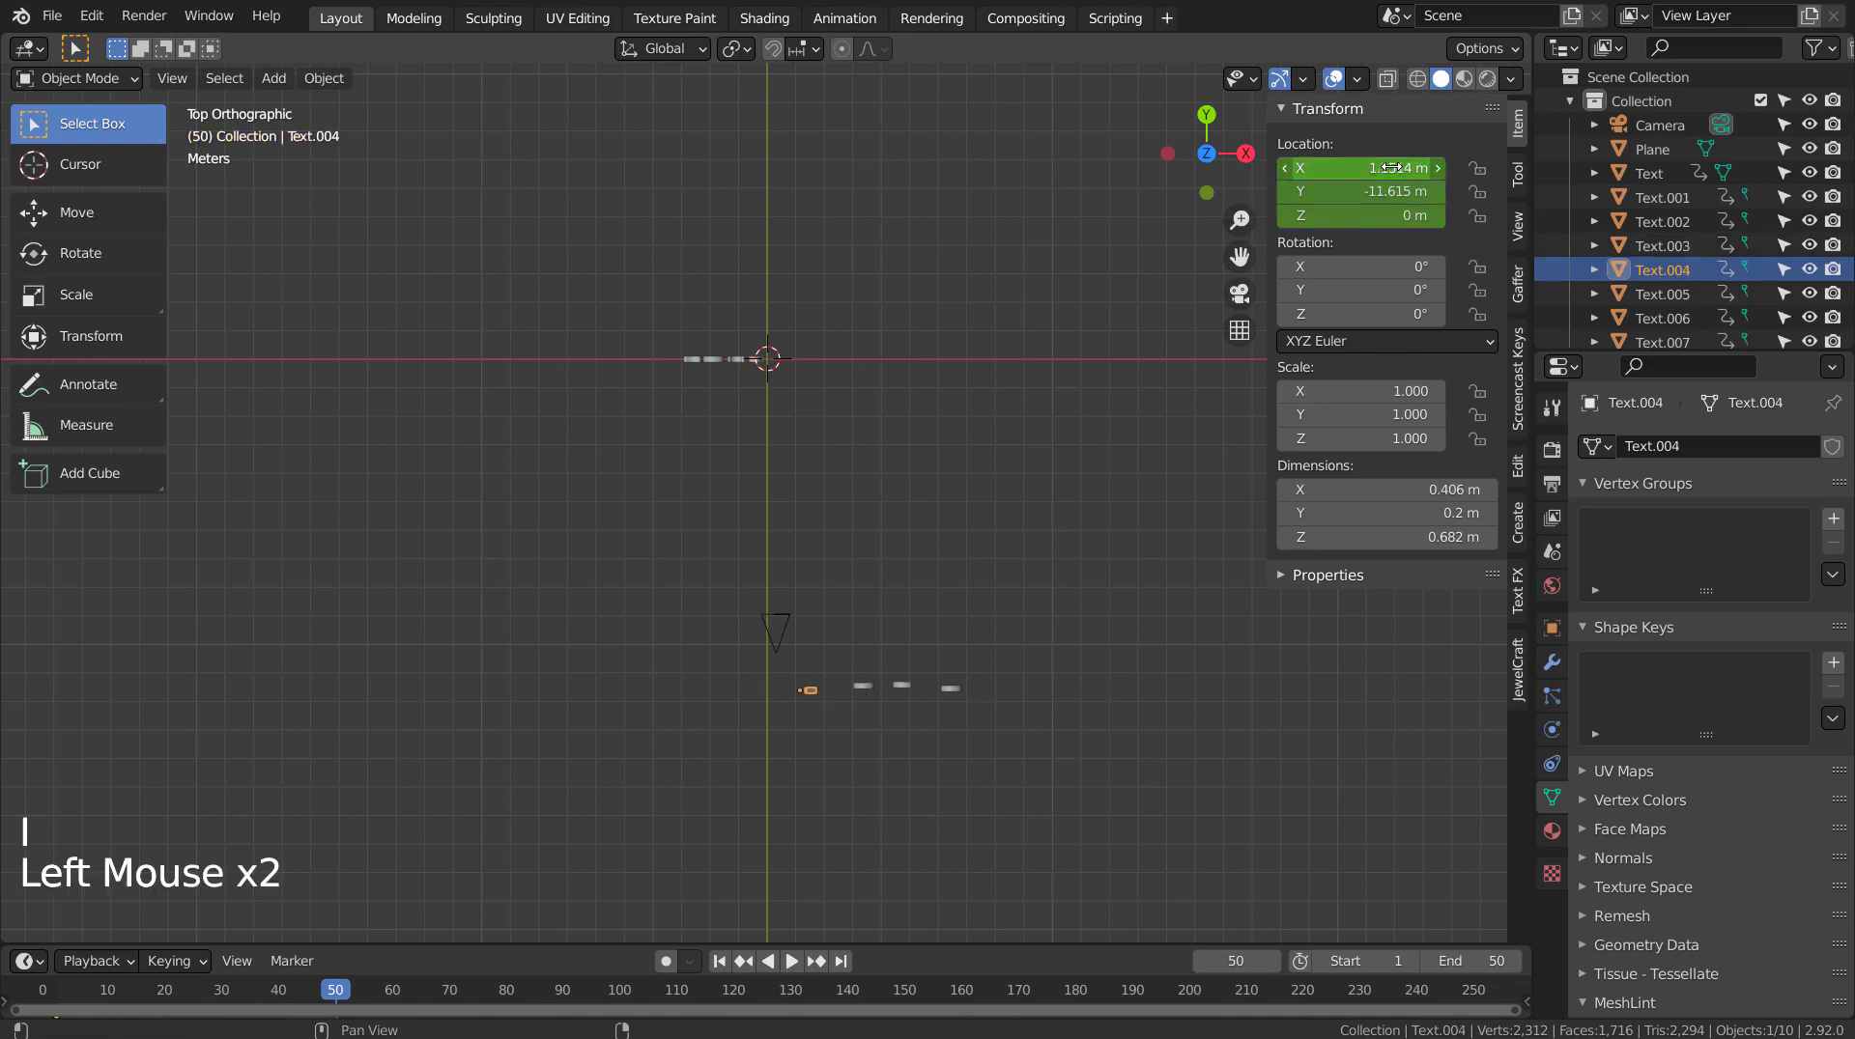
text(0)
key(Tab)
text(0)
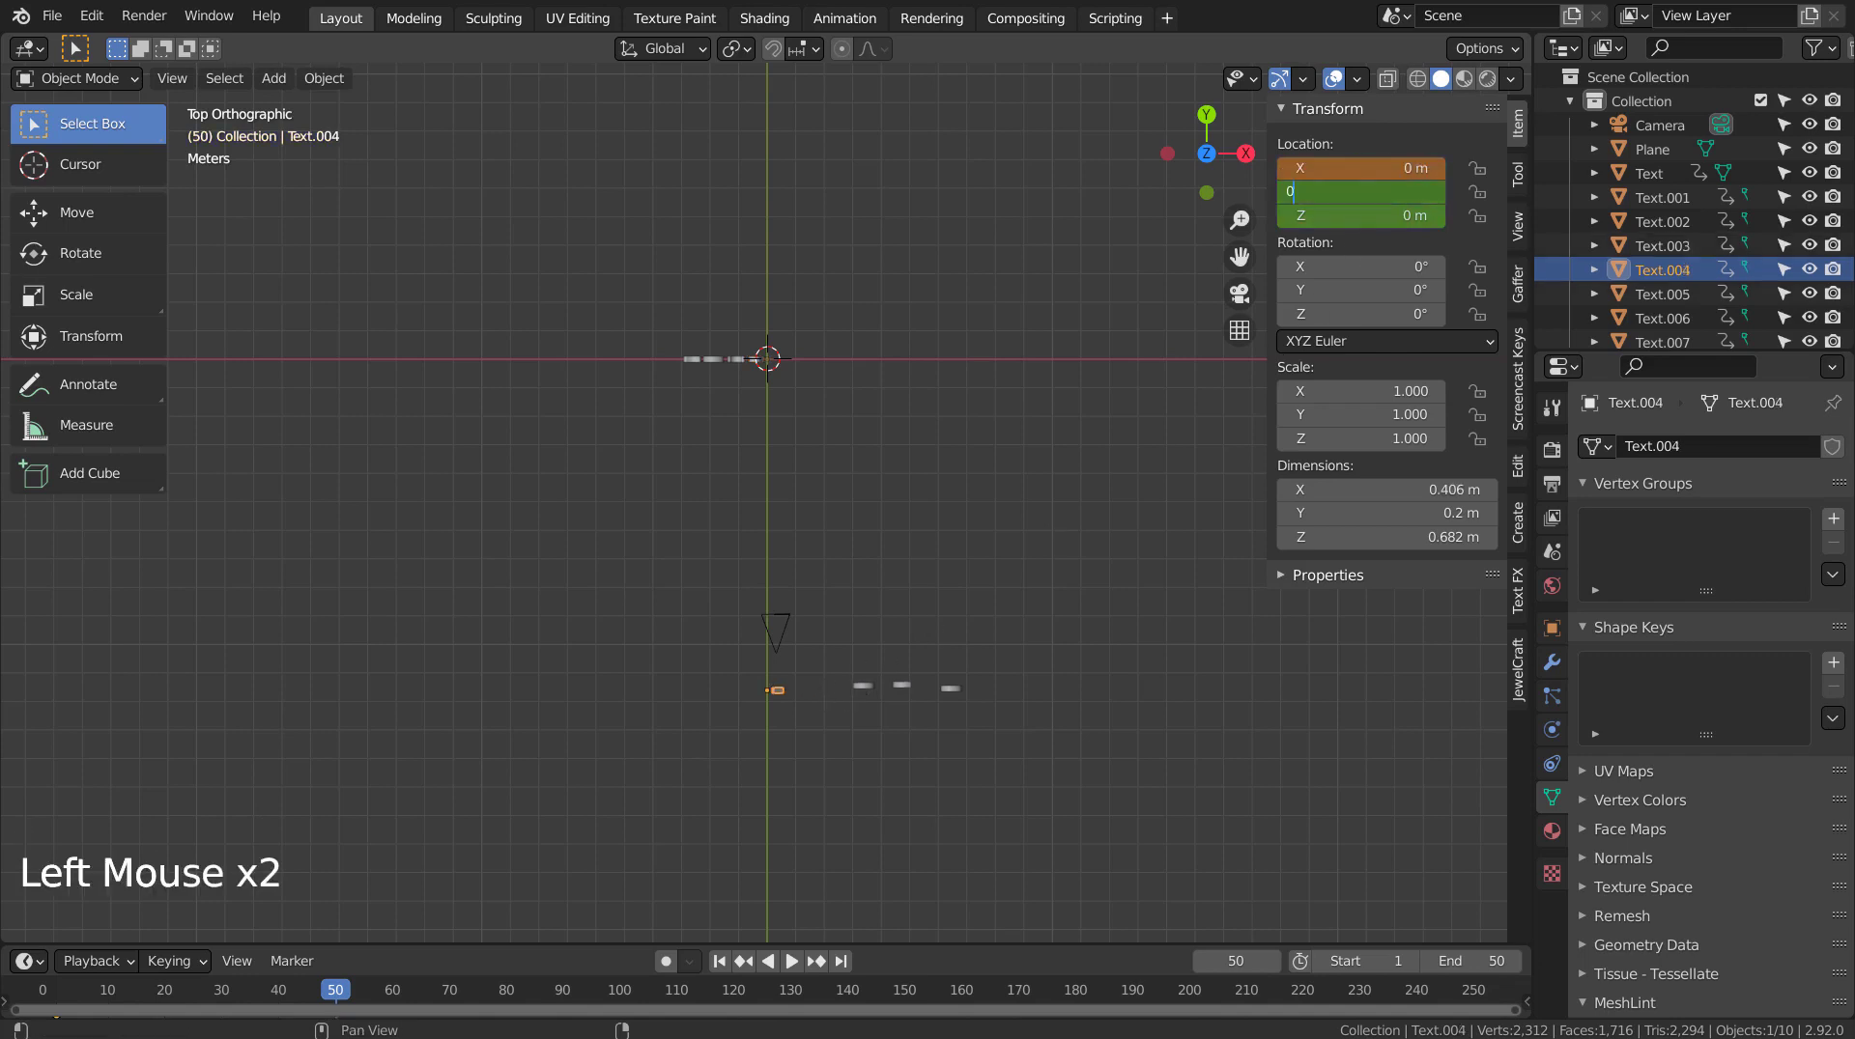
key(Tab)
key(Return)
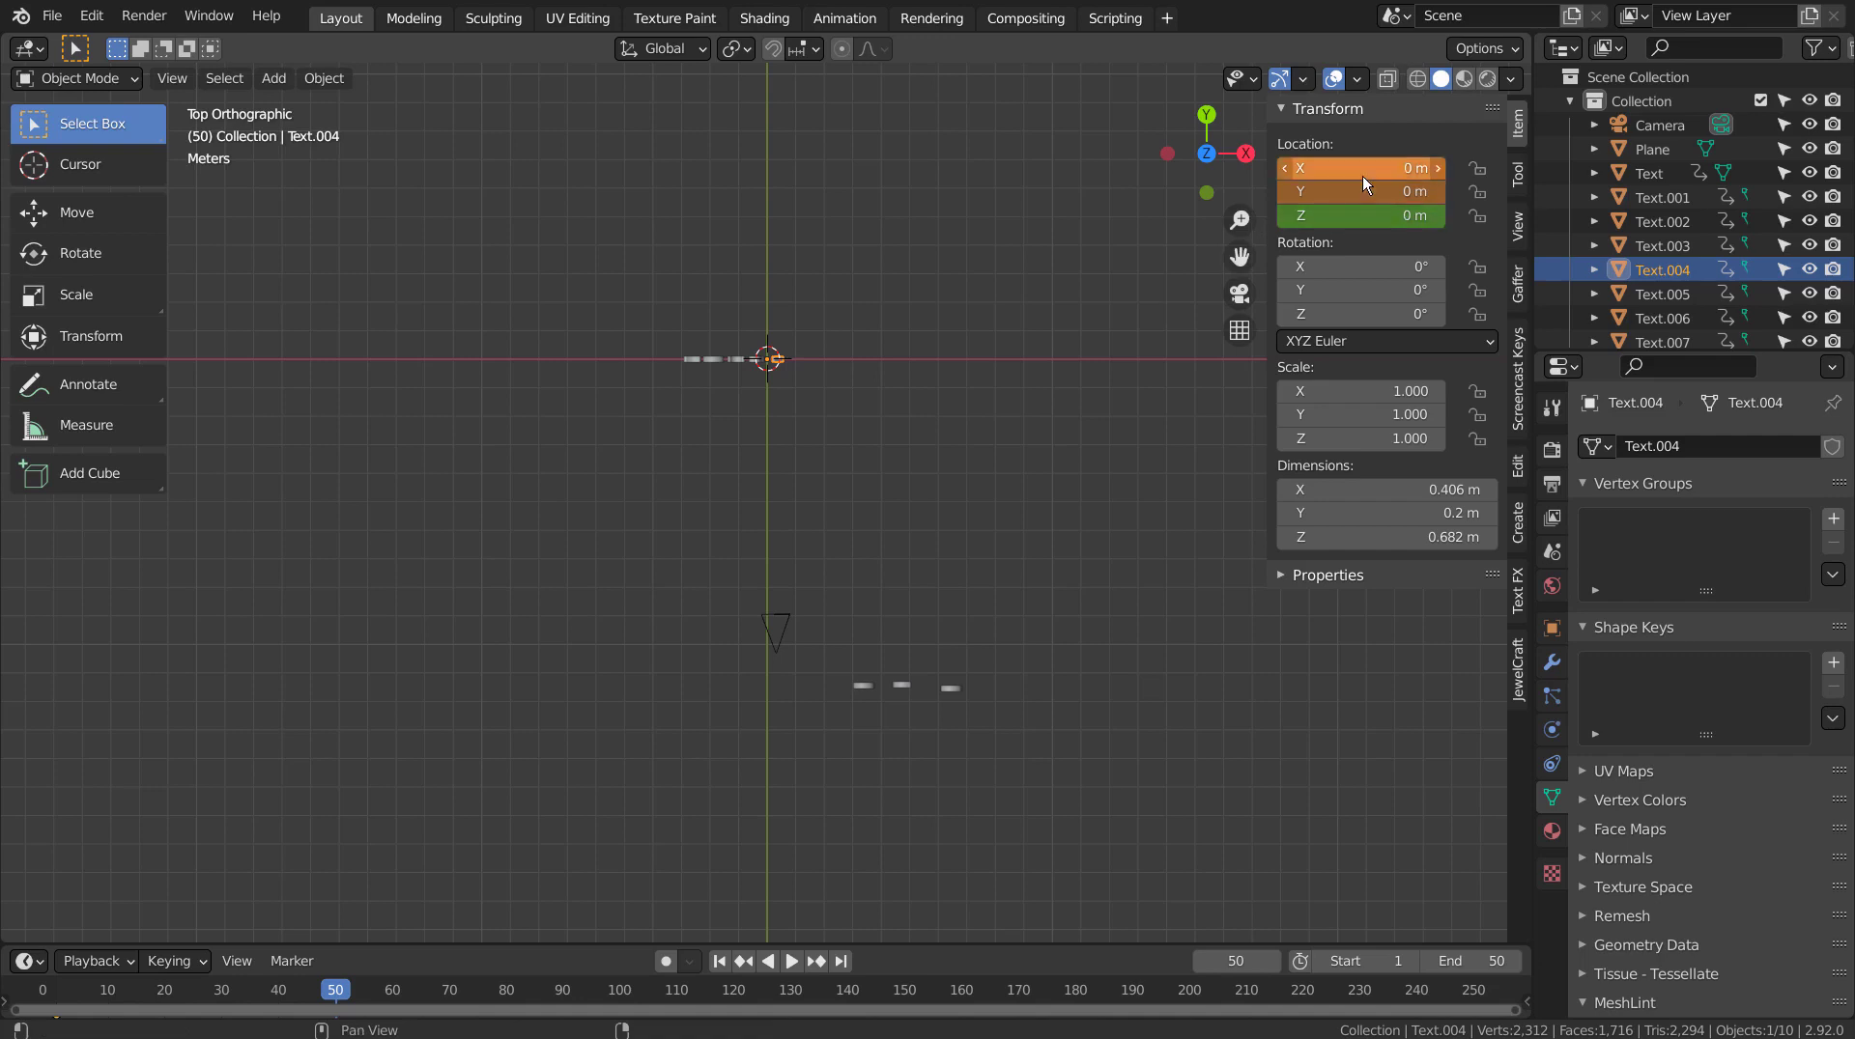
key(i)
Set the X and Y location of the first O in LOGO to 0 m and keyframe its location at frame 50.
click(866, 692)
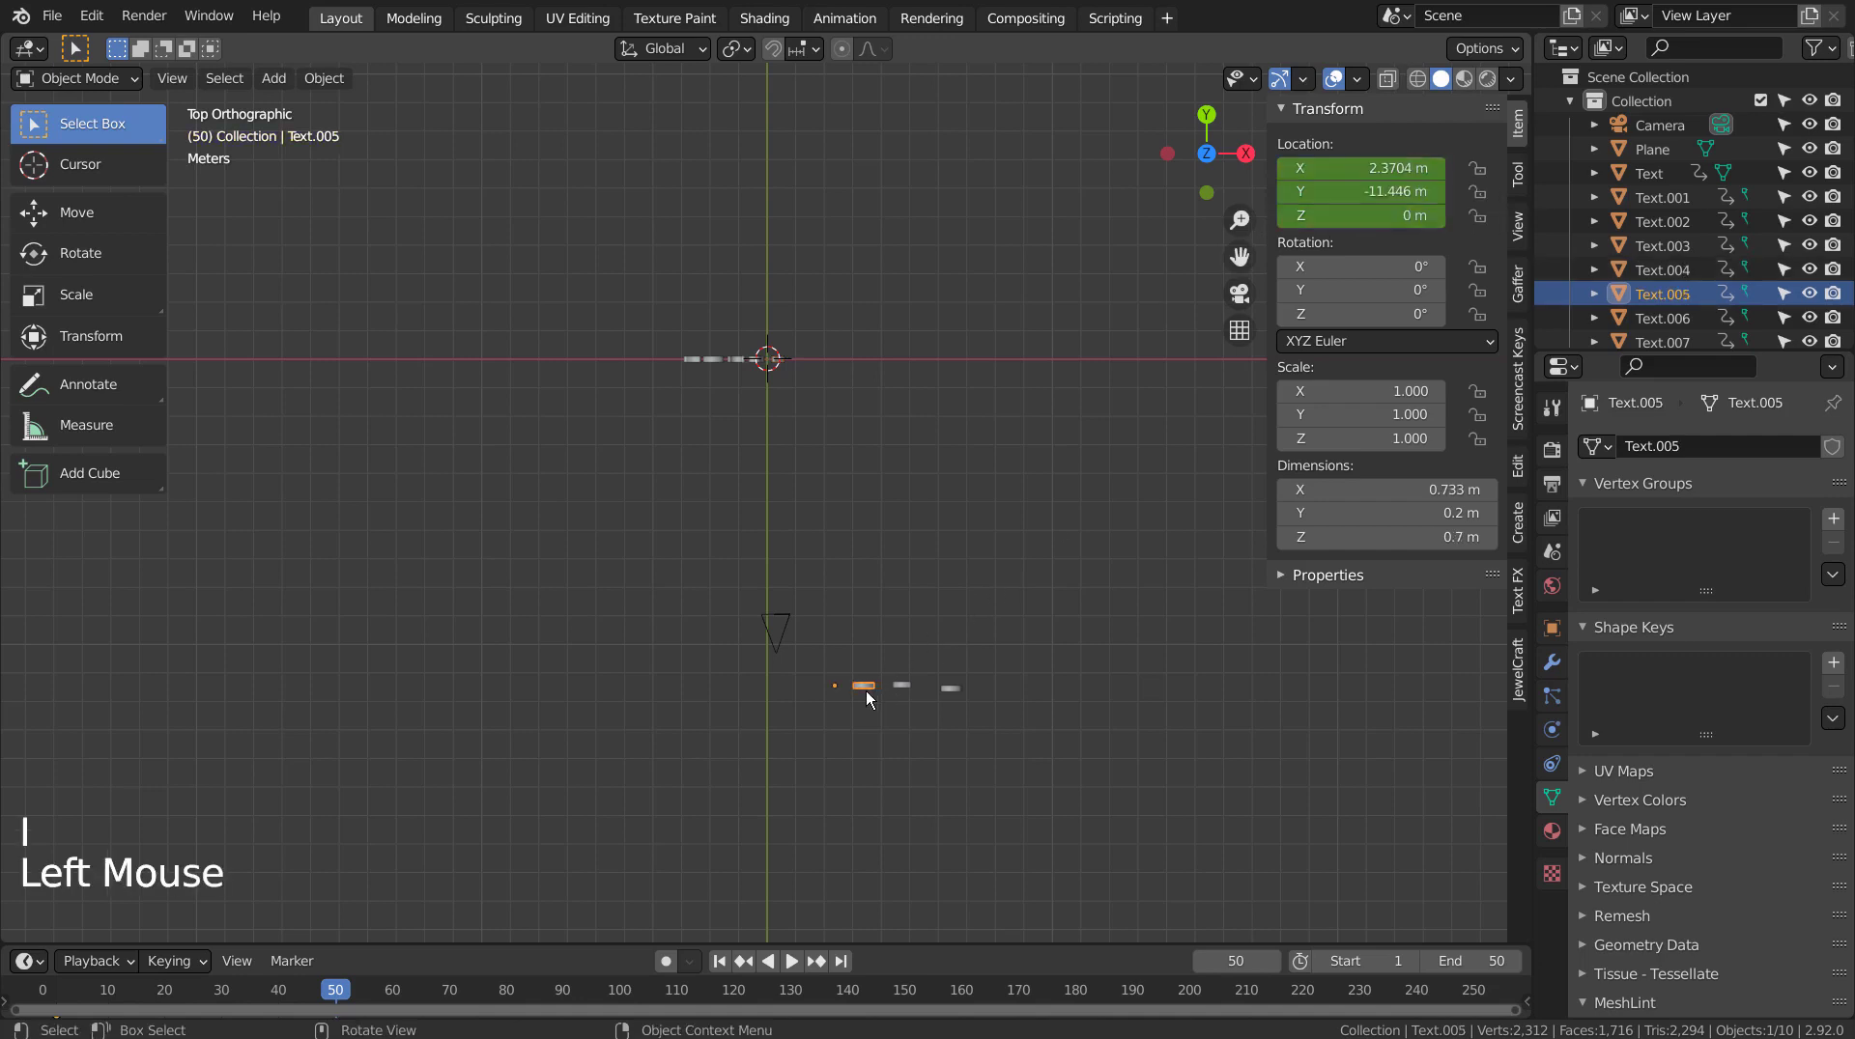
double_click(1362, 168)
text(0)
key(Tab)
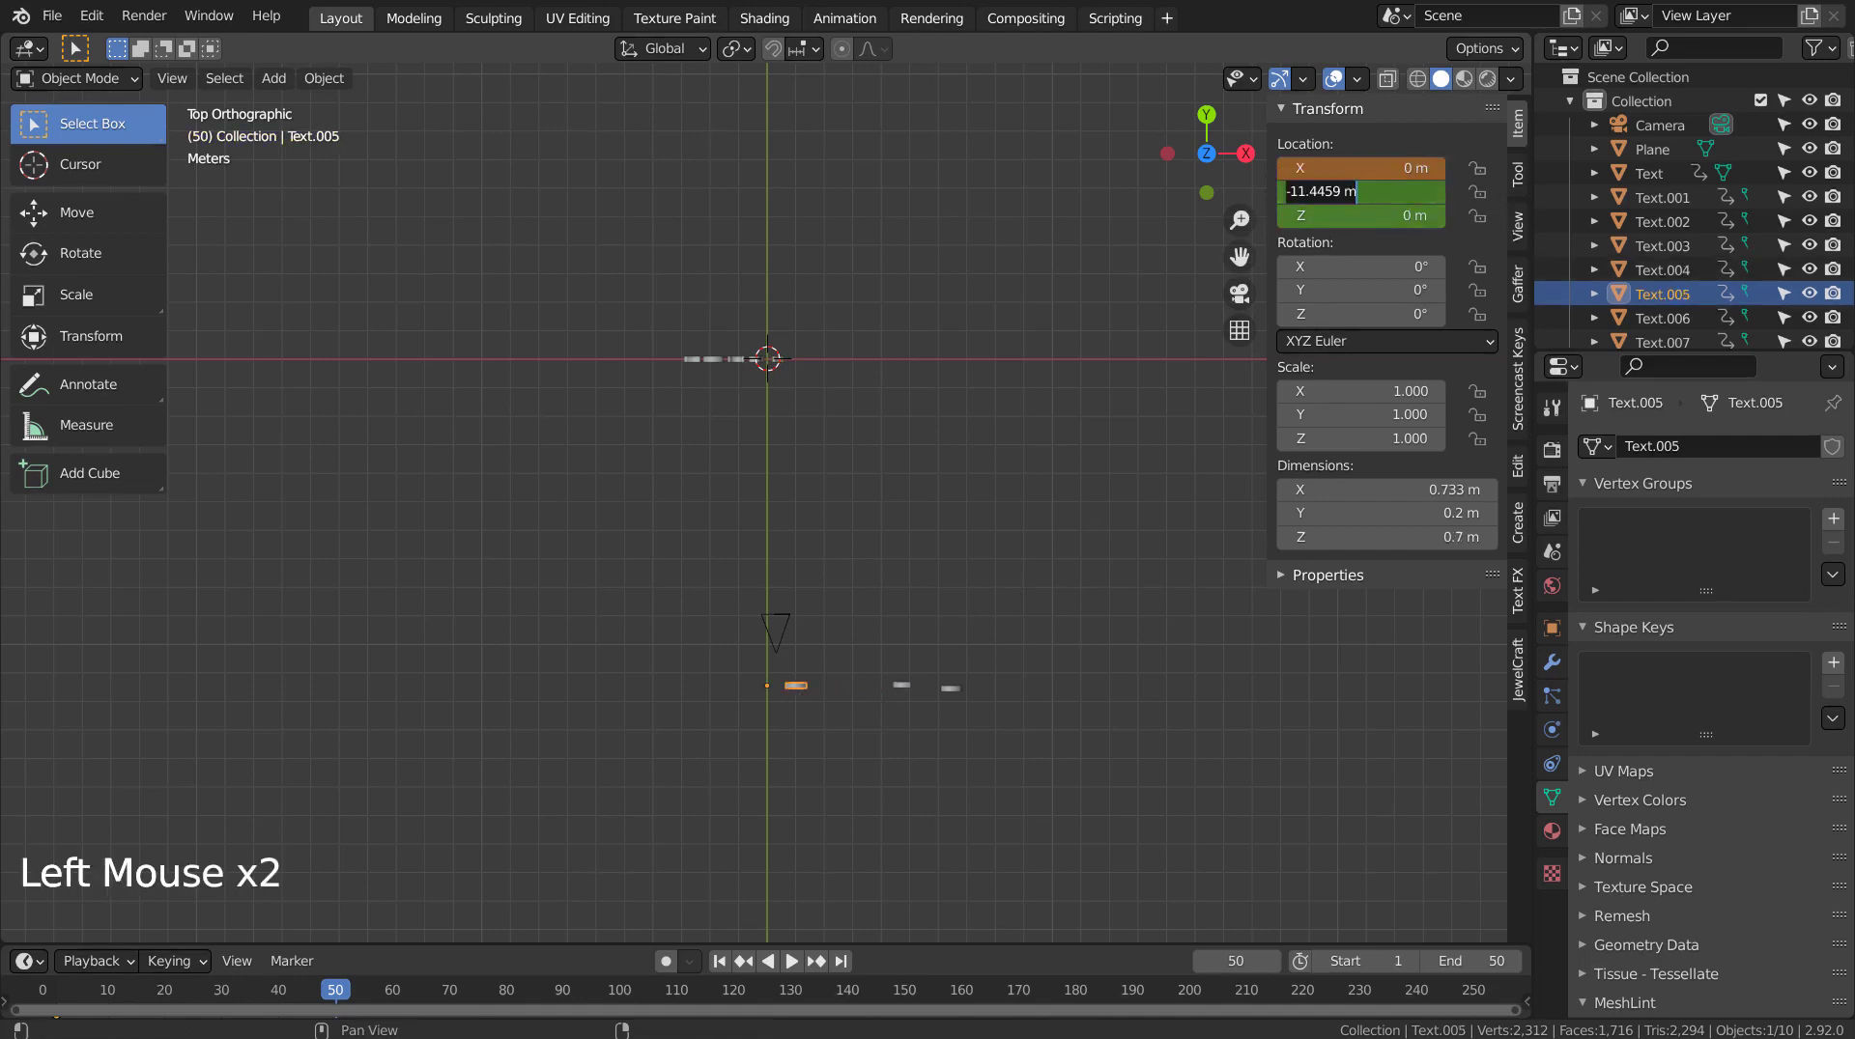
text(0)
key(Return)
key(i)
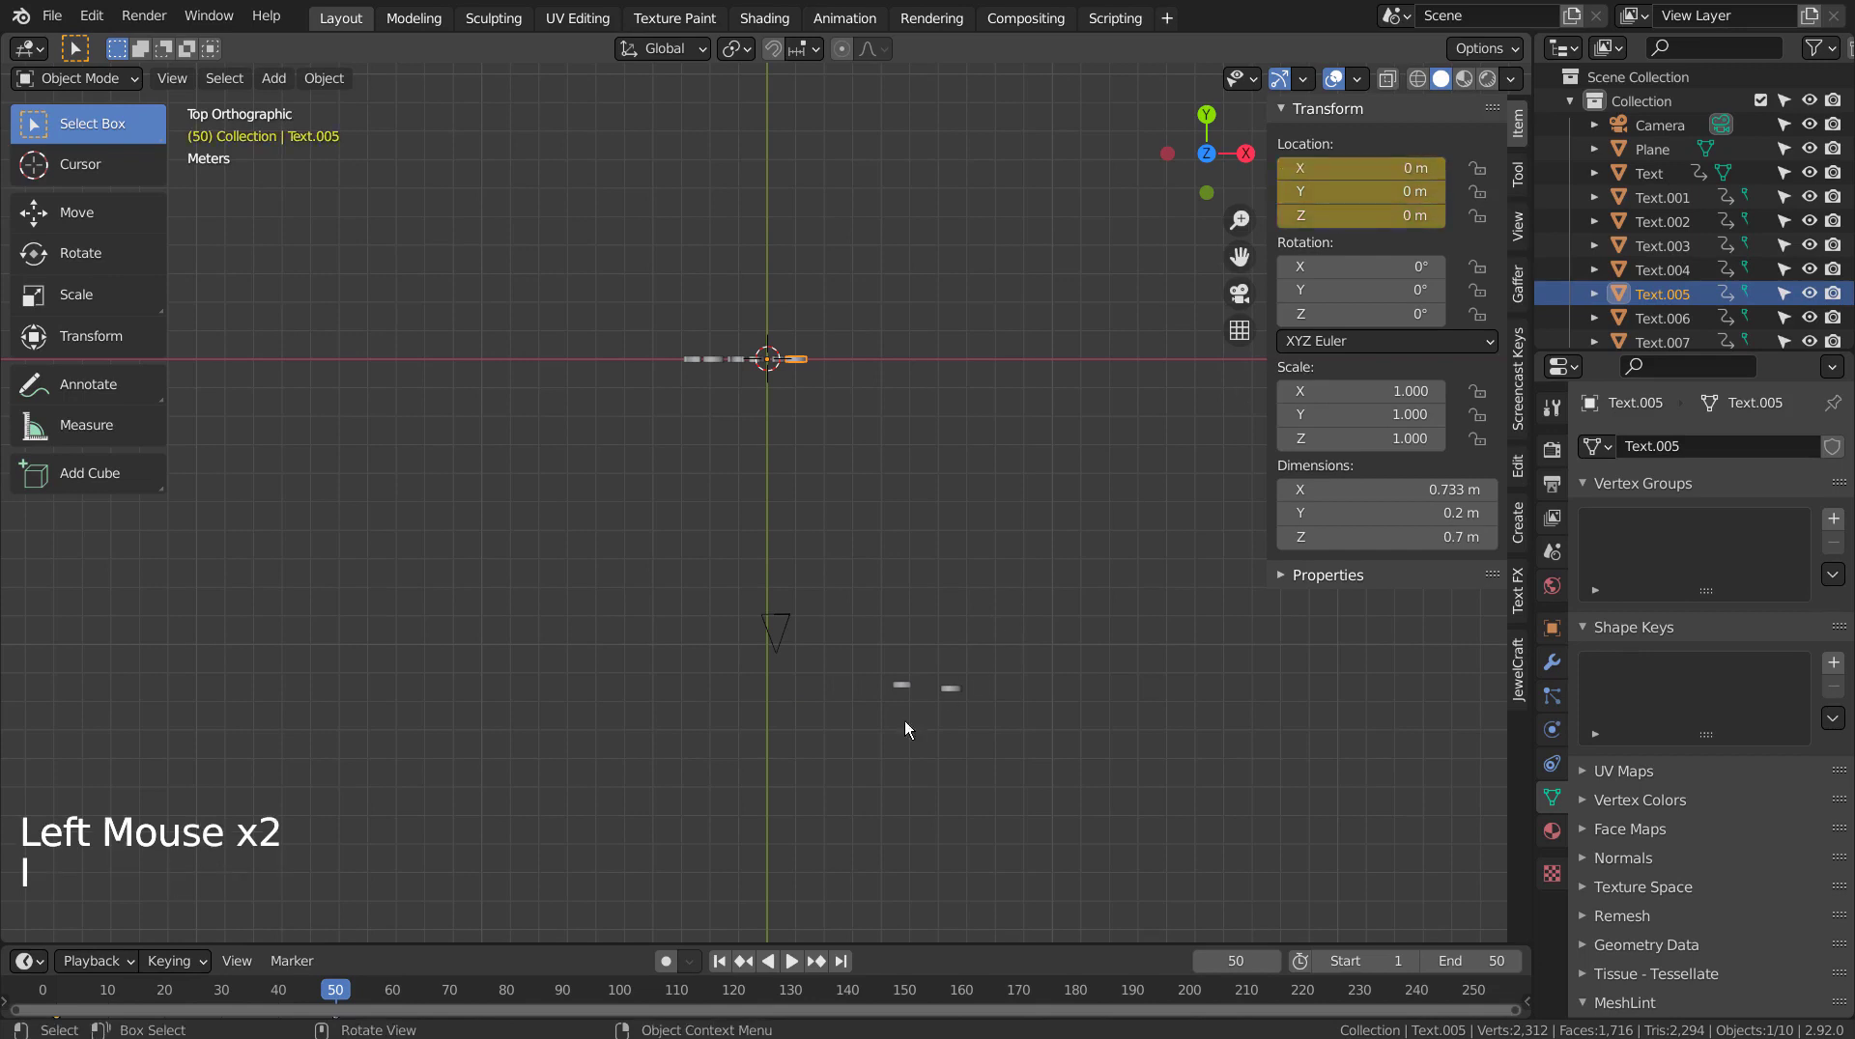
Set the G letter's X and Y location to 0 m and keyframe its location at frame 50.
click(904, 685)
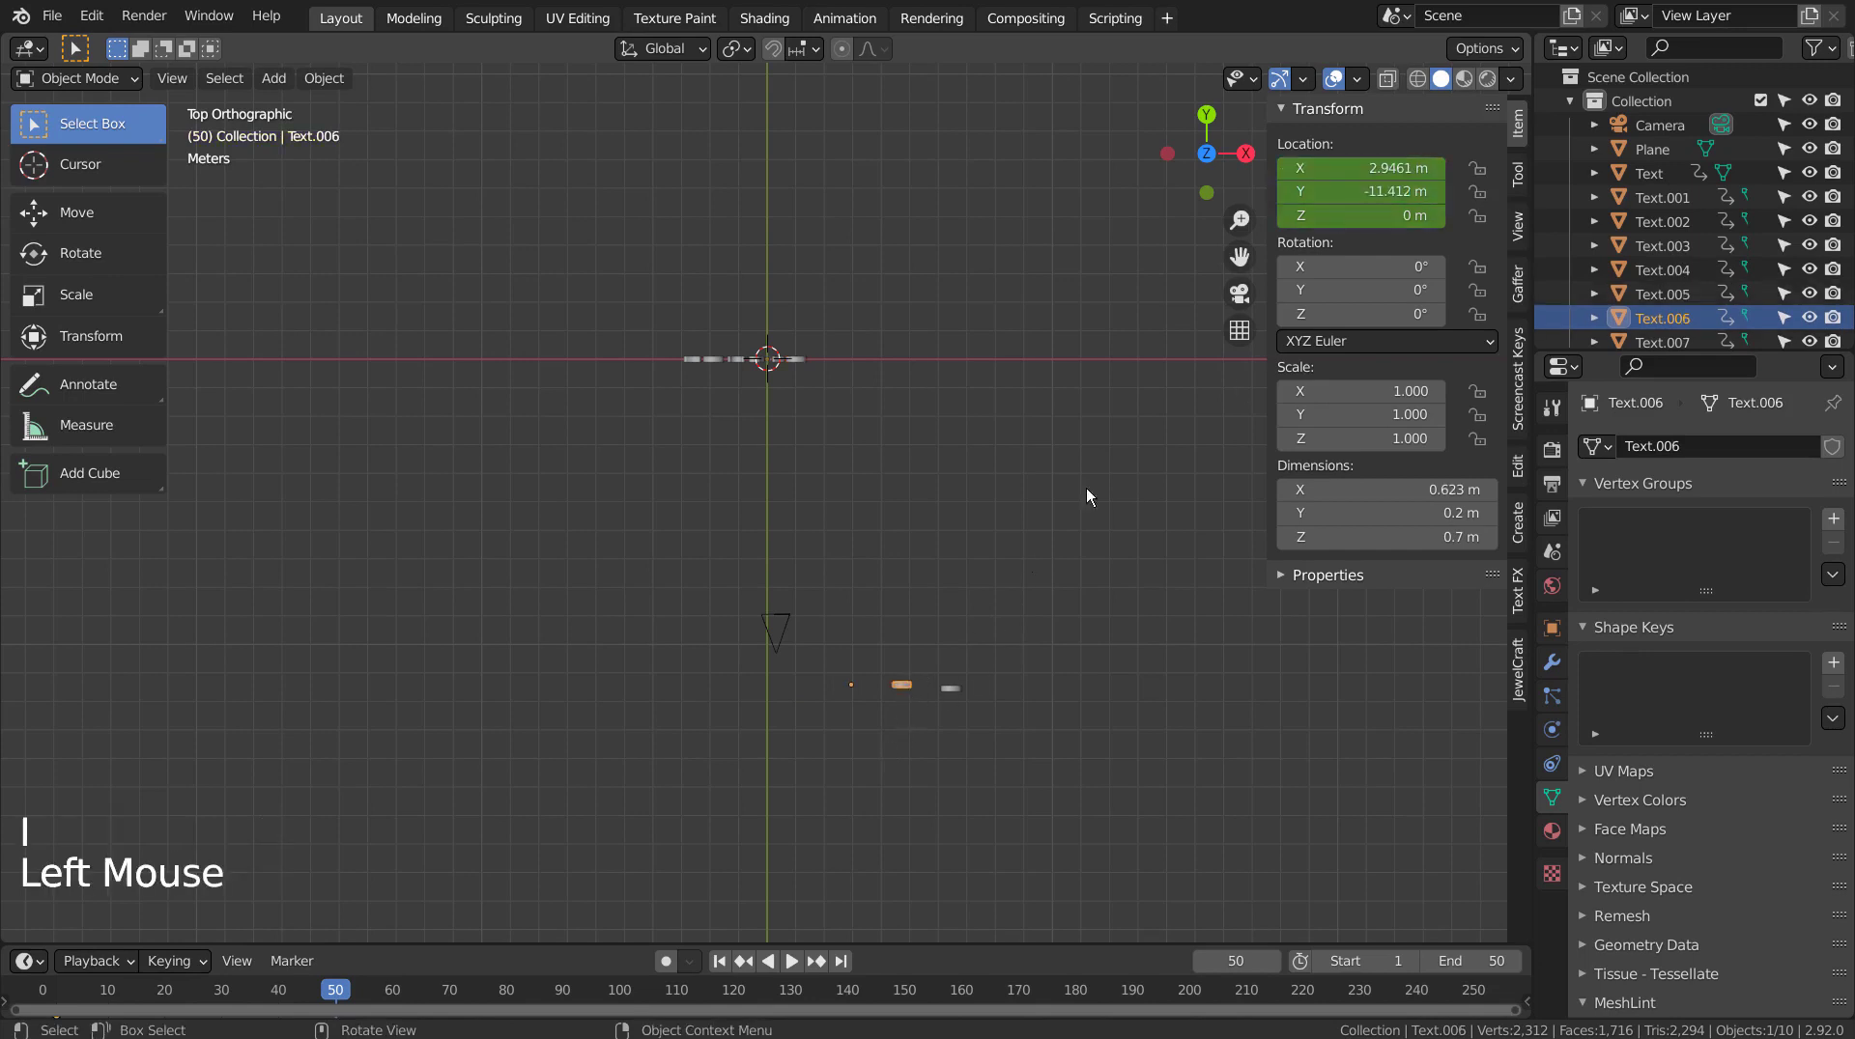
click(1369, 168)
key(BackSpace)
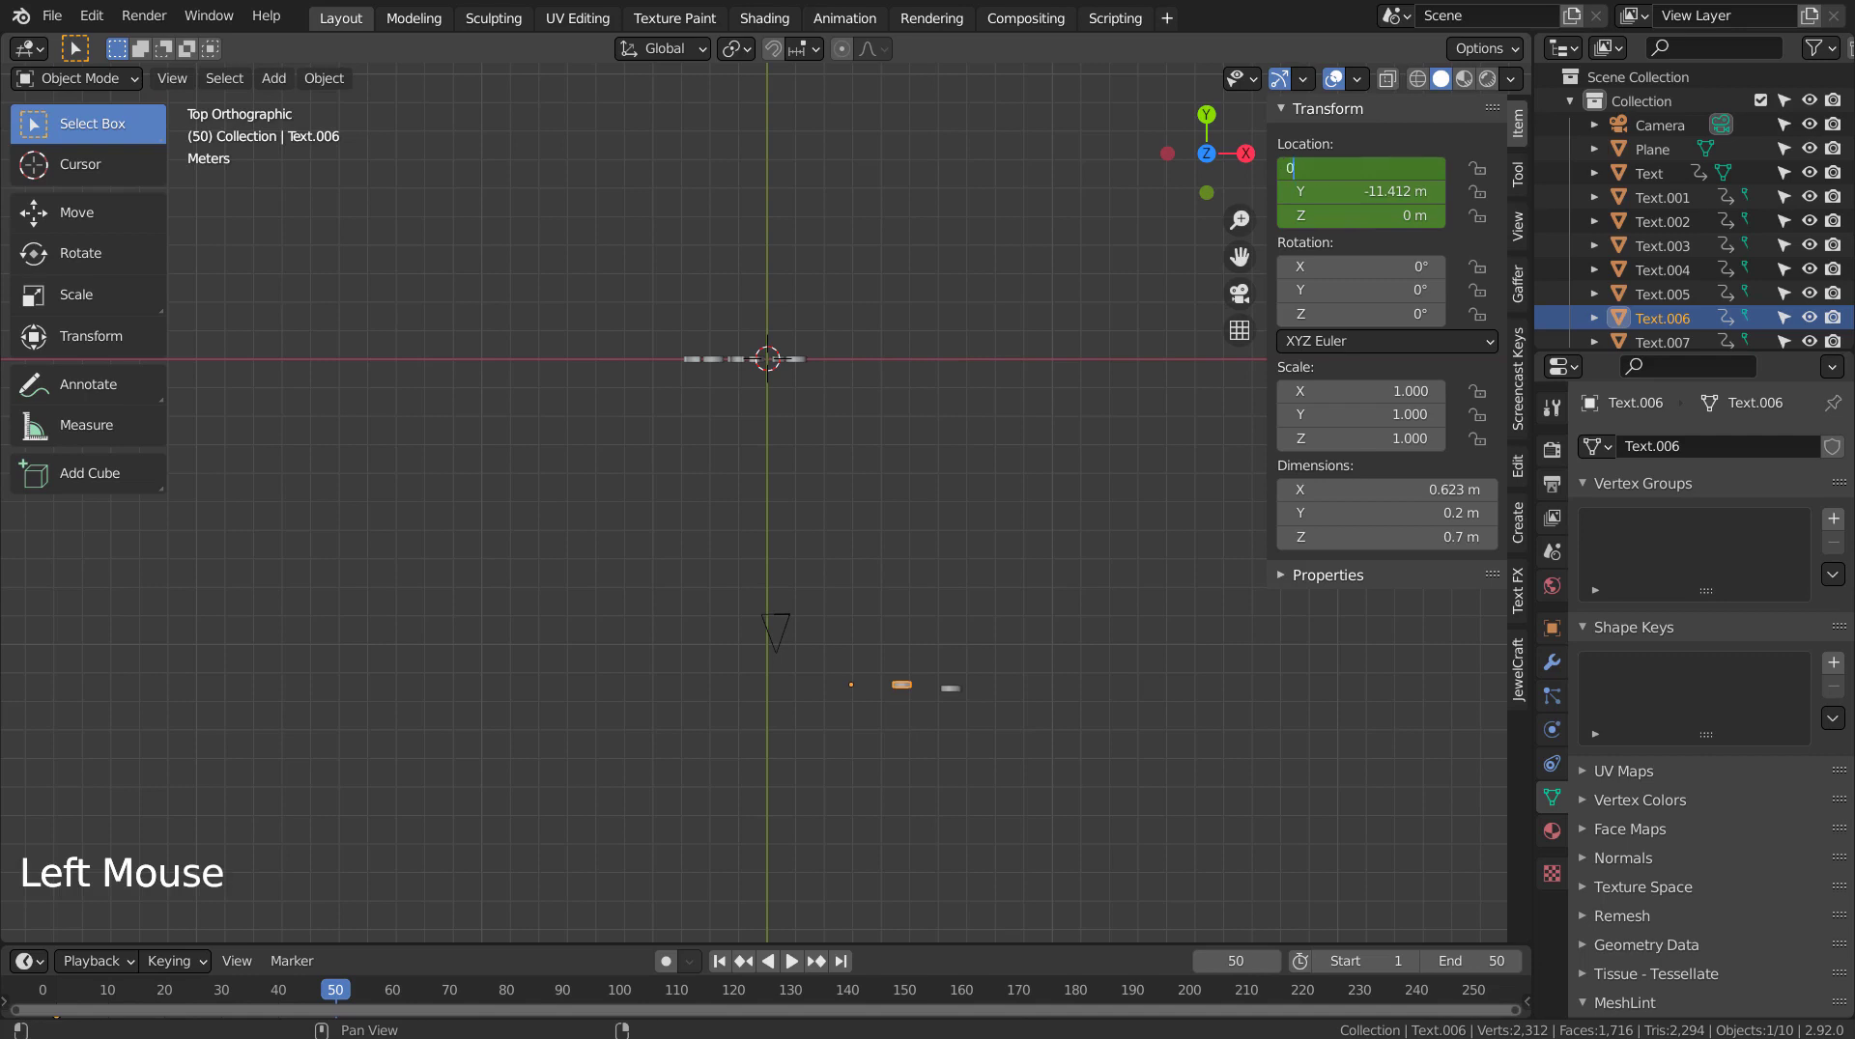
key(Return)
key(i)
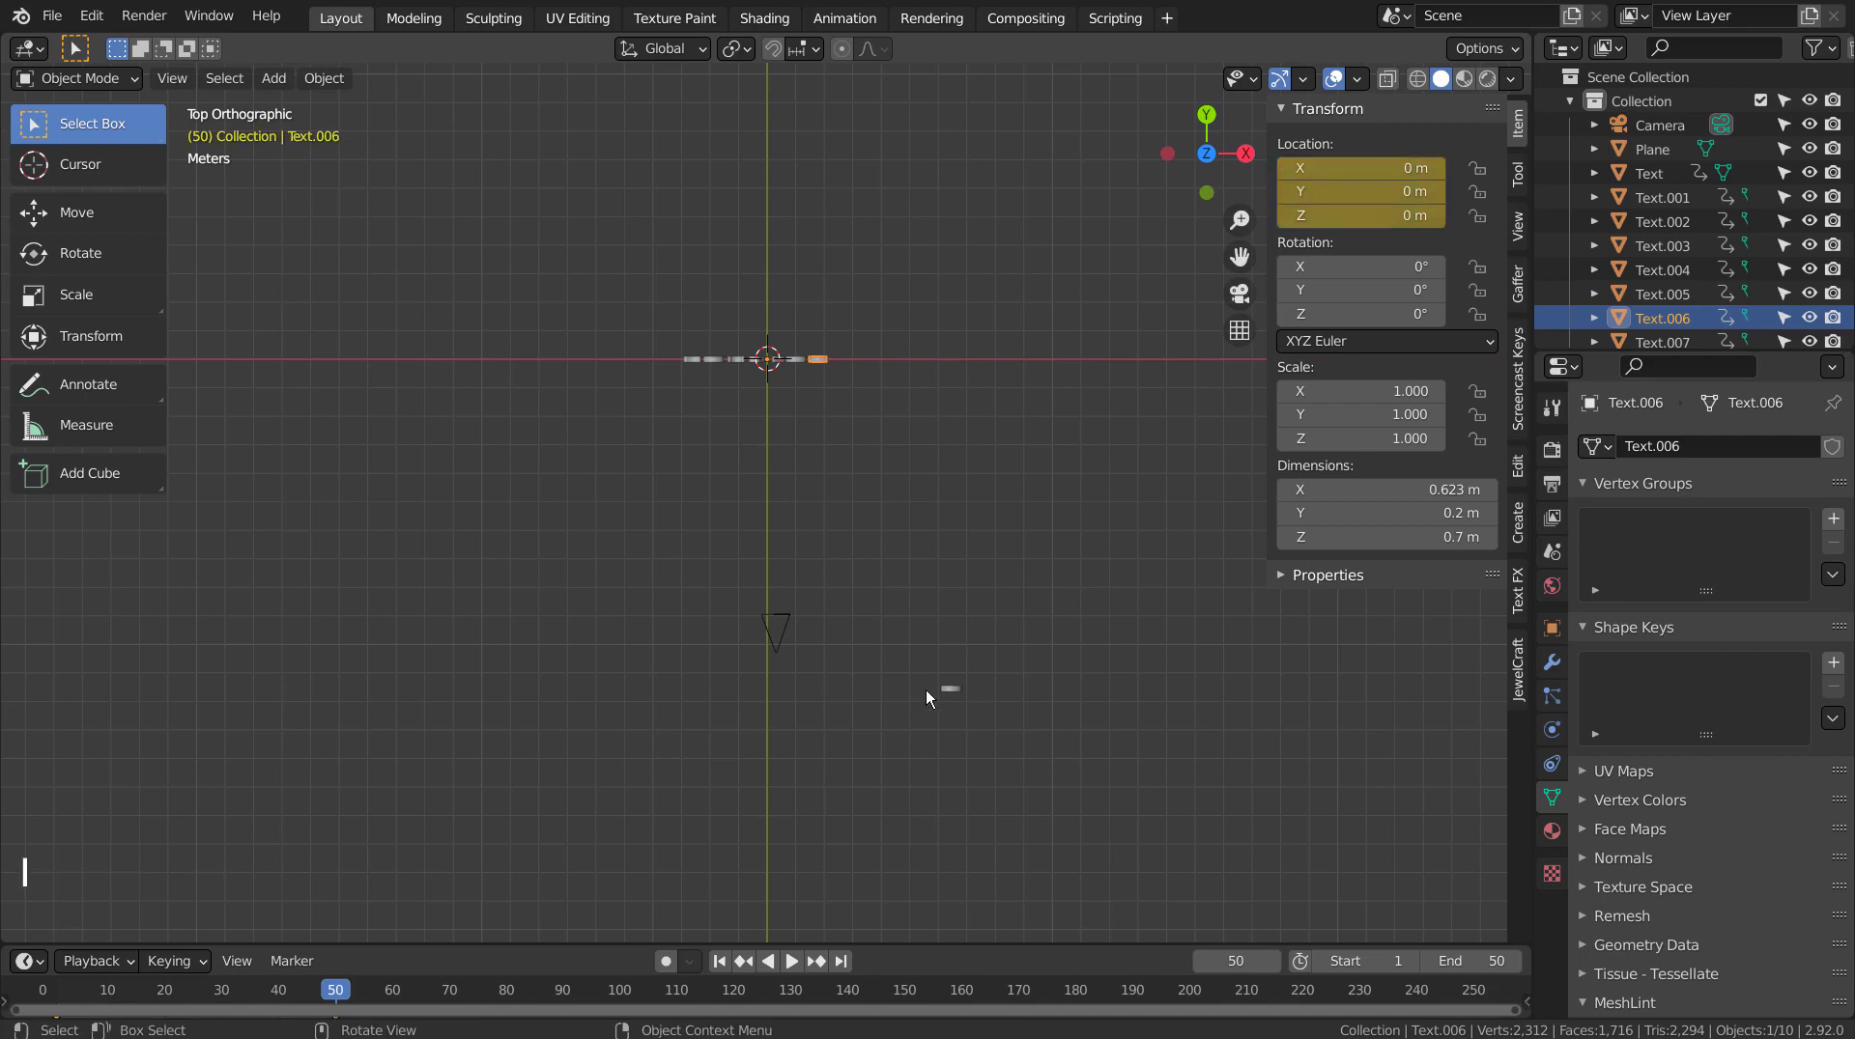
Set the X and Y location of the last O in LOGO to 0 m and keyframe its location at frame 50.
click(951, 689)
double_click(1384, 168)
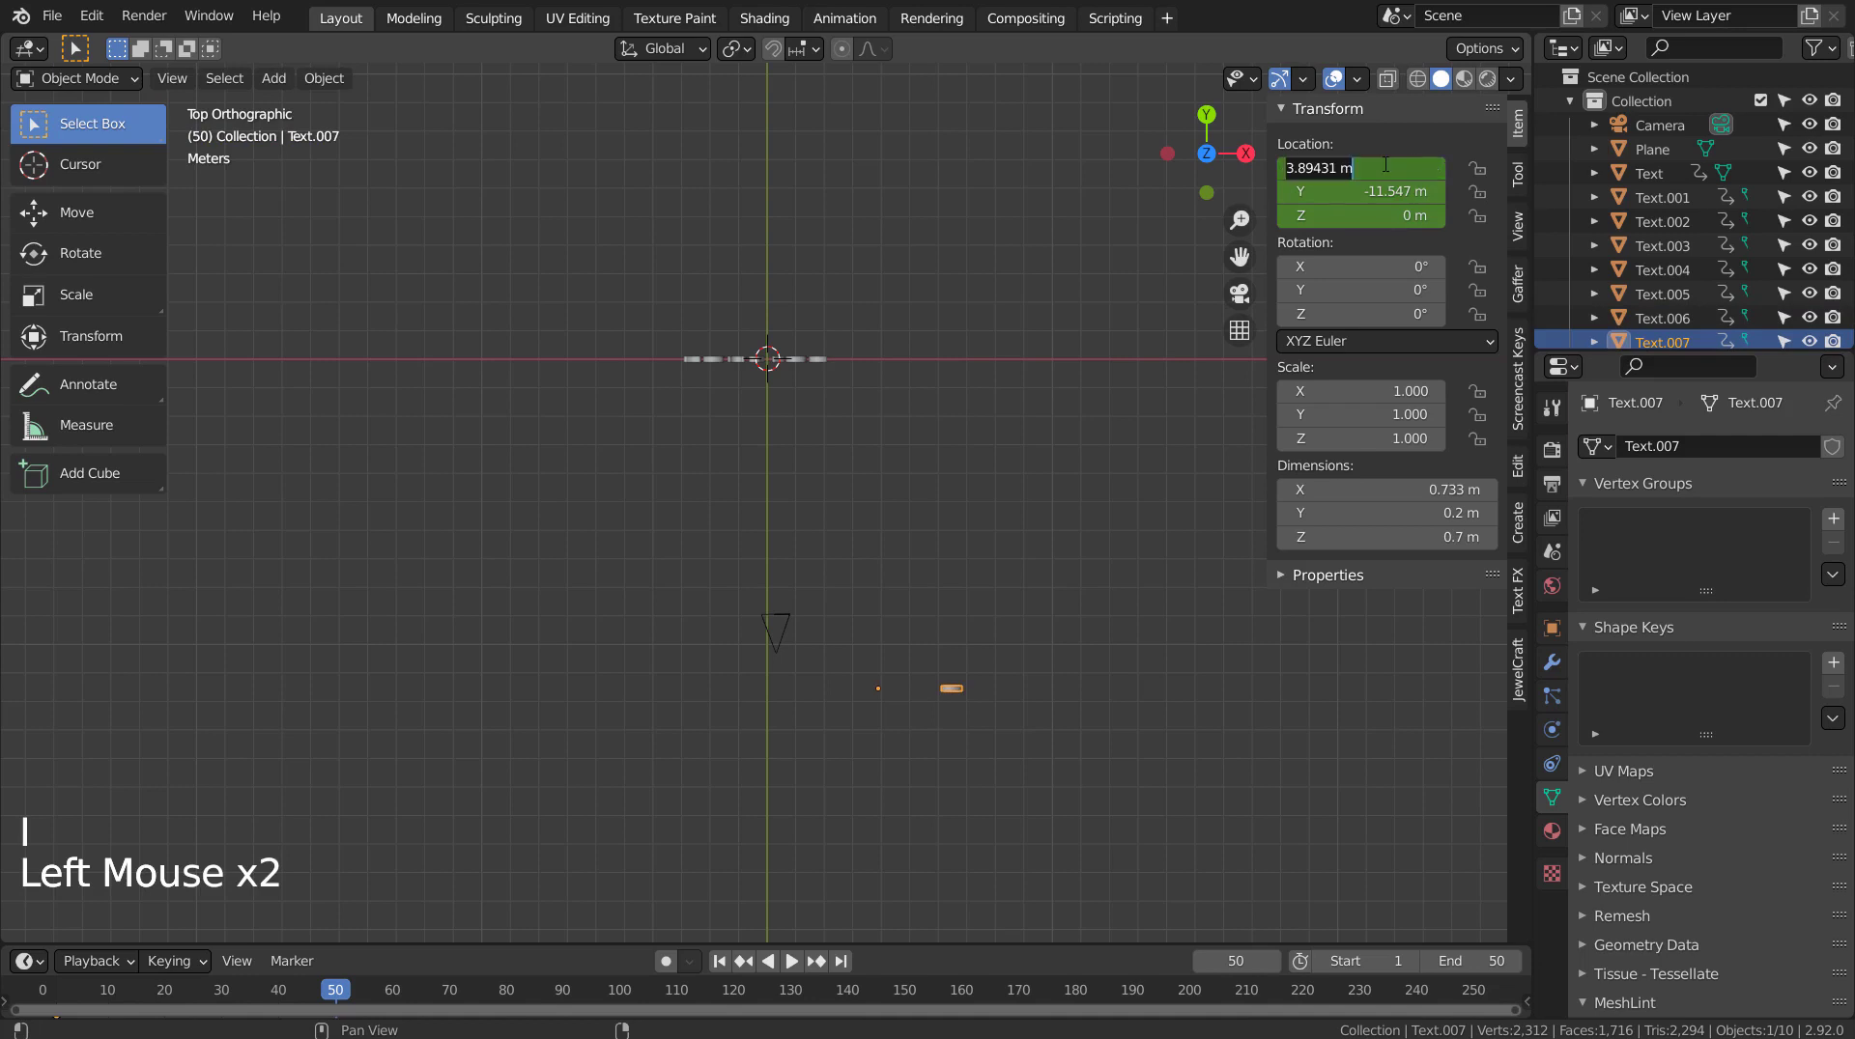
text(0)
key(Return)
key(i)
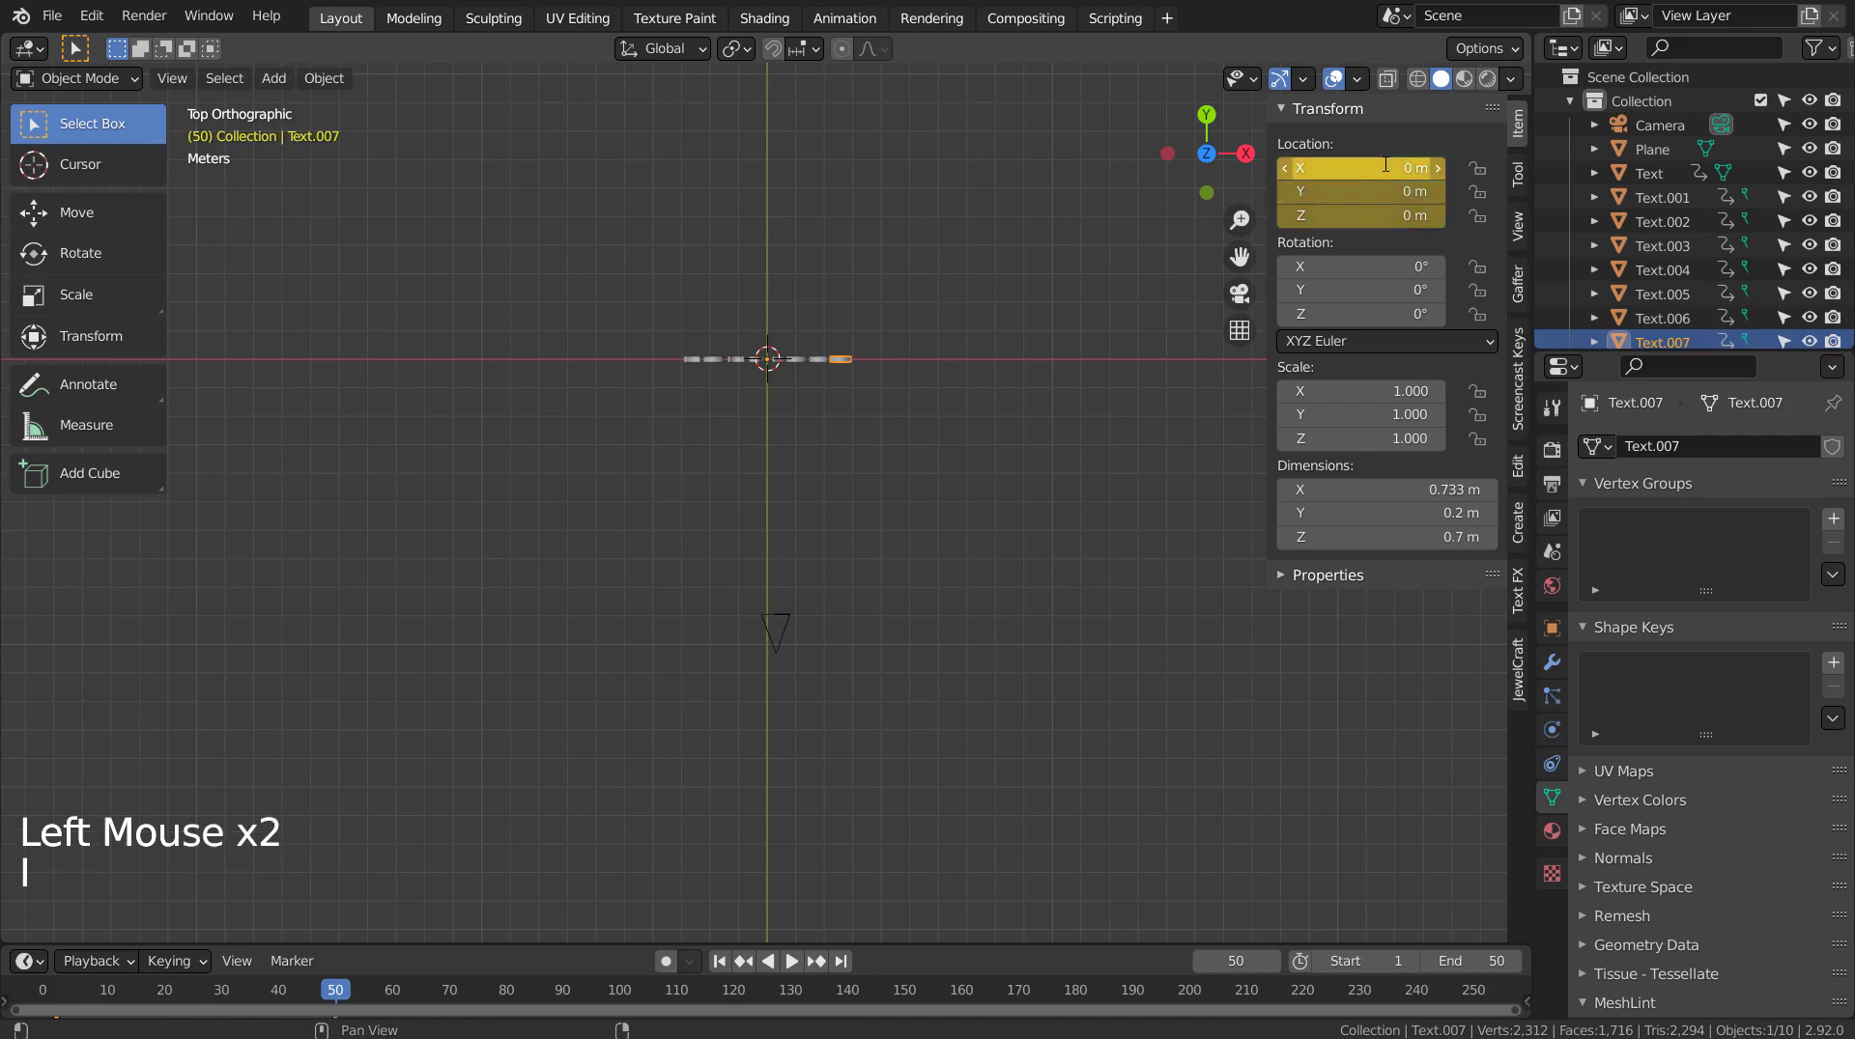
Play the letter fly-in from frame 1 through the camera view, stop it and return to frame 1.
click(1010, 468)
click(717, 960)
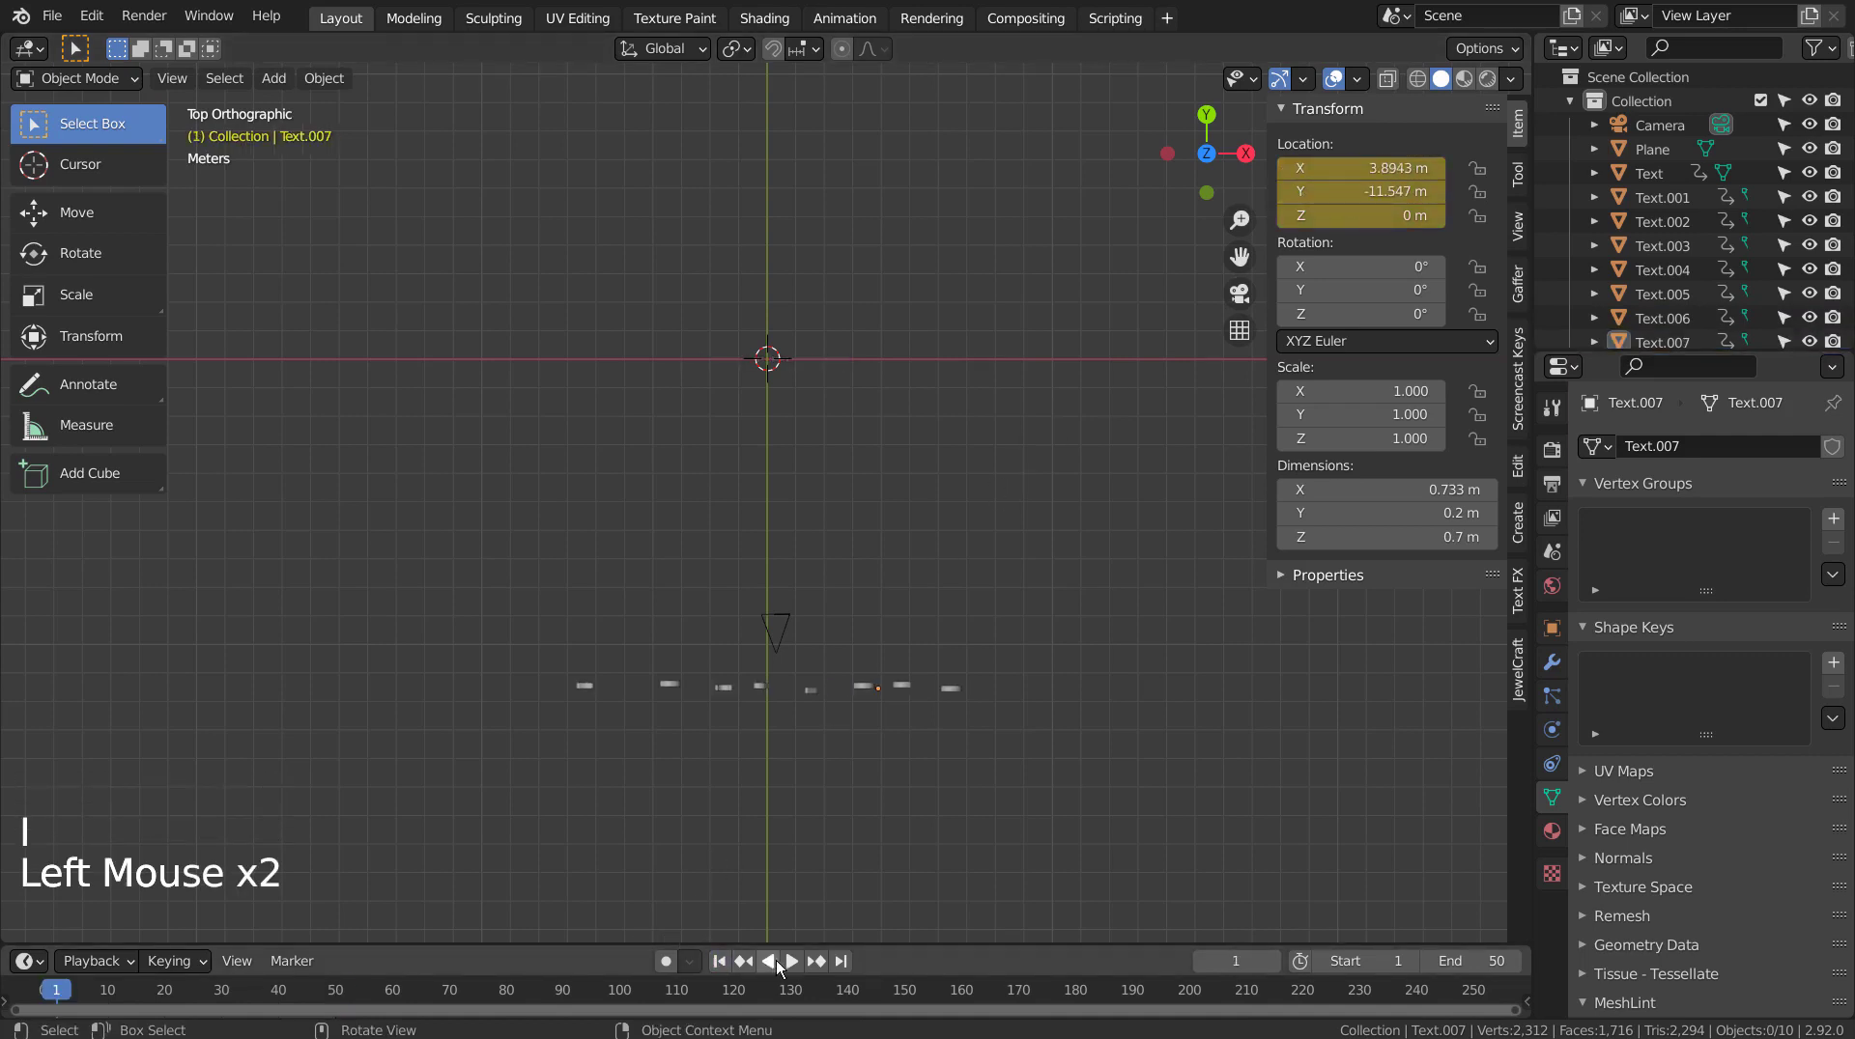
key(KP_0)
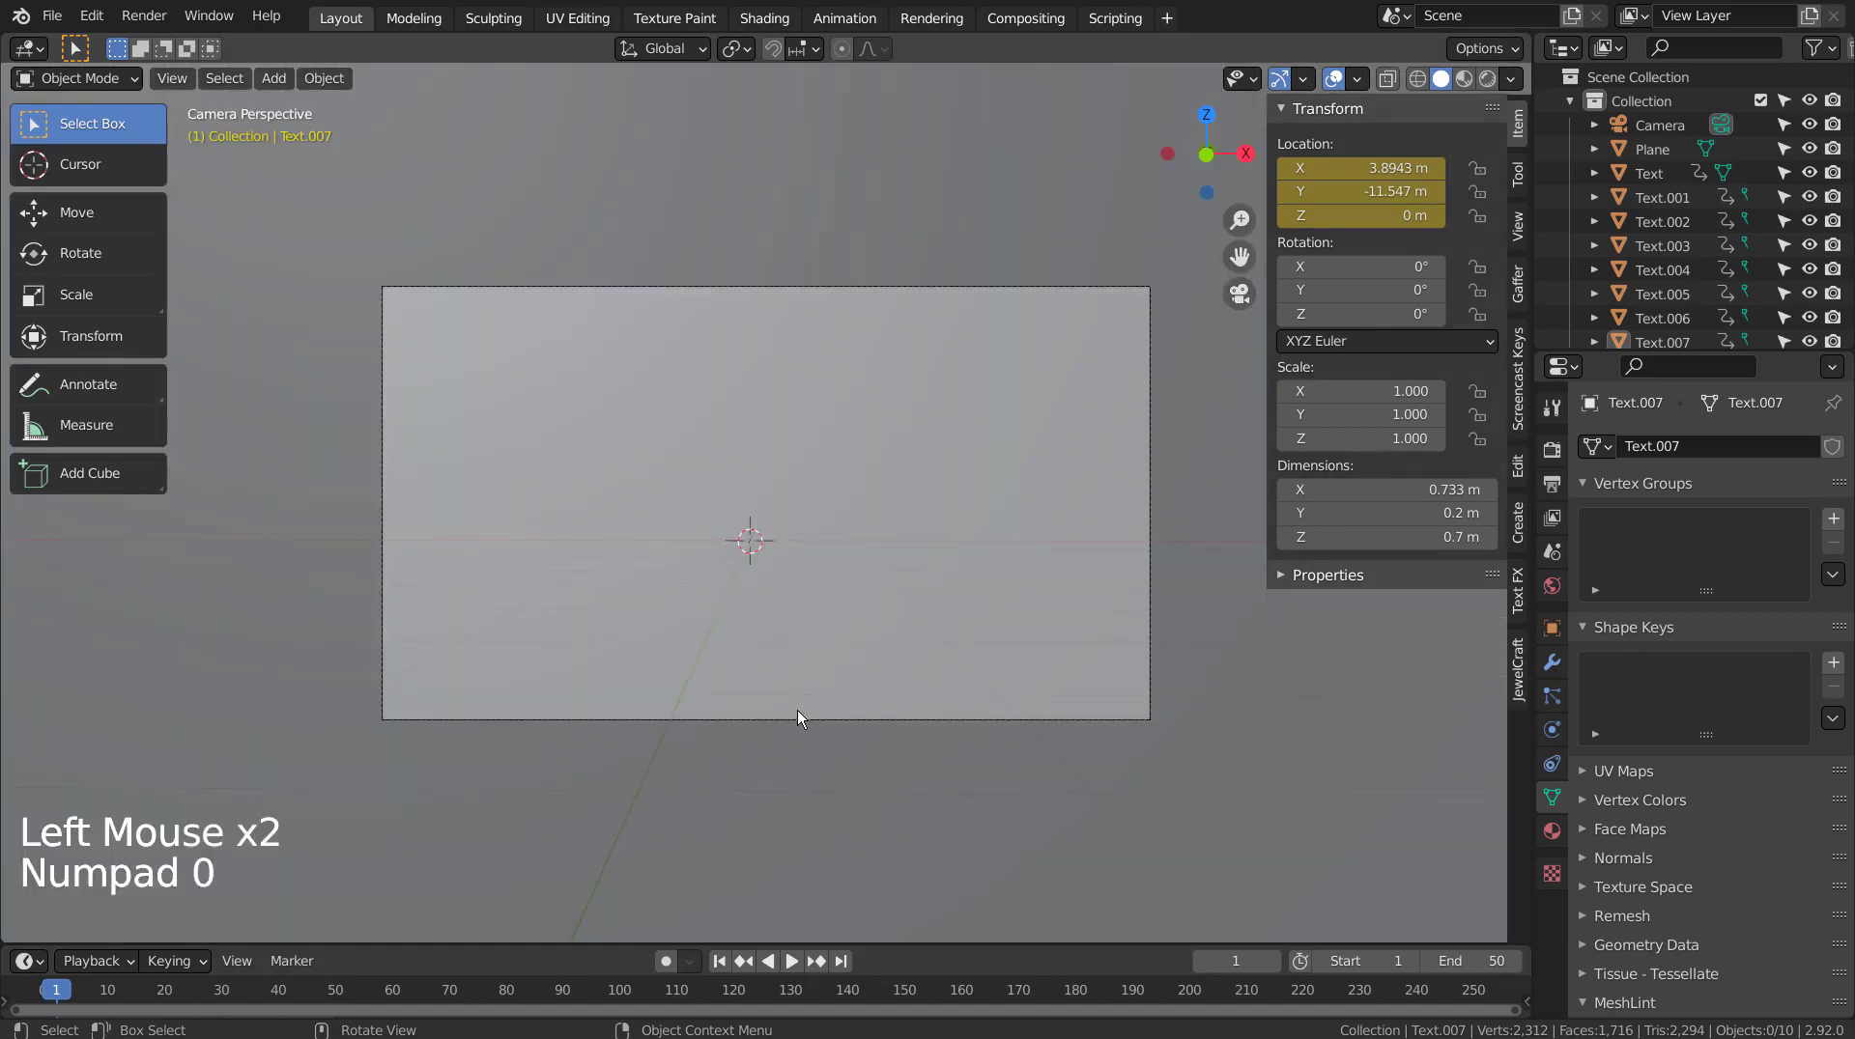
click(792, 963)
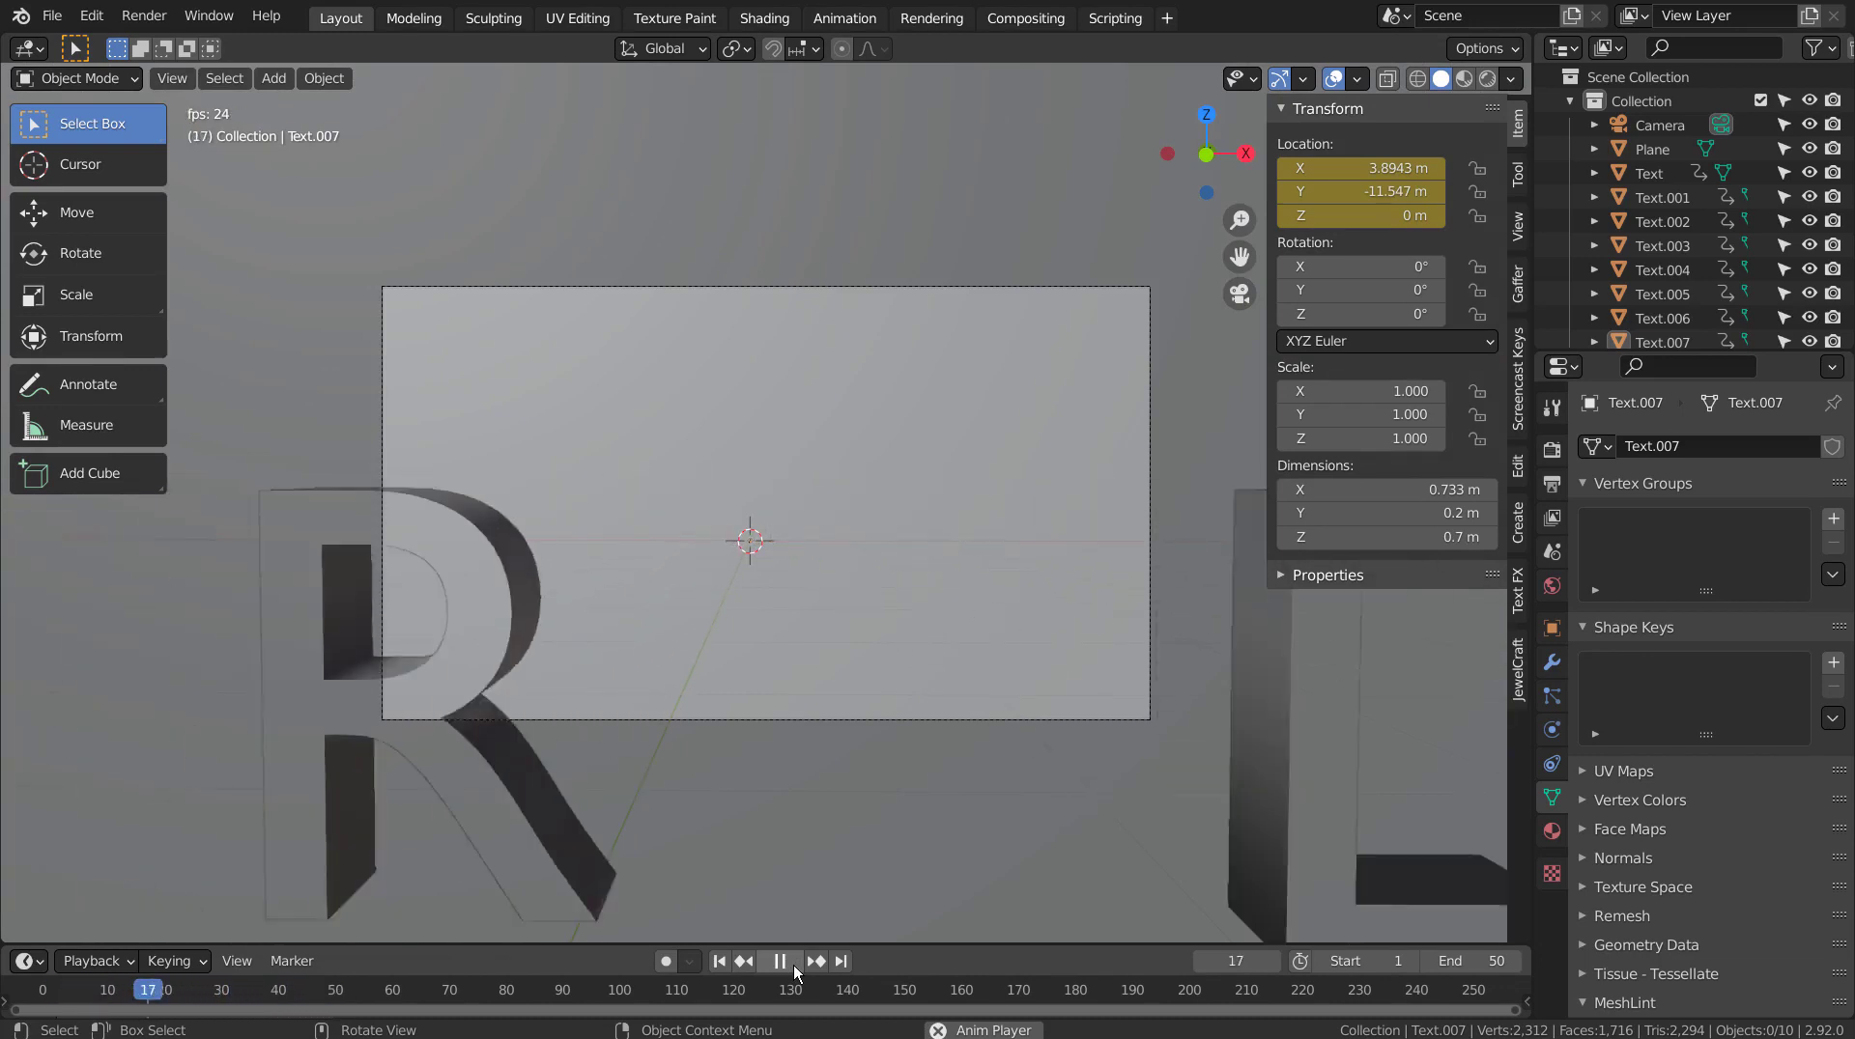
click(793, 966)
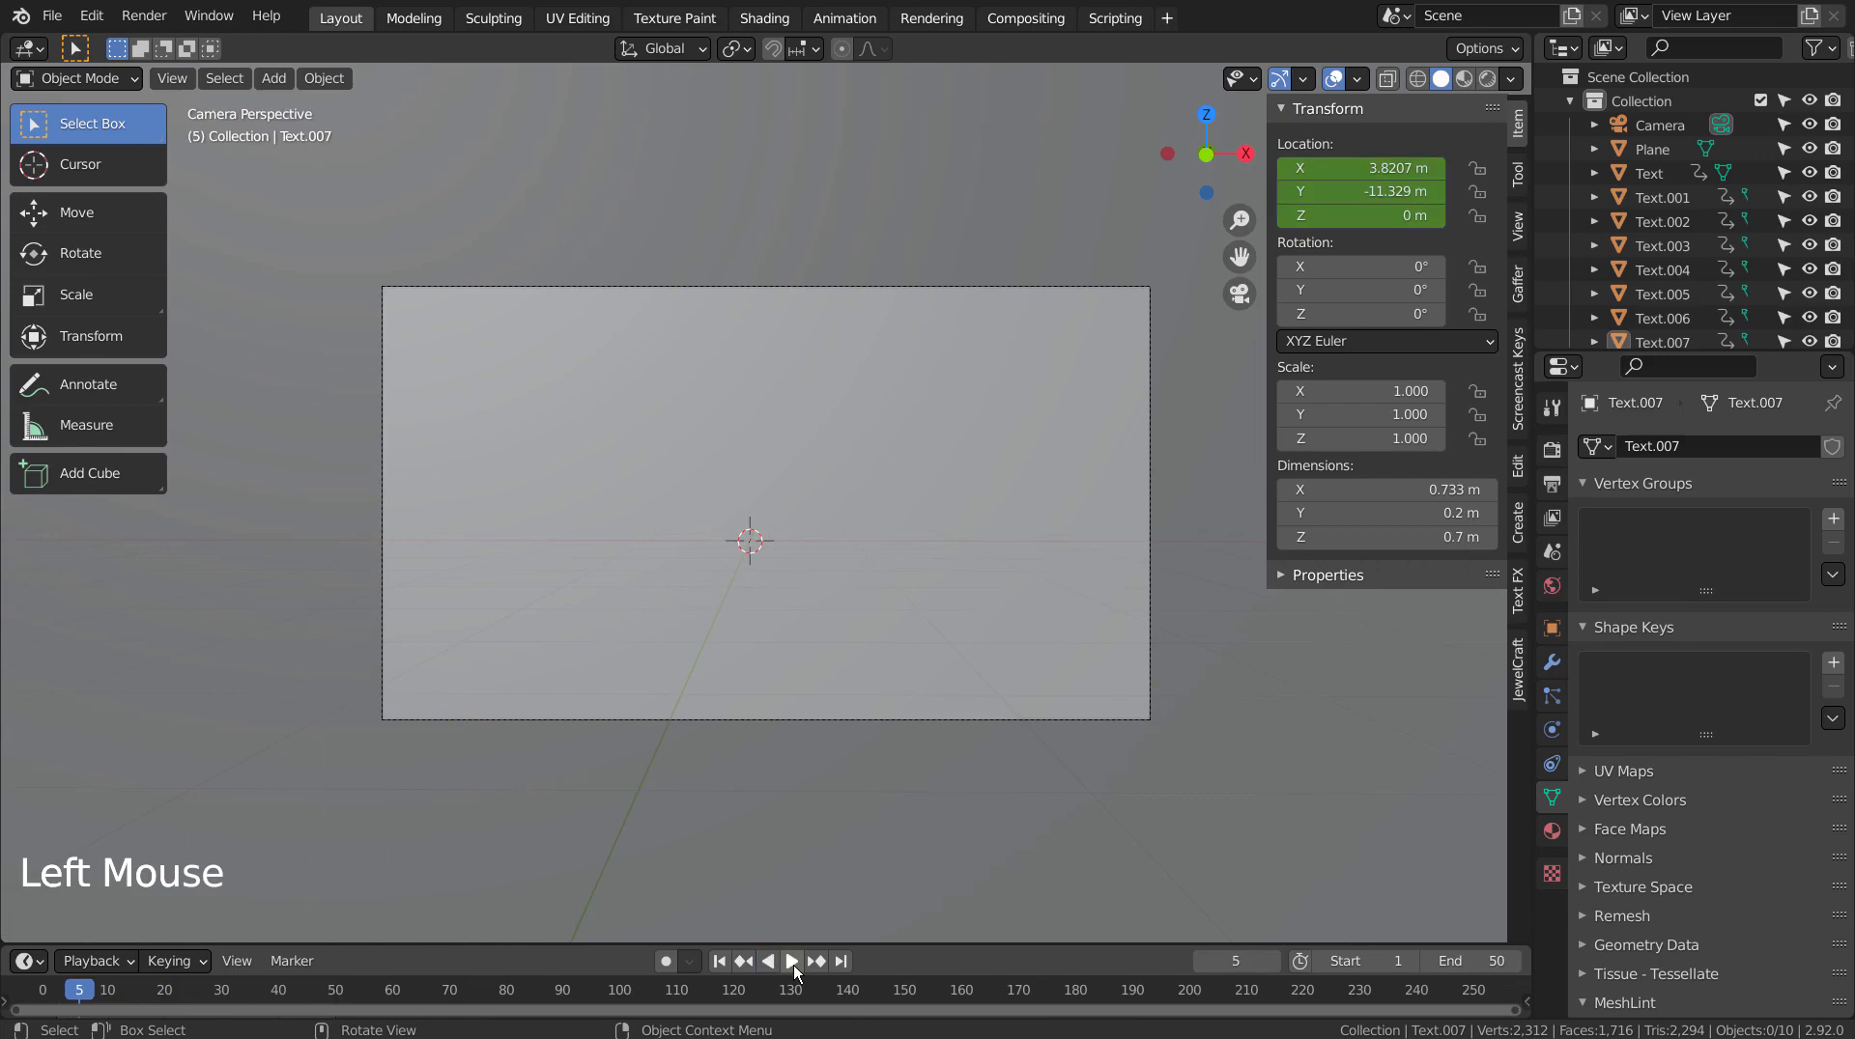
click(719, 962)
Set the Y letter's Z rotation to 3600° and keyframe its rotation at frame 1.
click(910, 693)
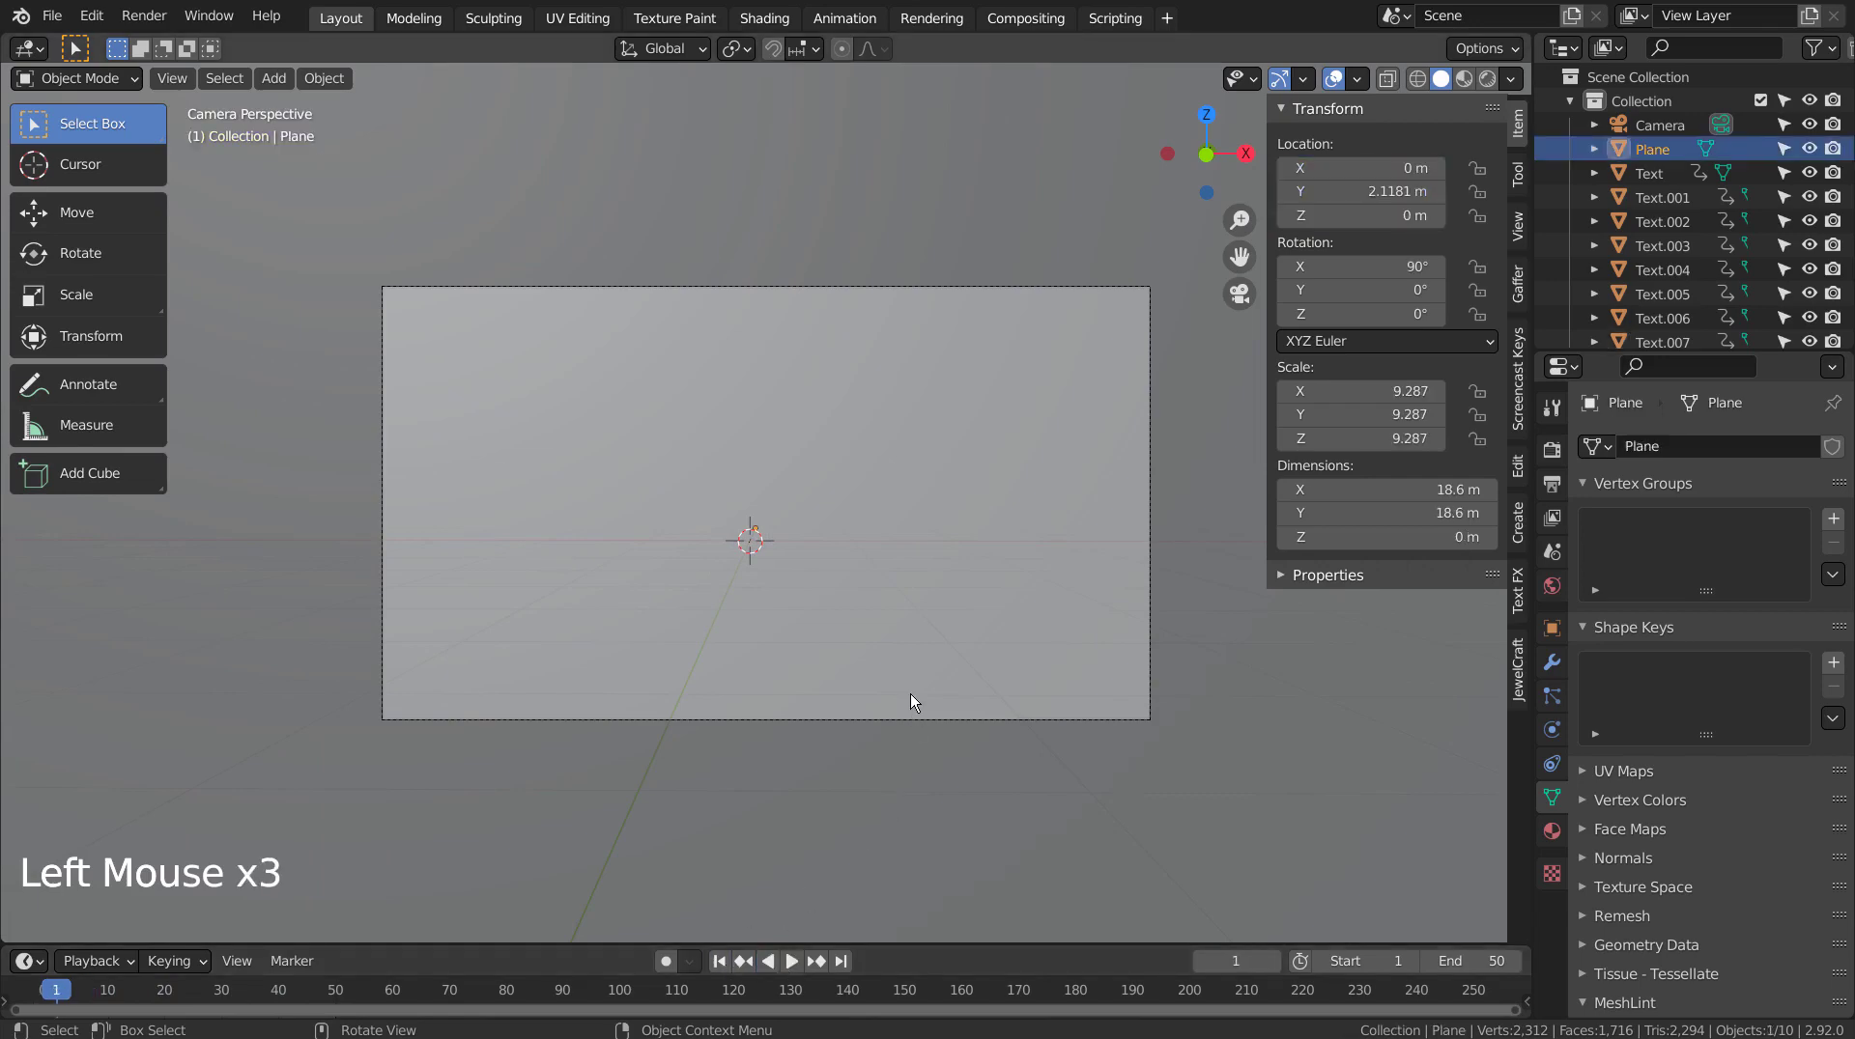
scroll(910, 688, down, 6)
middle_drag(910, 688, 865, 711)
scroll(866, 711, down, 9)
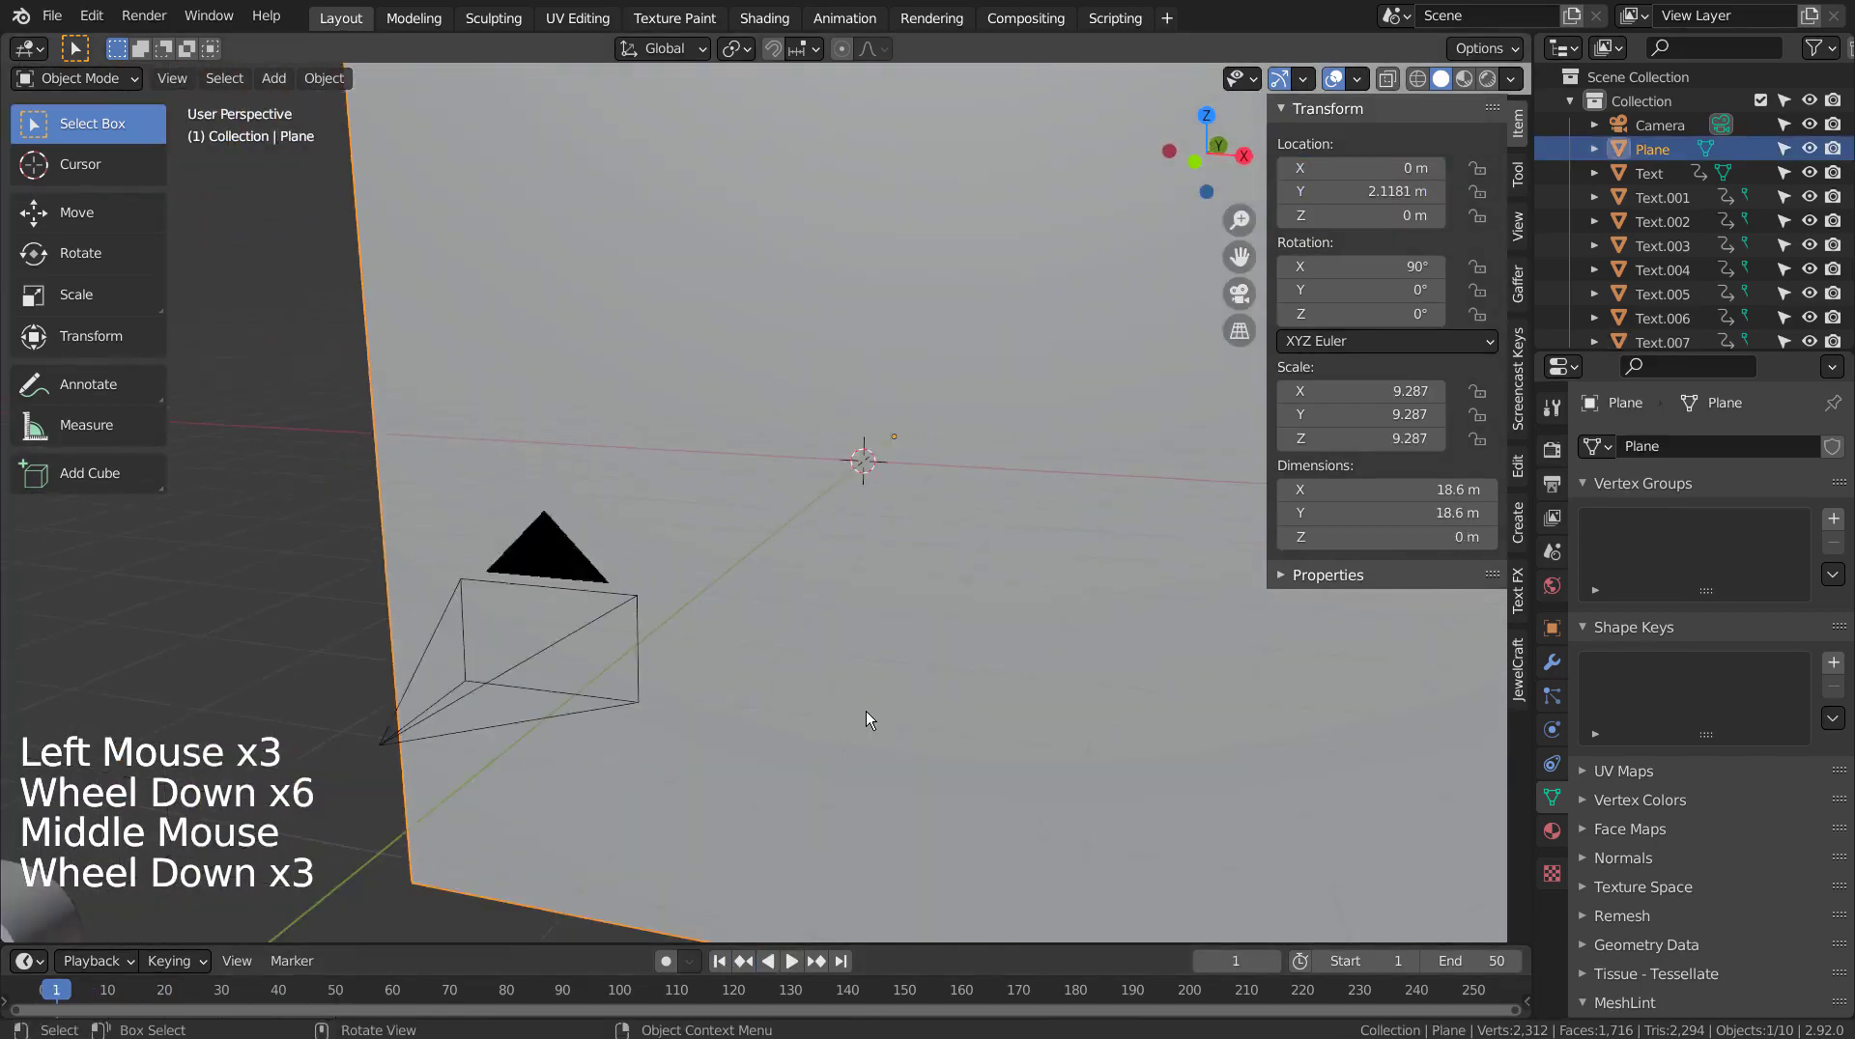
click(385, 548)
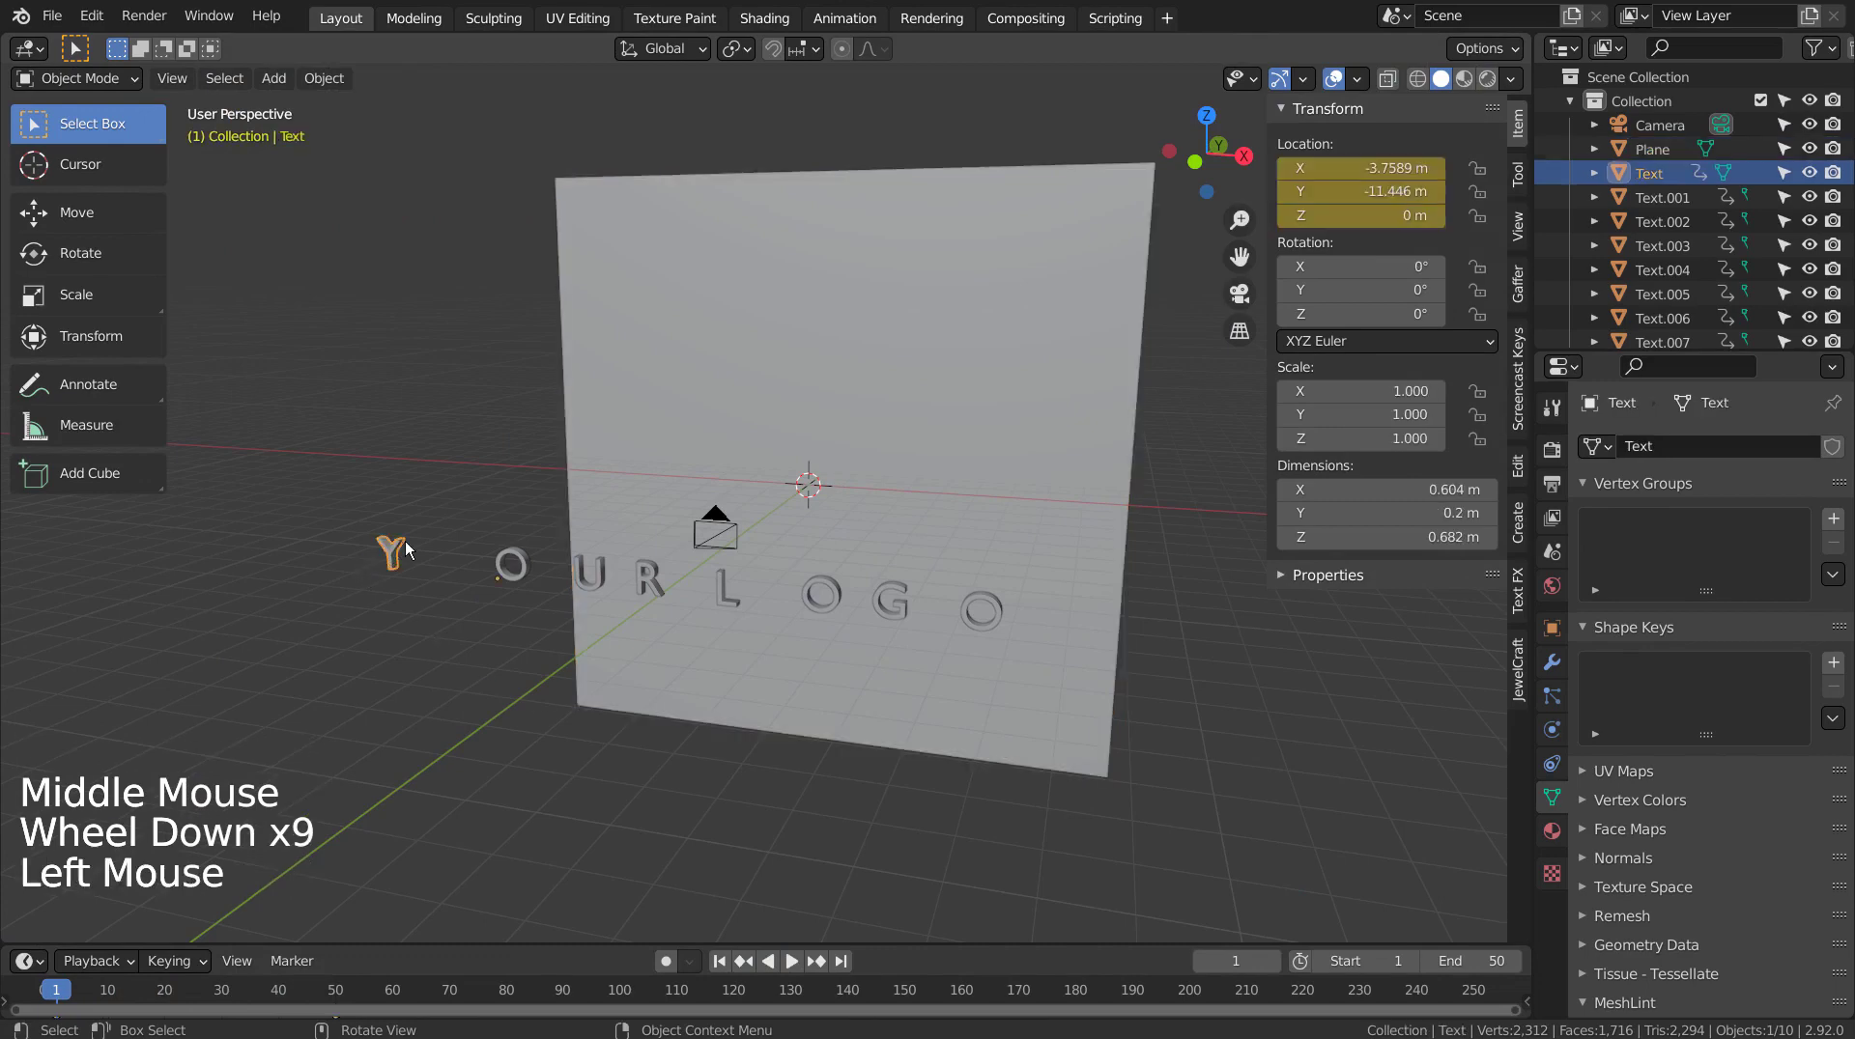
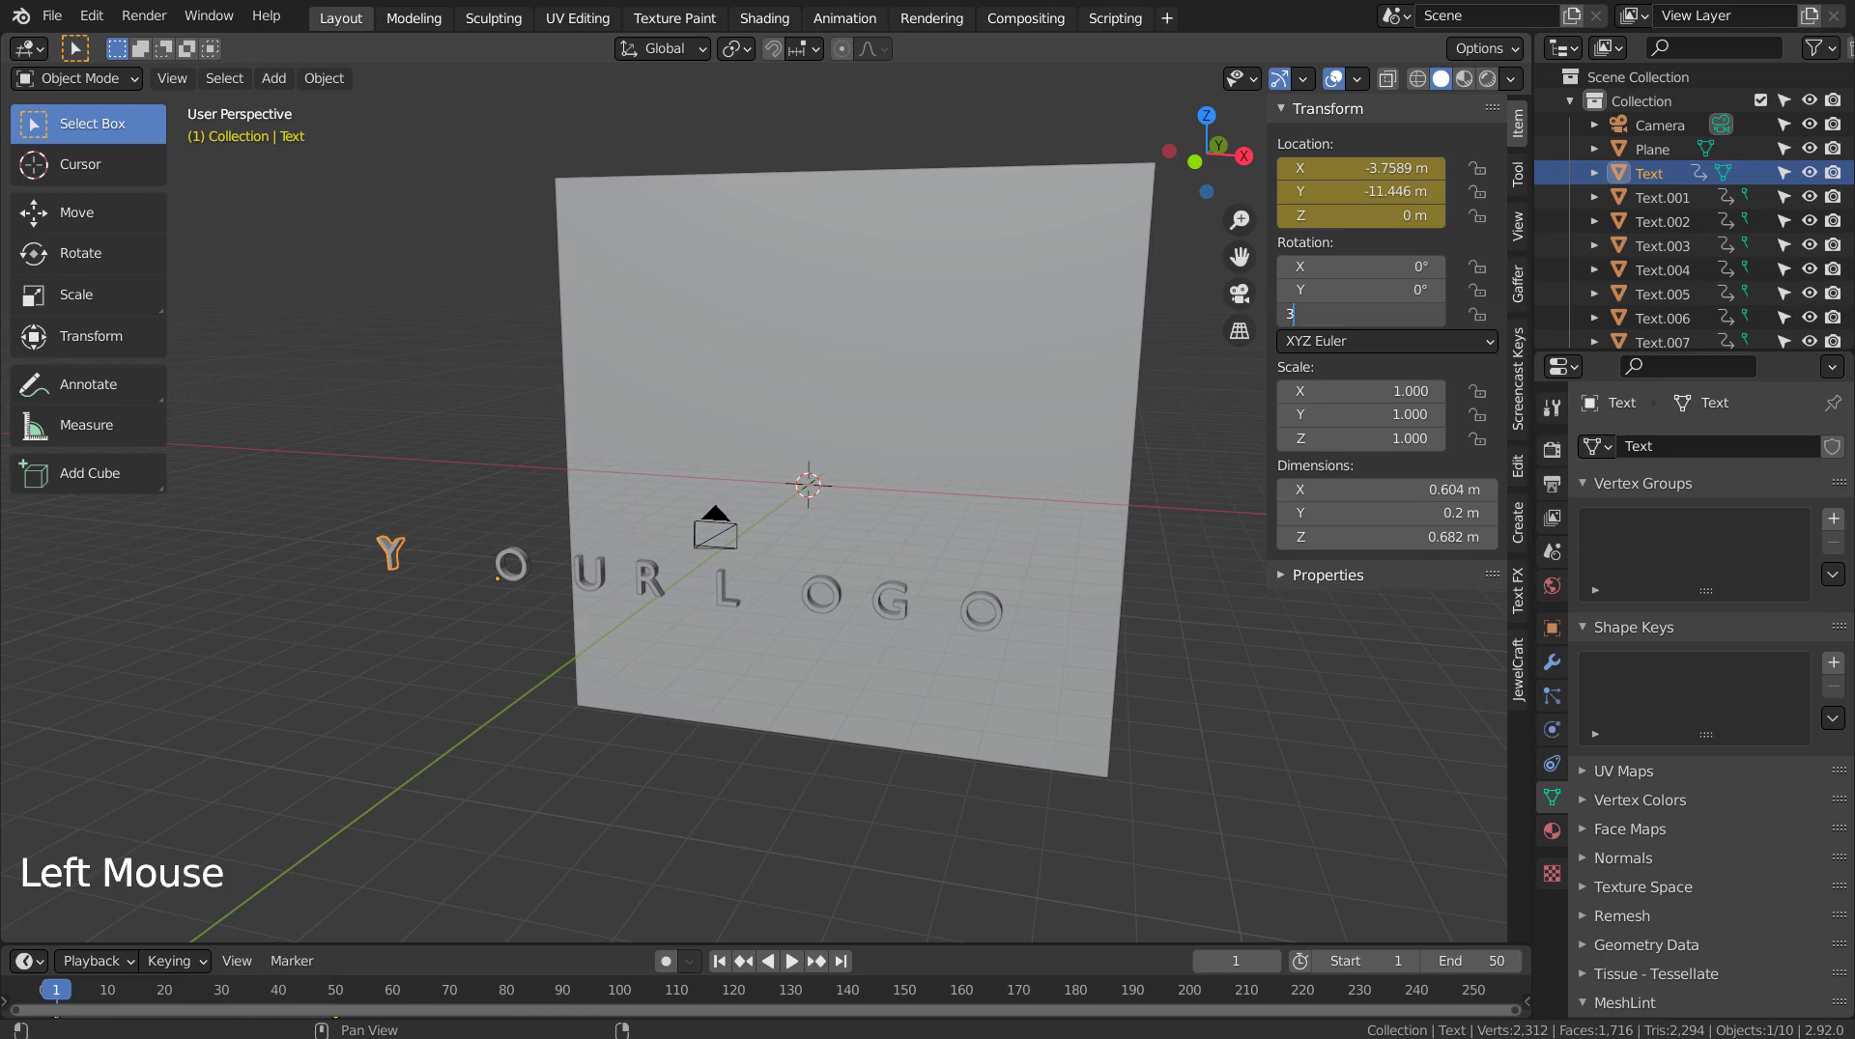
text(0)
key(Return)
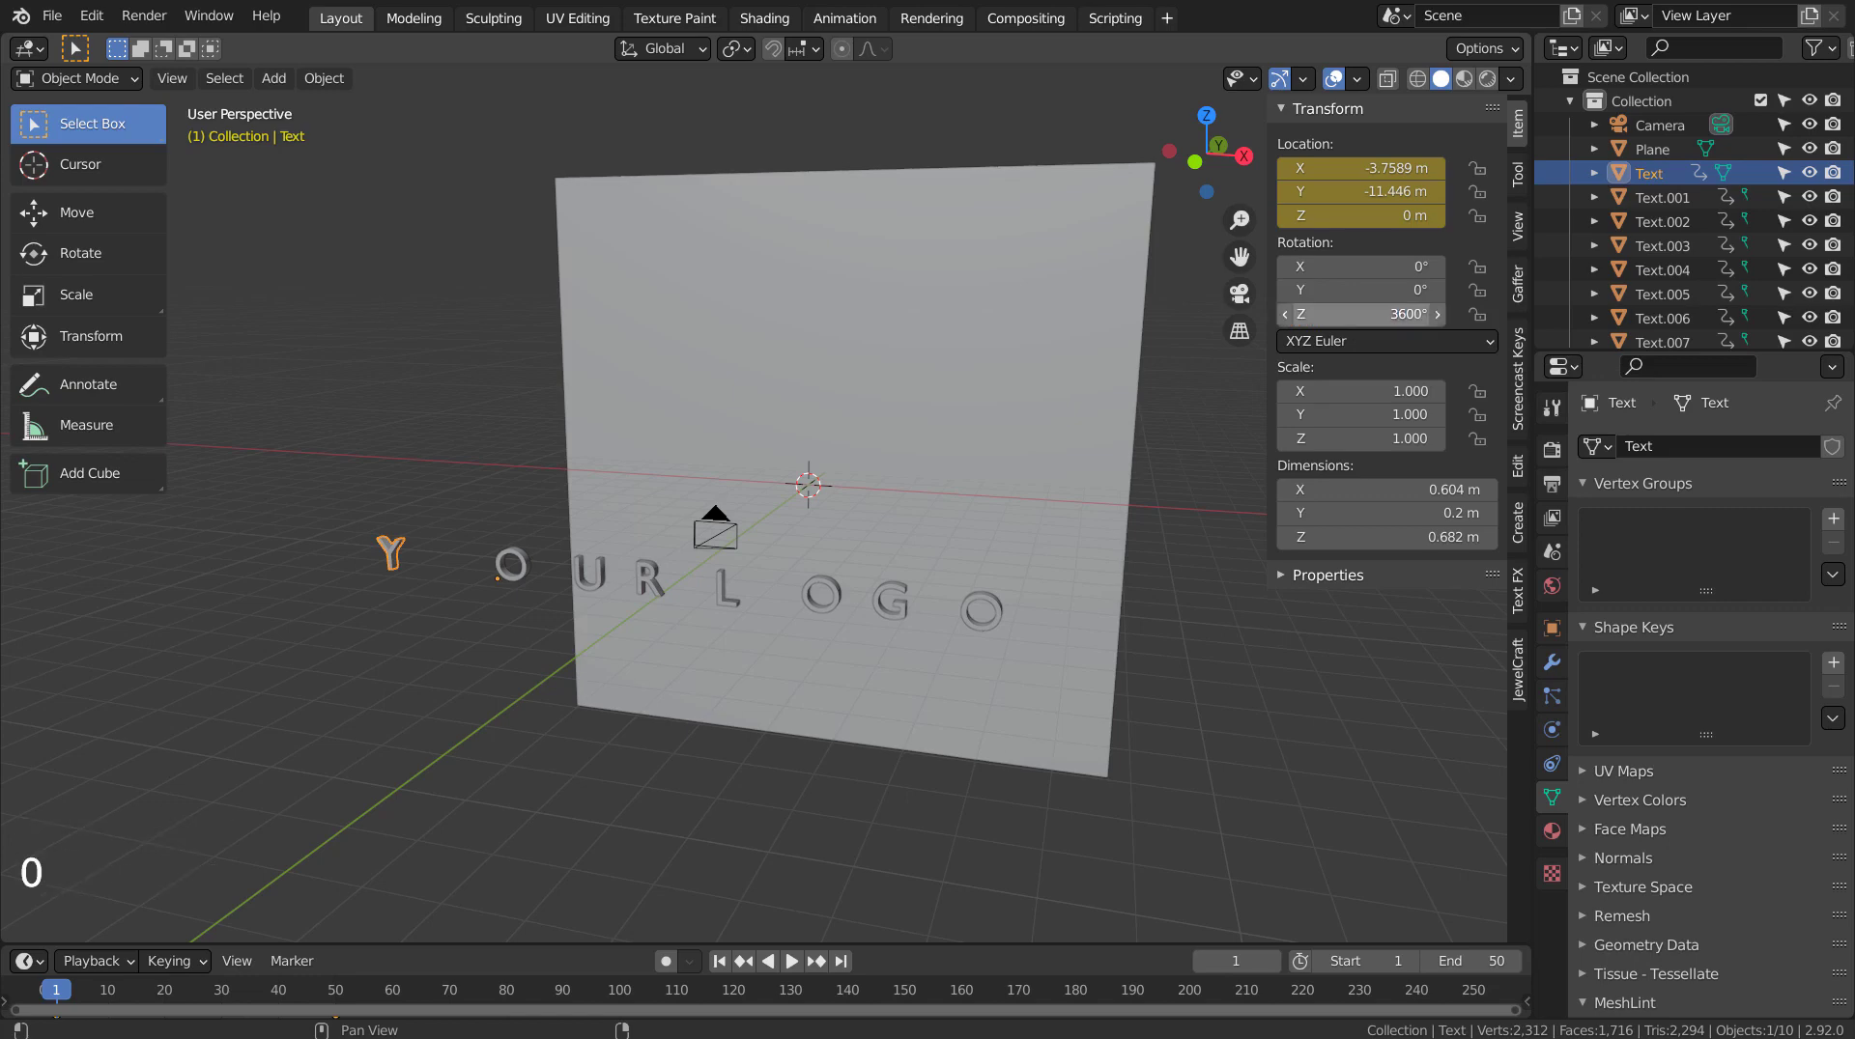
key(i)
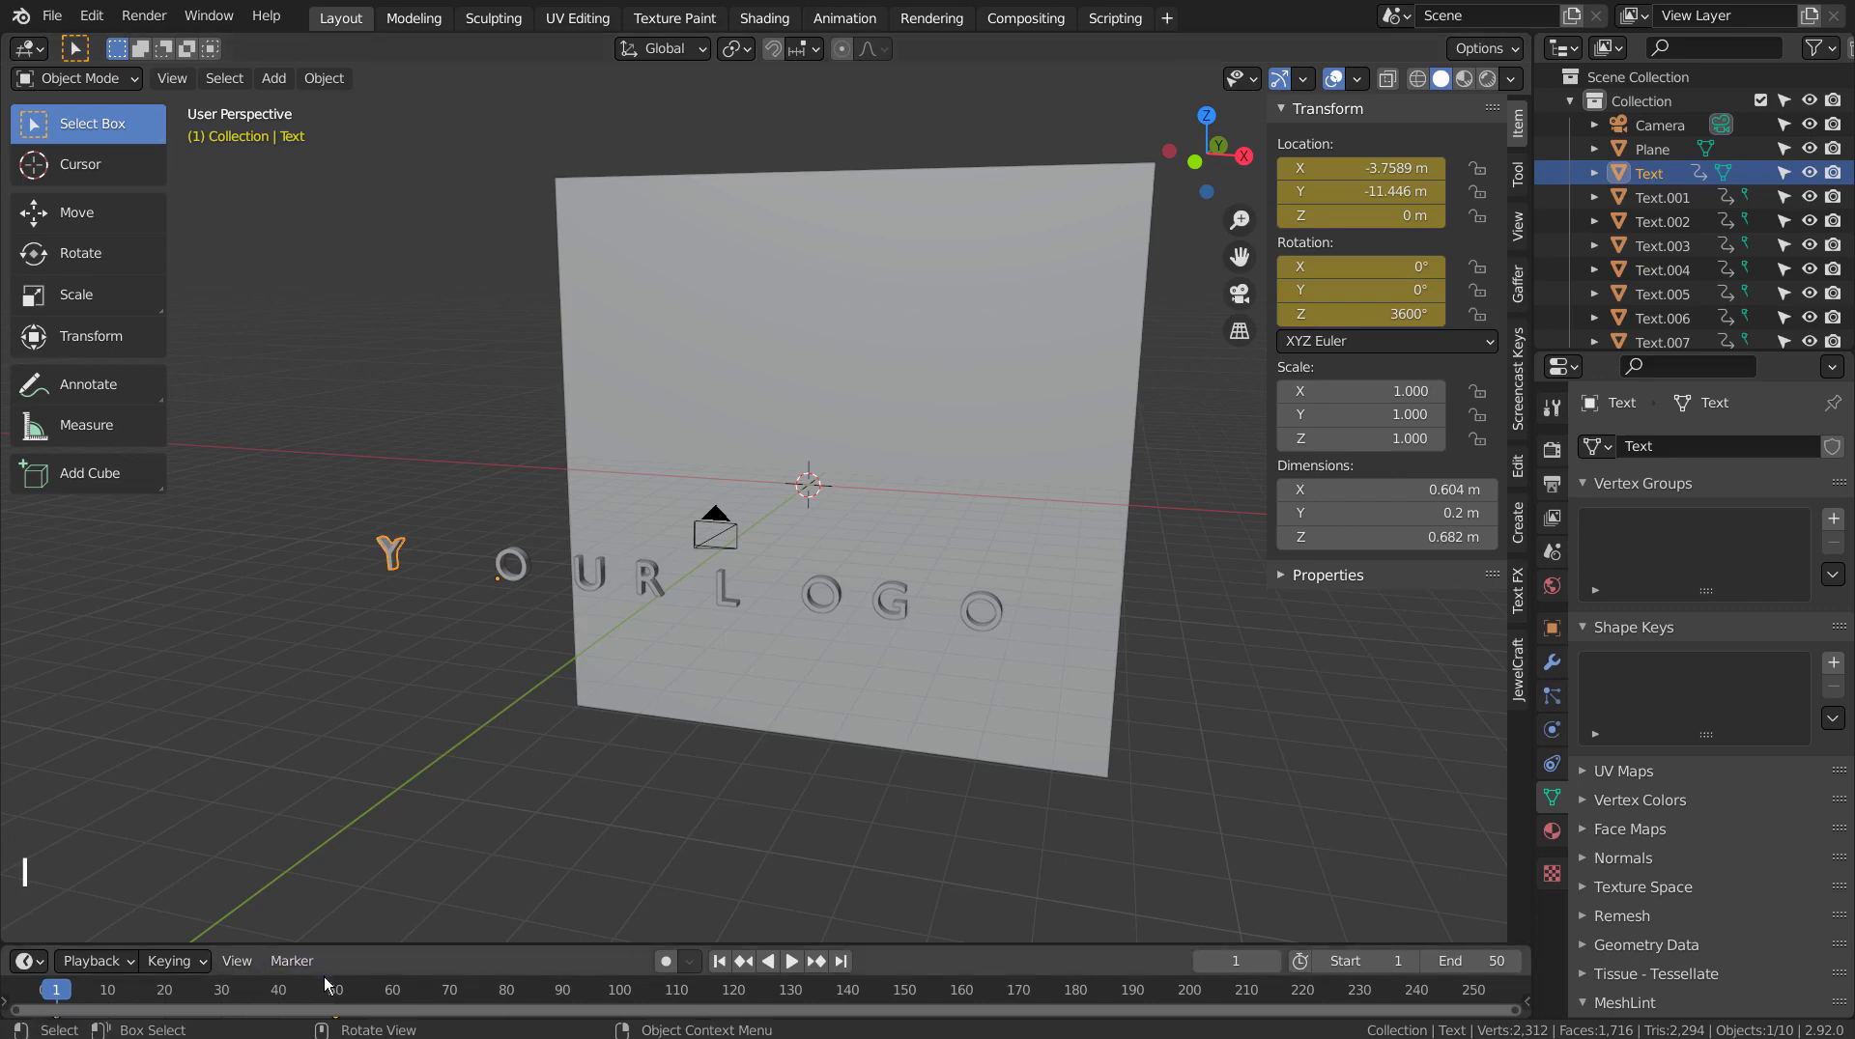
Set the X rotation of the O in YOUR to 3600° at frame 1.
click(520, 561)
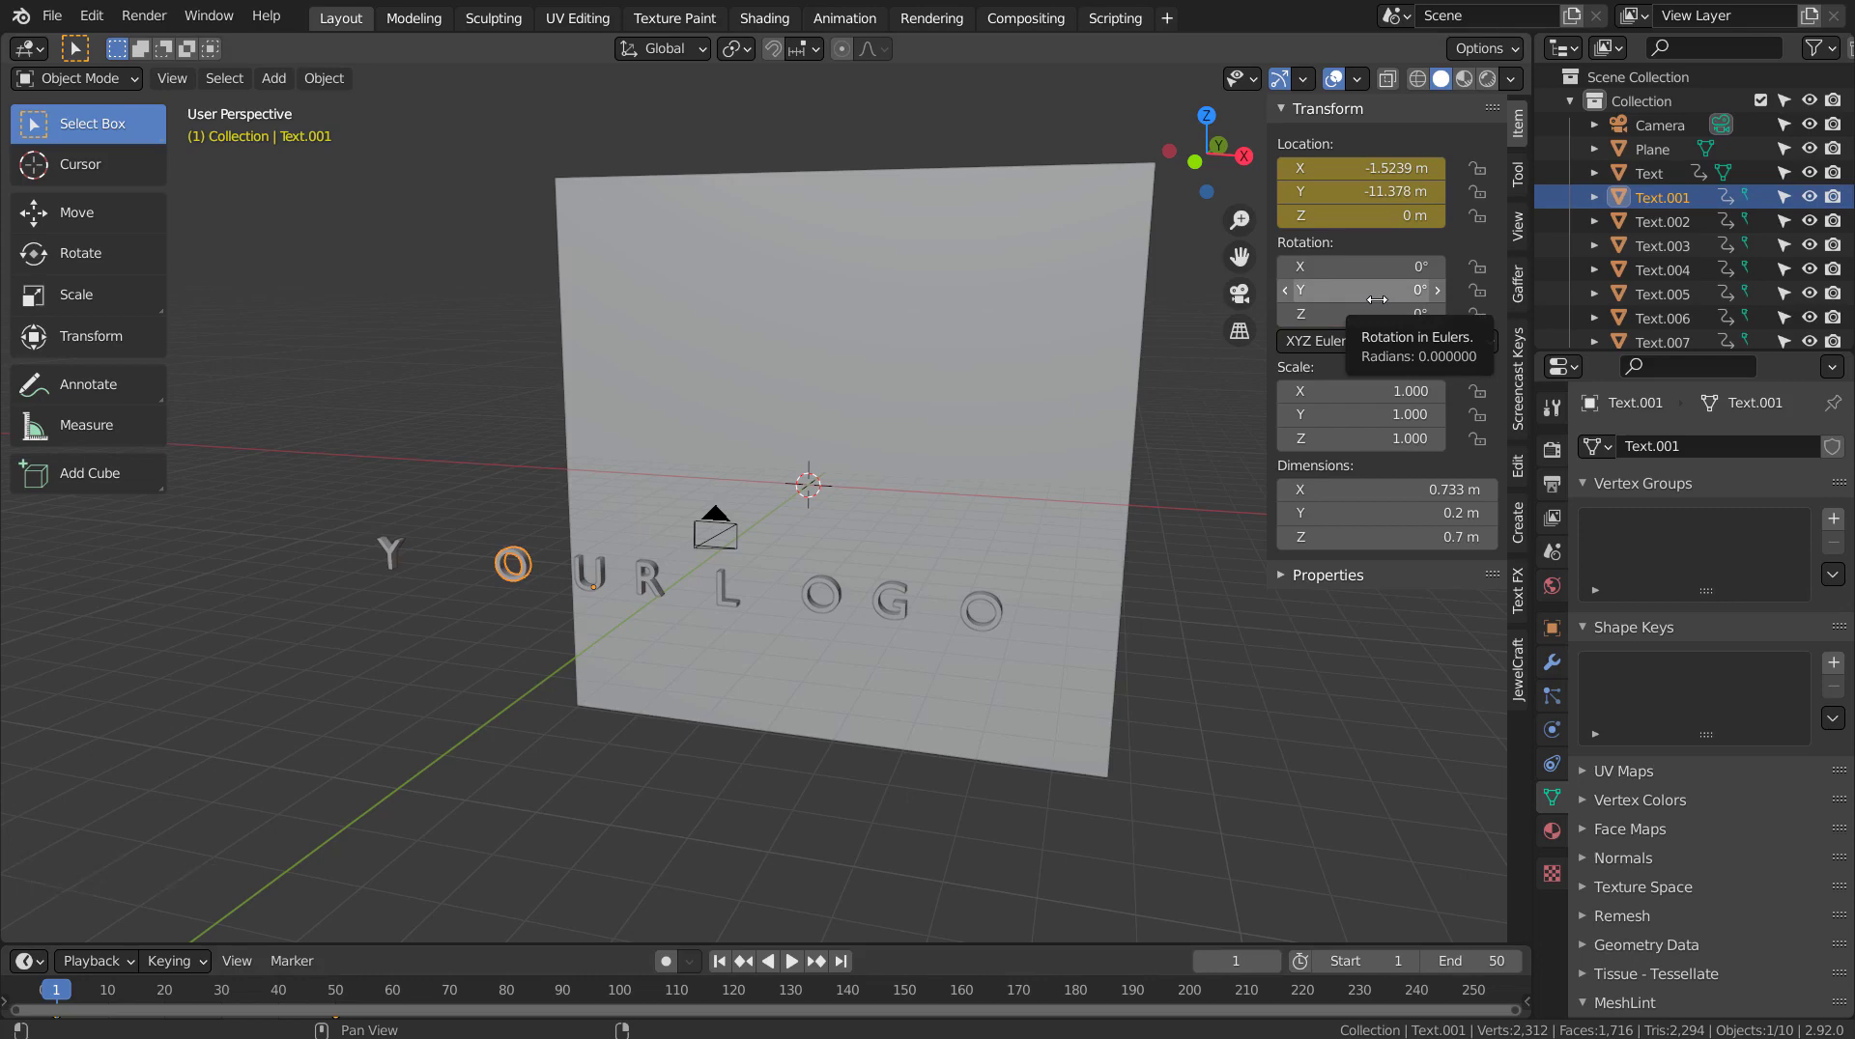
click(1372, 314)
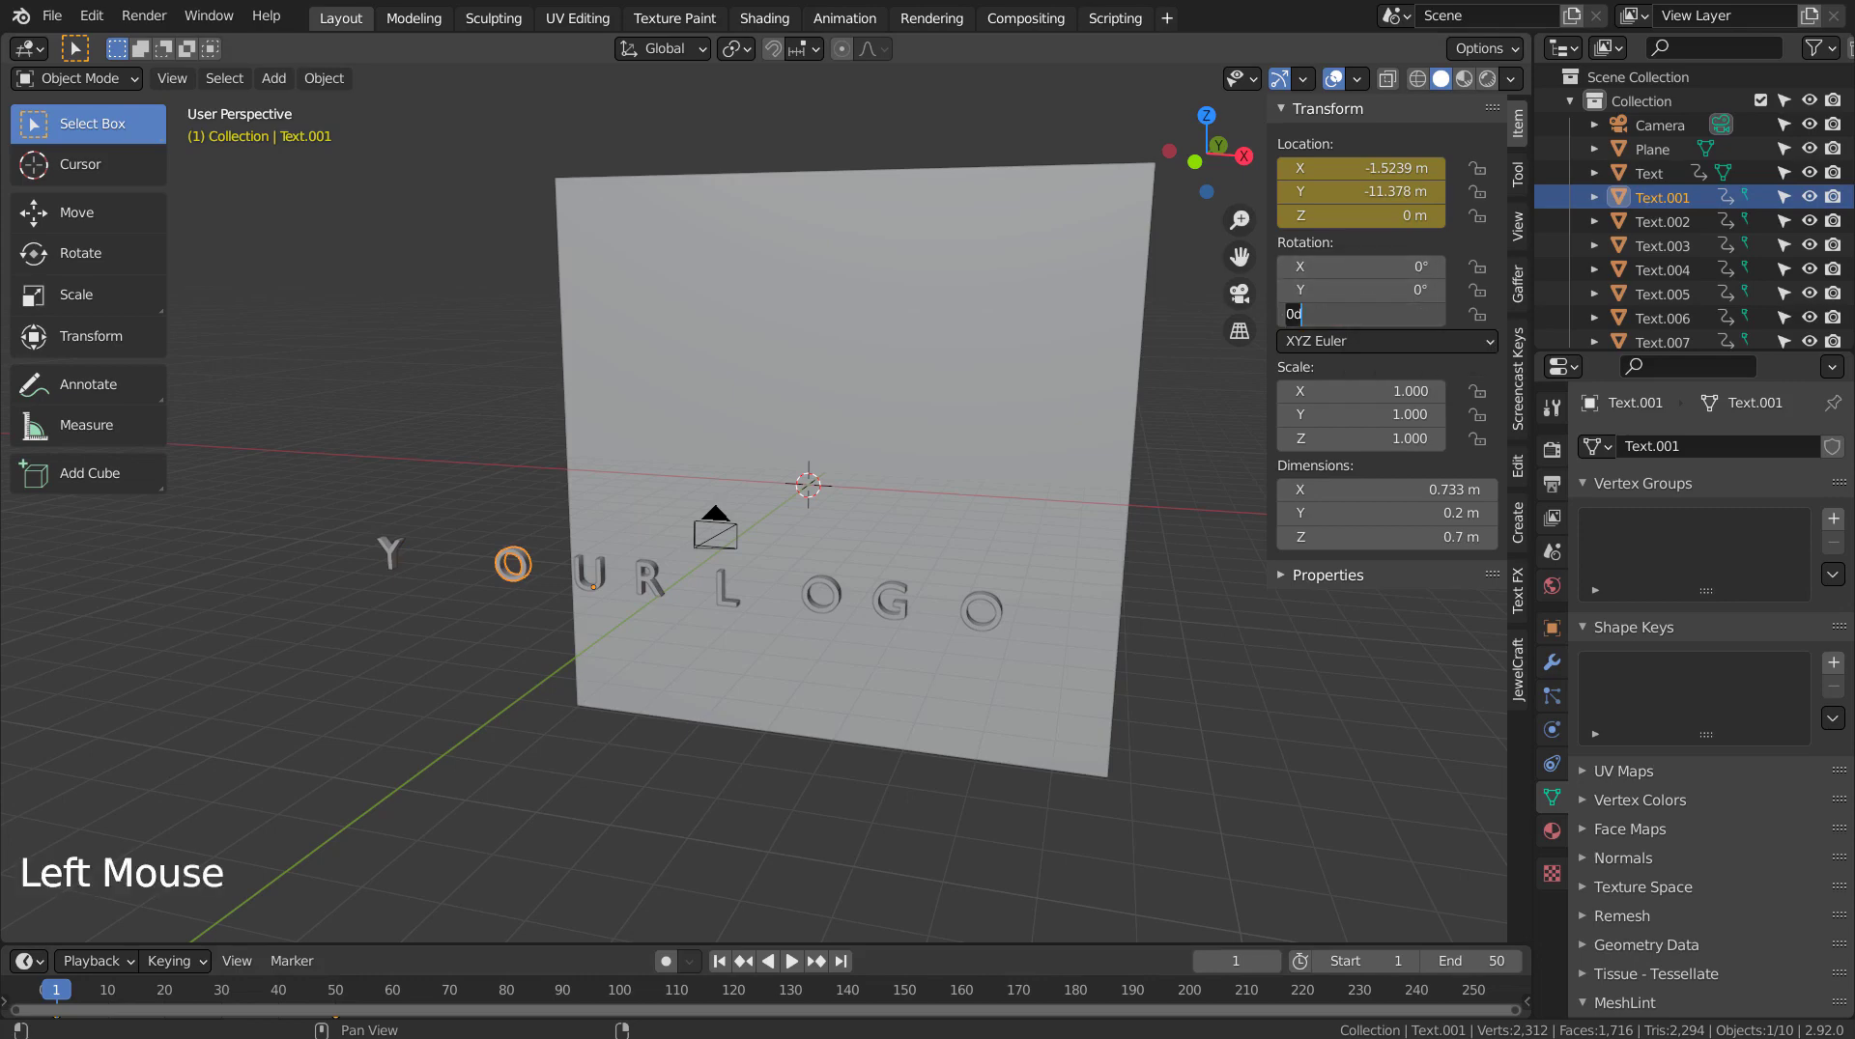
click(1370, 268)
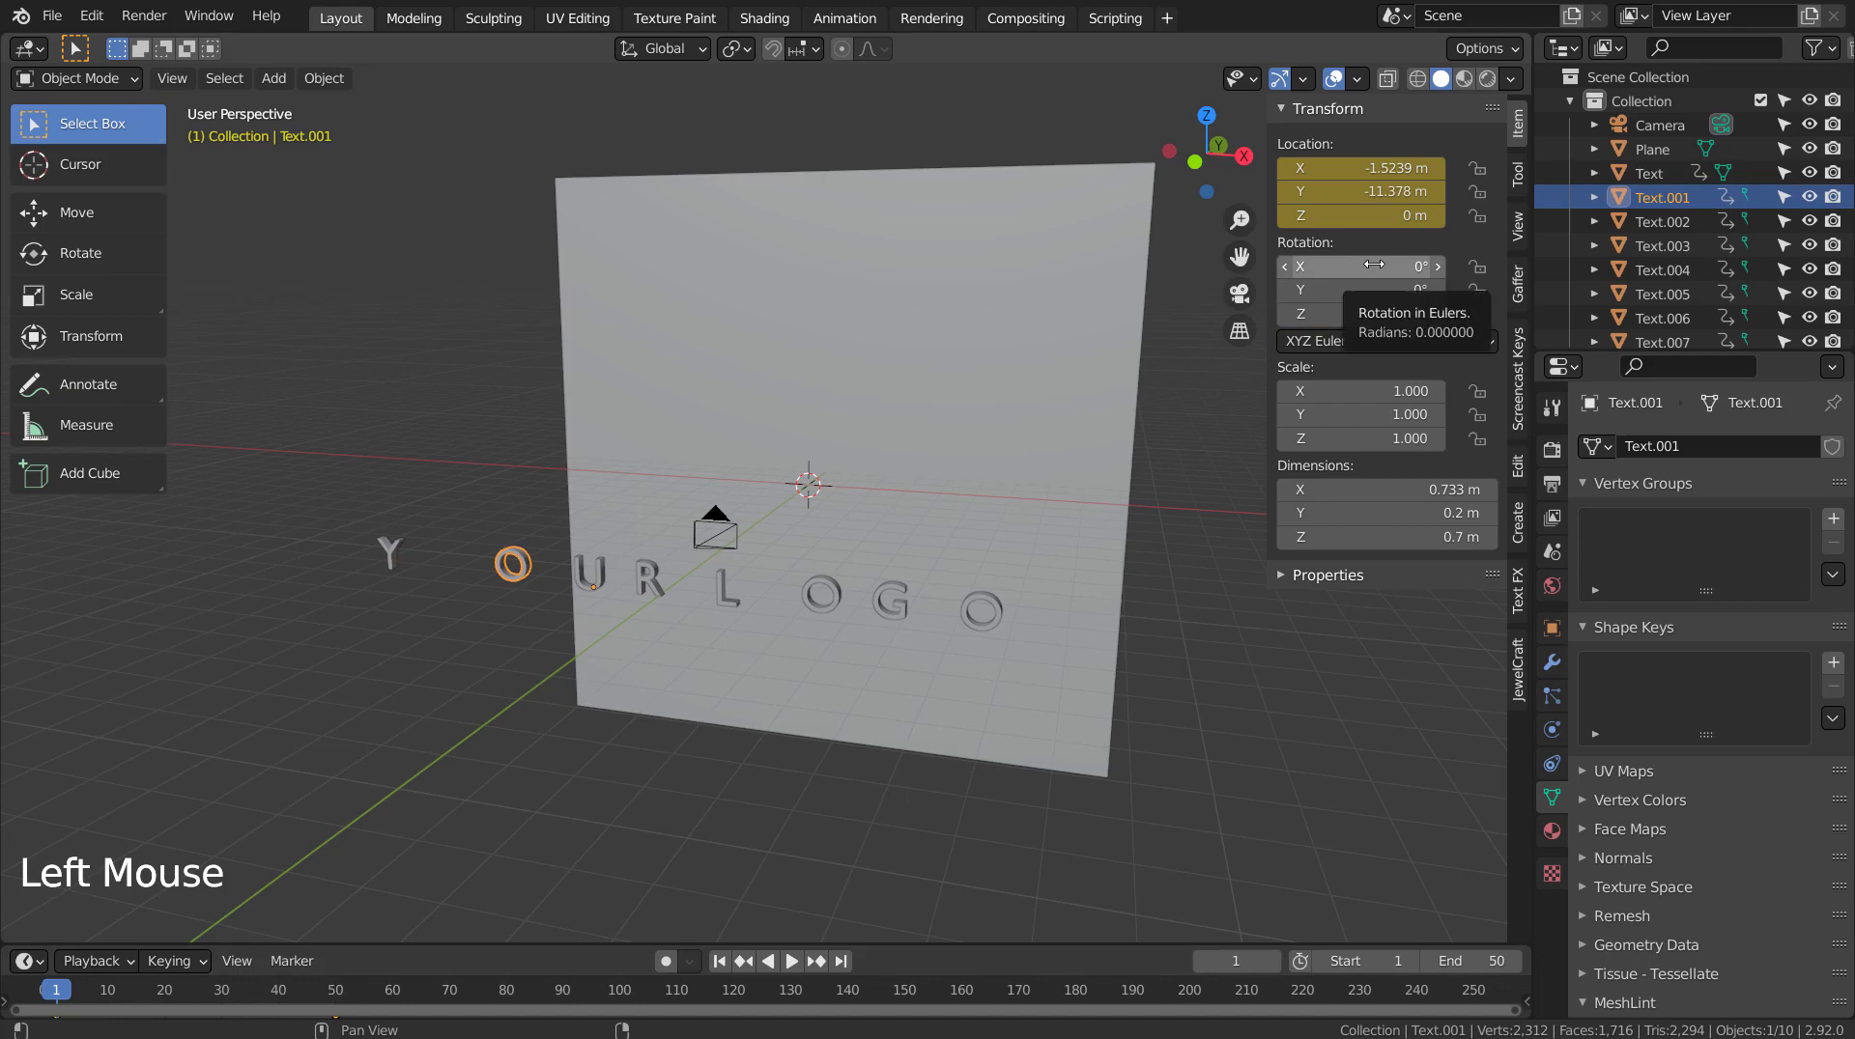
drag(1373, 266, 1401, 265)
key(ctrl+z)
click(1362, 266)
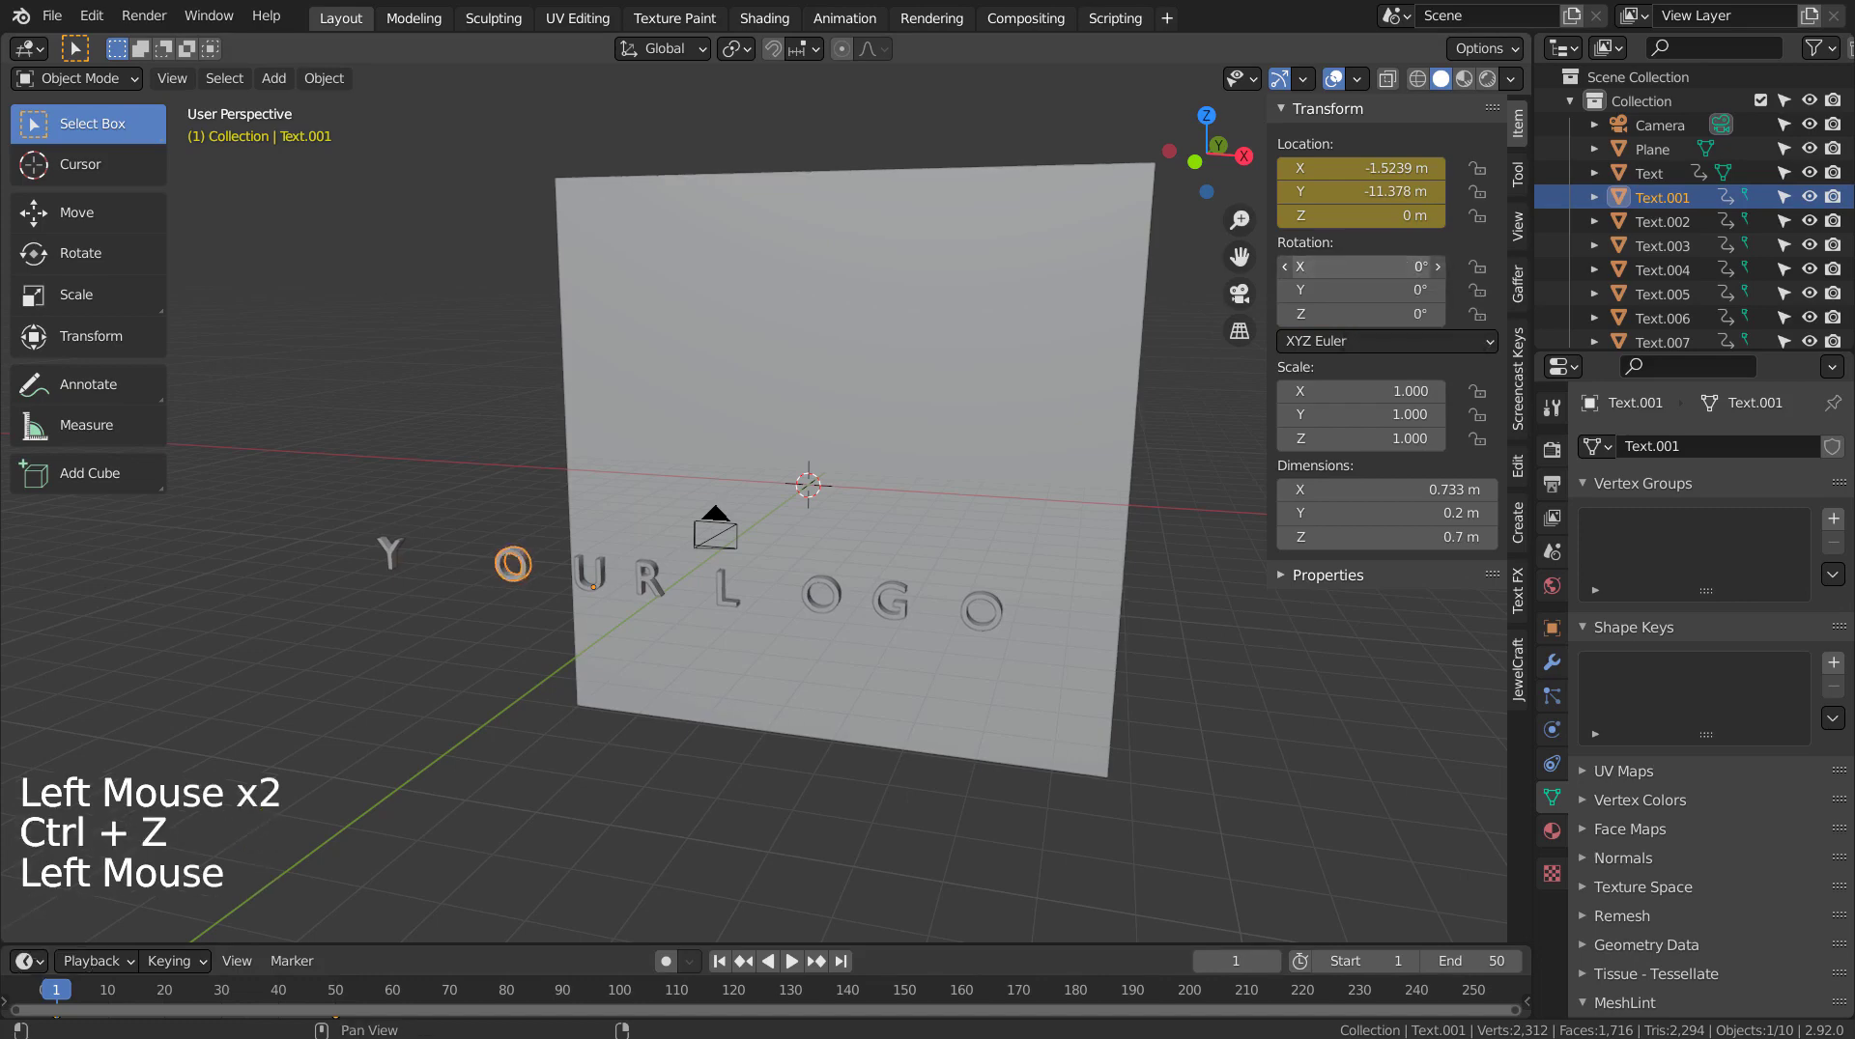
text(3600)
key(Return)
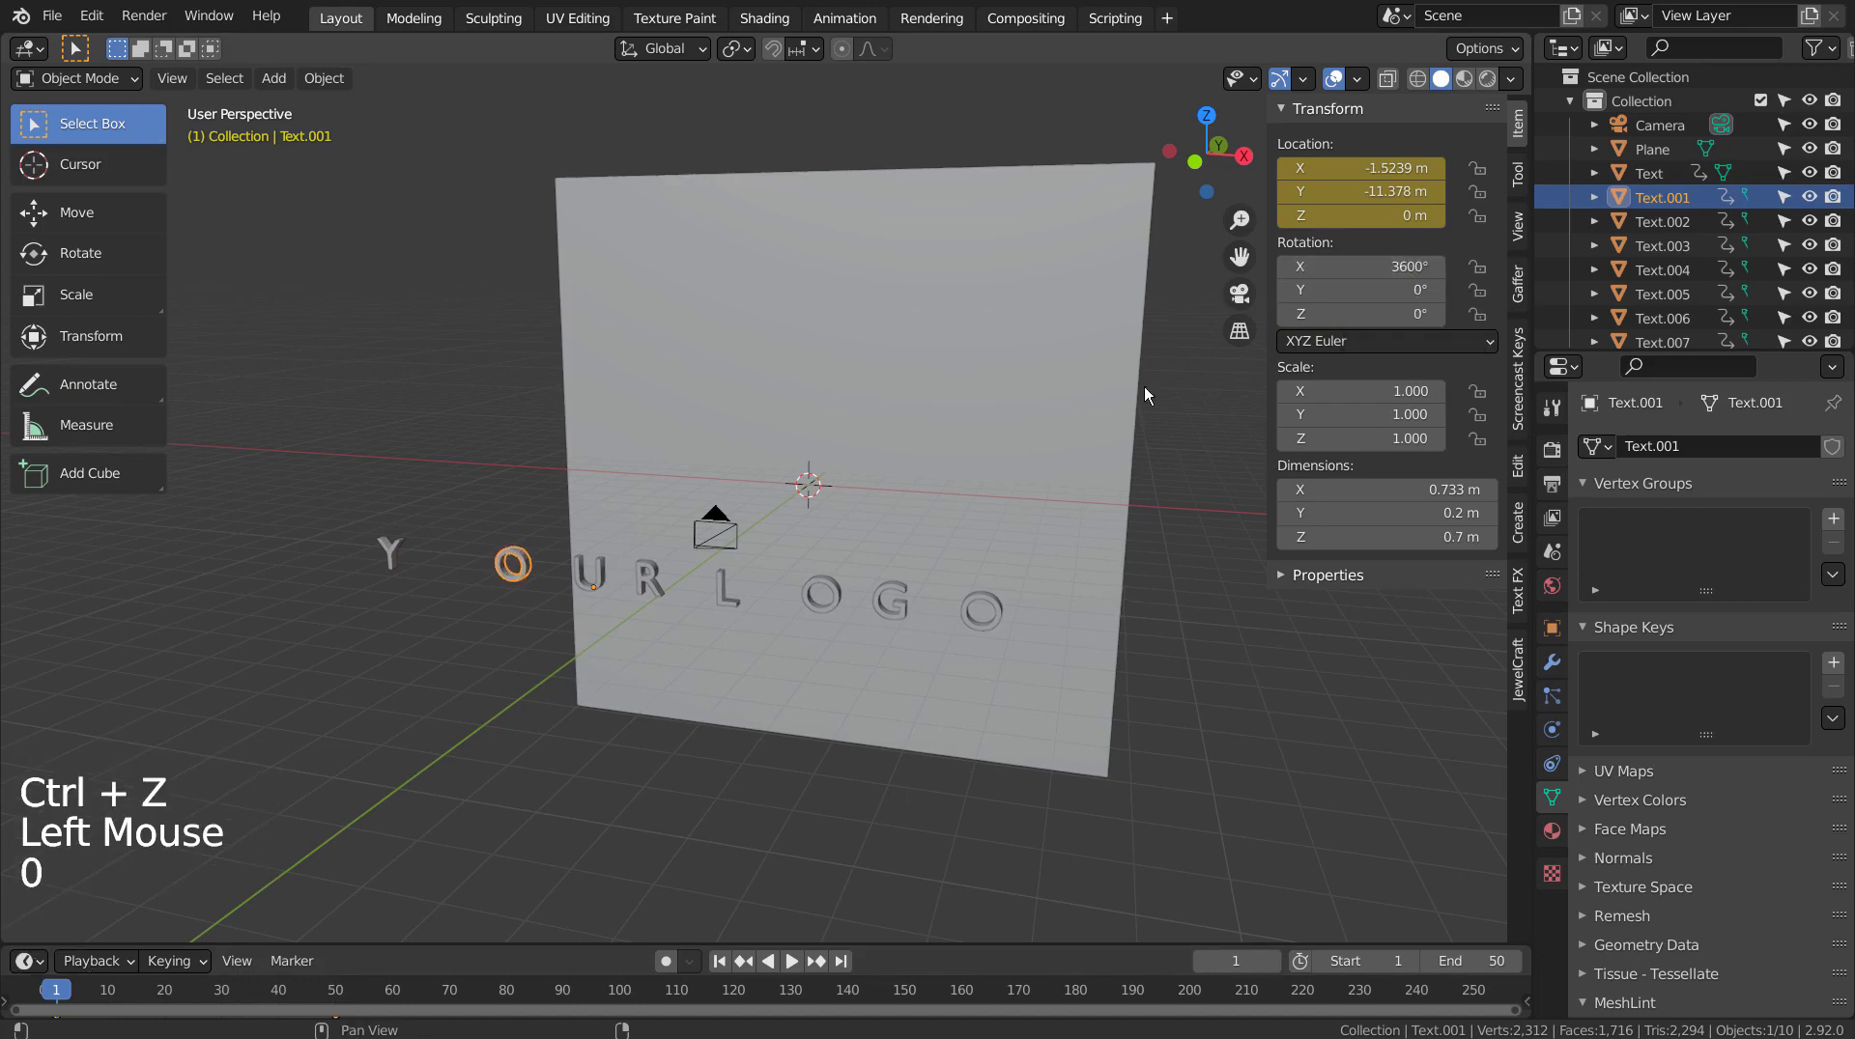
Set the U letter's Y rotation to 3600° at frame 1.
click(591, 578)
drag(1347, 282, 1381, 283)
key(ctrl+z)
click(1360, 290)
text(3600)
key(Return)
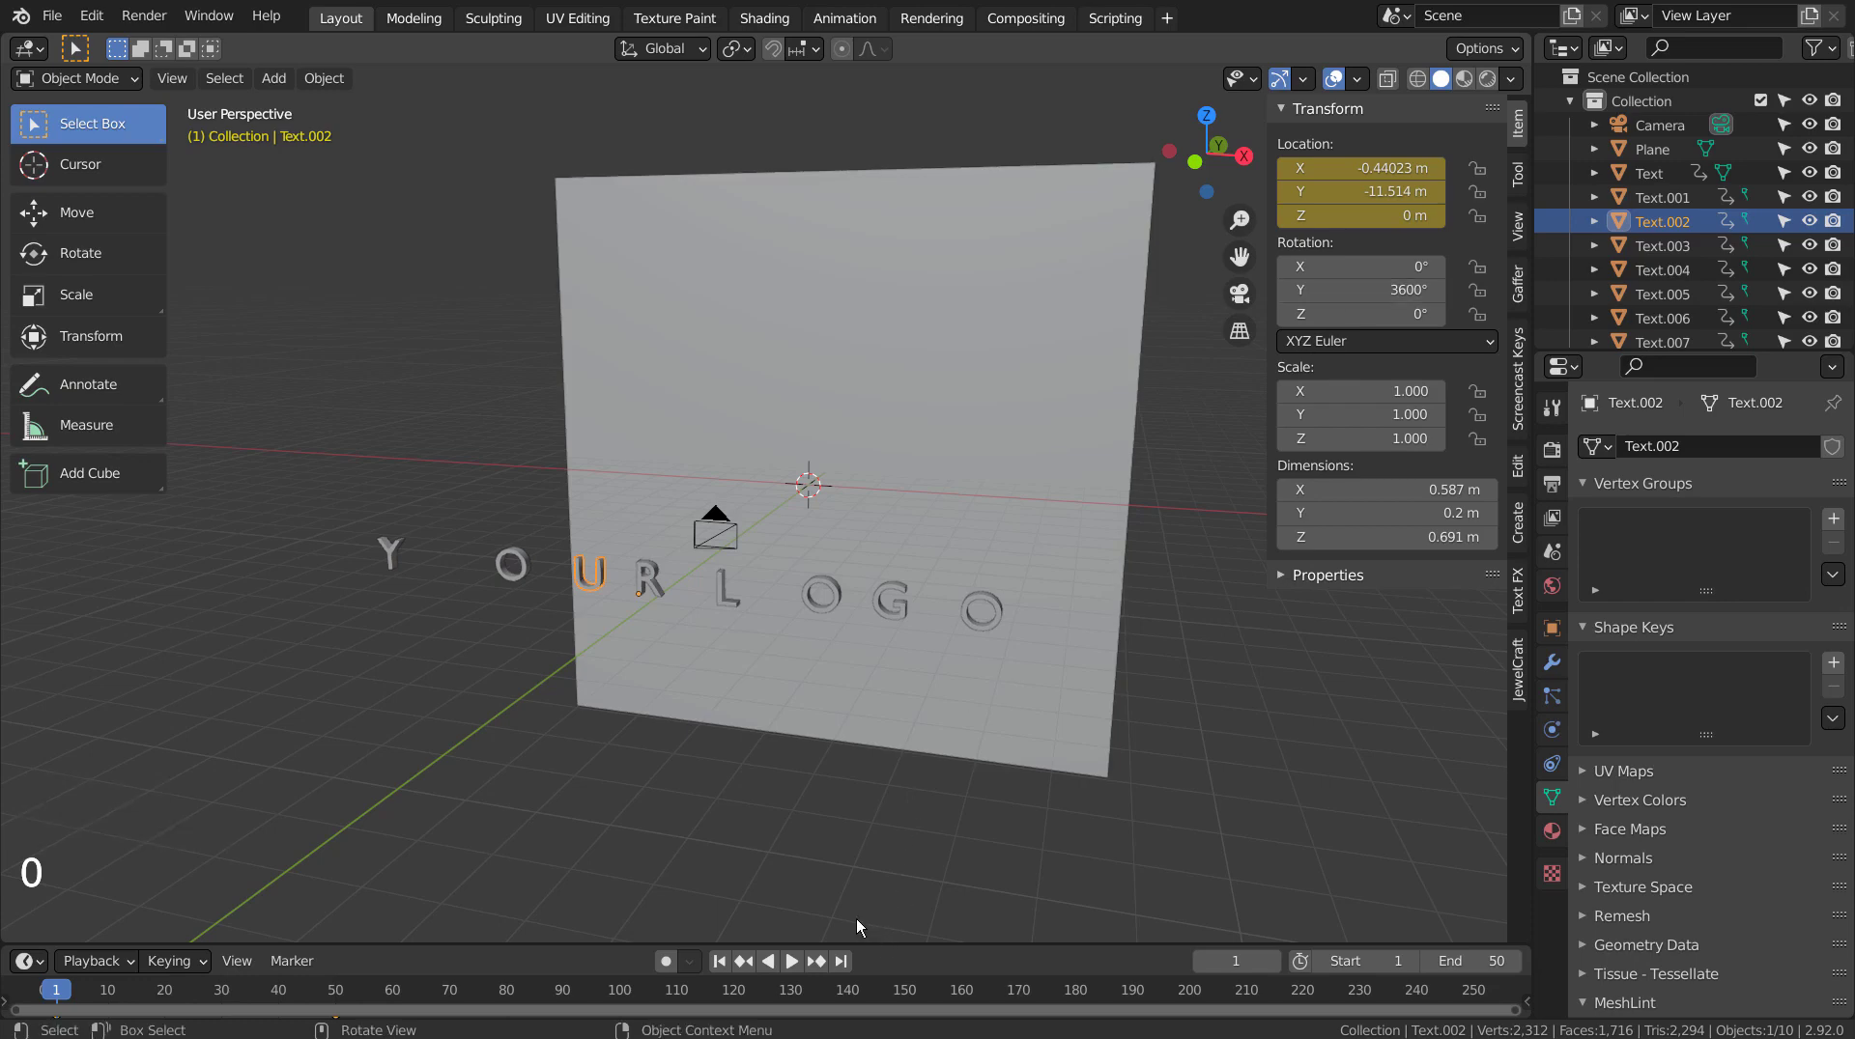
Set the R letter's Z rotation to 3600° at frame 1.
click(651, 581)
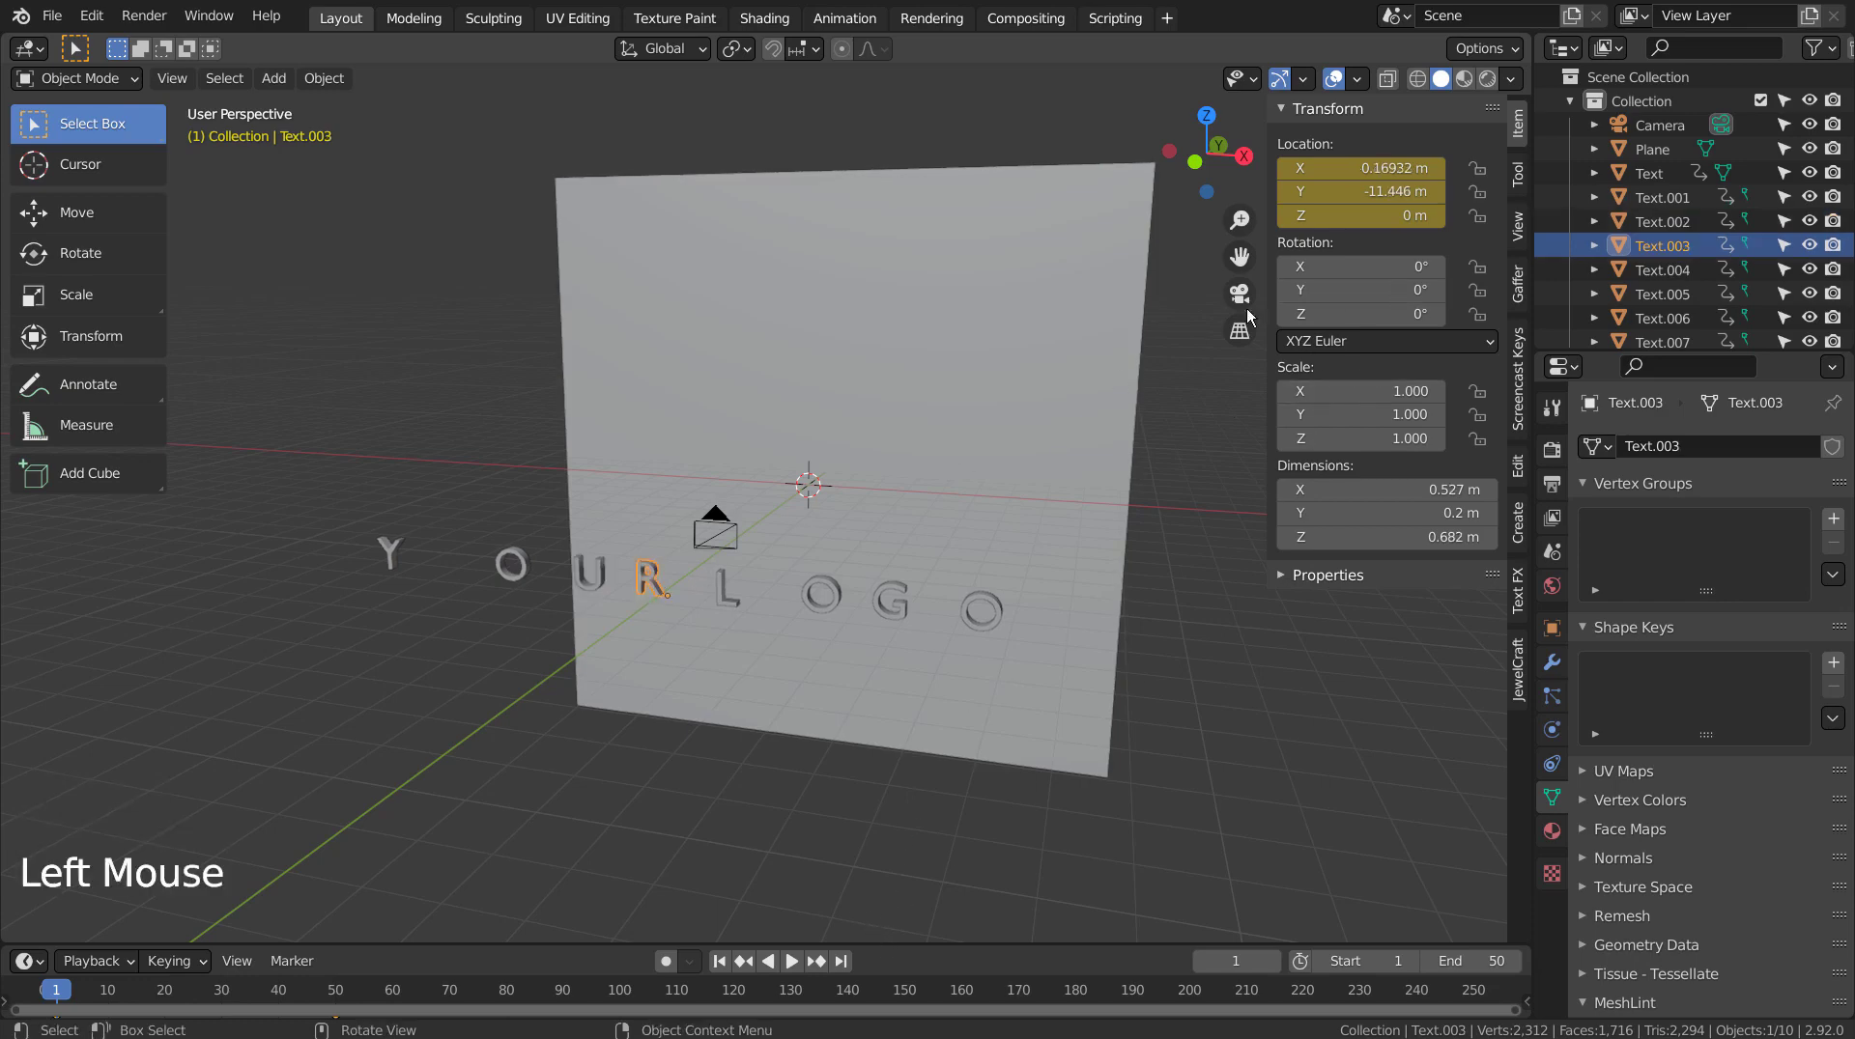
click(1356, 313)
text(3600)
key(Return)
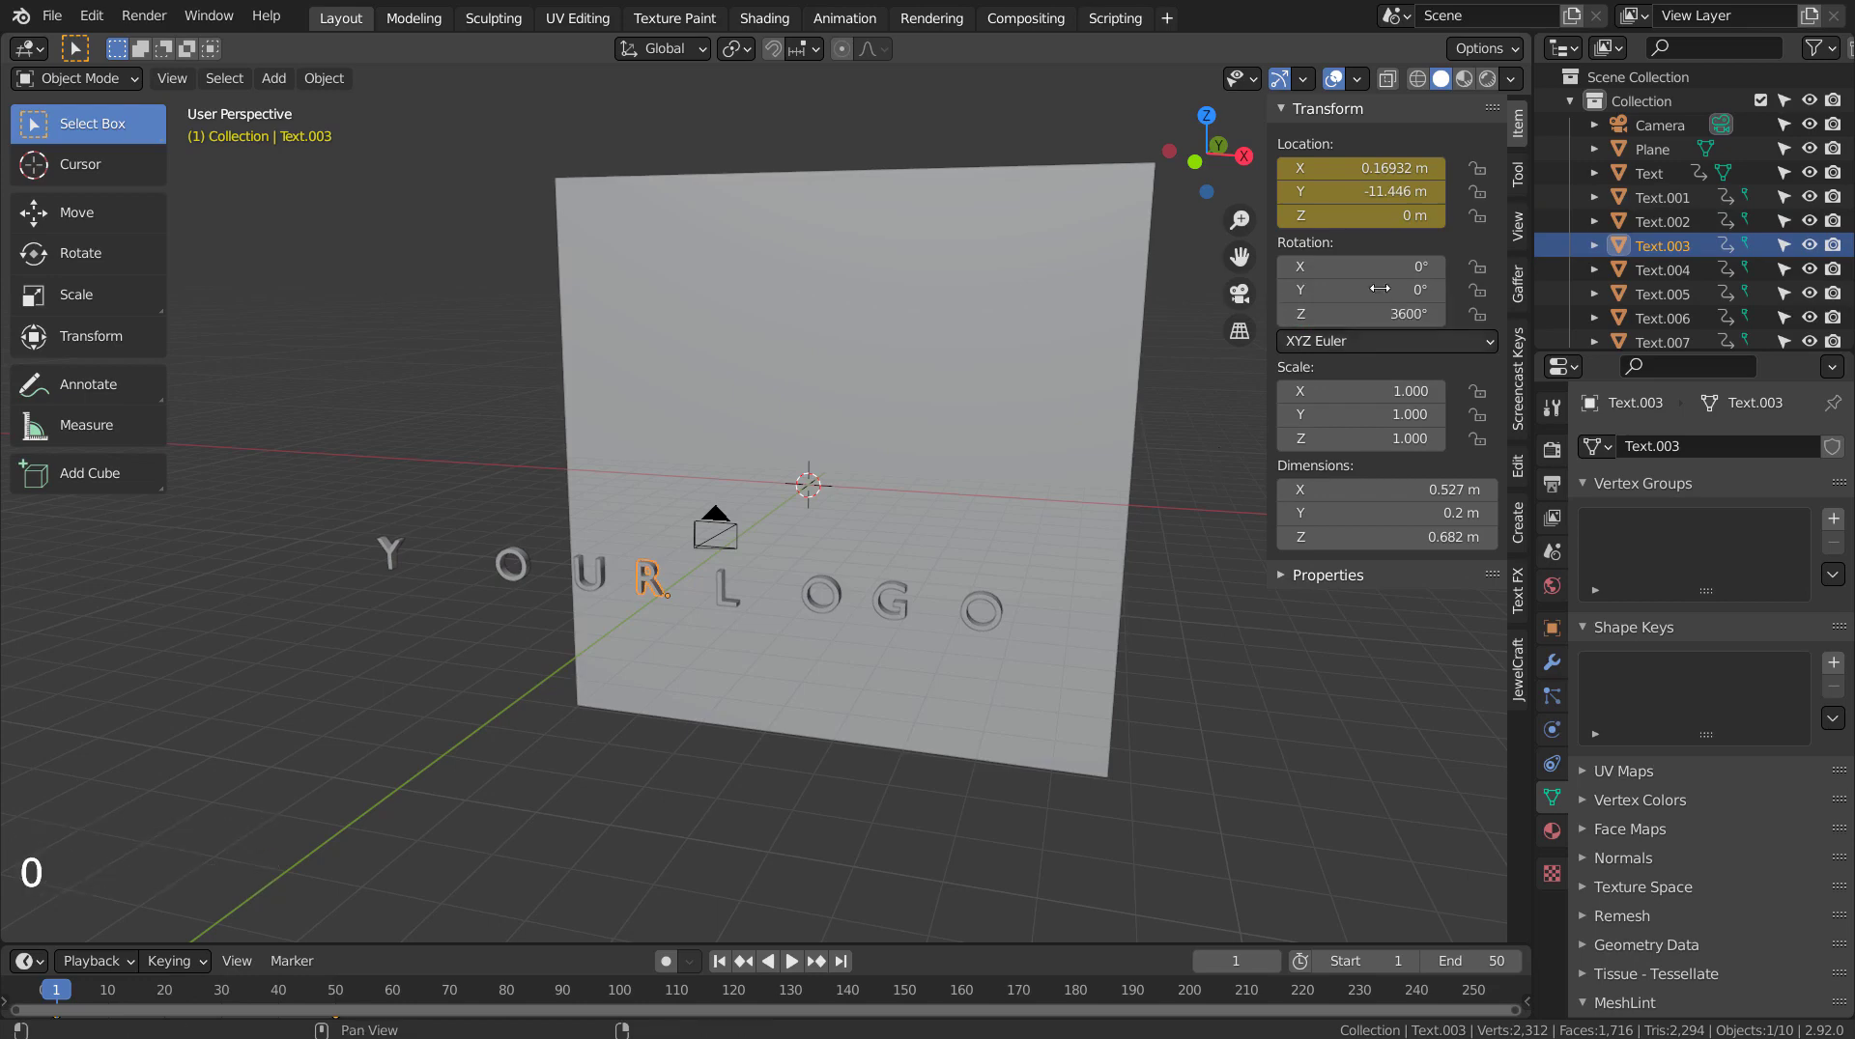
Keyframe the rotation of the O, U and R letters of YOUR at frame 1.
click(384, 566)
click(529, 571)
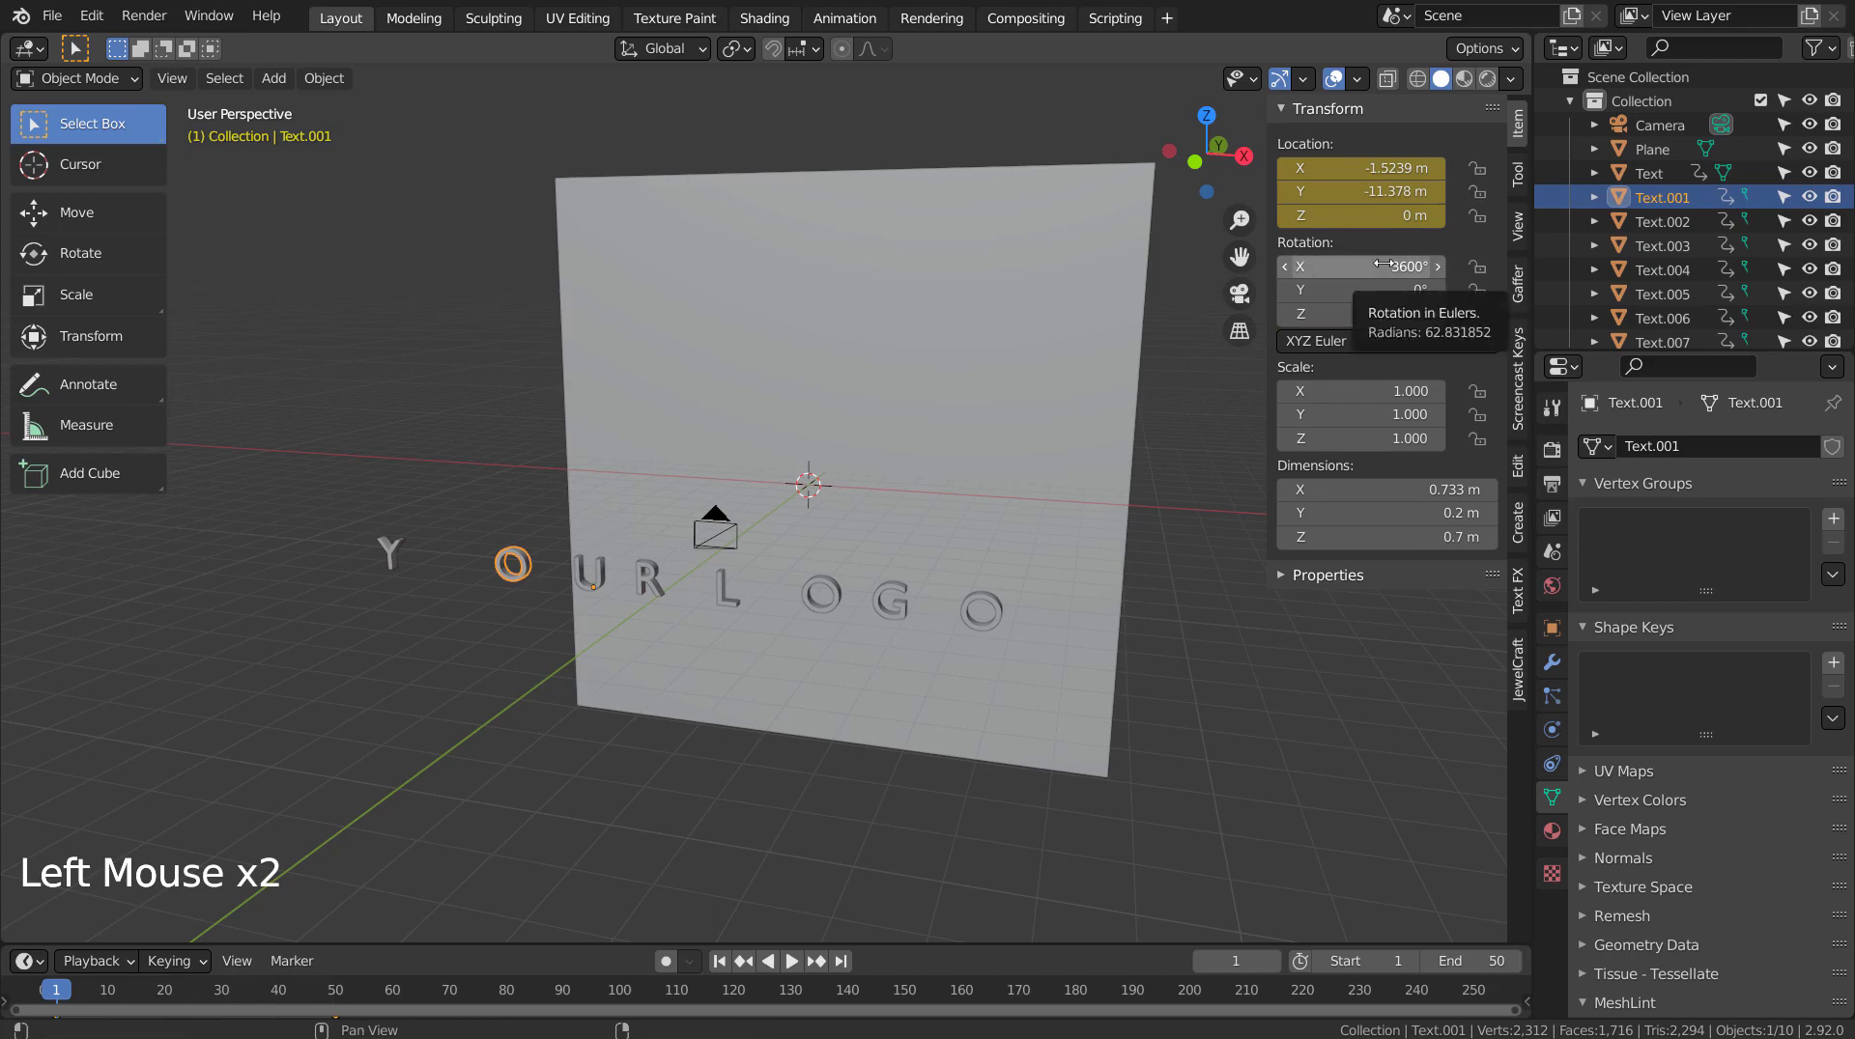
key(i)
click(592, 571)
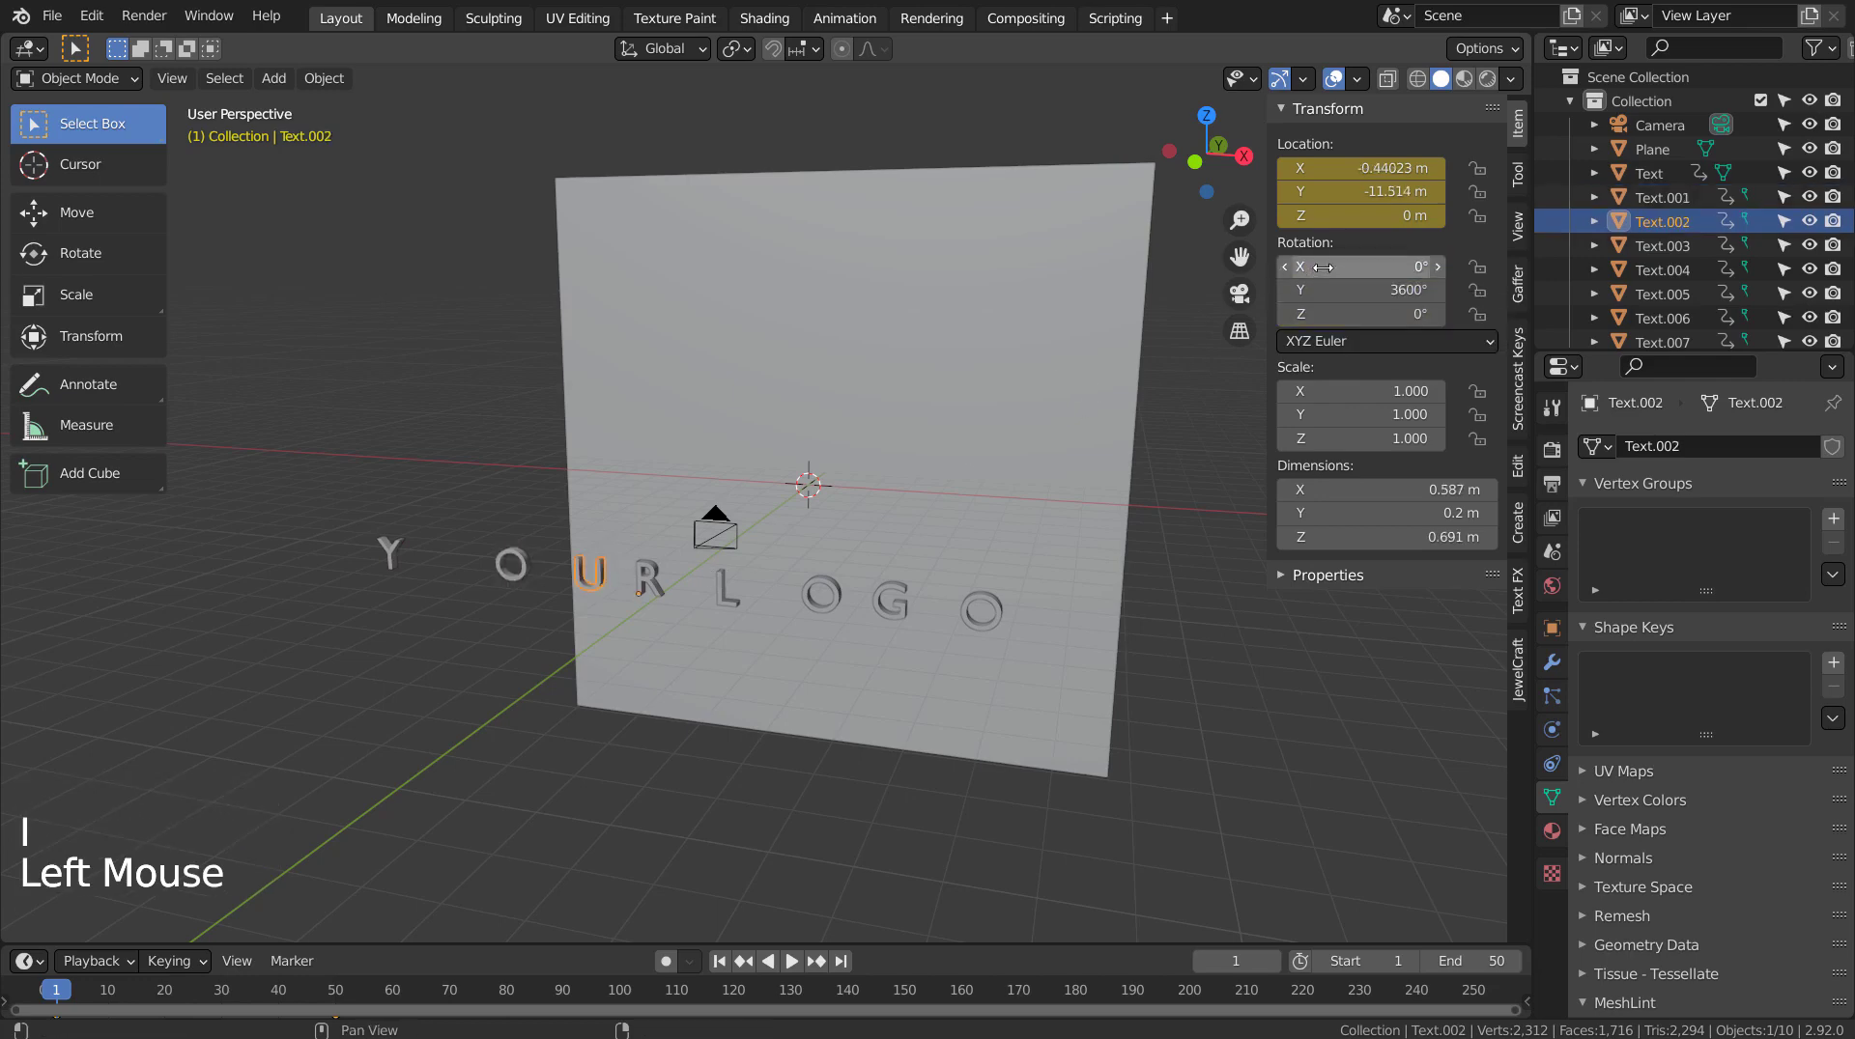
key(i)
click(652, 573)
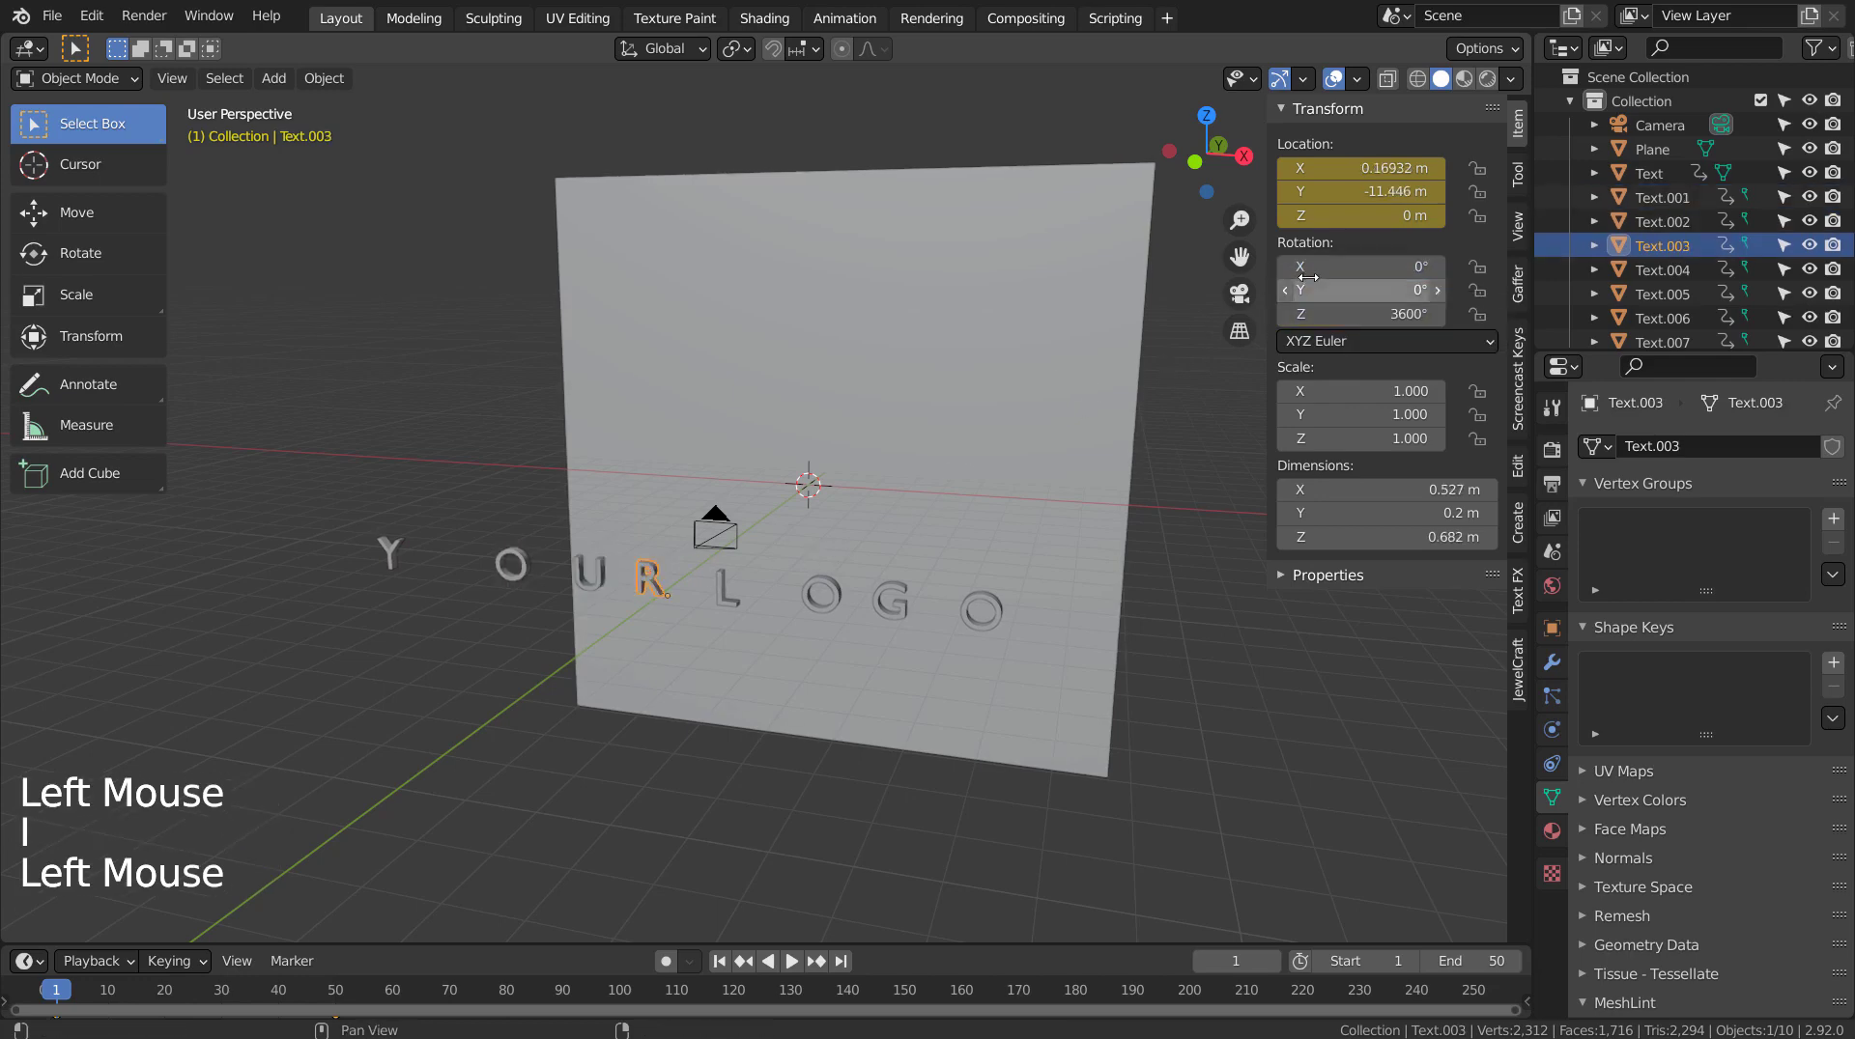
key(i)
click(675, 727)
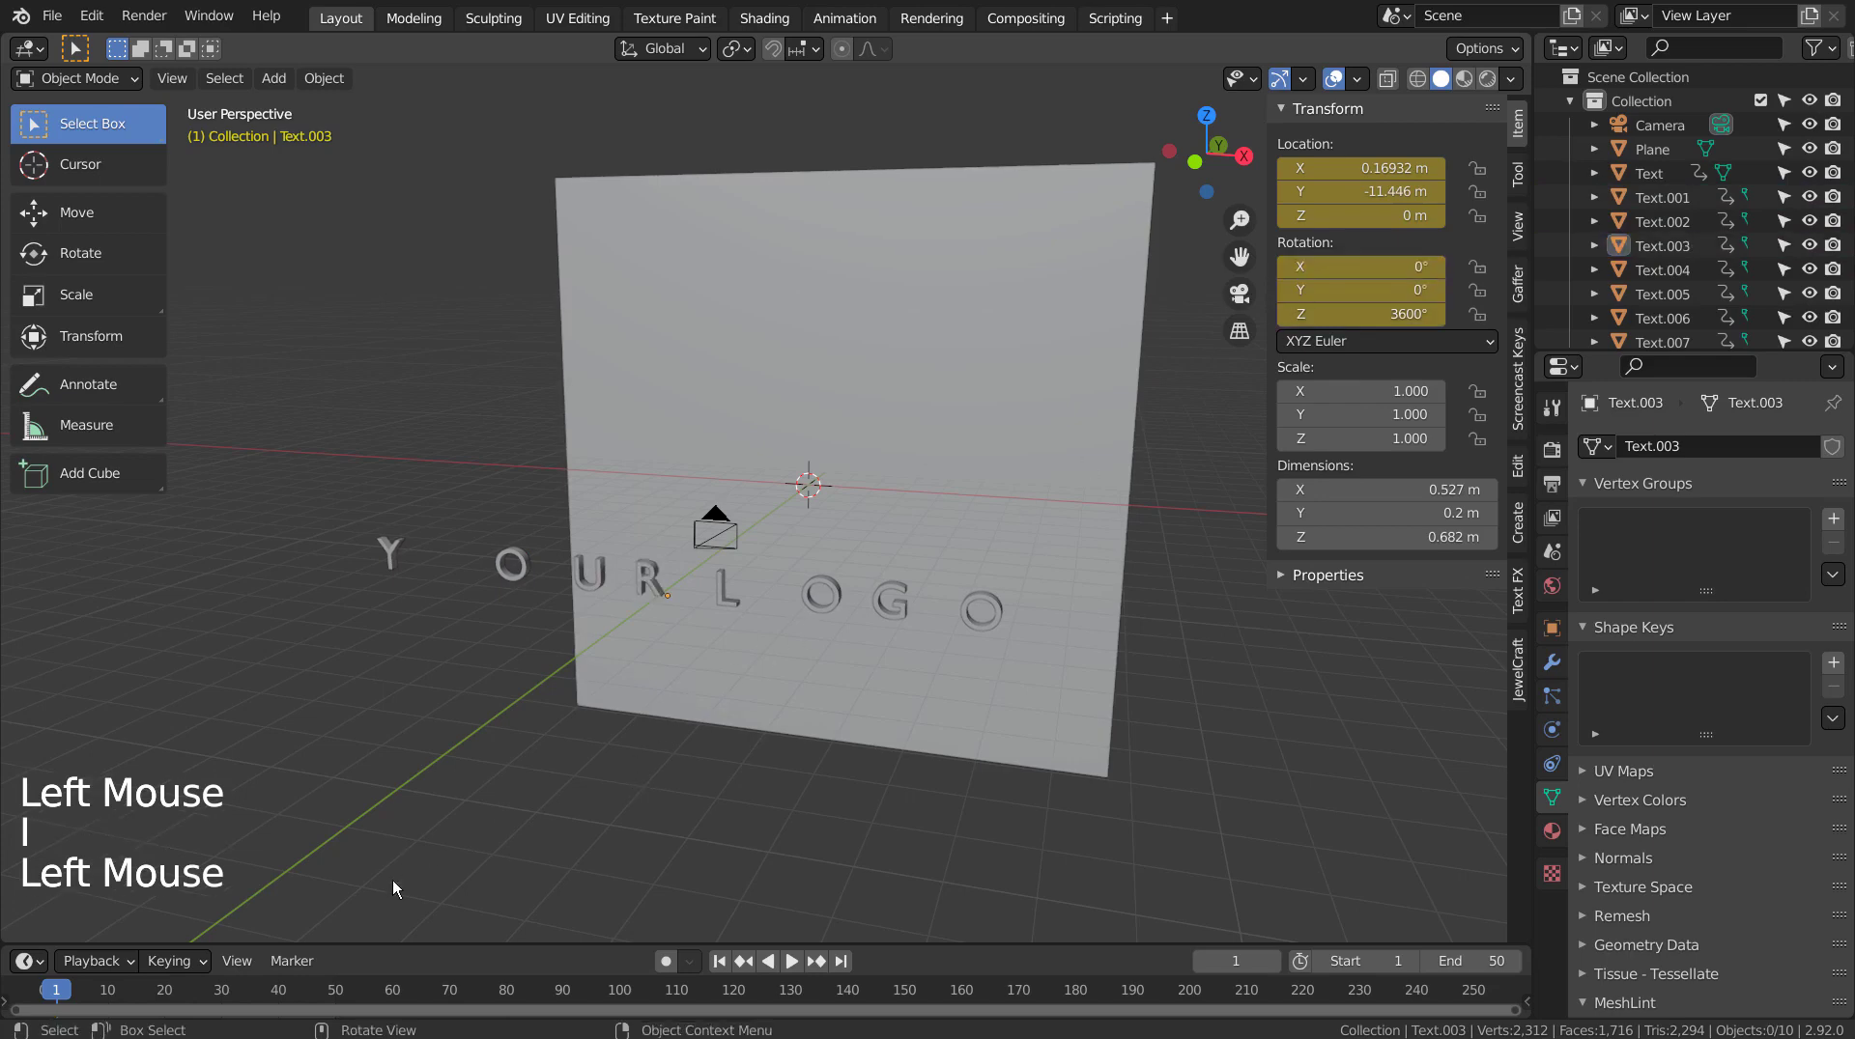
Set the R letter's Z rotation to 0° at frame 50 and keyframe its rotation.
click(338, 989)
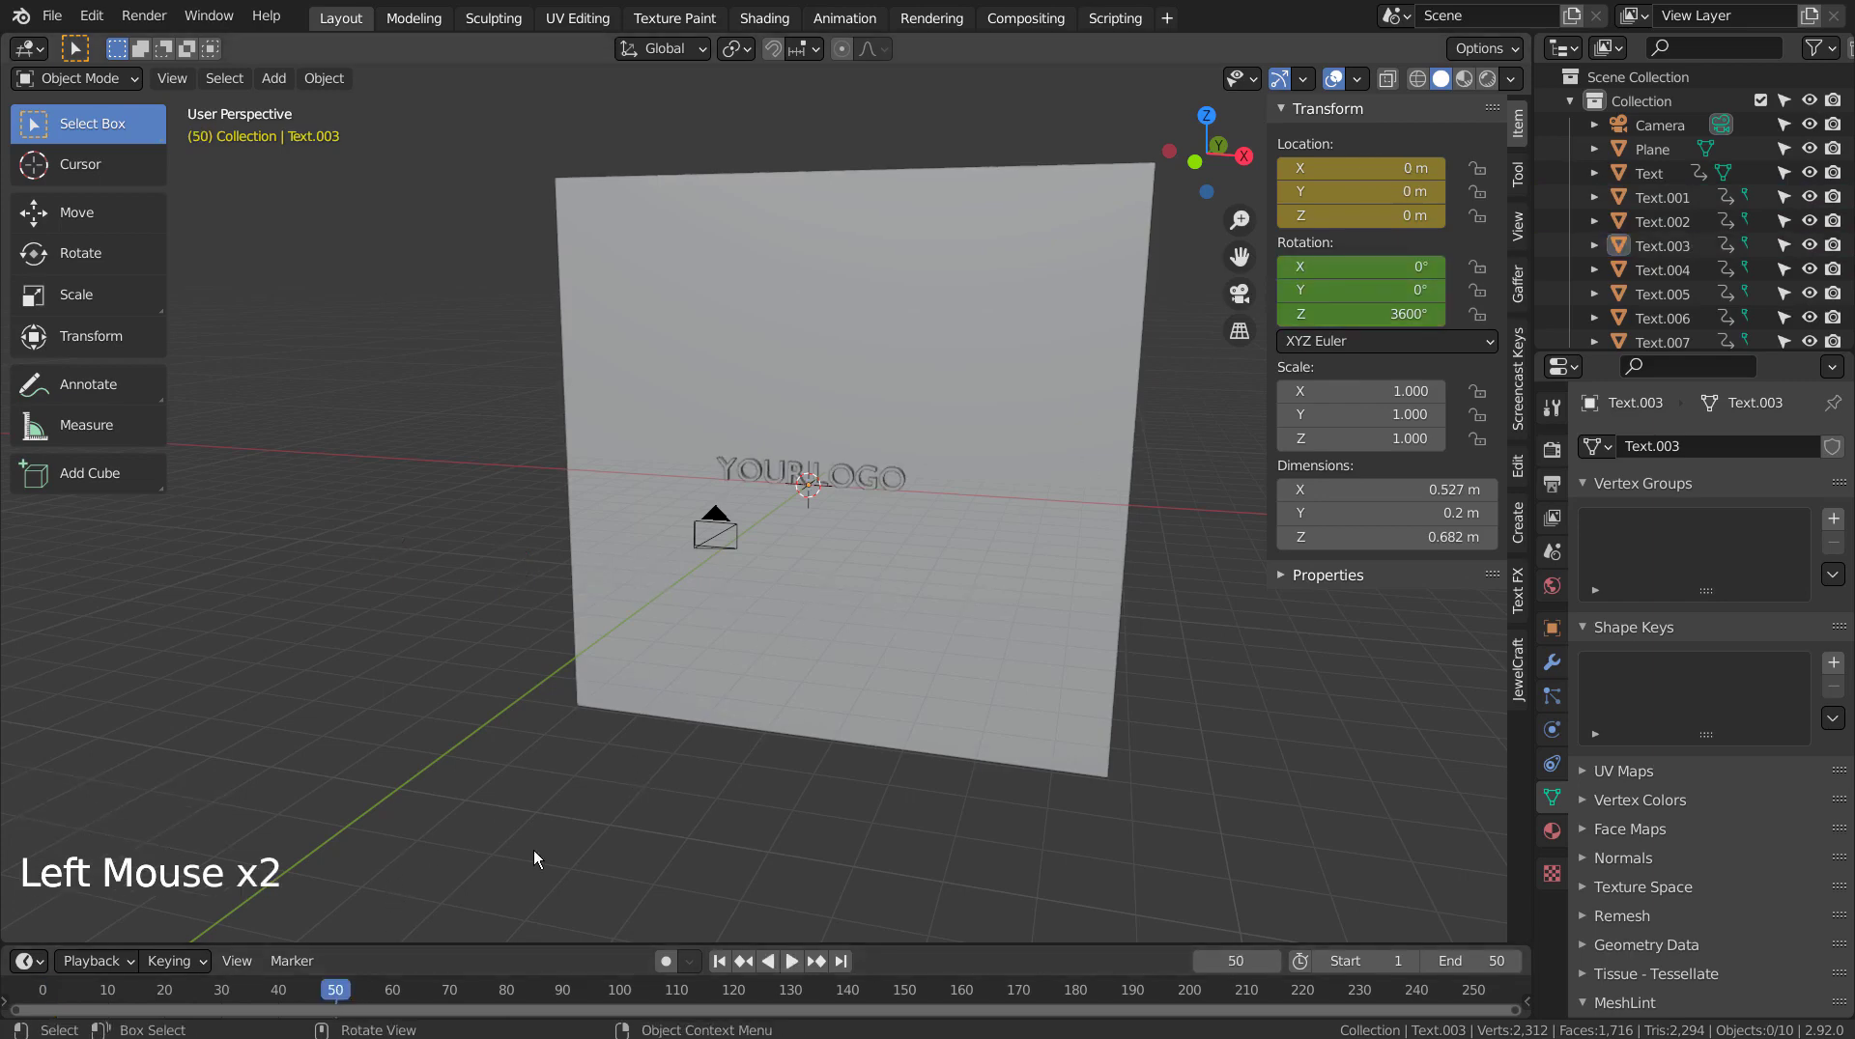
click(1367, 313)
text(0)
key(Return)
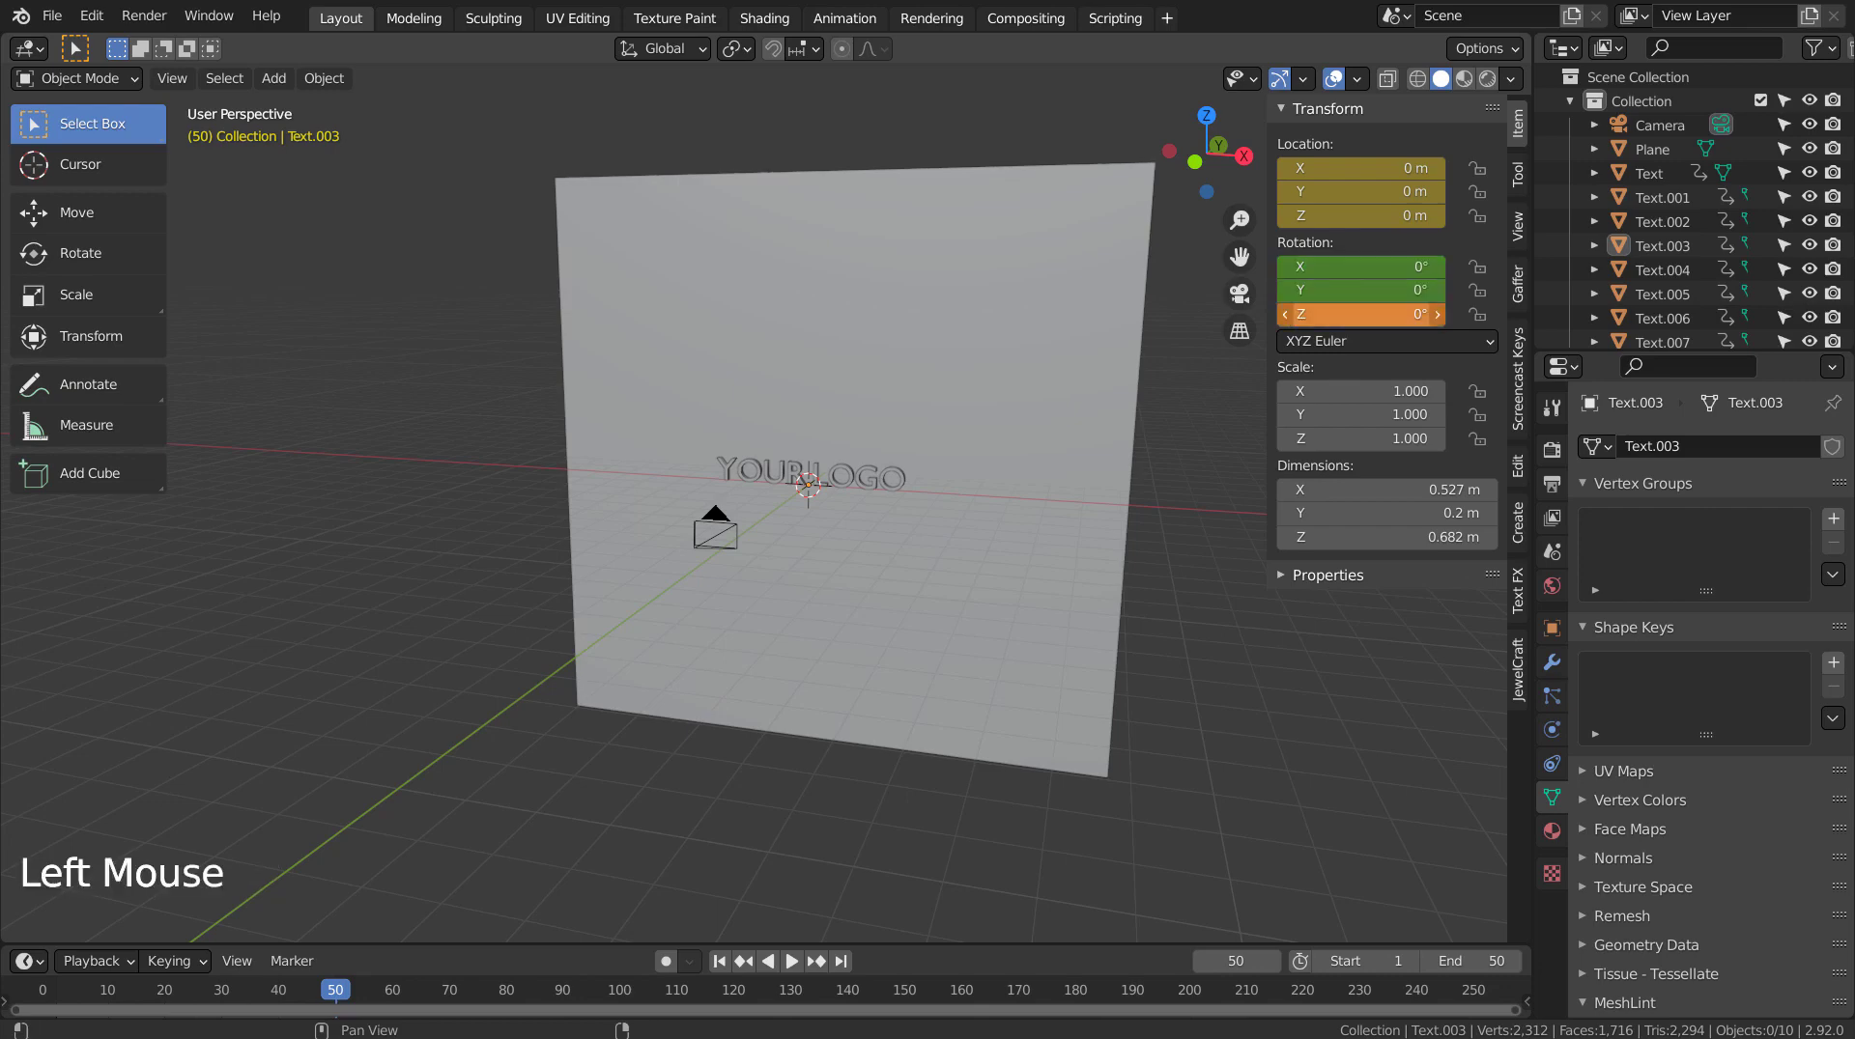
key(i)
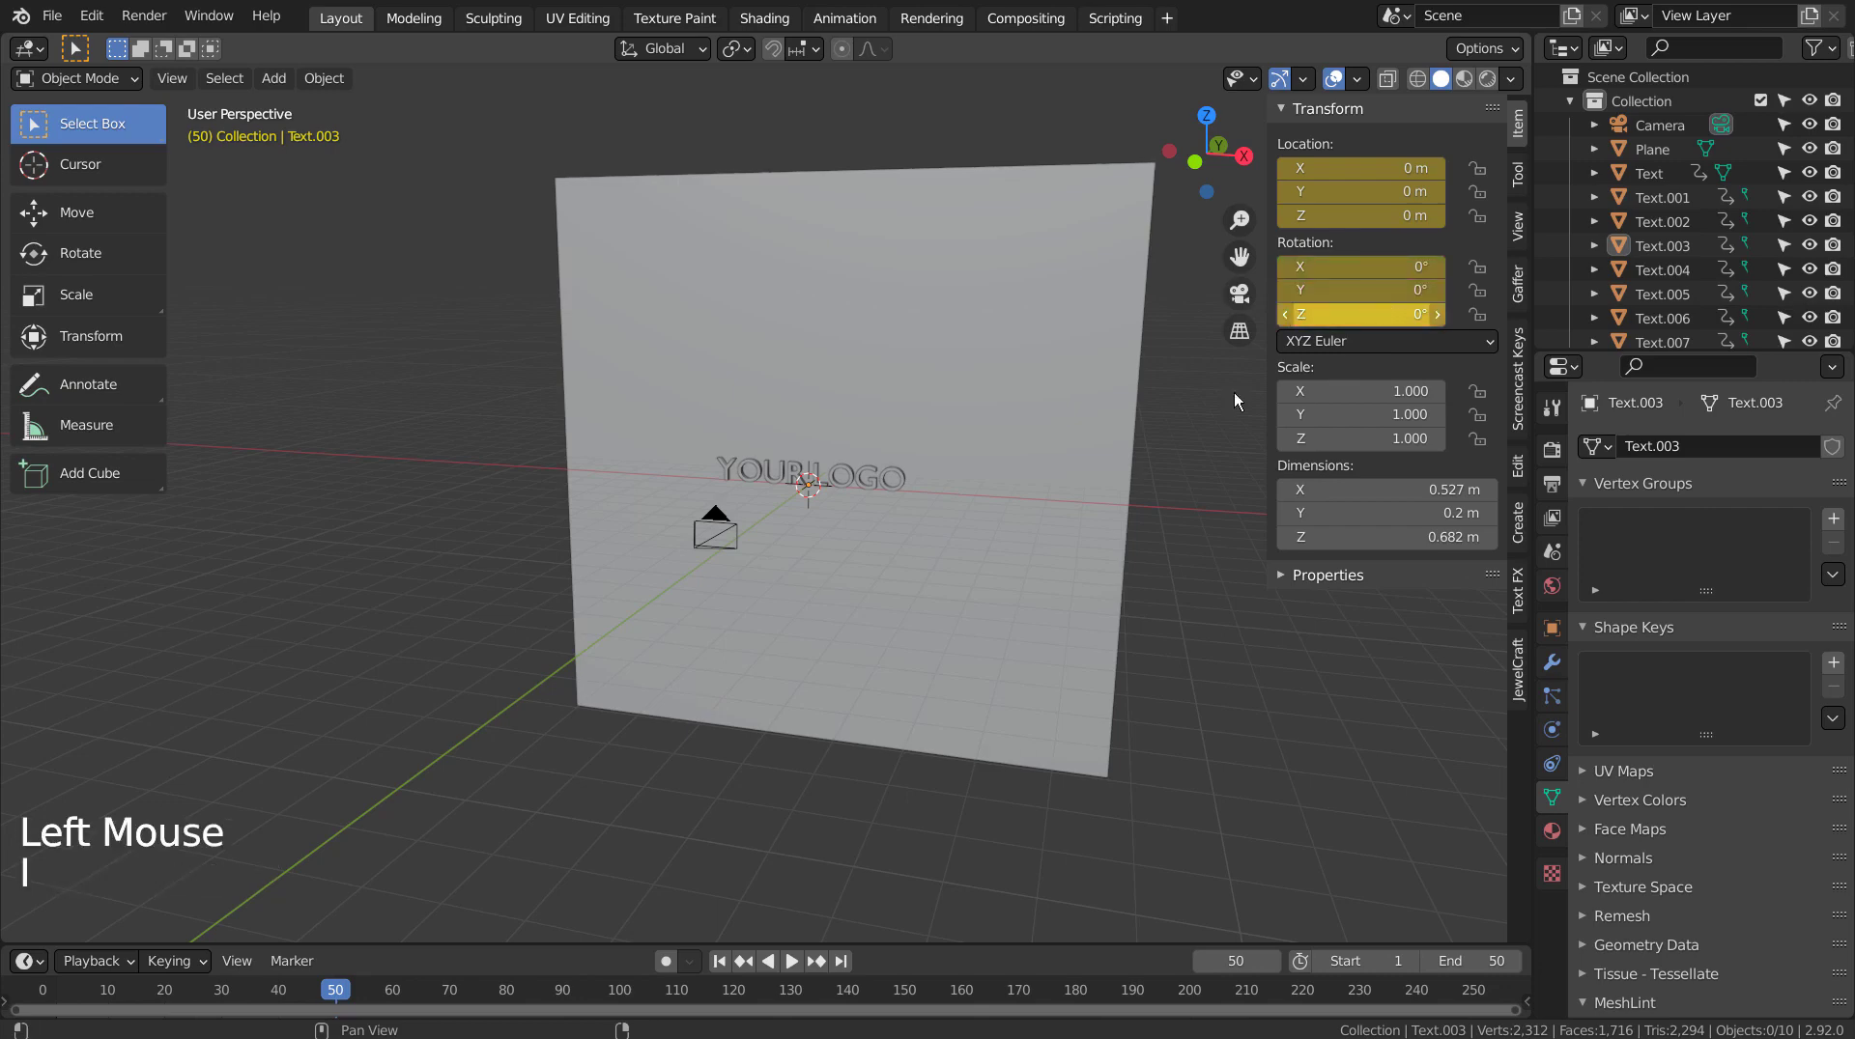
Set the X rotation of the O in YOUR to 0° at frame 50 and keyframe it.
click(750, 472)
double_click(1363, 267)
text(0)
key(Return)
key(i)
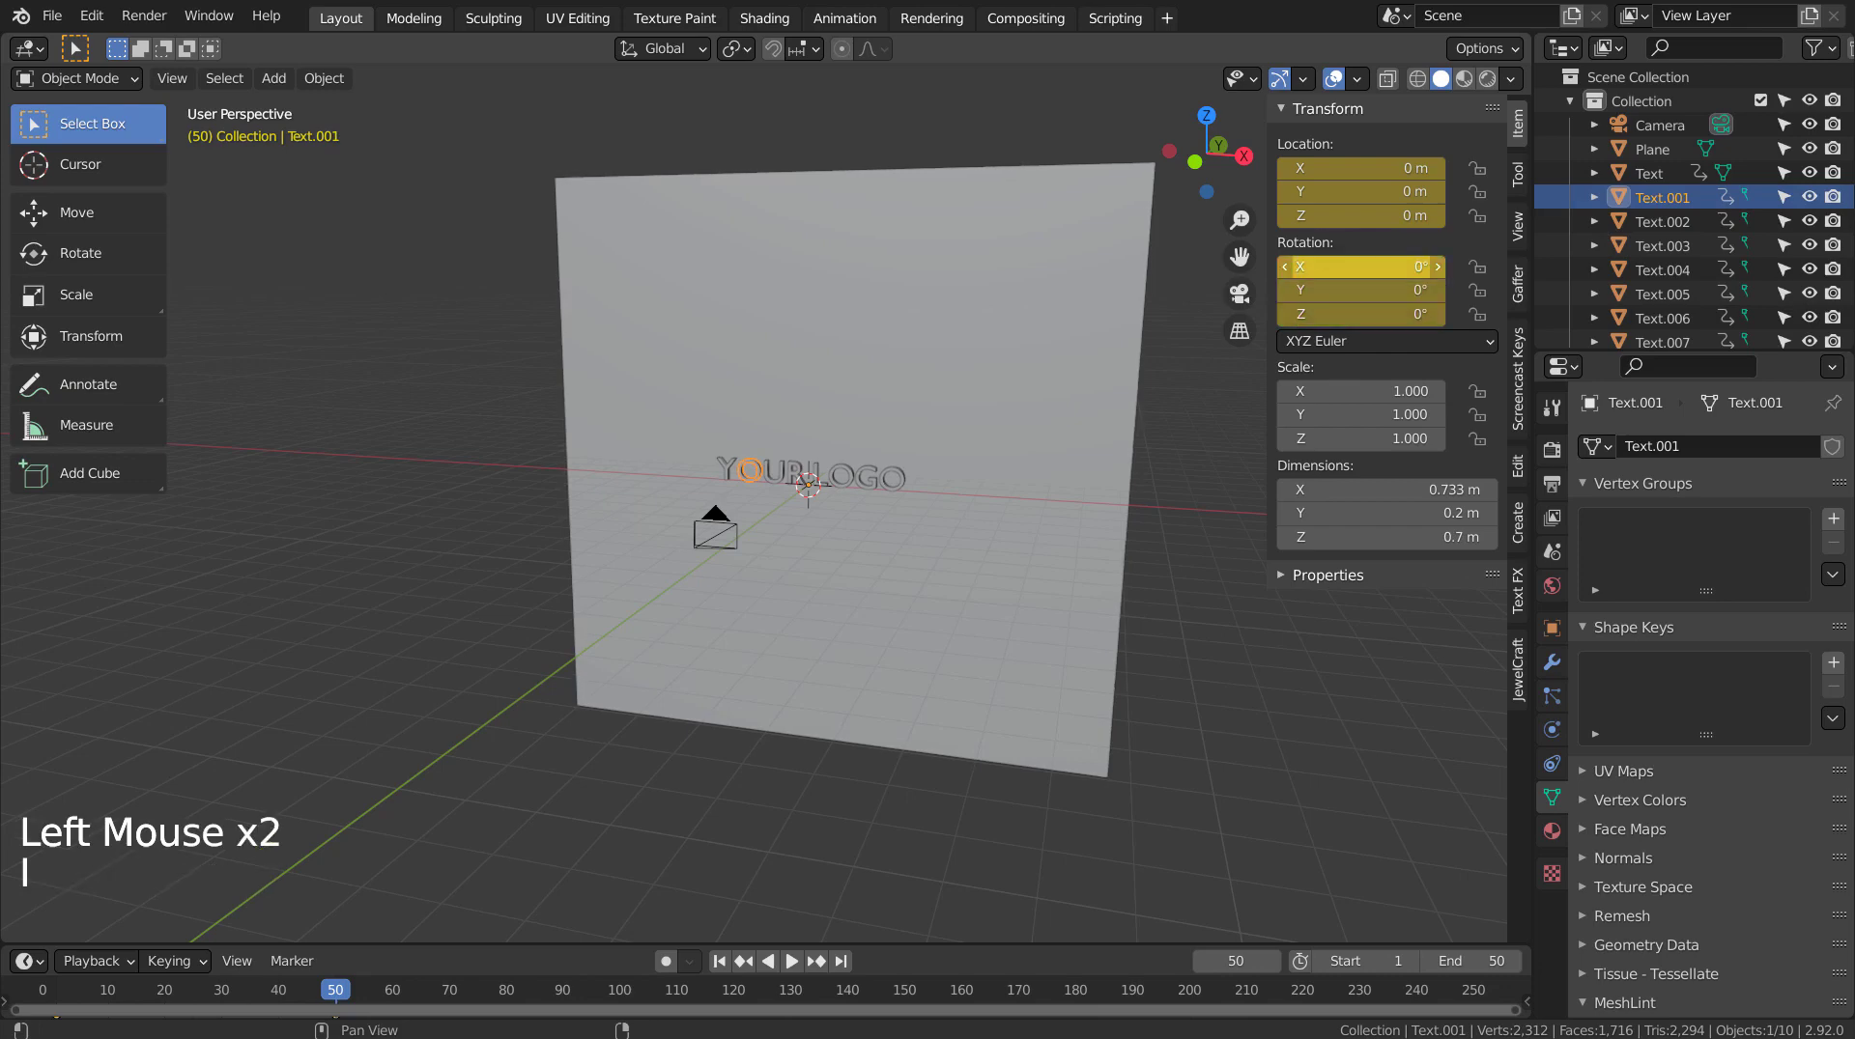
Set the U letter's Y rotation to 0° at frame 50 and keyframe its rotation.
click(781, 480)
double_click(1362, 290)
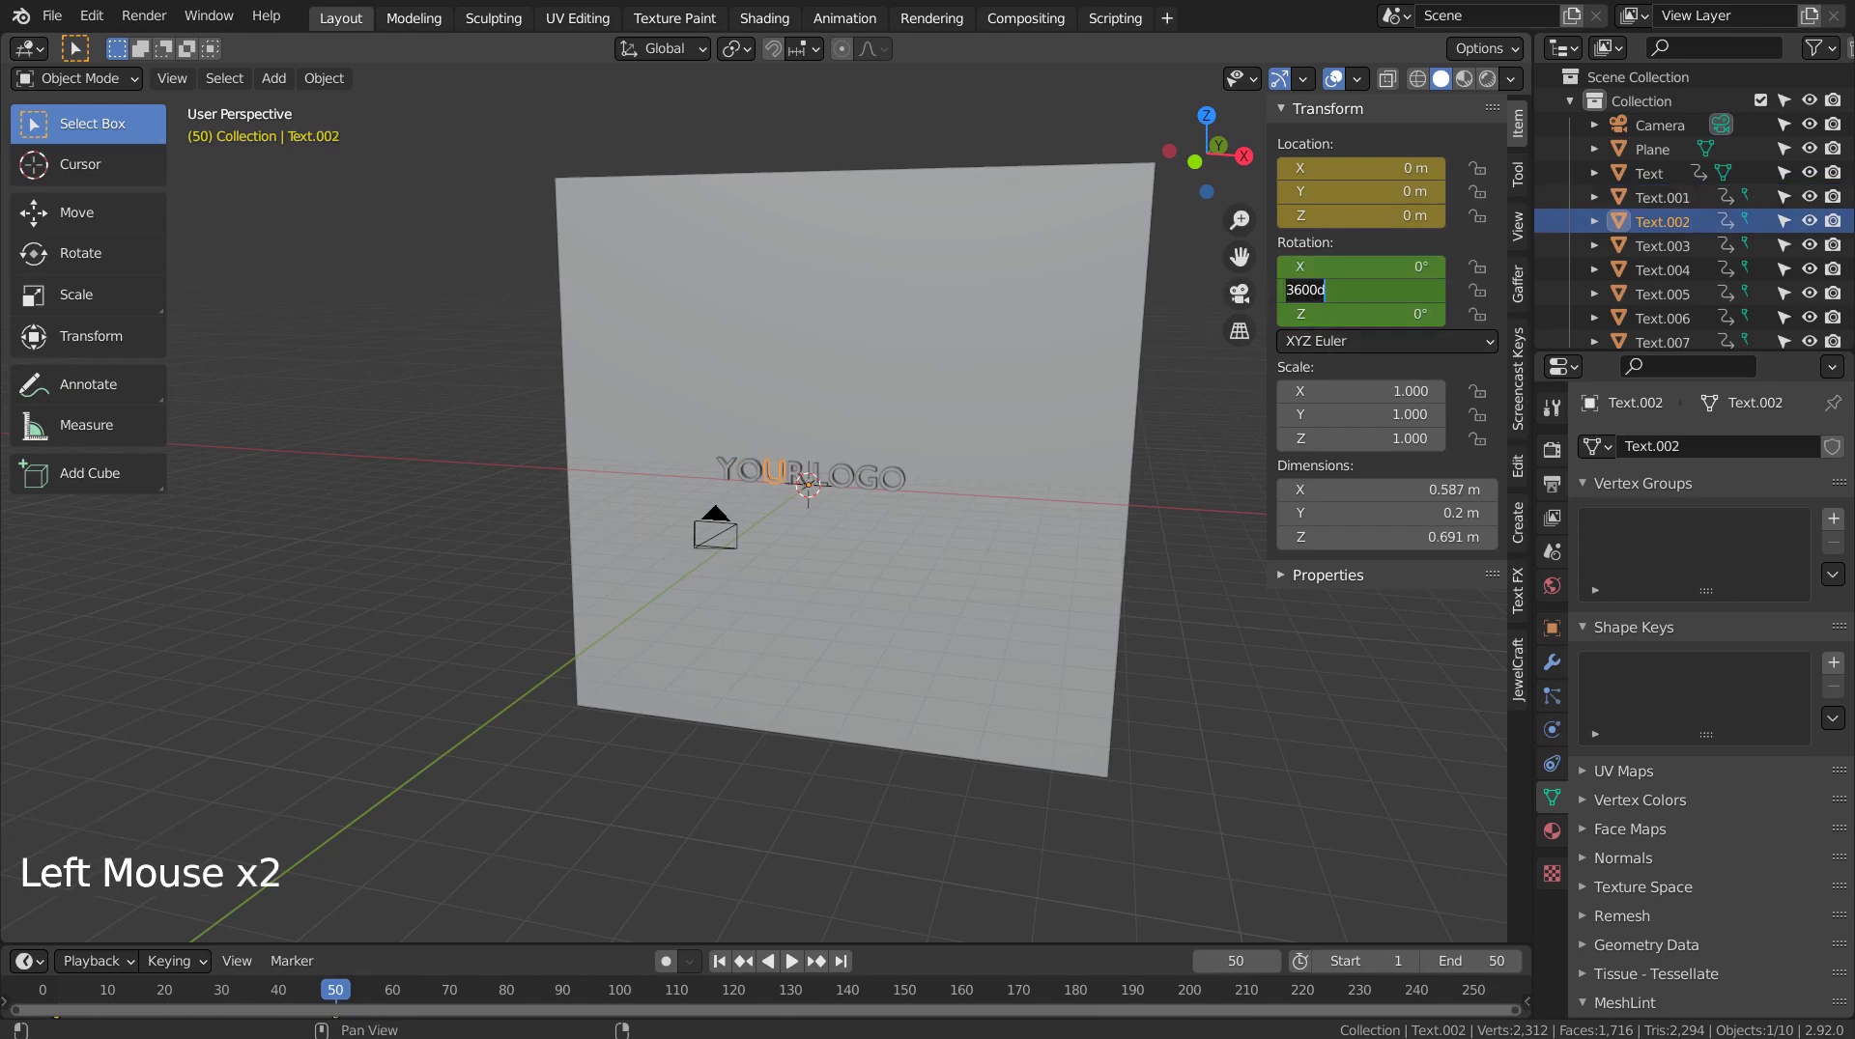
key(Return)
key(i)
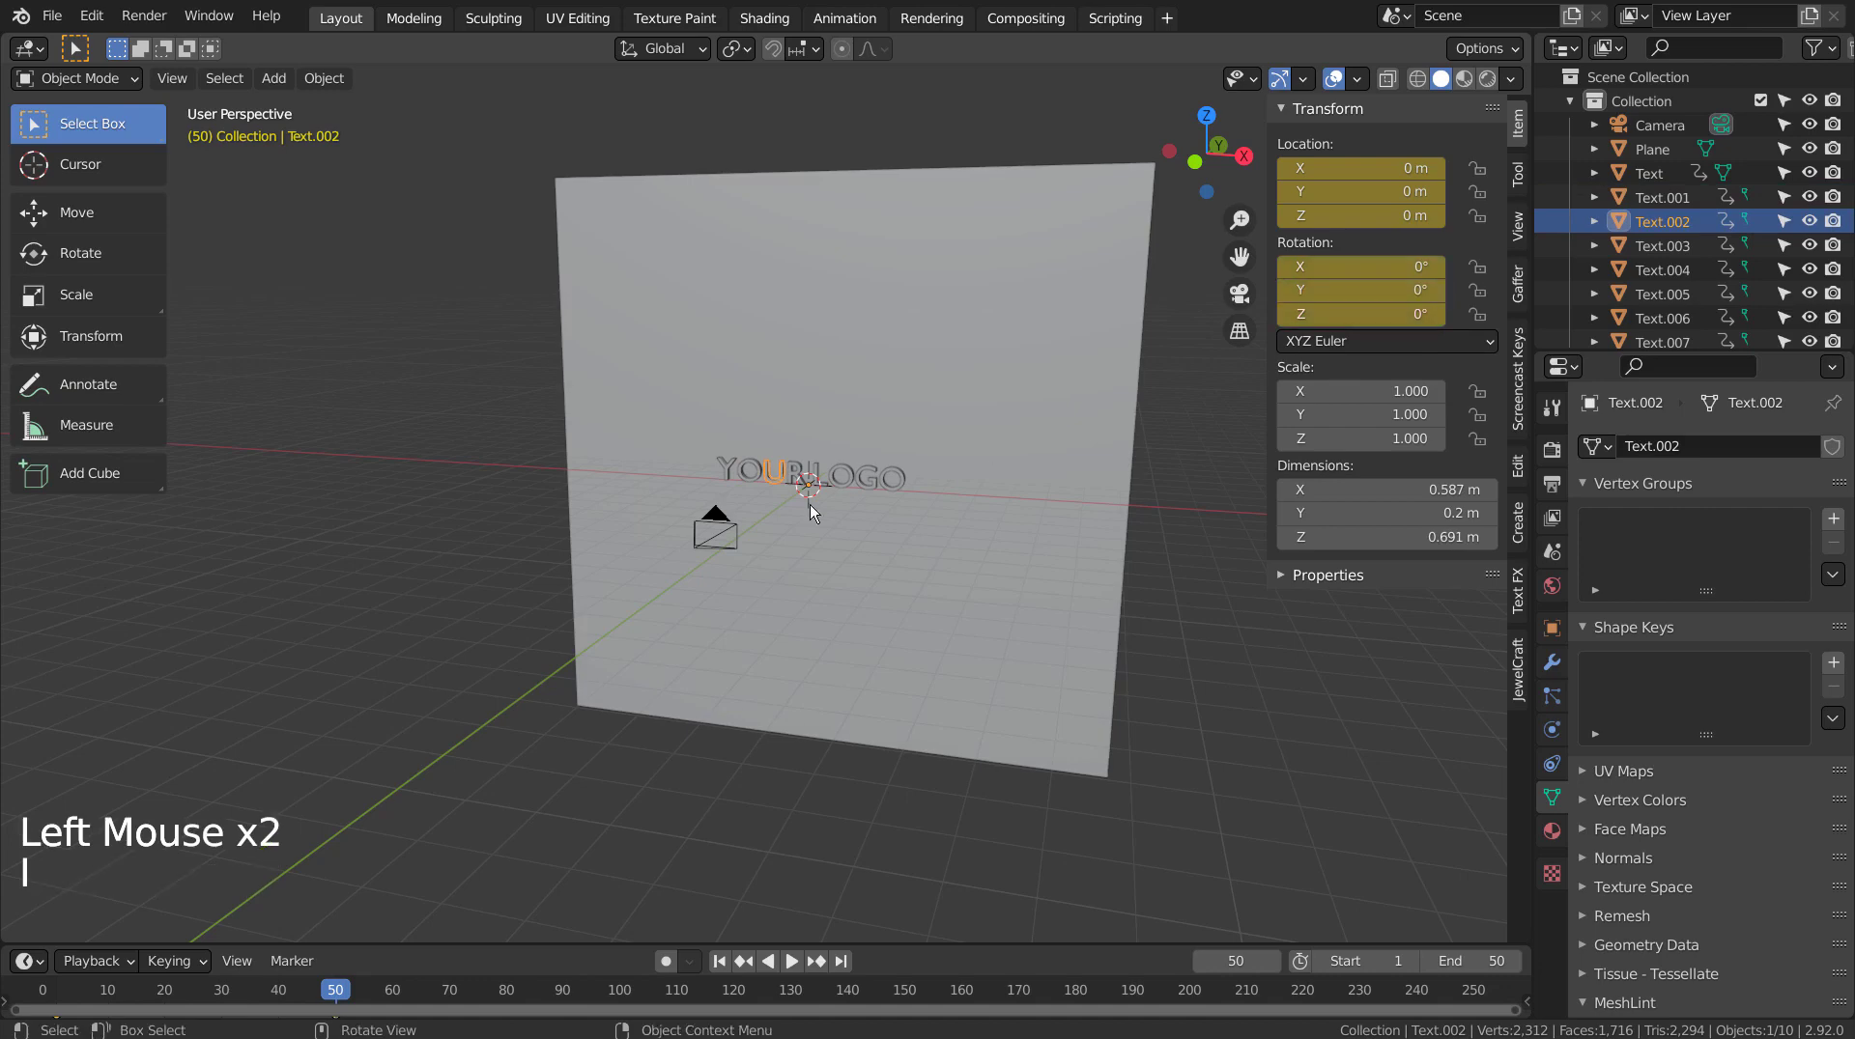
Keyframe the R letter's rotation at frame 0 and return to frame 50.
click(792, 477)
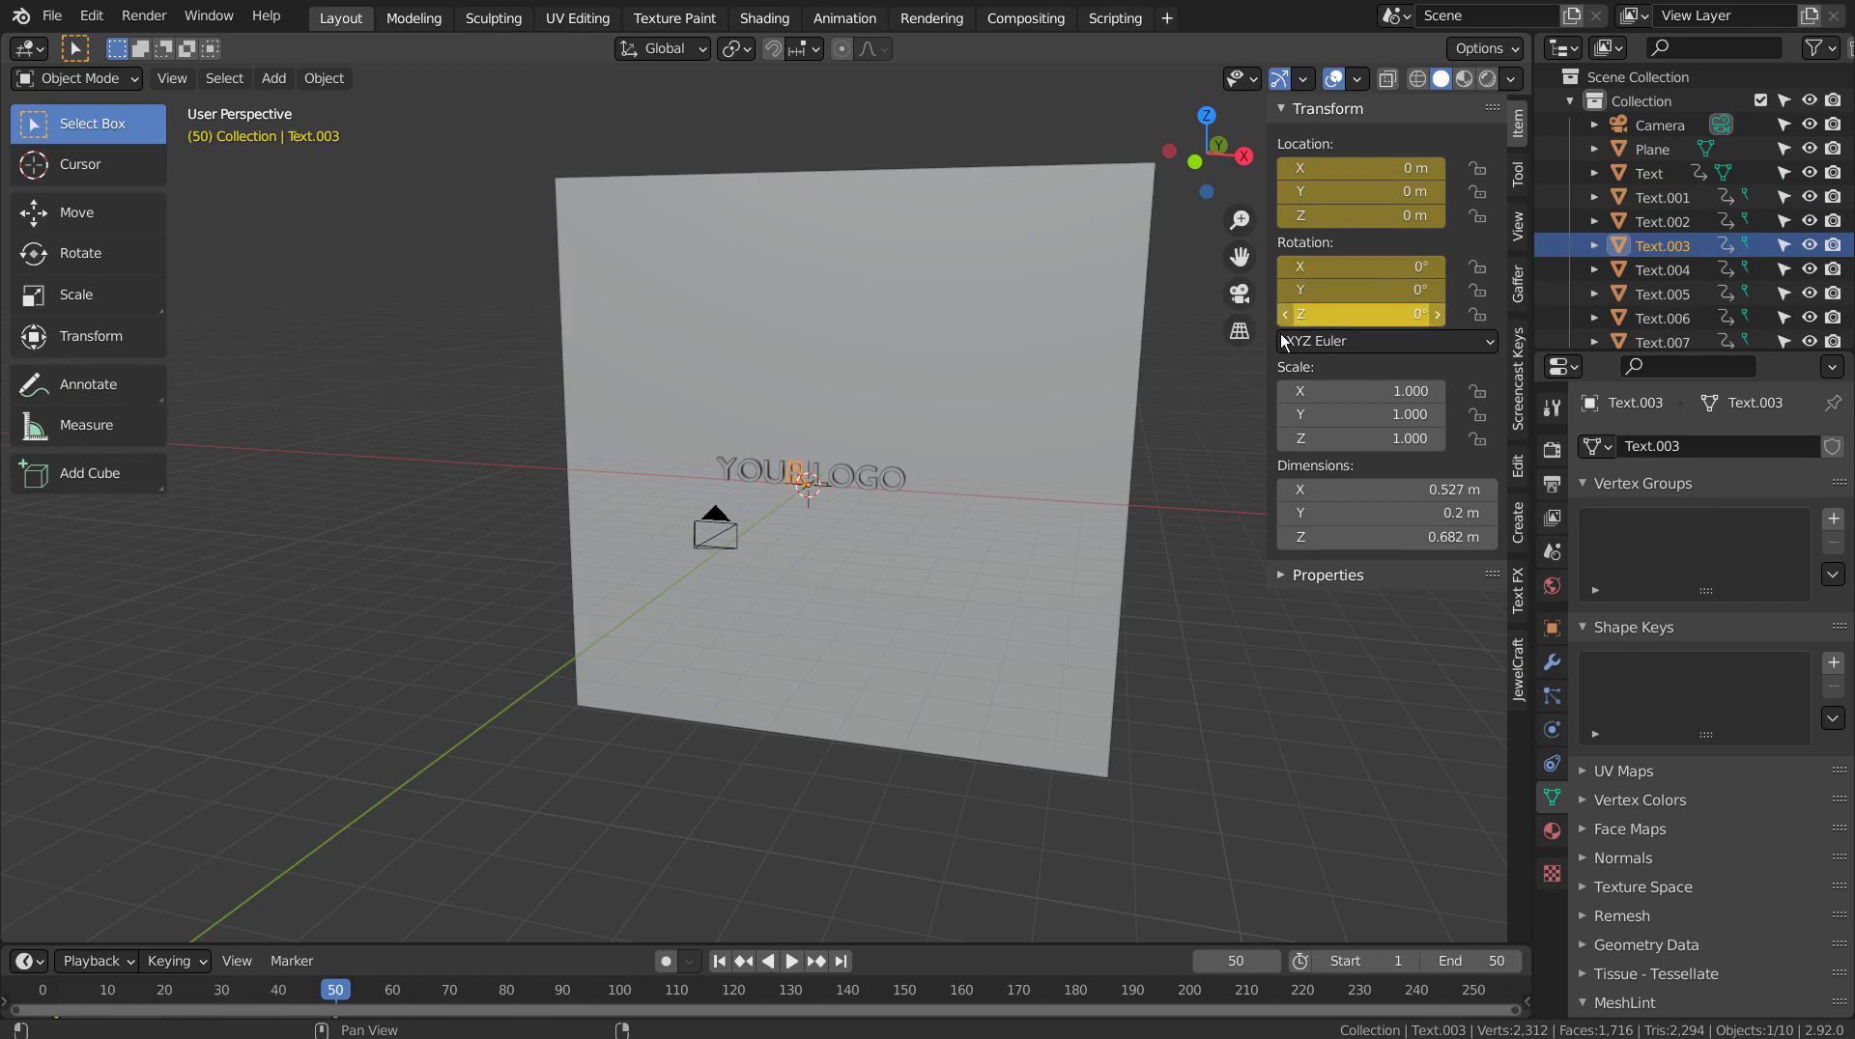
drag(198, 990, 46, 998)
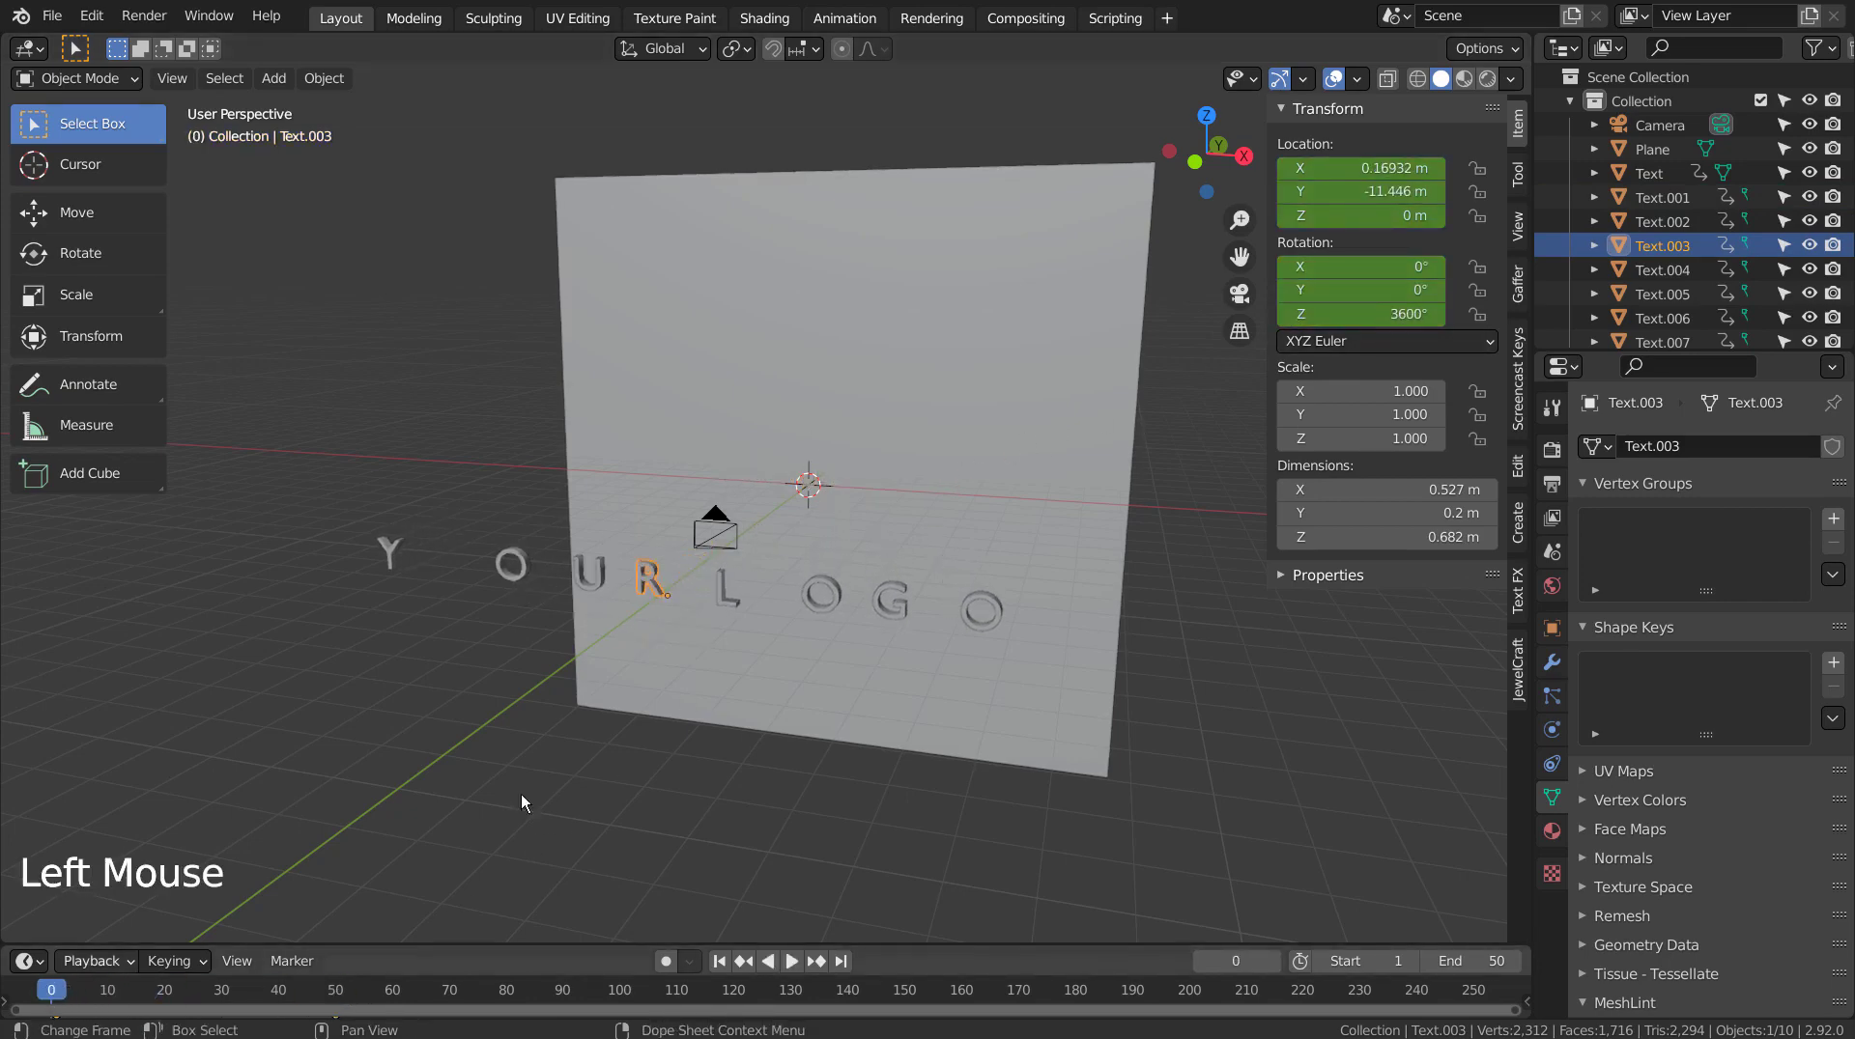
key(i)
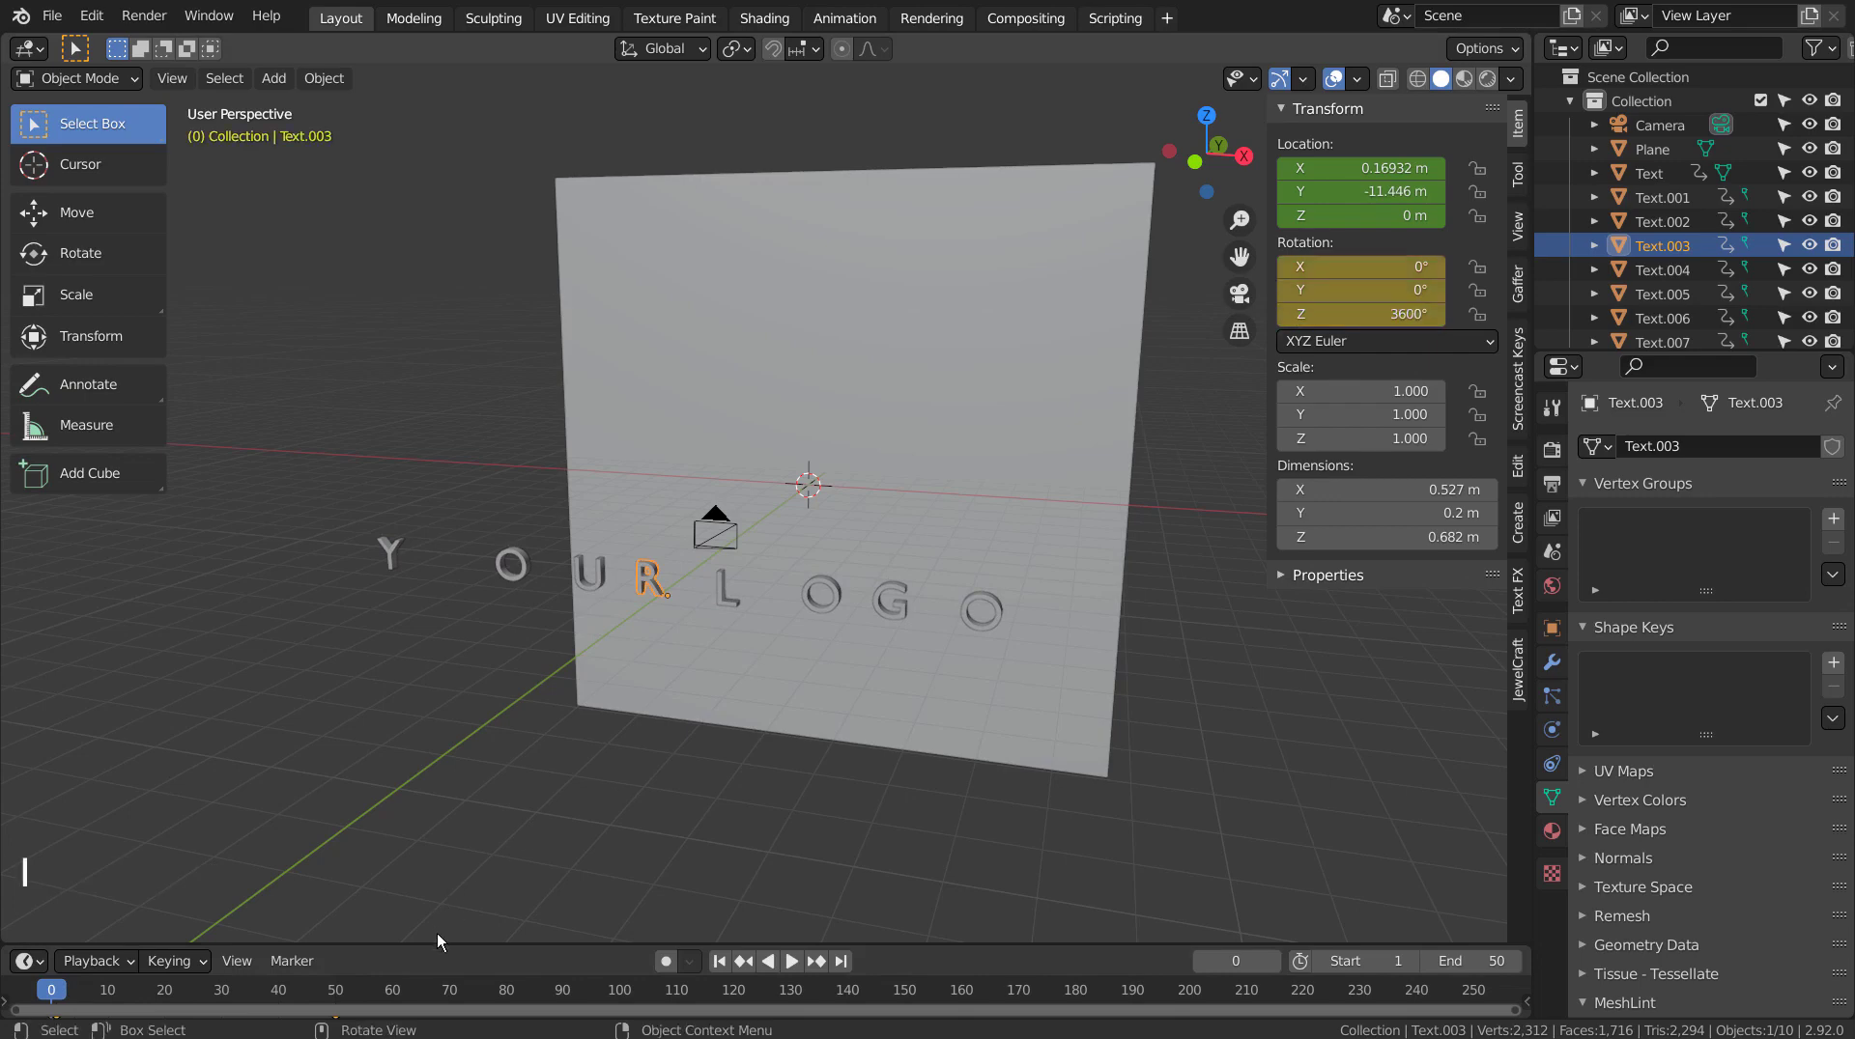
click(335, 990)
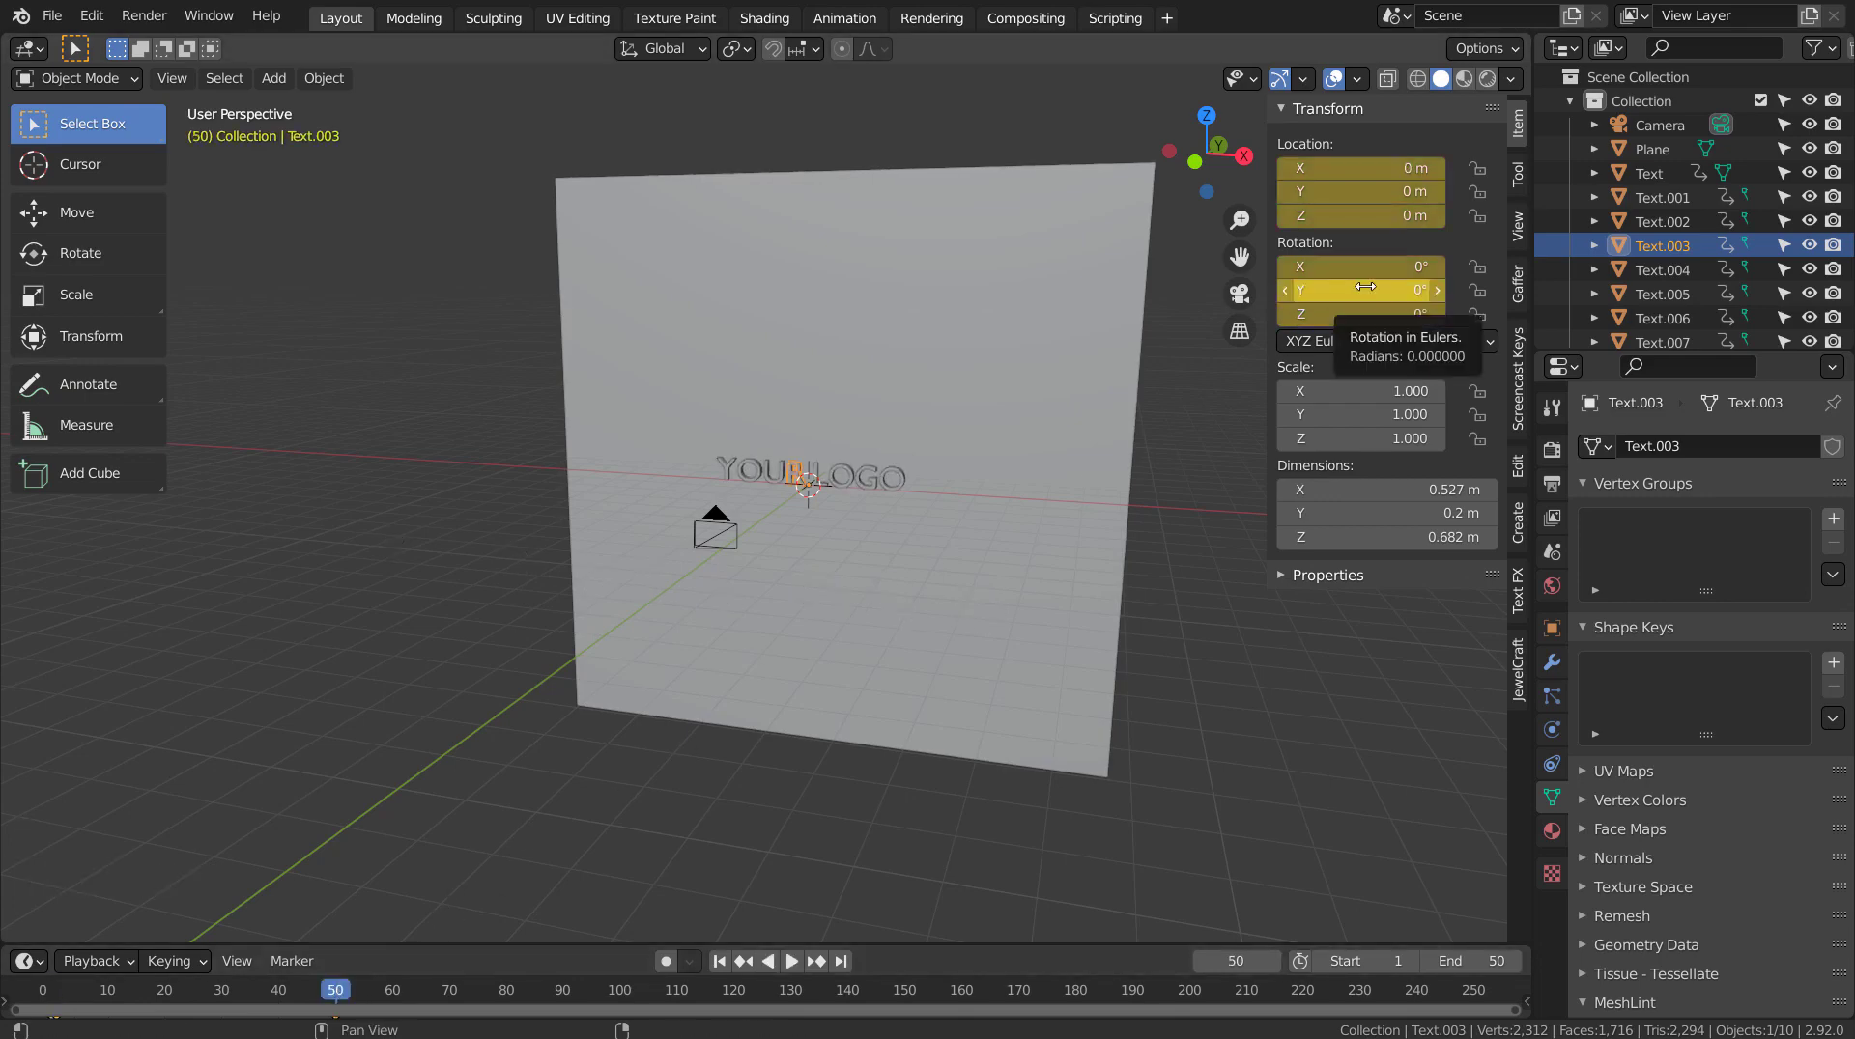
Play the animation from frame 1 to check the spinning of the YOUR letters, and rewind it.
click(720, 961)
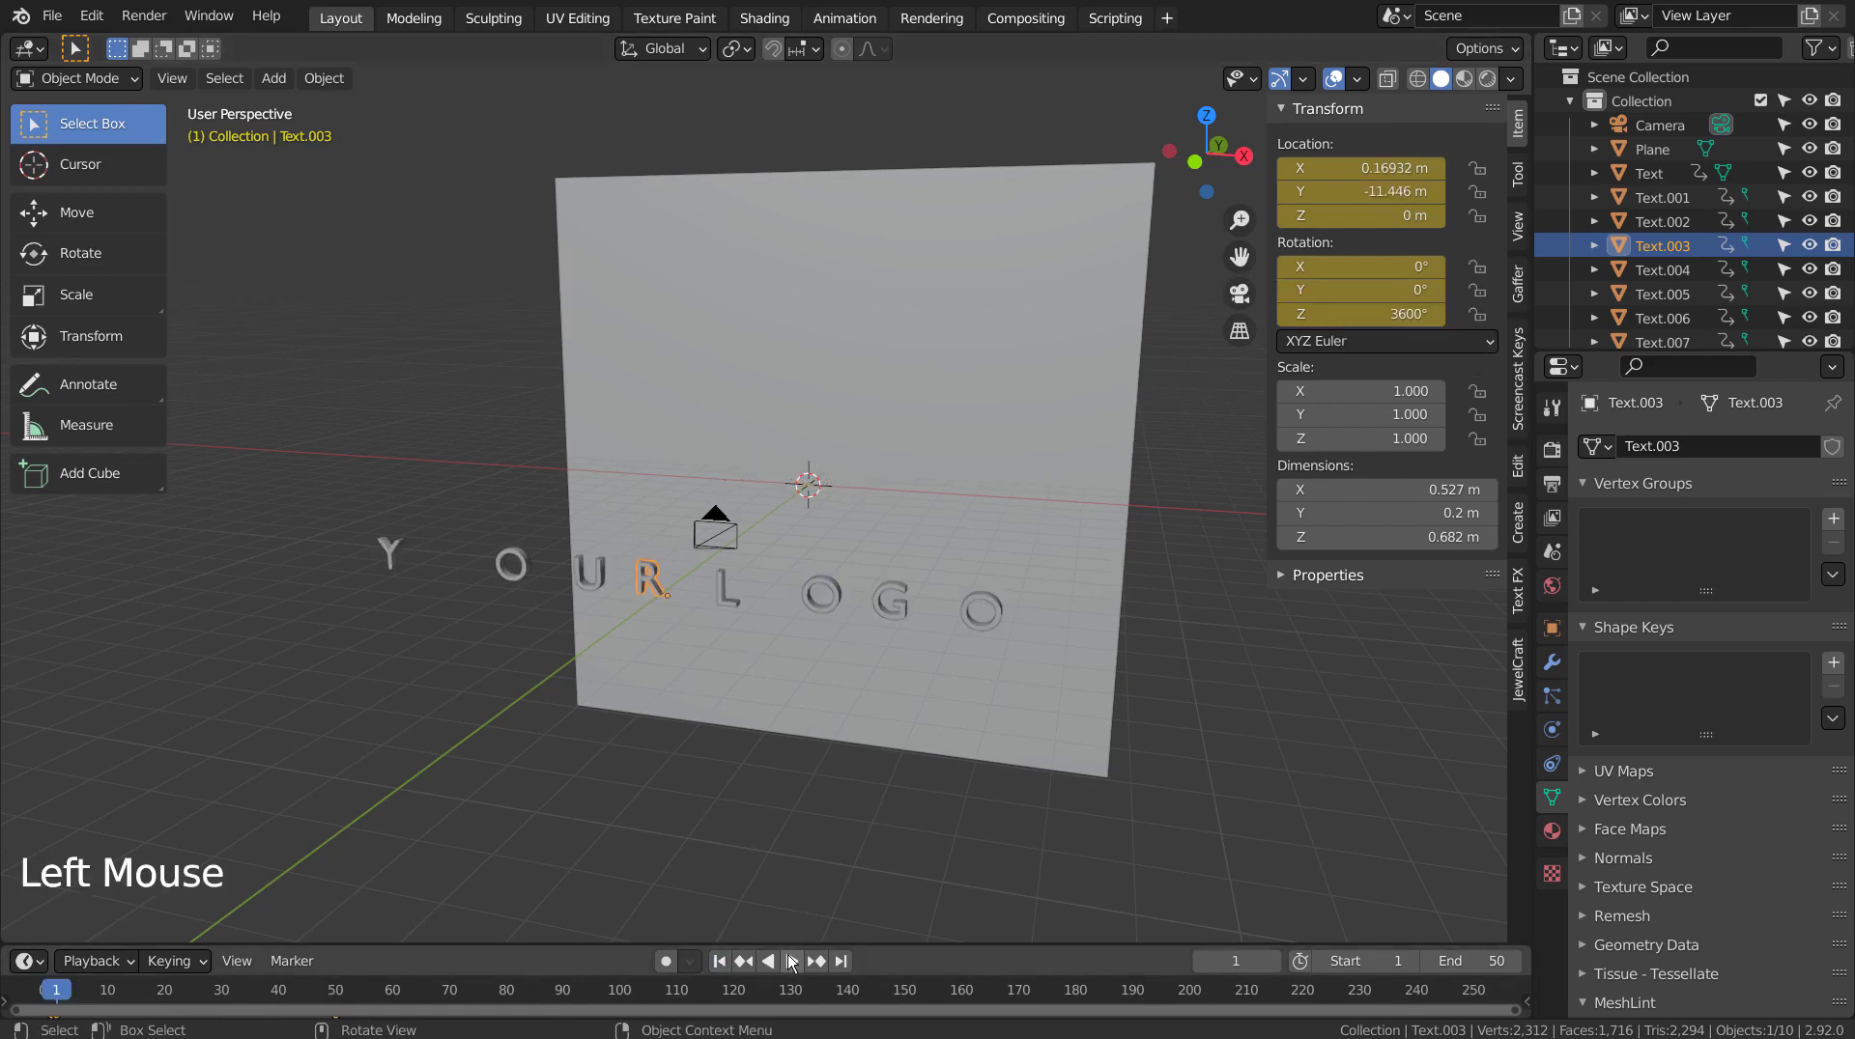
click(790, 961)
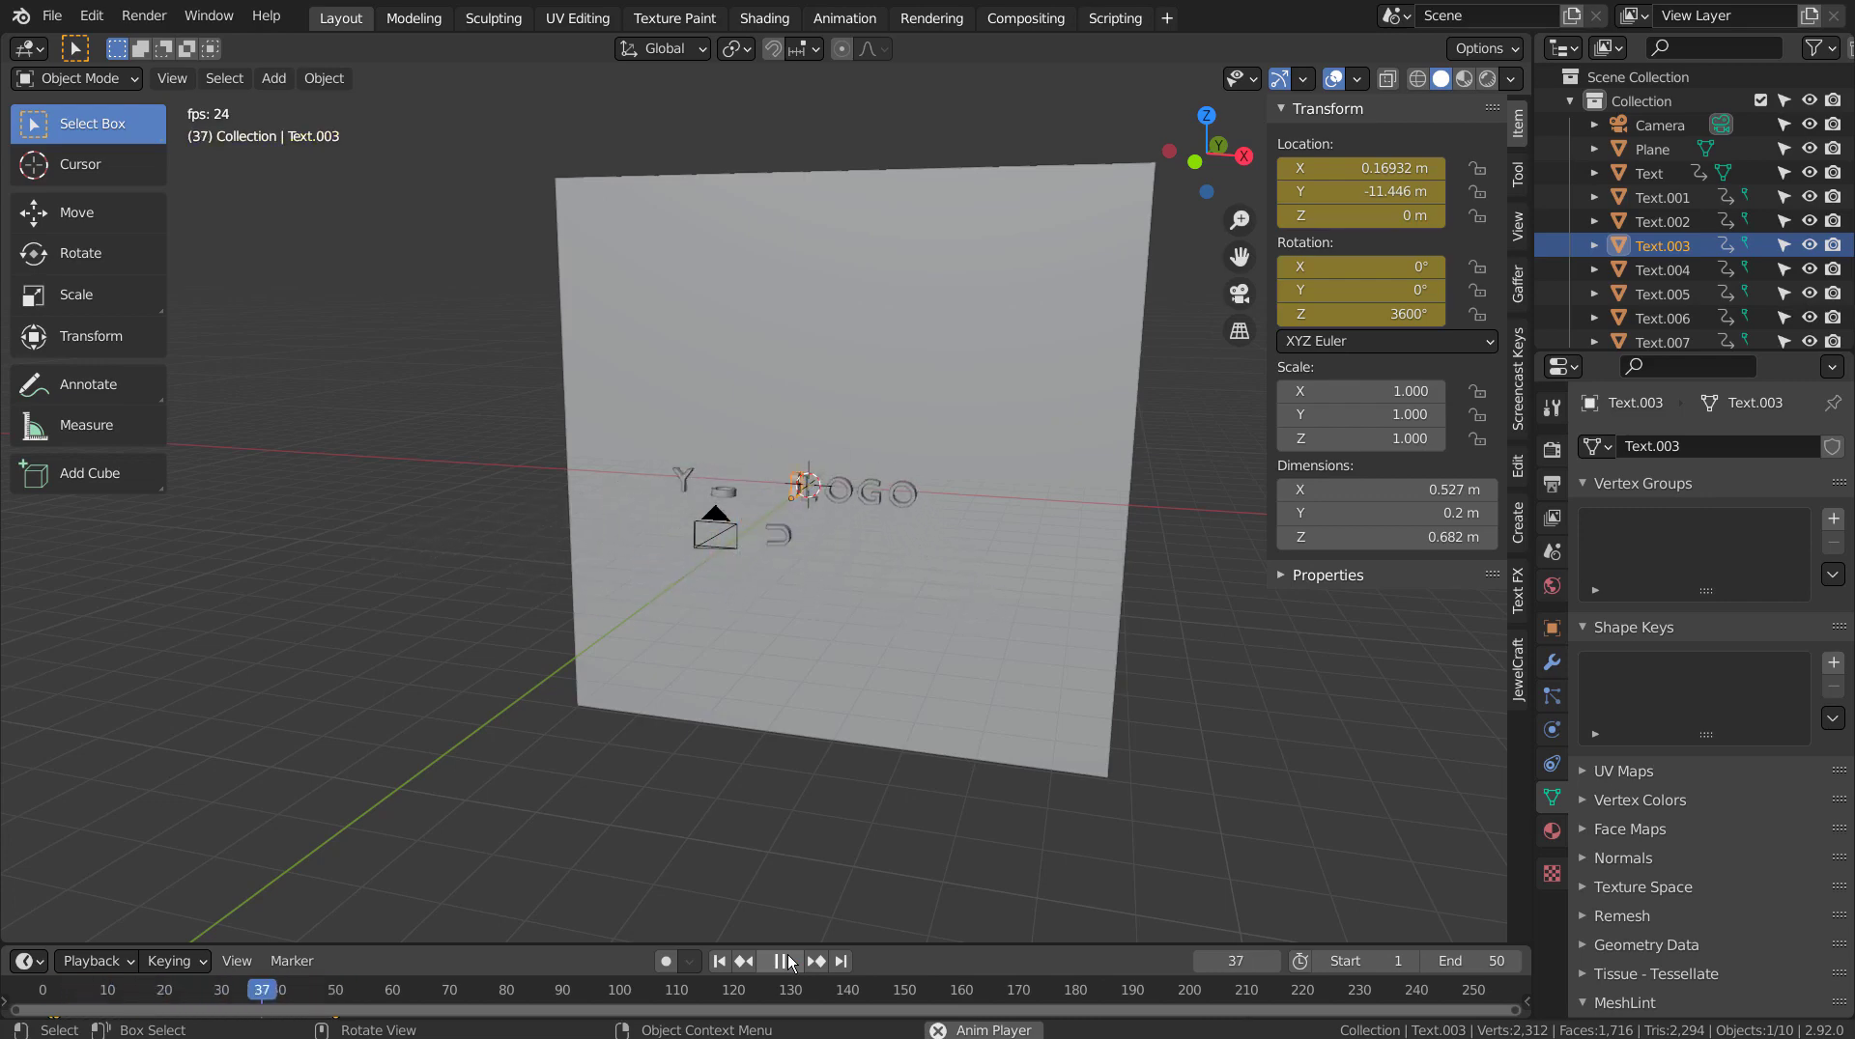
click(785, 962)
click(722, 963)
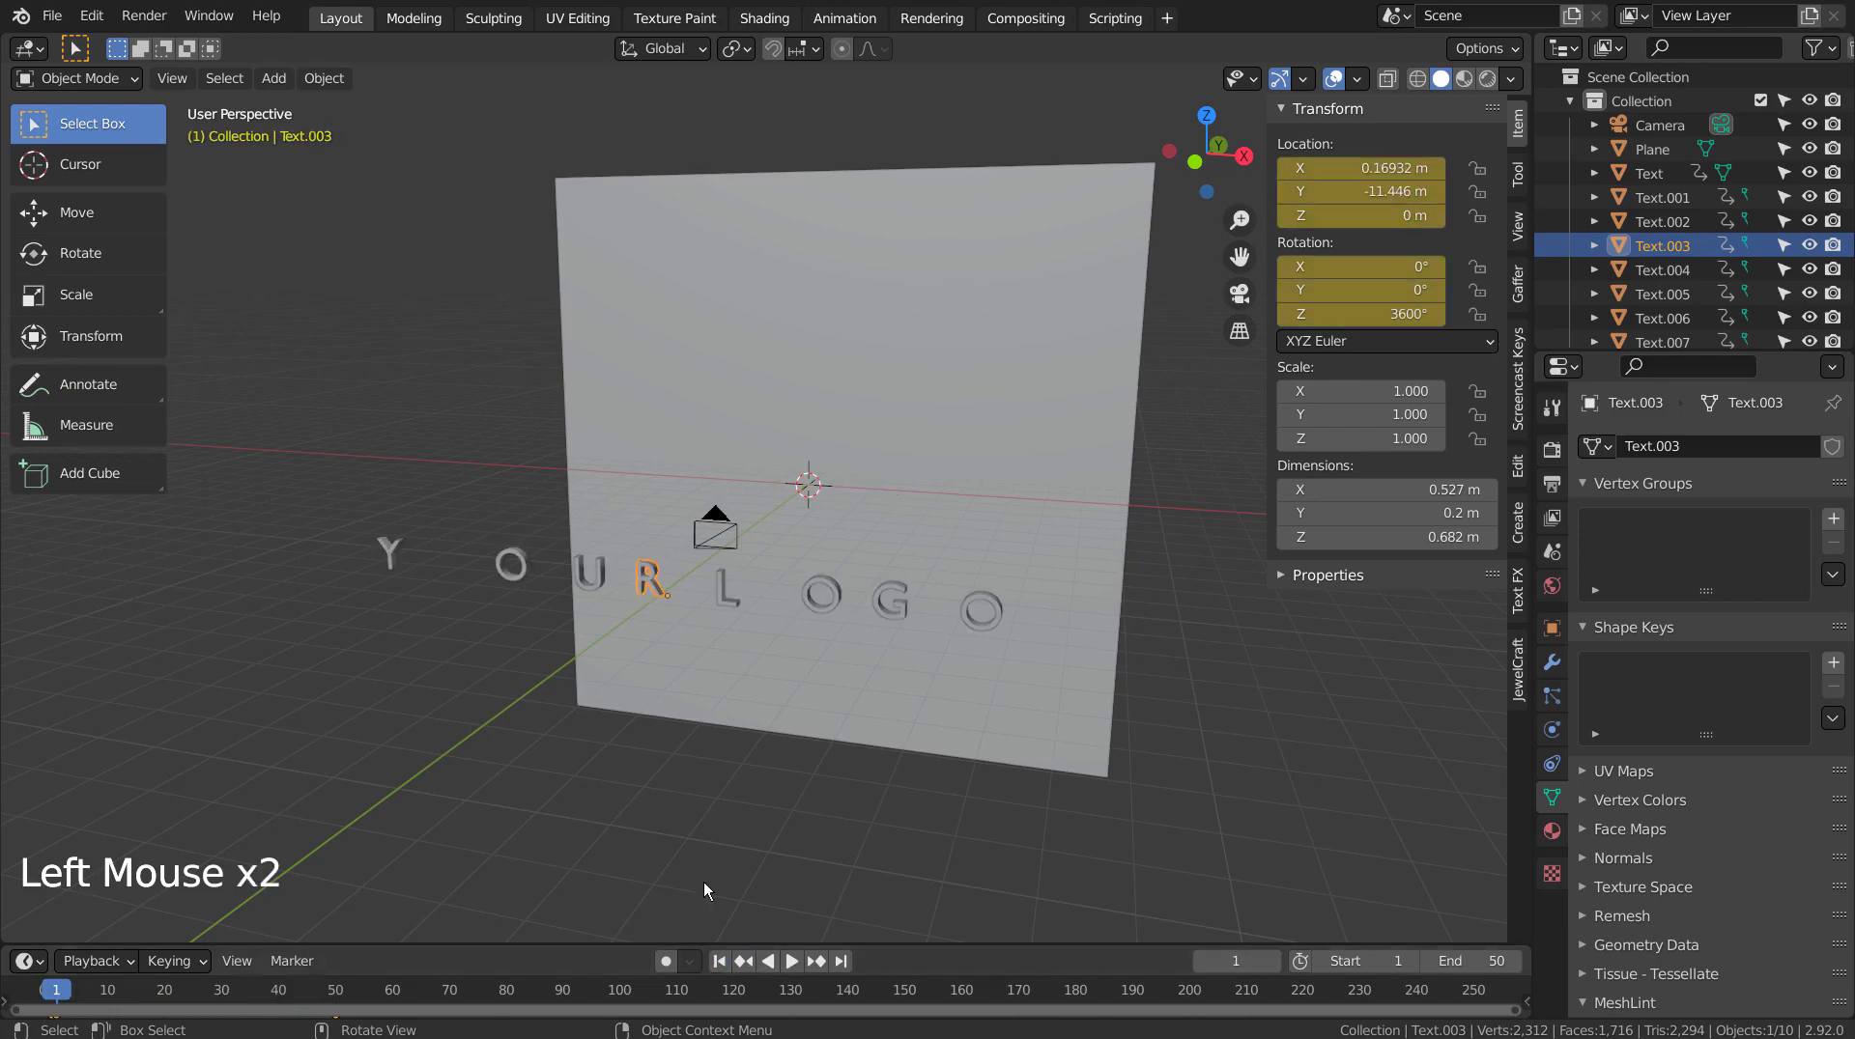
Set the Y letter's Z rotation to 0° at frame 50 and keyframe its rotation.
click(389, 553)
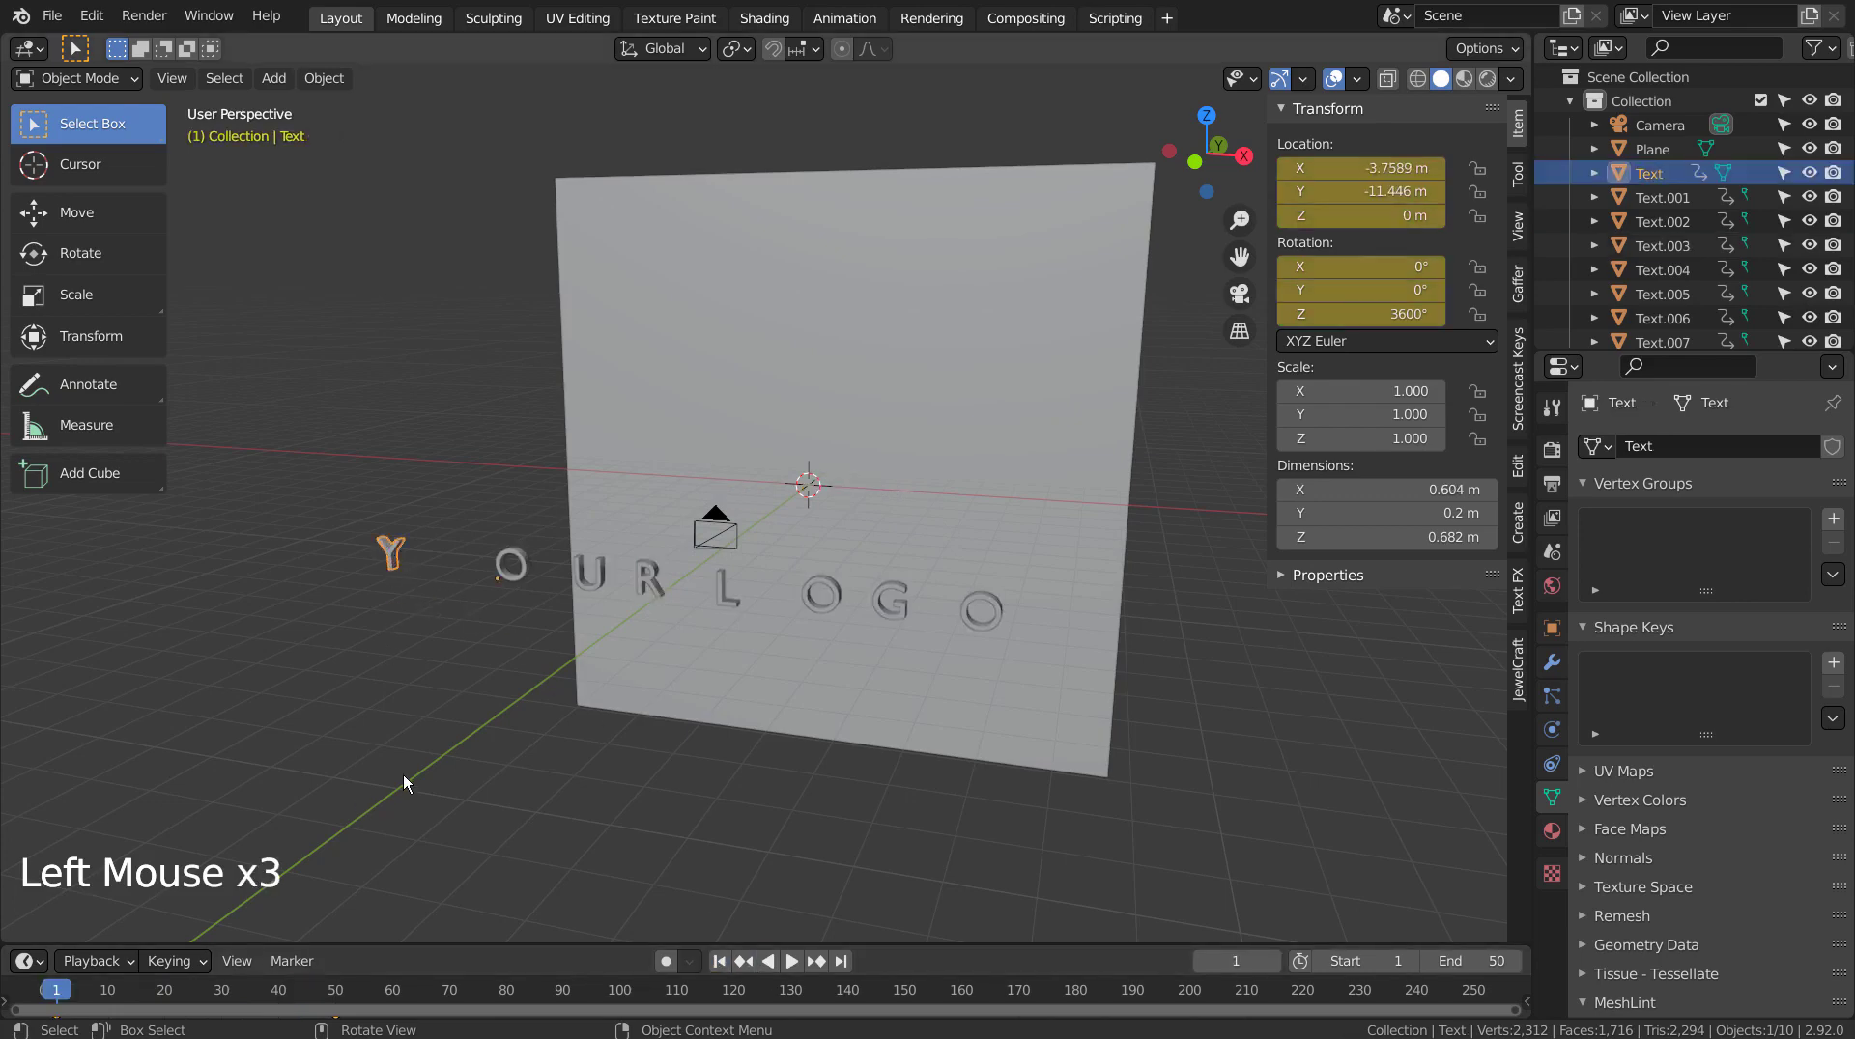
click(338, 991)
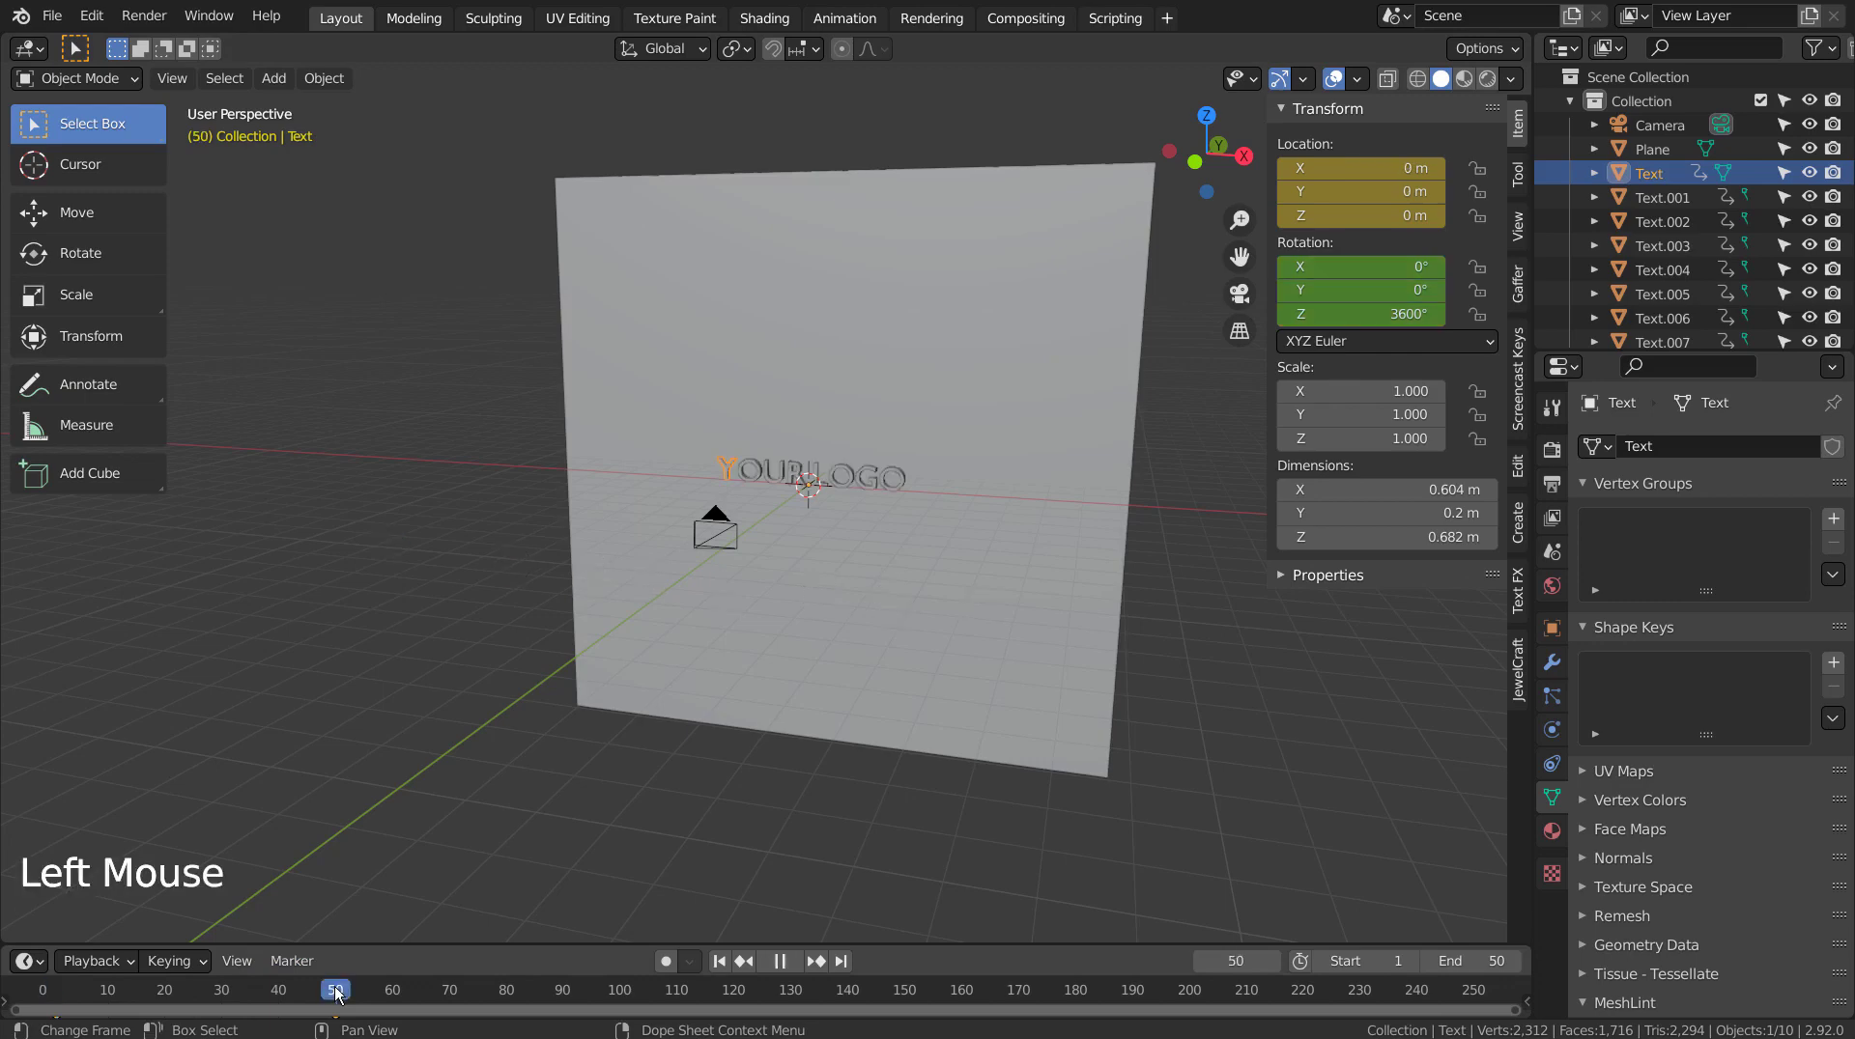
double_click(1319, 314)
text(0)
key(Return)
key(i)
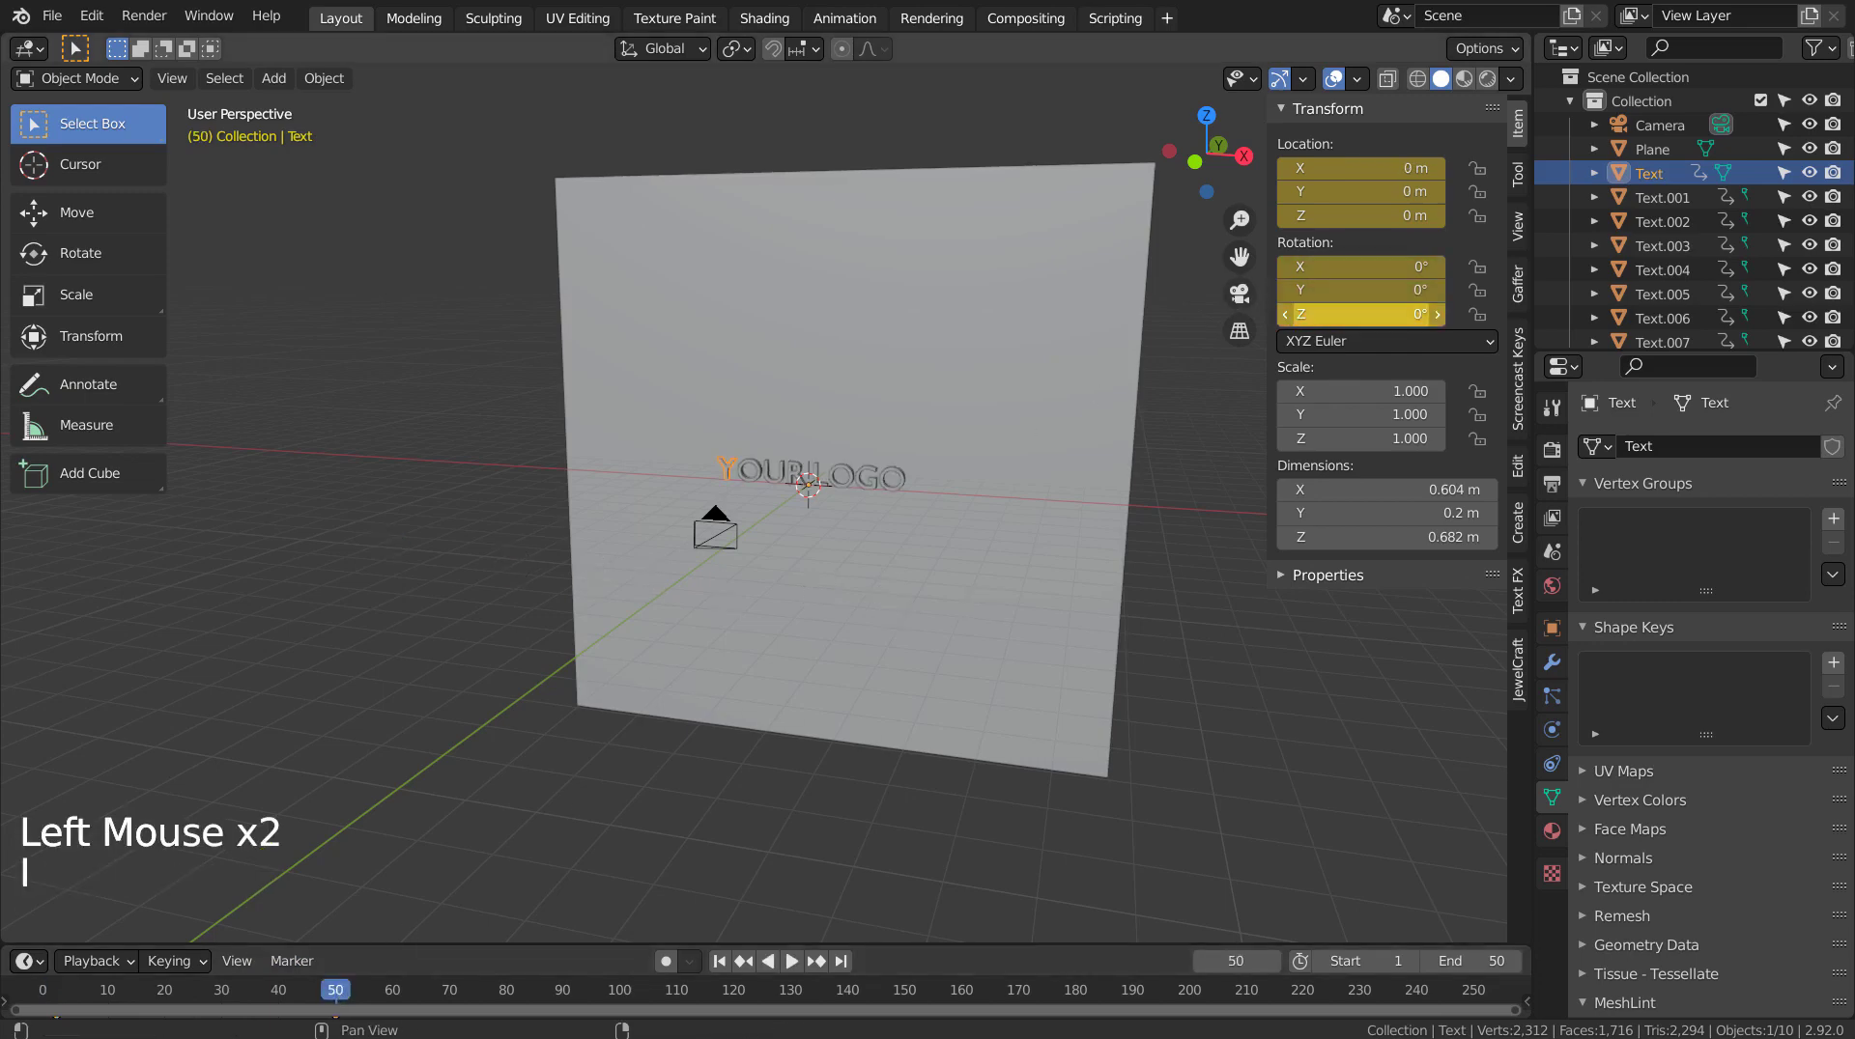
Replay the animation from frame 1 to check the Y letter's spin, and return to the first frame.
click(773, 960)
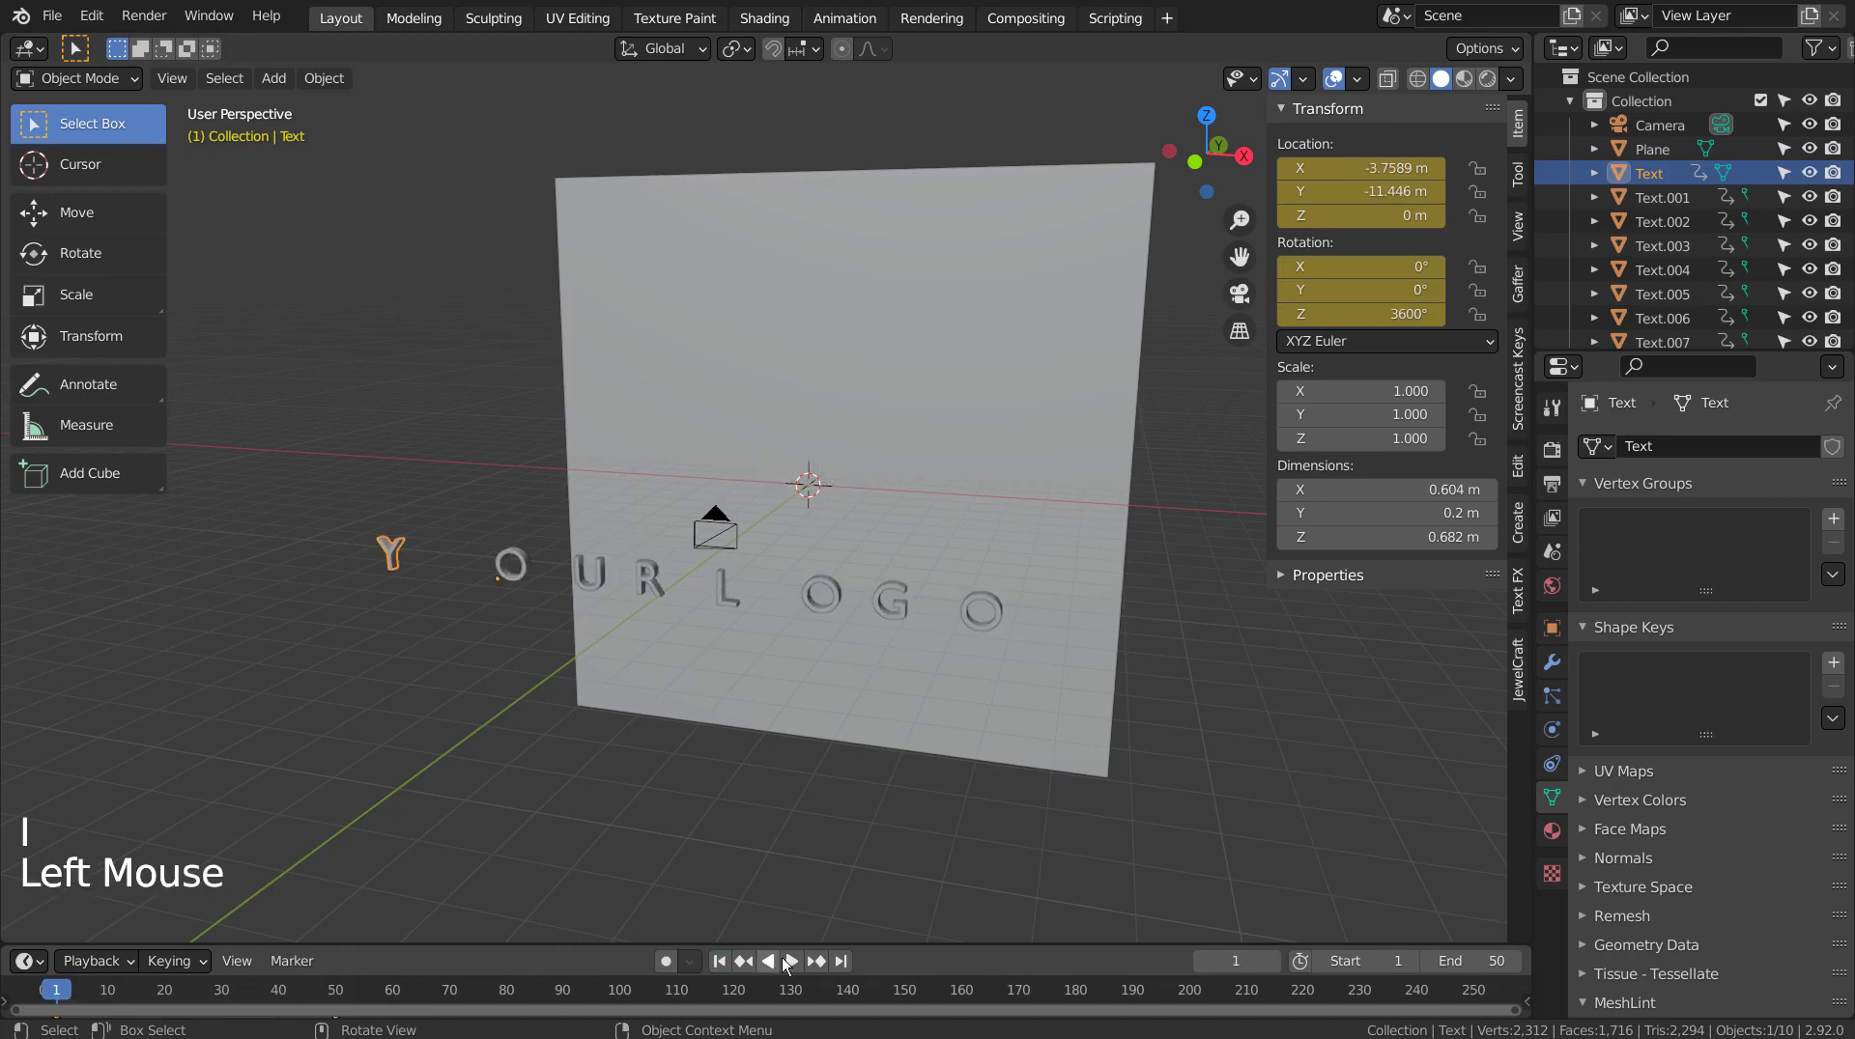
click(790, 961)
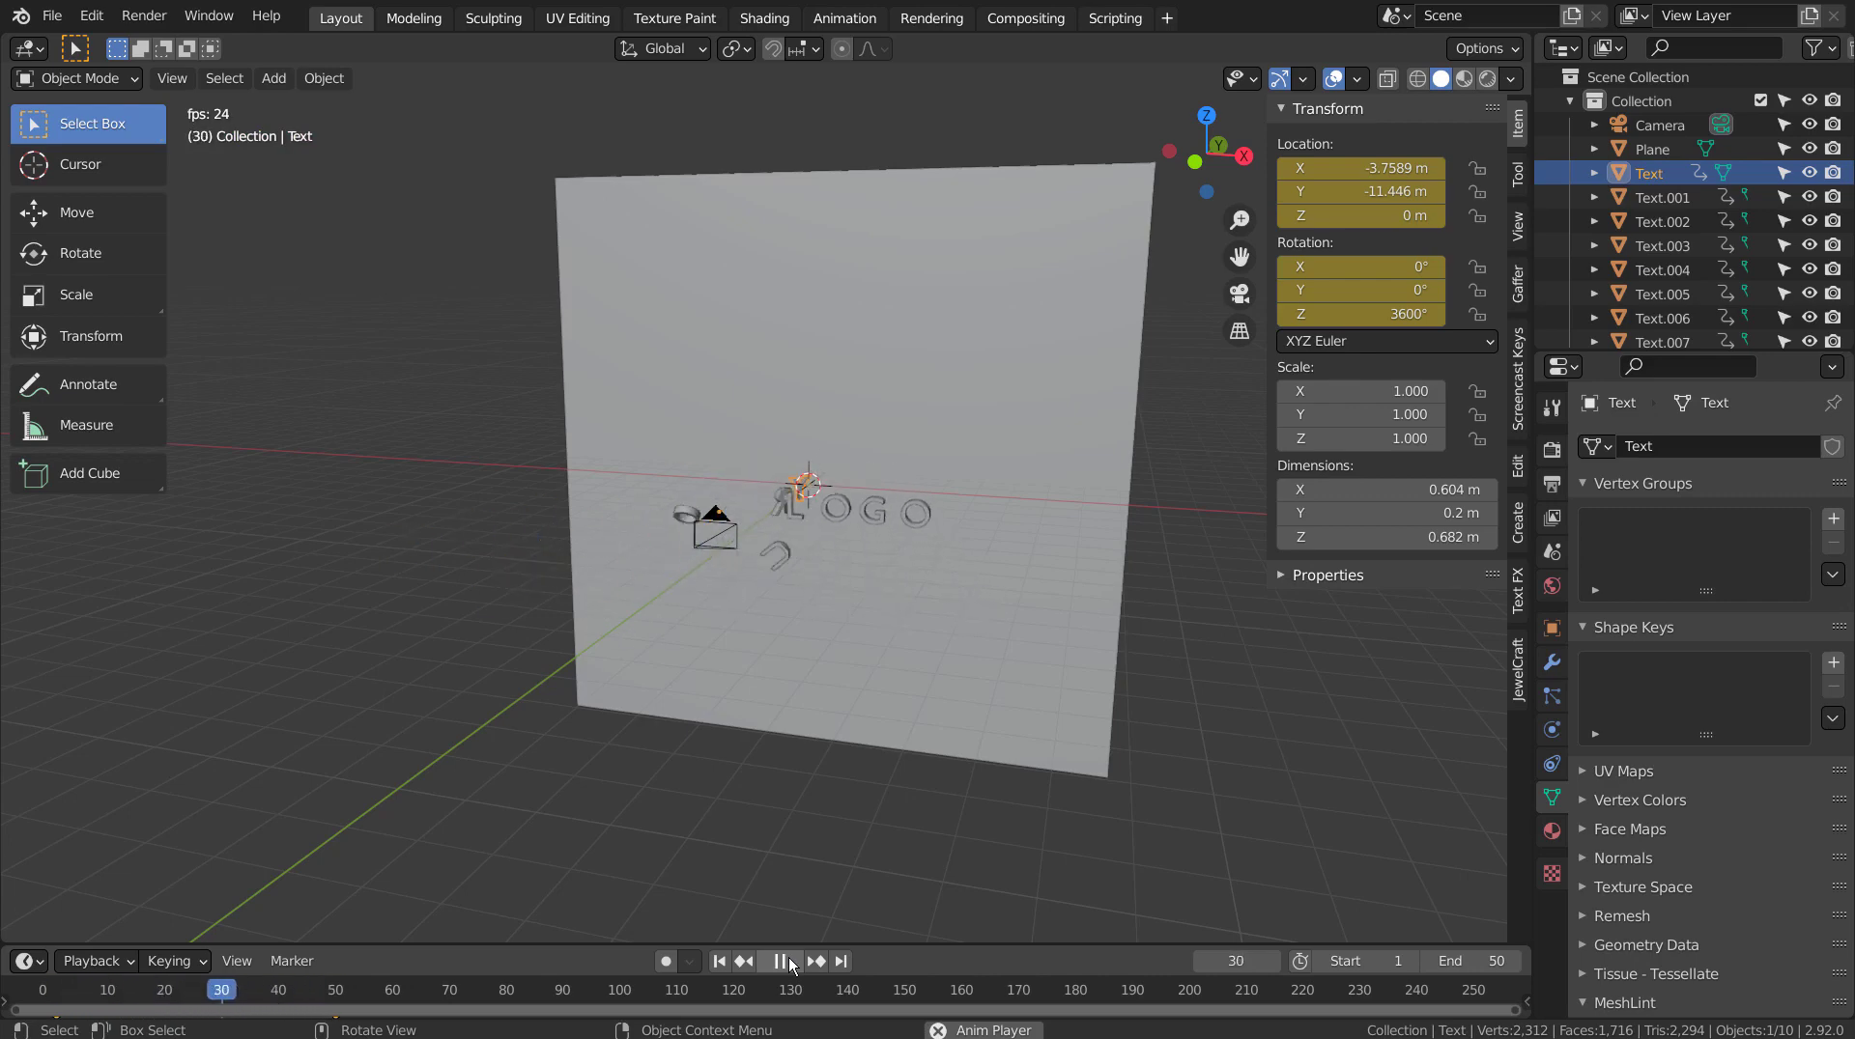
click(789, 961)
double_click(727, 962)
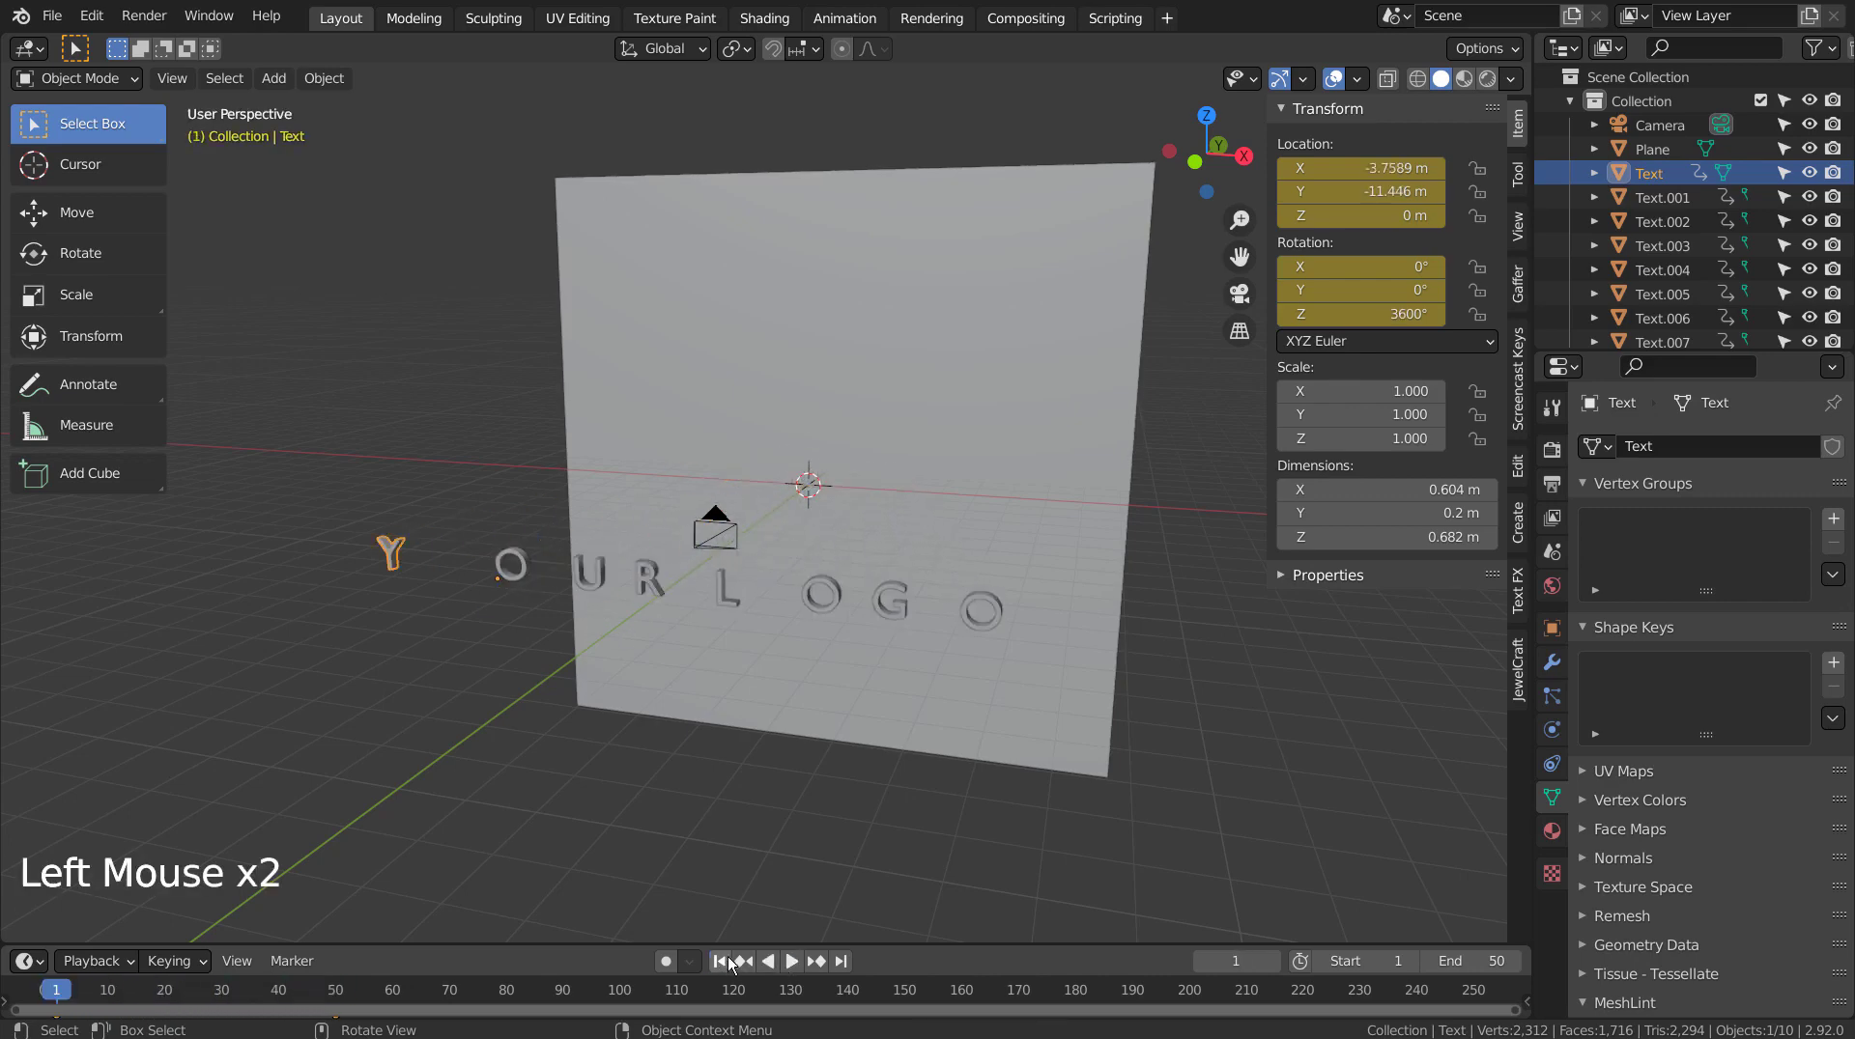
Play the animation through the camera view, rewind it to frame 1 and return to an angled overview of the letters.
key(KP_0)
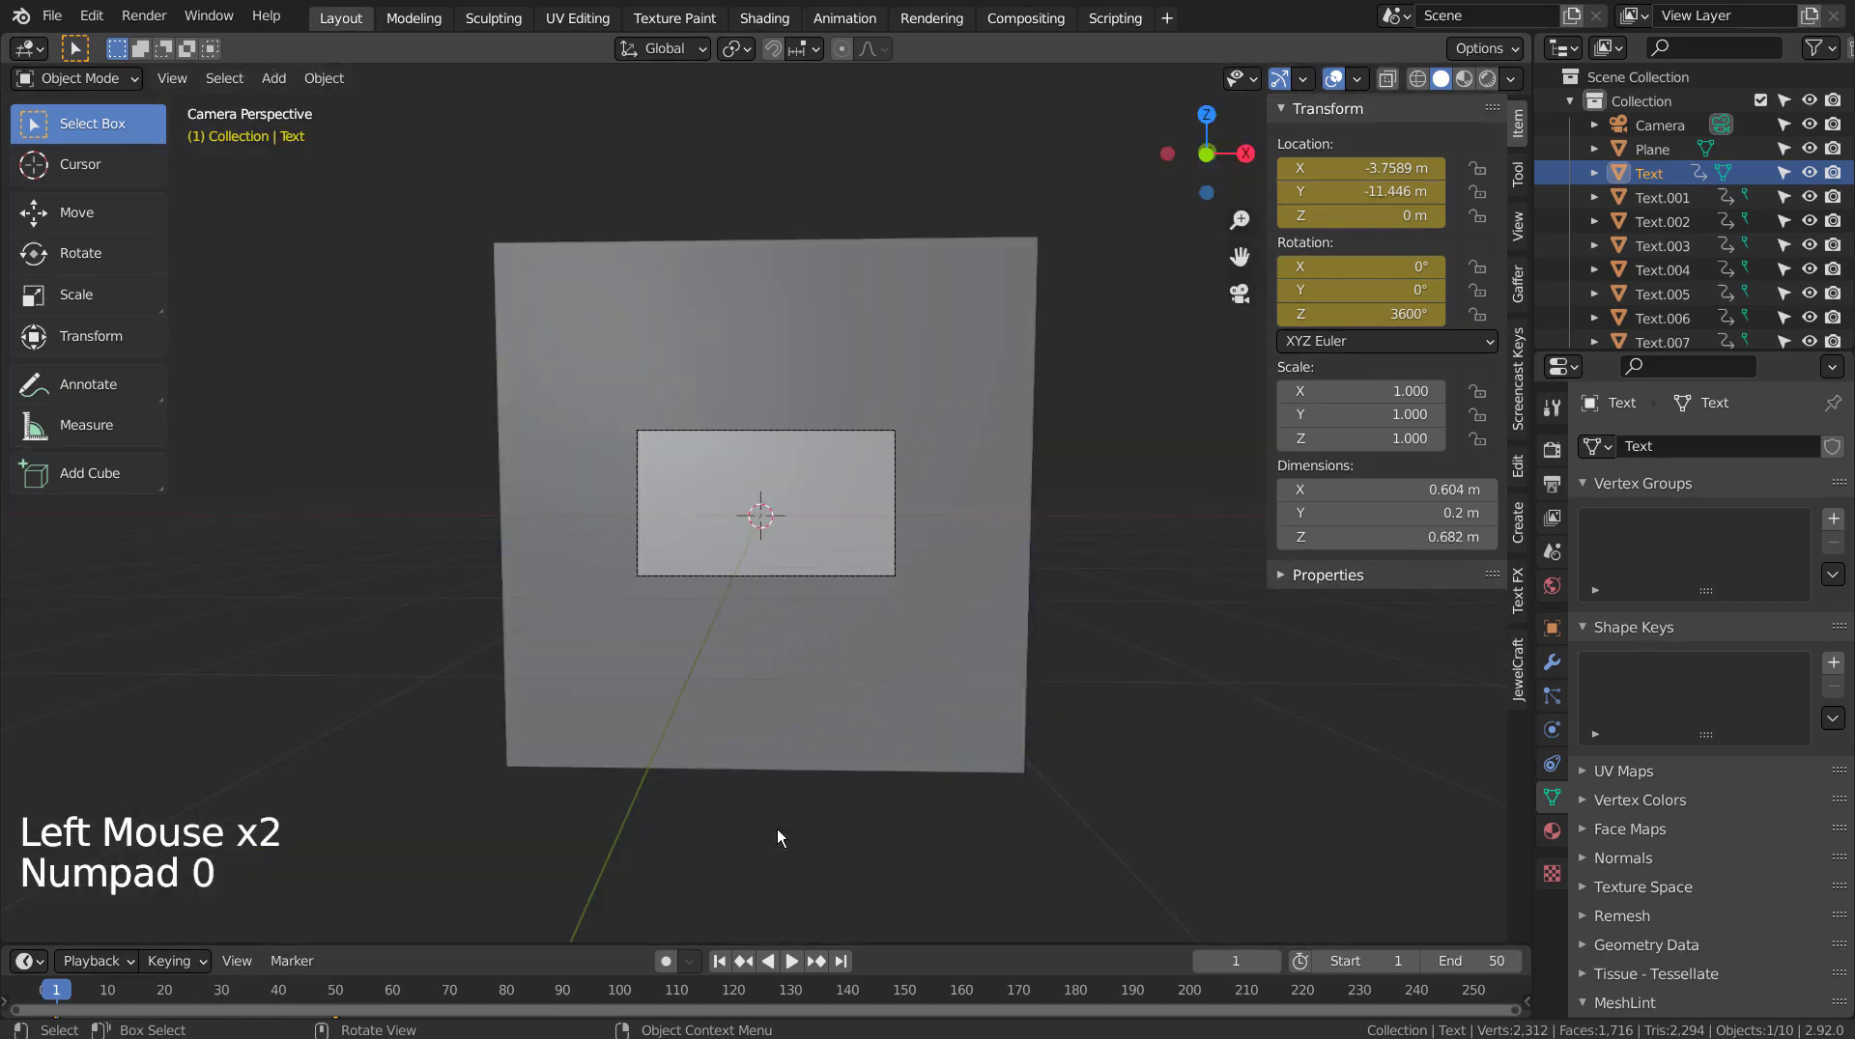
scroll(792, 826, up, 1)
scroll(809, 823, up, 7)
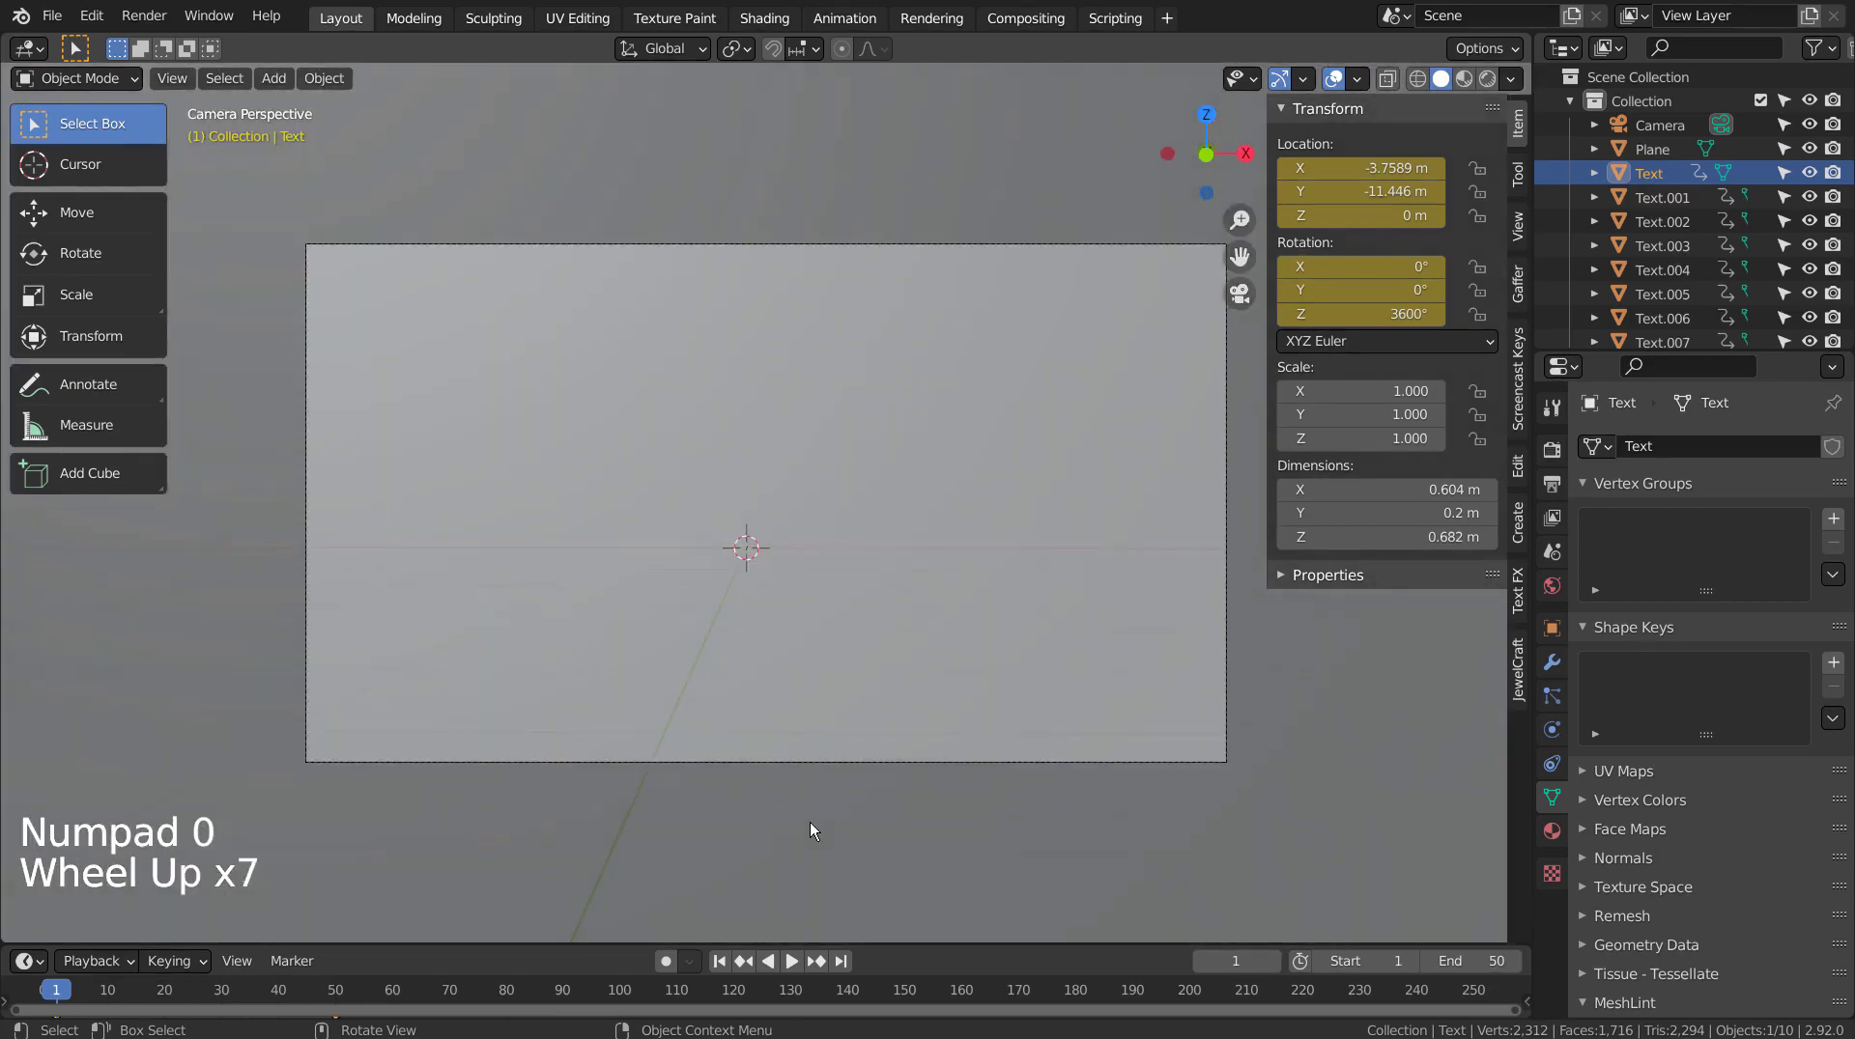
click(791, 970)
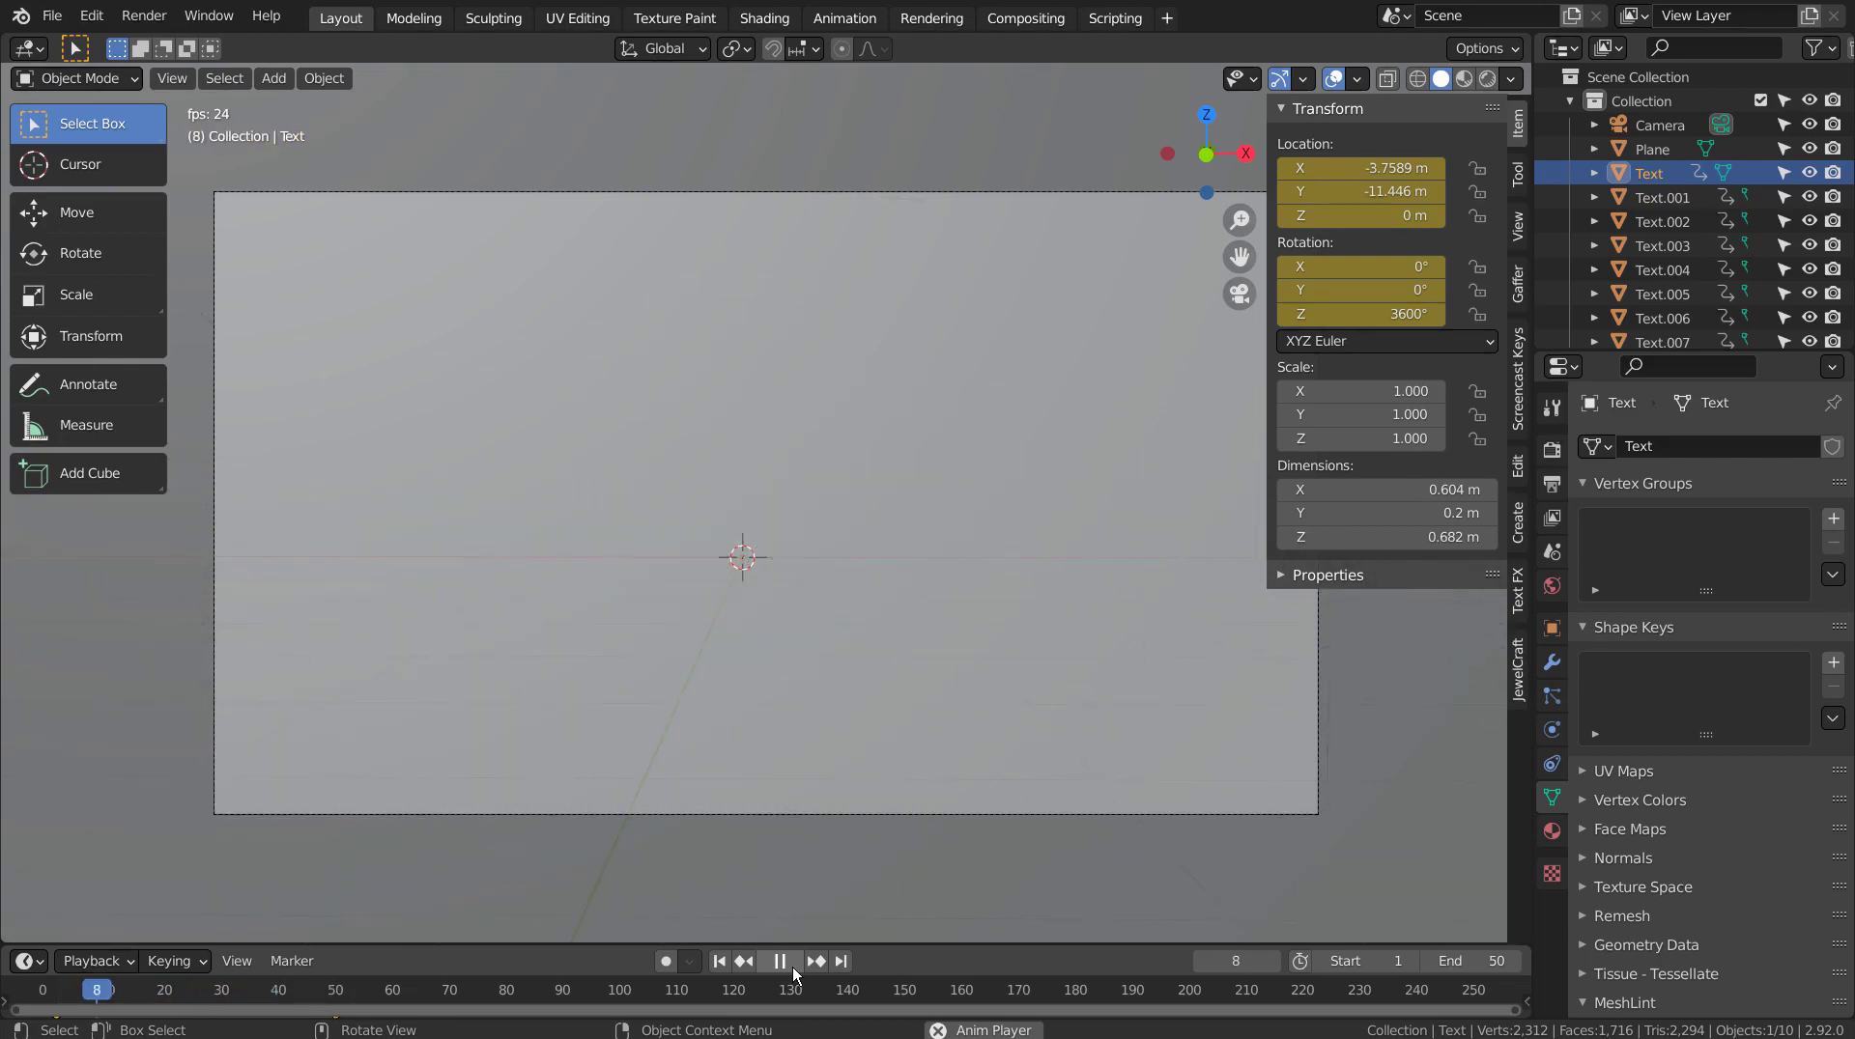
click(719, 961)
click(719, 961)
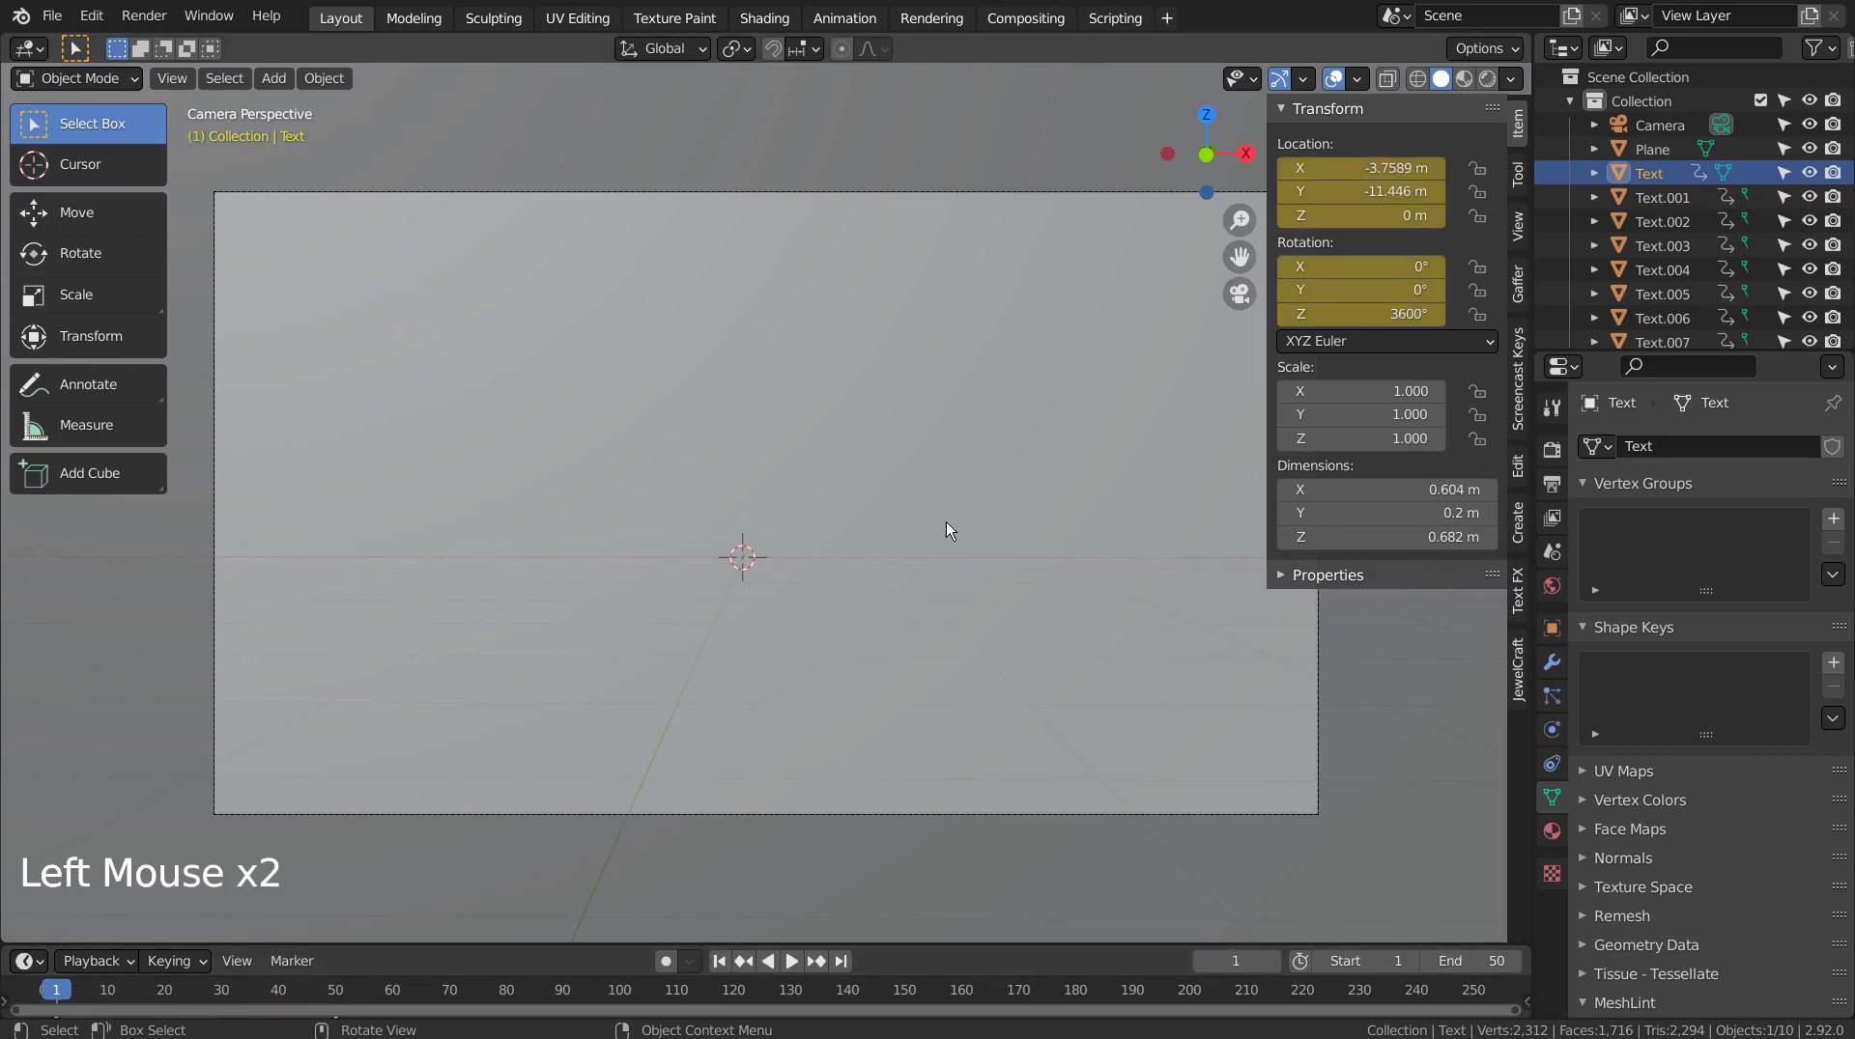
scroll(987, 529, down, 12)
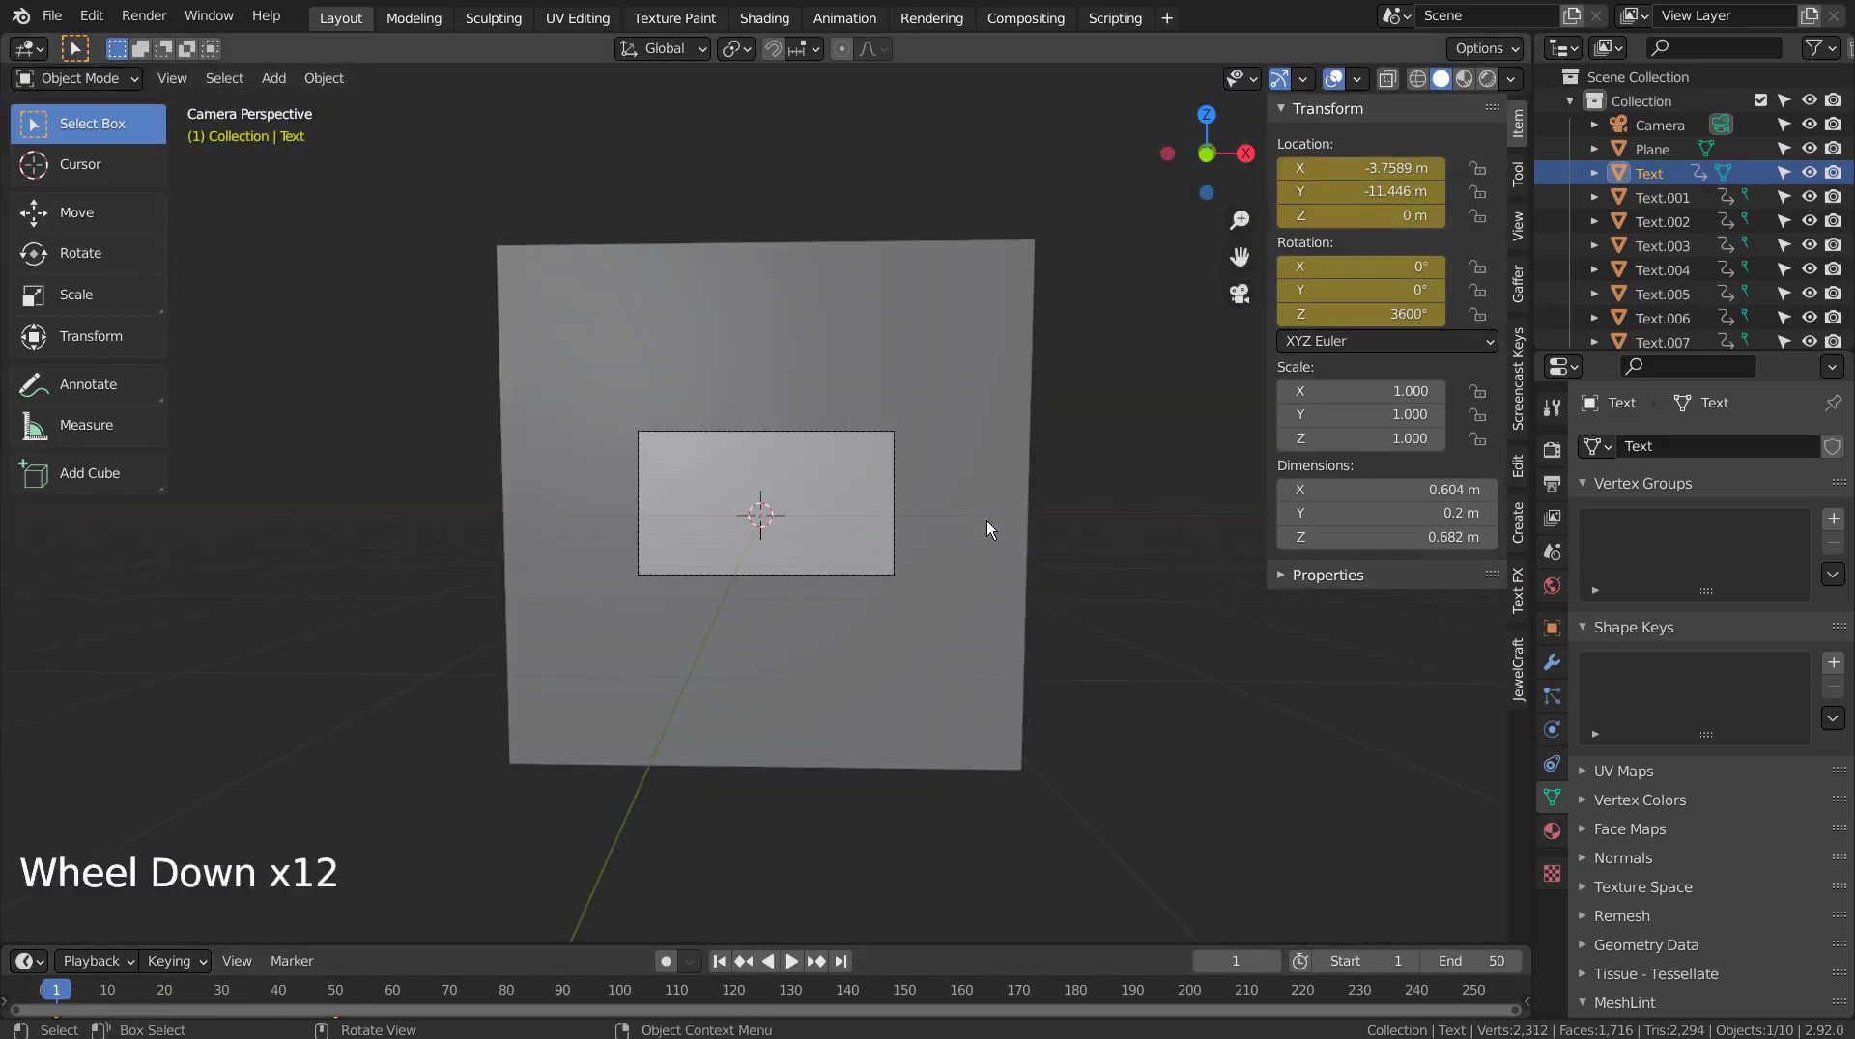
middle_drag(987, 520, 906, 578)
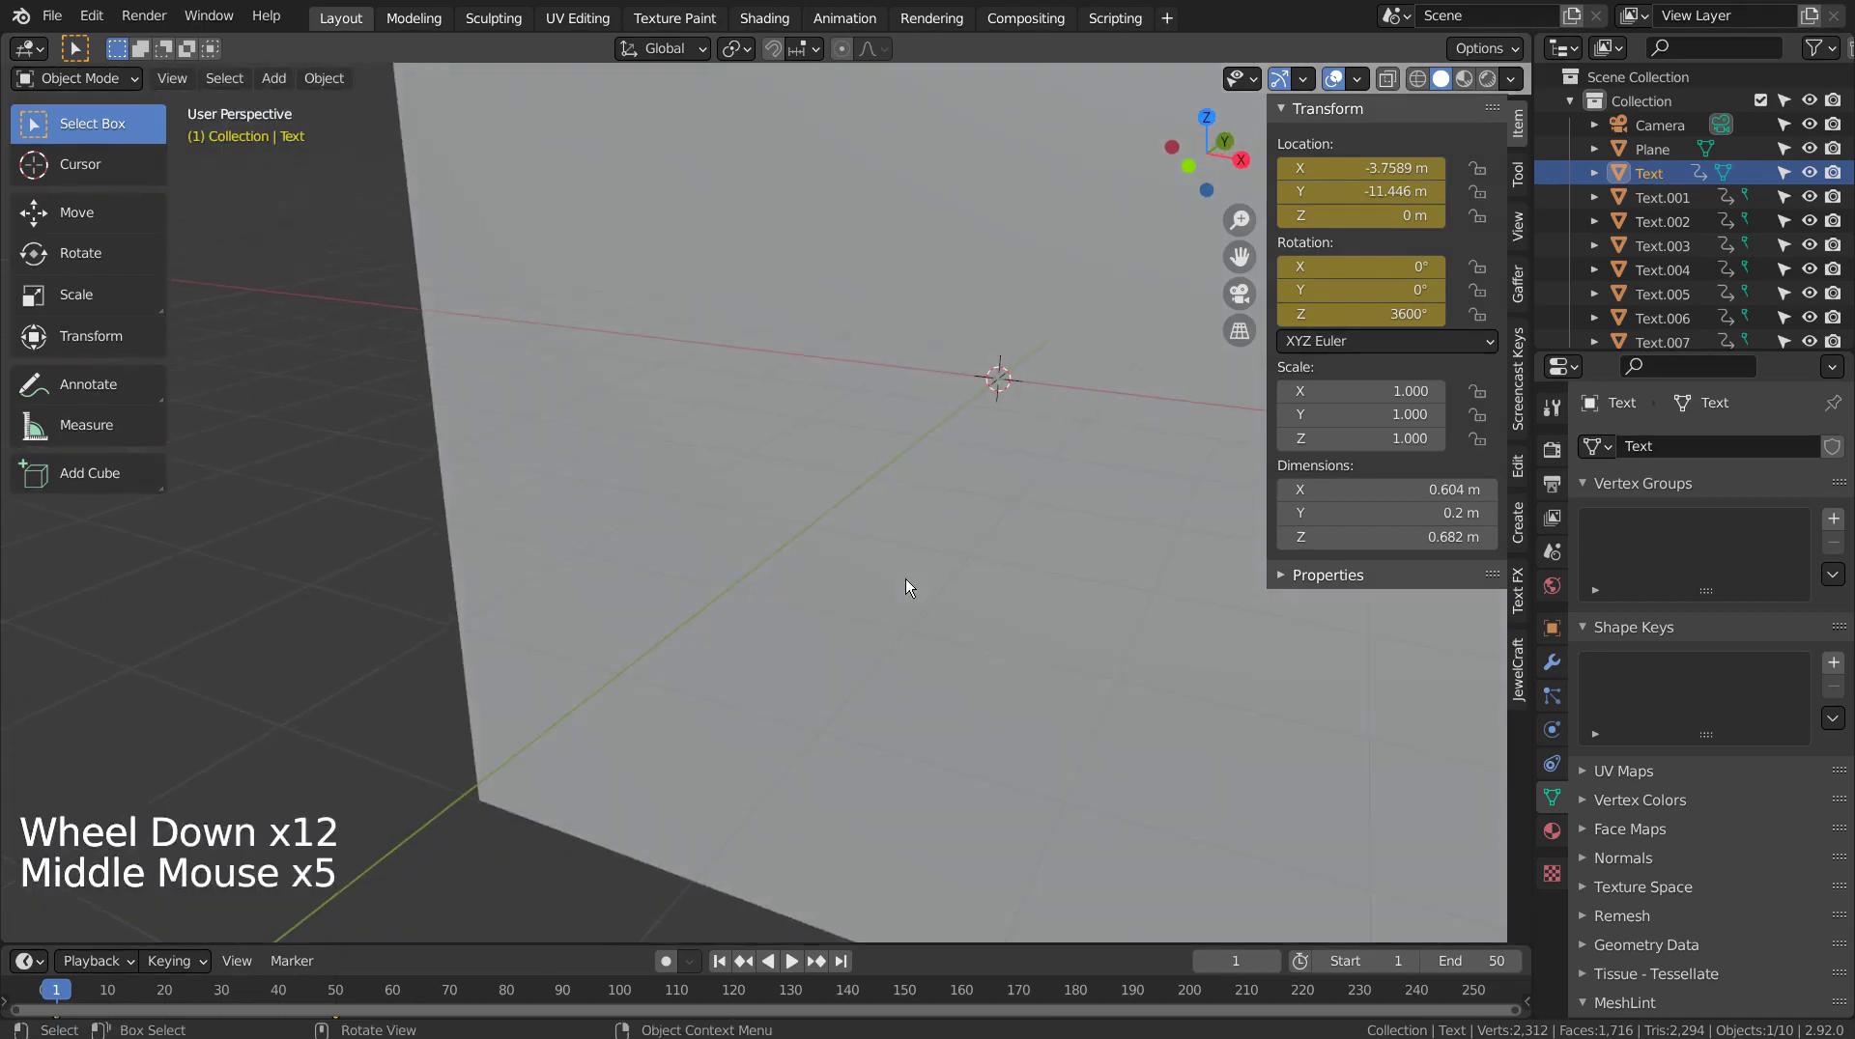
scroll(906, 577, down, 10)
click(1382, 309)
text(360)
key(Return)
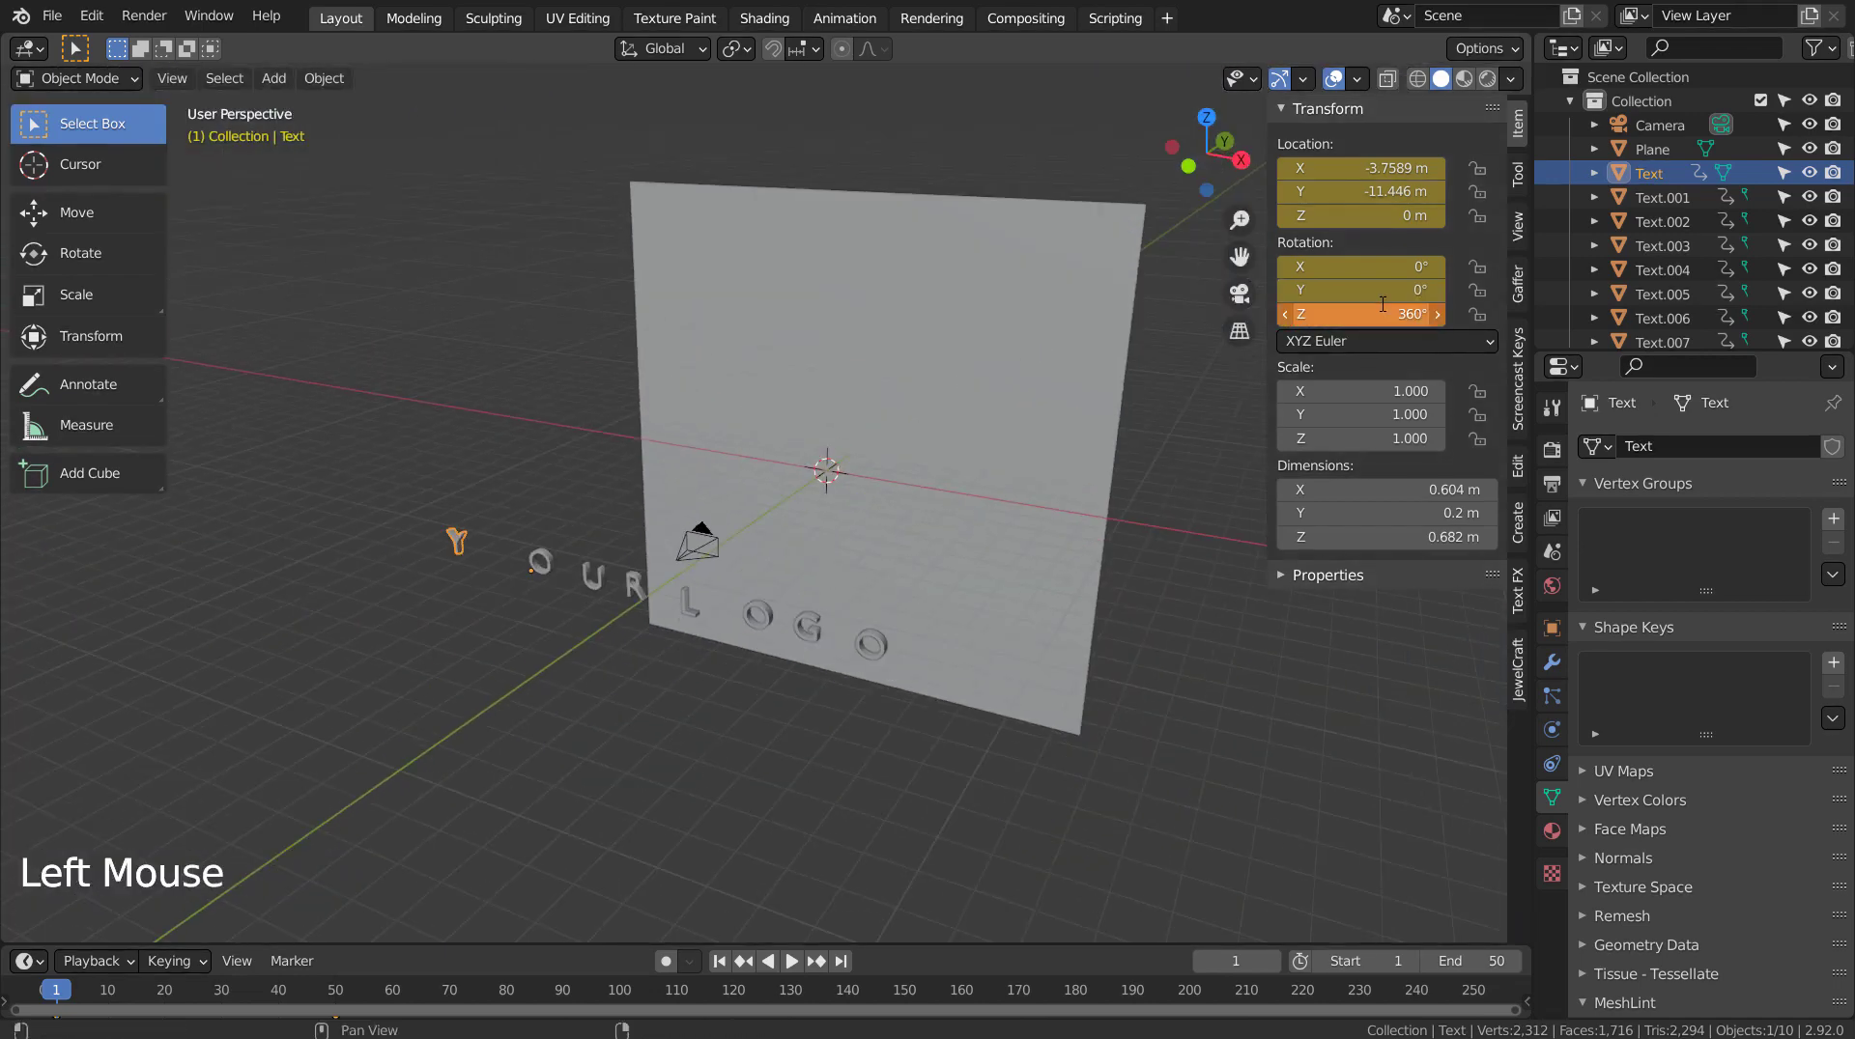
key(u)
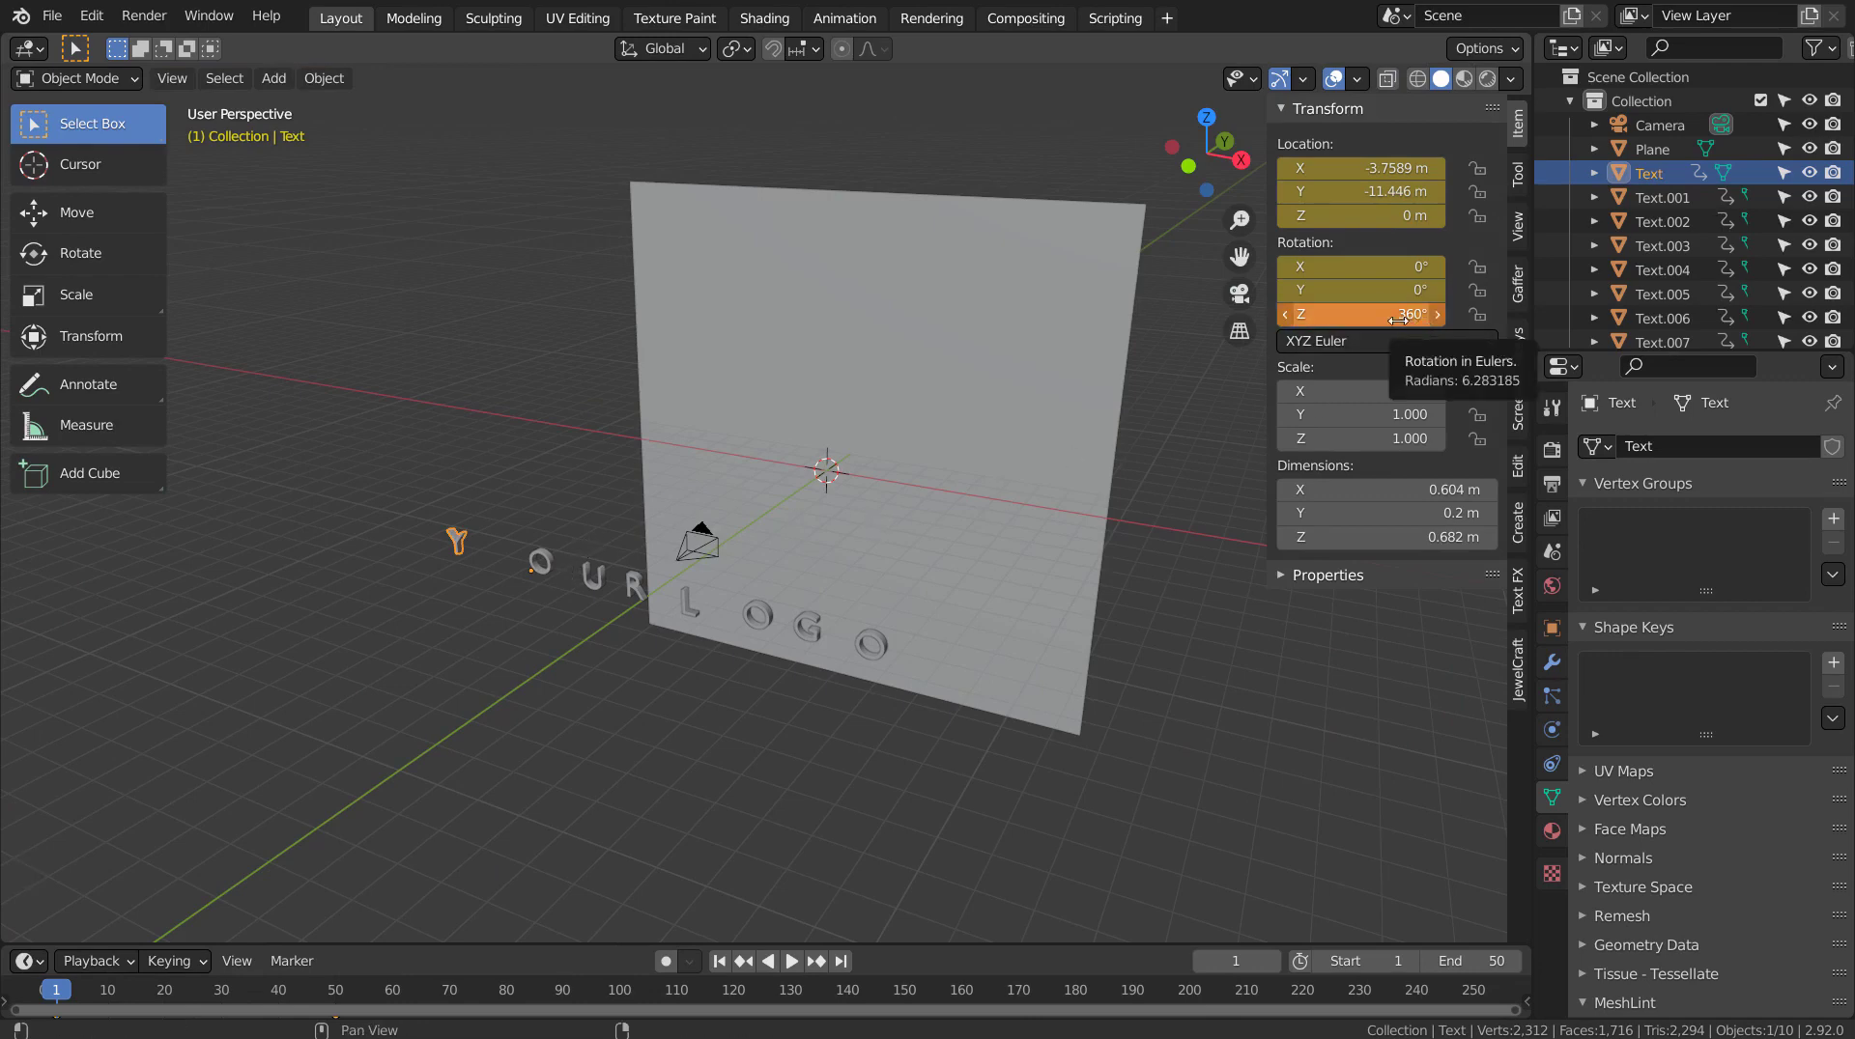
click(1157, 509)
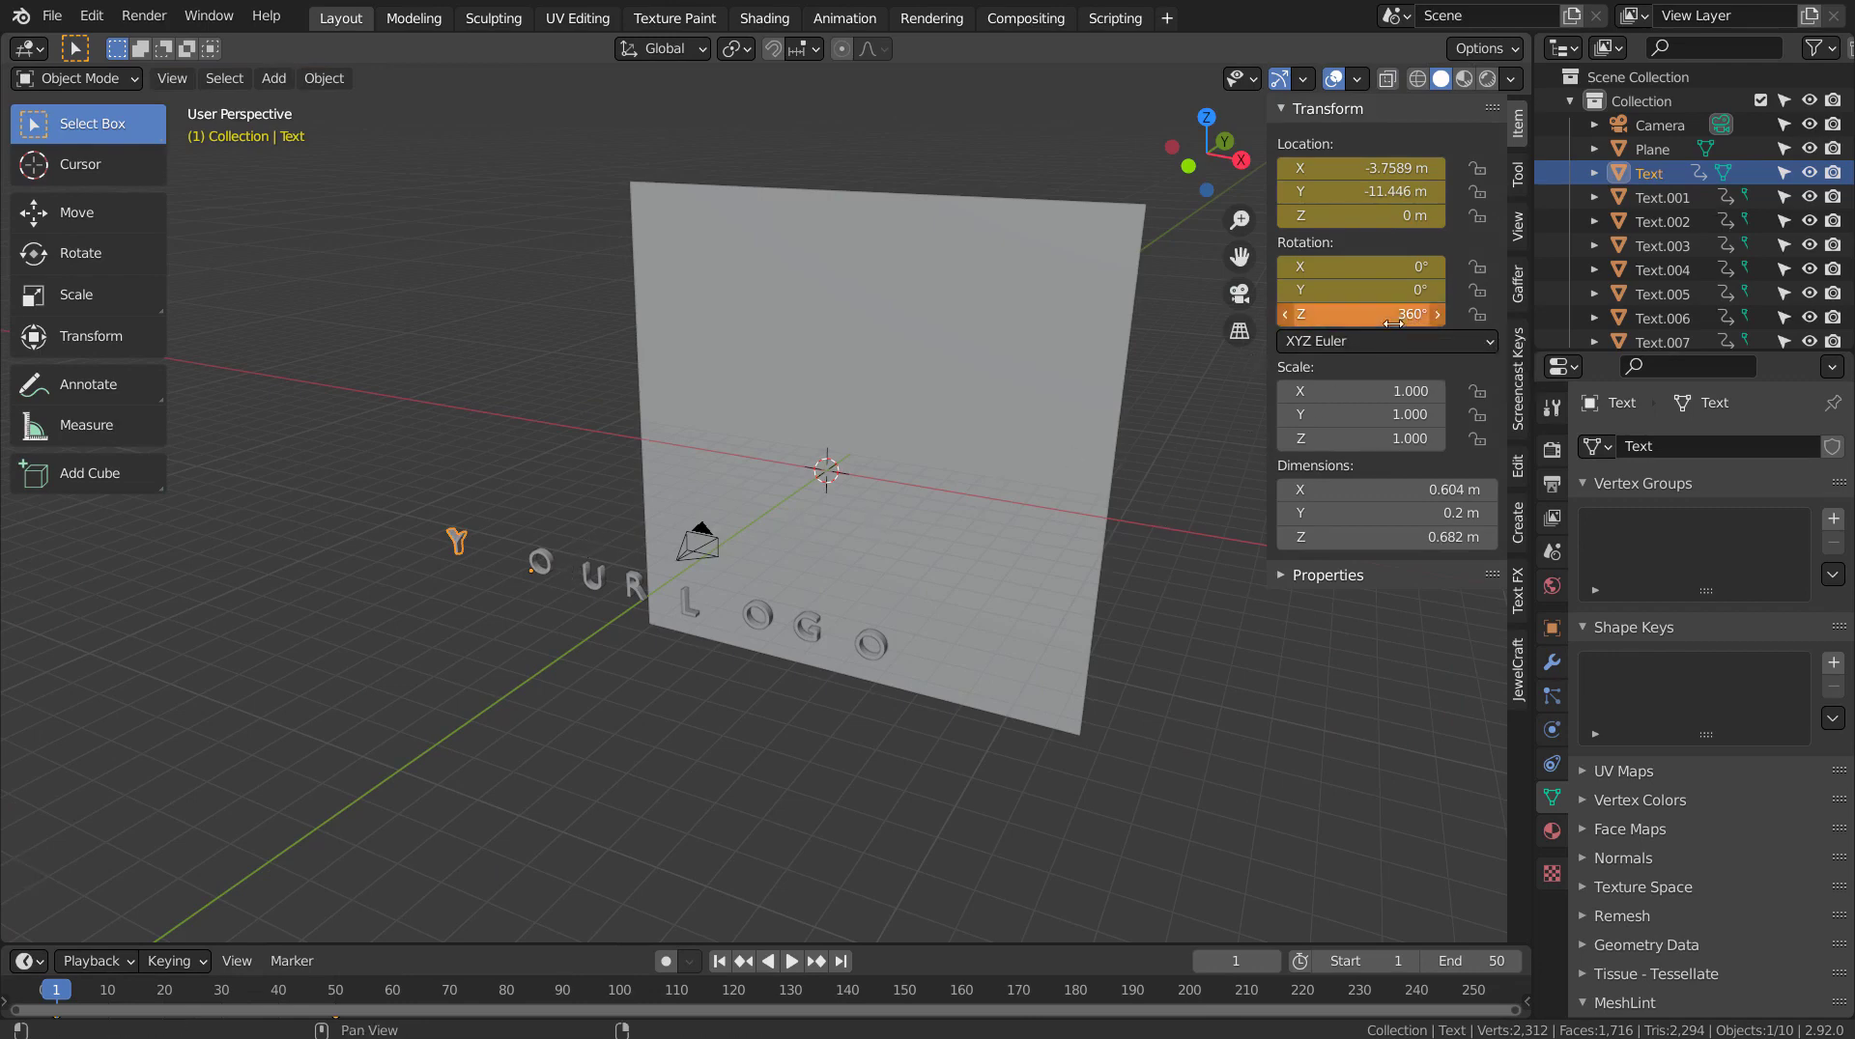
click(1217, 427)
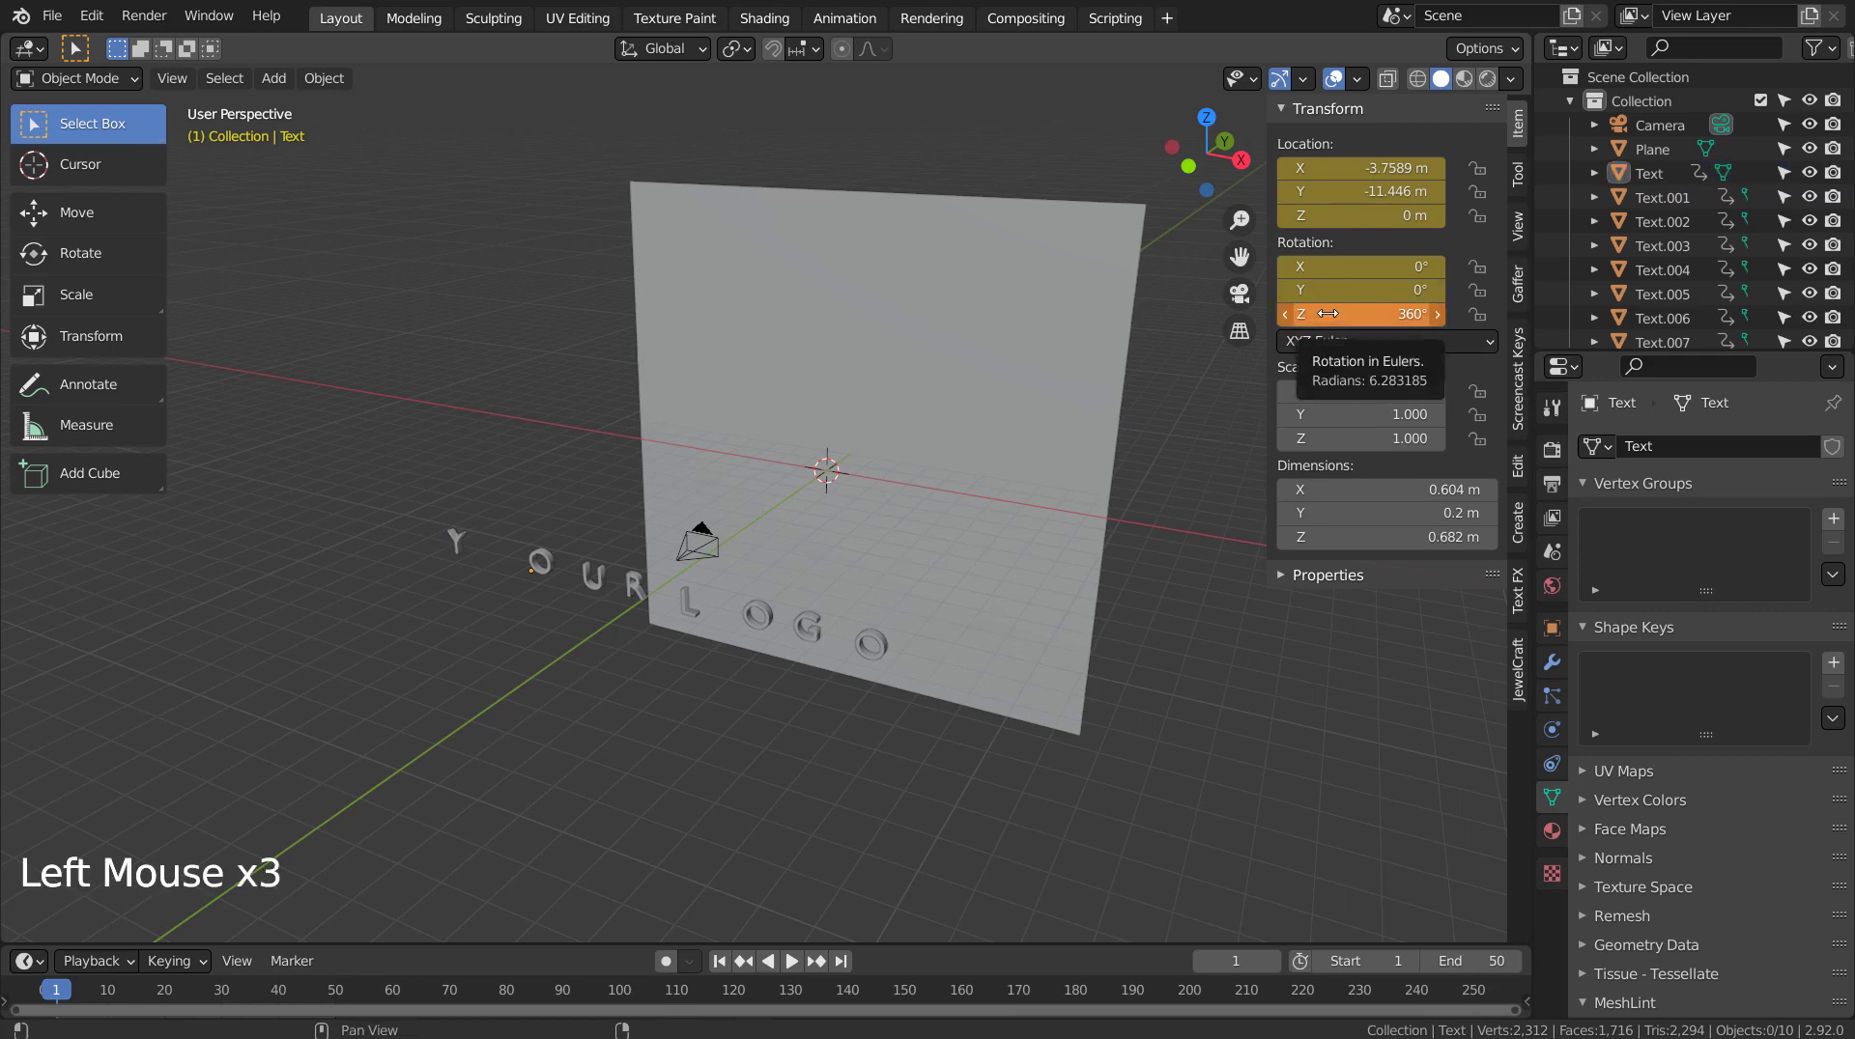
key(ctrl+z)
key(ctrl+z)
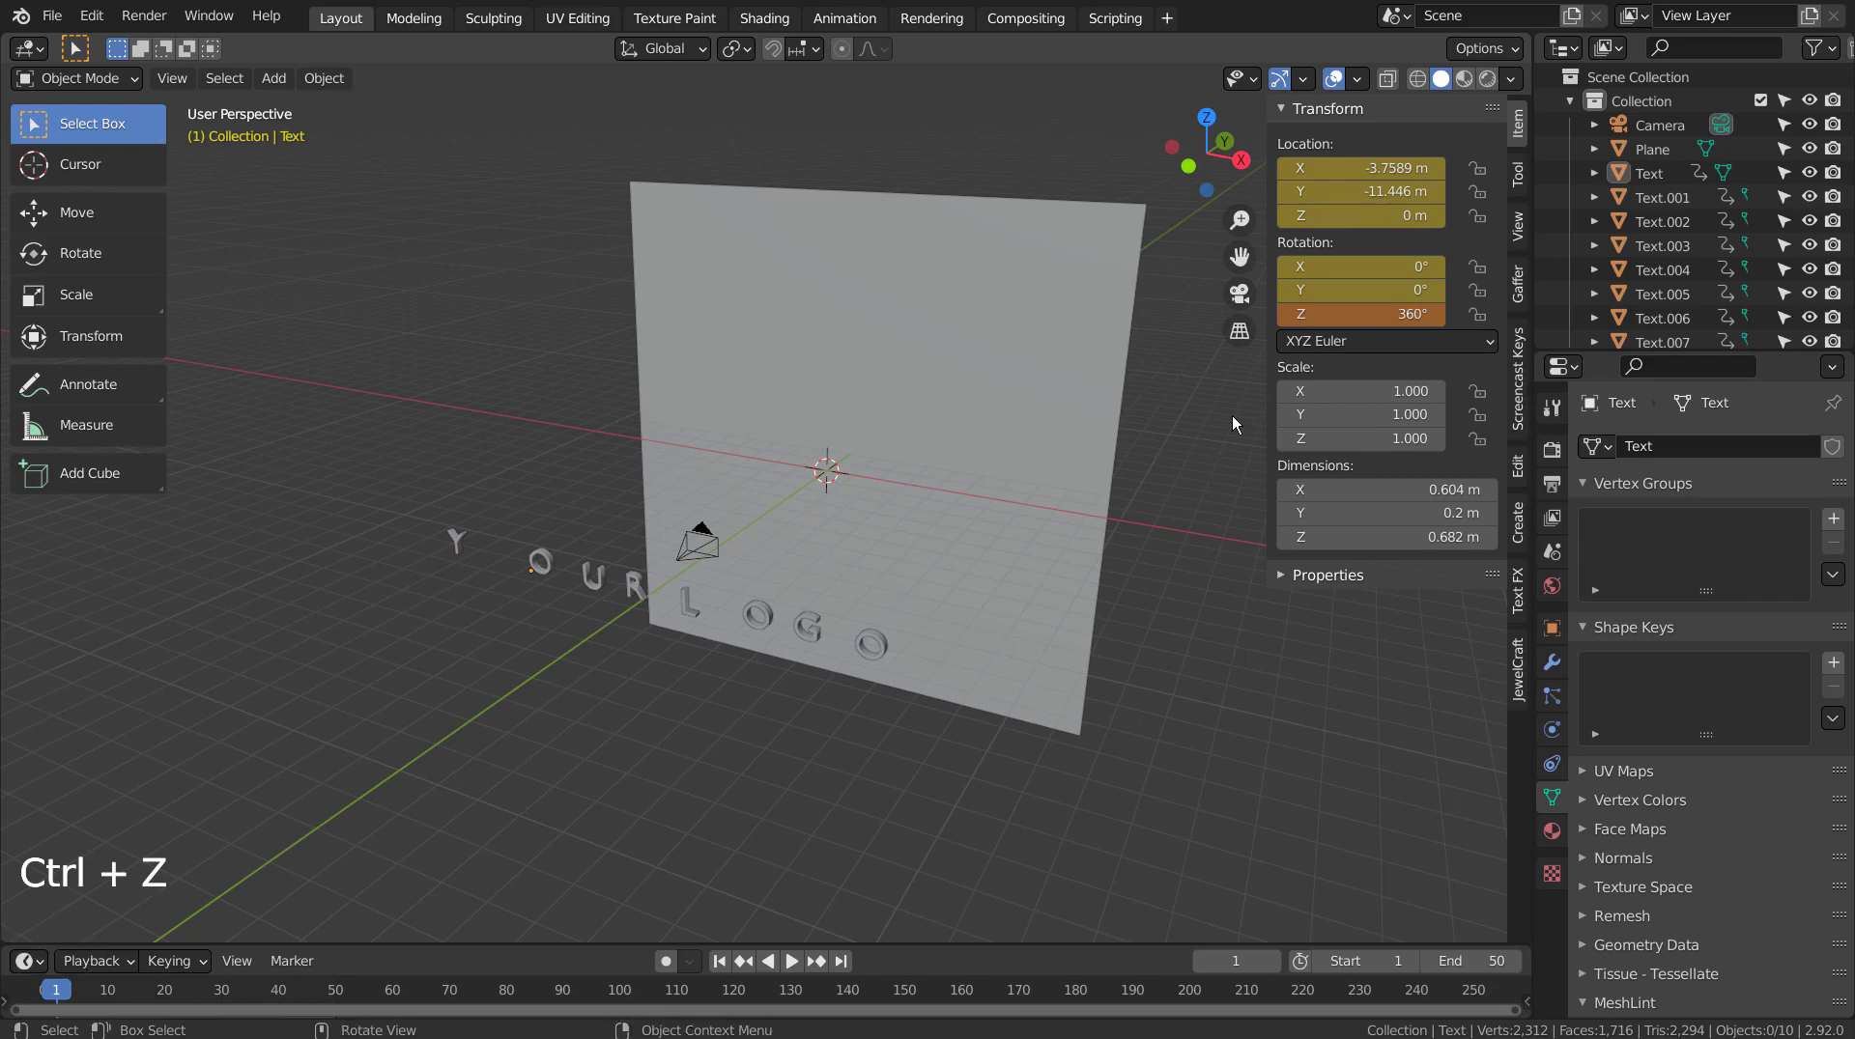
key(ctrl+z)
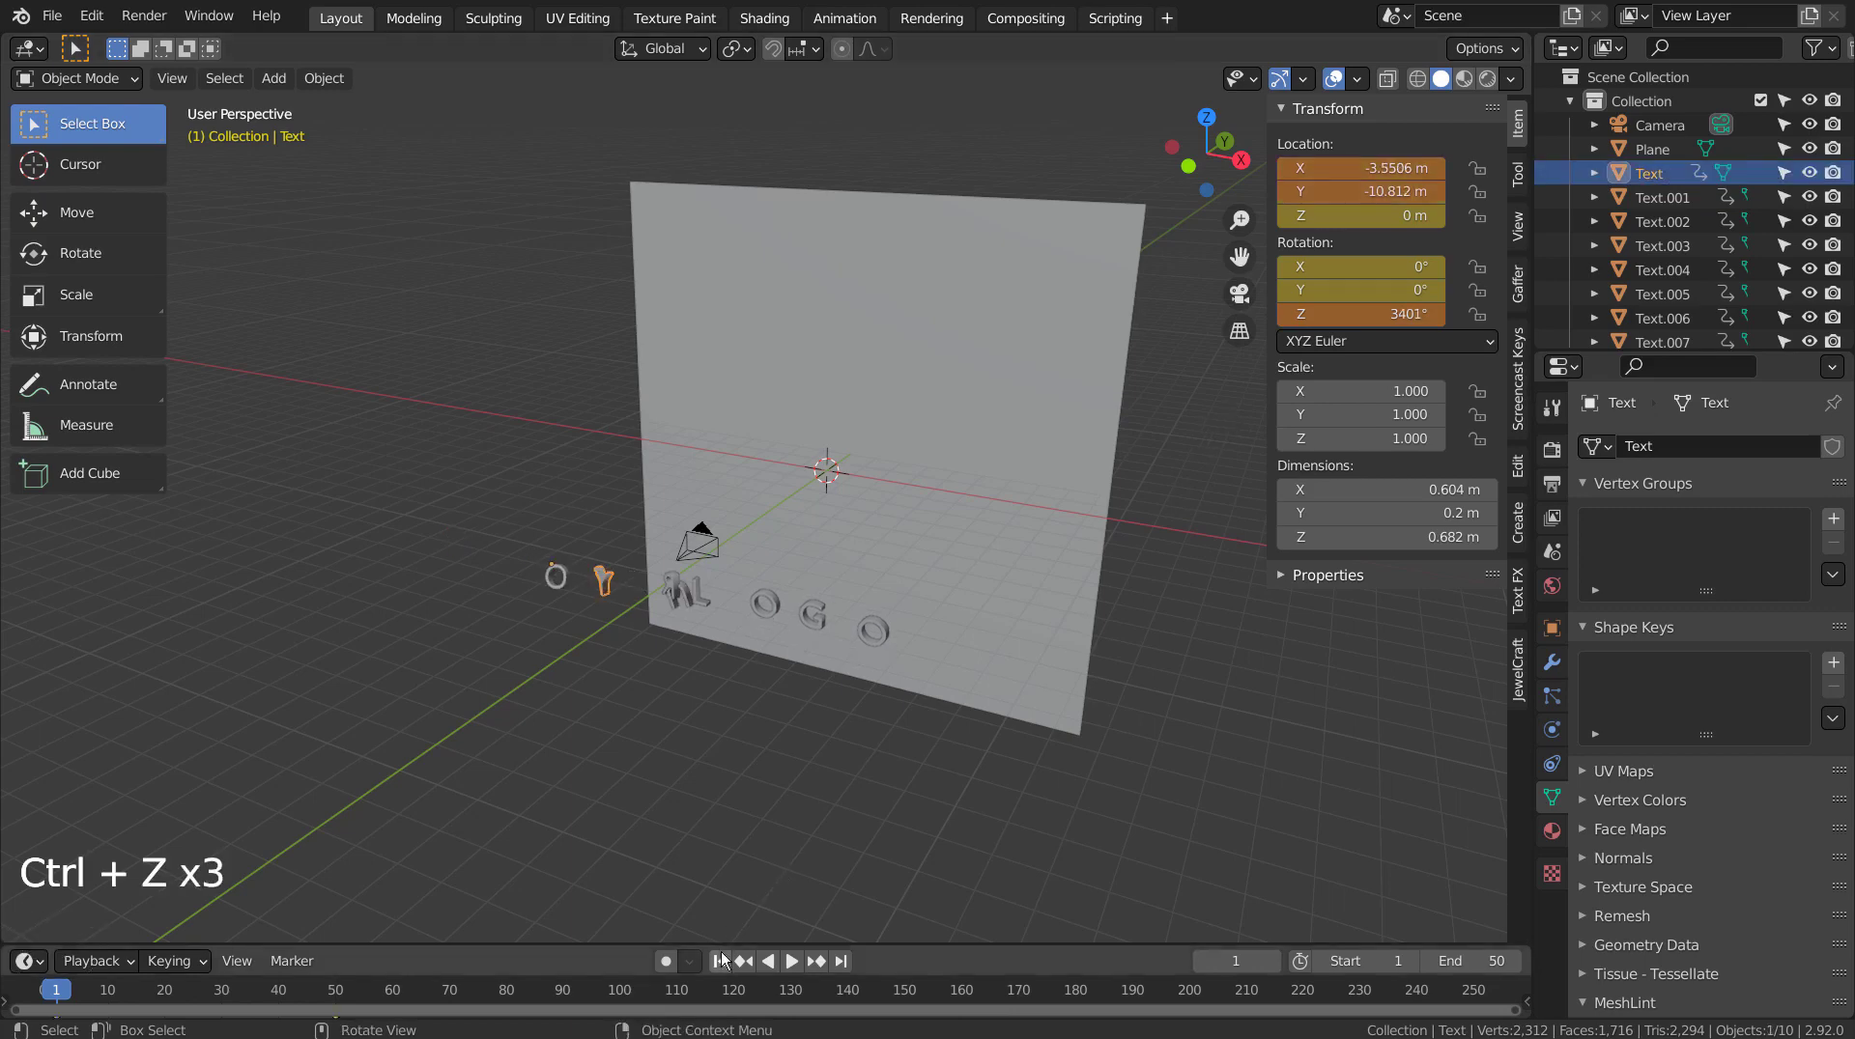
Set the Y letter's Z rotation to 360° at frame 1 and keyframe its rotation.
click(56, 989)
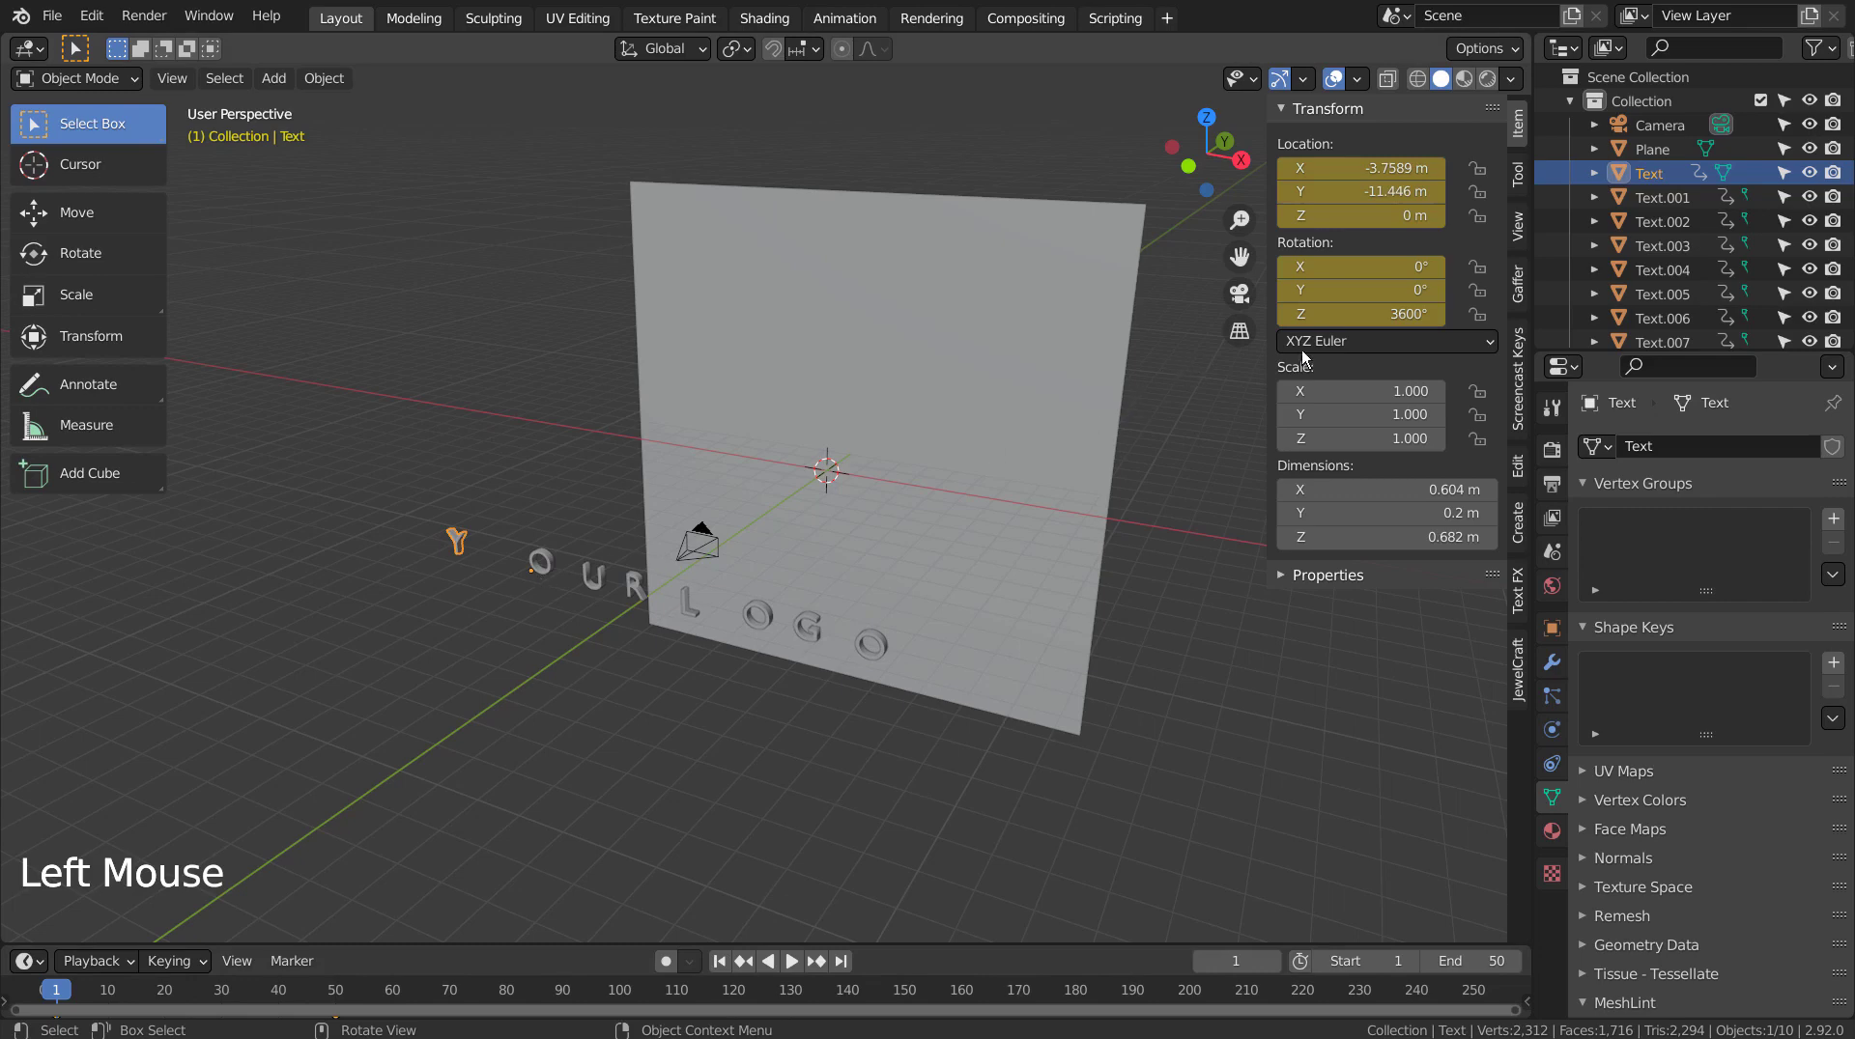
double_click(1383, 315)
key(Return)
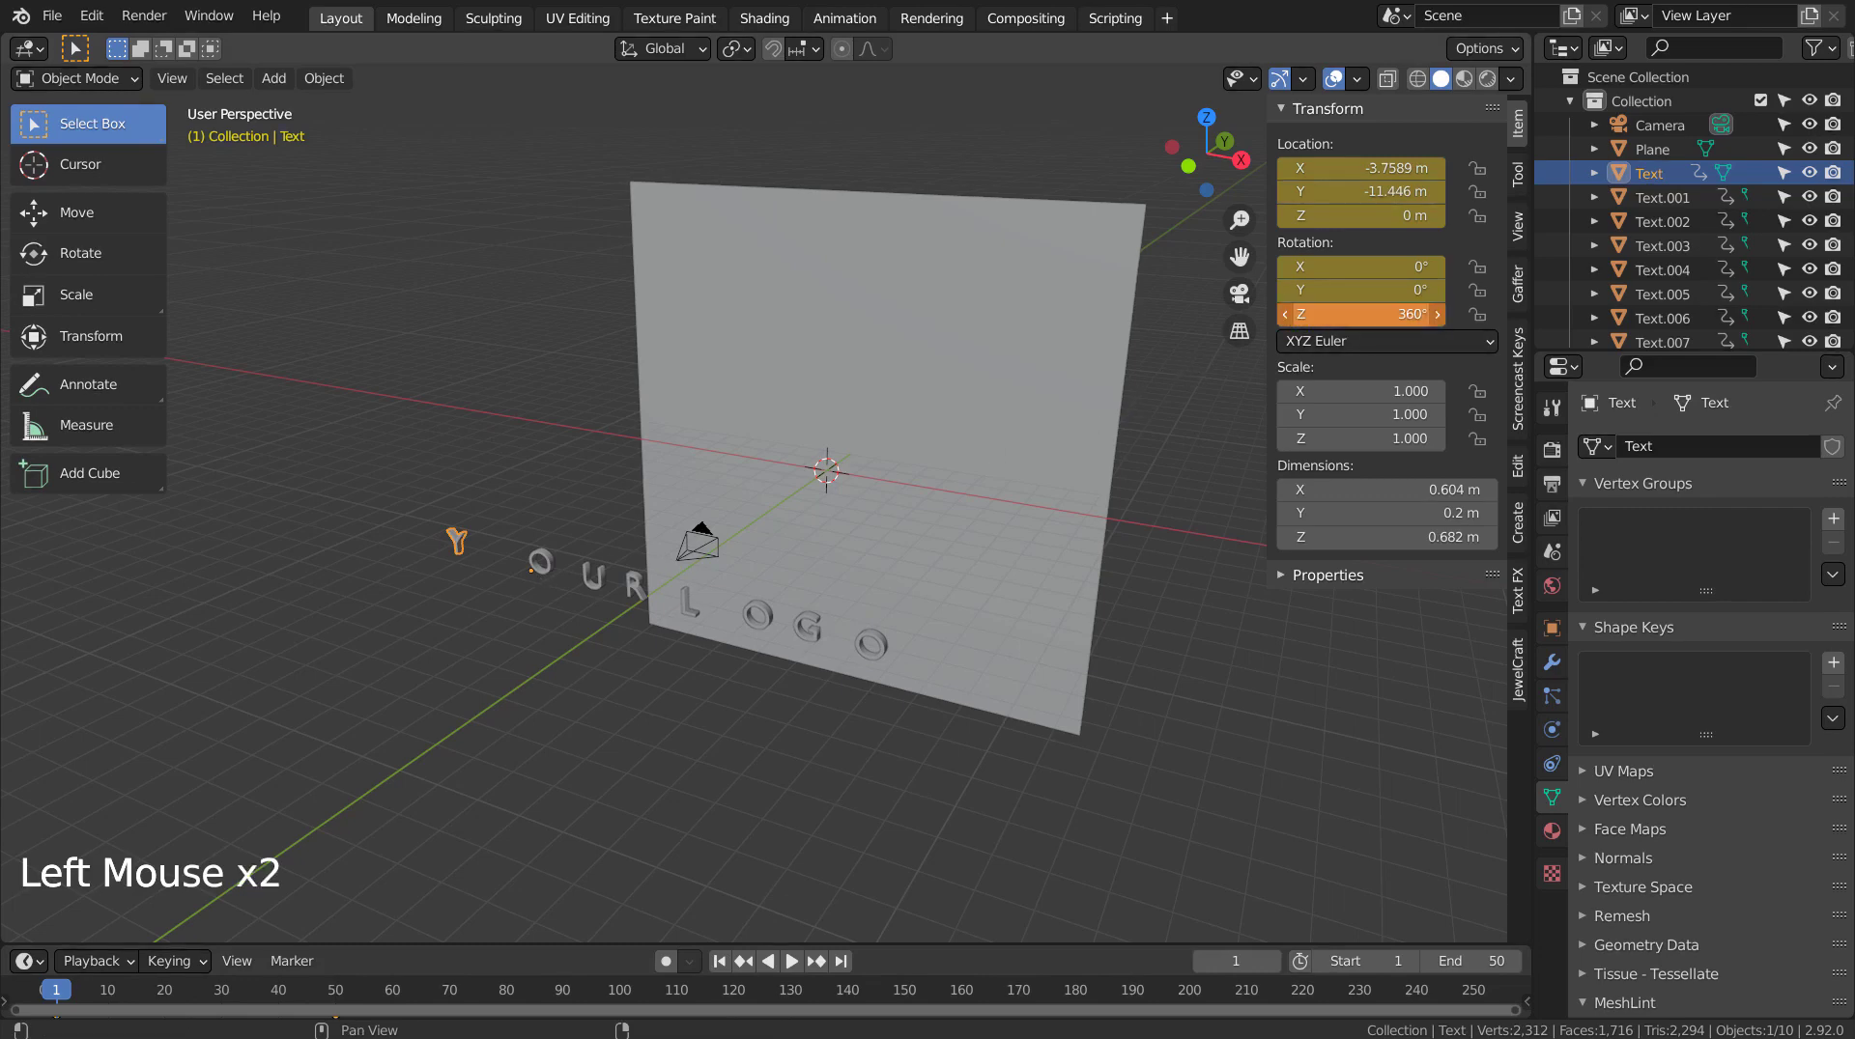
key(i)
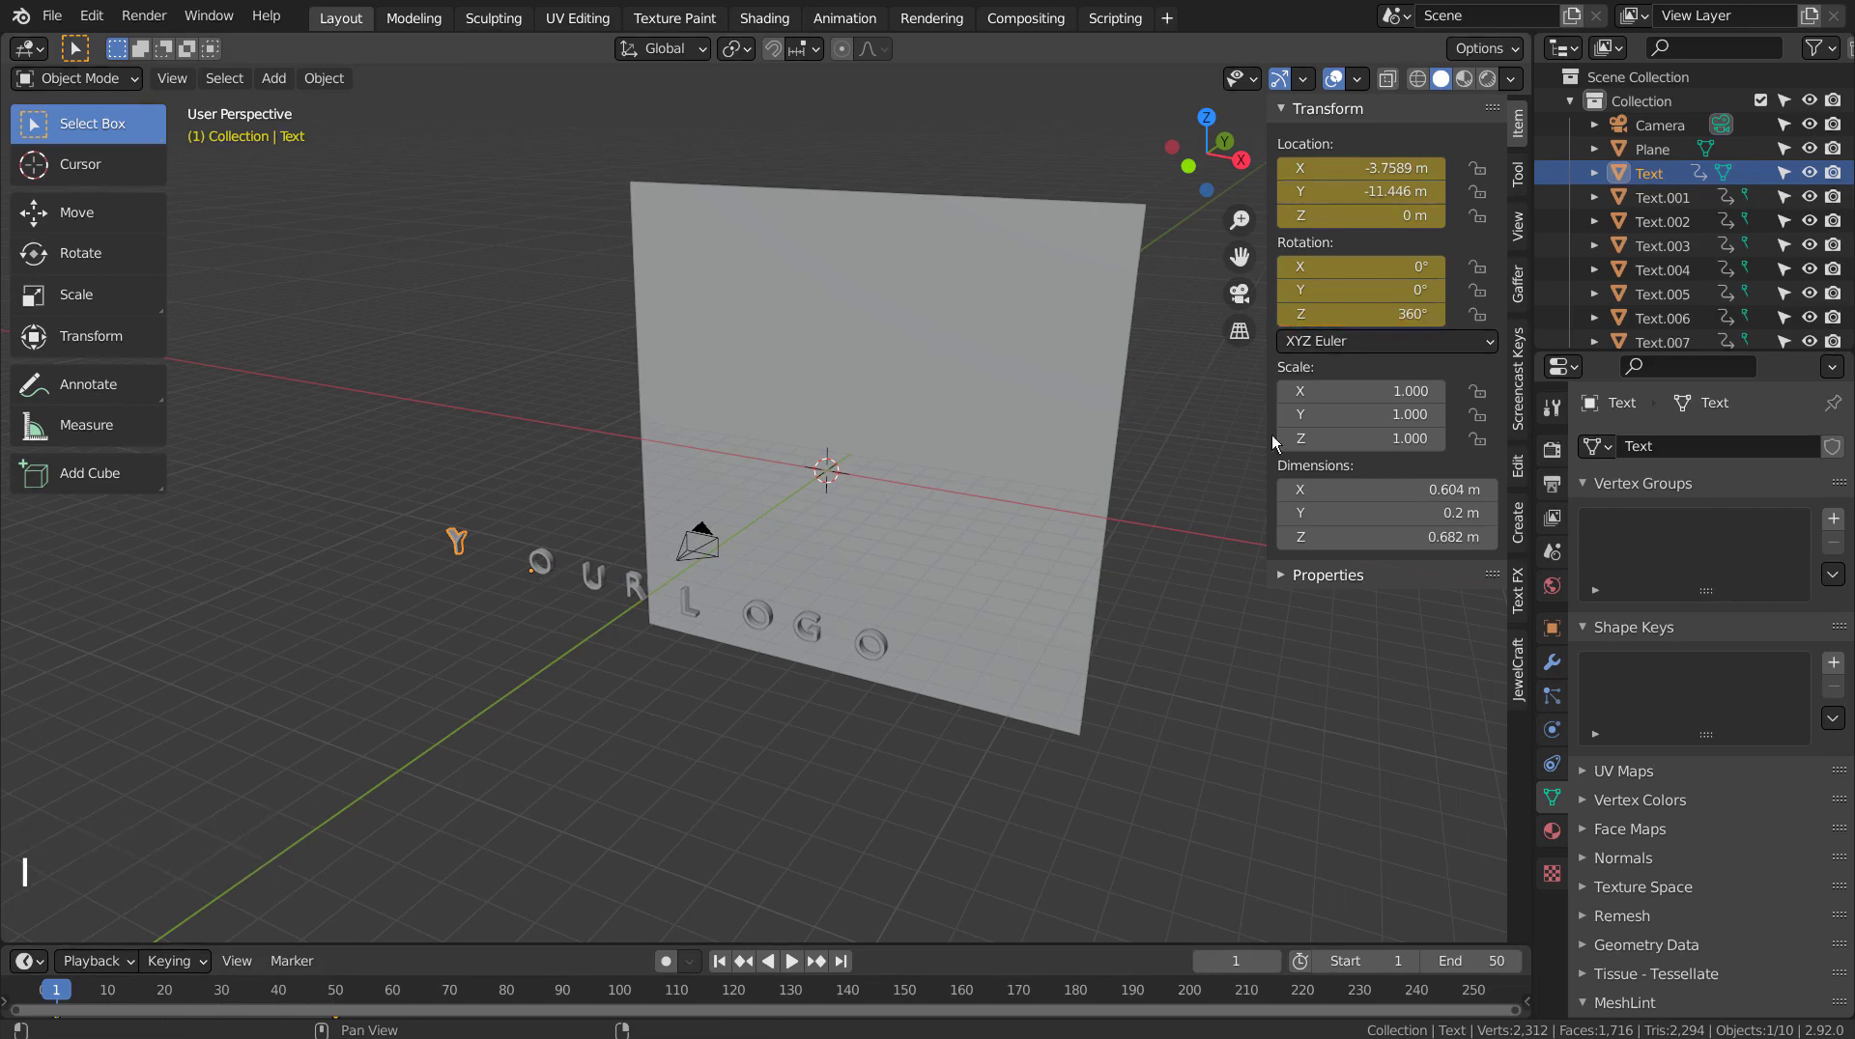
Set the X rotation of the O in YOUR to 360° at frame 1 and keyframe it.
click(541, 568)
double_click(1362, 267)
key(BackSpace)
key(BackSpace)
key(Return)
key(i)
Set the U letter's Y rotation to 360° at frame 1 and keyframe its rotation.
click(592, 578)
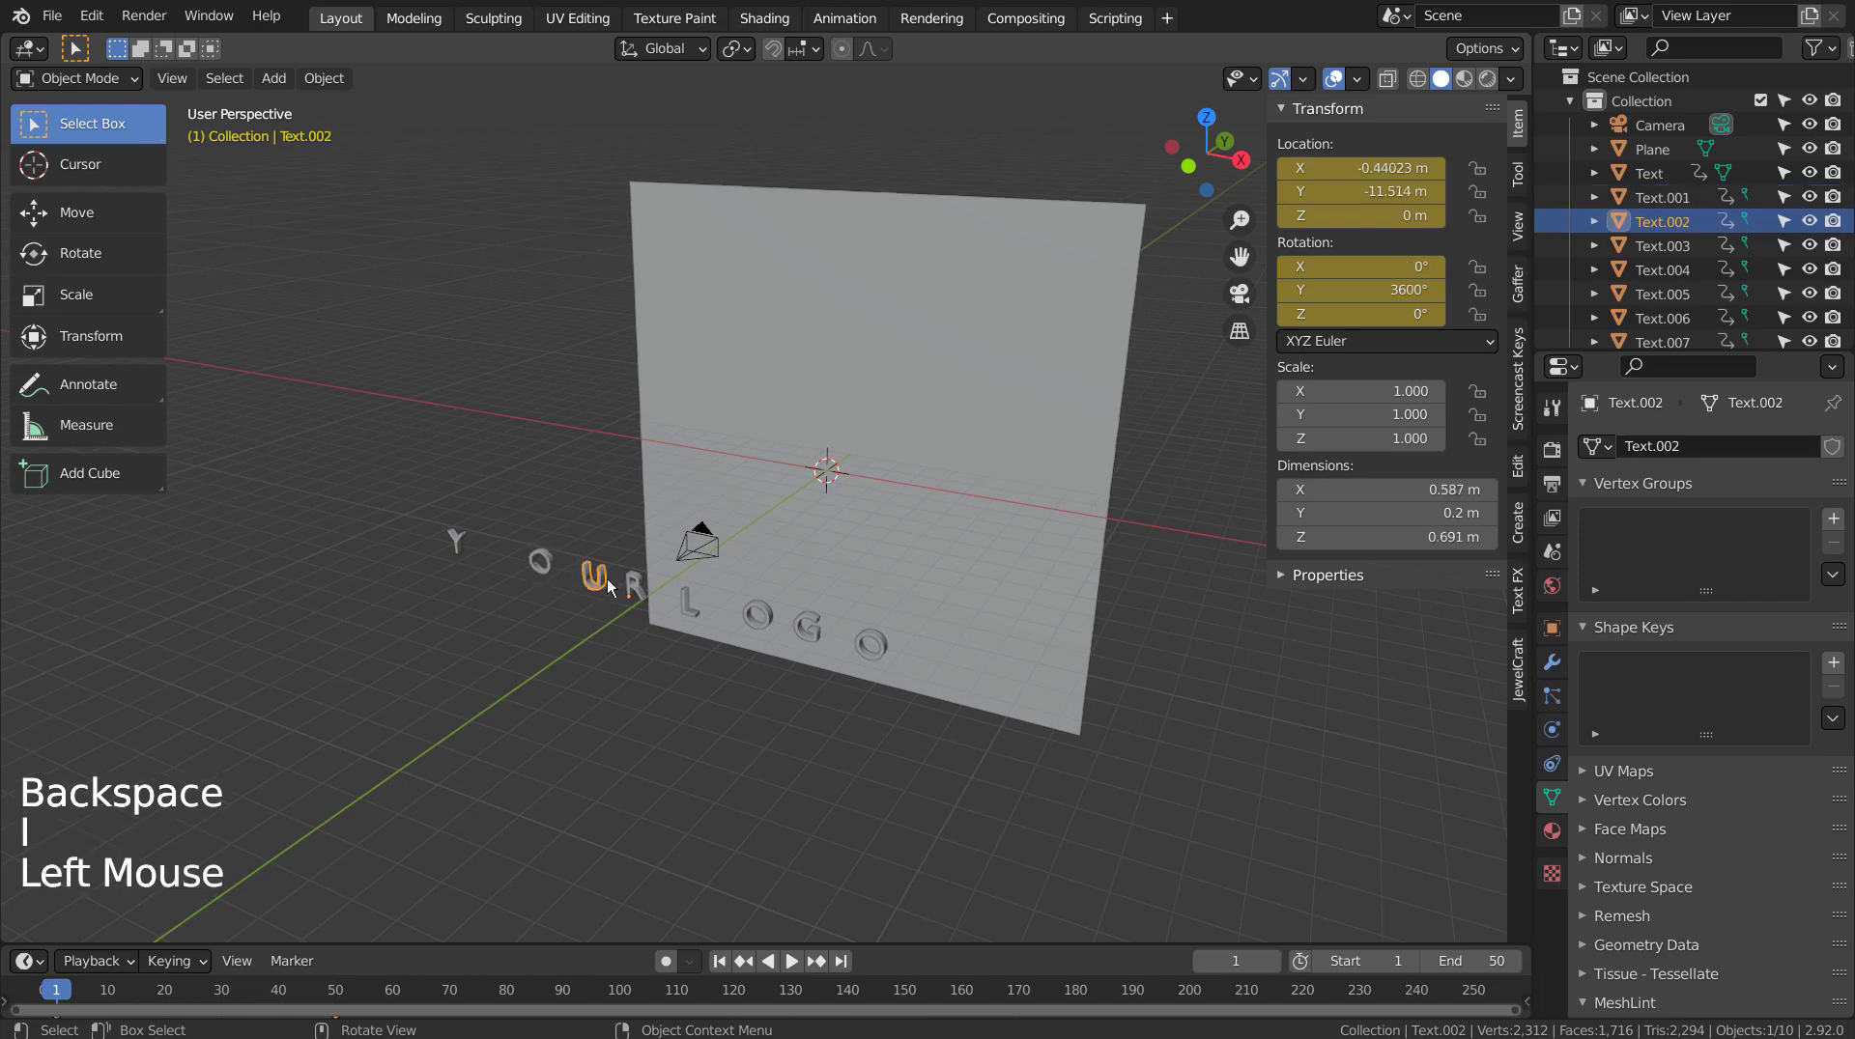
double_click(1362, 290)
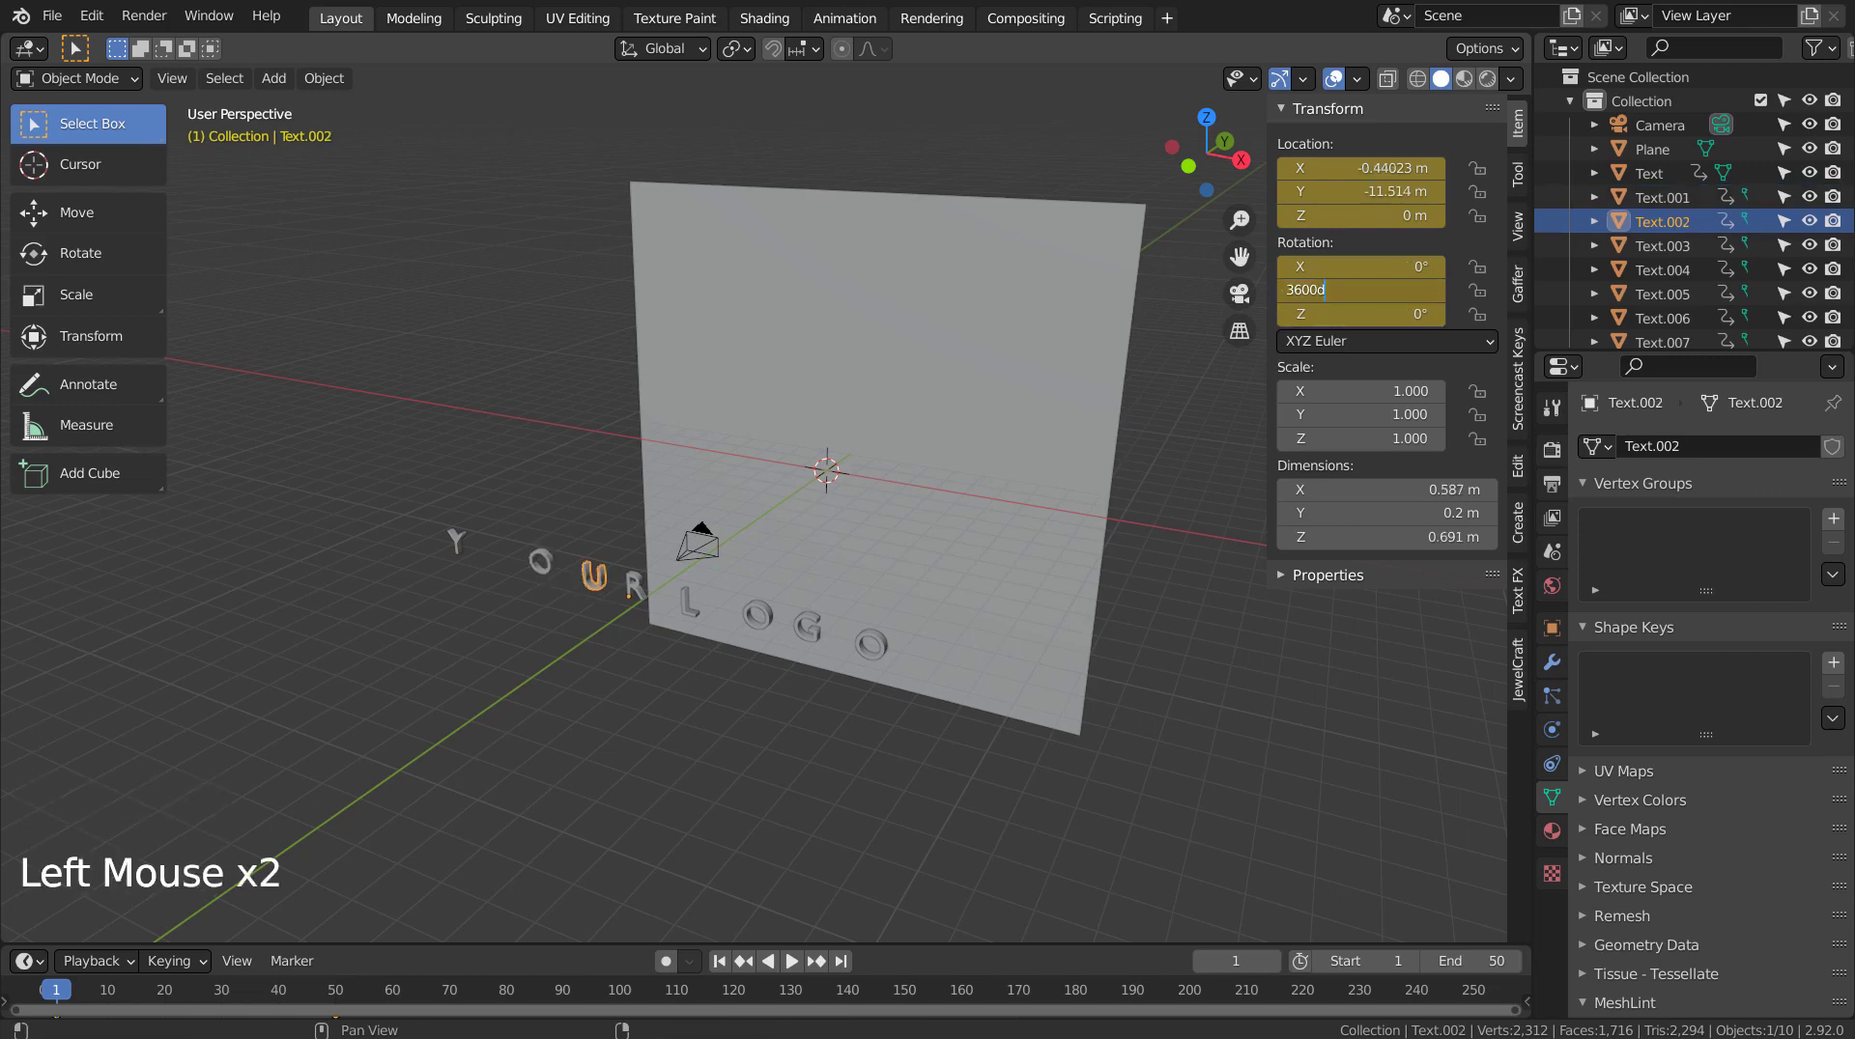
key(BackSpace)
key(Return)
key(i)
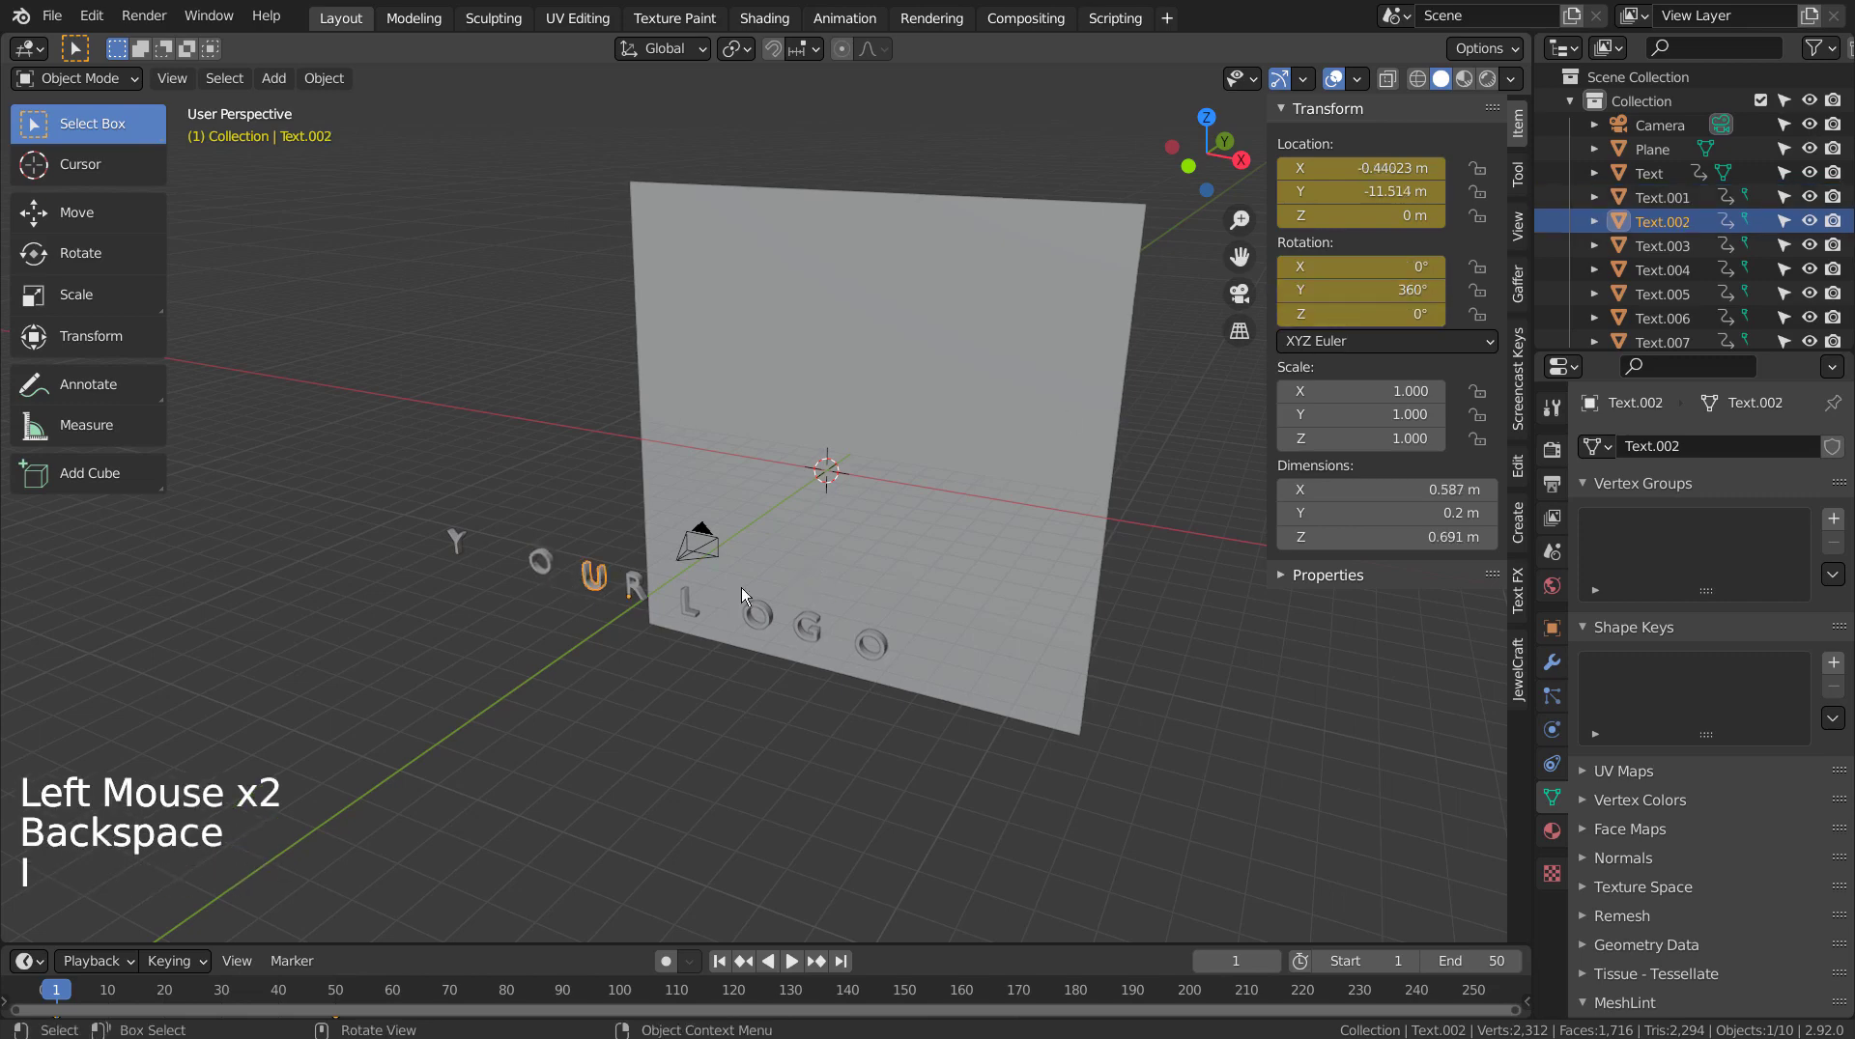
Set the R letter's Z rotation to 360° at frame 1 and keyframe it.
click(630, 587)
click(1362, 290)
click(1362, 314)
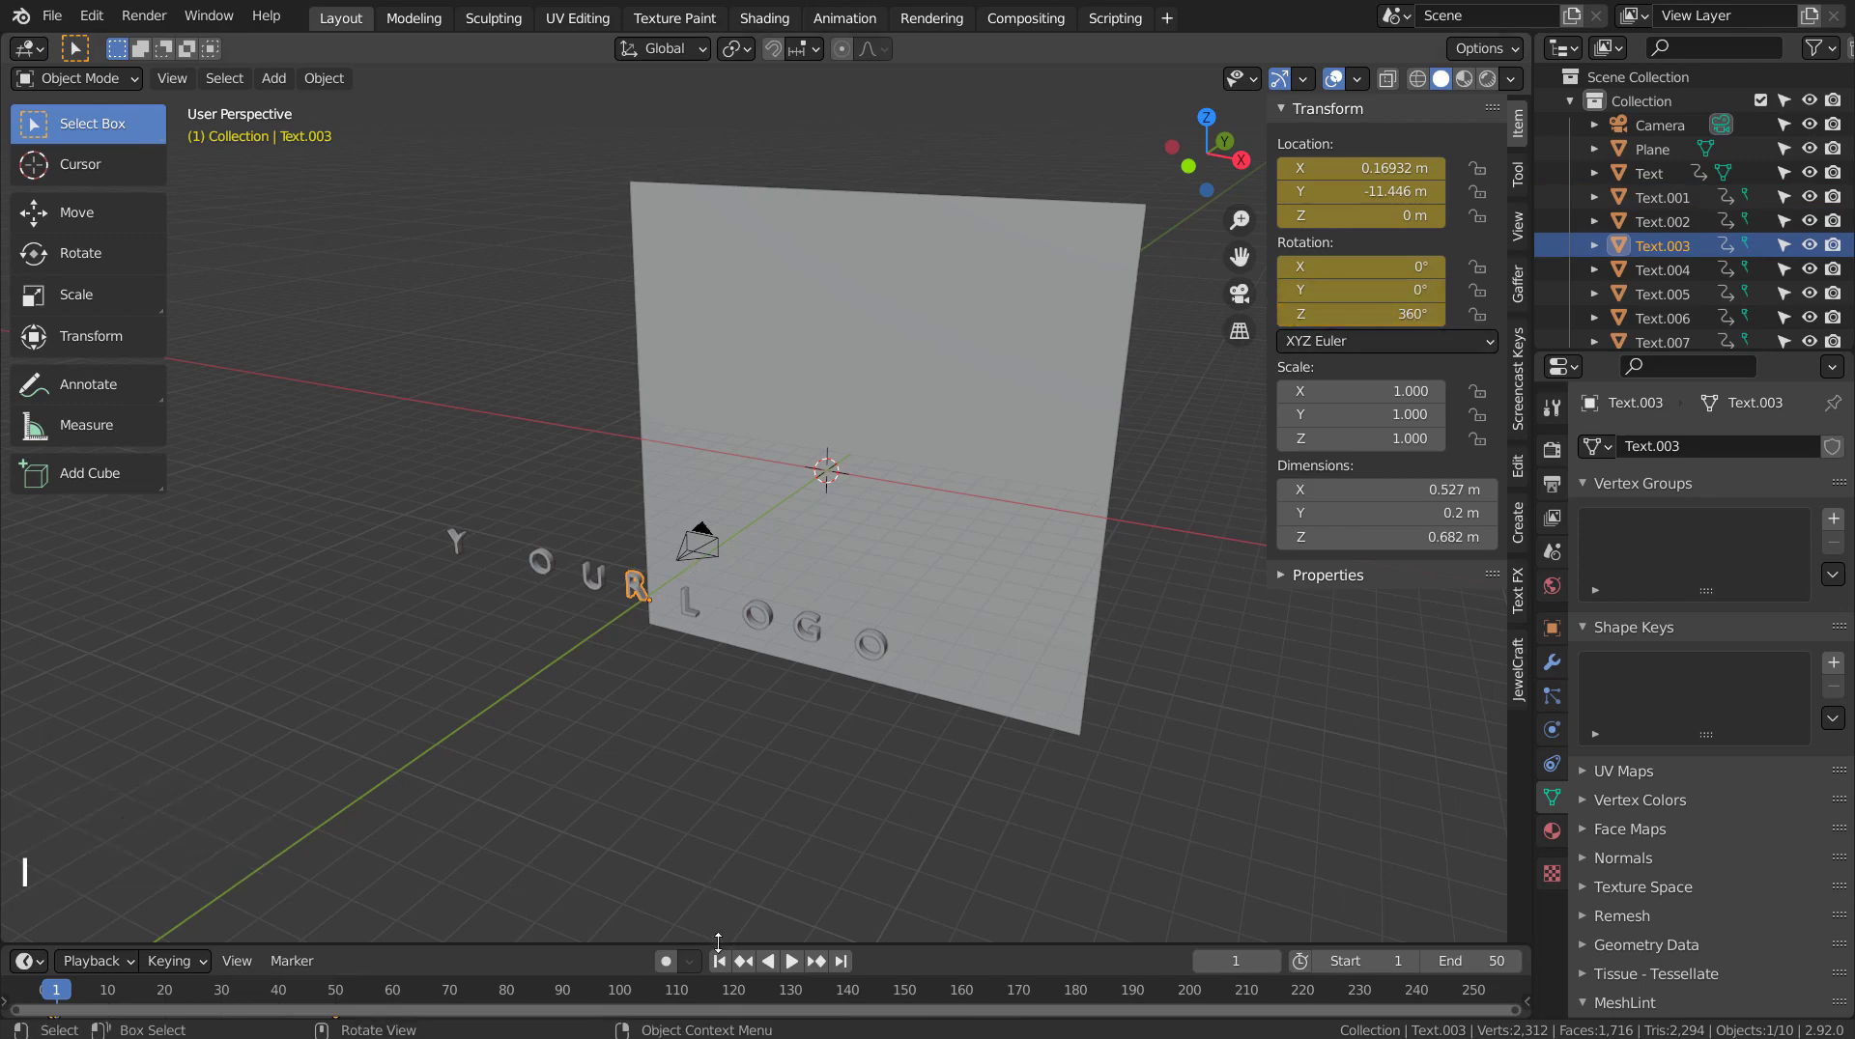
Play the animation in the angled overview, then rewind to frame 1 and play it through the camera view.
click(774, 960)
click(792, 961)
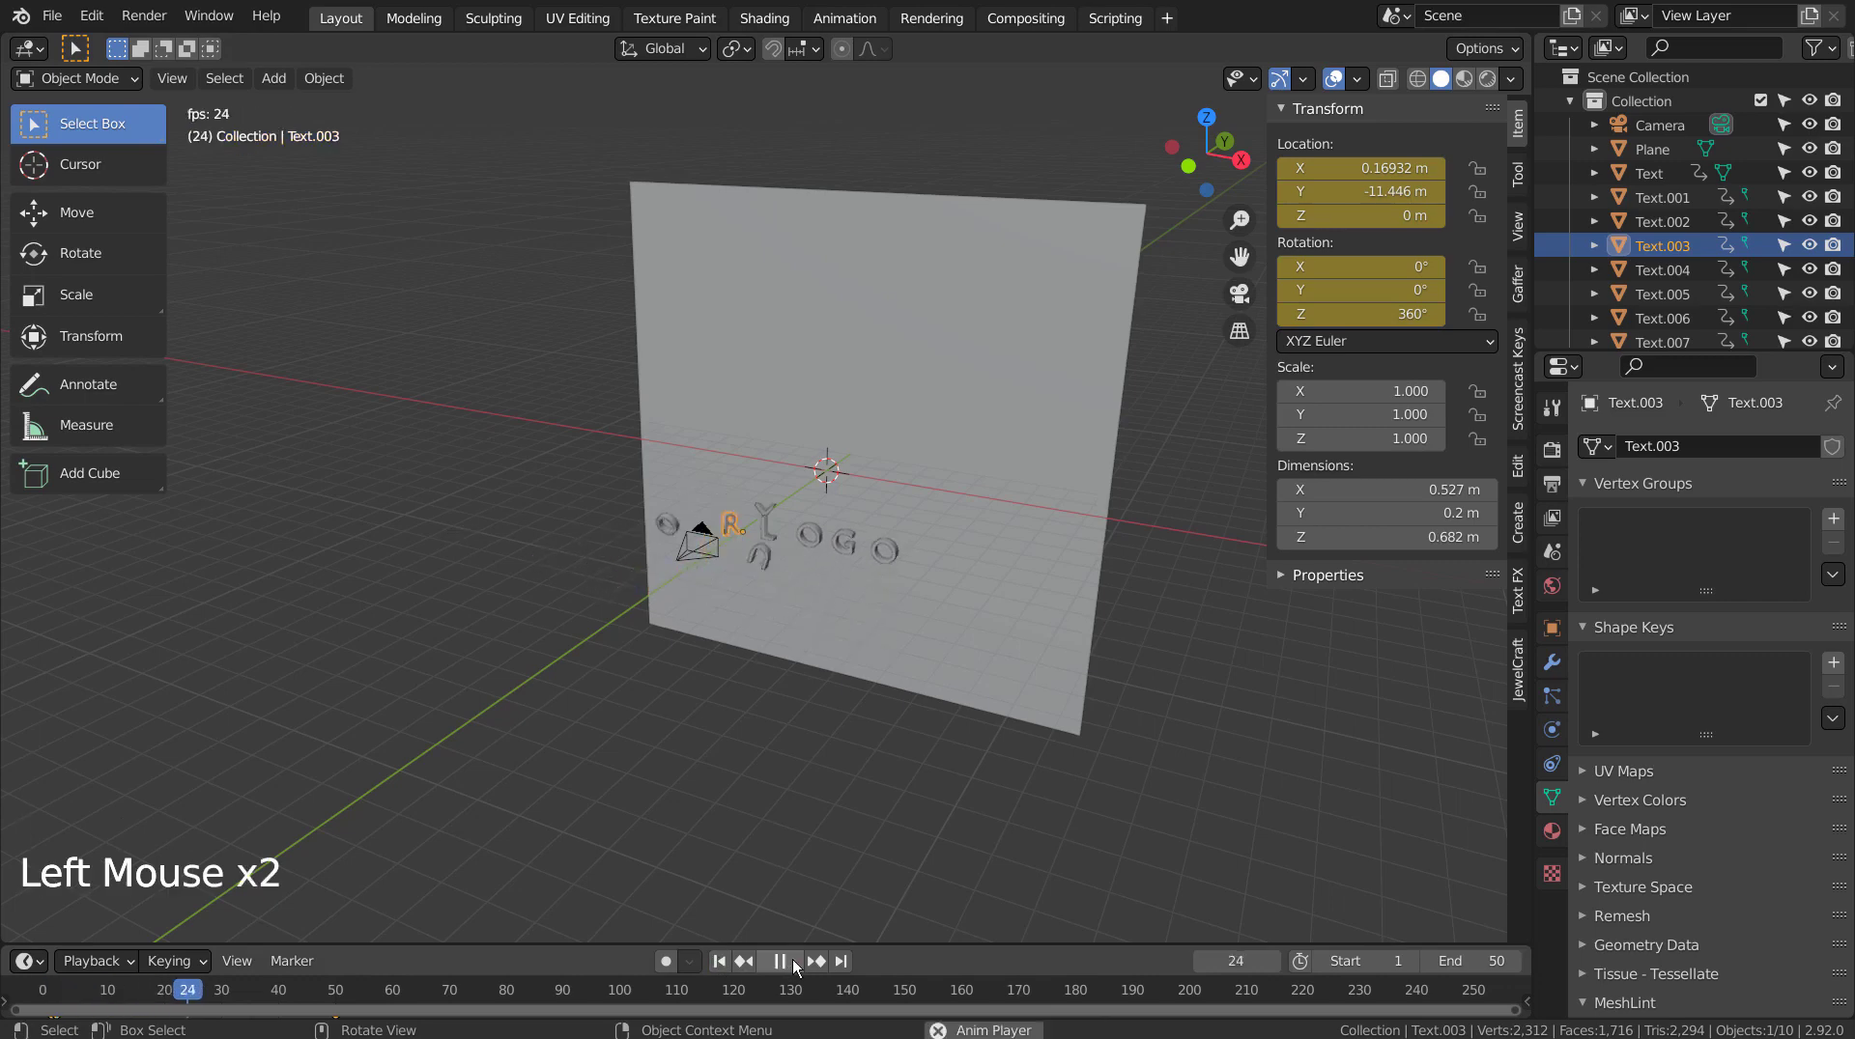
click(792, 961)
click(719, 961)
key(KP_0)
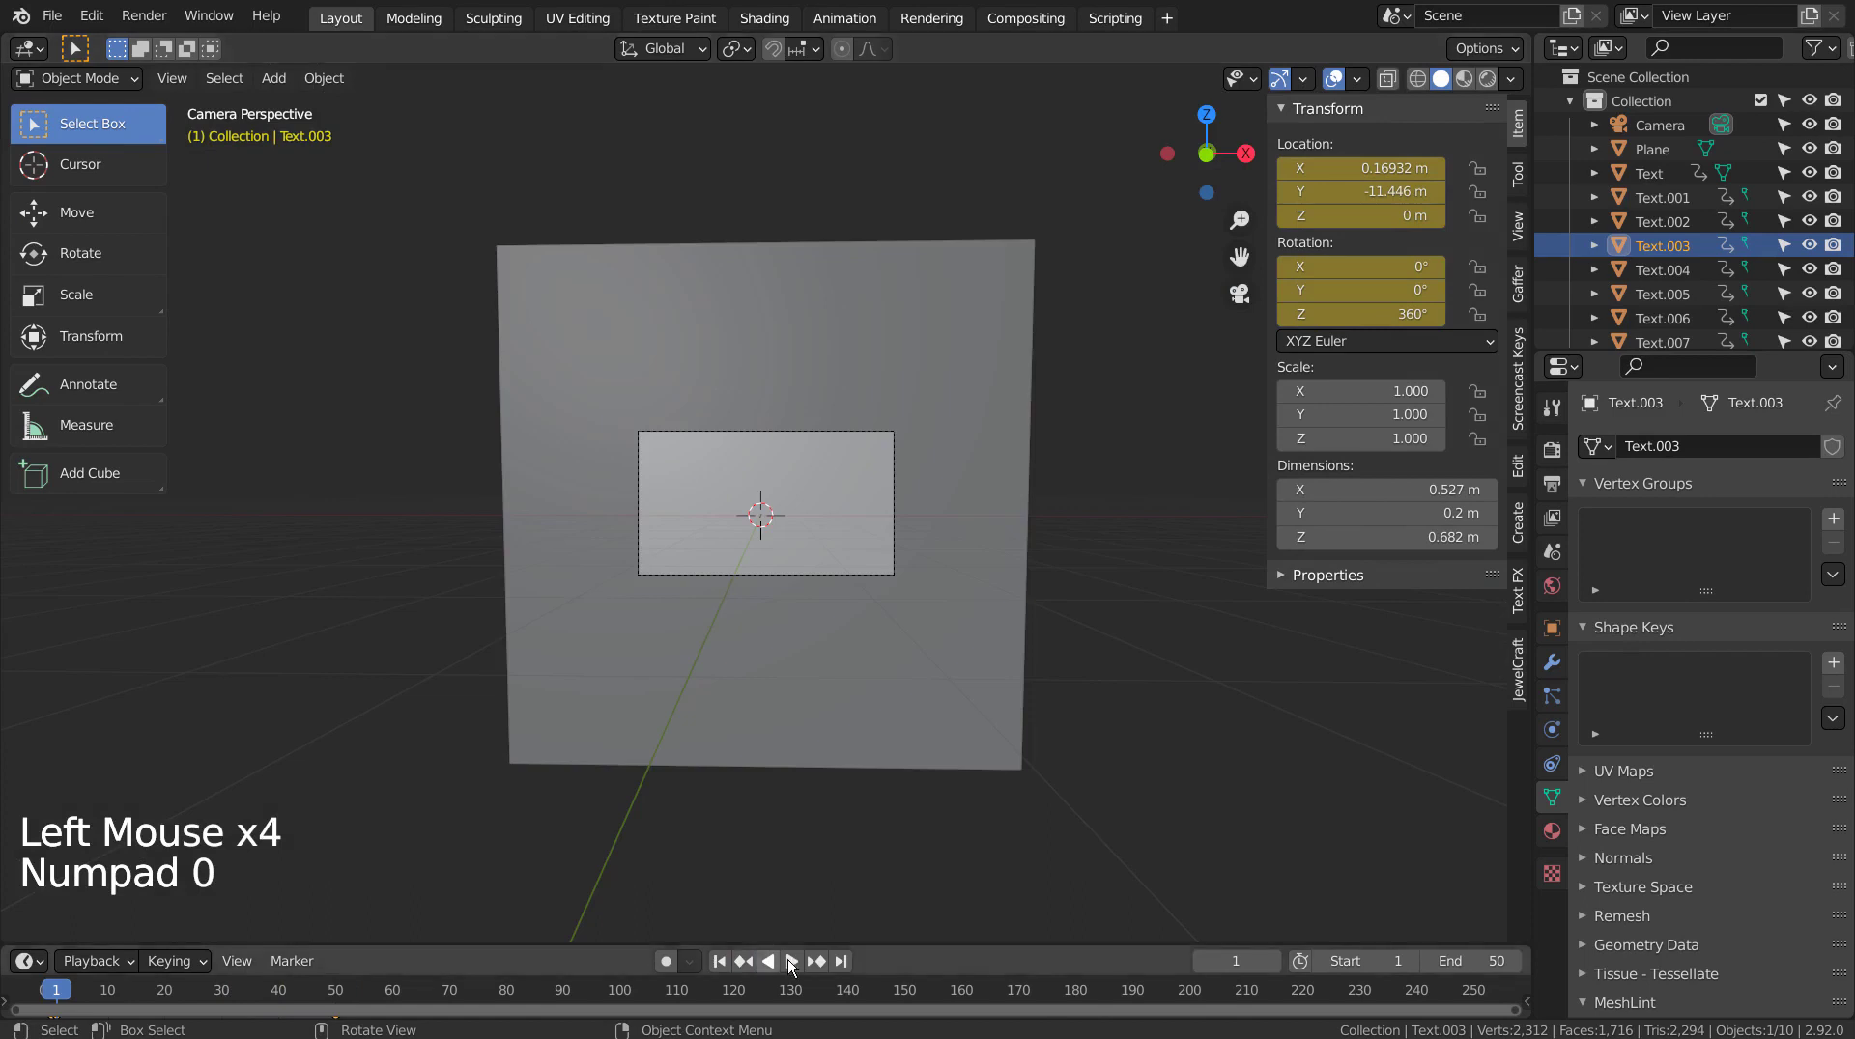
click(790, 960)
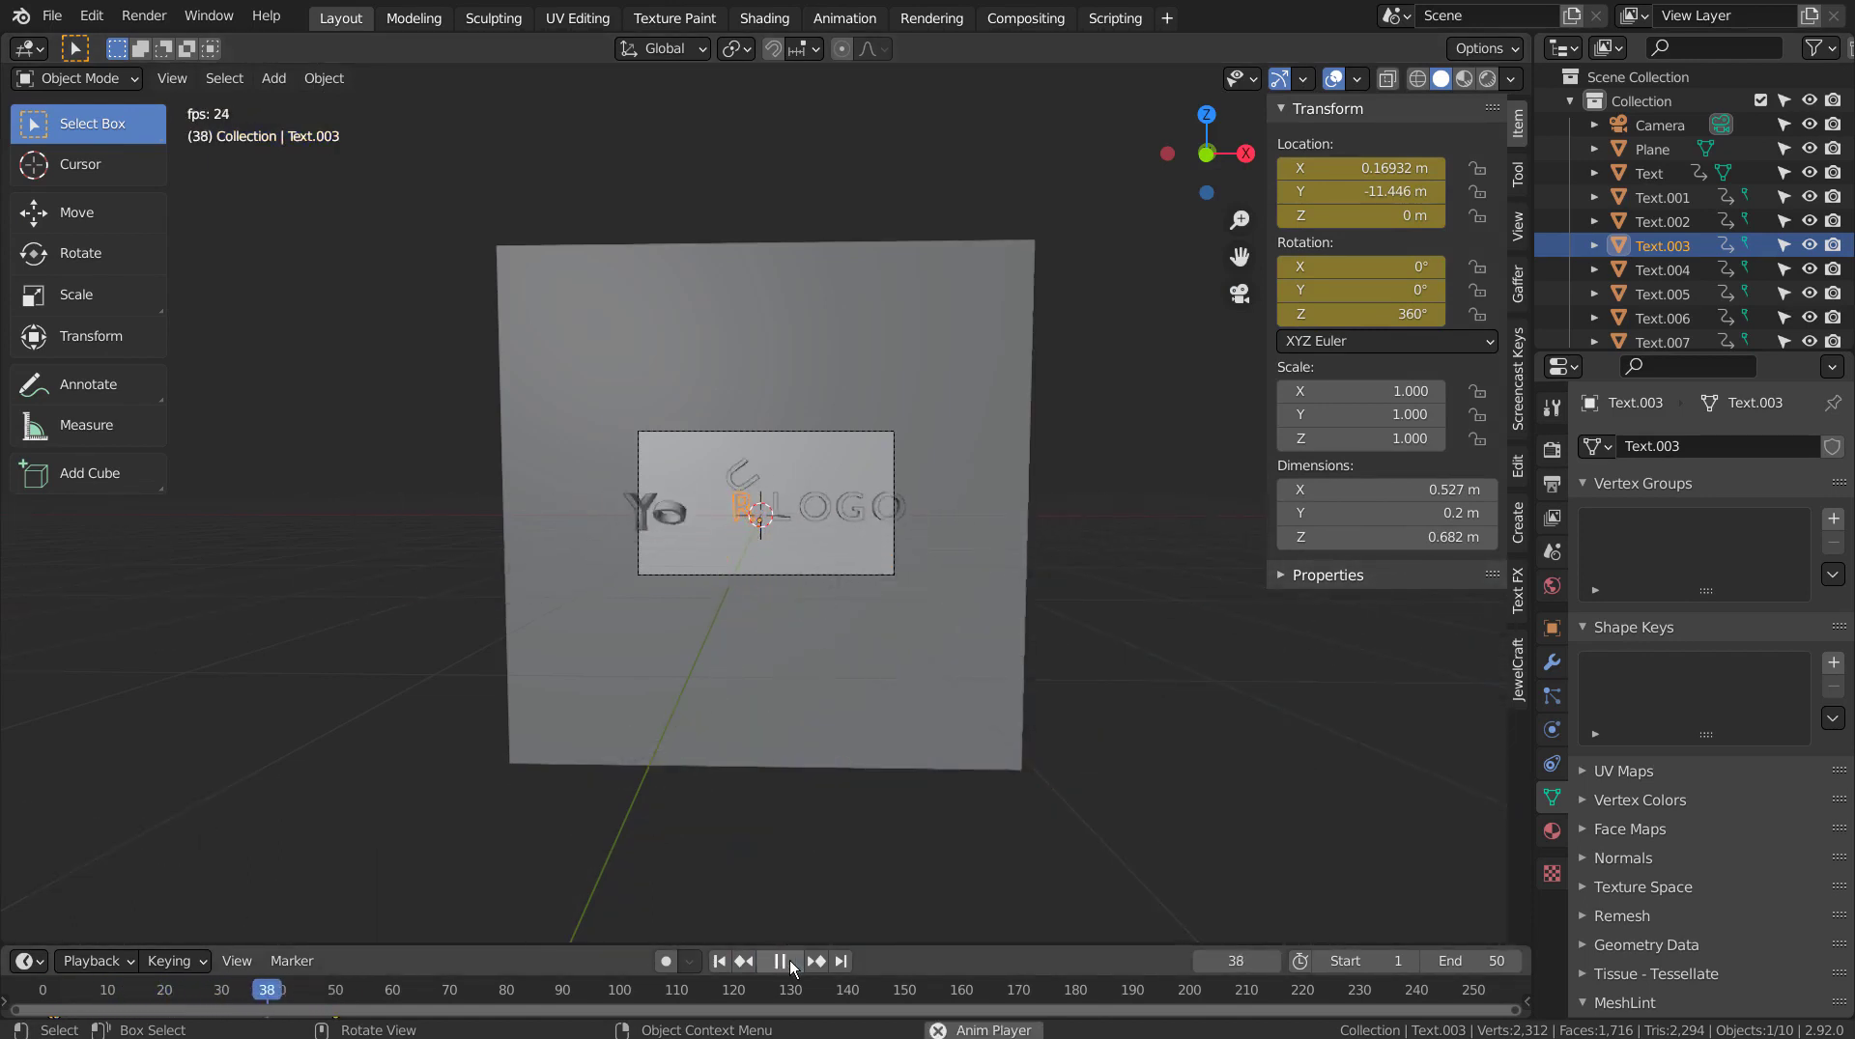
click(790, 961)
Box-select all eight letters from an angled overview and exclude the camera from the selection.
scroll(858, 826, down, 2)
middle_drag(859, 821, 571, 552)
scroll(751, 839, down, 9)
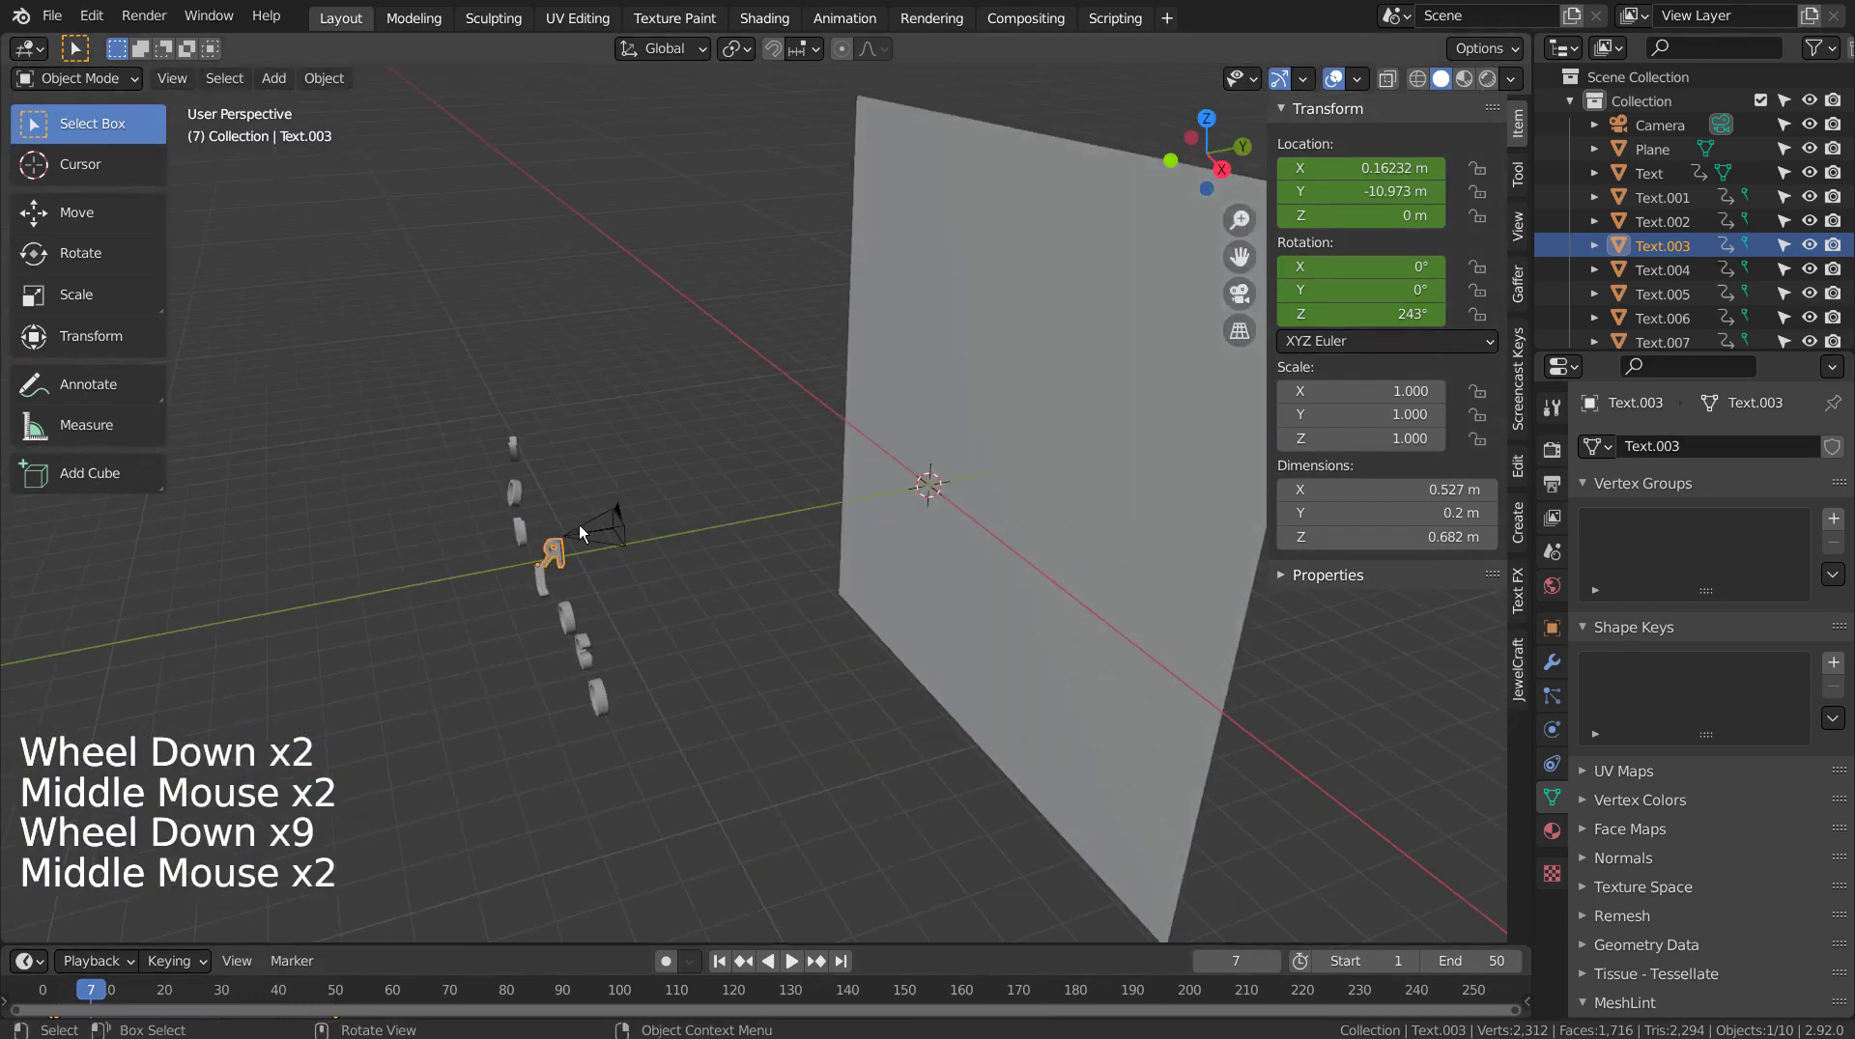
key(b)
drag(473, 390, 686, 874)
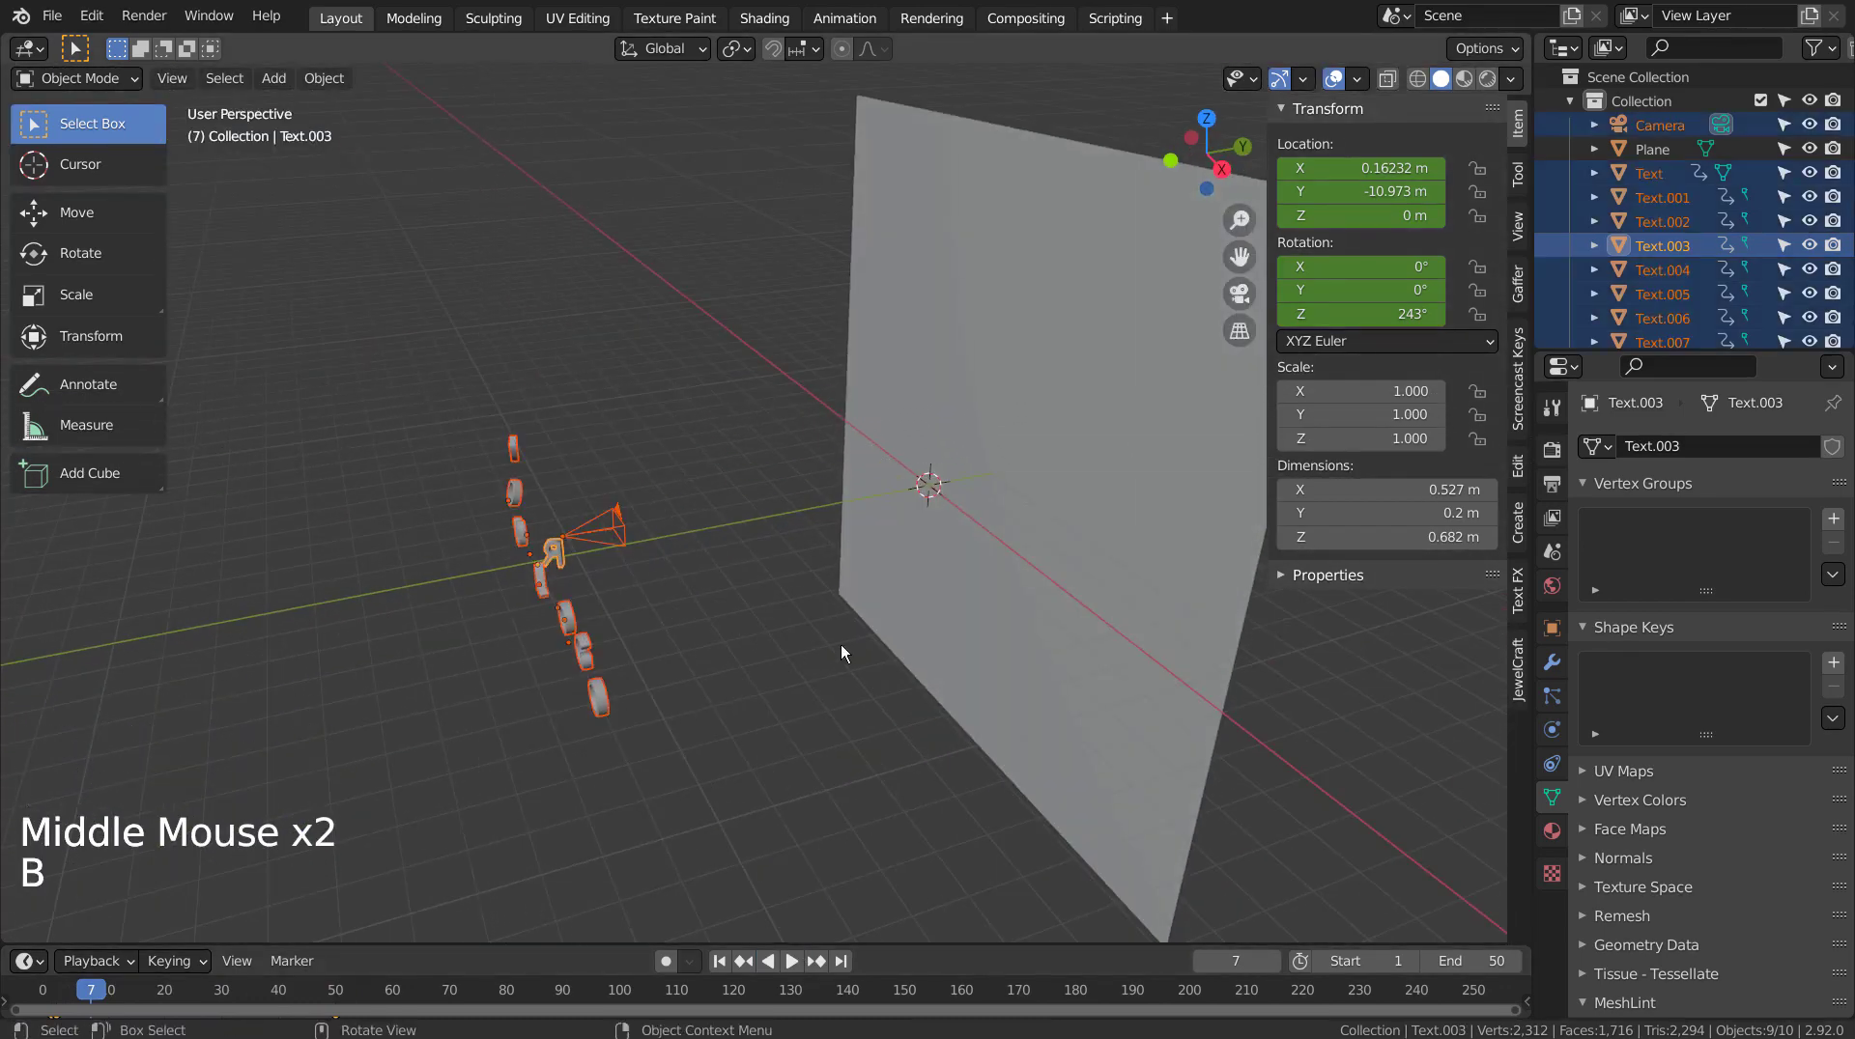
shift+click(630, 535)
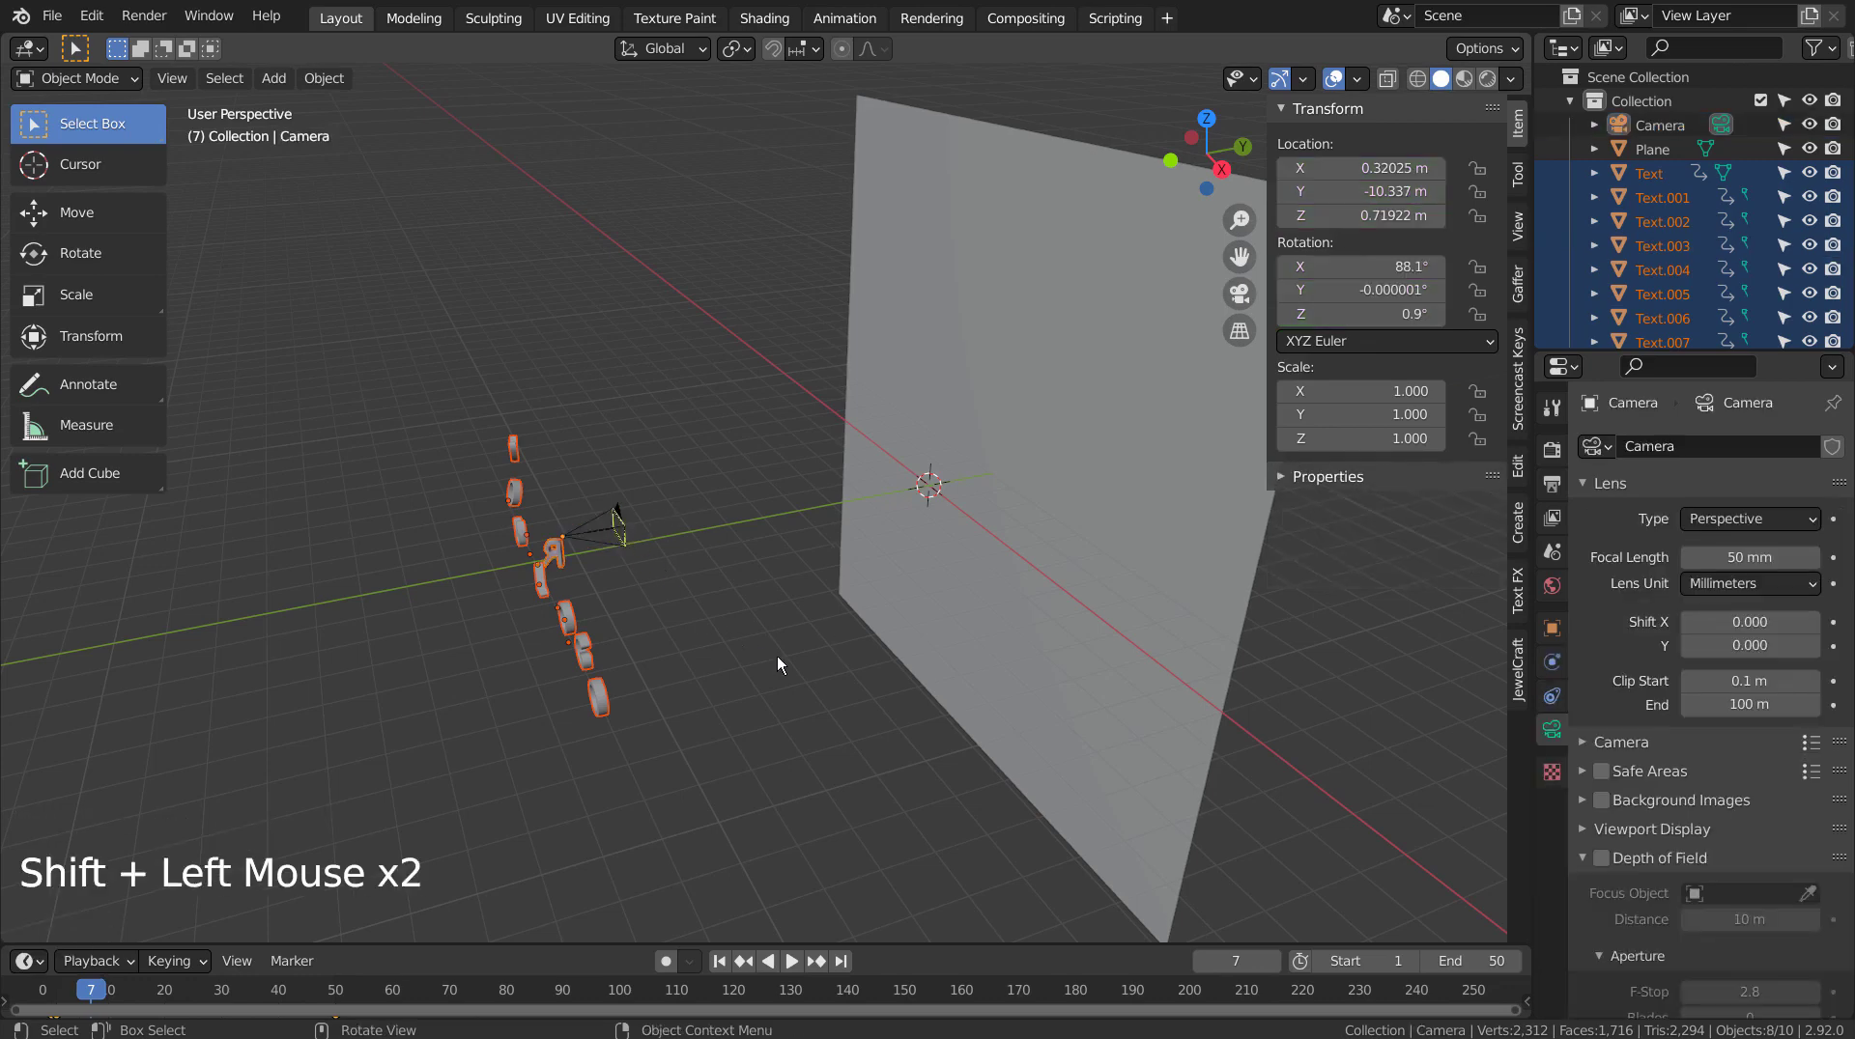
Play the animation in an enlarged camera view with the letters selected, and replay it from the start.
key(KP_0)
scroll(776, 657, up, 3)
scroll(831, 685, up, 4)
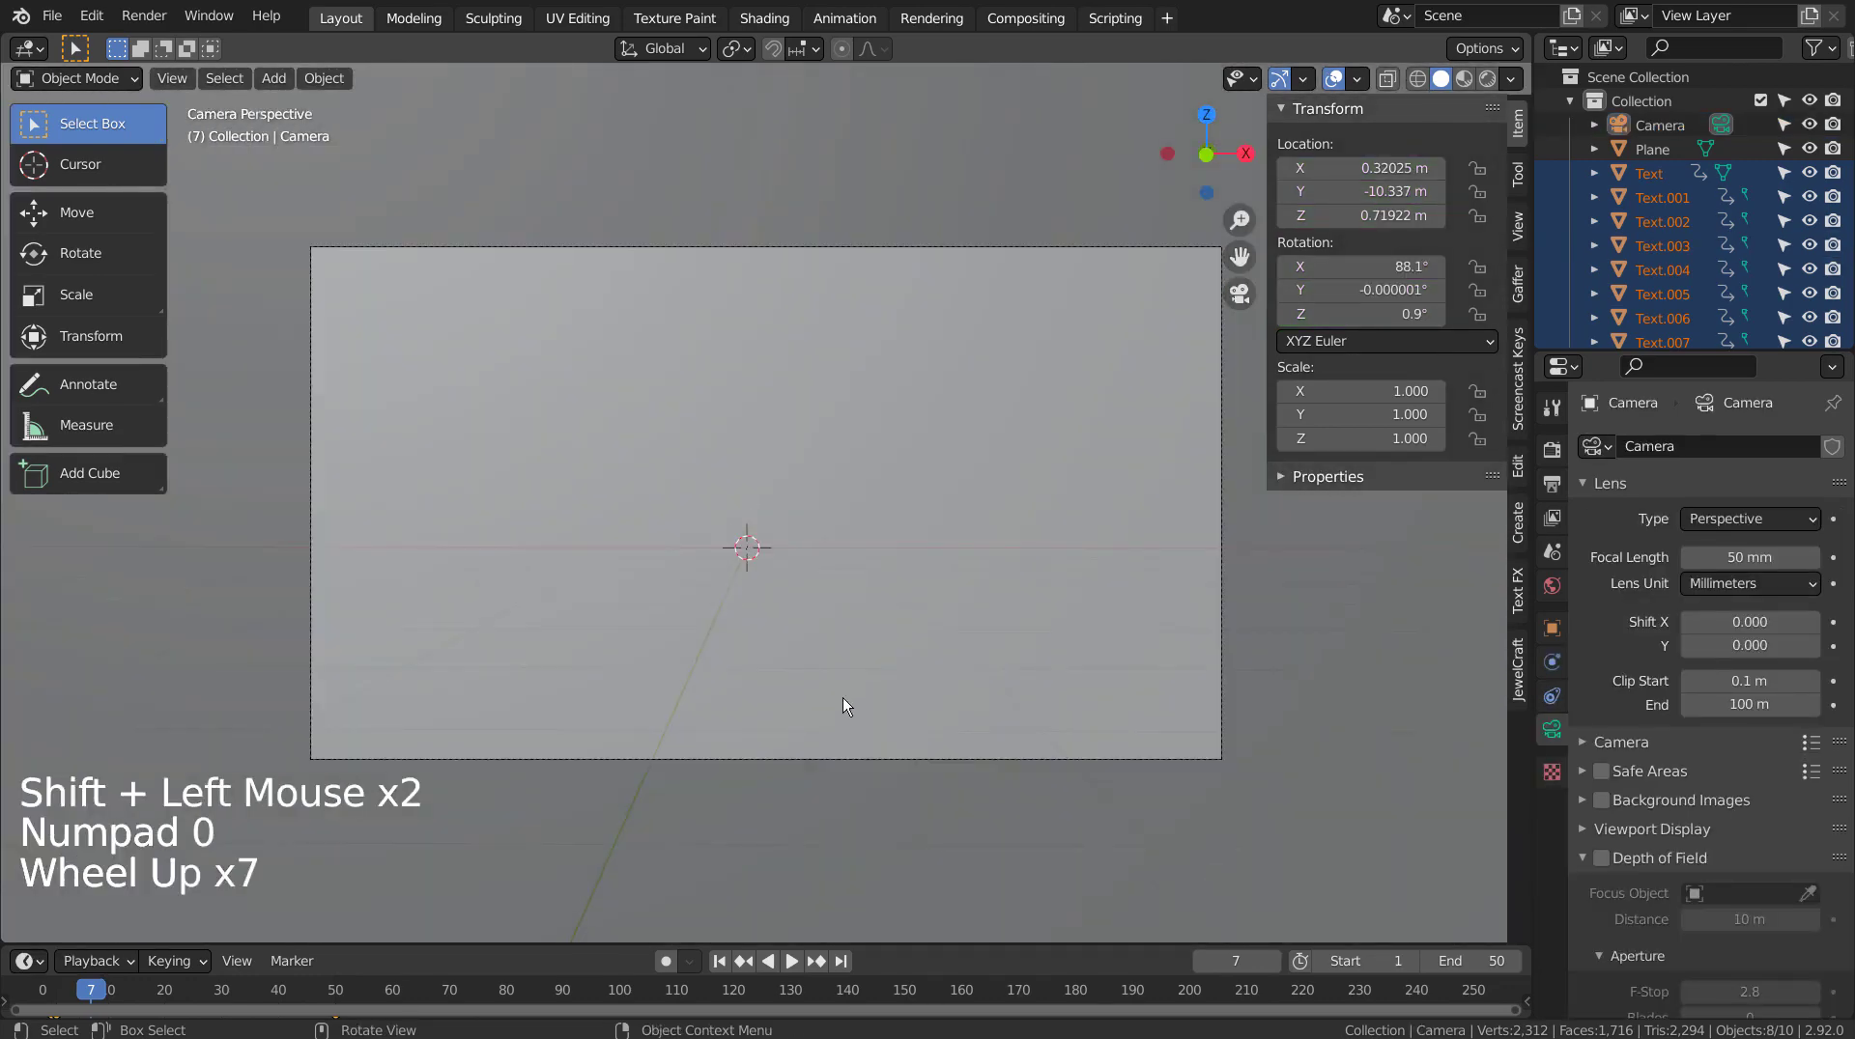
click(791, 962)
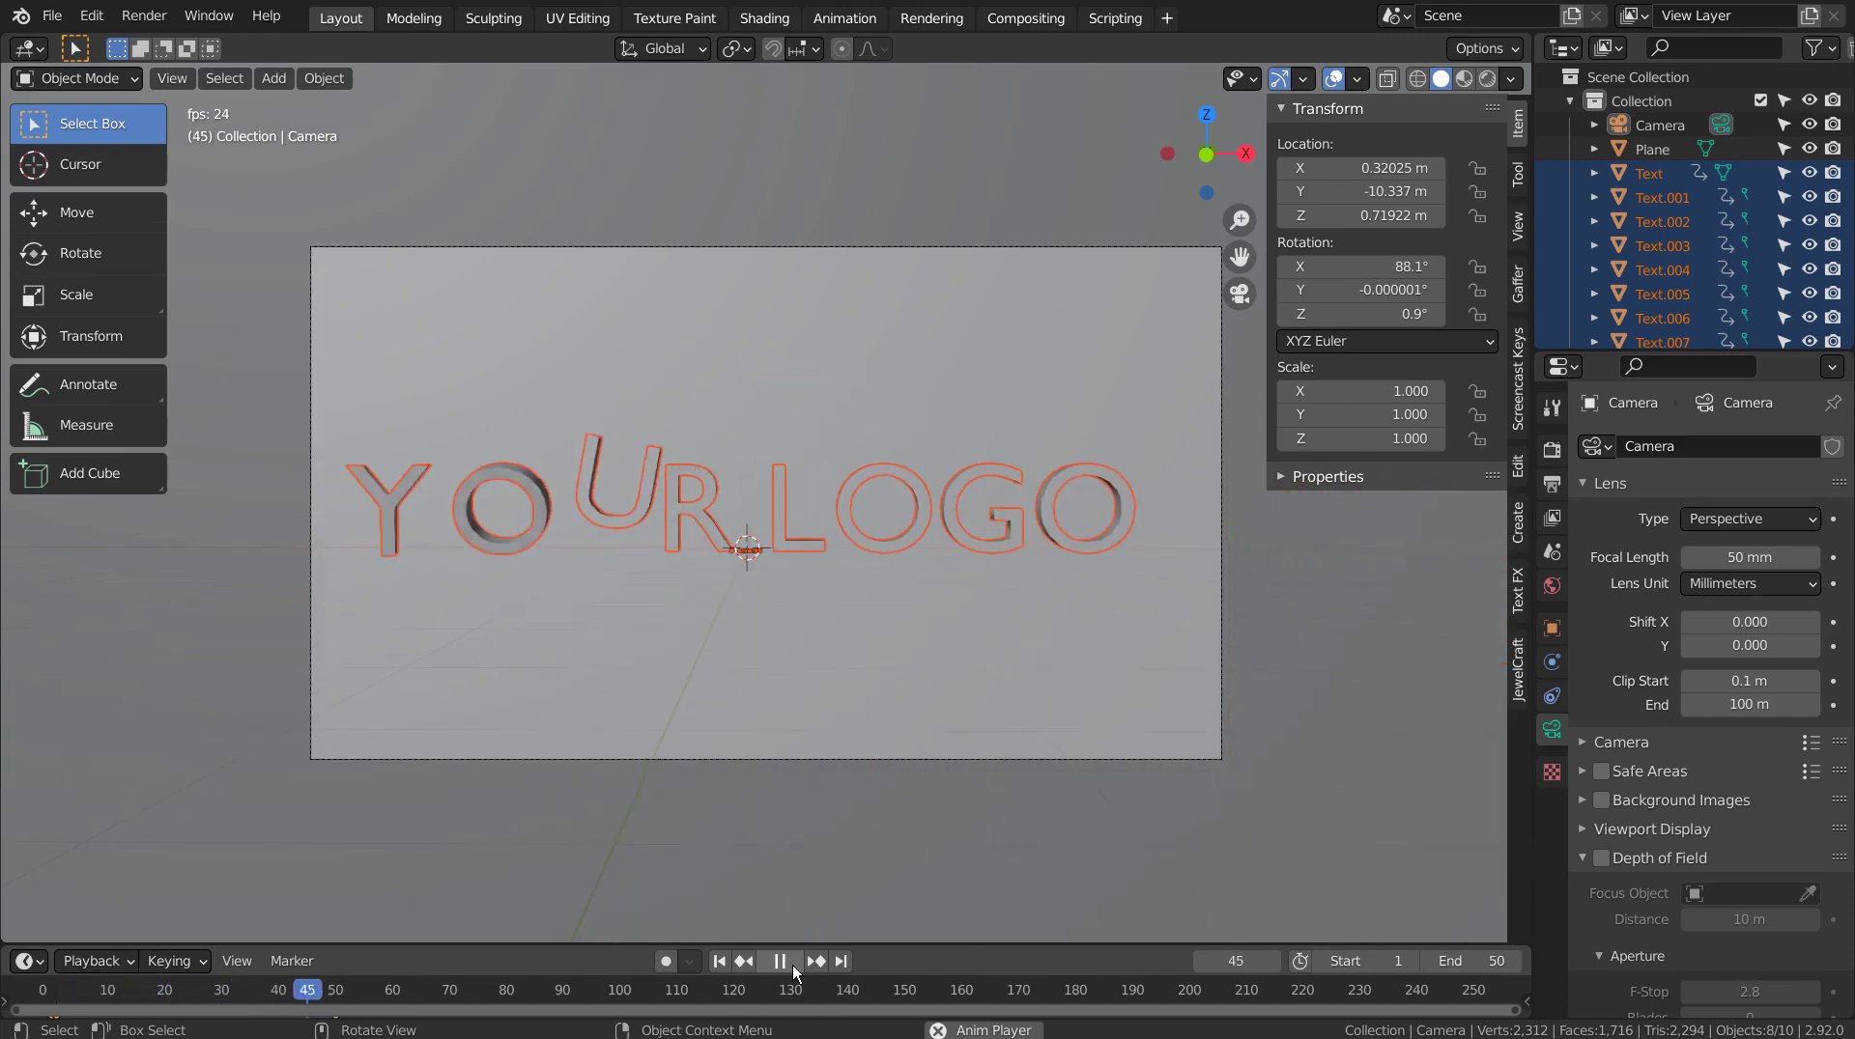
click(781, 962)
click(738, 960)
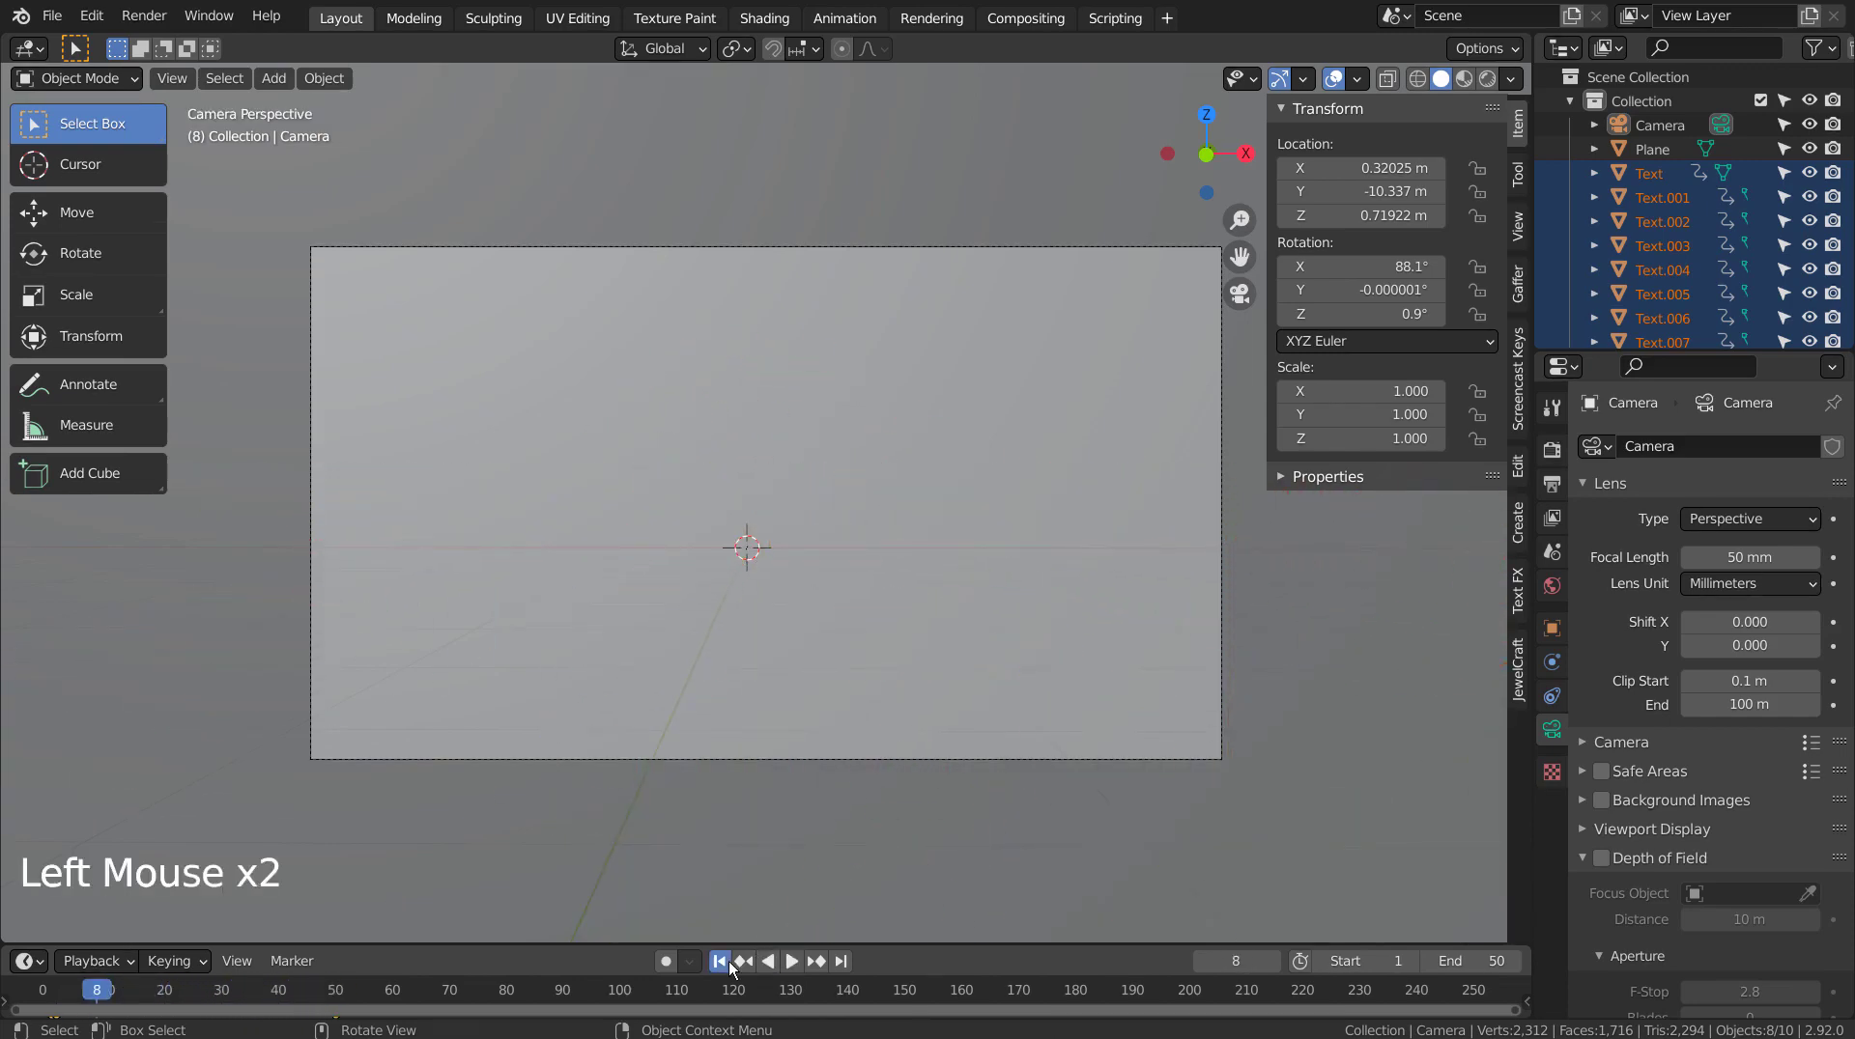
click(796, 962)
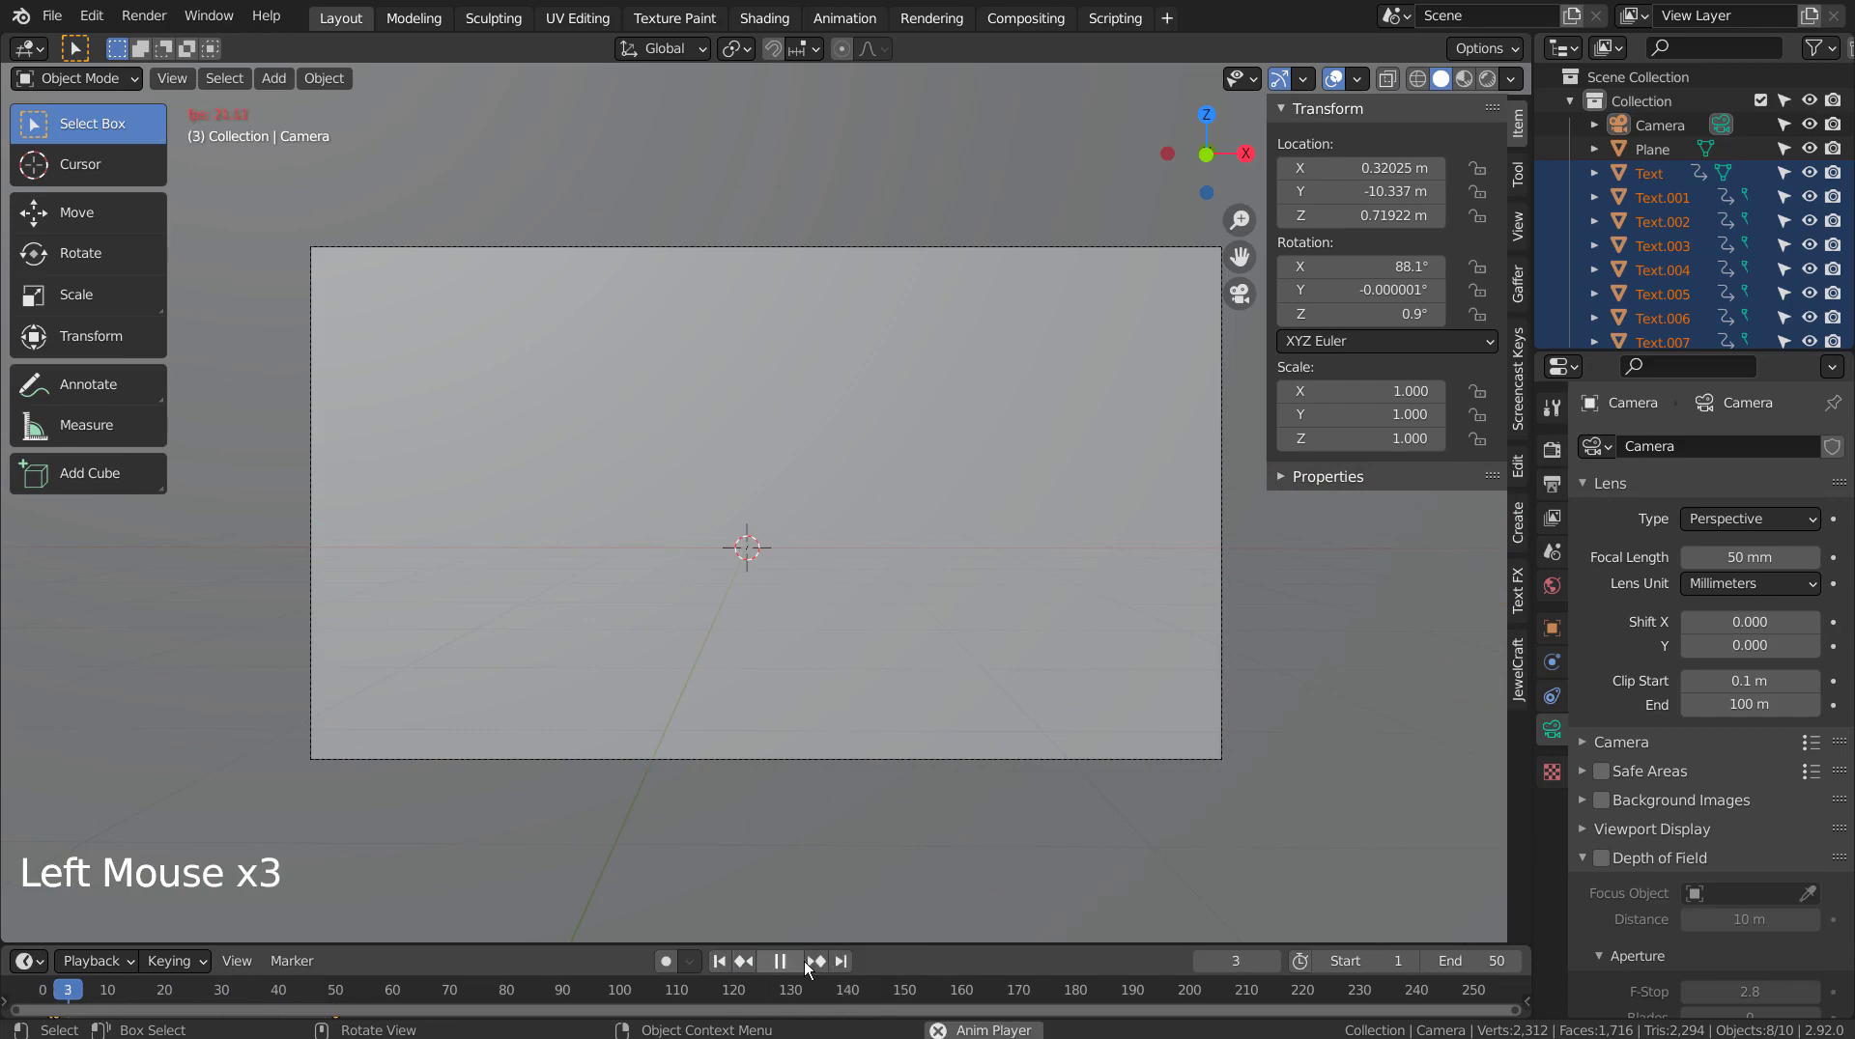